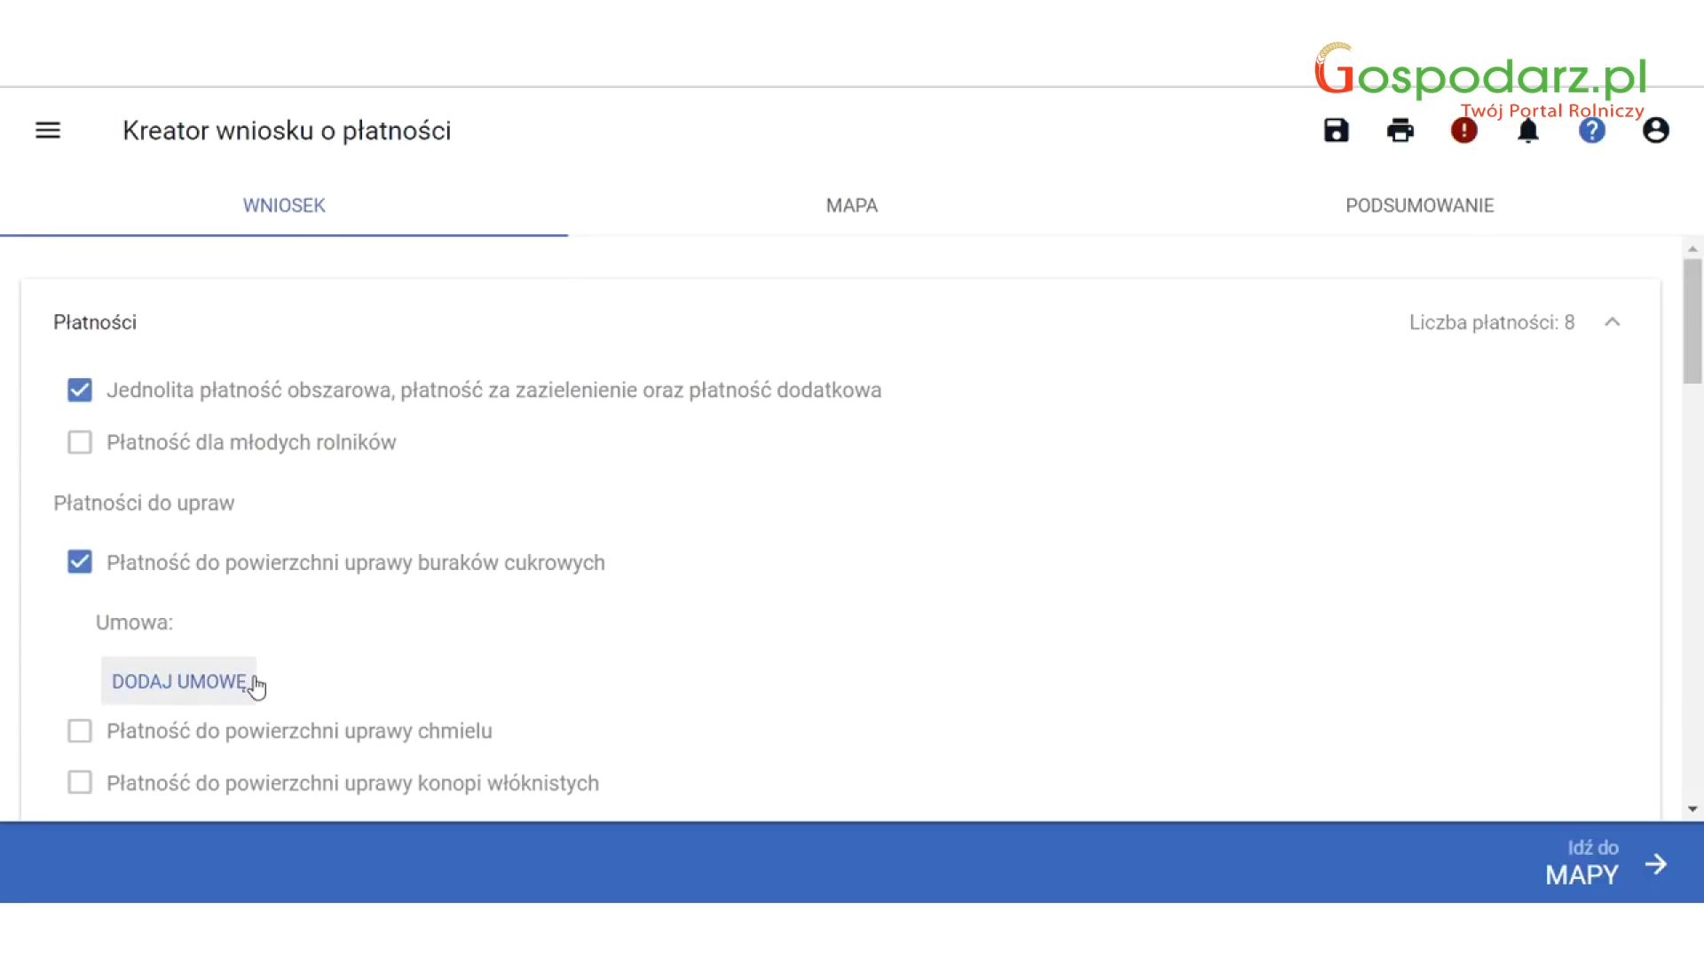
Review the selected payments and expand the list of animals declared under Płatność do krów.
{"action": "scroll", "coordinate": [259, 677], "scroll_direction": "down", "scroll_amount": 8}
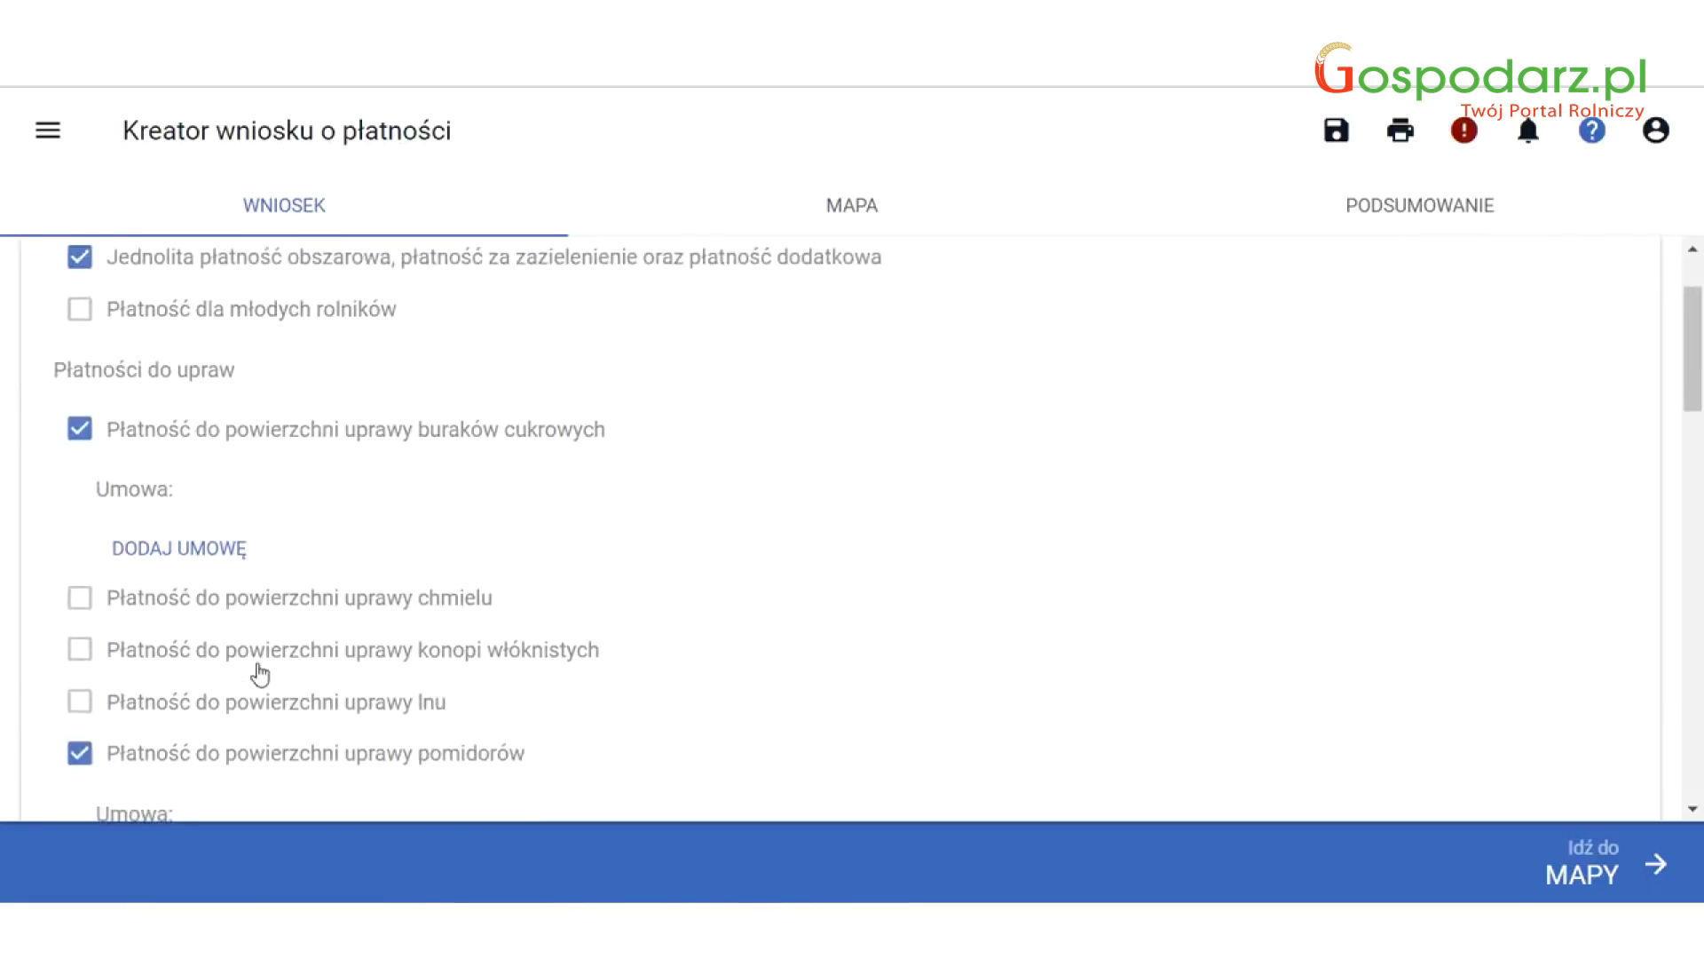
{"action": "scroll", "coordinate": [259, 666], "scroll_direction": "down", "scroll_amount": 2}
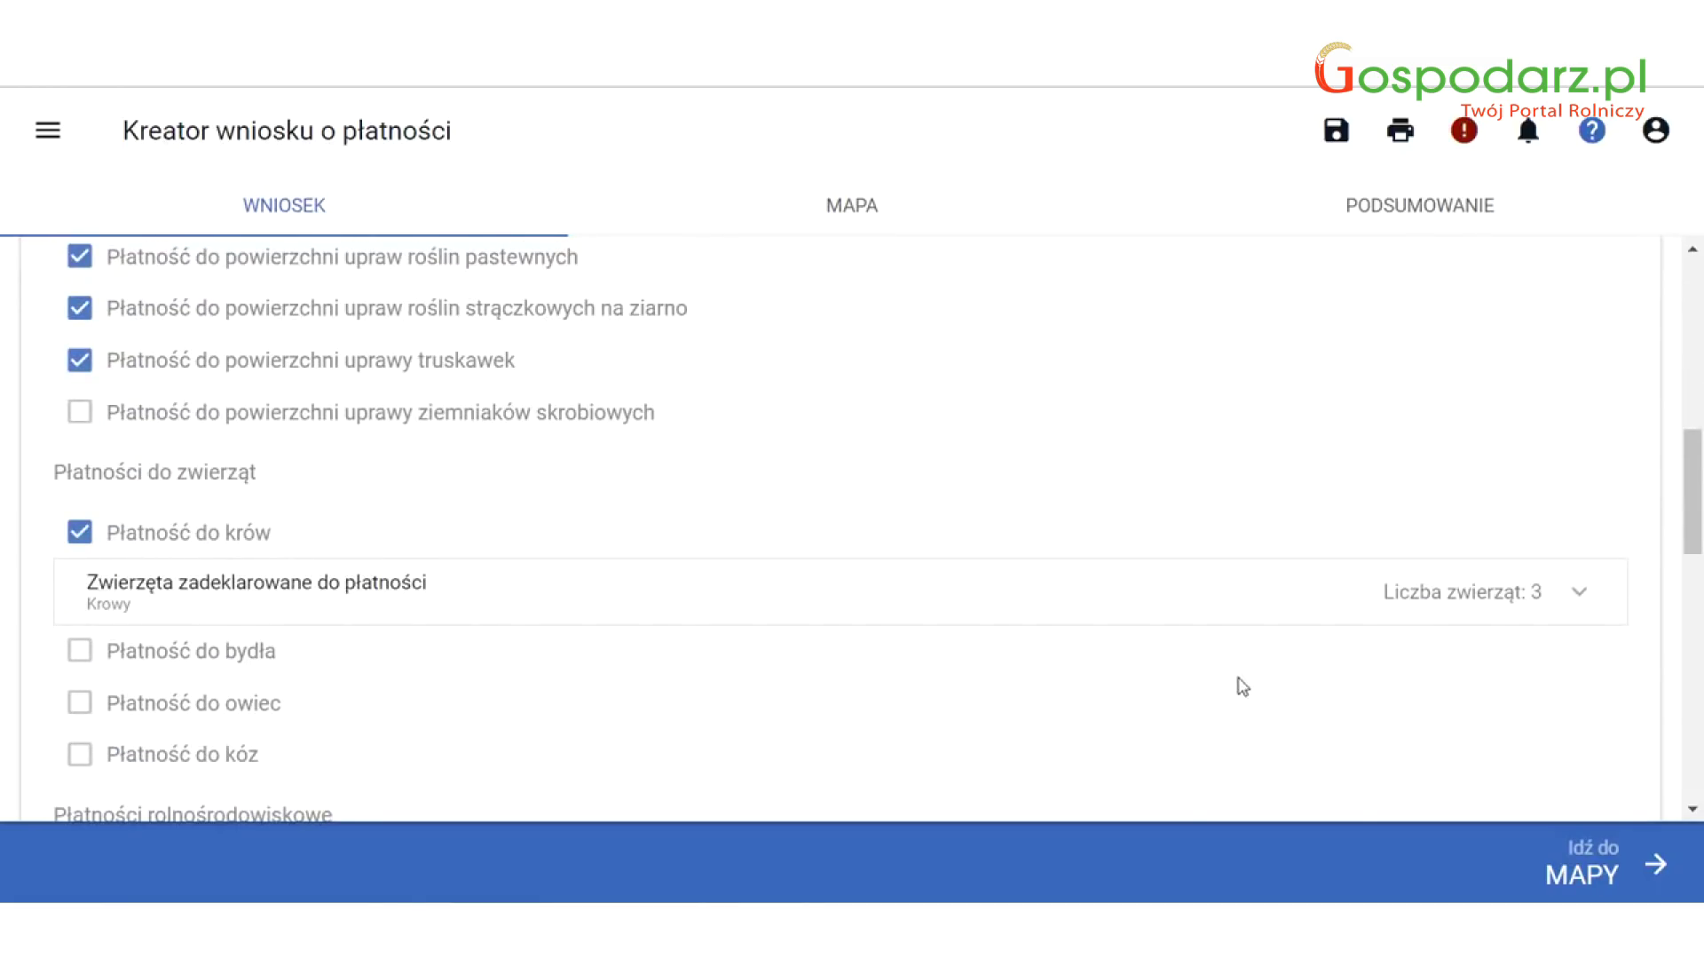
{"action": "scroll", "coordinate": [1230, 678], "scroll_direction": "up", "scroll_amount": 2}
{"action": "scroll", "coordinate": [1211, 669], "scroll_direction": "down", "scroll_amount": 2}
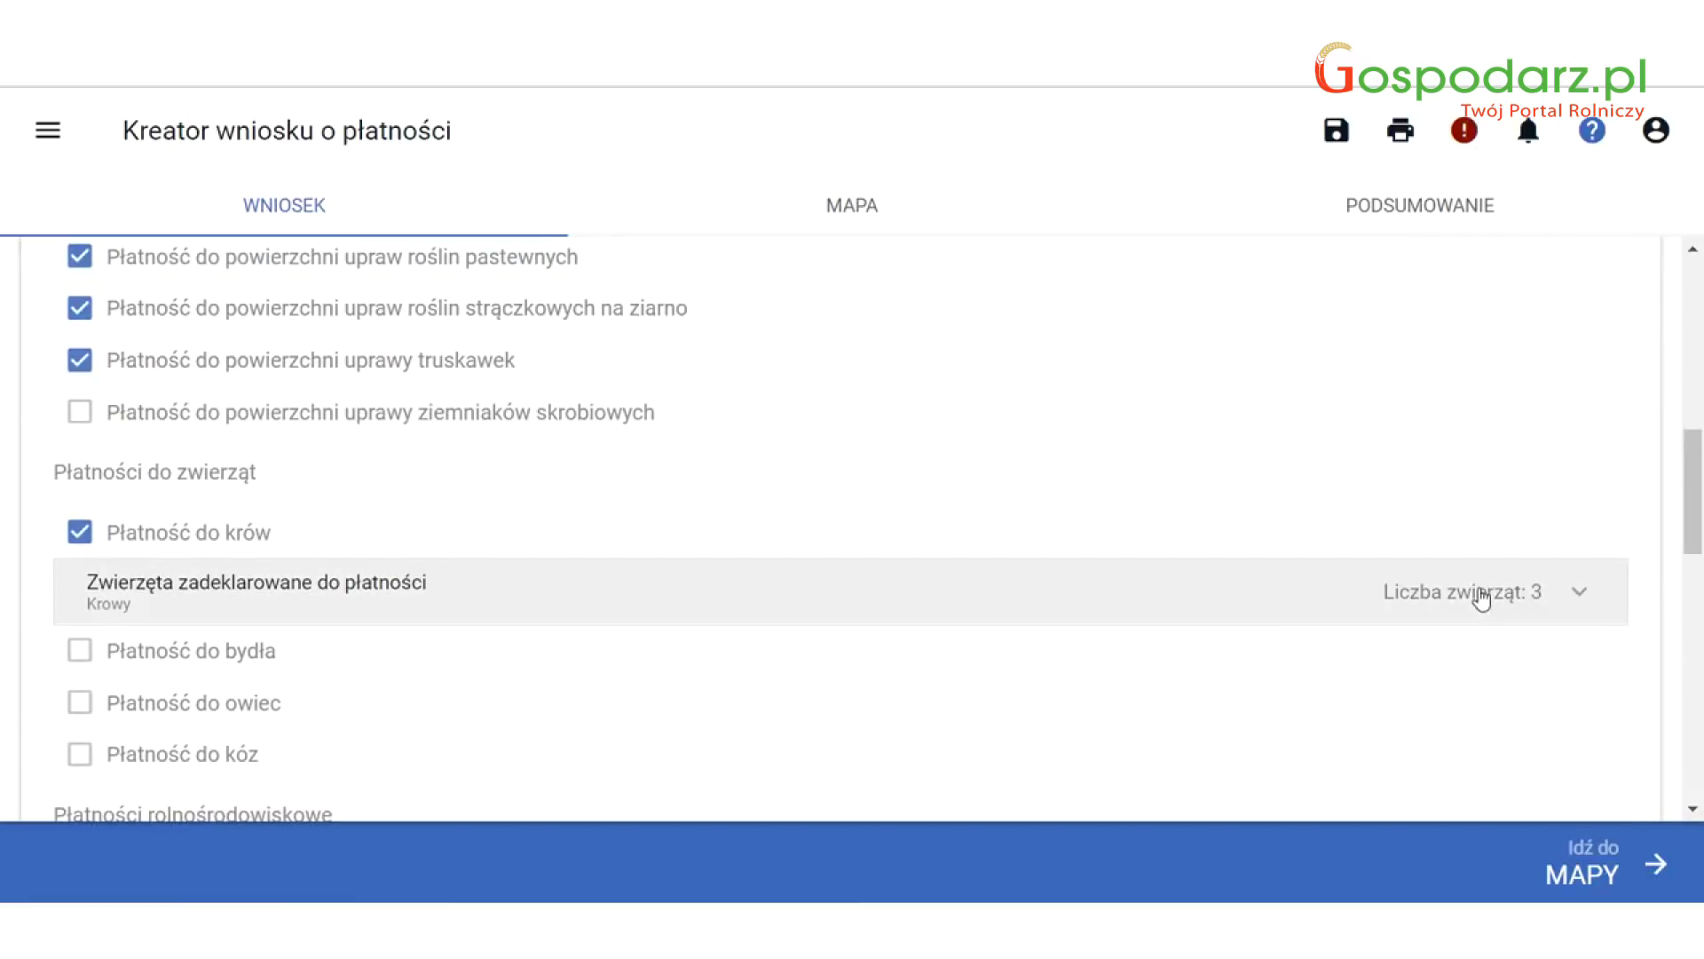
{"action": "left_click", "coordinate": [1557, 598]}
{"action": "scroll", "coordinate": [1560, 604], "scroll_direction": "down", "scroll_amount": 3}
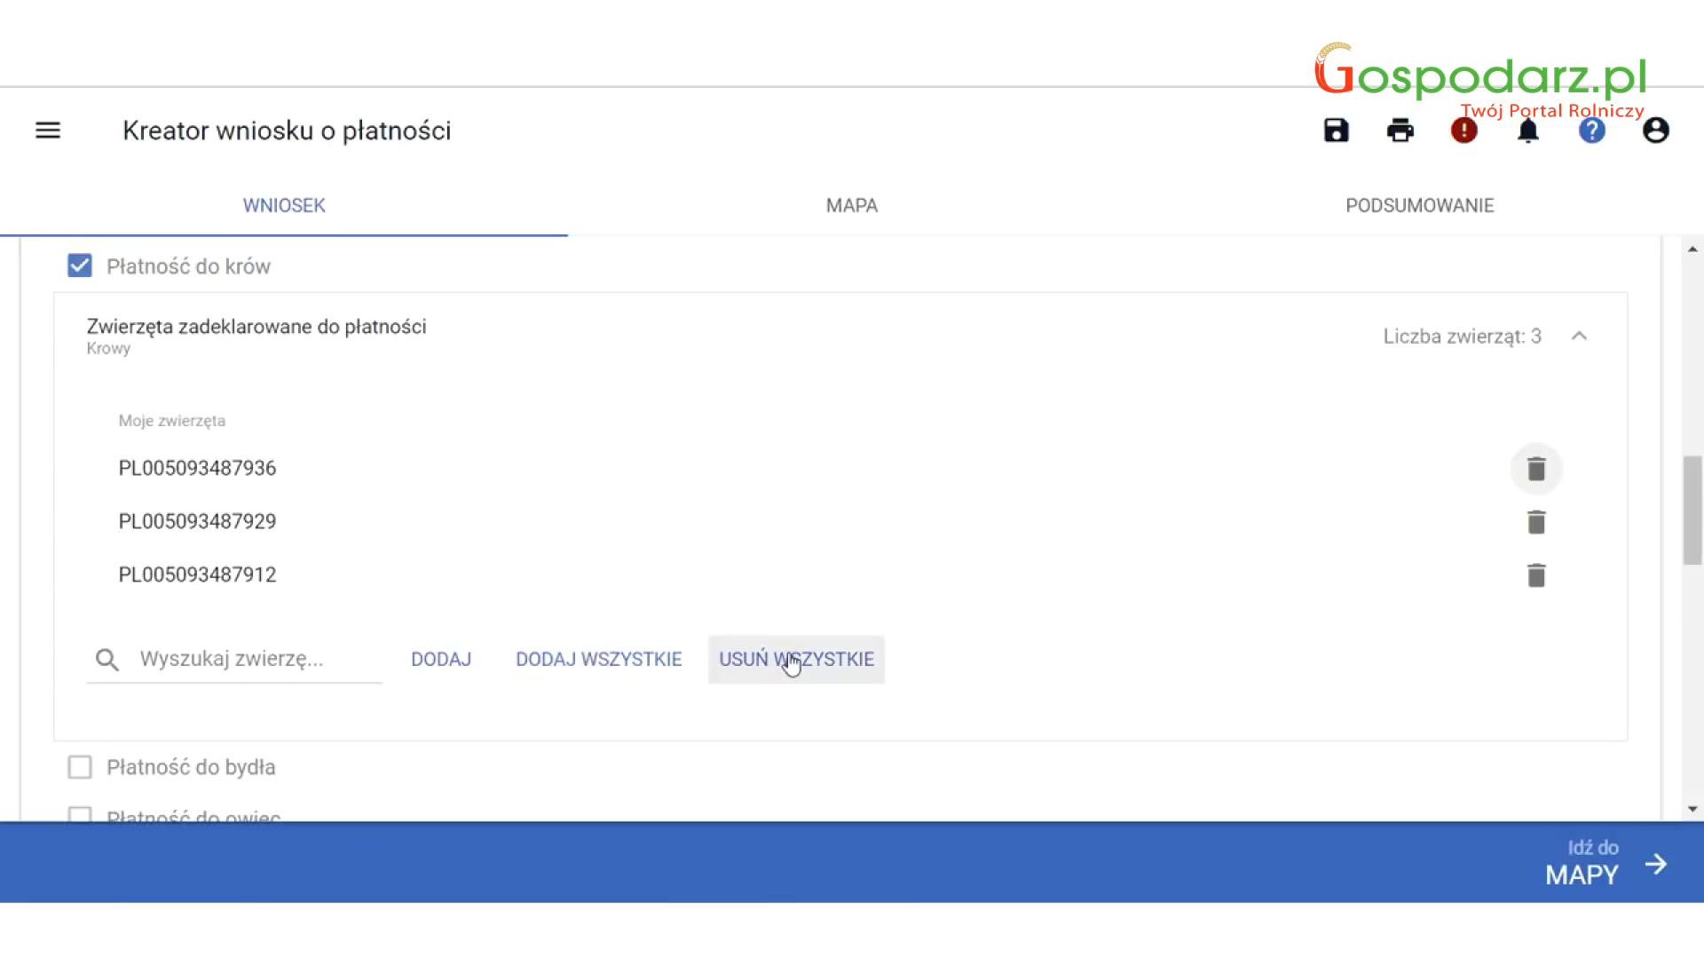
{"action": "scroll", "coordinate": [771, 641], "scroll_direction": "down", "scroll_amount": 3}
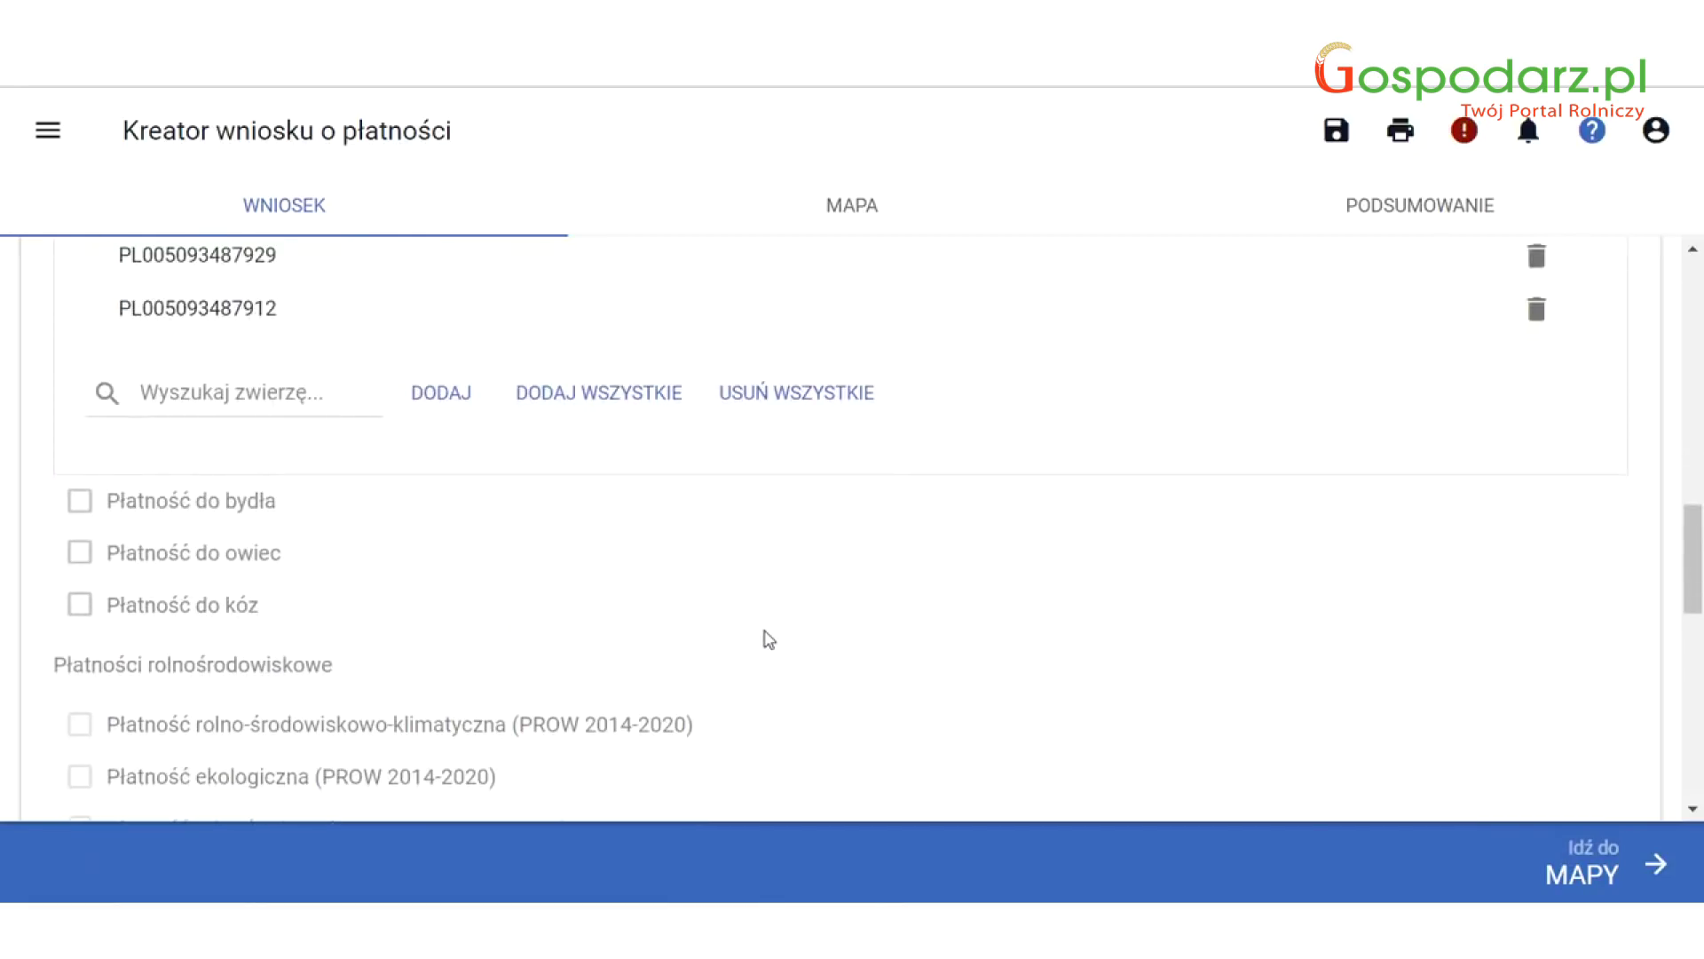
{"action": "scroll", "coordinate": [1354, 574], "scroll_direction": "up", "scroll_amount": 5}
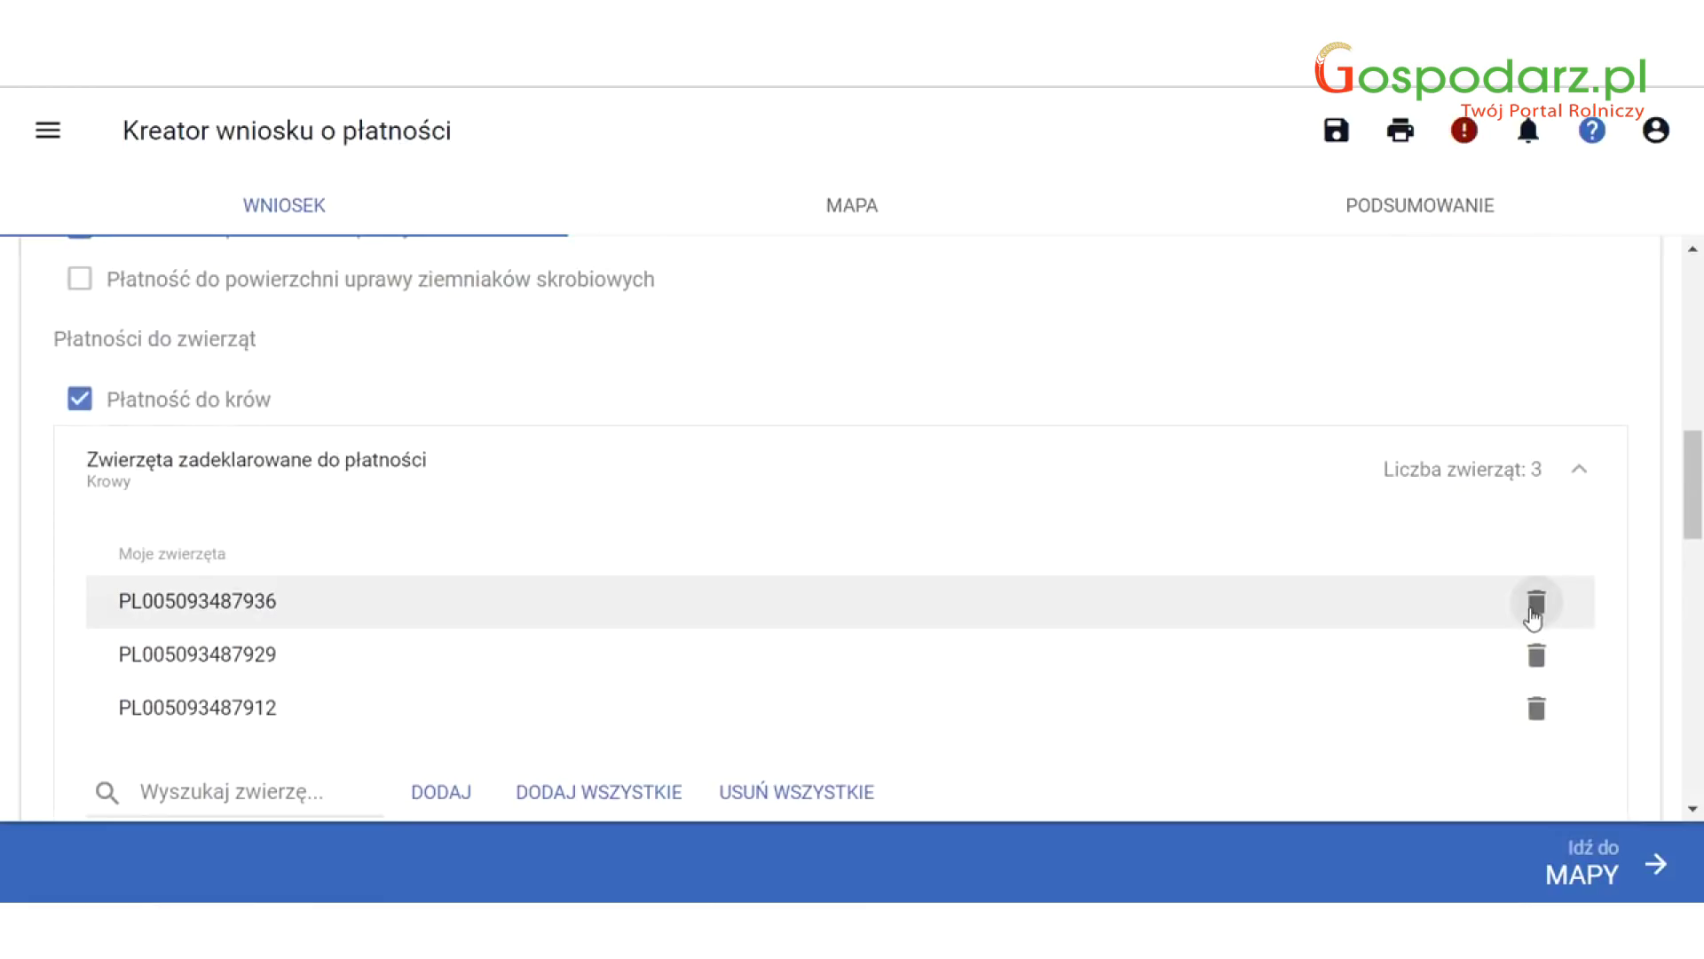
{"action": "scroll", "coordinate": [1533, 616], "scroll_direction": "down", "scroll_amount": 3}
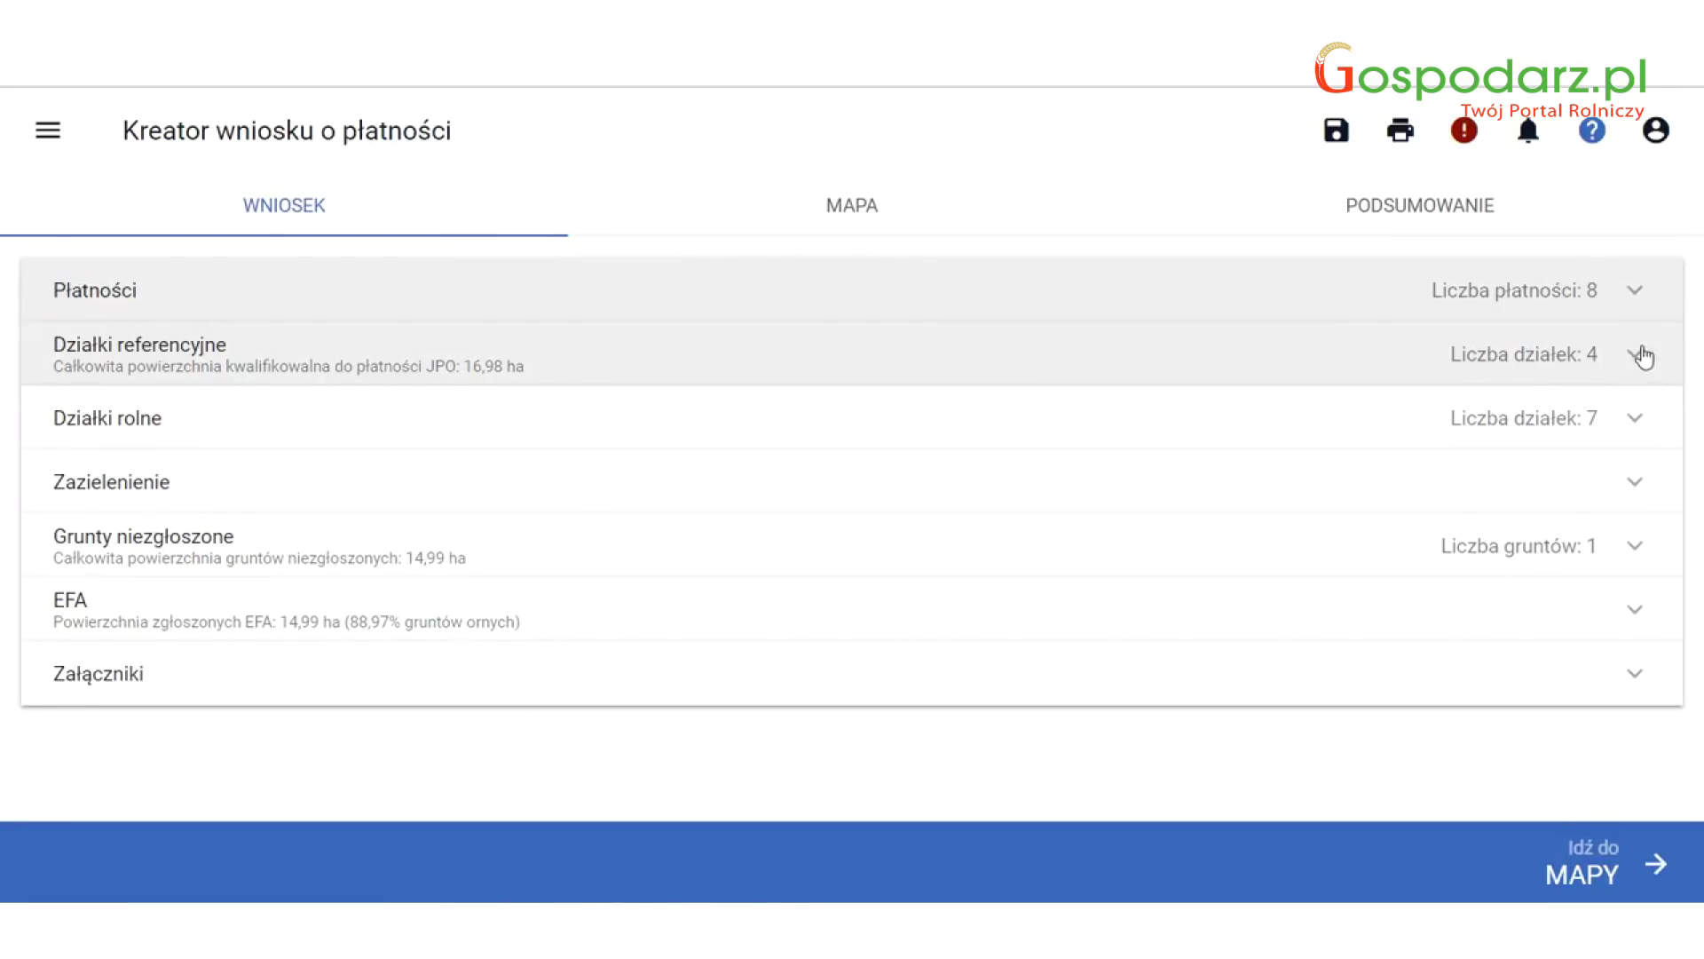
Open Działki referencyjne, examine the reference-database areas of the first parcel (336), and collapse its details.
{"action": "left_click", "coordinate": [1642, 366]}
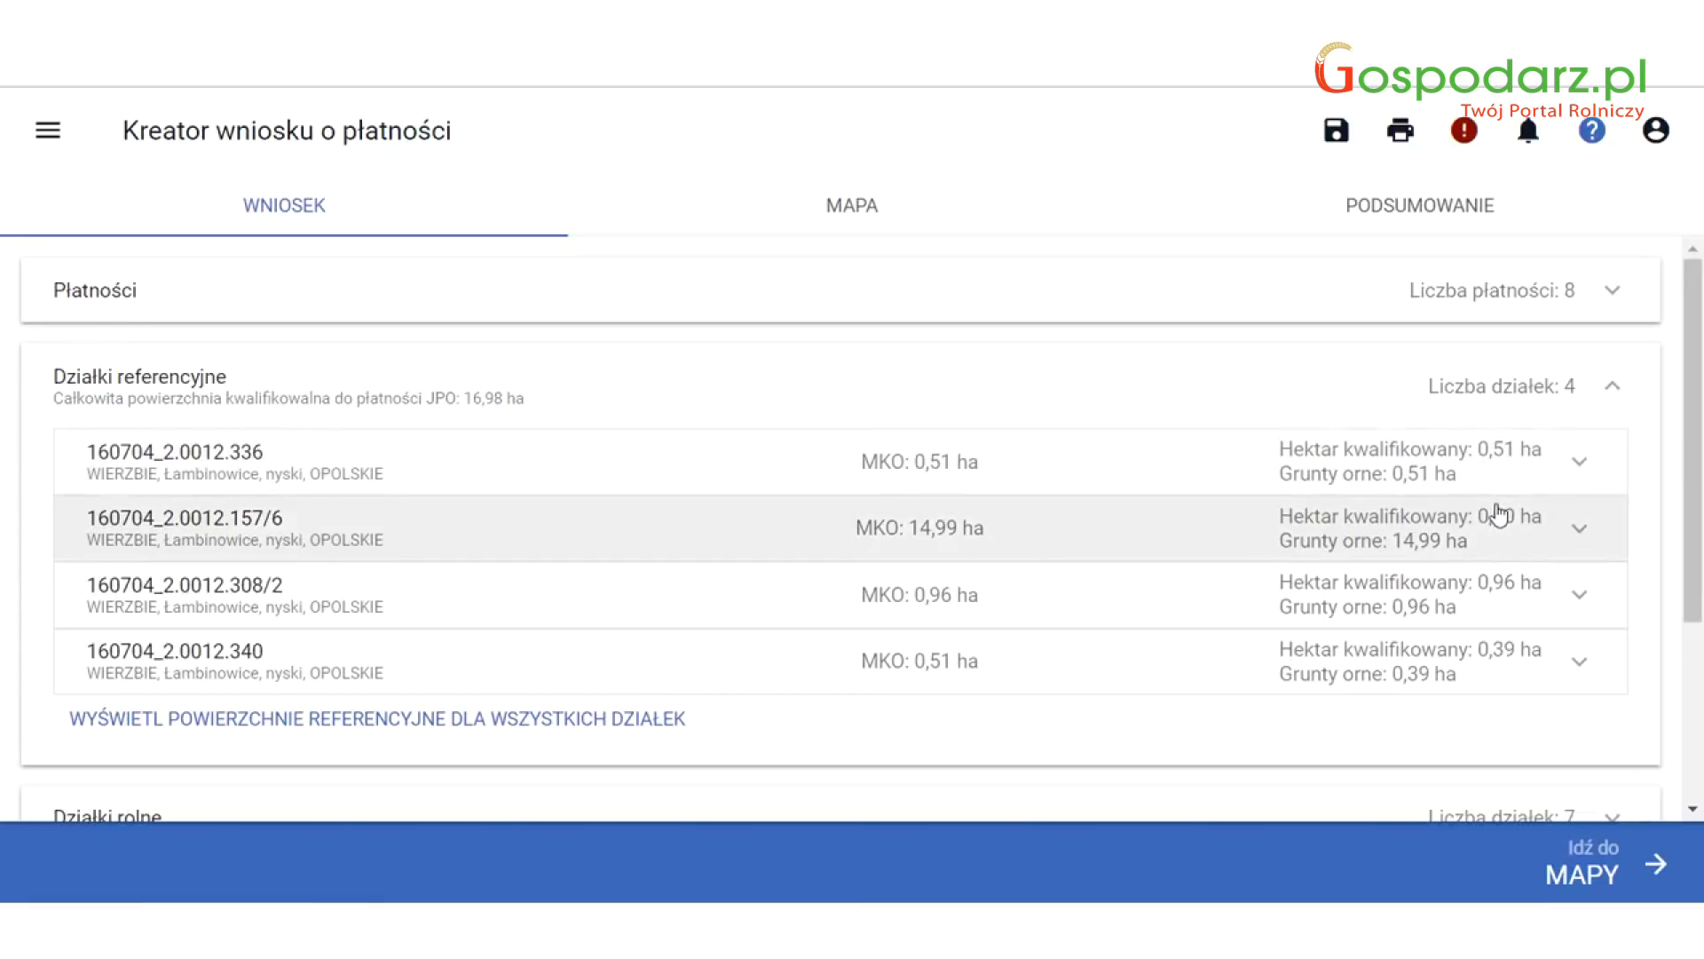
{"action": "scroll", "coordinate": [1597, 471], "scroll_direction": "down", "scroll_amount": 2}
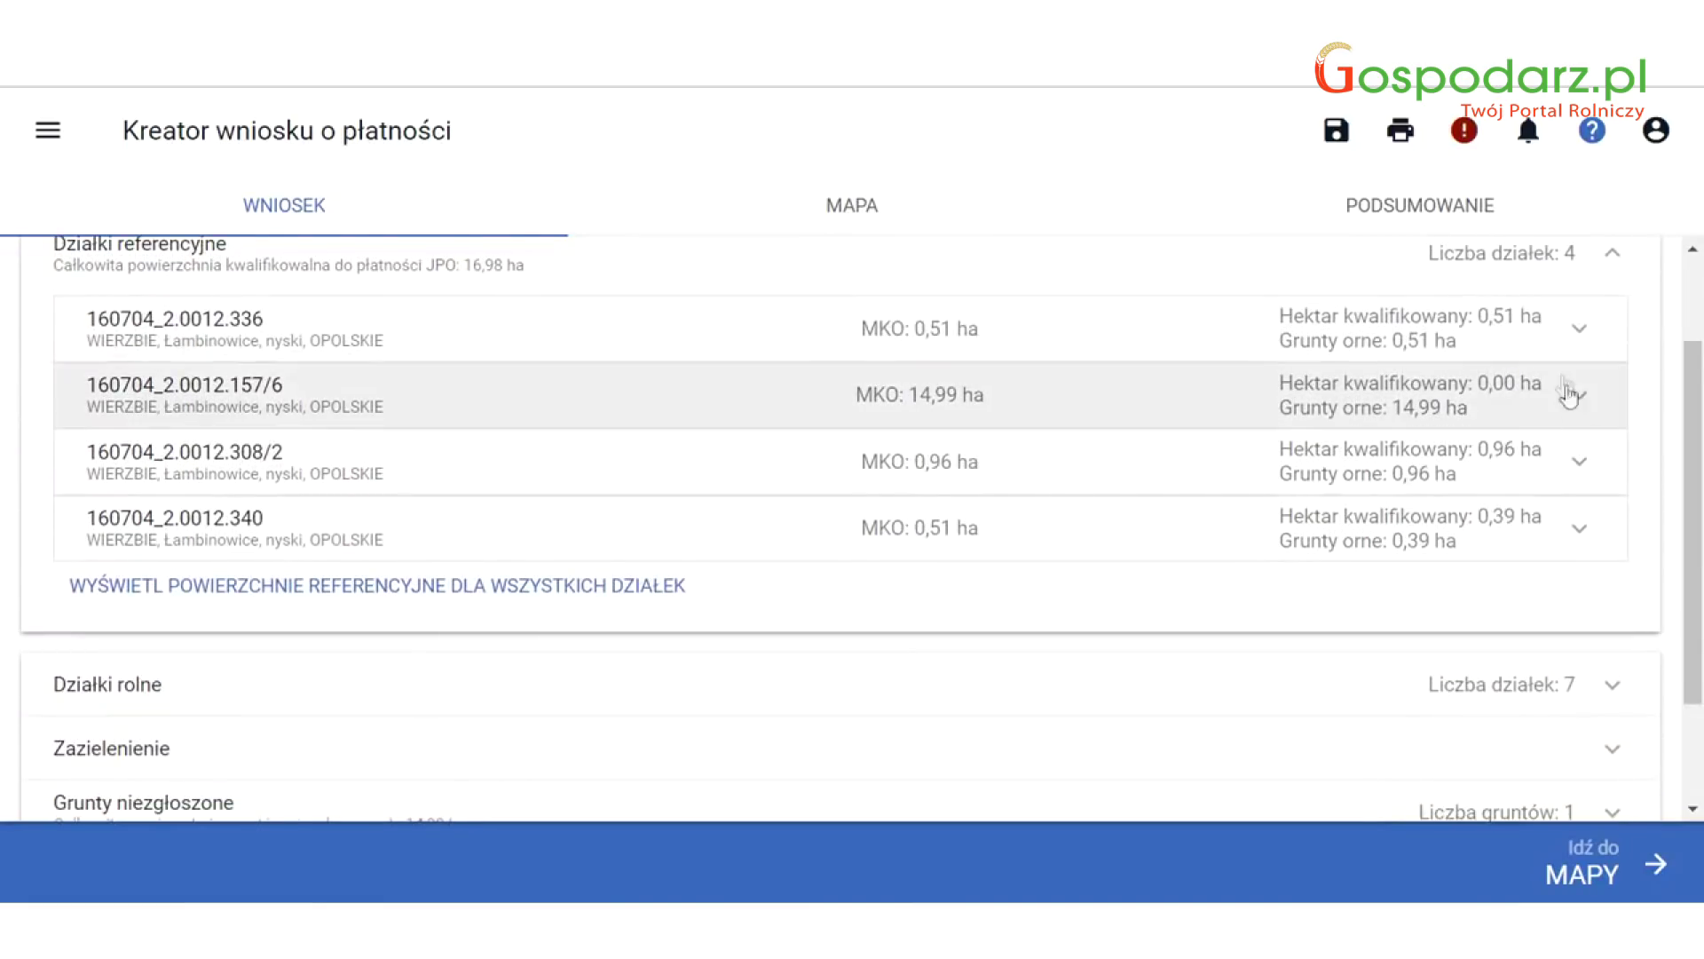
{"action": "left_click", "coordinate": [1580, 333]}
{"action": "scroll", "coordinate": [1568, 349], "scroll_direction": "down", "scroll_amount": 2}
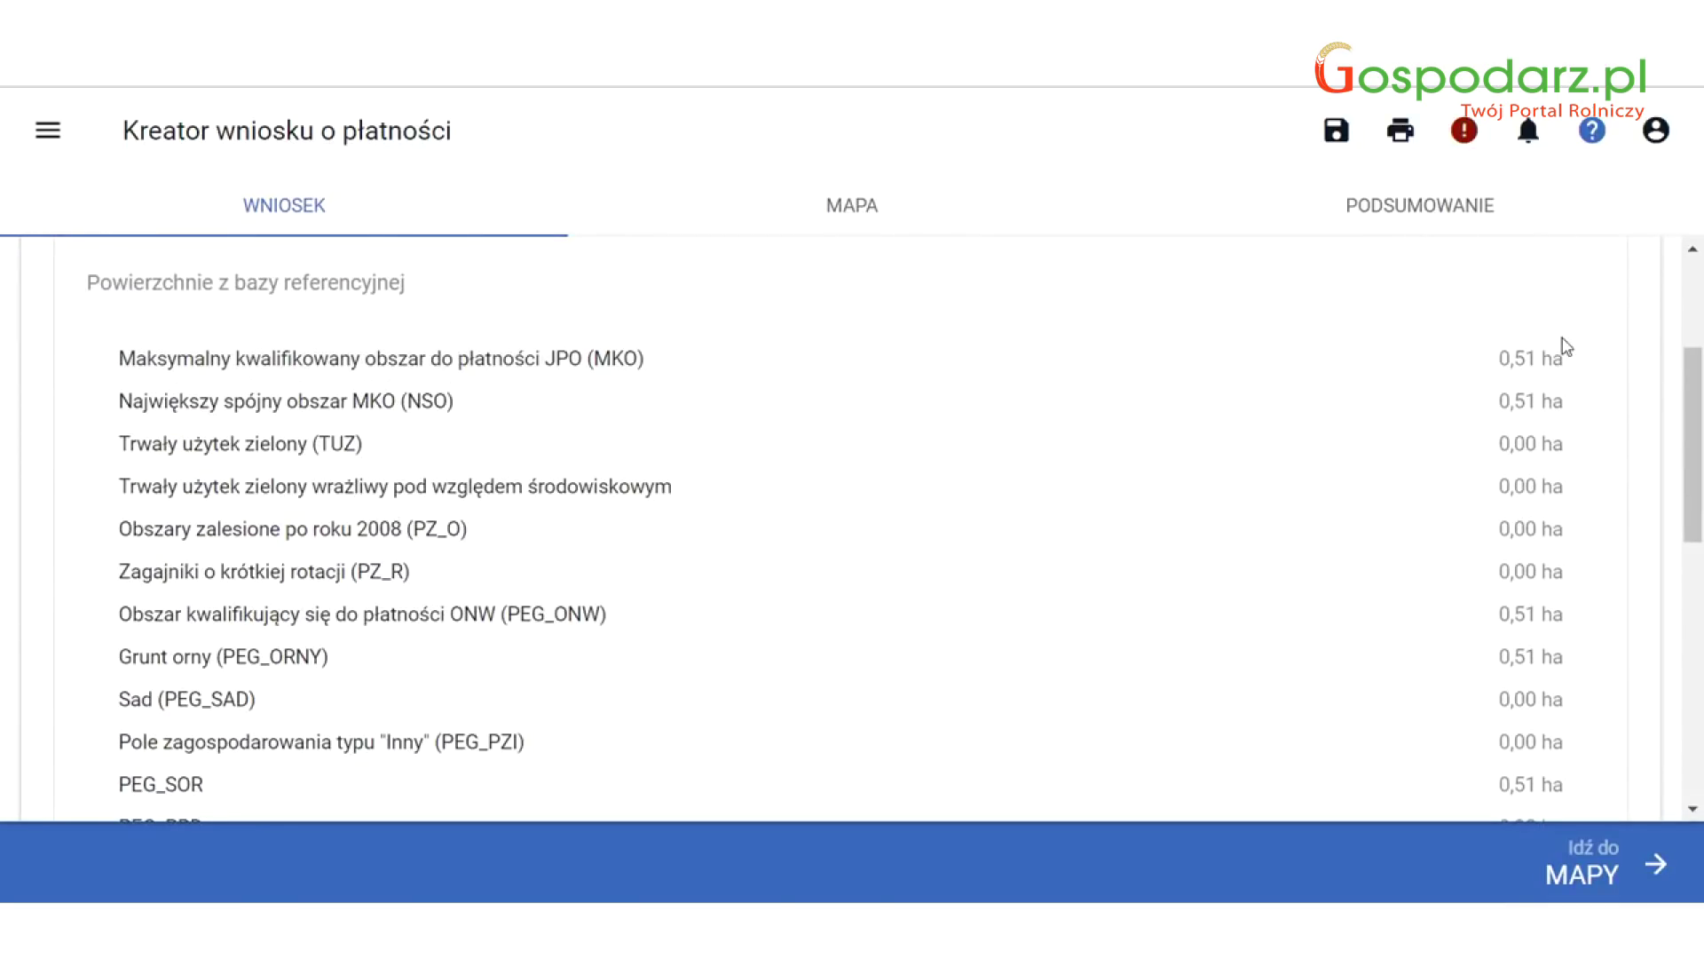
{"action": "scroll", "coordinate": [1560, 350], "scroll_direction": "down", "scroll_amount": 2}
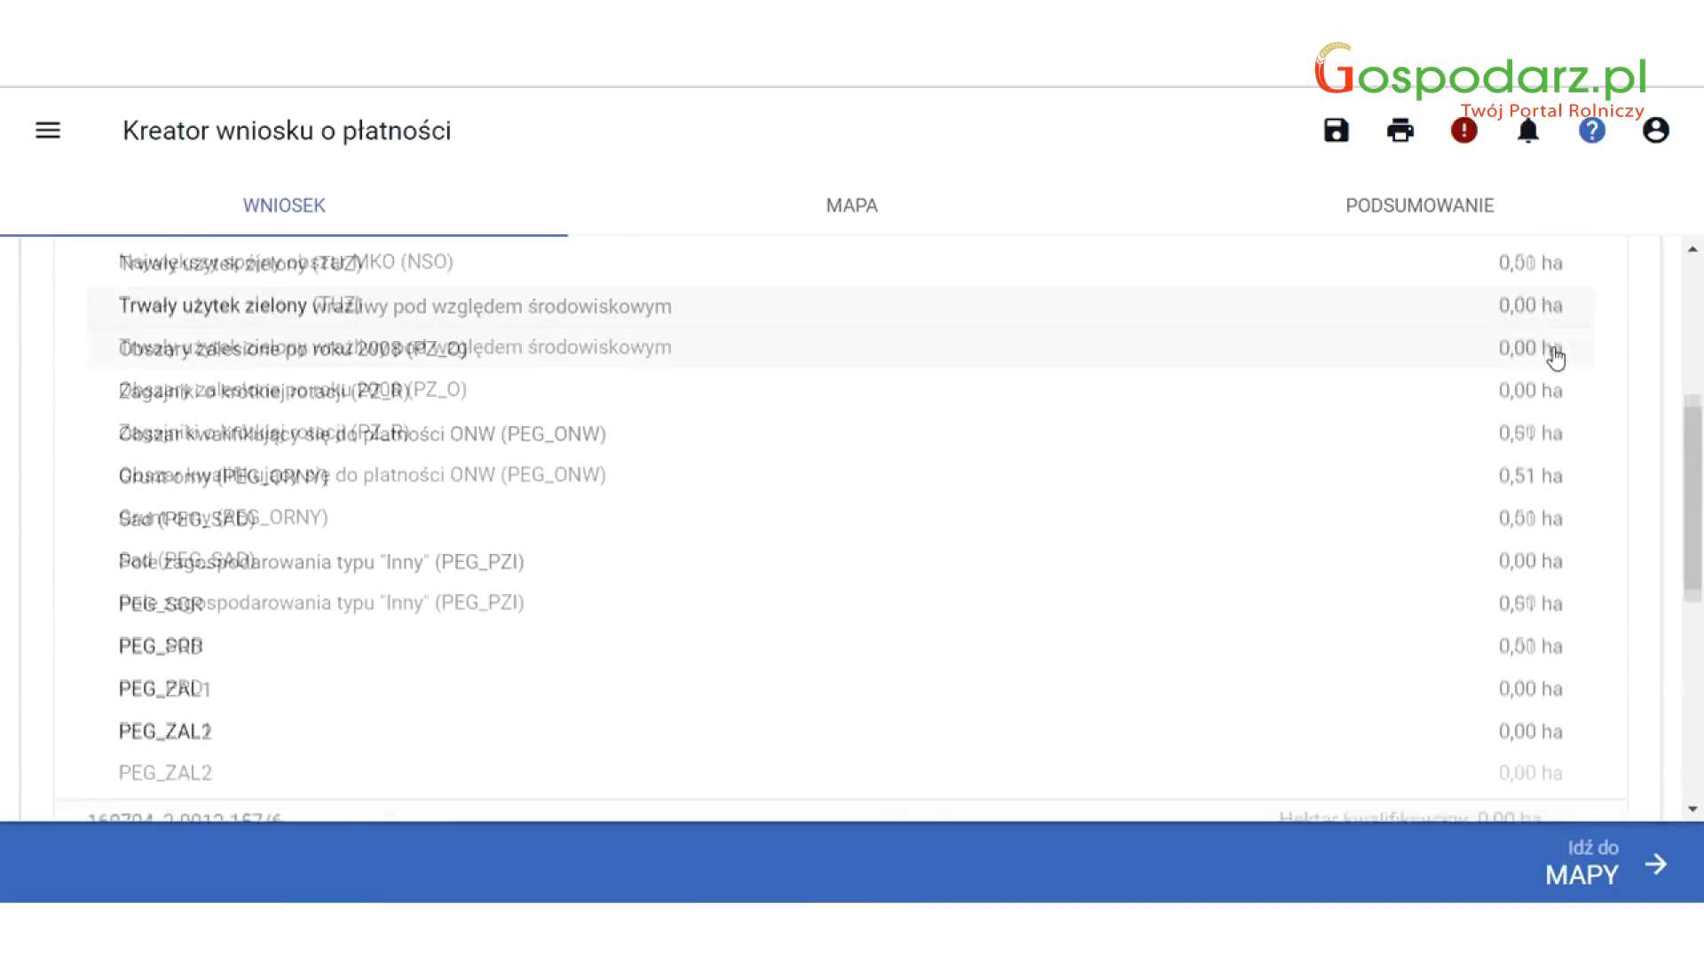
{"action": "scroll", "coordinate": [1556, 355], "scroll_direction": "down", "scroll_amount": 2}
{"action": "scroll", "coordinate": [1556, 359], "scroll_direction": "up", "scroll_amount": 8}
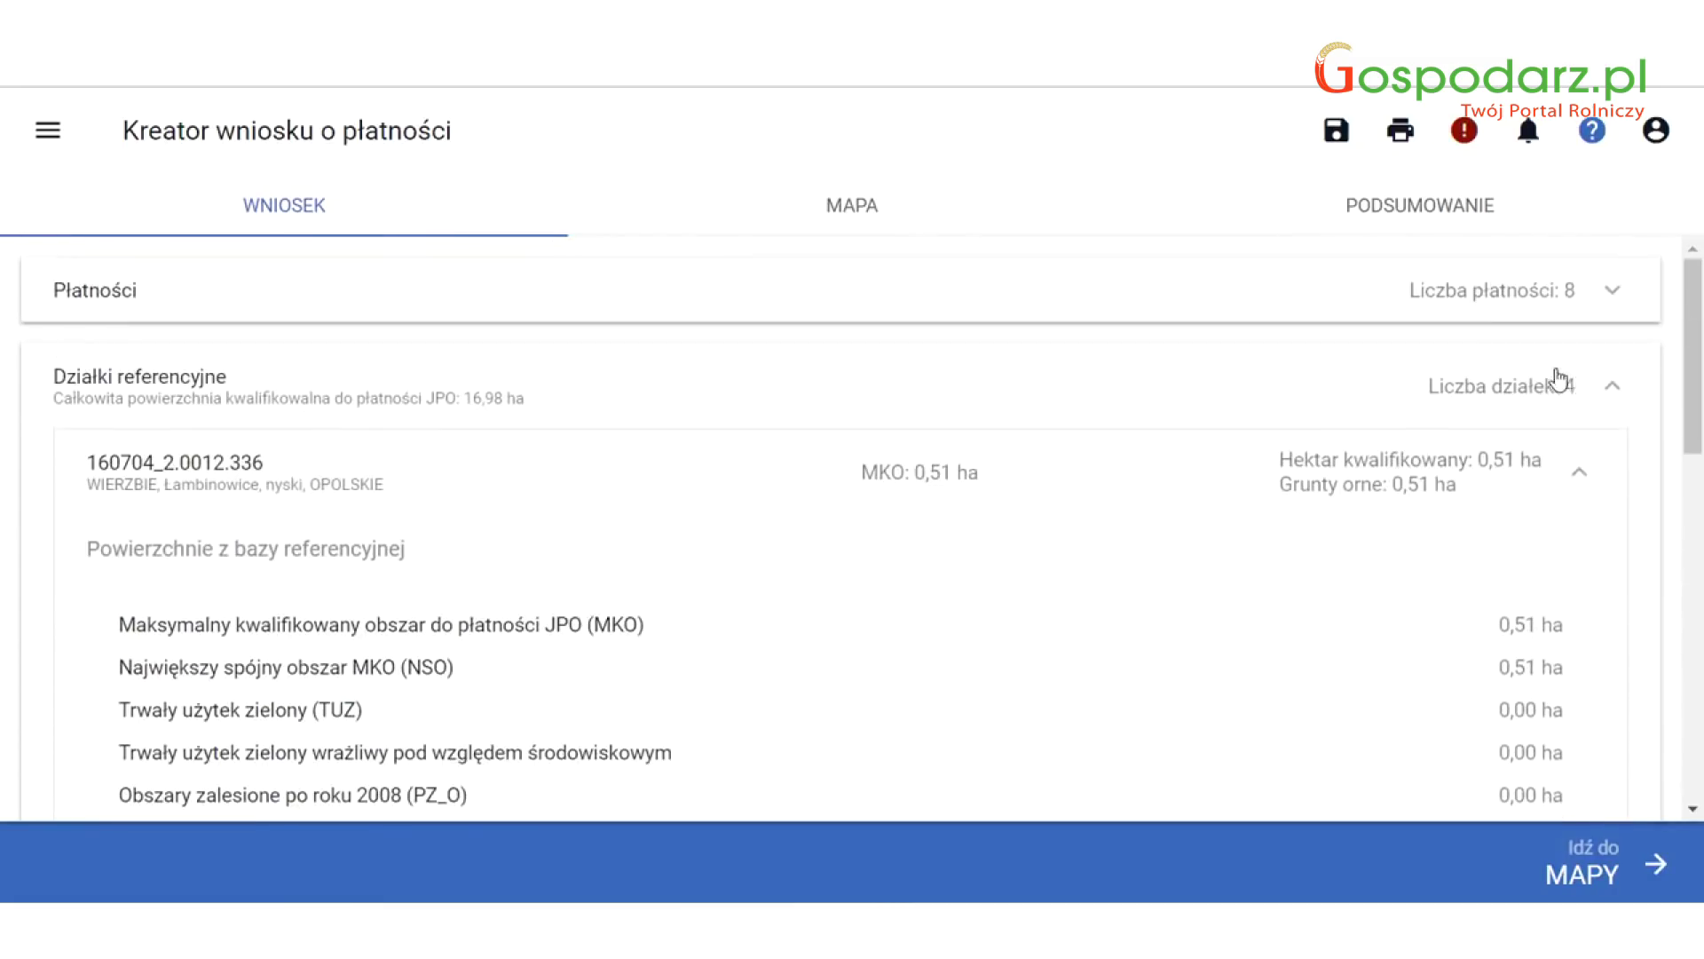
{"action": "double_click", "coordinate": [1580, 480]}
{"action": "left_click", "coordinate": [1580, 480]}
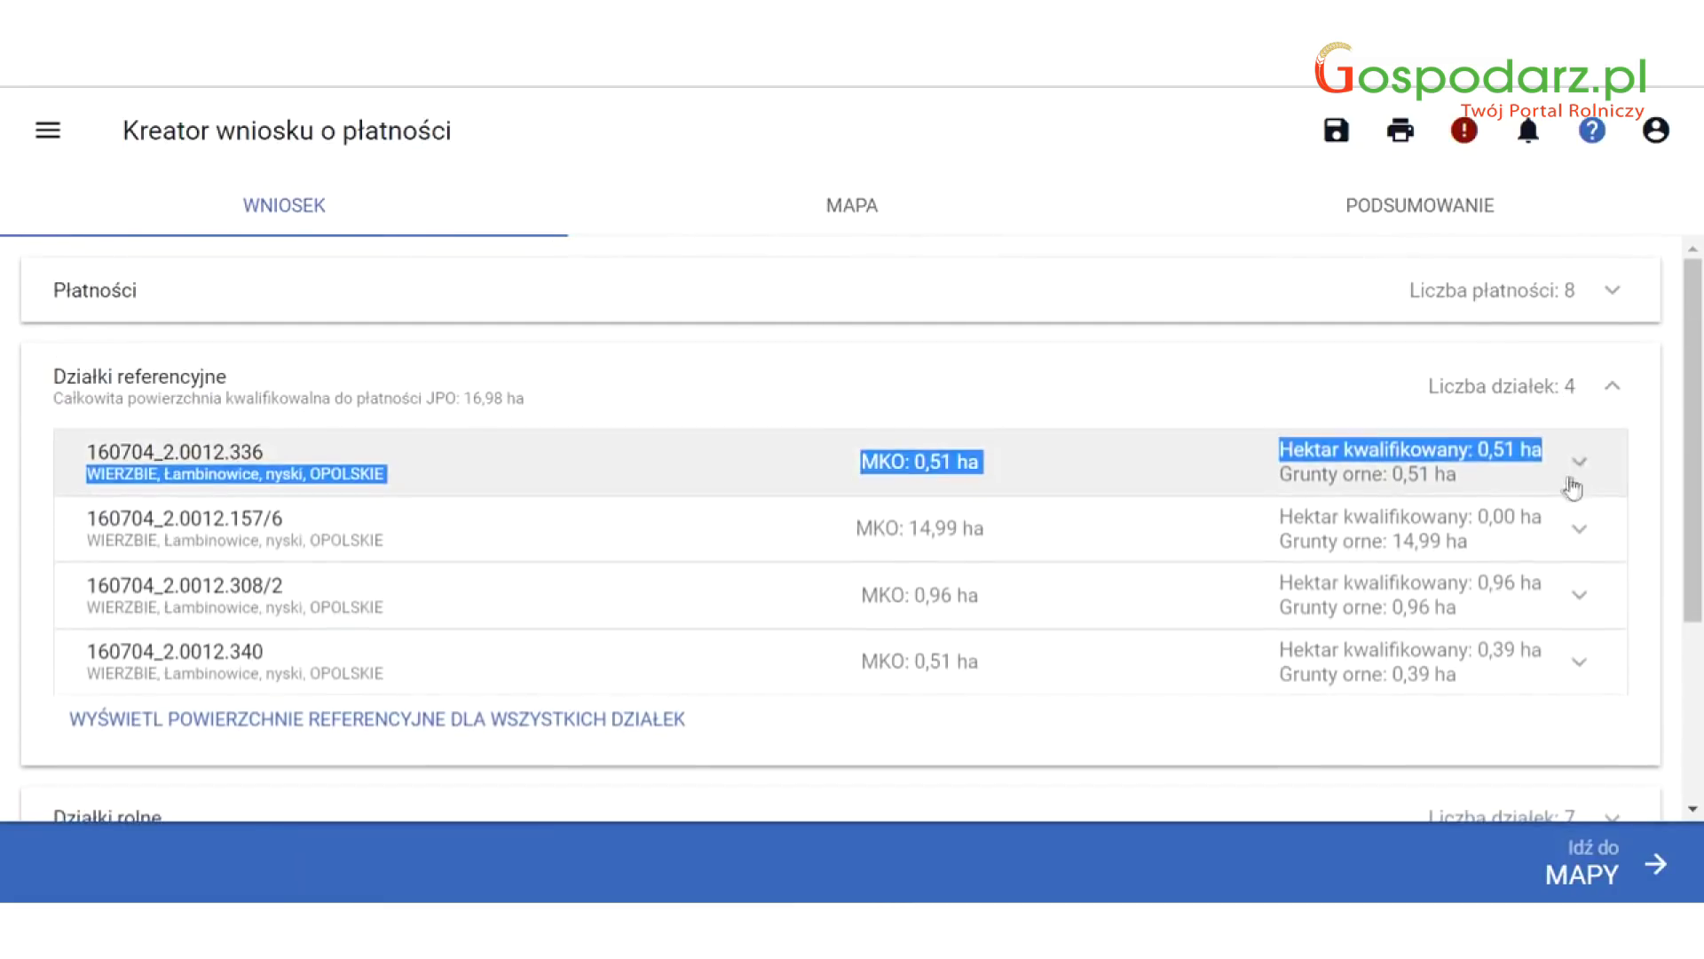
{"action": "left_click", "coordinate": [1580, 470]}
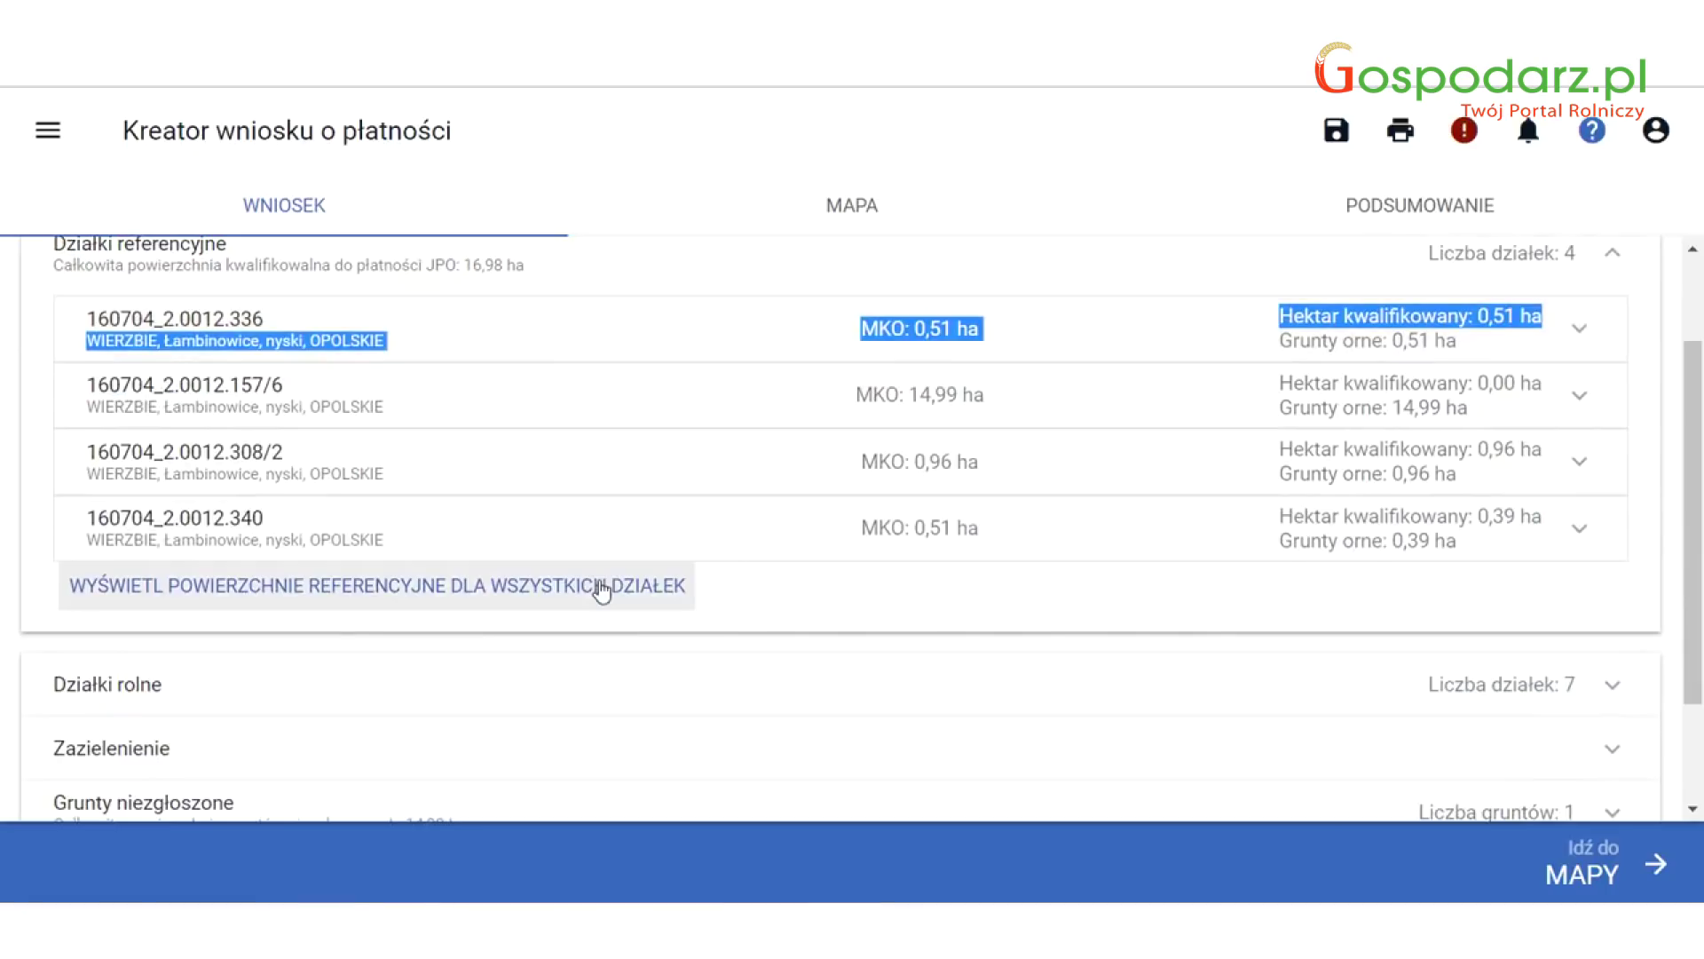
View the reference area summary for all parcels across its full width, then close it and collapse Działki referencyjne.
{"action": "left_click", "coordinate": [602, 588]}
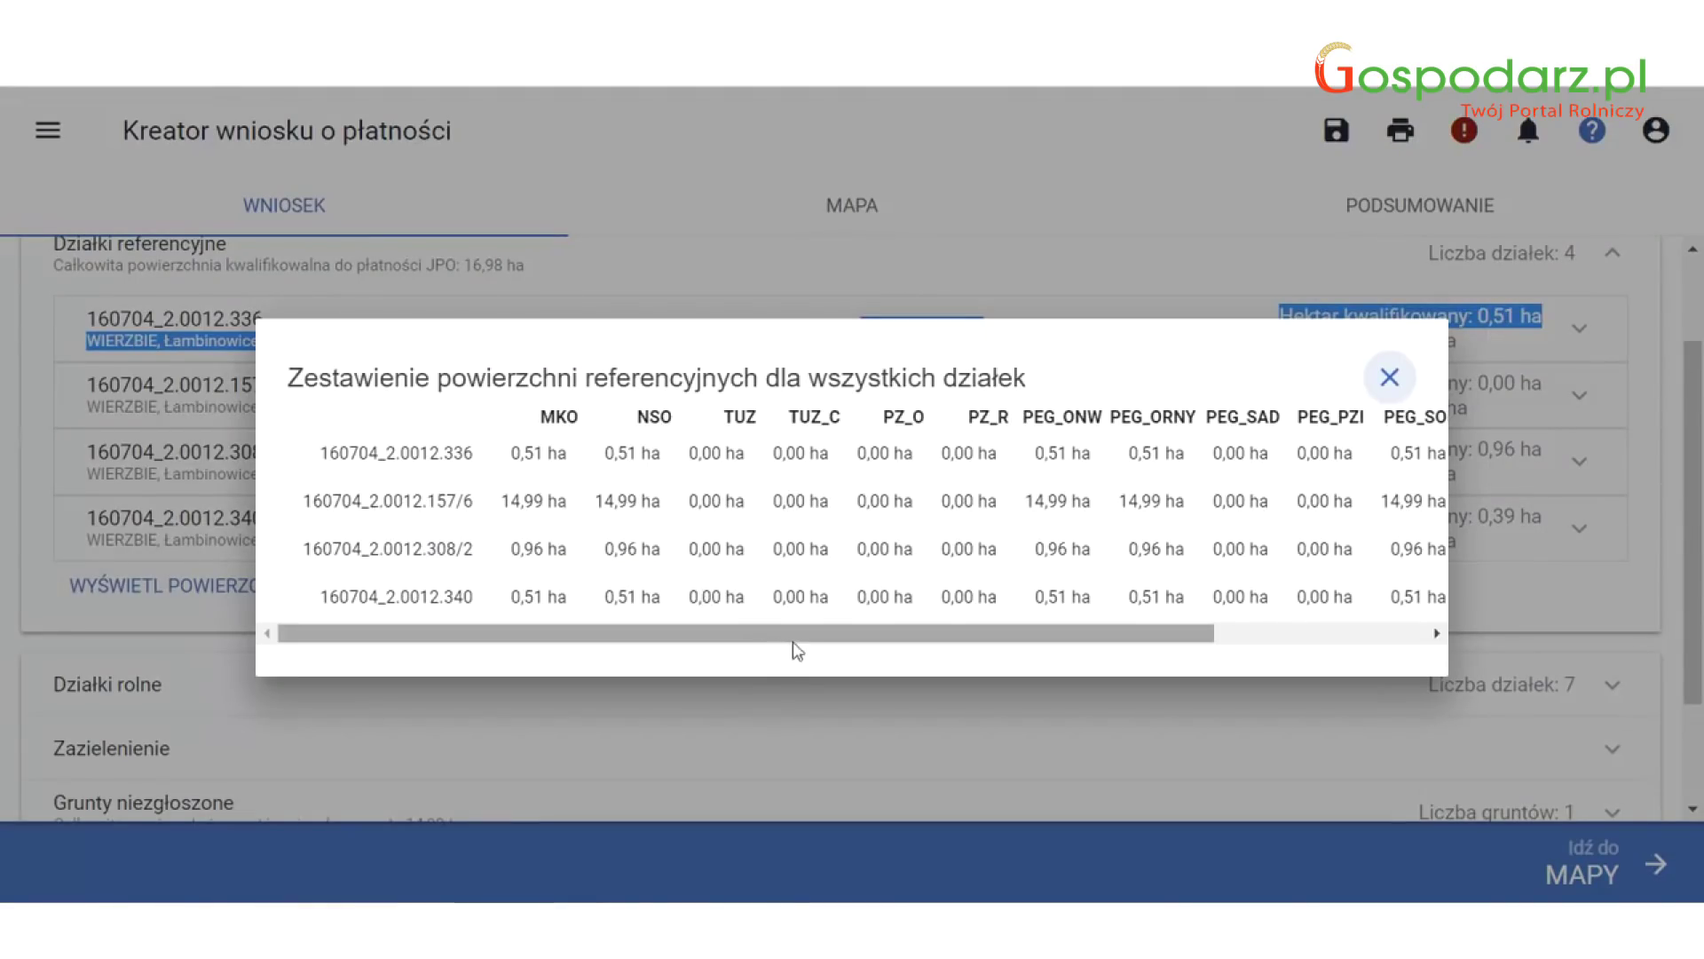
{"action": "left_click_drag", "start_coordinate": [830, 613], "coordinate": [927, 602]}
{"action": "left_click", "coordinate": [672, 401]}
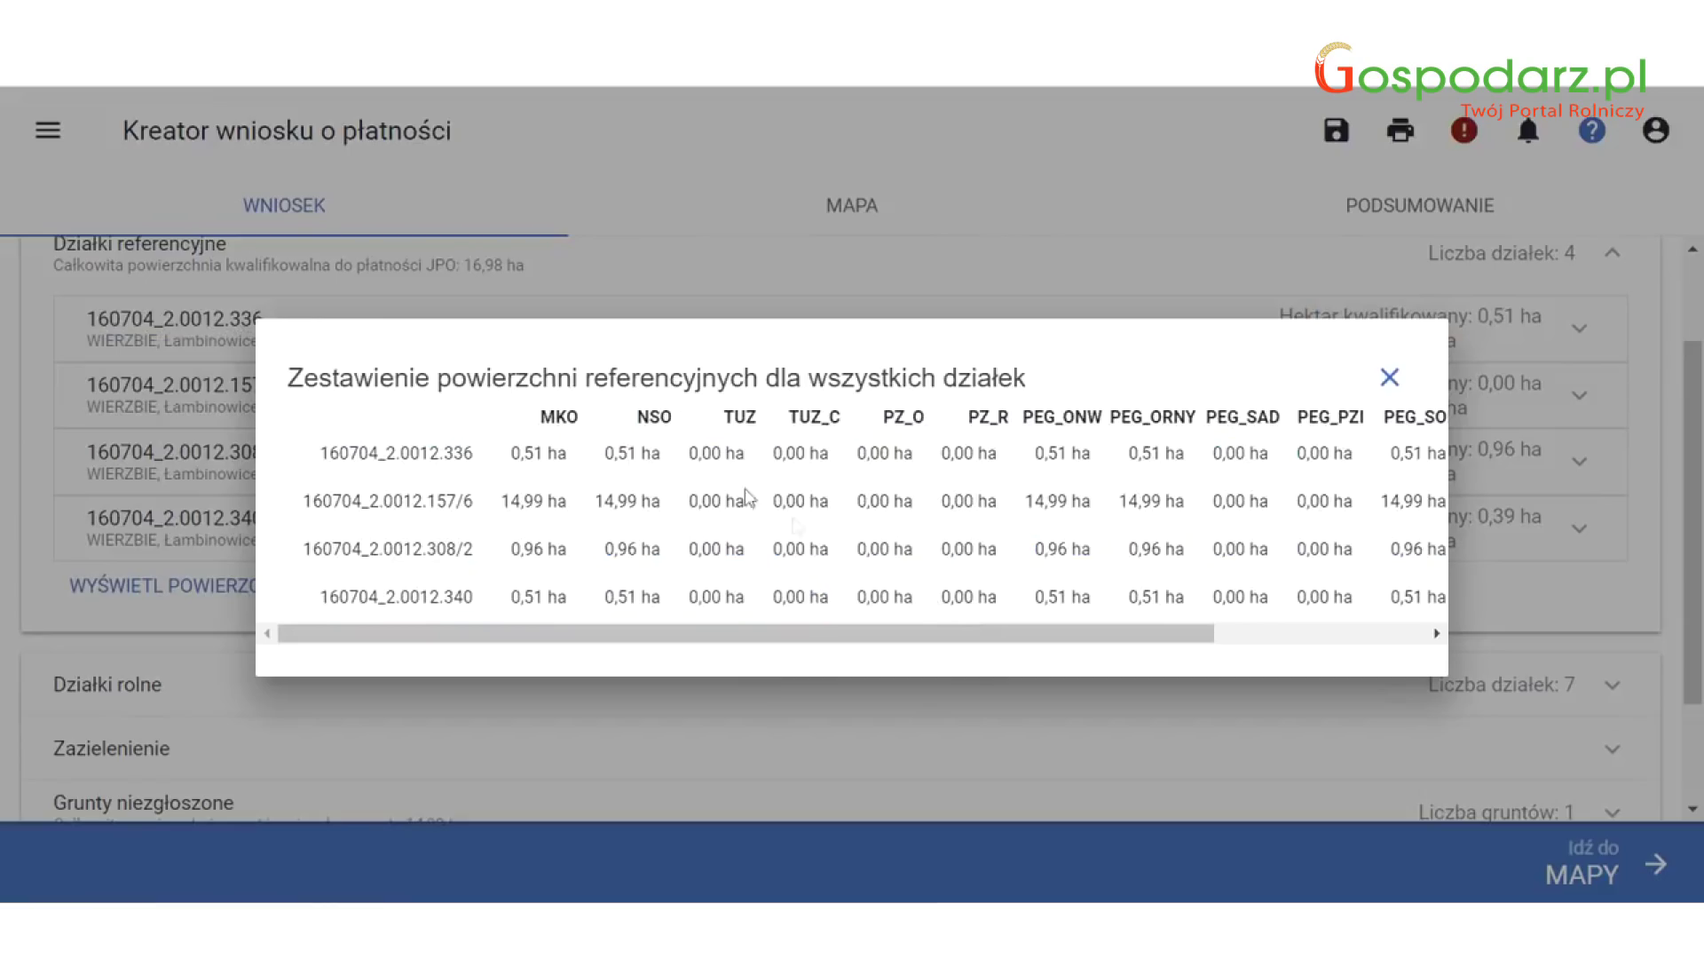
{"action": "left_click_drag", "start_coordinate": [967, 631], "coordinate": [1233, 654]}
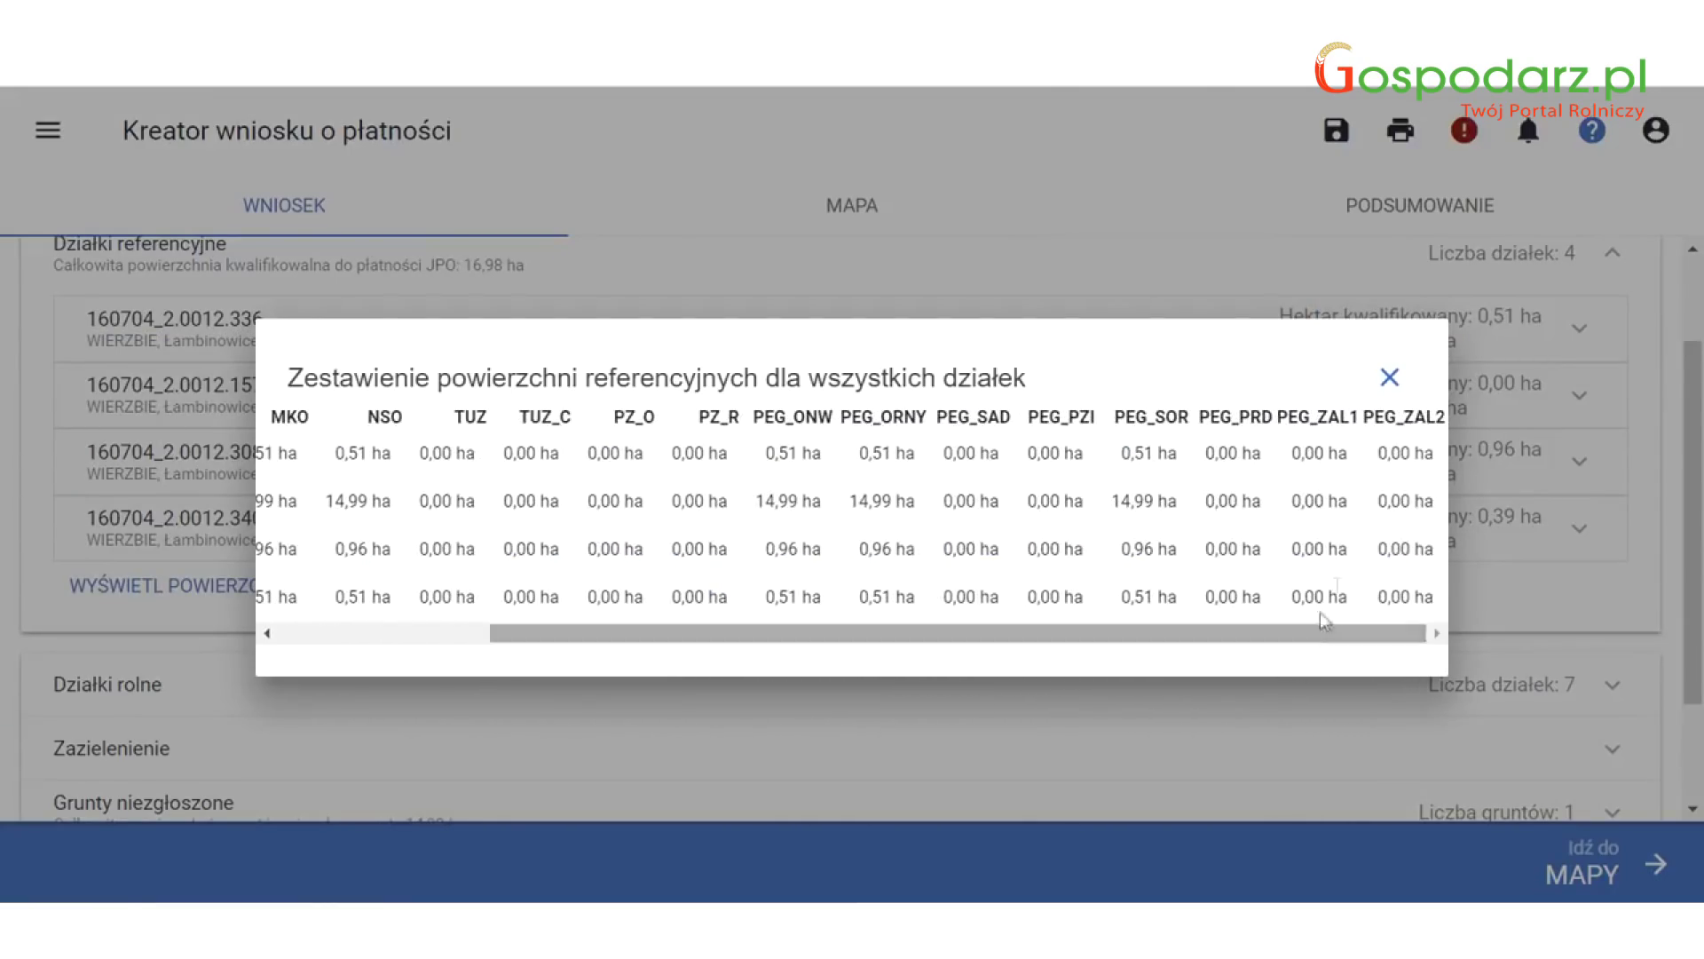
{"action": "left_click", "coordinate": [1390, 379]}
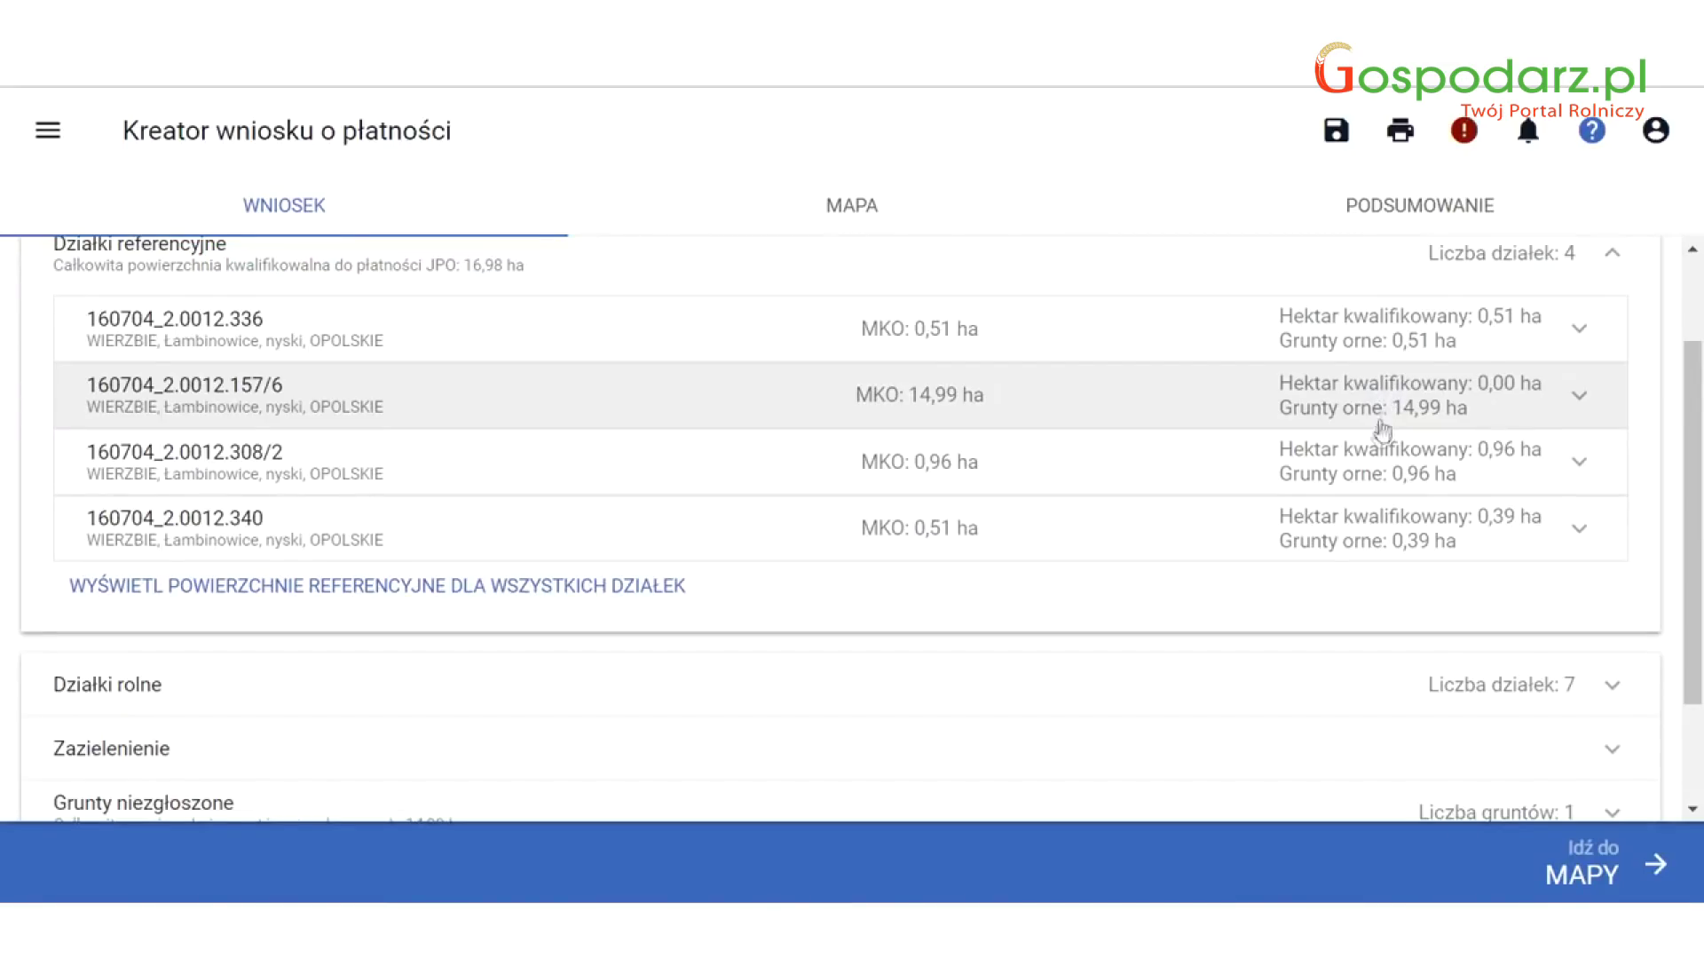
{"action": "left_click", "coordinate": [1613, 259]}
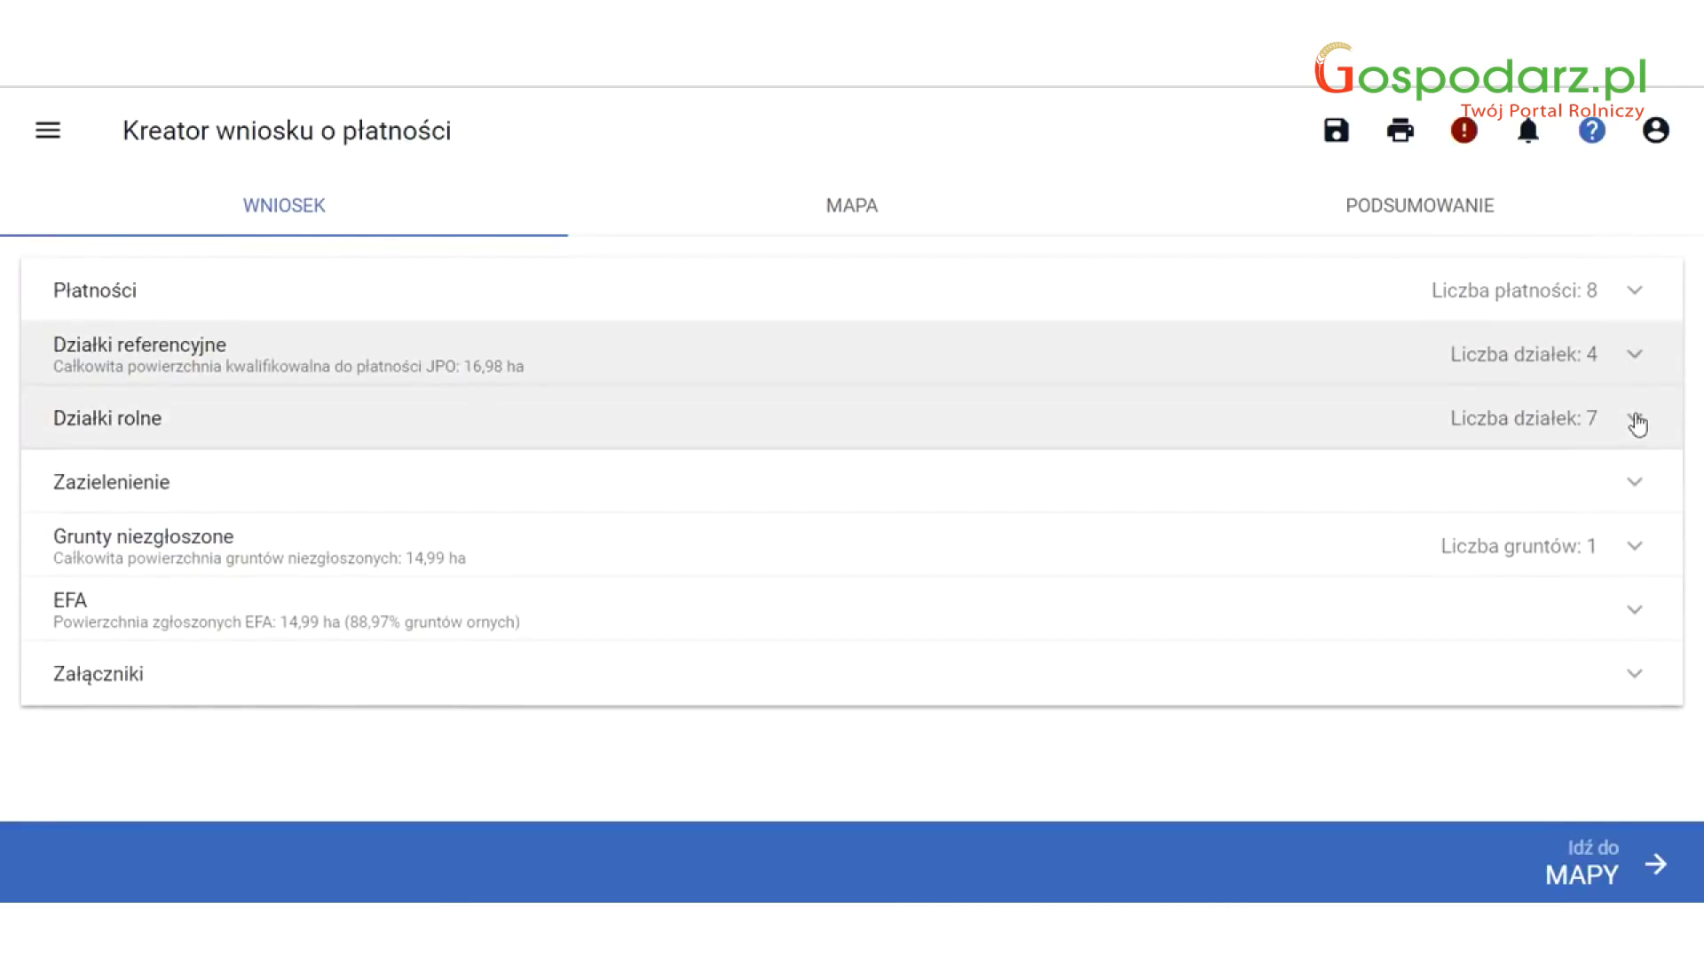
Open Działki rolne, examine the location details and map preview of parcel A, and collapse its details.
{"action": "left_click", "coordinate": [1641, 424]}
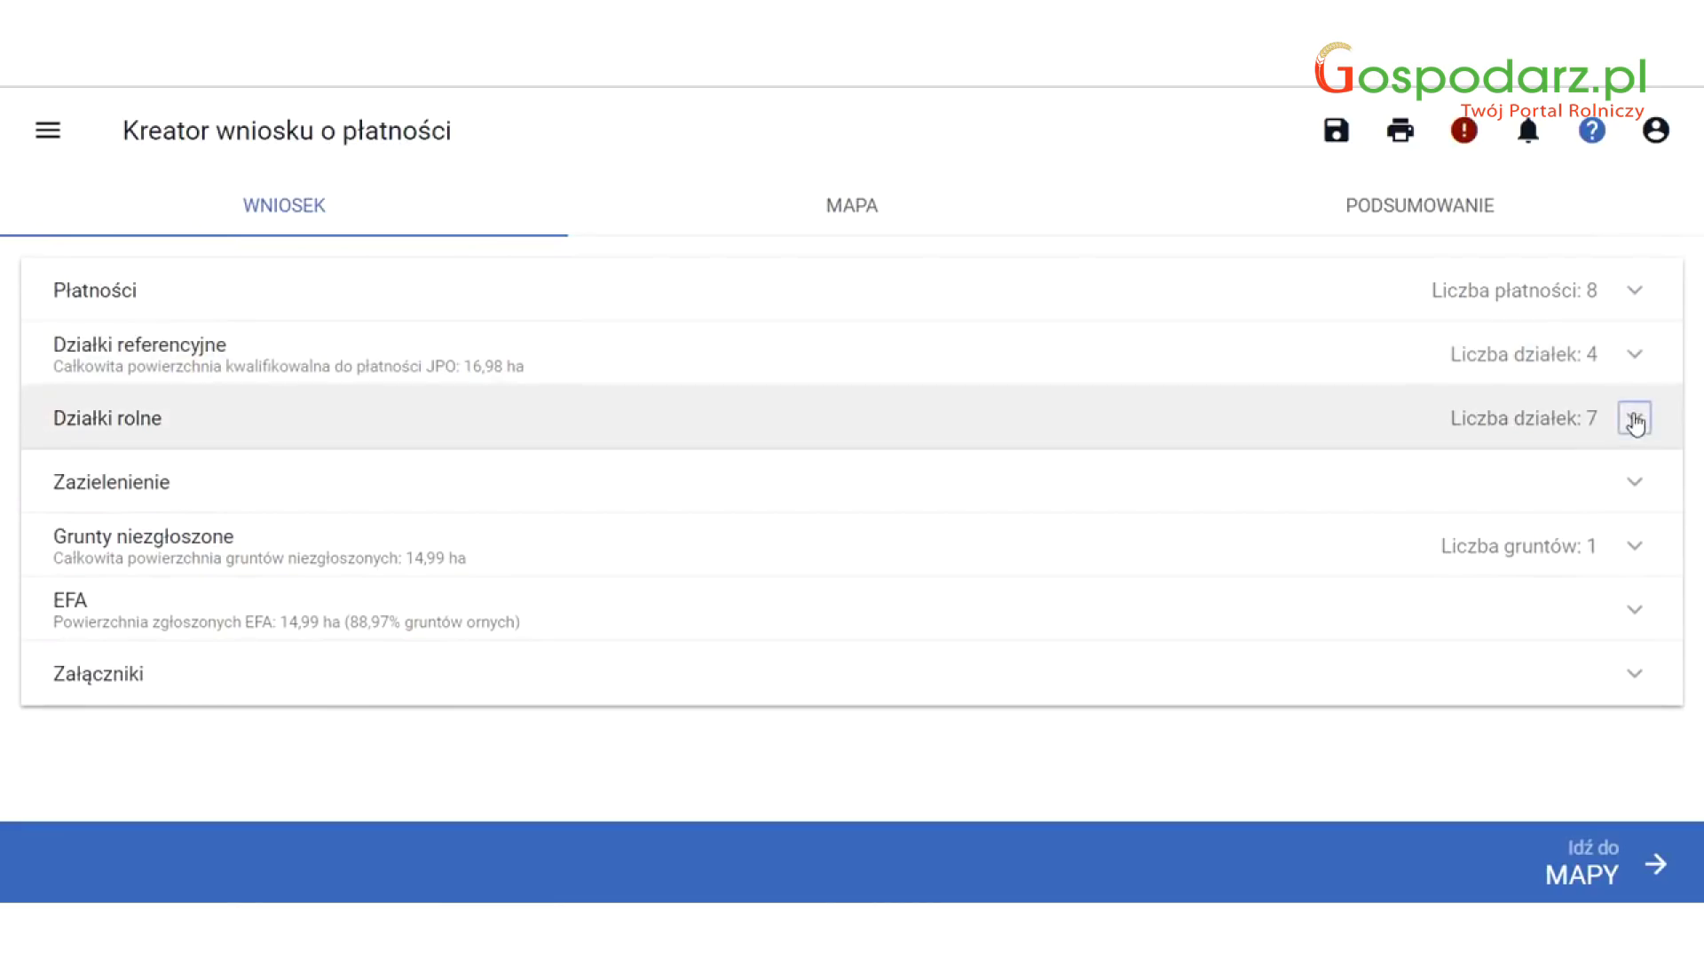
{"action": "scroll", "coordinate": [1625, 432], "scroll_direction": "down", "scroll_amount": 2}
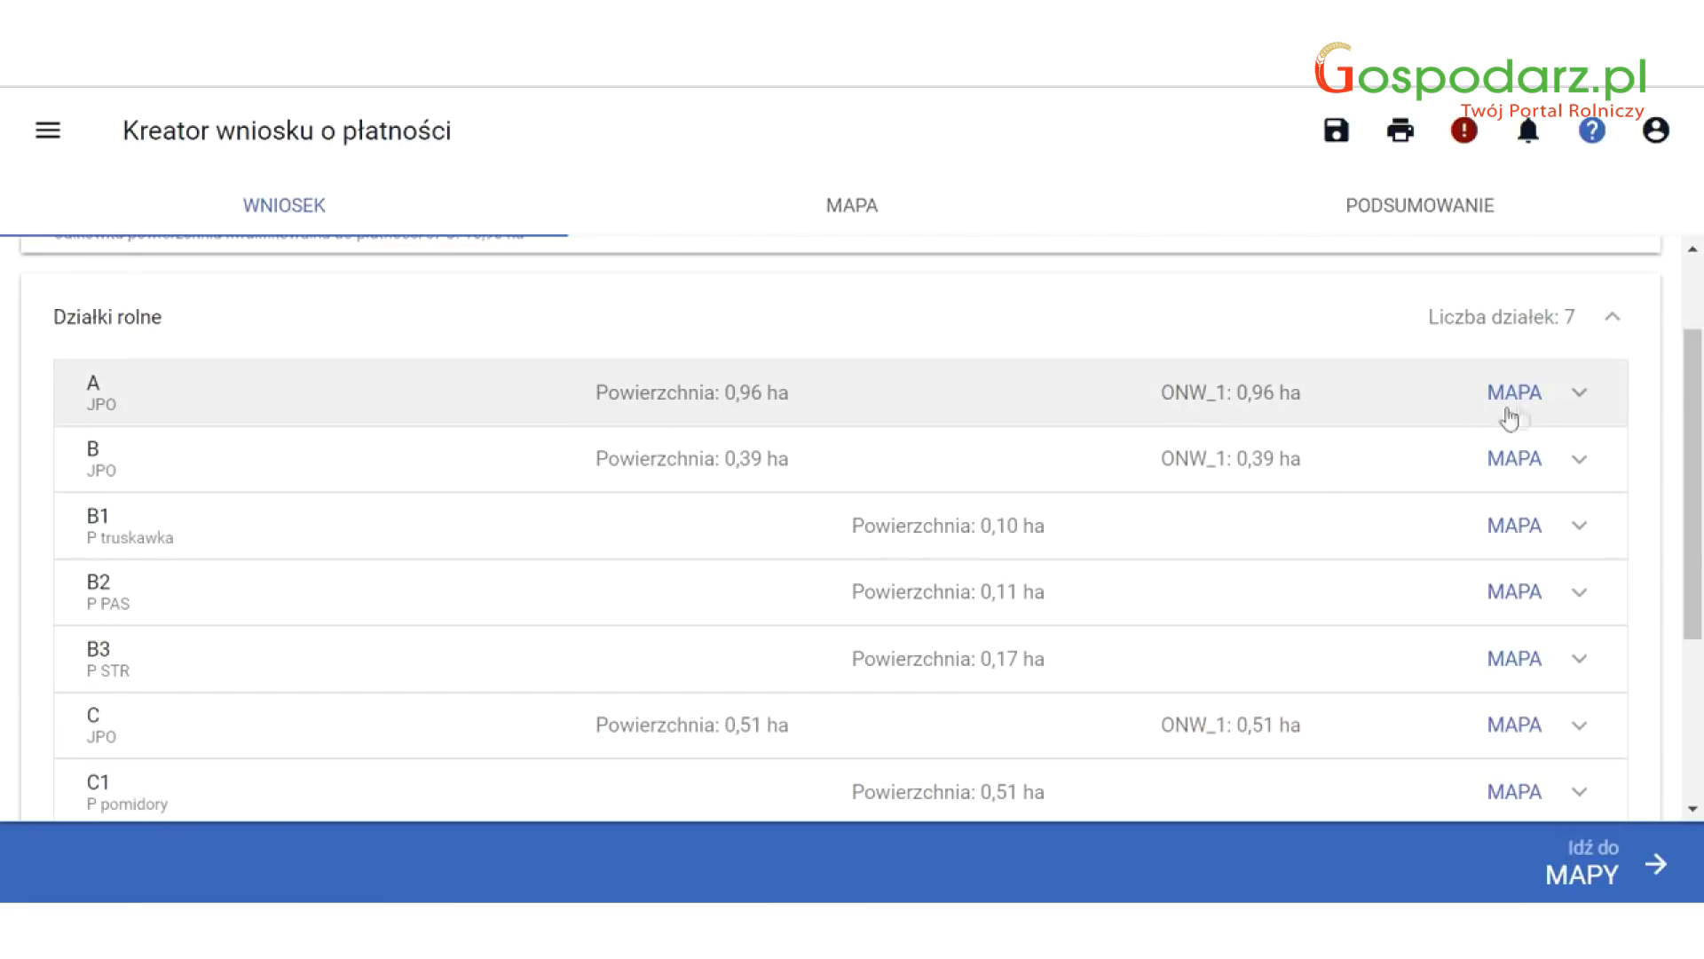
{"action": "left_click", "coordinate": [1579, 400]}
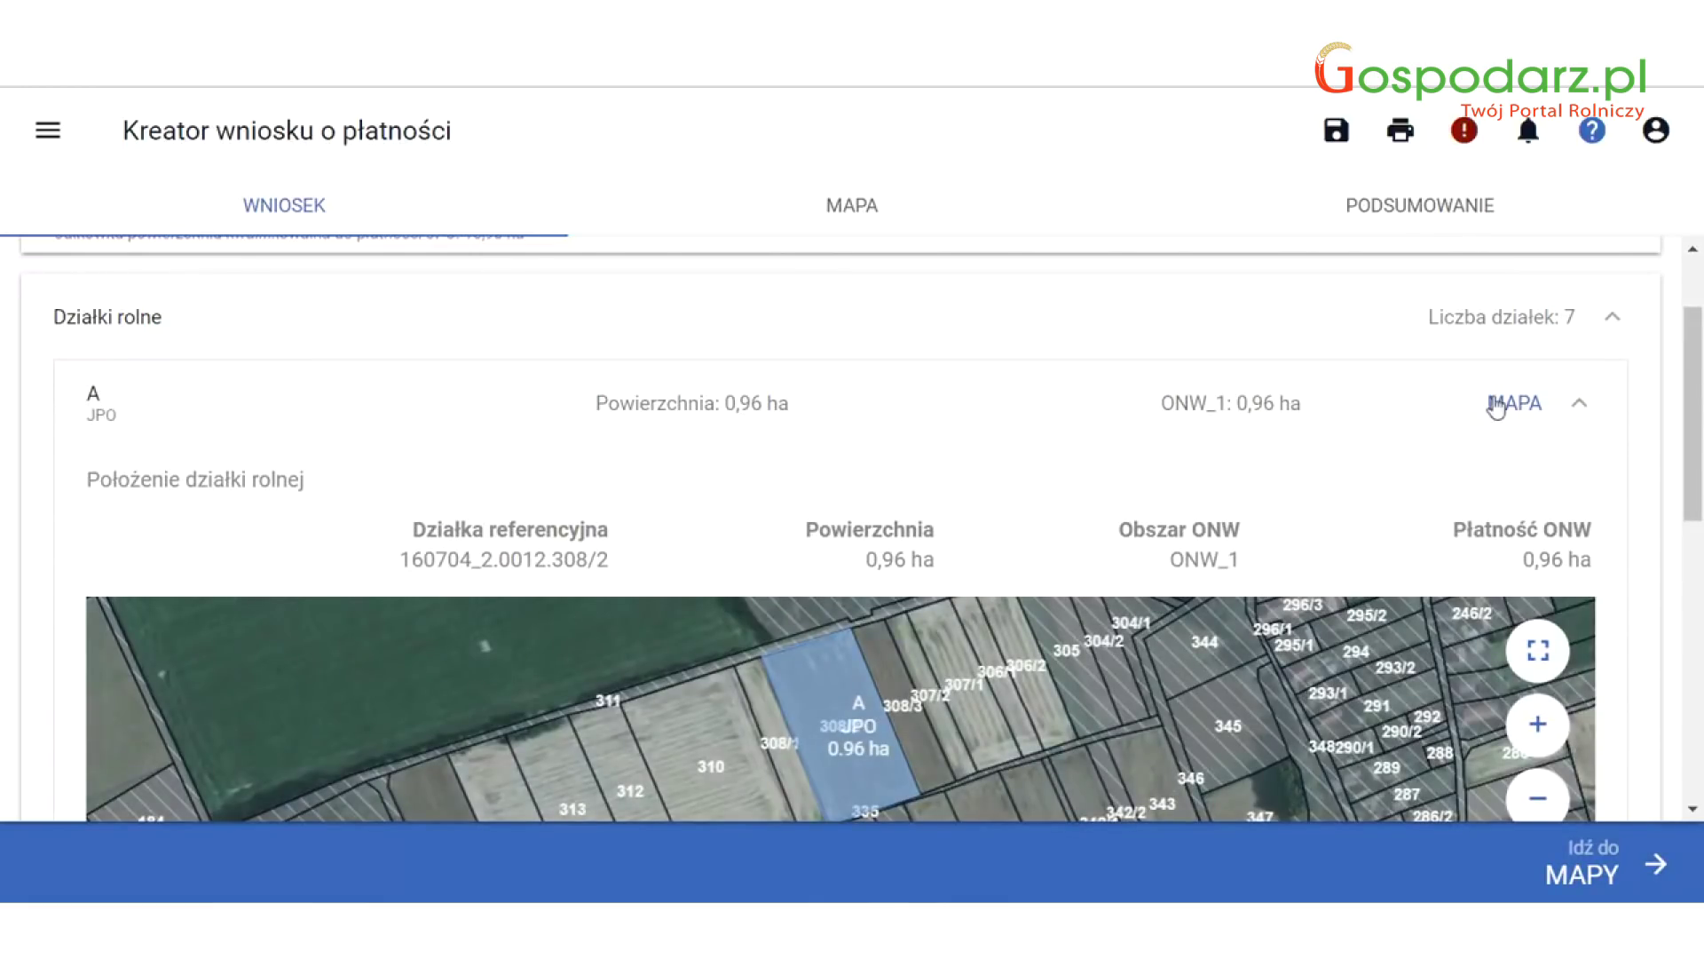
{"action": "scroll", "coordinate": [1603, 417], "scroll_direction": "down", "scroll_amount": 2}
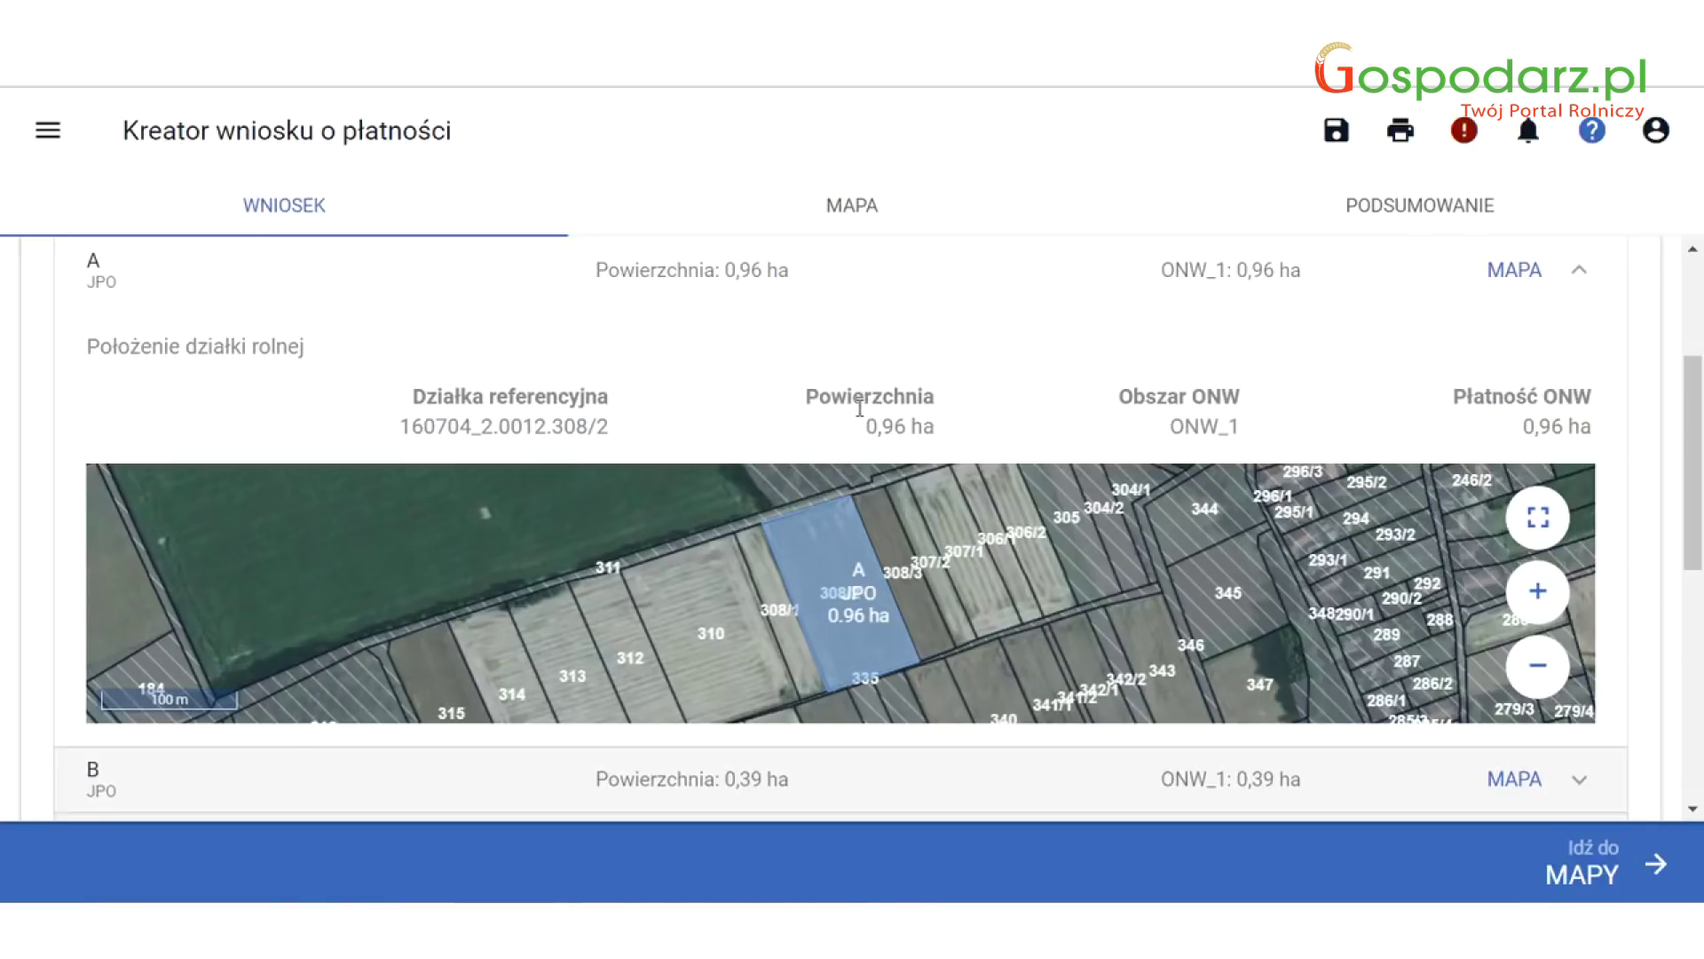
{"action": "left_click", "coordinate": [1582, 271]}
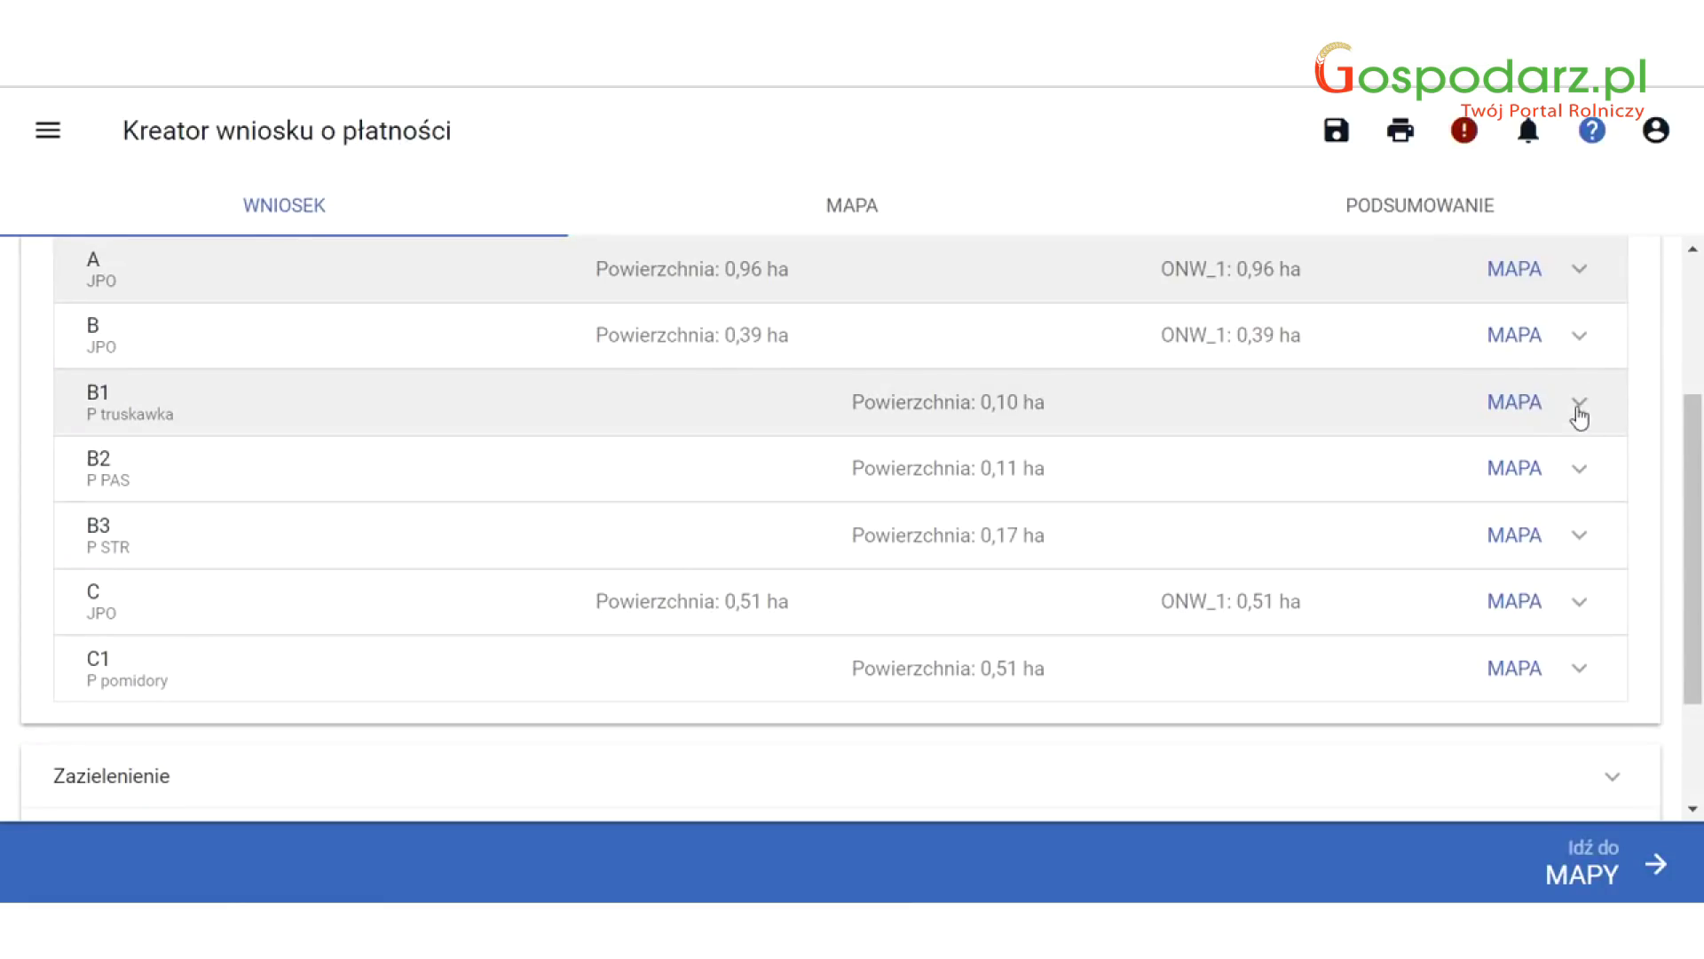
Examine the location details and map preview of parcel B1 (P truskawka), then collapse the Działki rolne section.
{"action": "left_click", "coordinate": [1579, 406]}
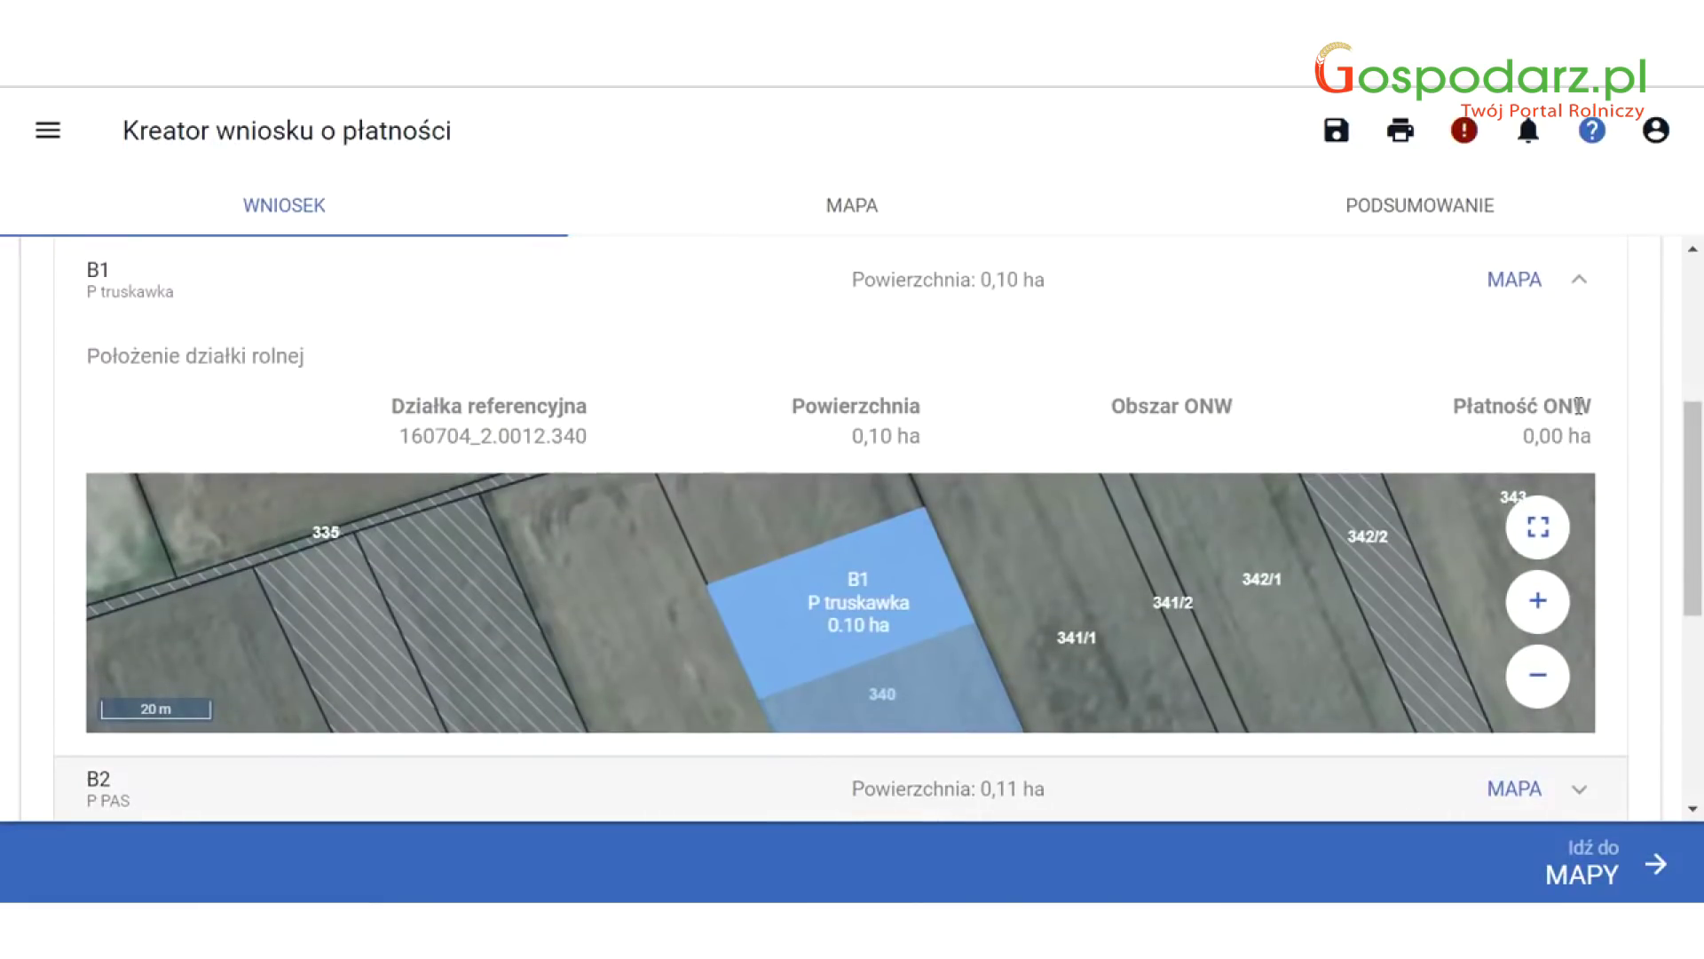
{"action": "left_click", "coordinate": [1577, 280]}
{"action": "scroll", "coordinate": [1566, 367], "scroll_direction": "up", "scroll_amount": 3}
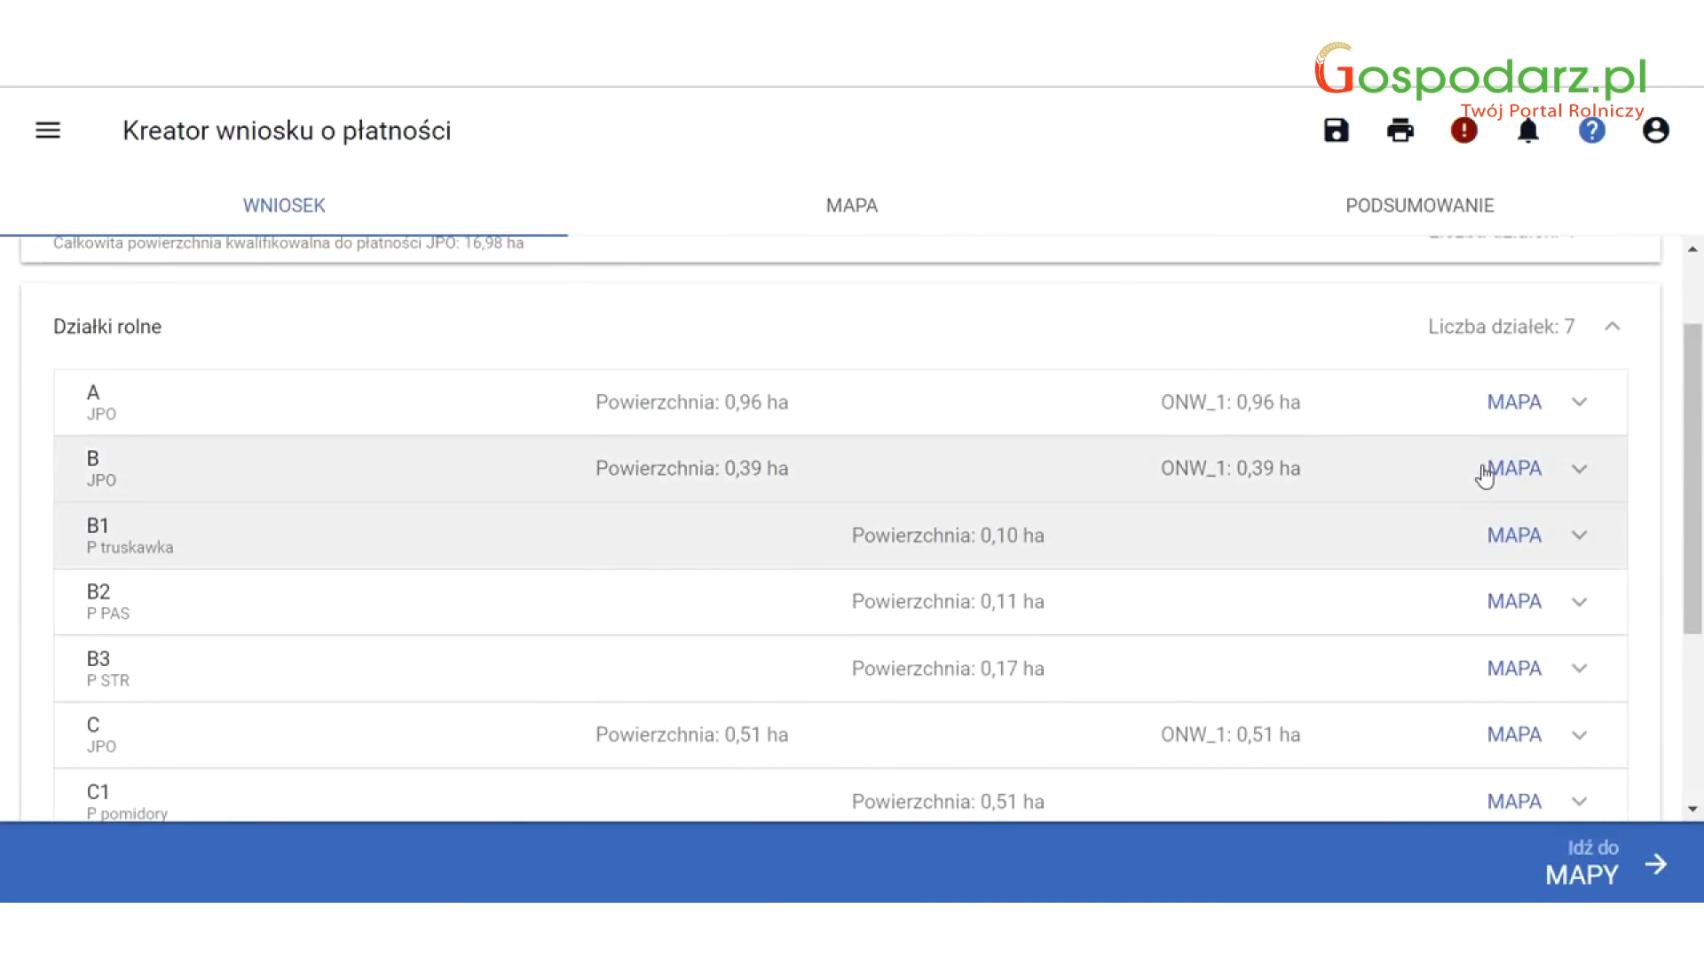
{"action": "scroll", "coordinate": [1484, 480], "scroll_direction": "down", "scroll_amount": 3}
{"action": "scroll", "coordinate": [1566, 483], "scroll_direction": "up", "scroll_amount": 5}
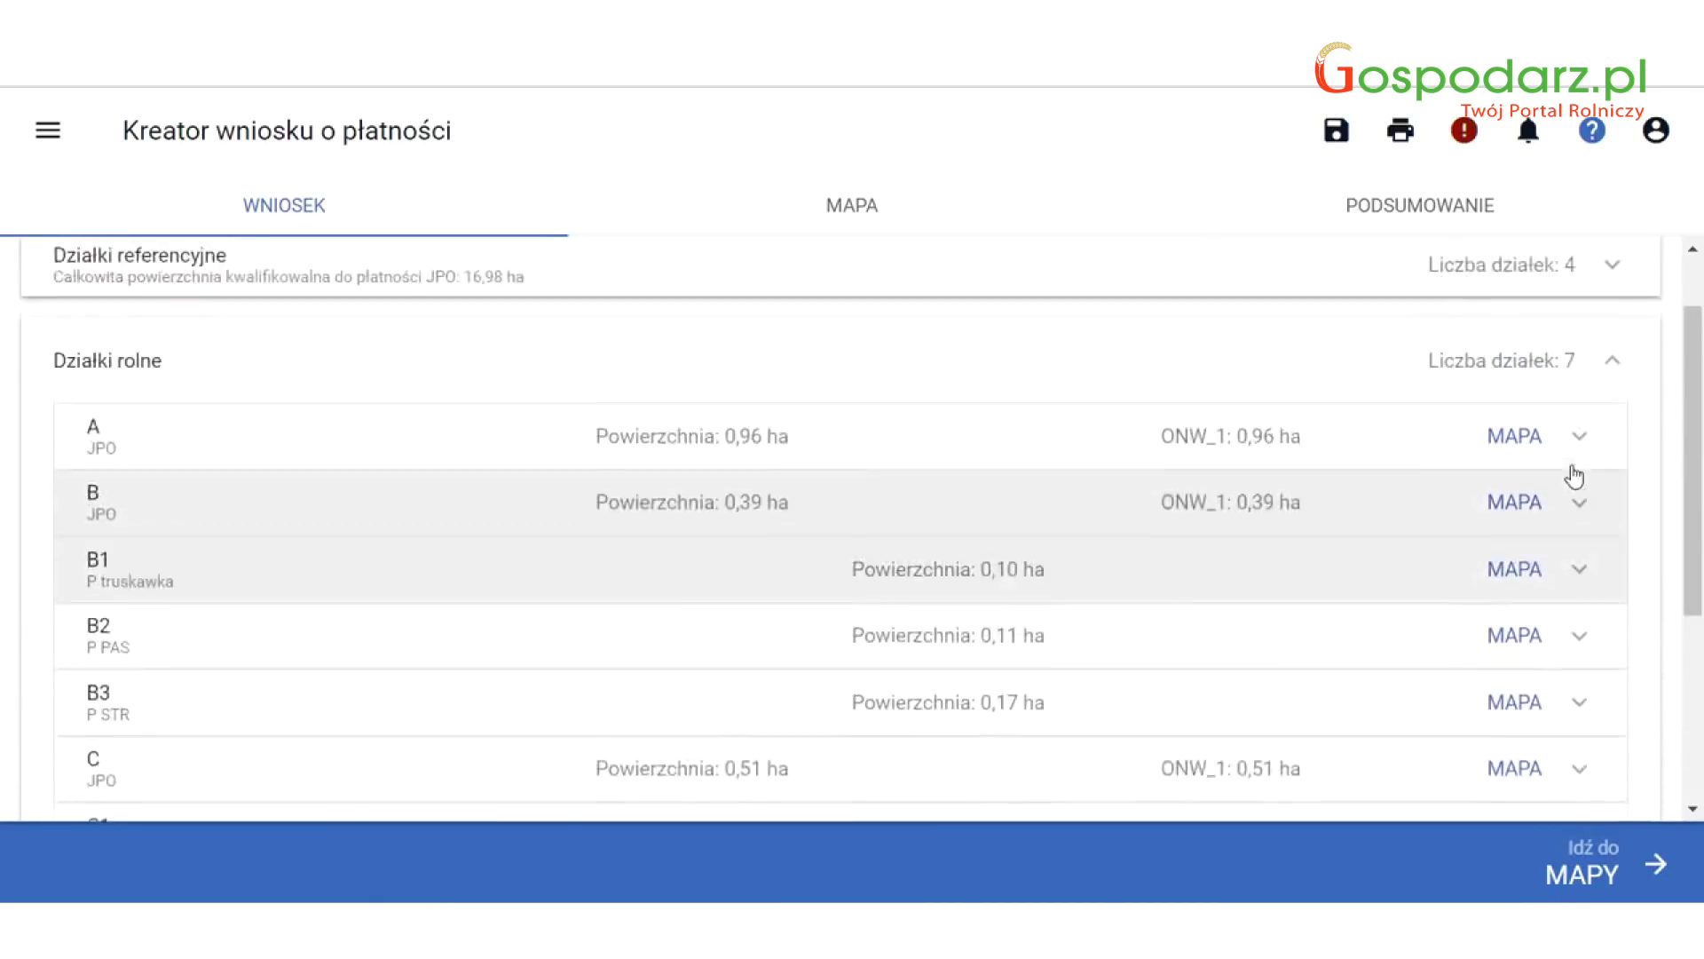
{"action": "left_click", "coordinate": [1625, 459]}
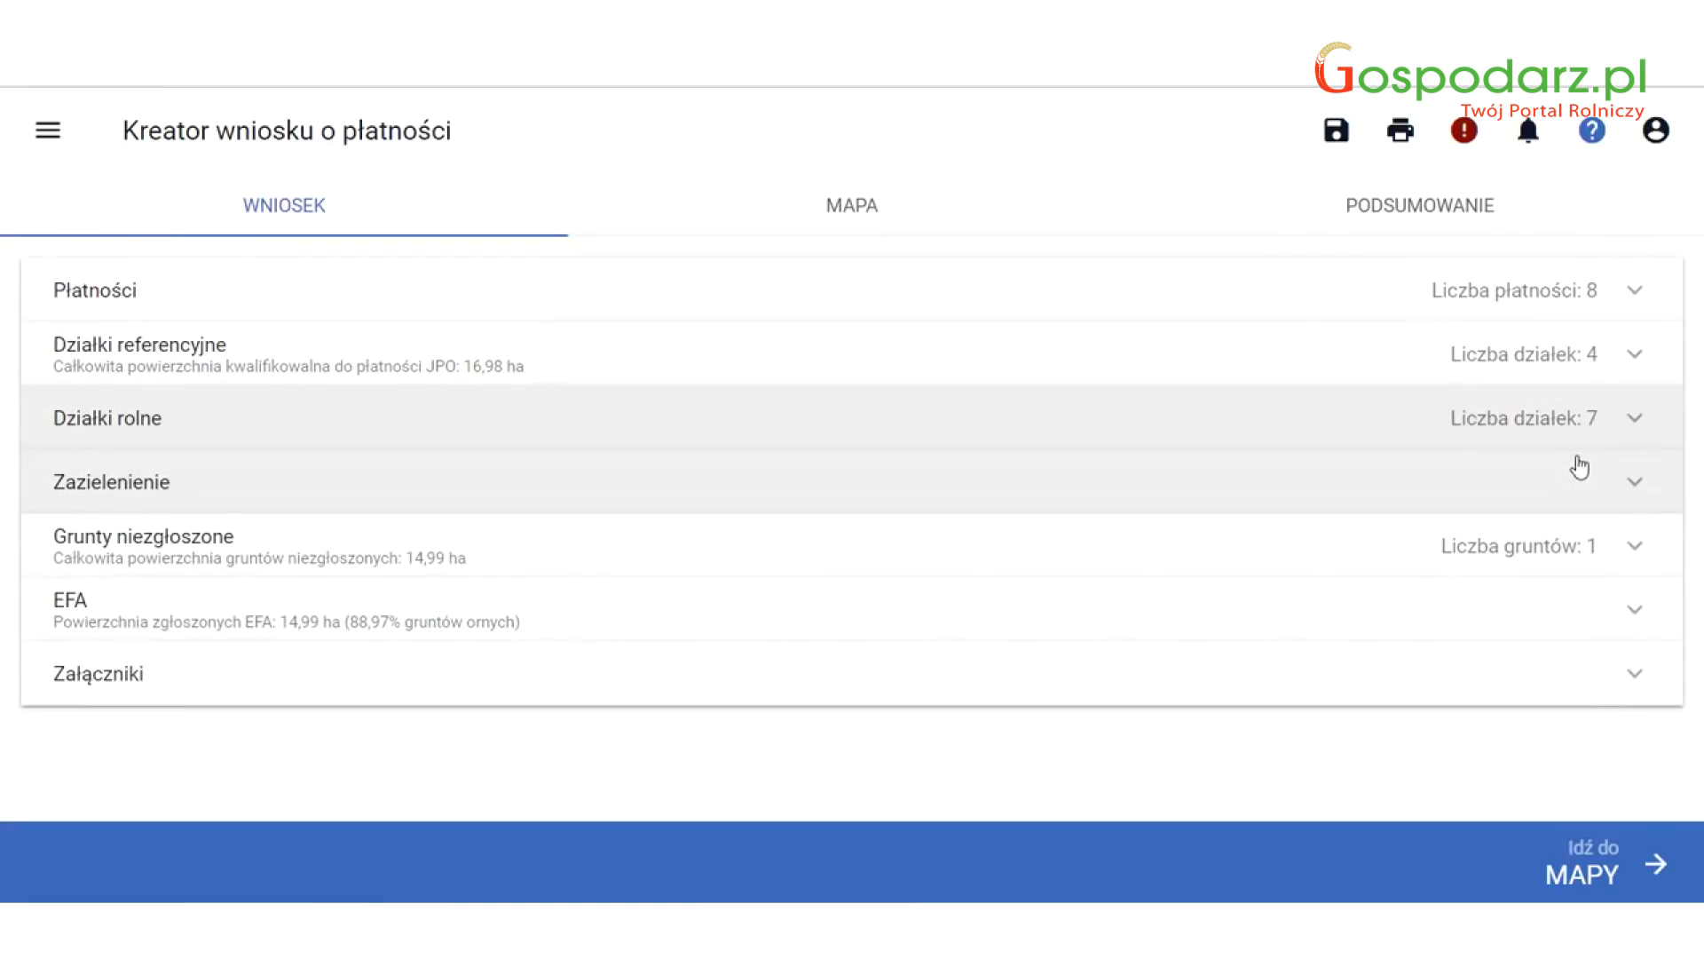
Open Zazielenienie and check the information on exemption from diversification and EFA, then collapse that information.
{"action": "left_click", "coordinate": [1624, 479]}
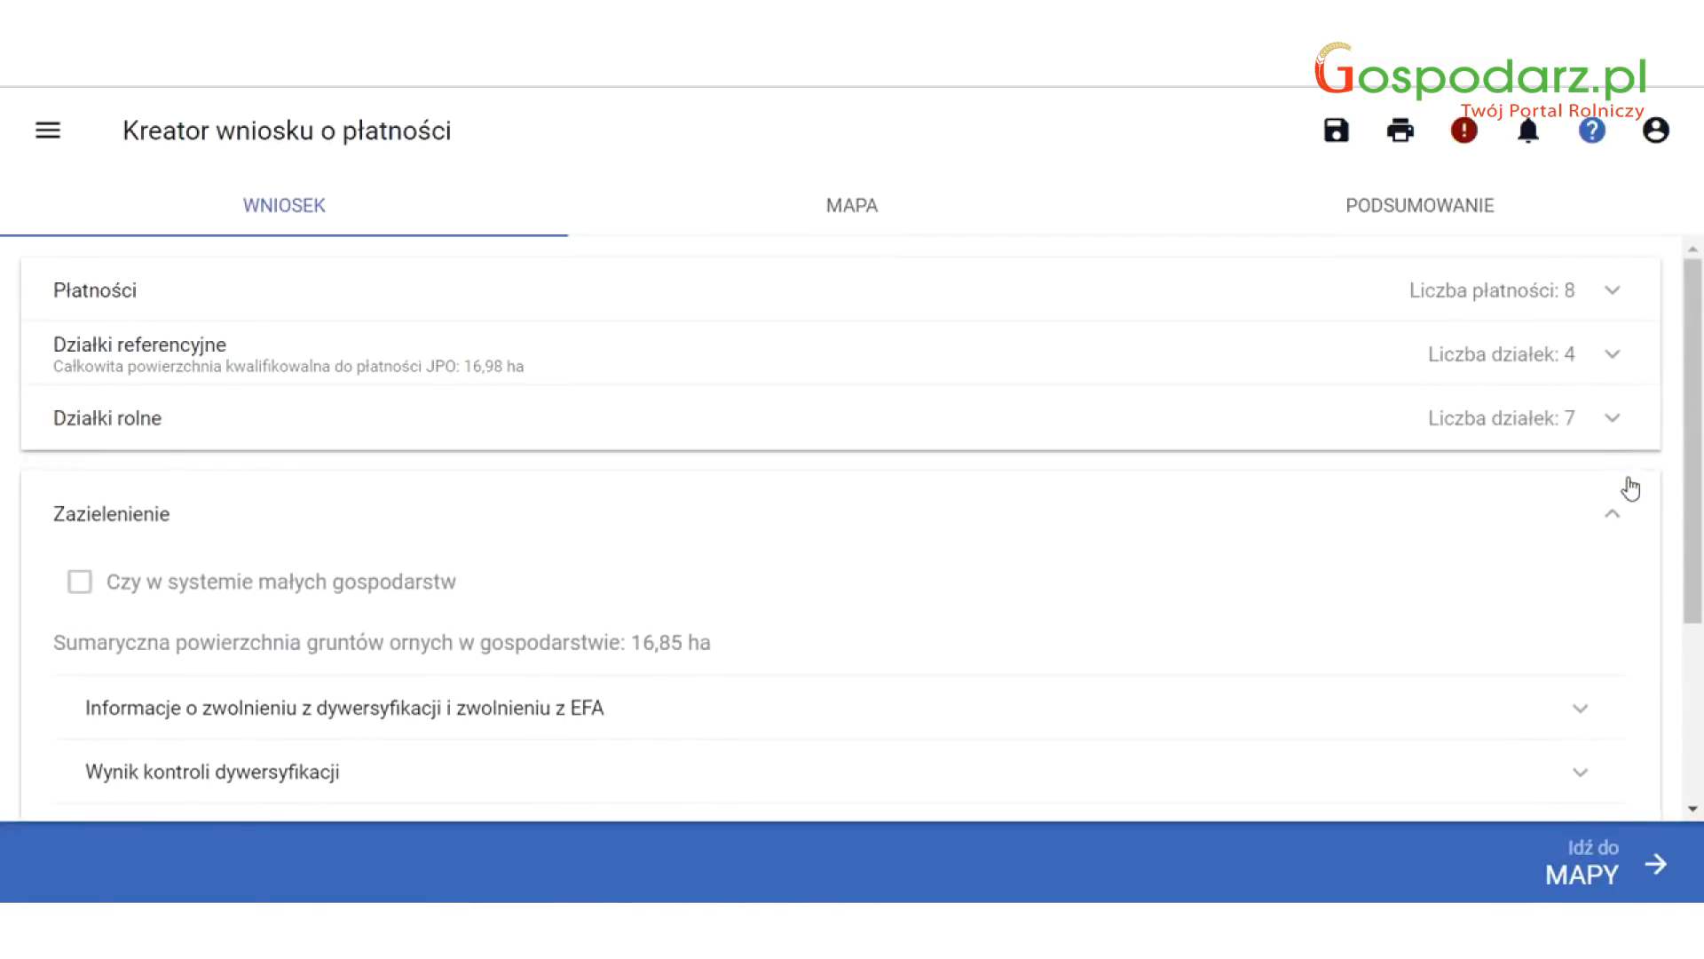
{"action": "scroll", "coordinate": [1631, 480], "scroll_direction": "down", "scroll_amount": 2}
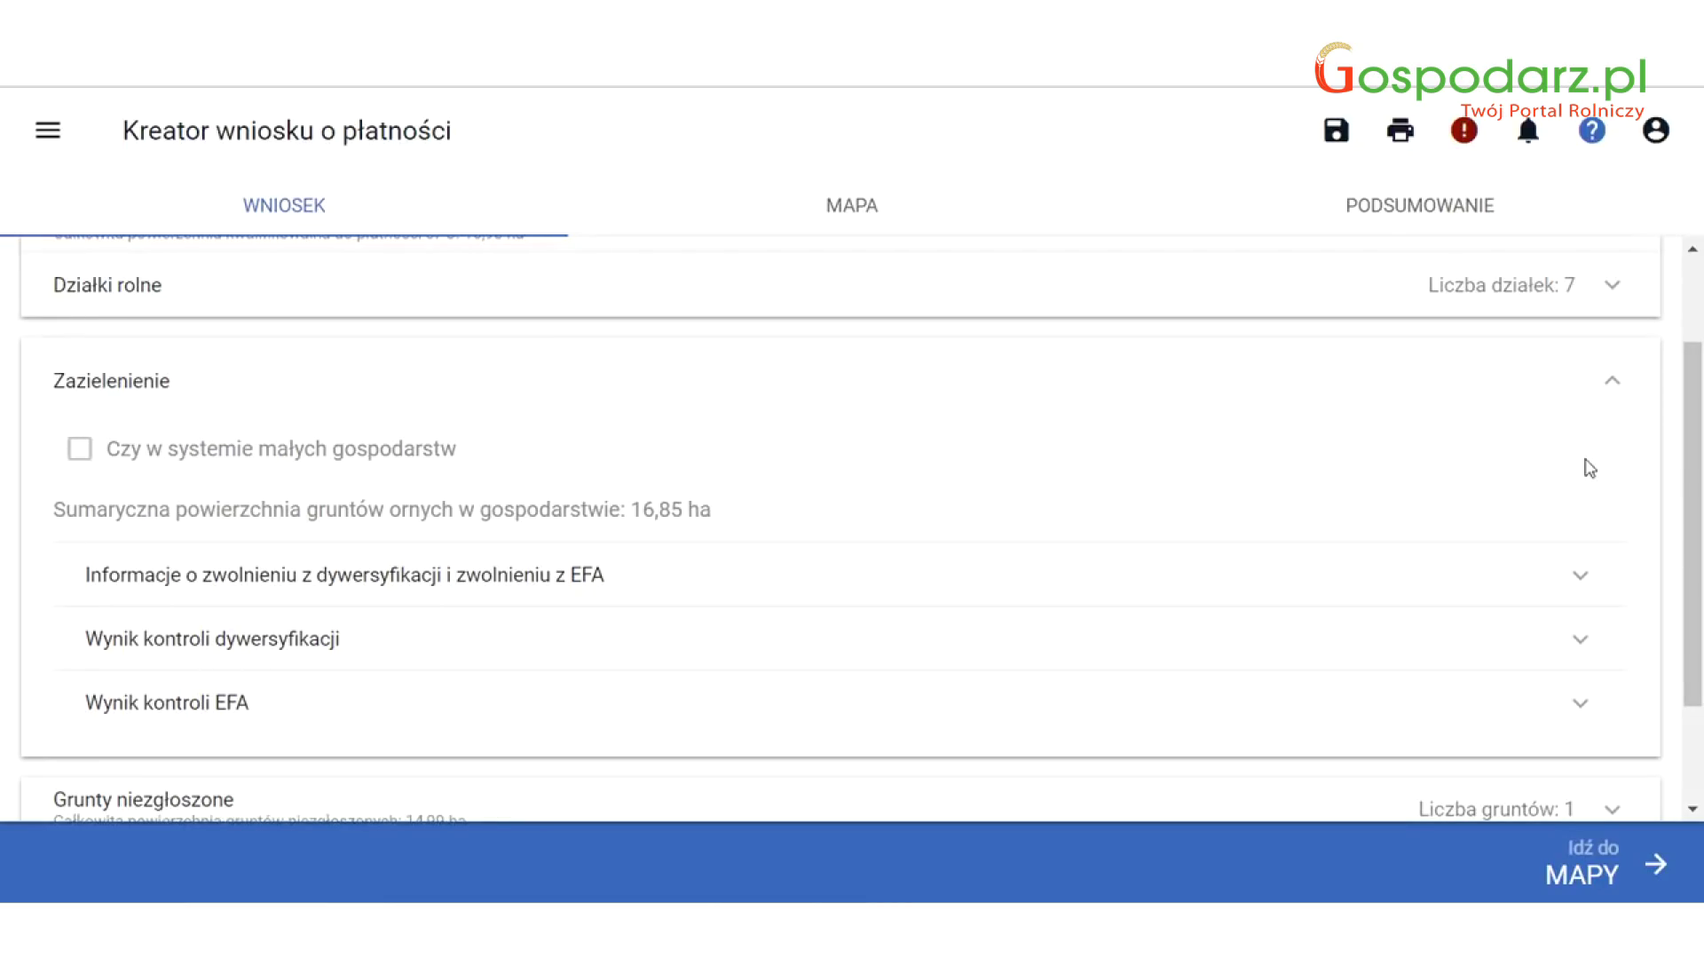
{"action": "left_click", "coordinate": [1577, 564]}
{"action": "scroll", "coordinate": [1585, 537], "scroll_direction": "down", "scroll_amount": 2}
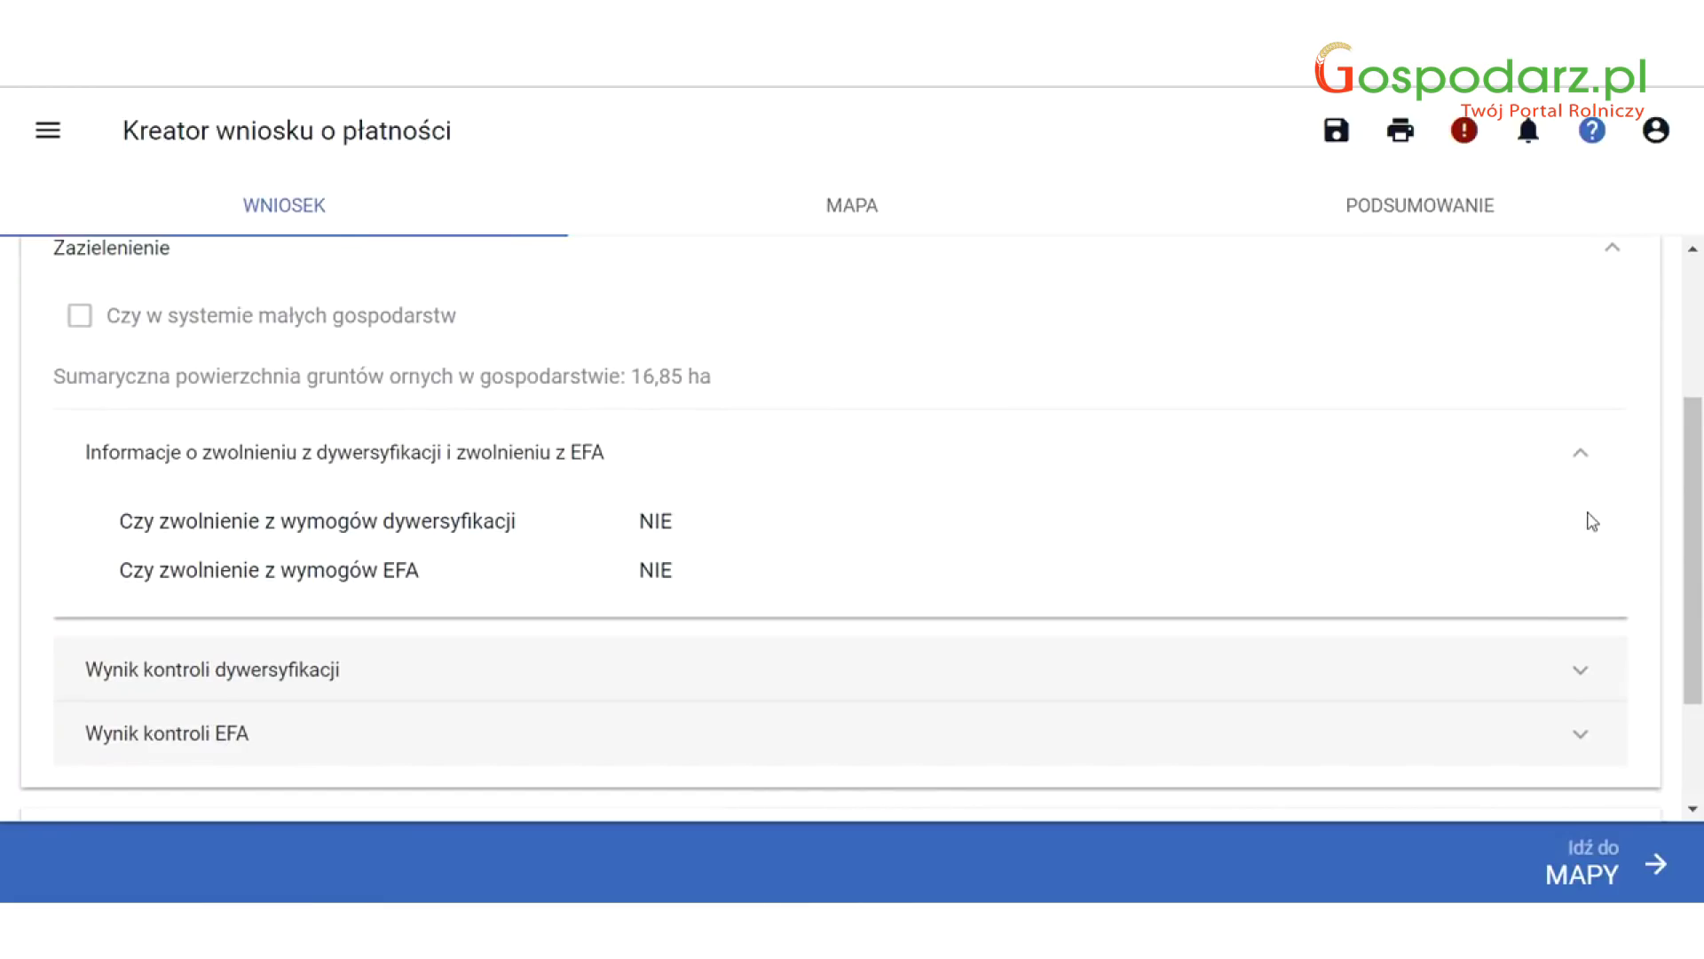
{"action": "left_click", "coordinate": [1583, 459]}
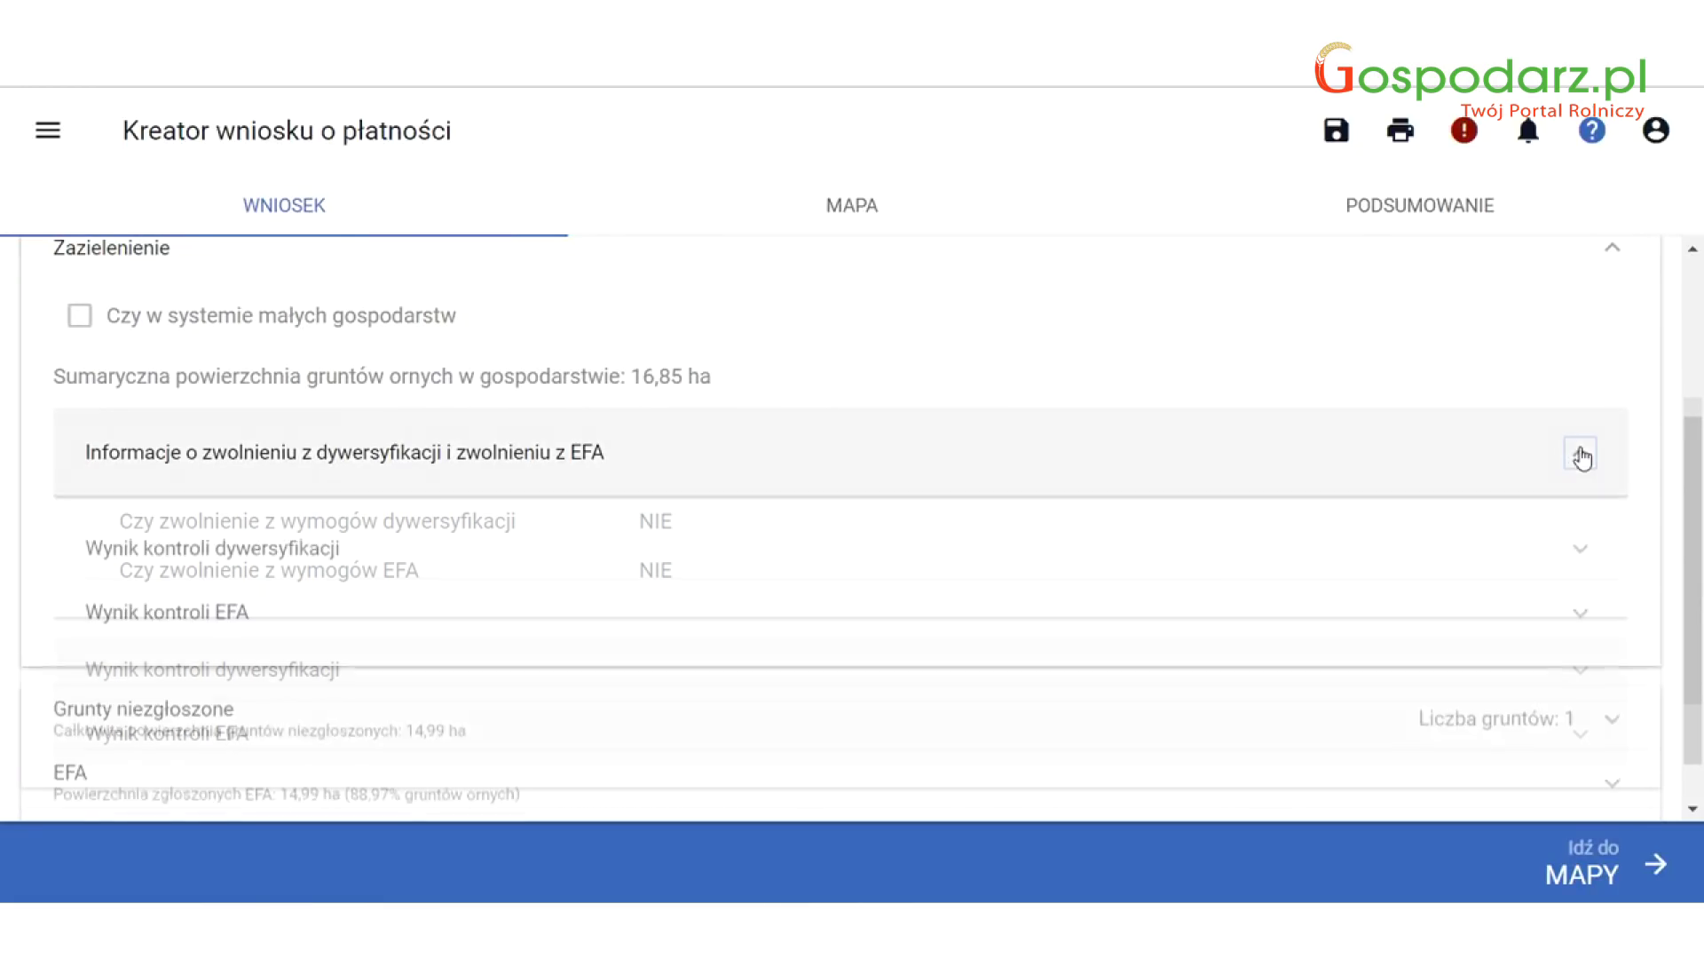
Expand Wynik kontroli dywersyfikacji and examine the diversification result and the main crop table.
{"action": "left_click", "coordinate": [1582, 509]}
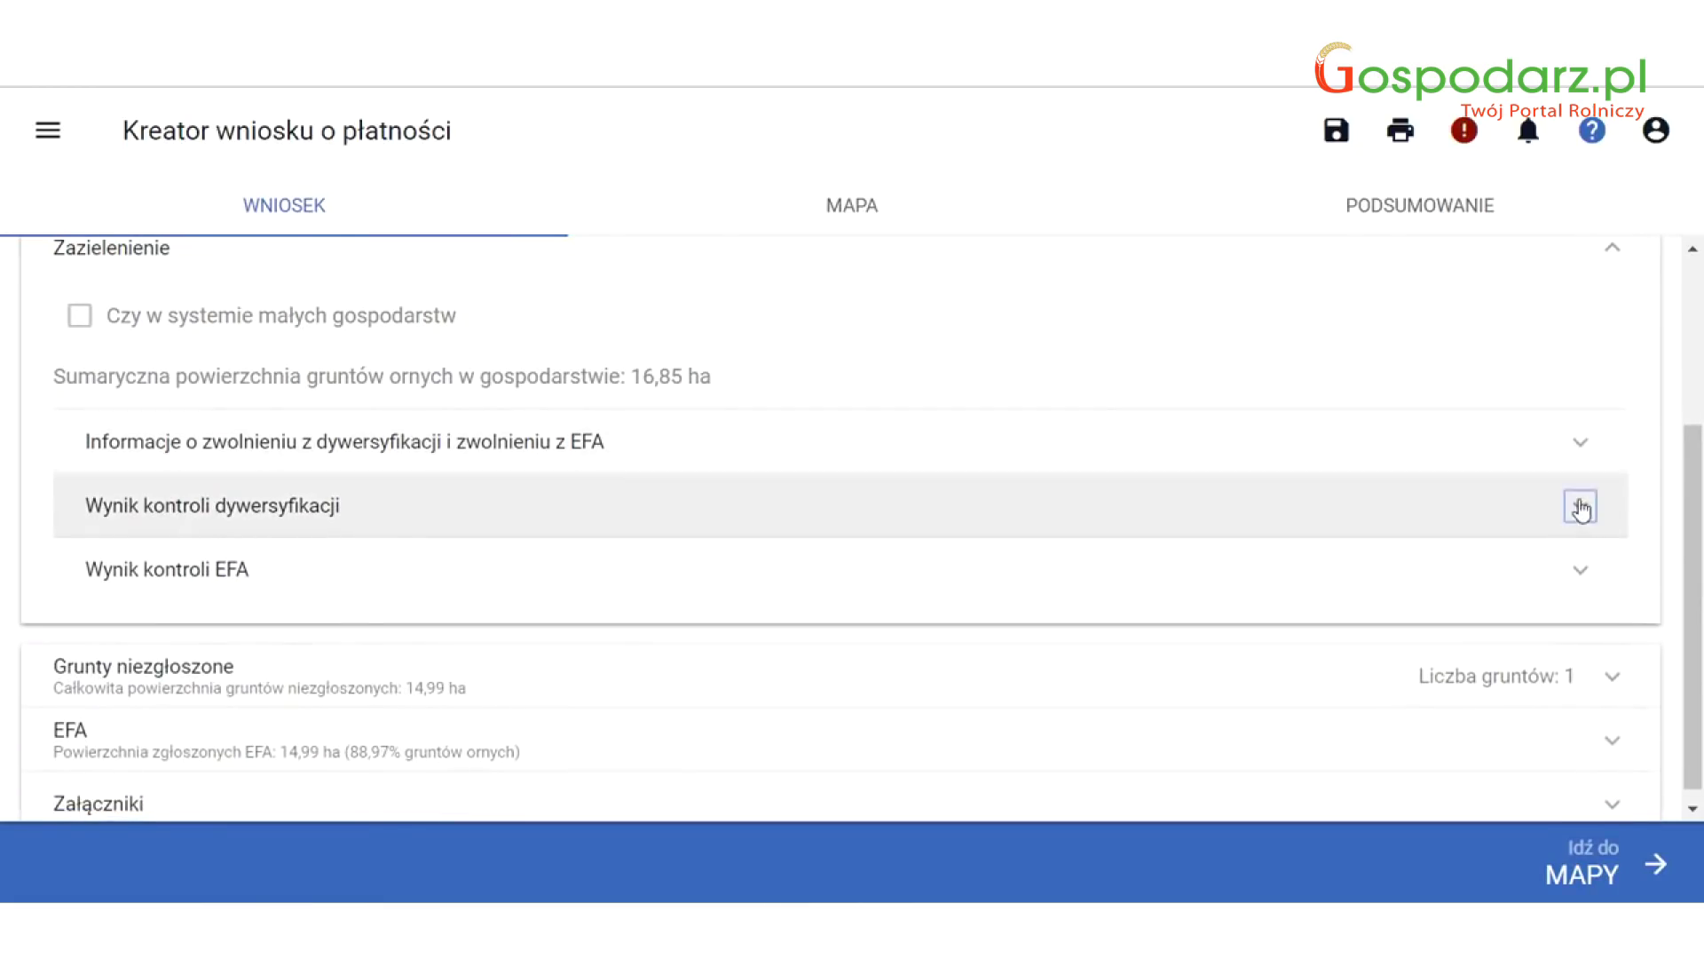
{"action": "scroll", "coordinate": [1581, 516], "scroll_direction": "down", "scroll_amount": 2}
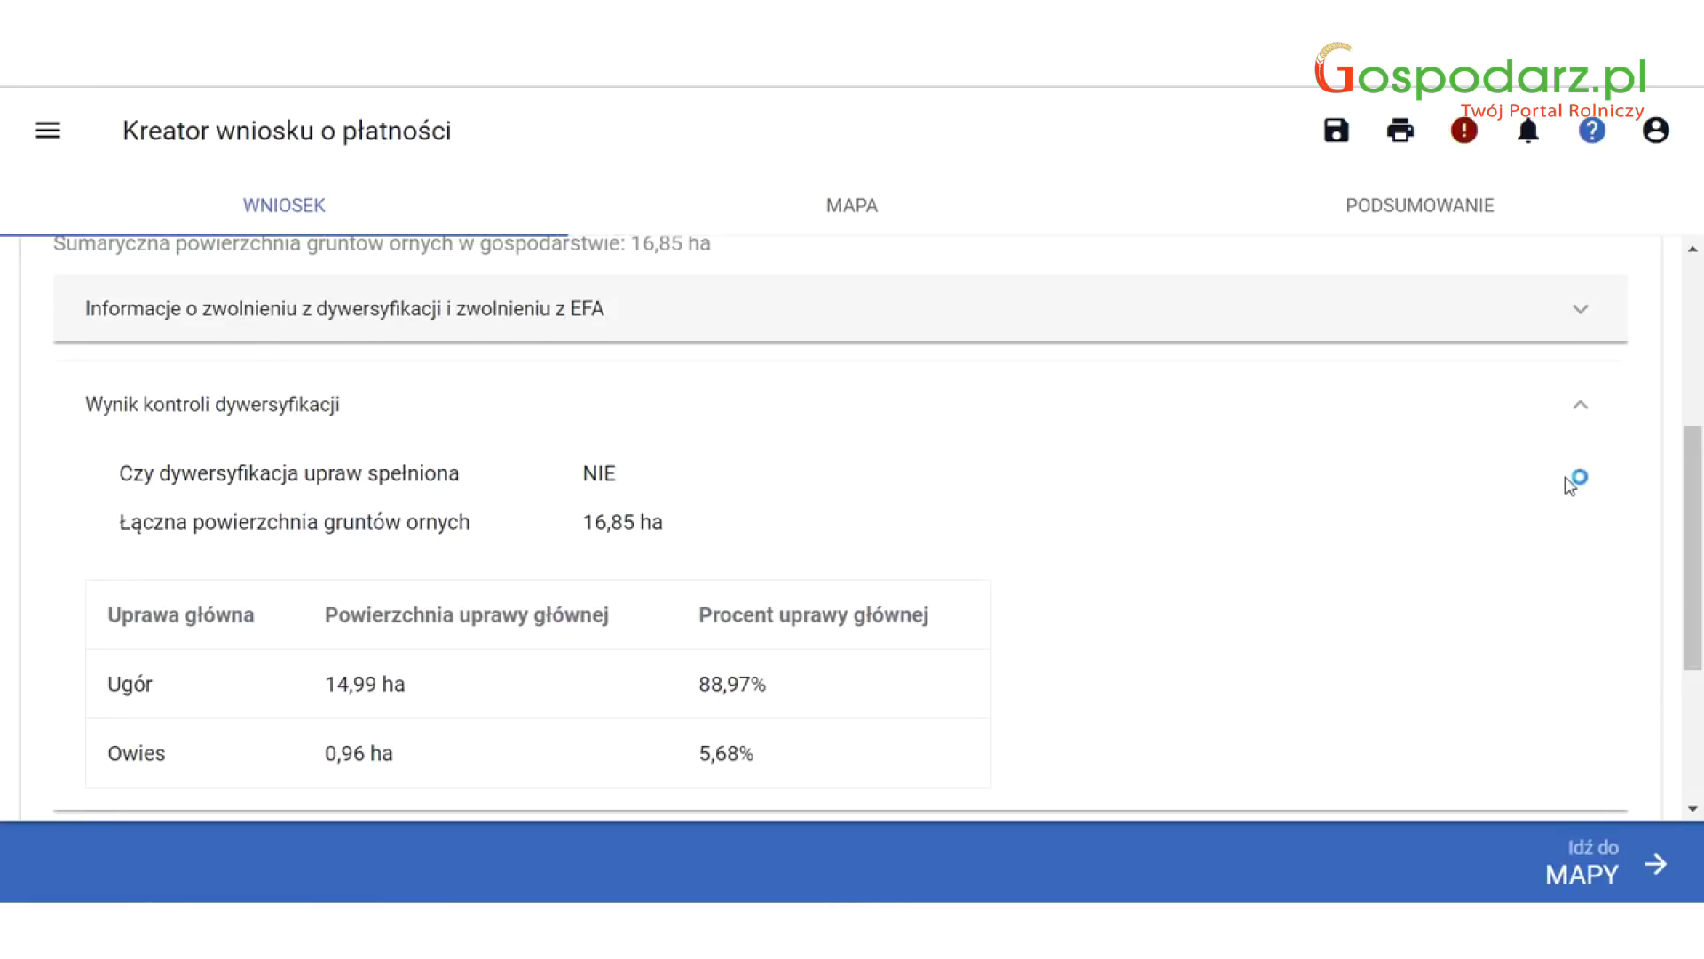
{"action": "scroll", "coordinate": [1567, 464], "scroll_direction": "down", "scroll_amount": 2}
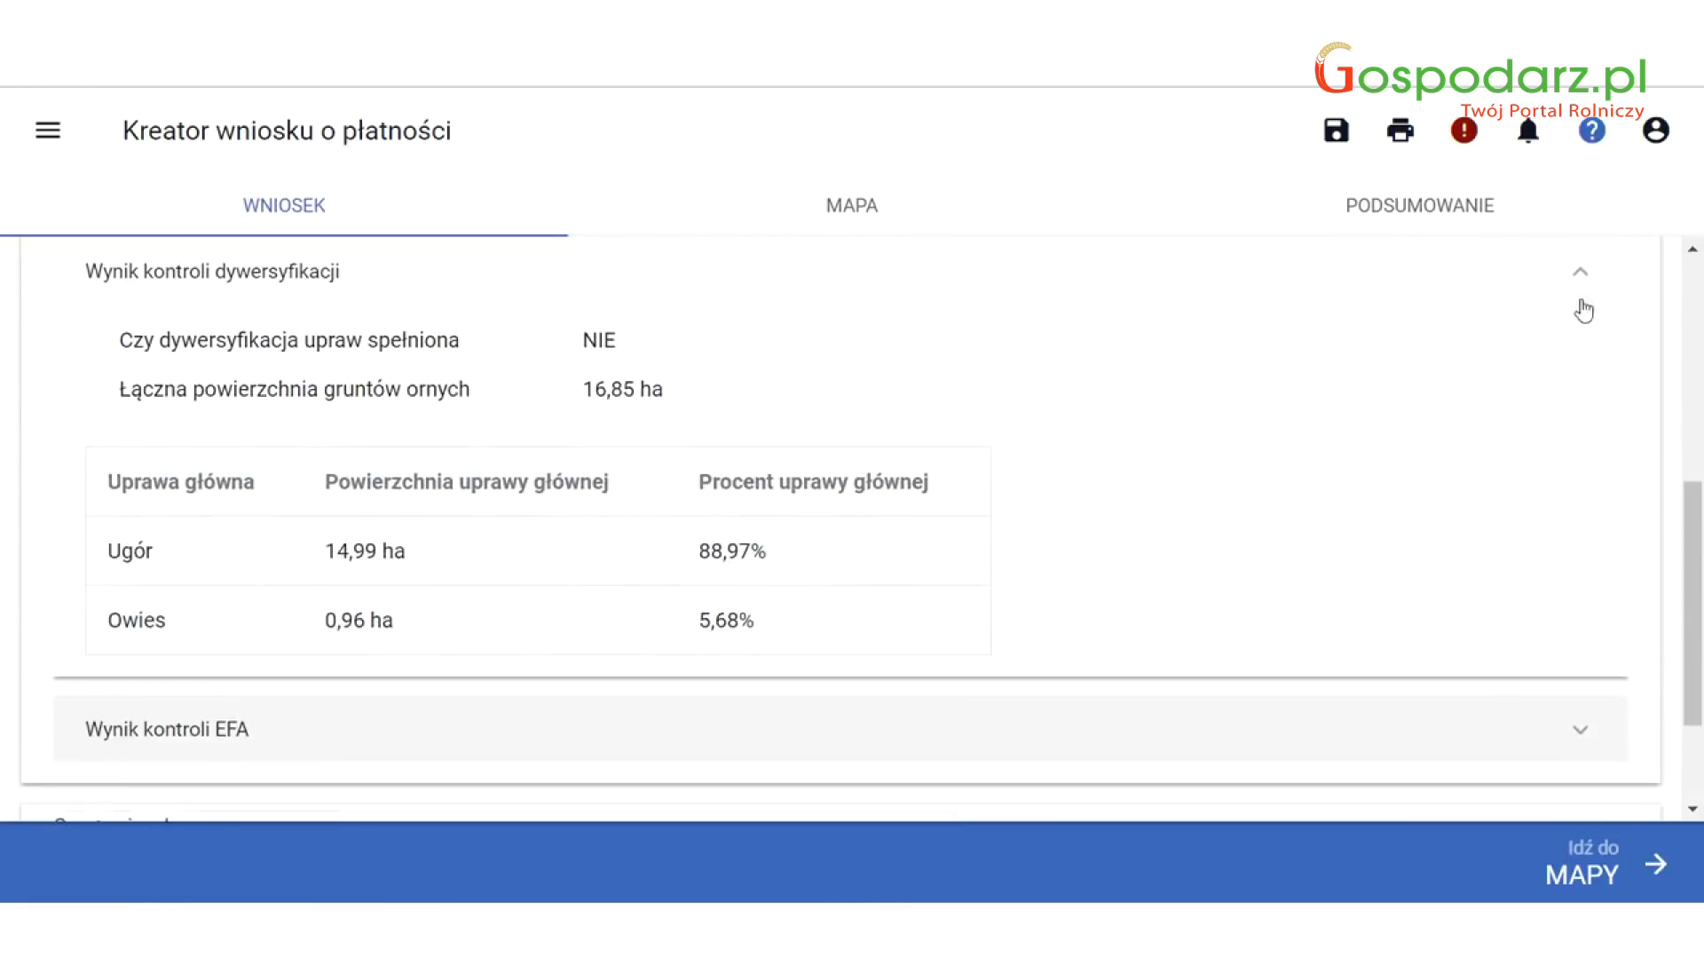
Collapse Wynik kontroli dywersyfikacji, examine the Wynik kontroli EFA details, and collapse them.
{"action": "left_click", "coordinate": [1579, 273]}
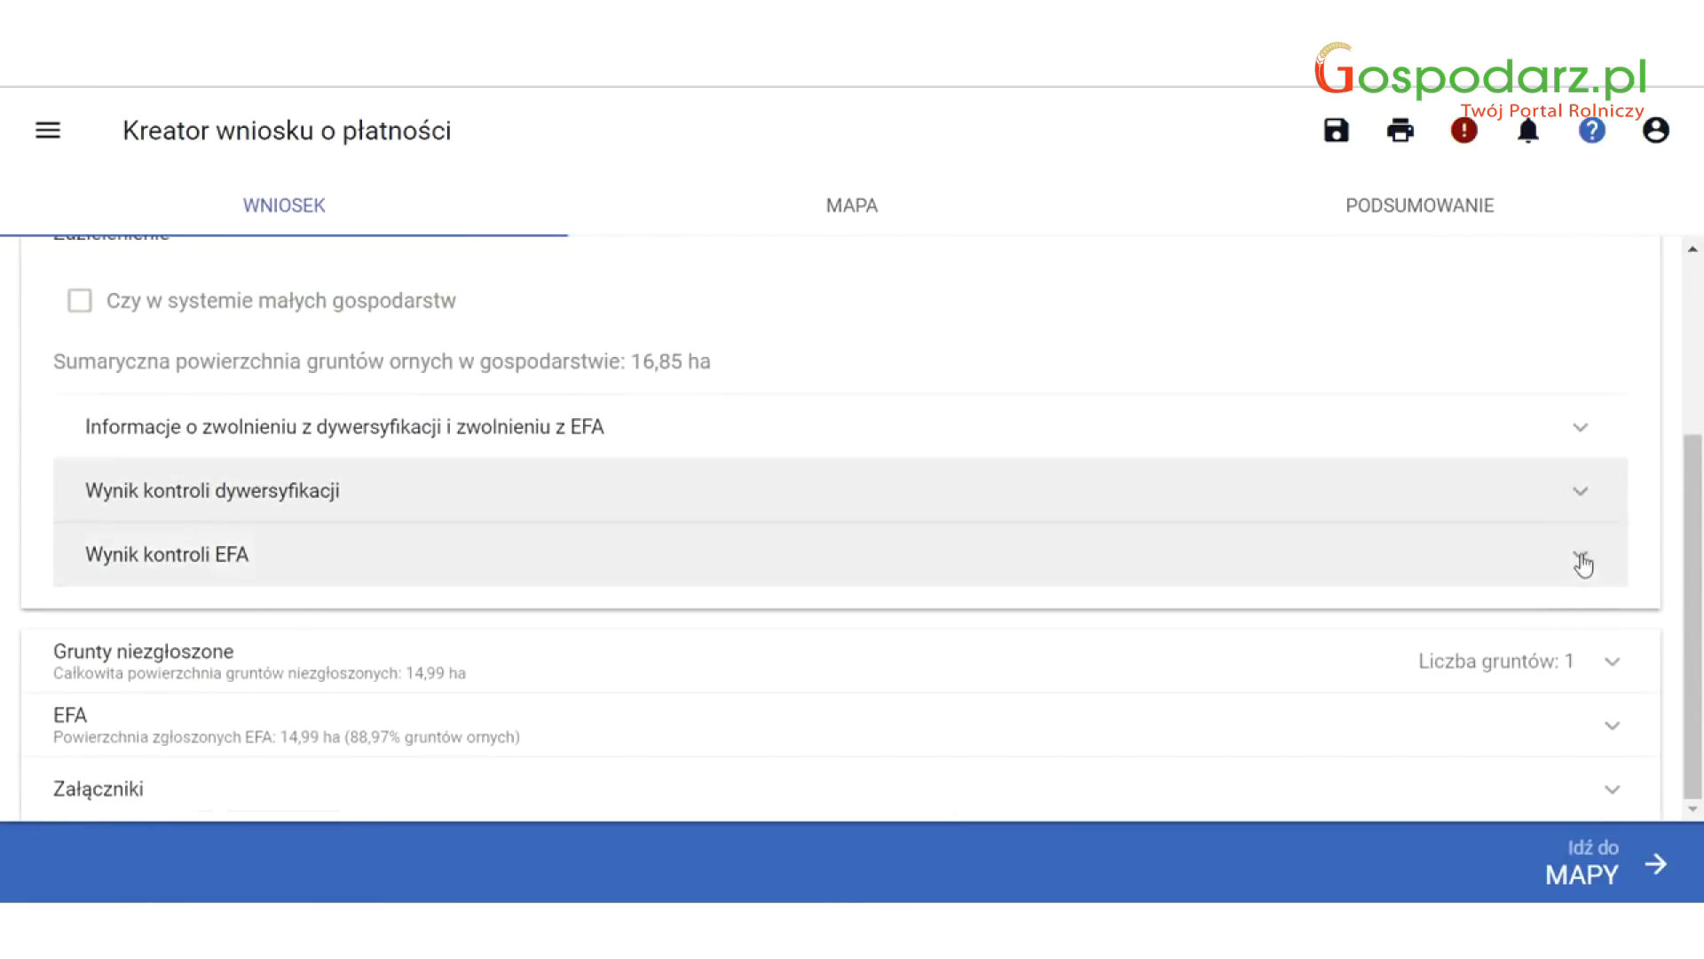
{"action": "left_click", "coordinate": [1582, 559]}
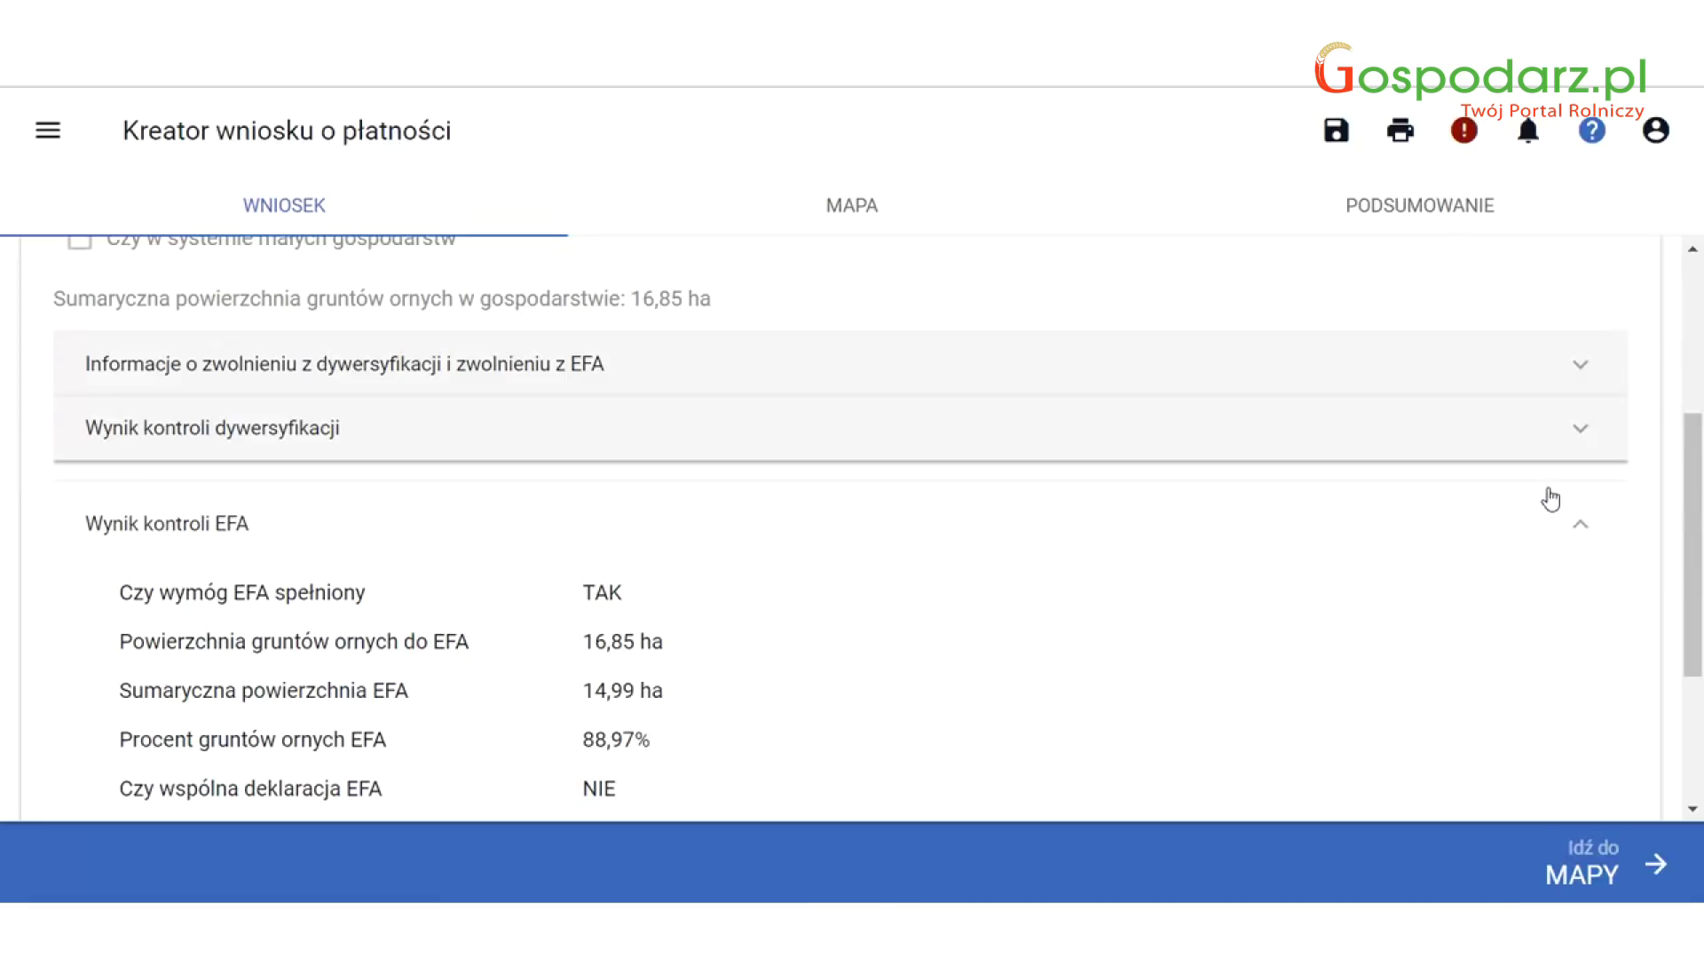
{"action": "scroll", "coordinate": [1551, 506], "scroll_direction": "down", "scroll_amount": 2}
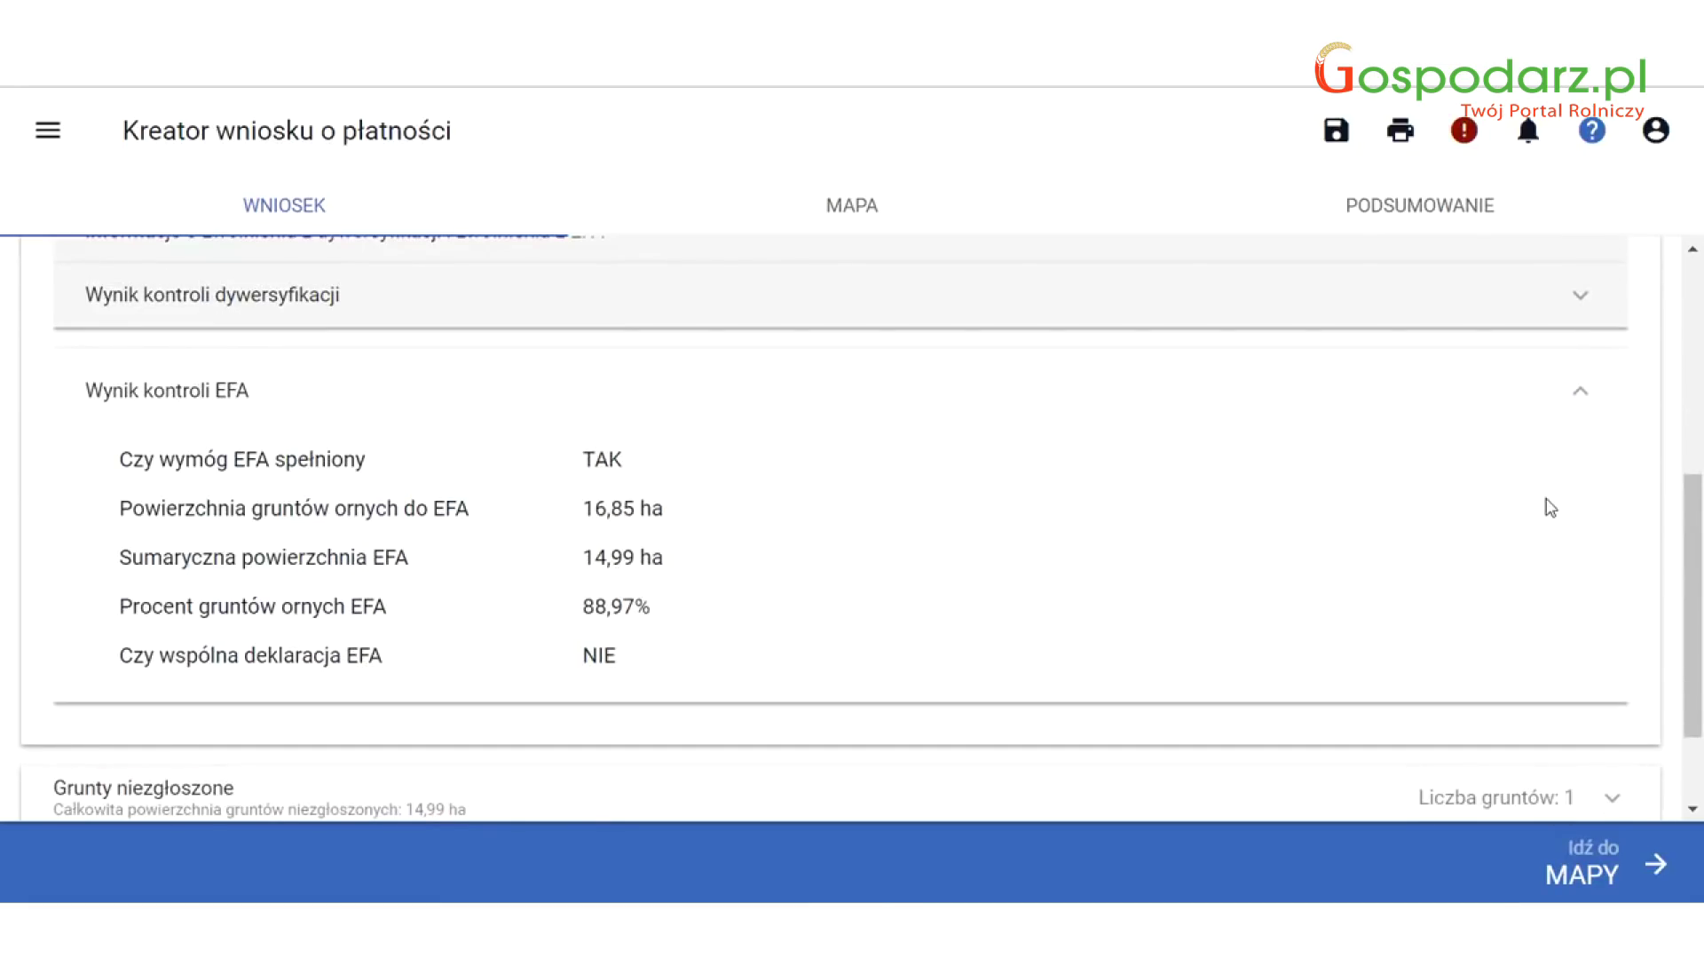
{"action": "scroll", "coordinate": [1551, 506], "scroll_direction": "up", "scroll_amount": 2}
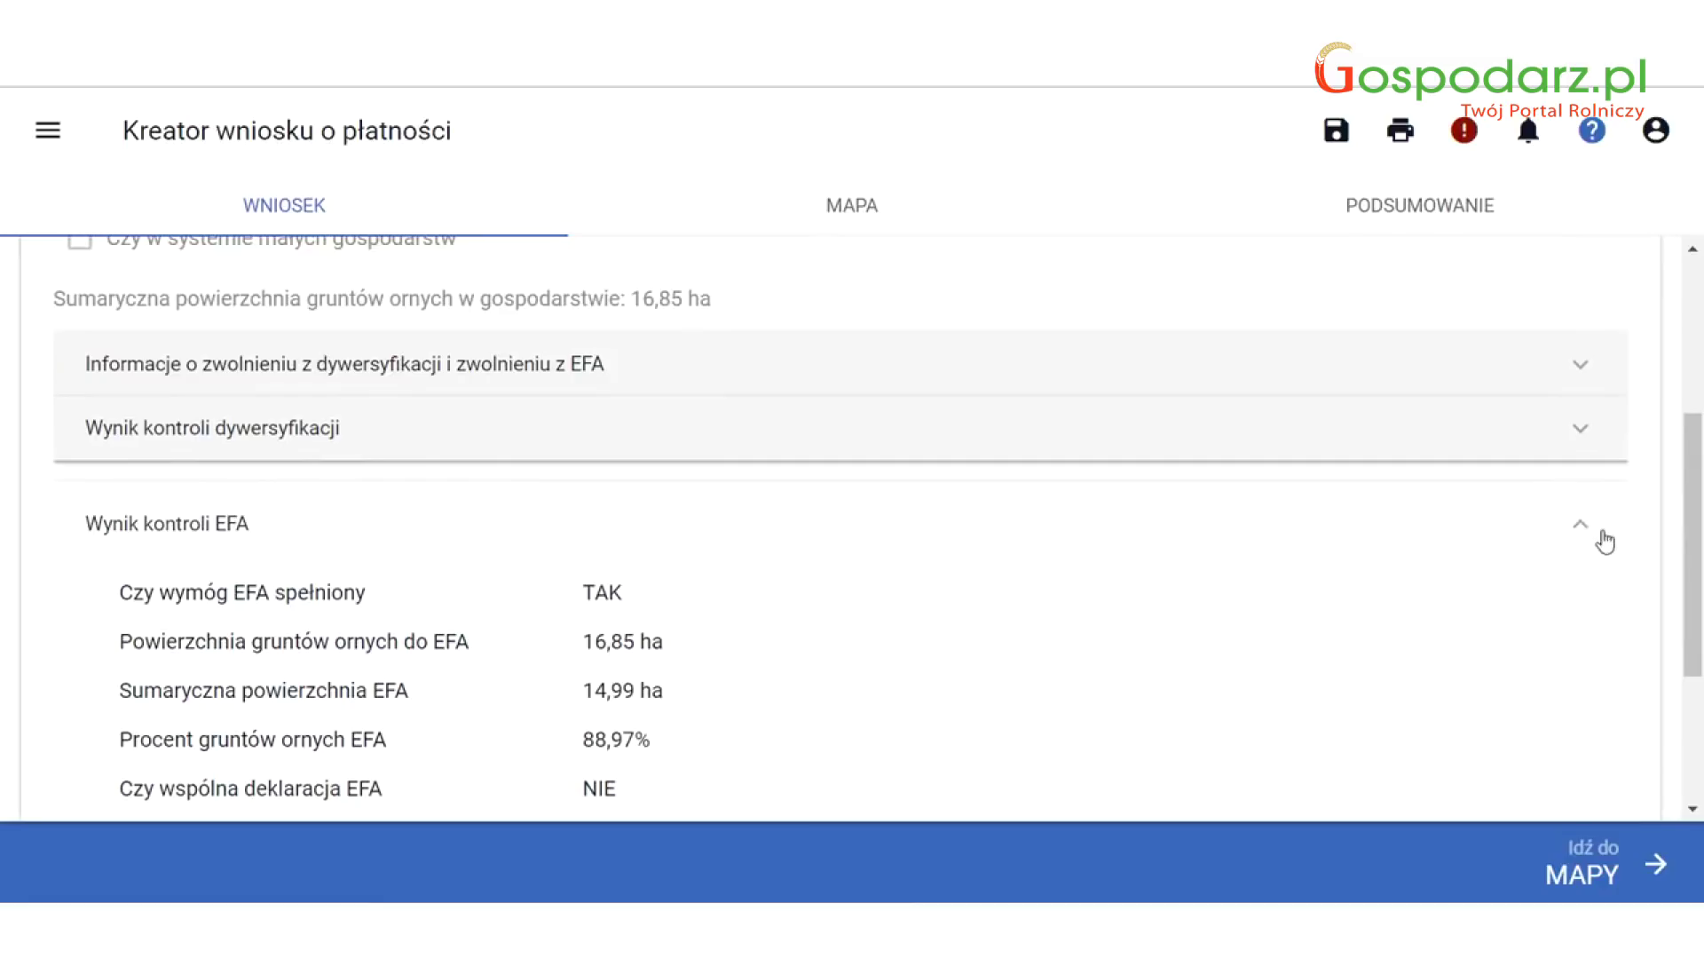
{"action": "left_click", "coordinate": [1582, 527]}
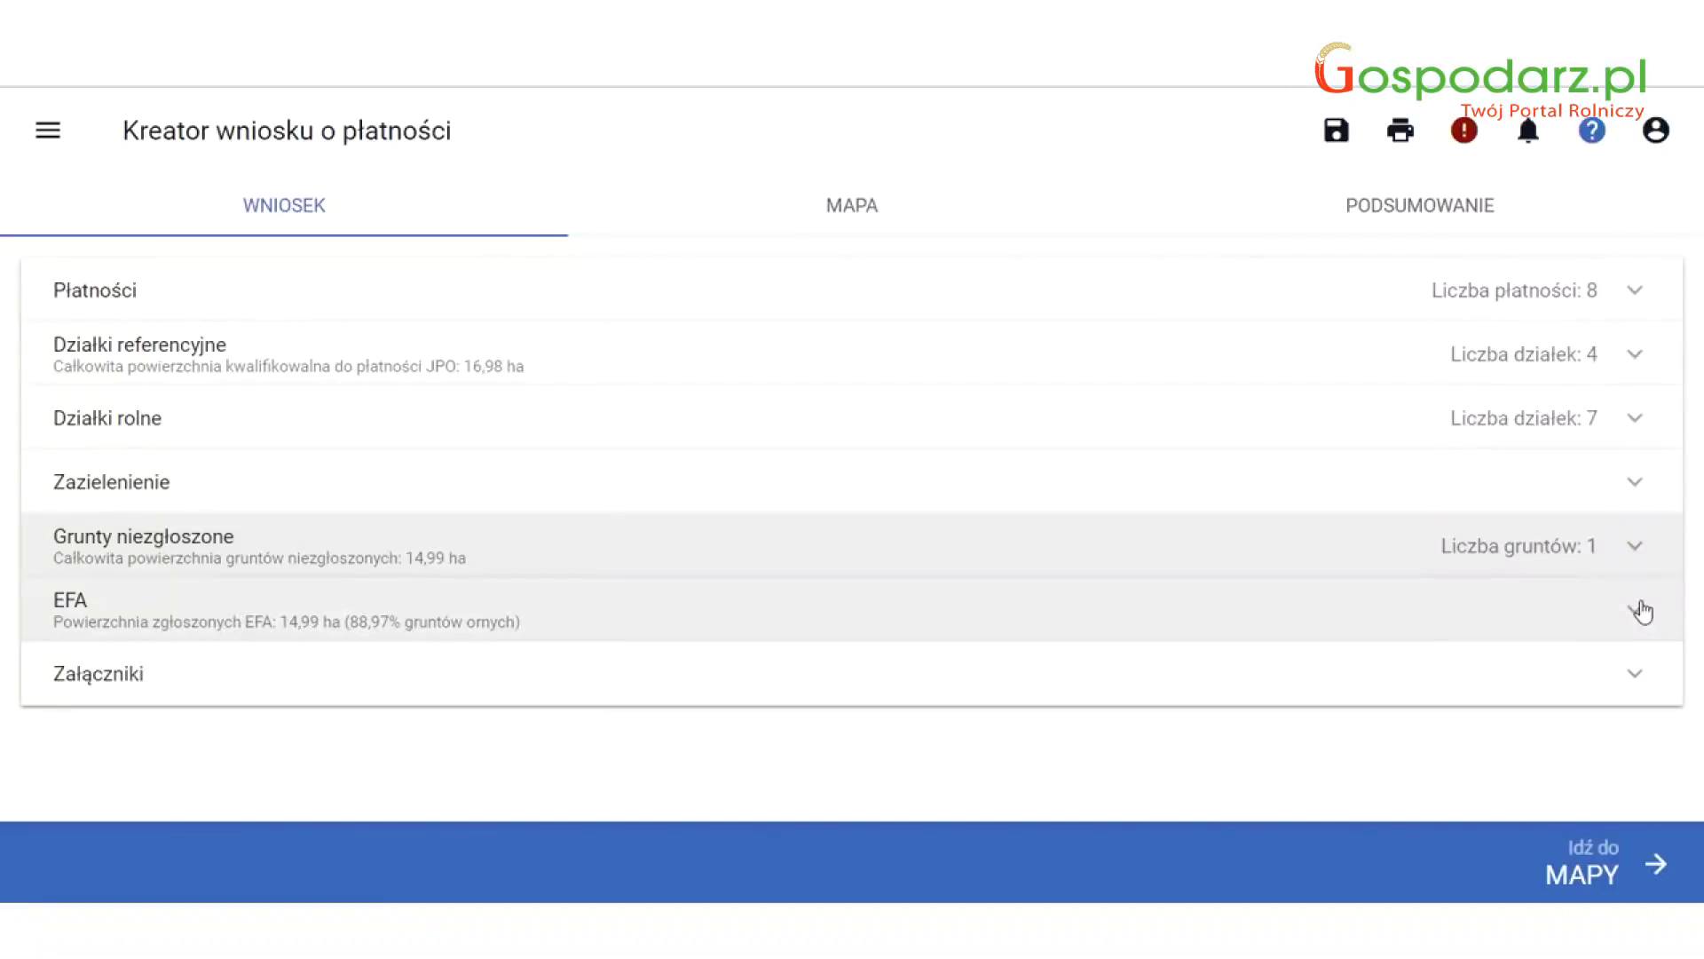
Open the EFA section and examine the details of the EFA declared on parcel 160704_2.0012.157/6.
{"action": "left_click", "coordinate": [1640, 614]}
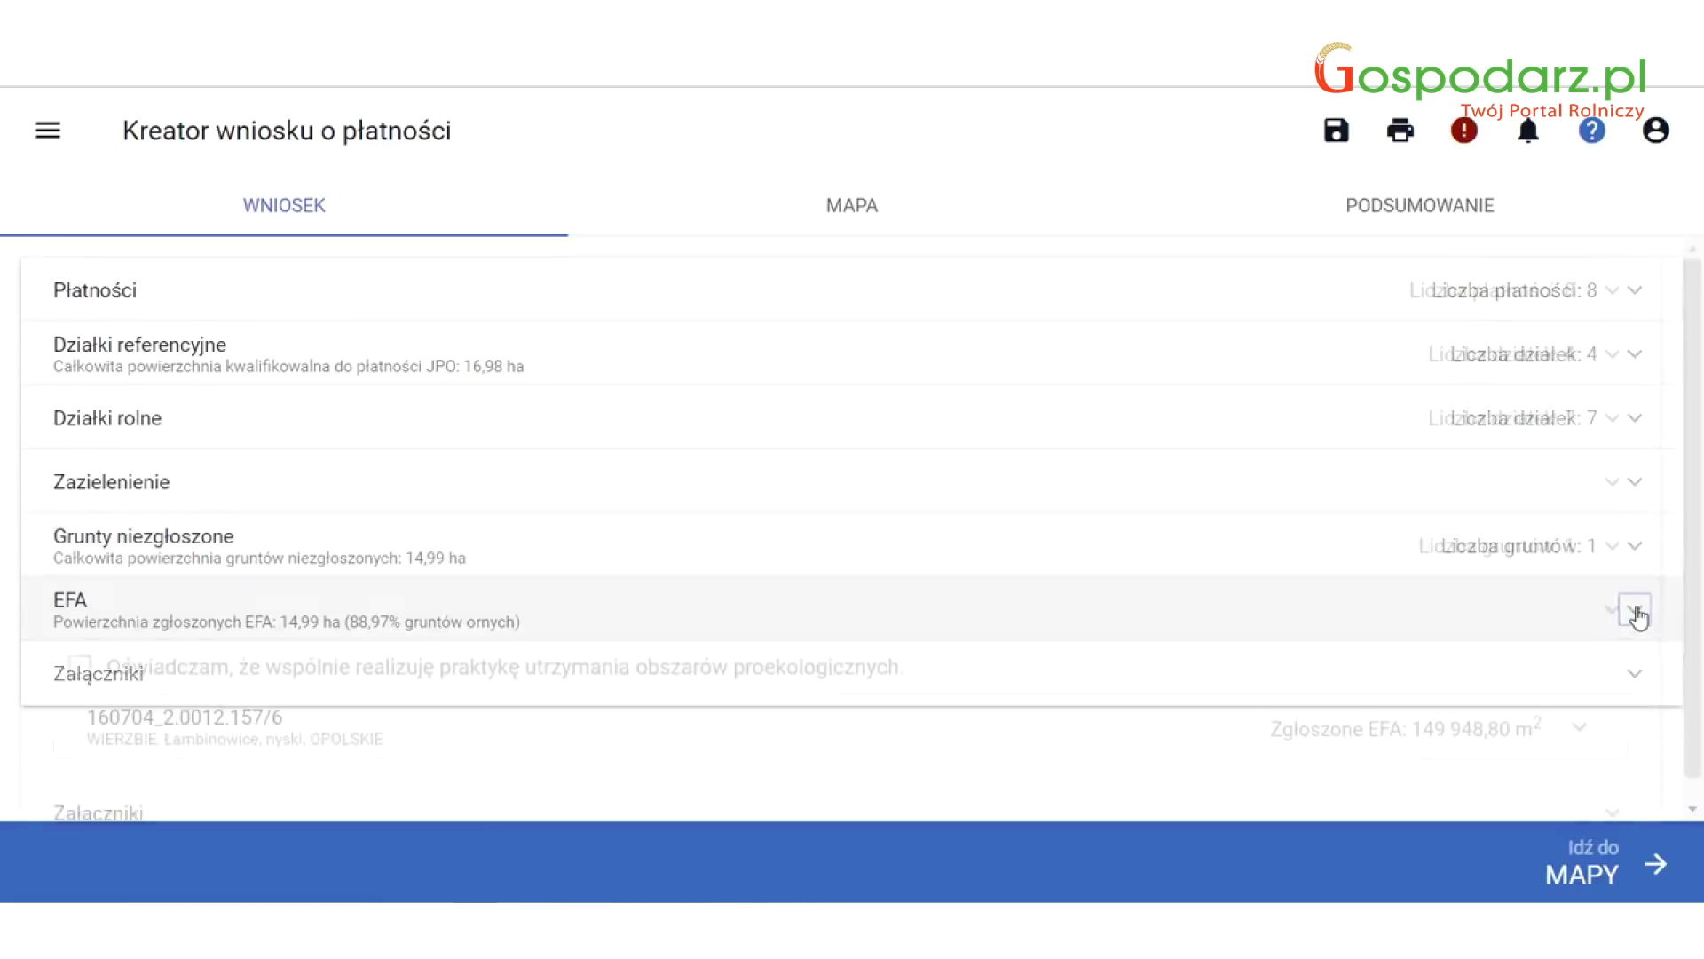
{"action": "scroll", "coordinate": [1639, 621], "scroll_direction": "down", "scroll_amount": 1}
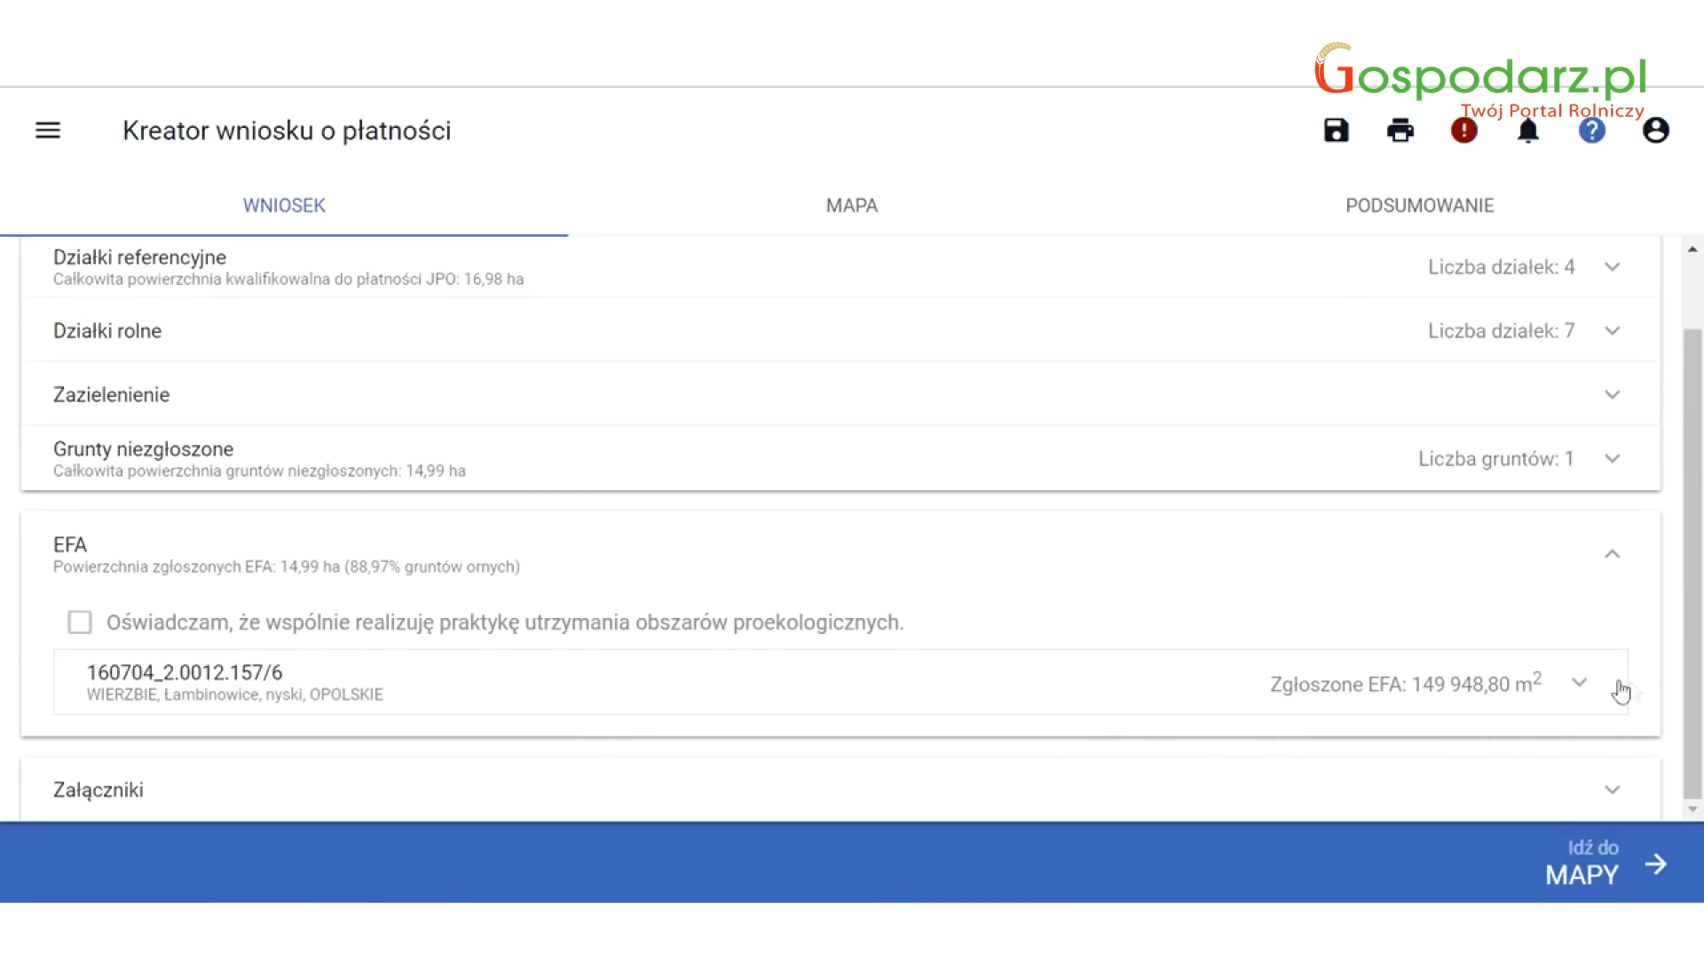
{"action": "left_click", "coordinate": [1579, 682]}
{"action": "scroll", "coordinate": [1623, 667], "scroll_direction": "down", "scroll_amount": 1}
{"action": "scroll", "coordinate": [1624, 657], "scroll_direction": "down", "scroll_amount": 4}
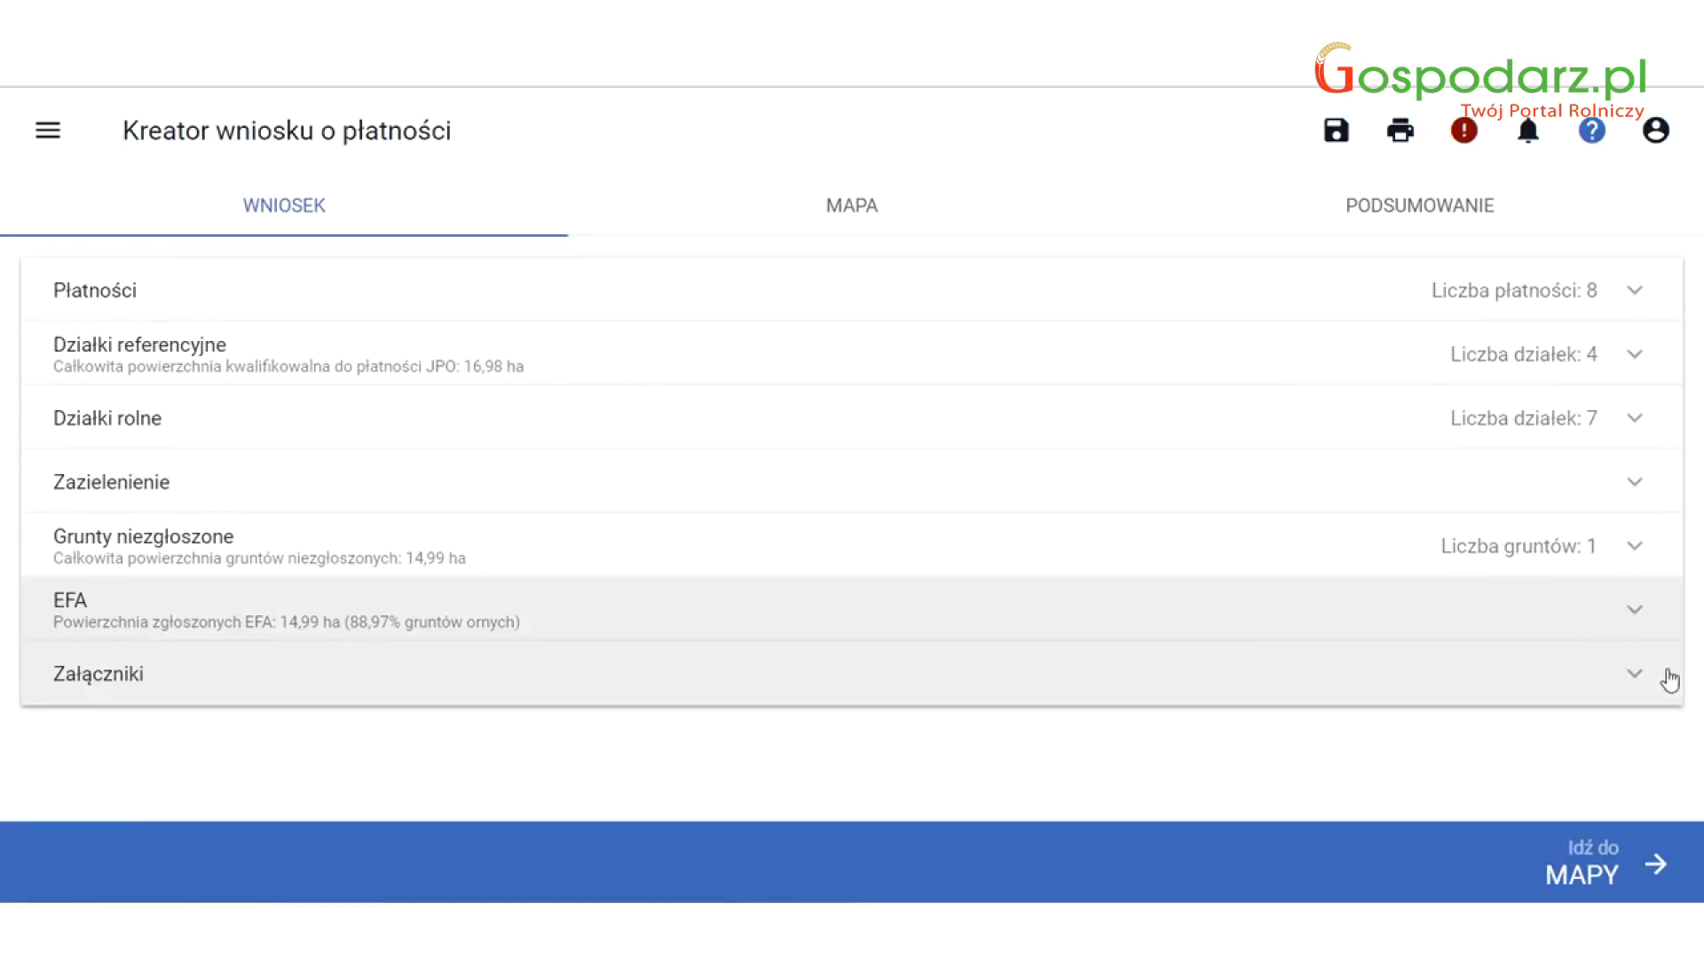
Browse the attachment types in Załączniki, select Z0010 - Umowa do płatności cukrowej, and close the window without uploading a file.
{"action": "left_click", "coordinate": [1636, 682]}
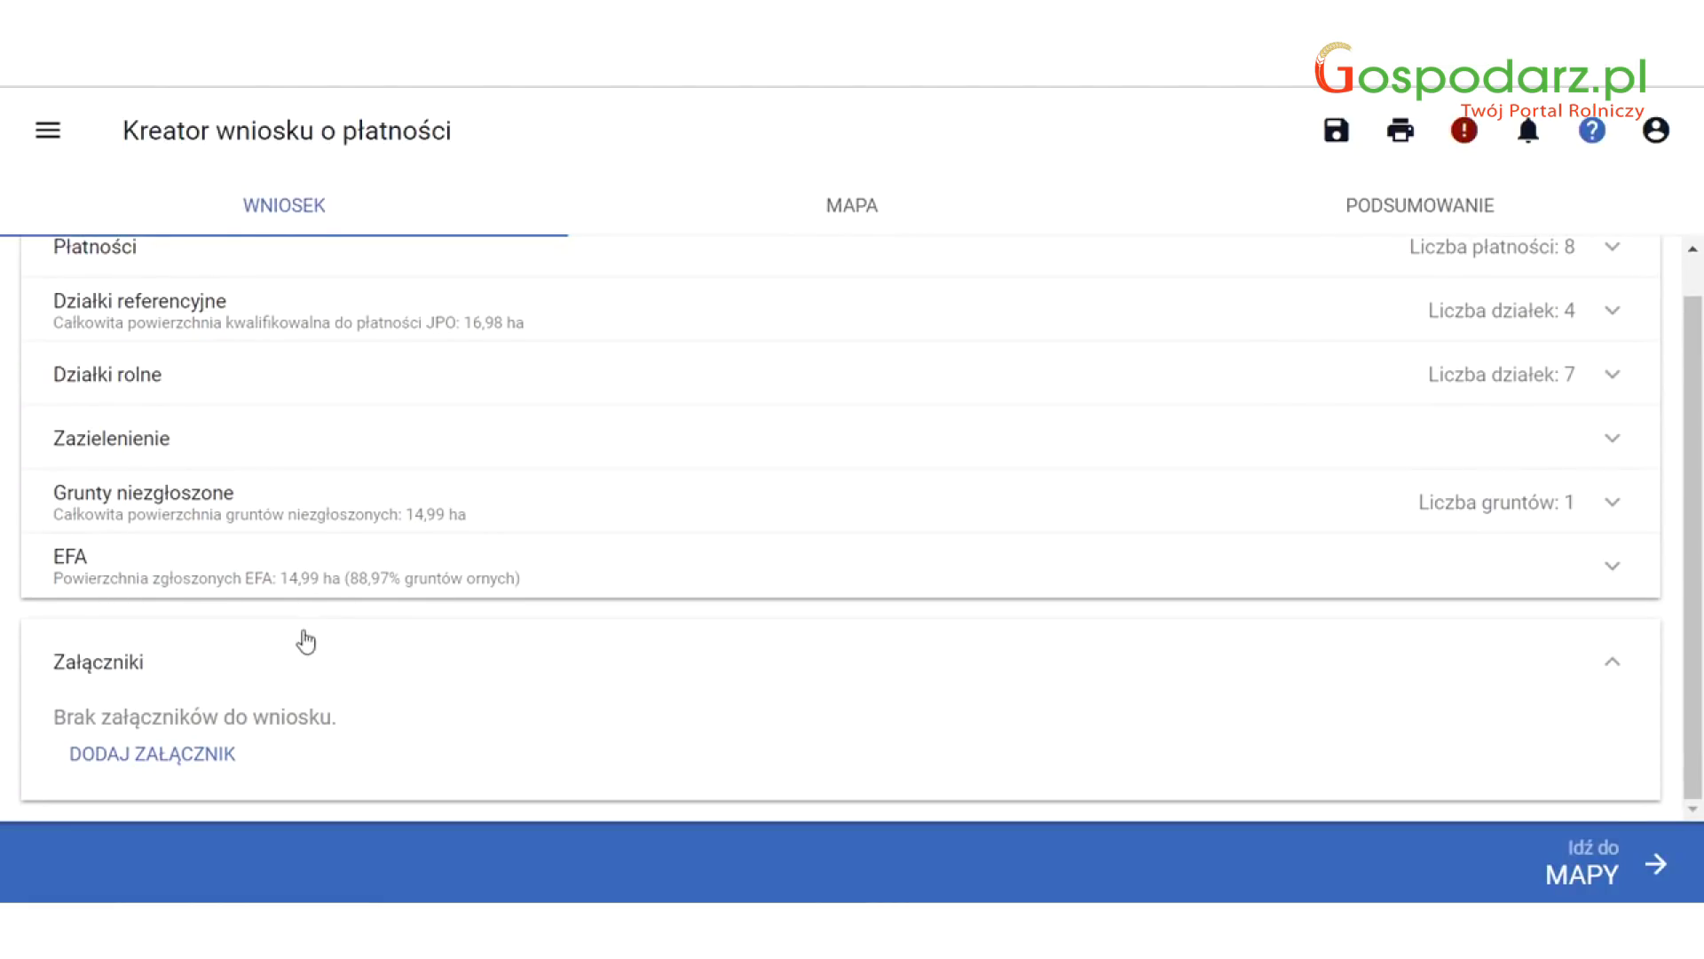
{"action": "left_click", "coordinate": [142, 750]}
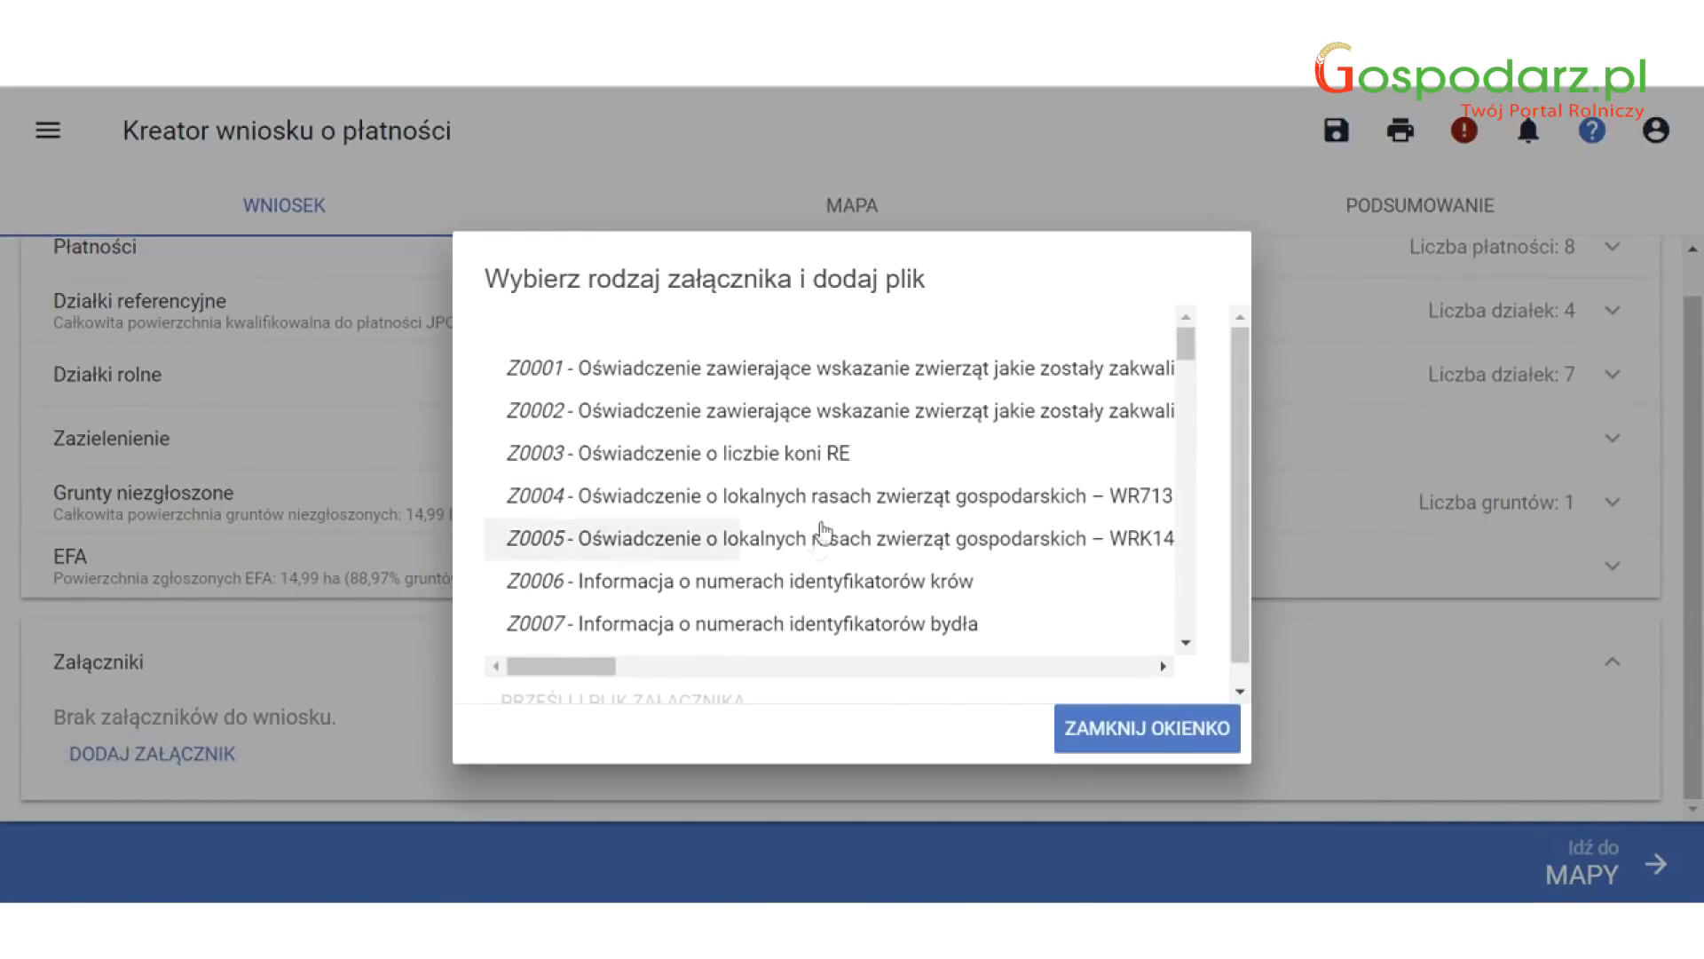
{"action": "scroll", "coordinate": [772, 470], "scroll_direction": "down", "scroll_amount": 2}
{"action": "scroll", "coordinate": [775, 480], "scroll_direction": "down", "scroll_amount": 2}
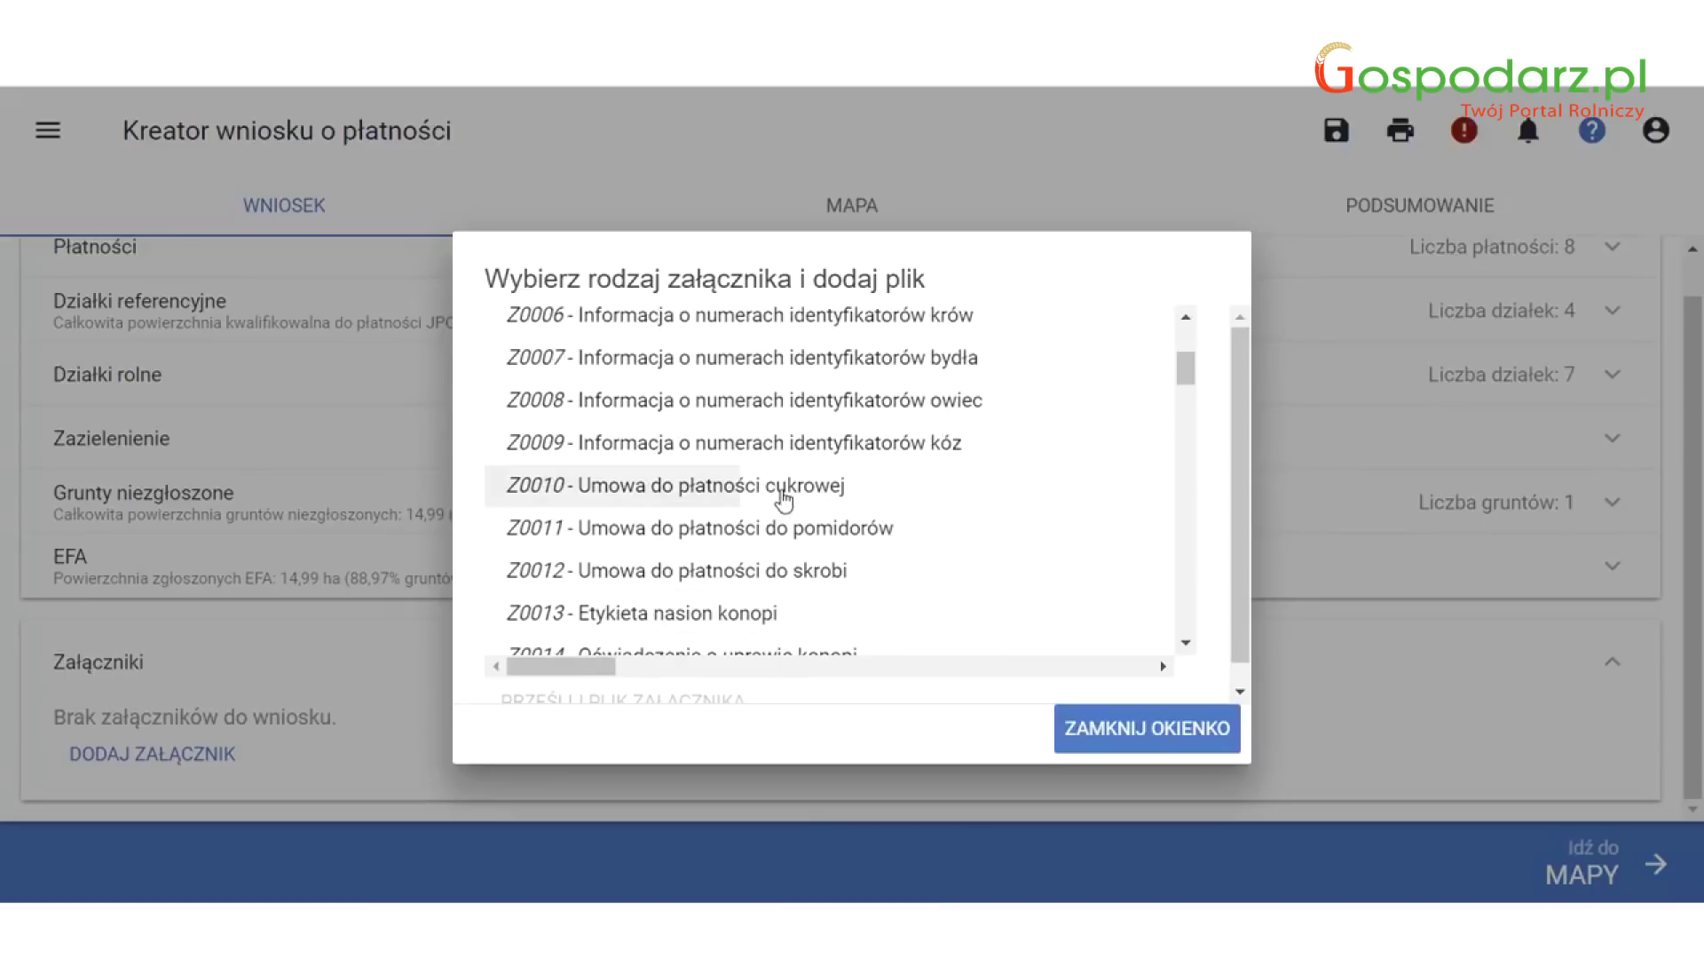
{"action": "left_click", "coordinate": [777, 497]}
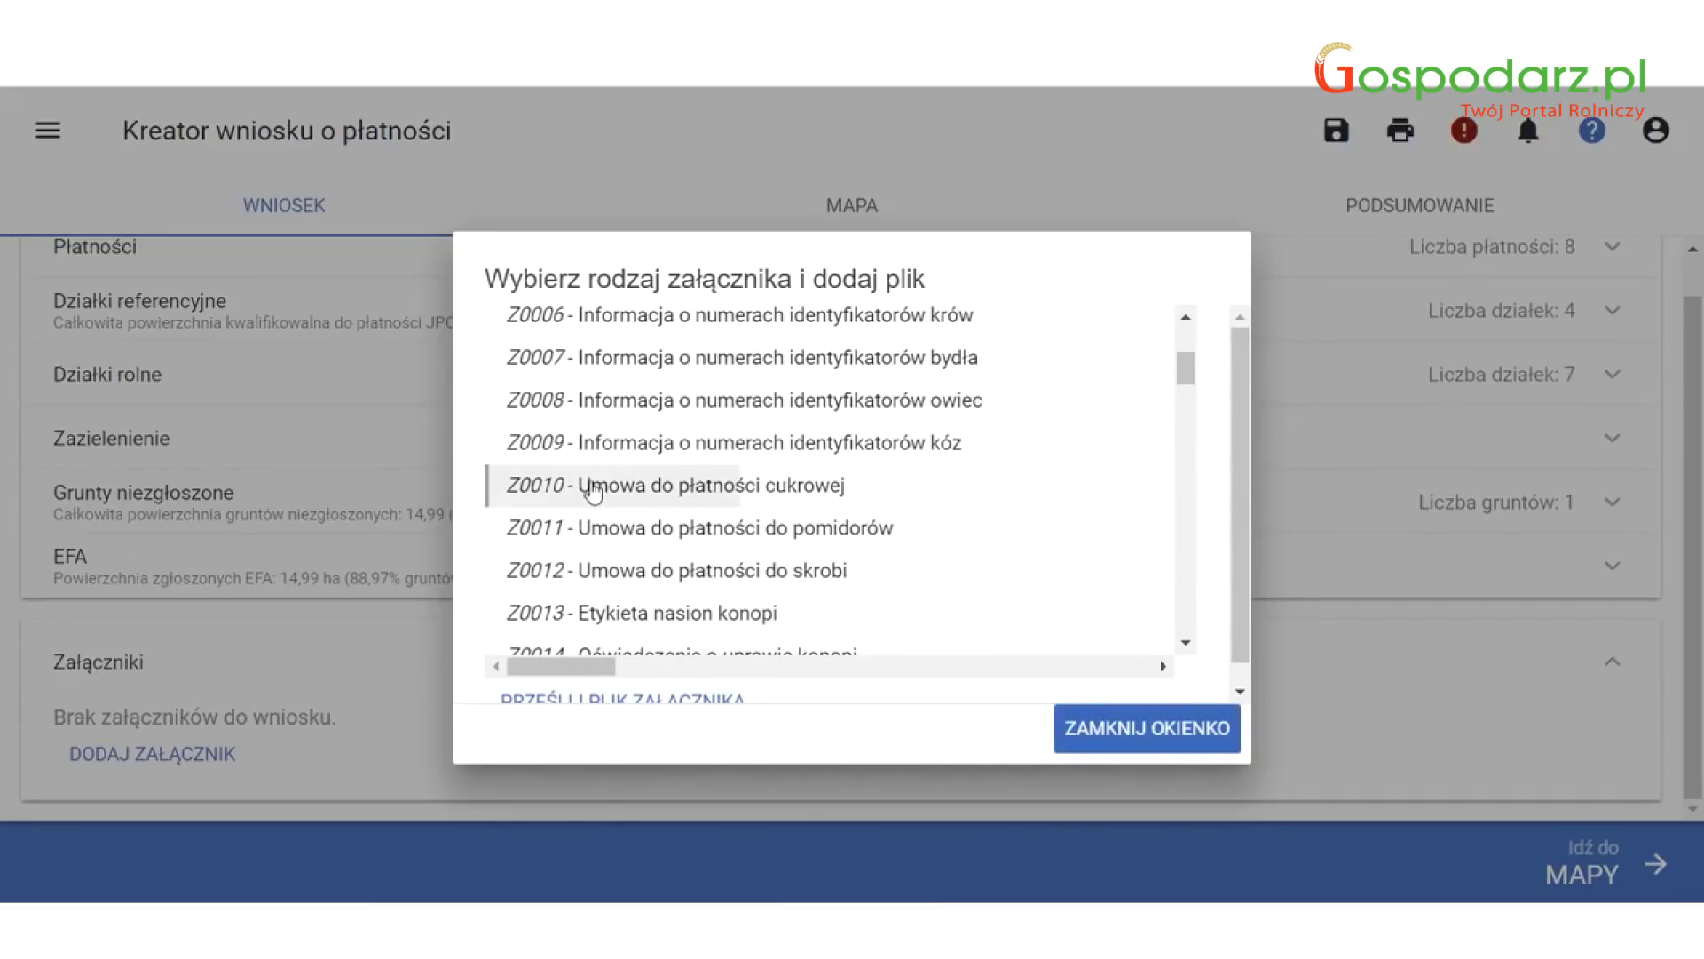
{"action": "left_click", "coordinate": [692, 468]}
{"action": "left_click", "coordinate": [683, 497]}
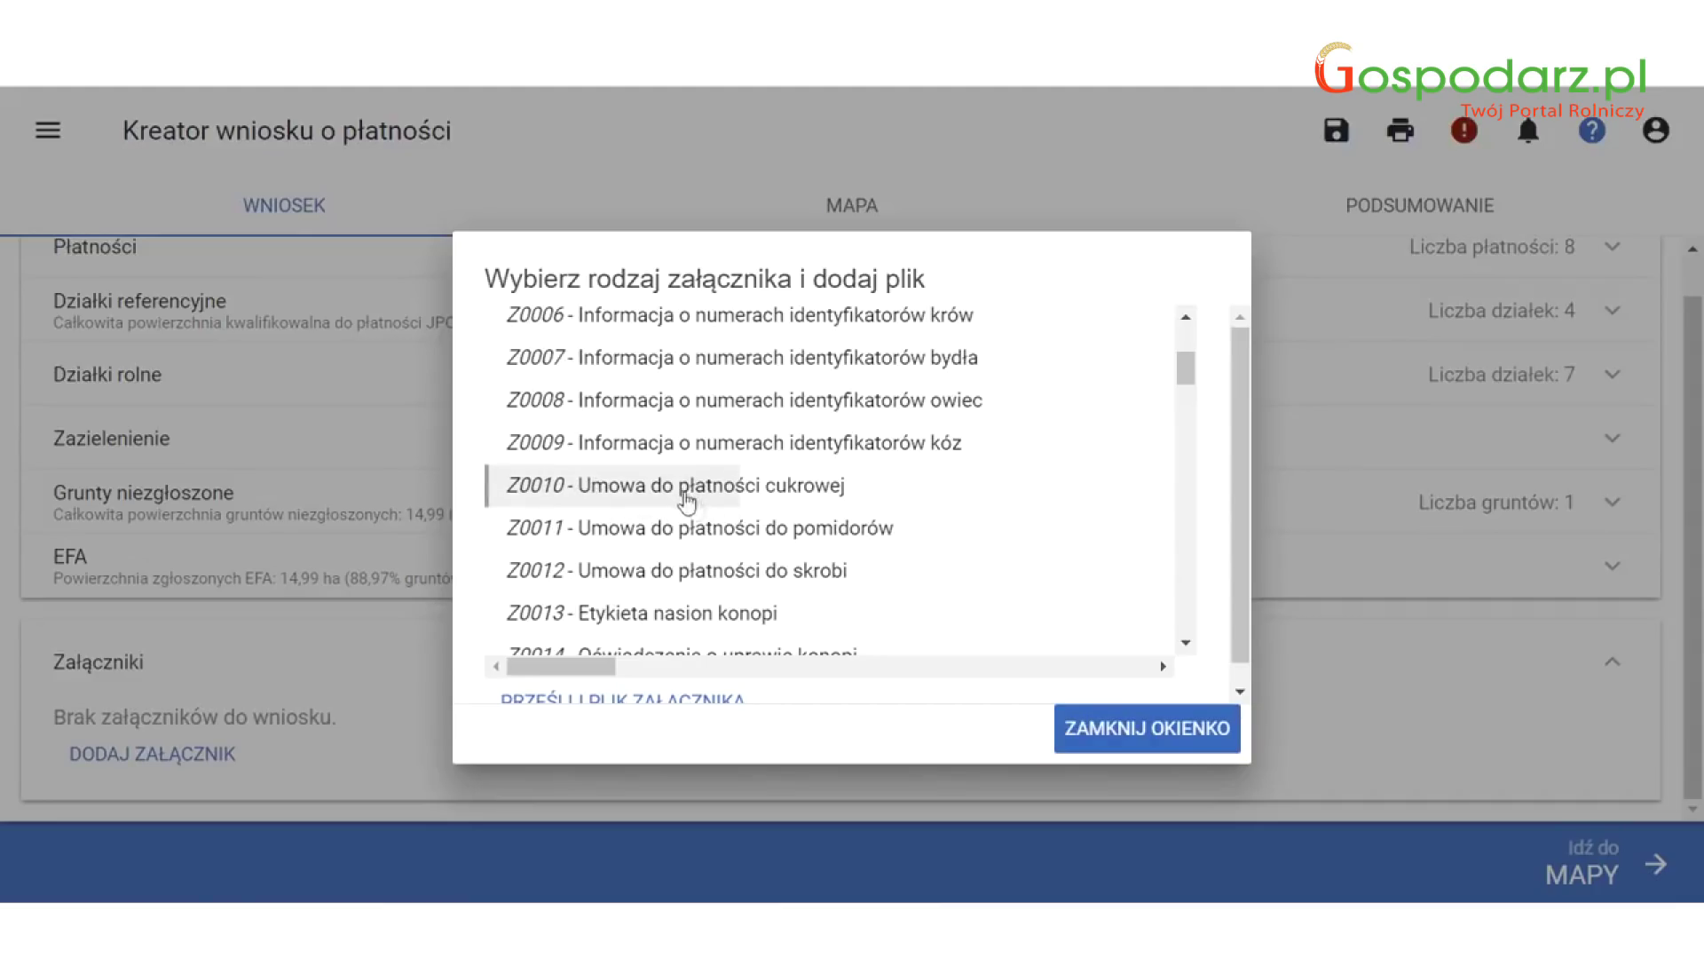
{"action": "left_click", "coordinate": [1123, 724]}
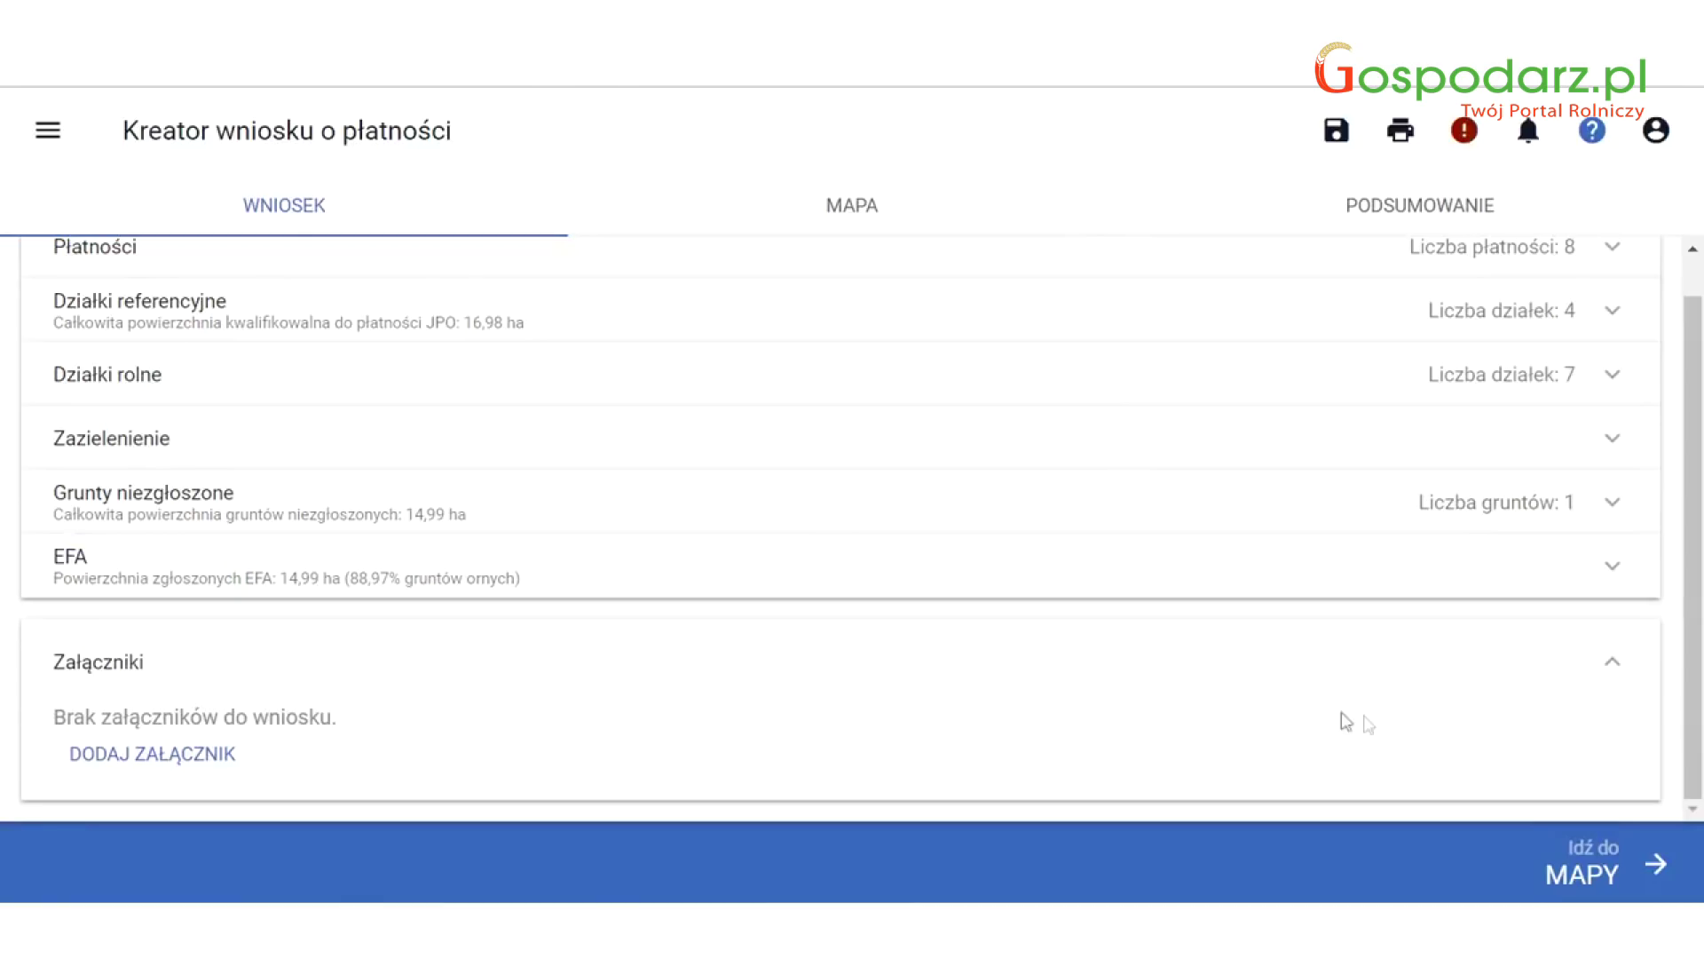
{"action": "left_click", "coordinate": [1609, 667]}
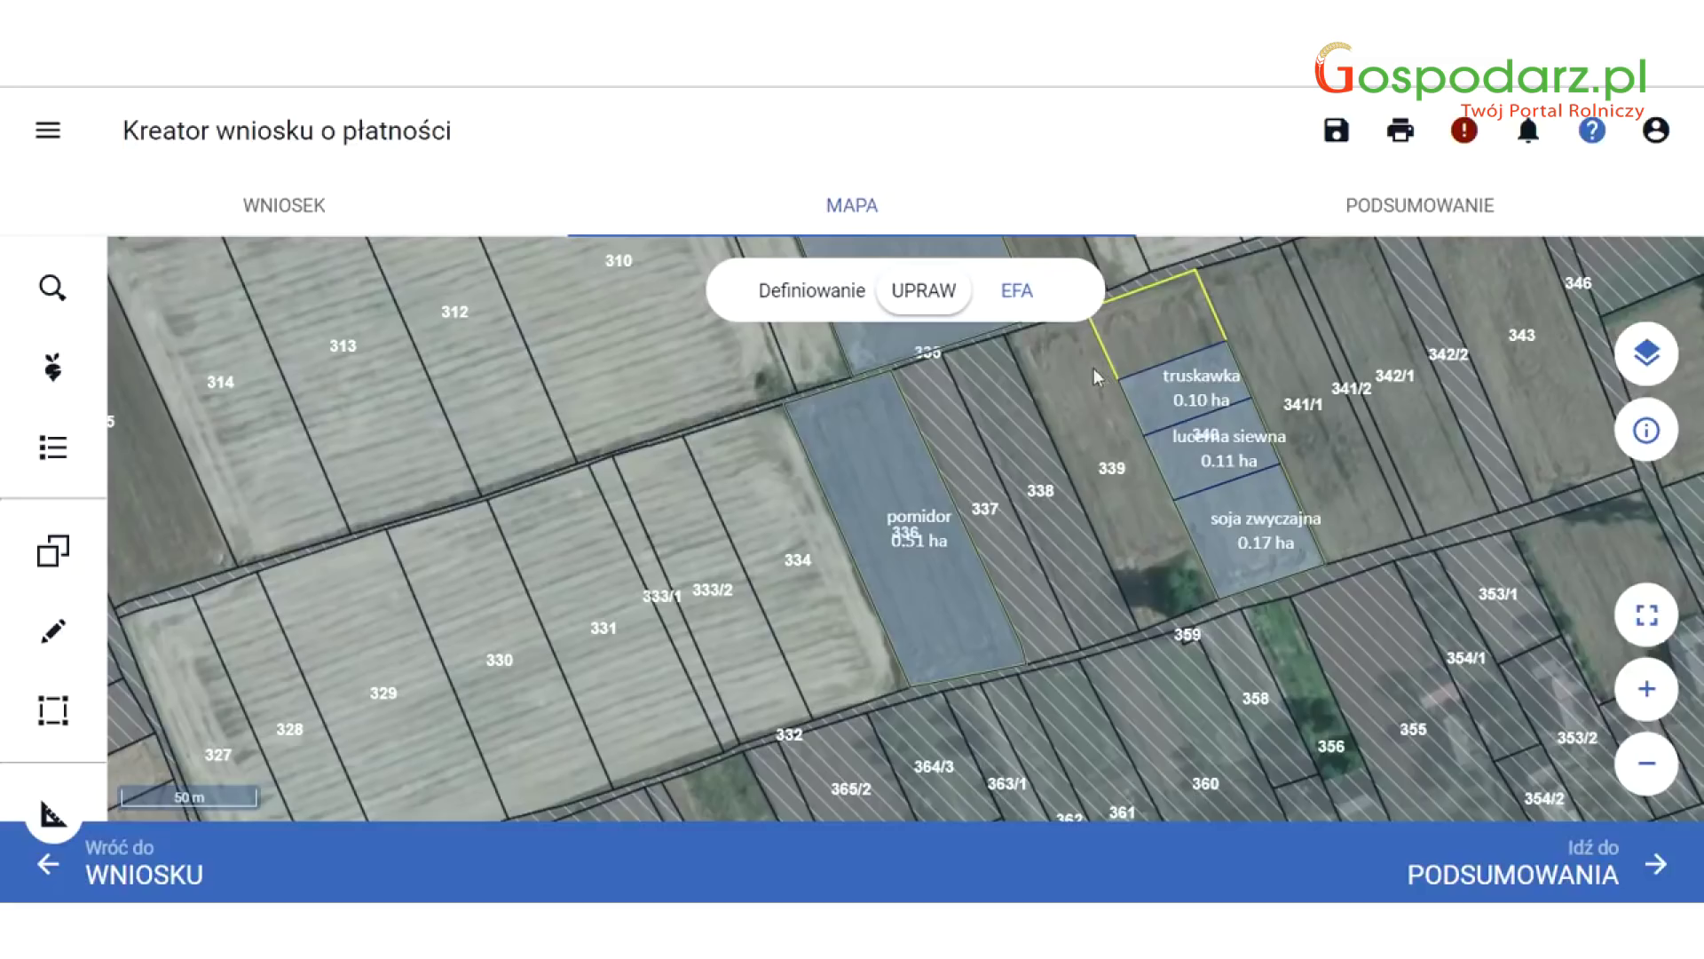
On the map, check the TERYT parcel search, then locate the crops from Lista upraw one by one, ending with pomidor.
{"action": "left_click", "coordinate": [68, 286]}
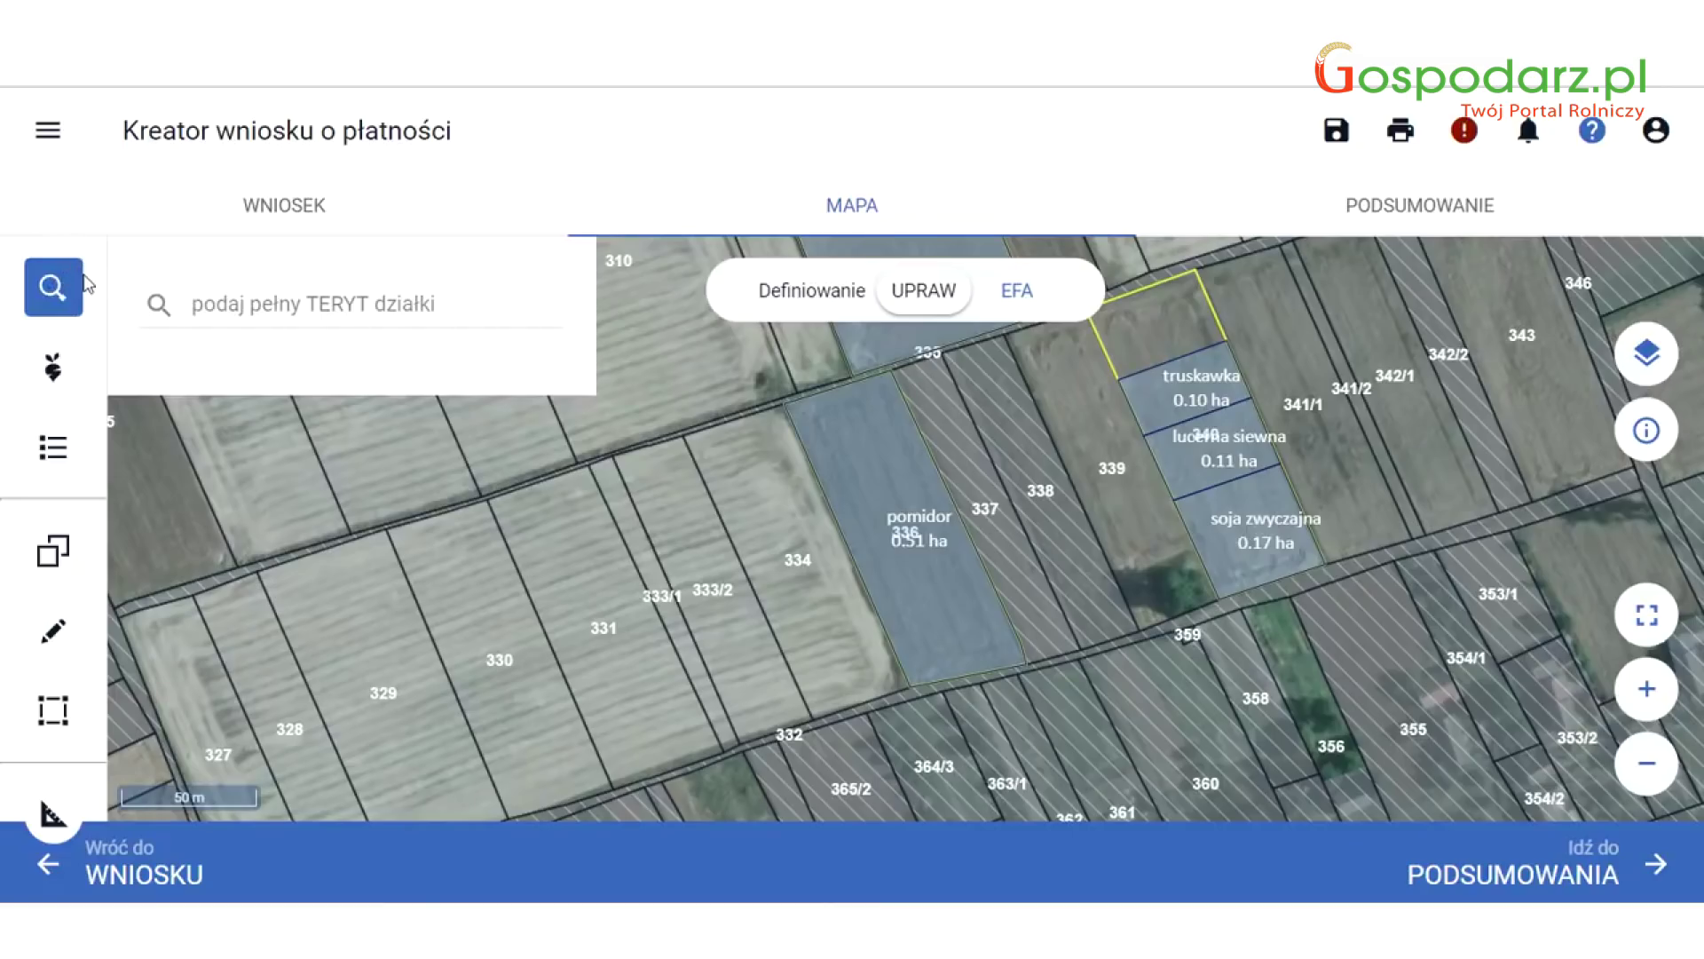
{"action": "left_click", "coordinate": [70, 380]}
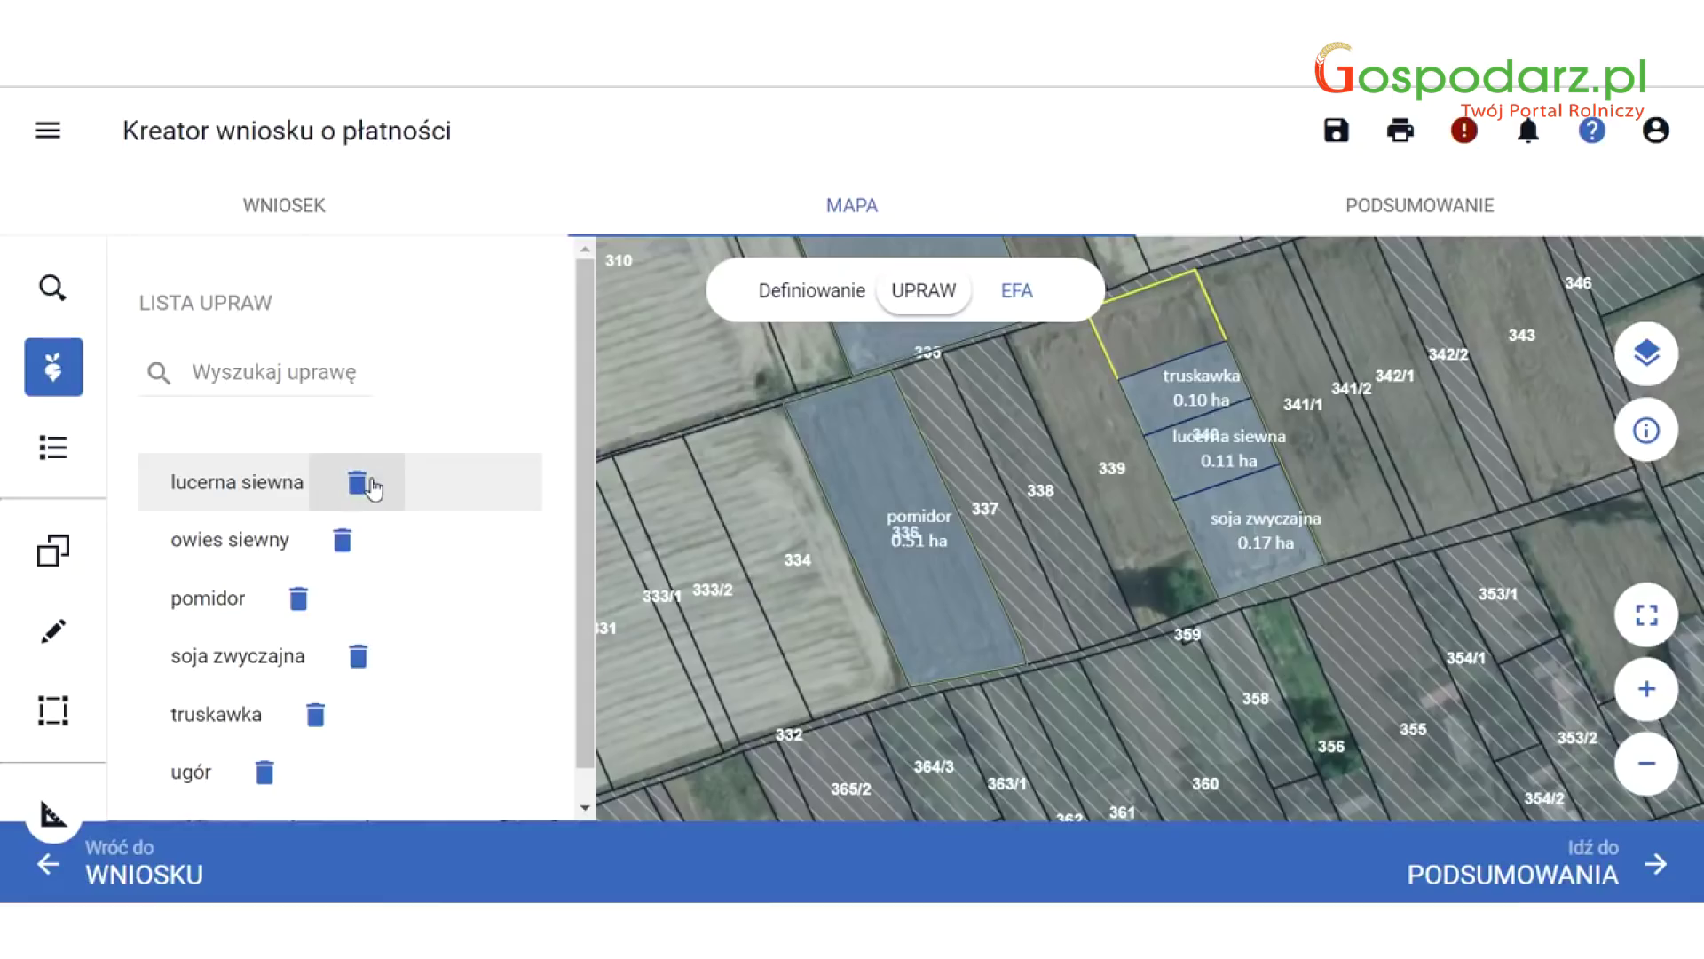
{"action": "left_click", "coordinate": [229, 485]}
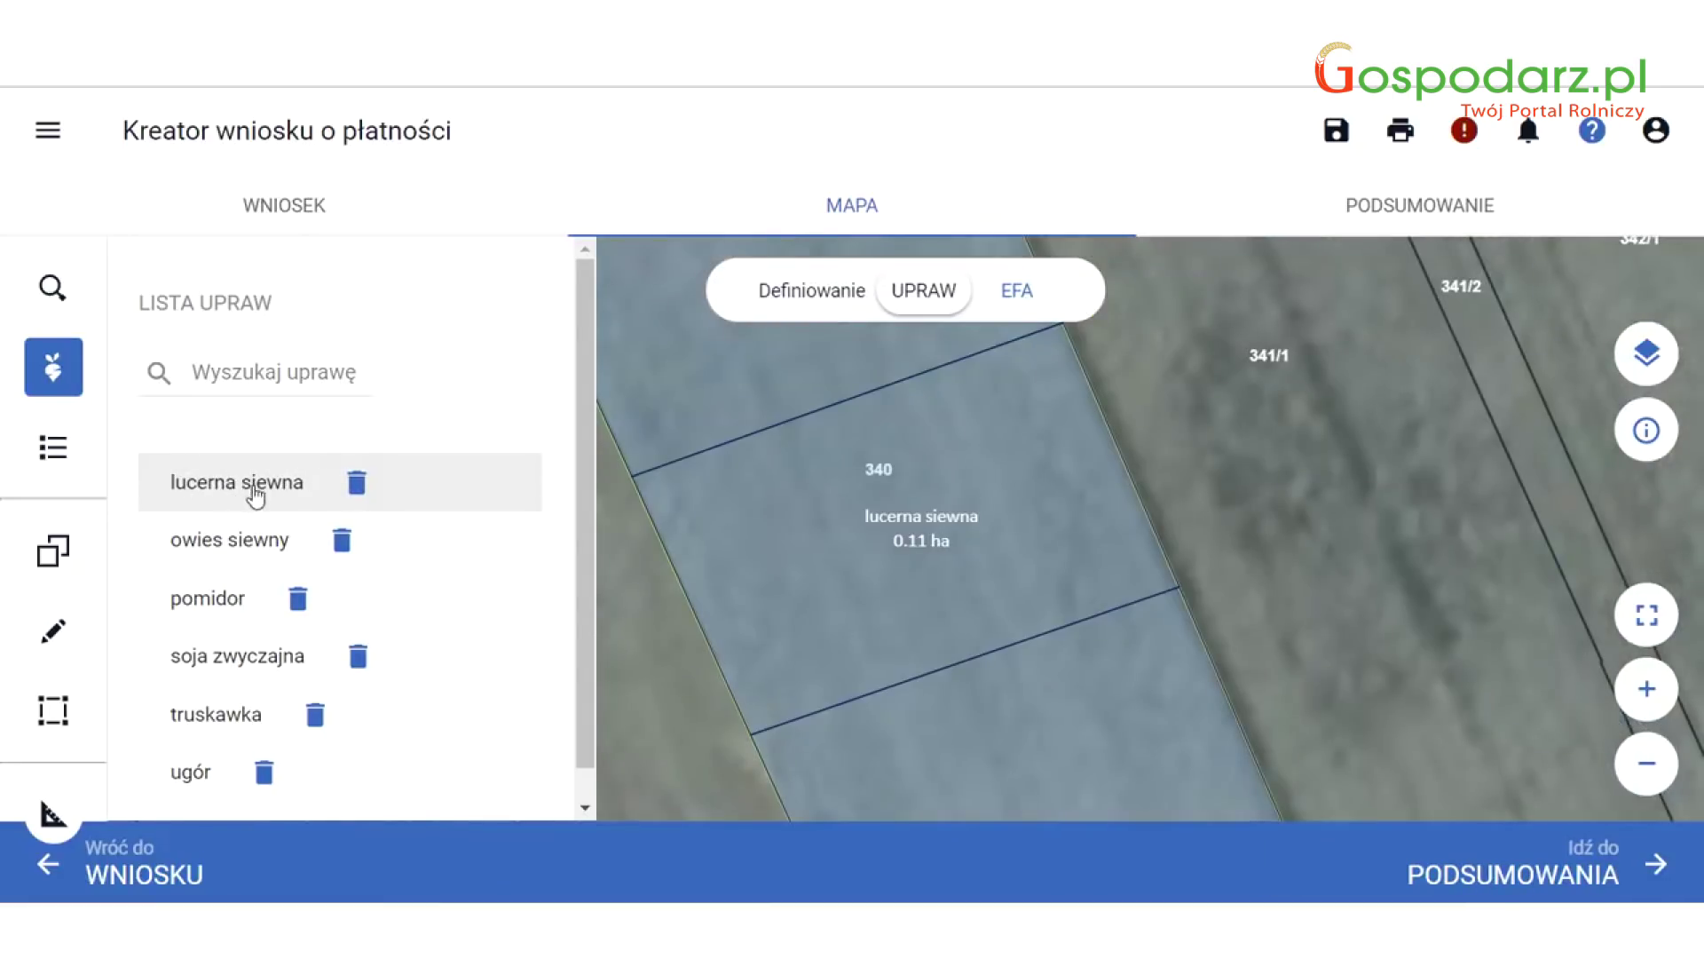
{"action": "left_click", "coordinate": [258, 495]}
{"action": "left_click", "coordinate": [209, 545]}
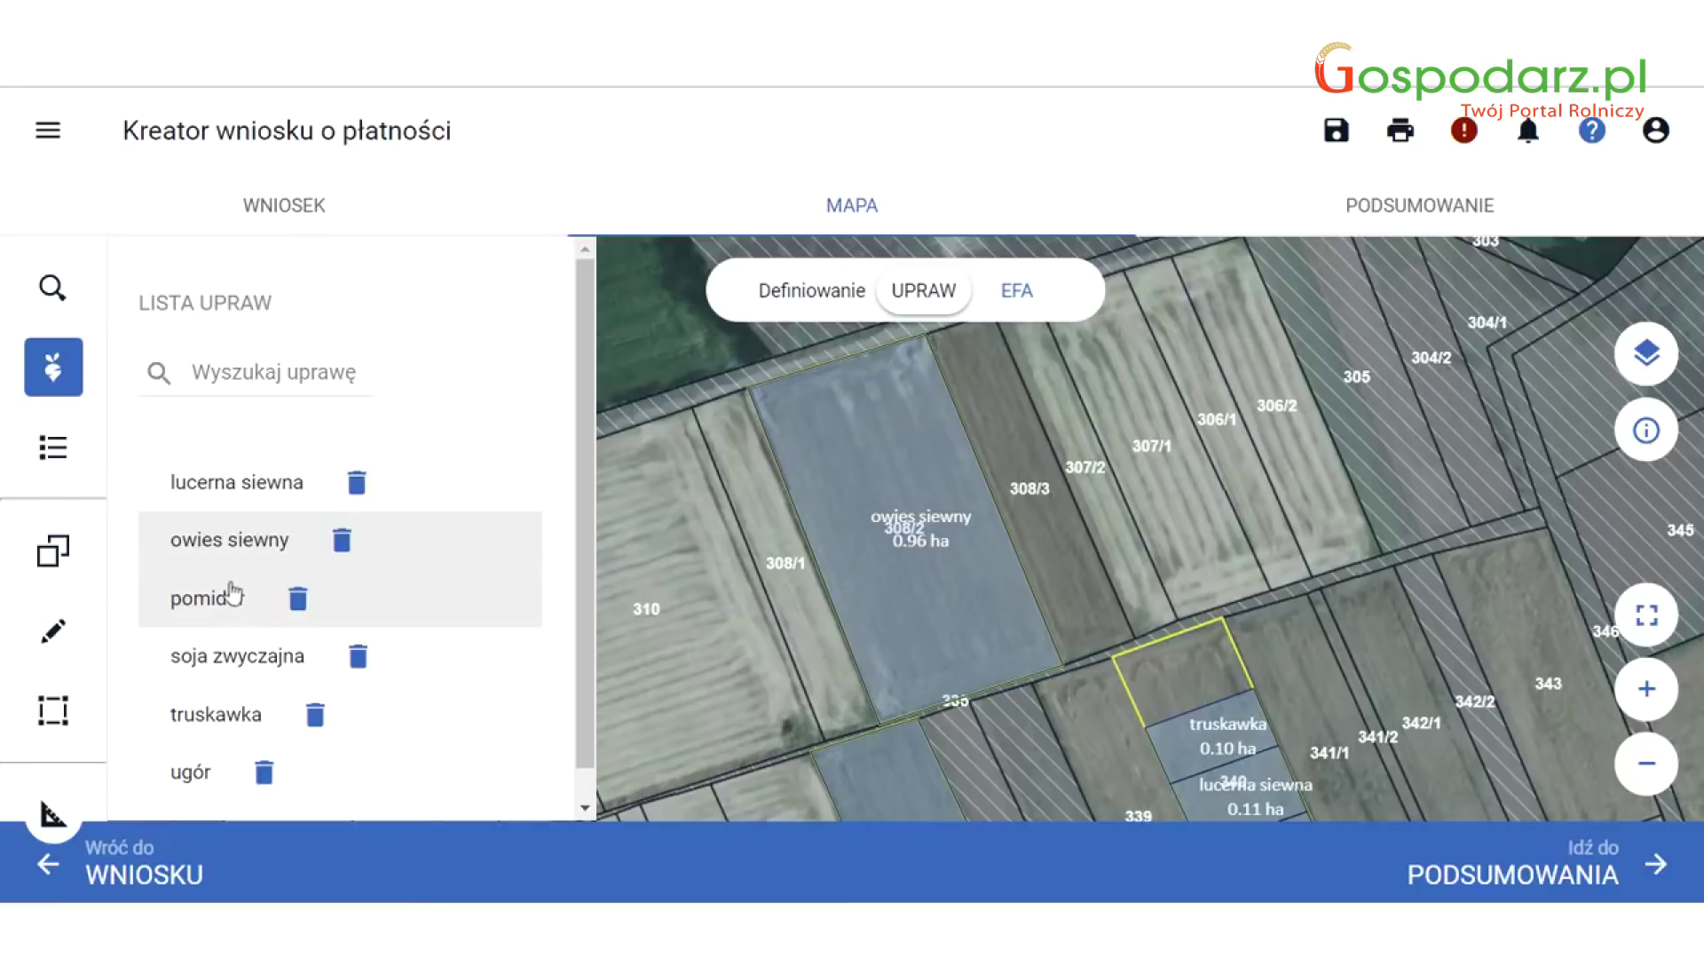
{"action": "left_click", "coordinate": [189, 607]}
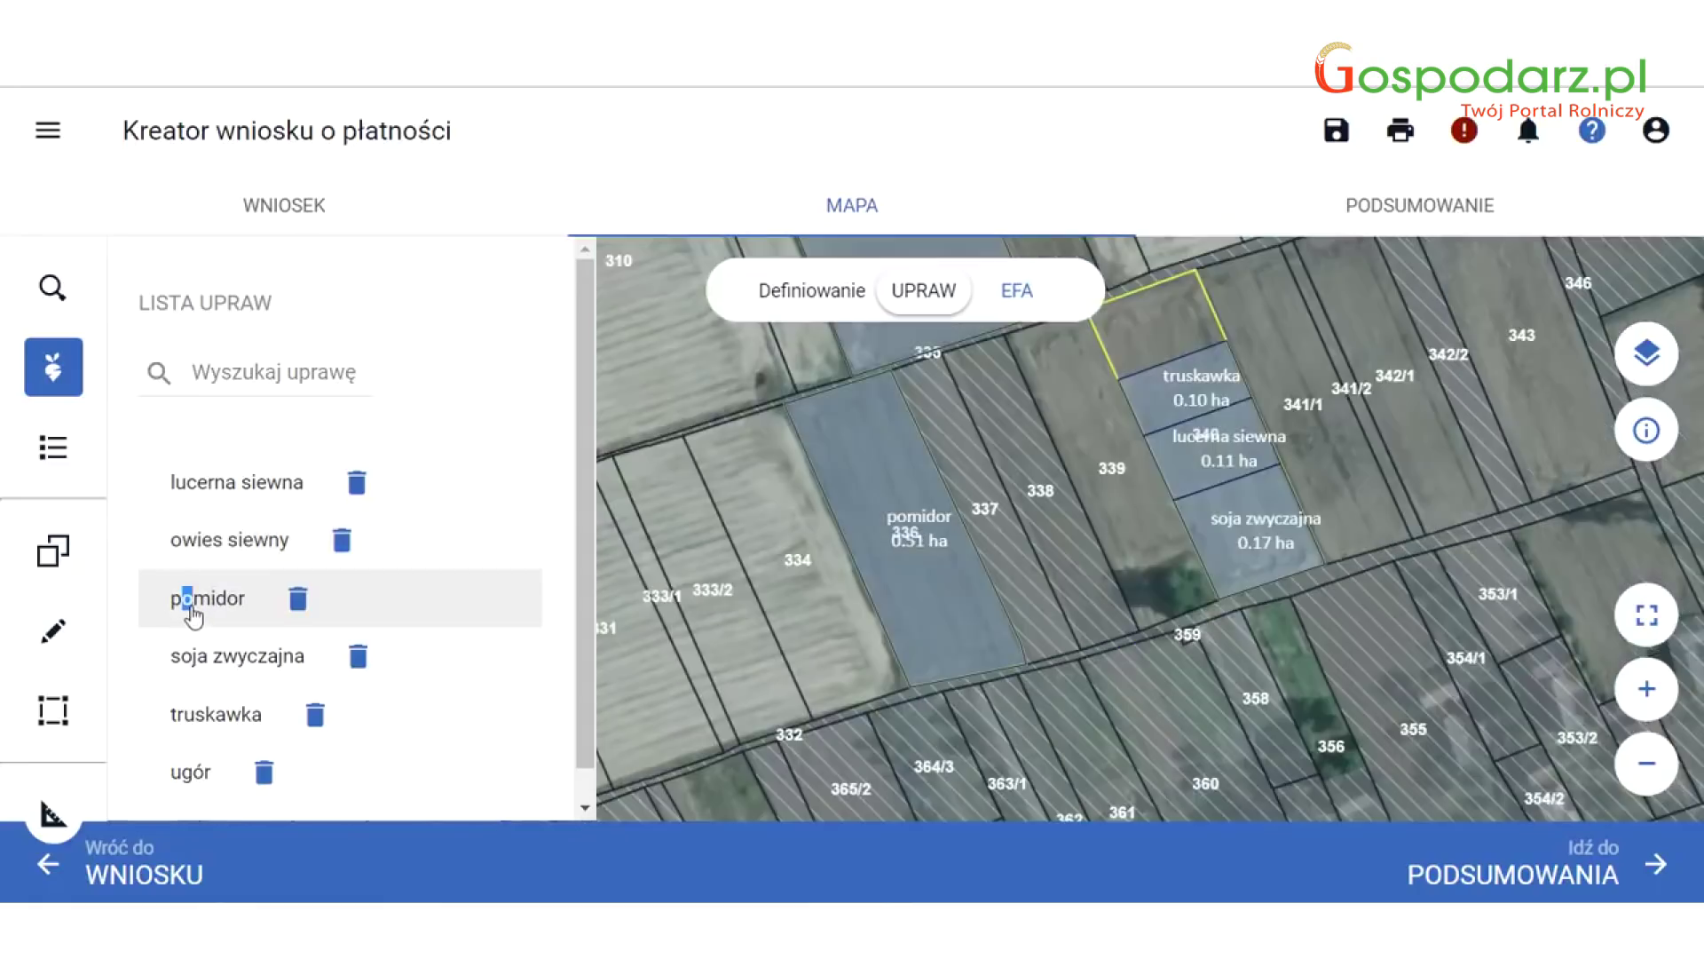
{"action": "left_click", "coordinate": [217, 668]}
{"action": "left_click", "coordinate": [220, 721]}
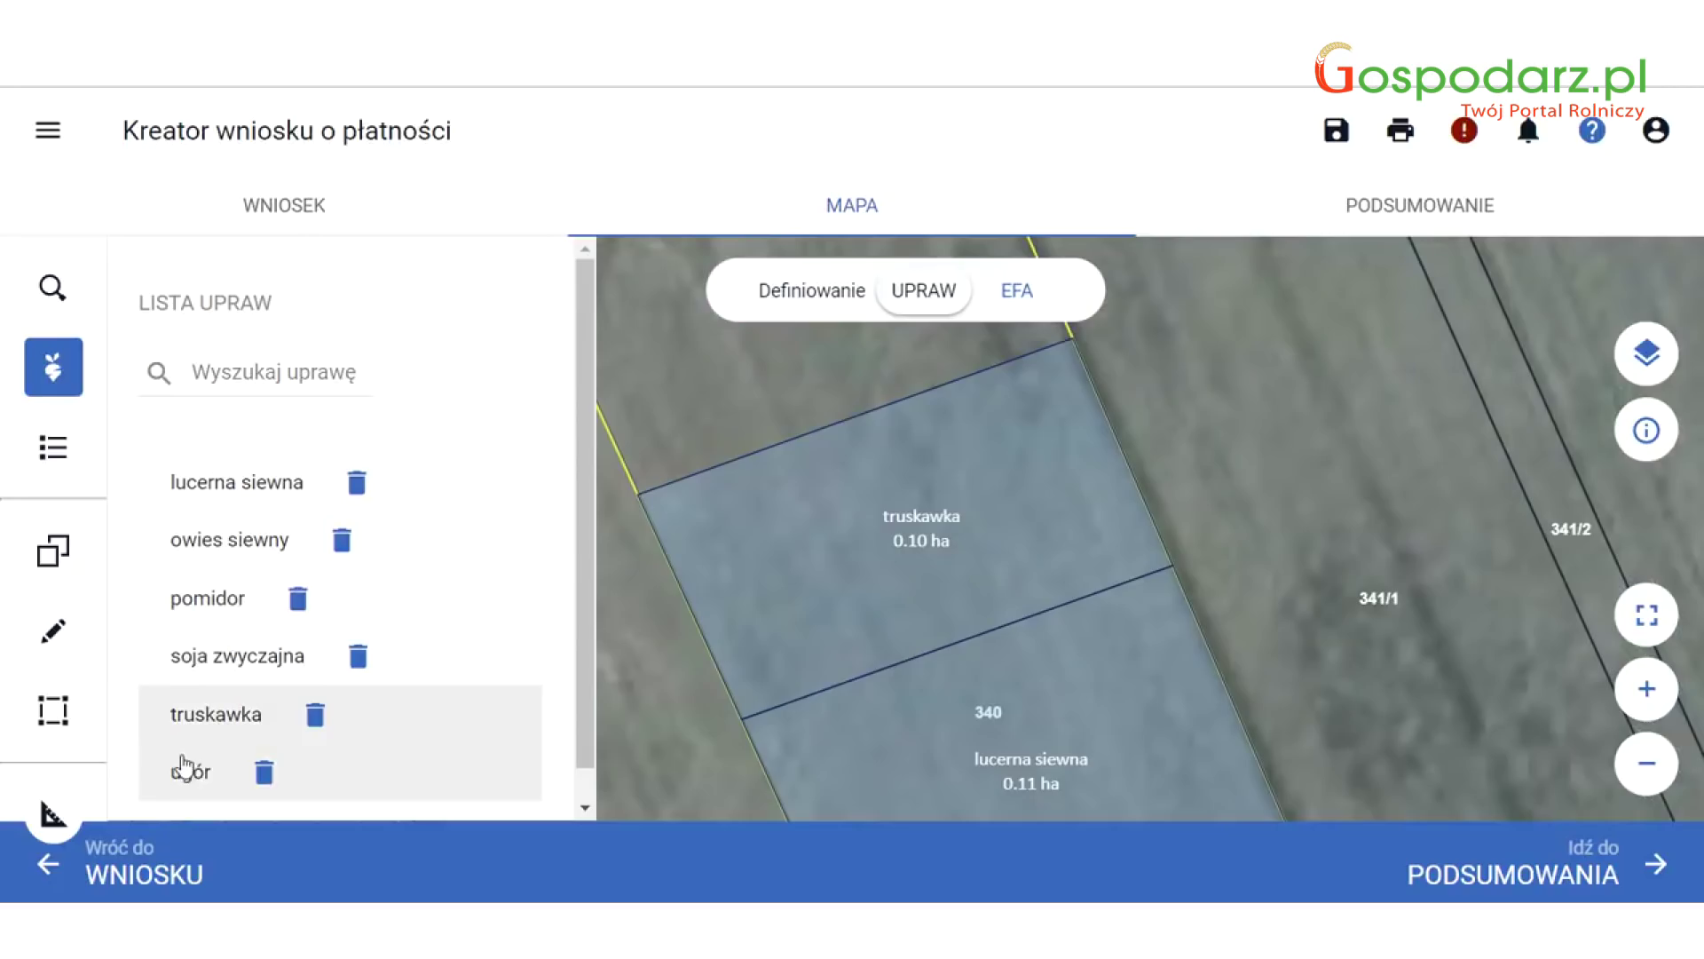
{"action": "left_click", "coordinate": [187, 772]}
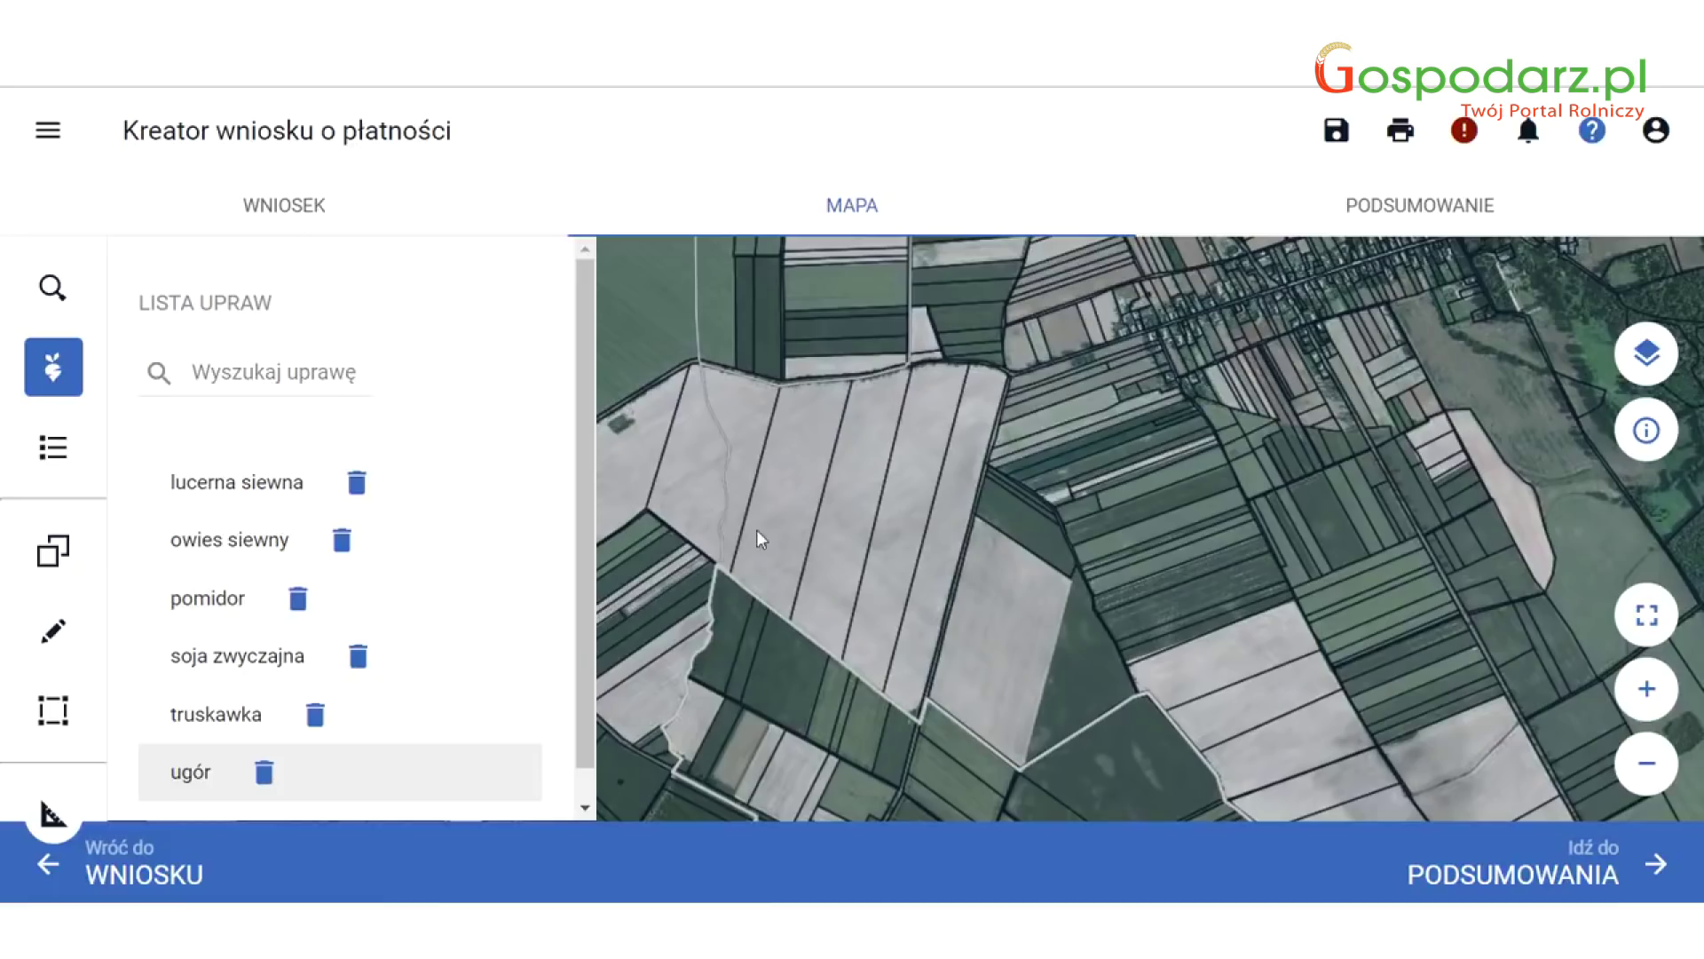
{"action": "left_click", "coordinate": [193, 598]}
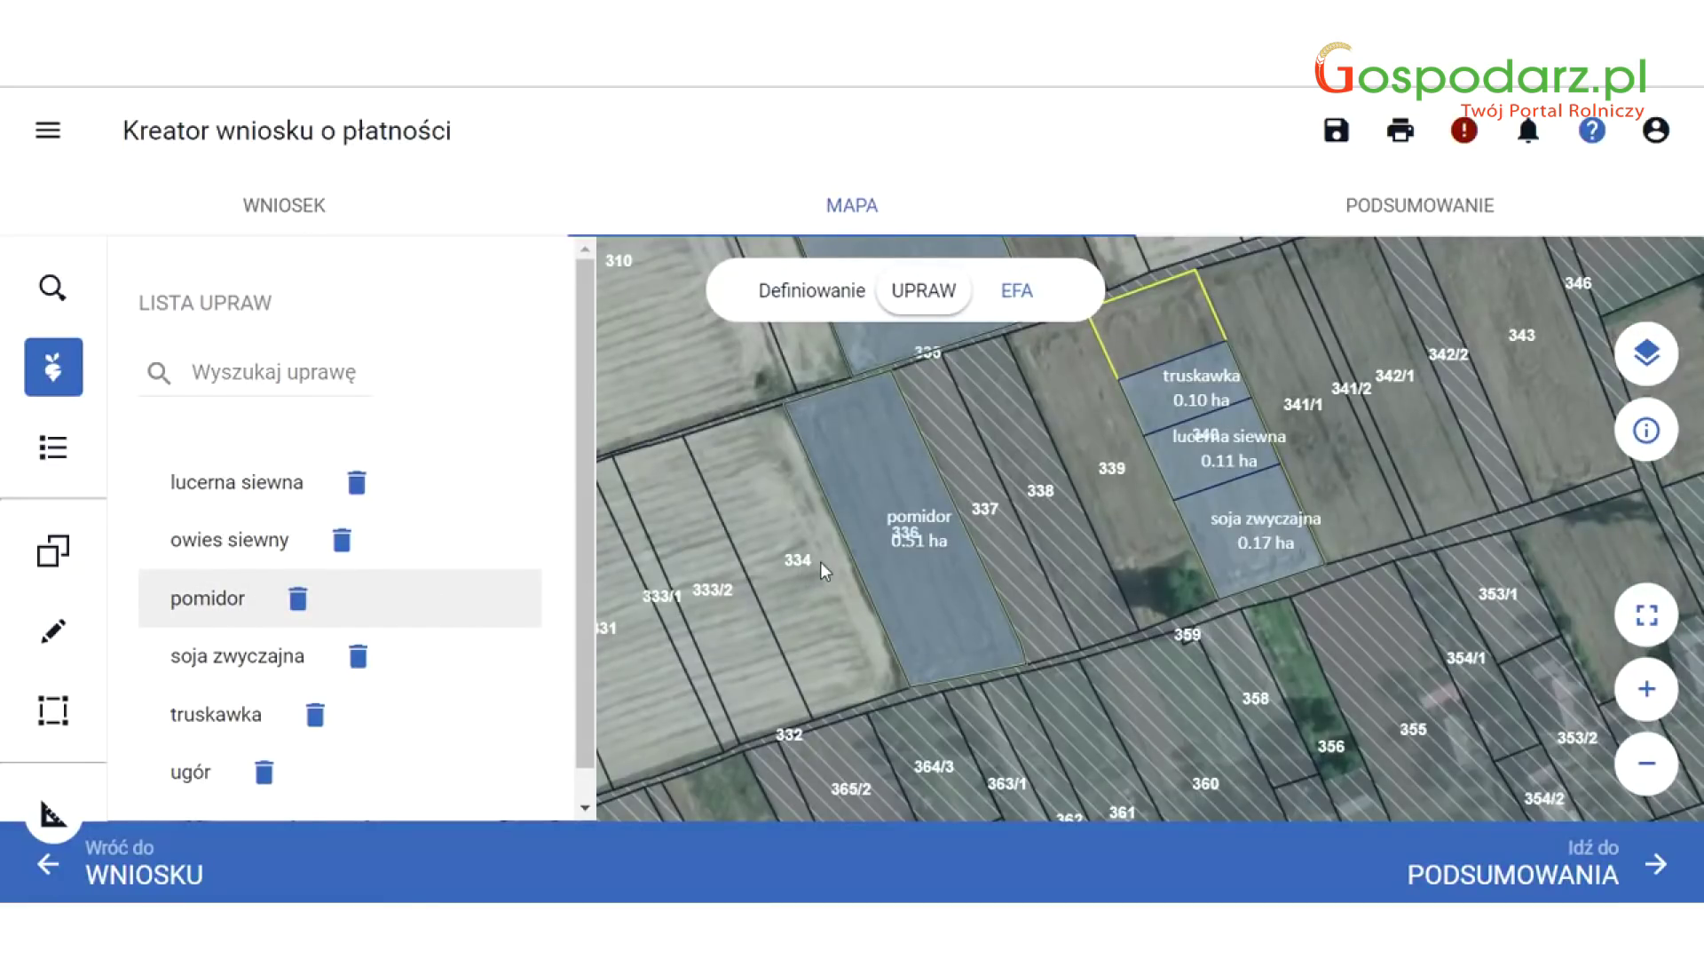
Locate reference parcels 157/6, 308/2, 336 and 340 on the map from Lista działek referencyjnych, then close the list.
{"action": "left_click", "coordinate": [54, 454]}
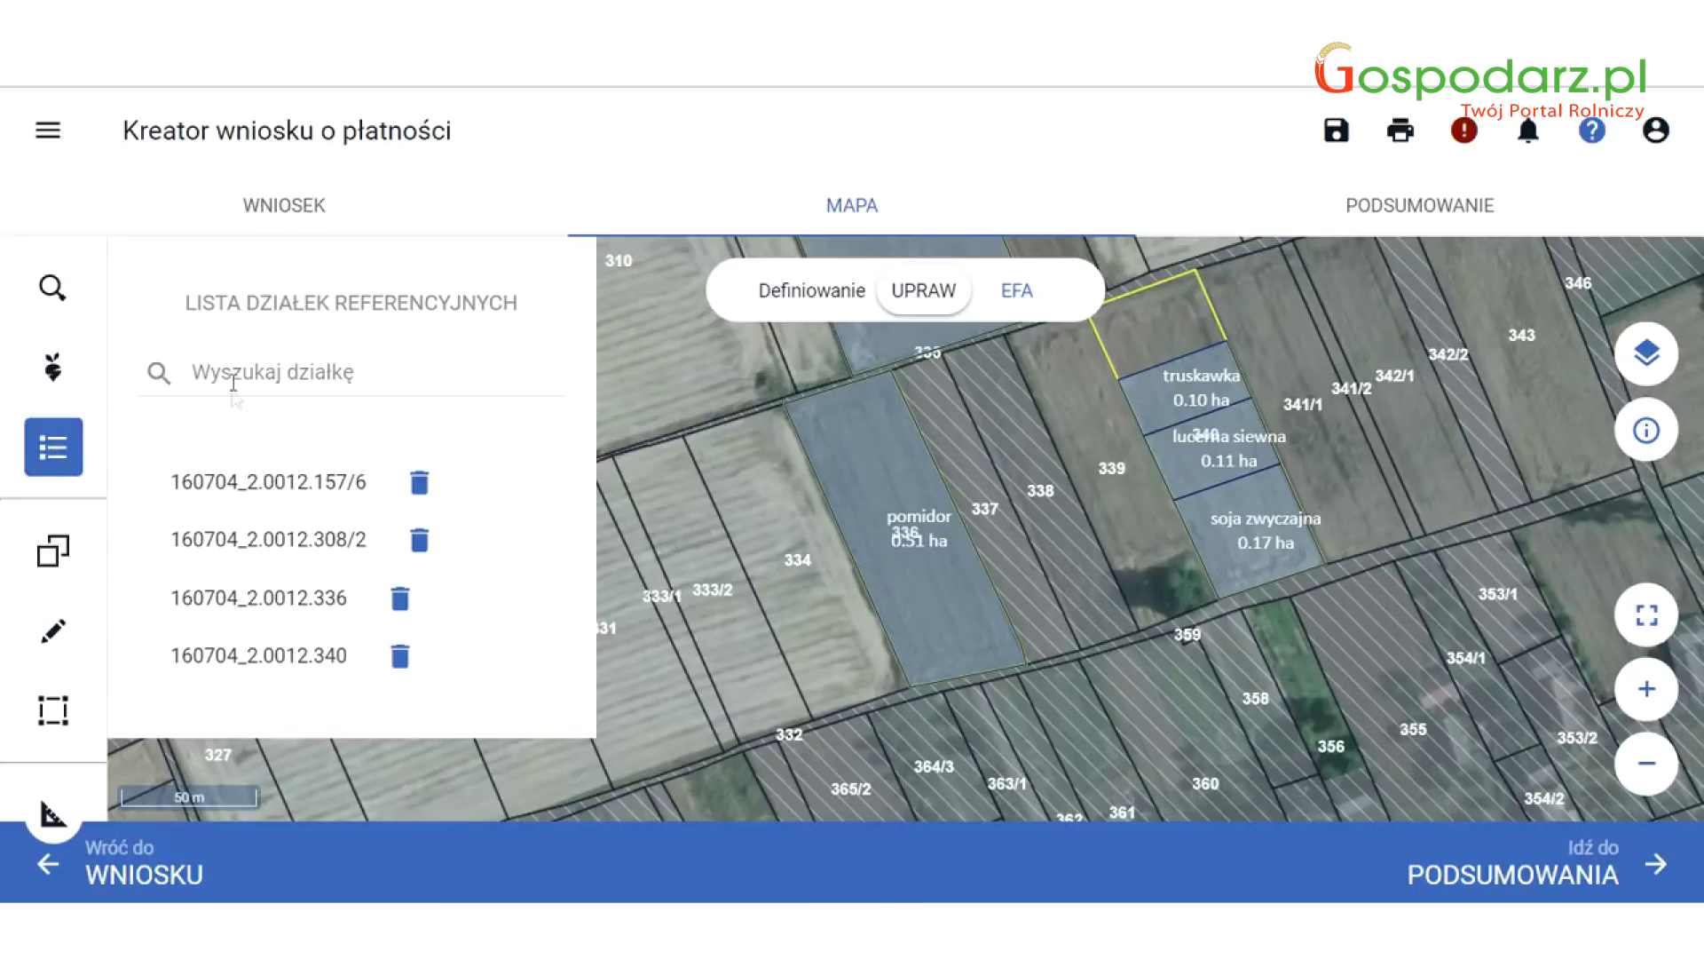
{"action": "left_click", "coordinate": [275, 484]}
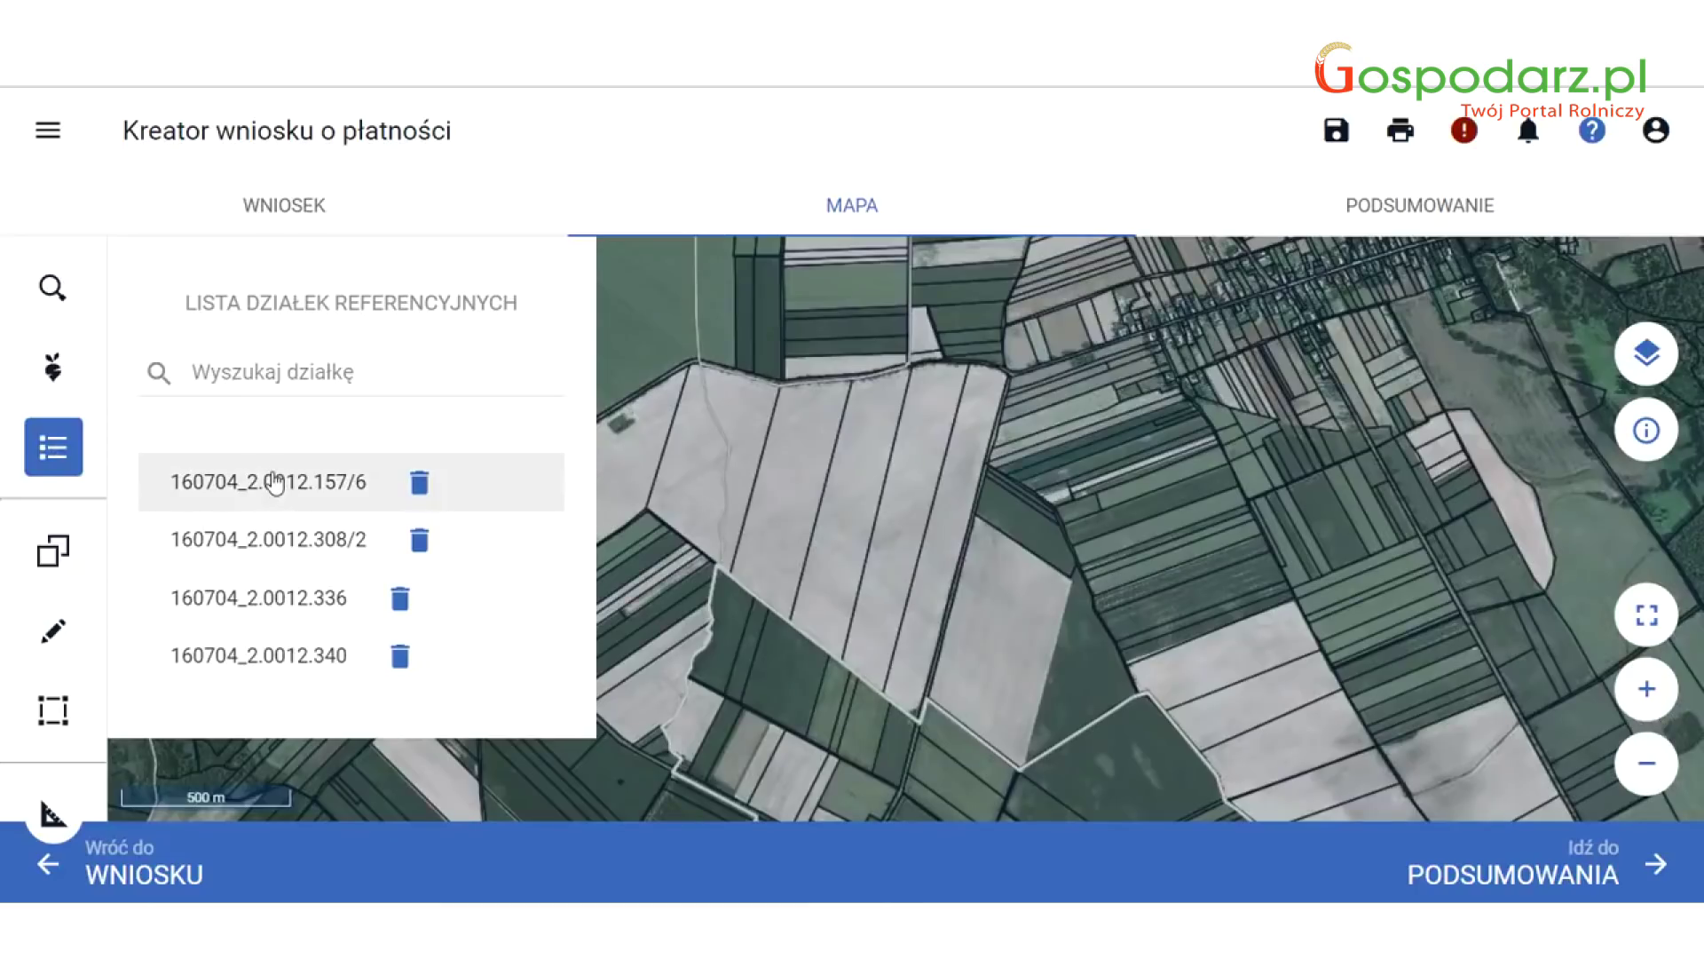
{"action": "left_click", "coordinate": [269, 541]}
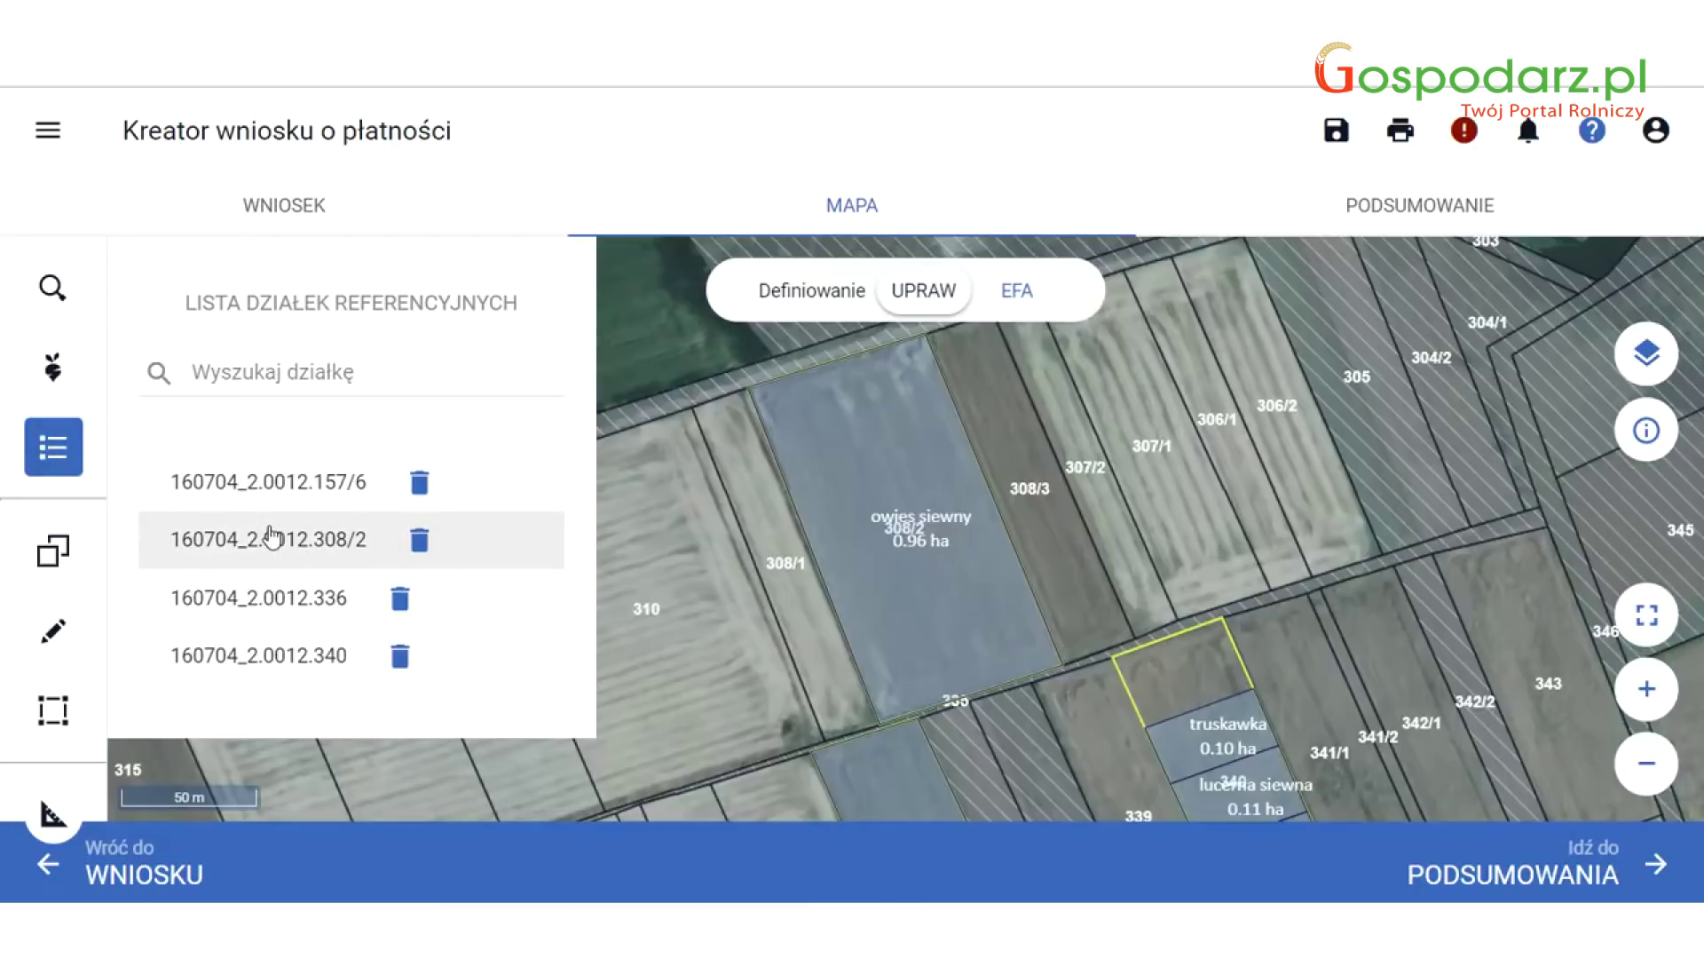
{"action": "left_click", "coordinate": [267, 621]}
{"action": "left_click", "coordinate": [256, 666]}
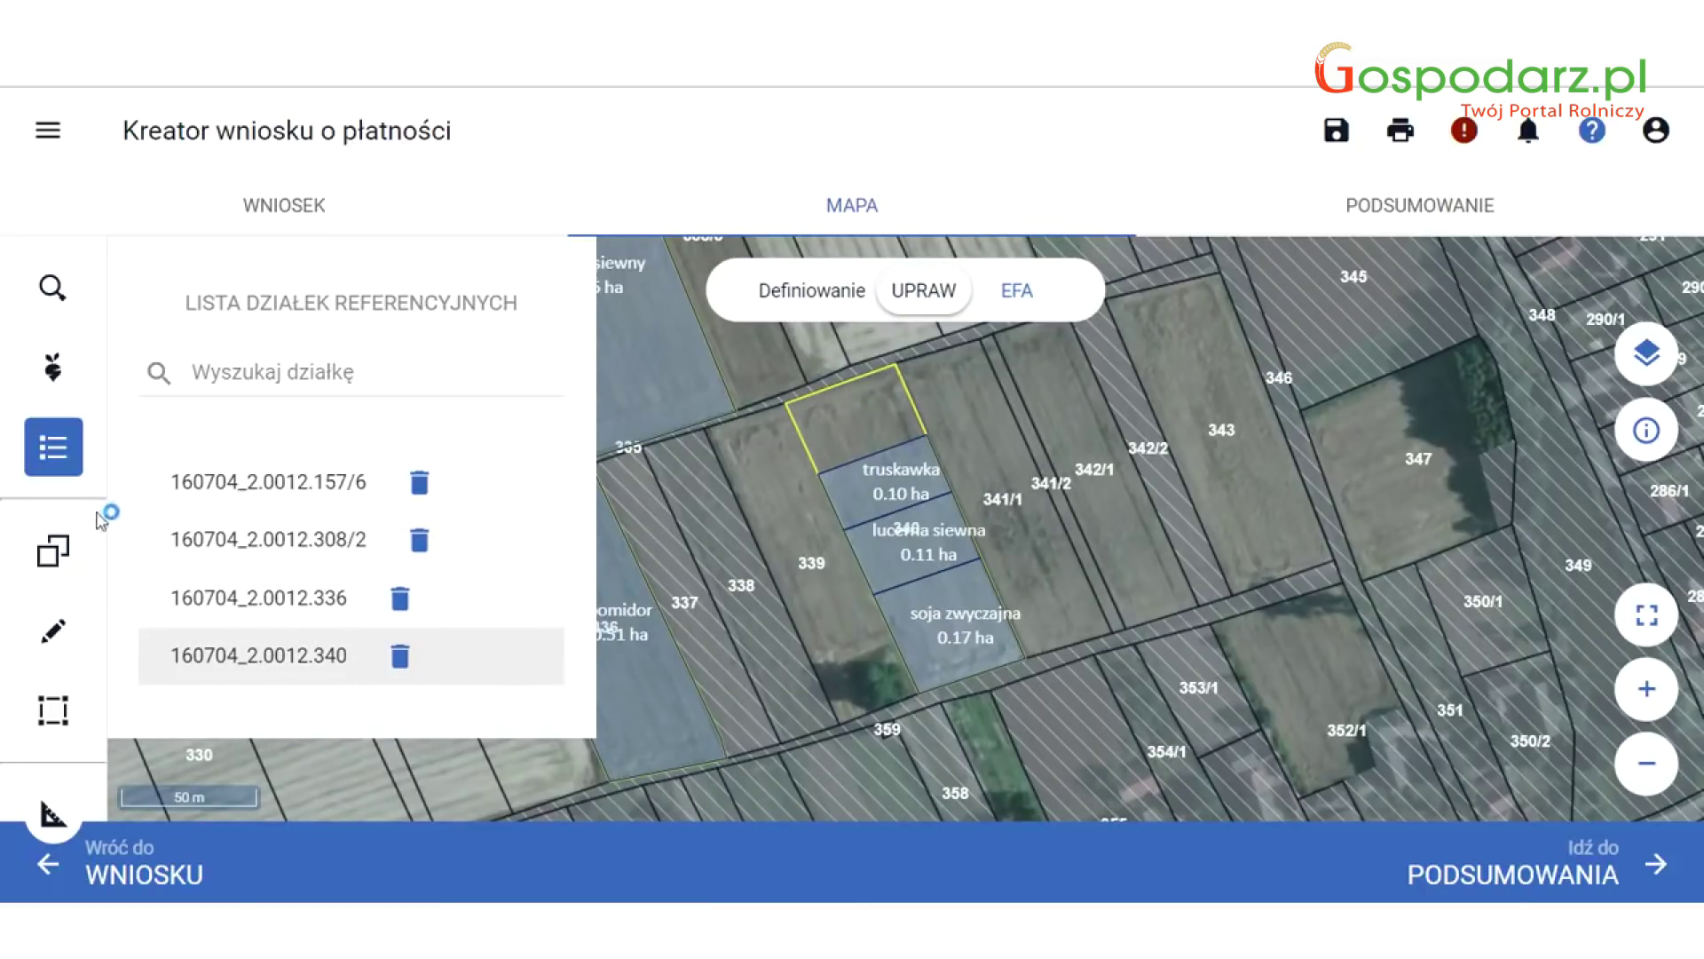
{"action": "left_click", "coordinate": [55, 440]}
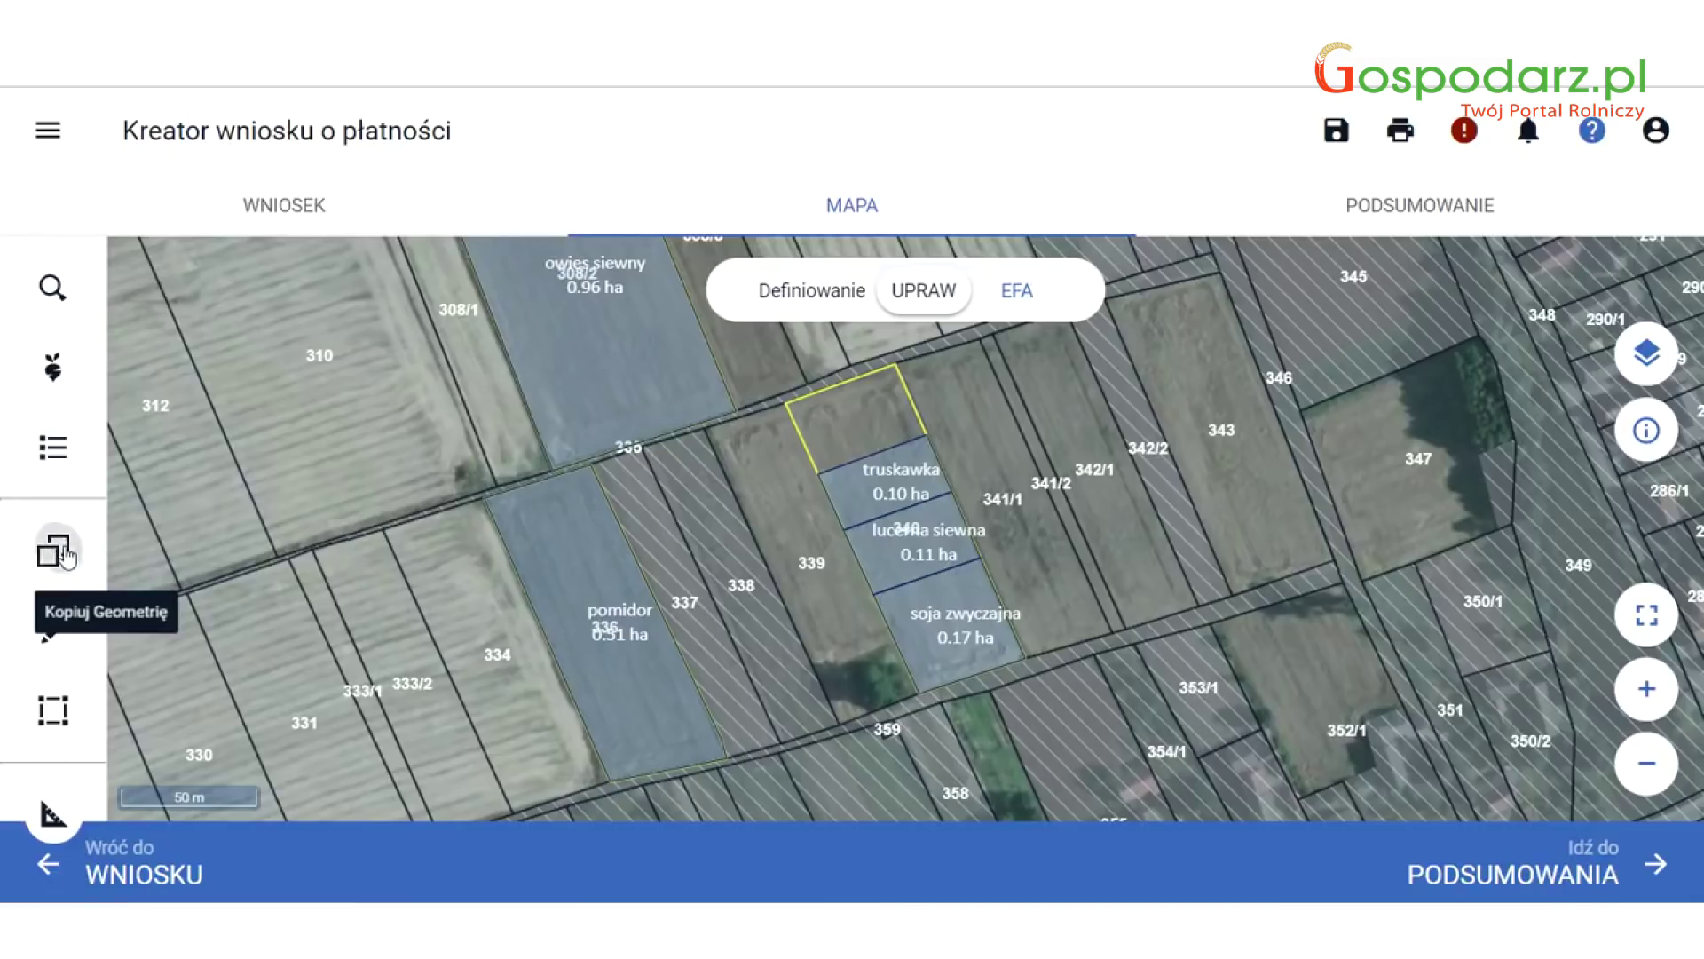
Use Kopiuj Geometrię to create a crop area on the undeclared, yellow-outlined part of parcel 340 above truskawka.
{"action": "left_click", "coordinate": [66, 557]}
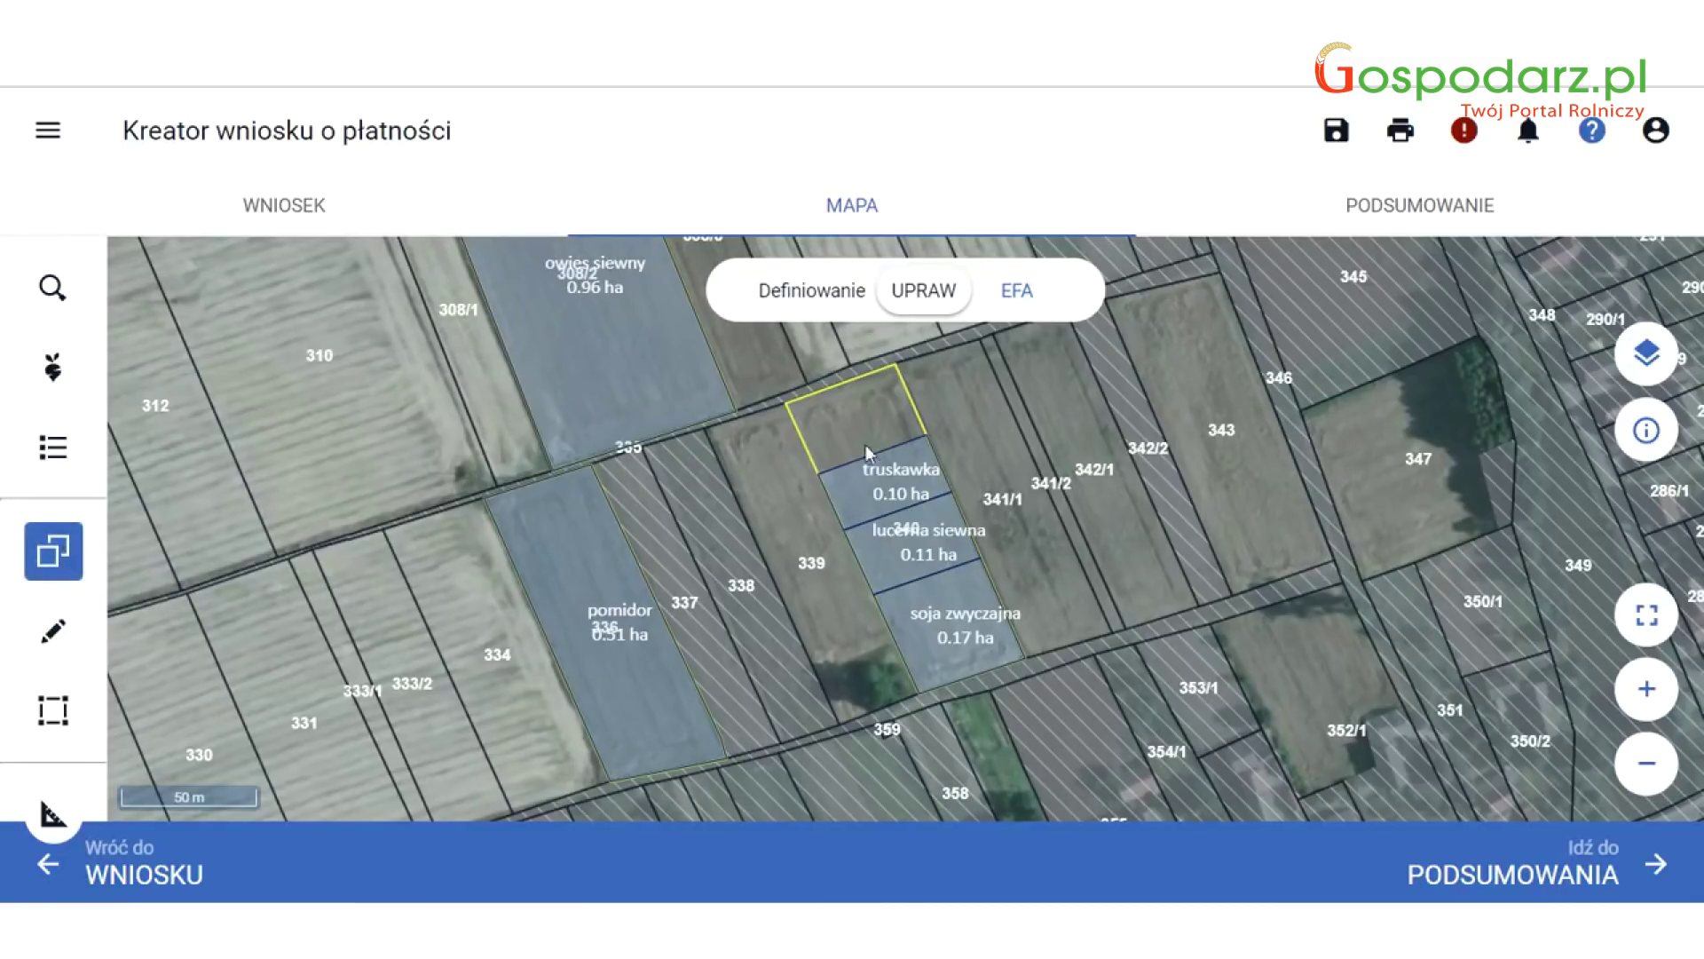
{"action": "scroll", "coordinate": [844, 408], "scroll_direction": "up", "scroll_amount": 1}
{"action": "scroll", "coordinate": [844, 408], "scroll_direction": "up", "scroll_amount": 3}
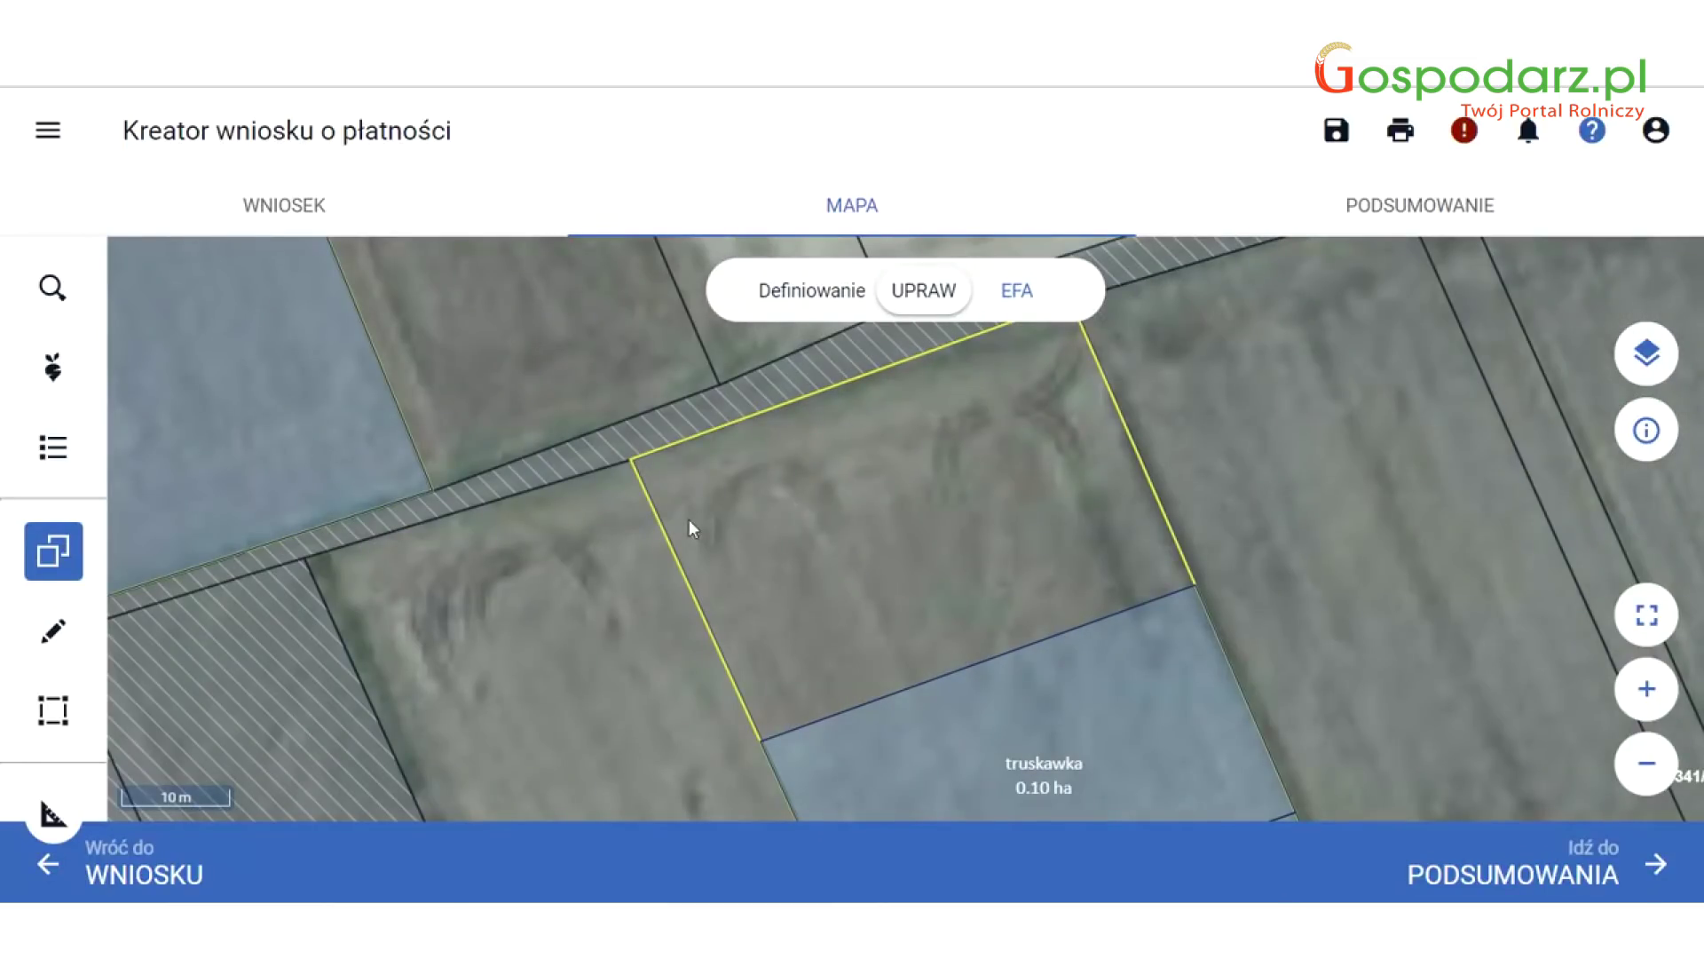
{"action": "left_click", "coordinate": [764, 505]}
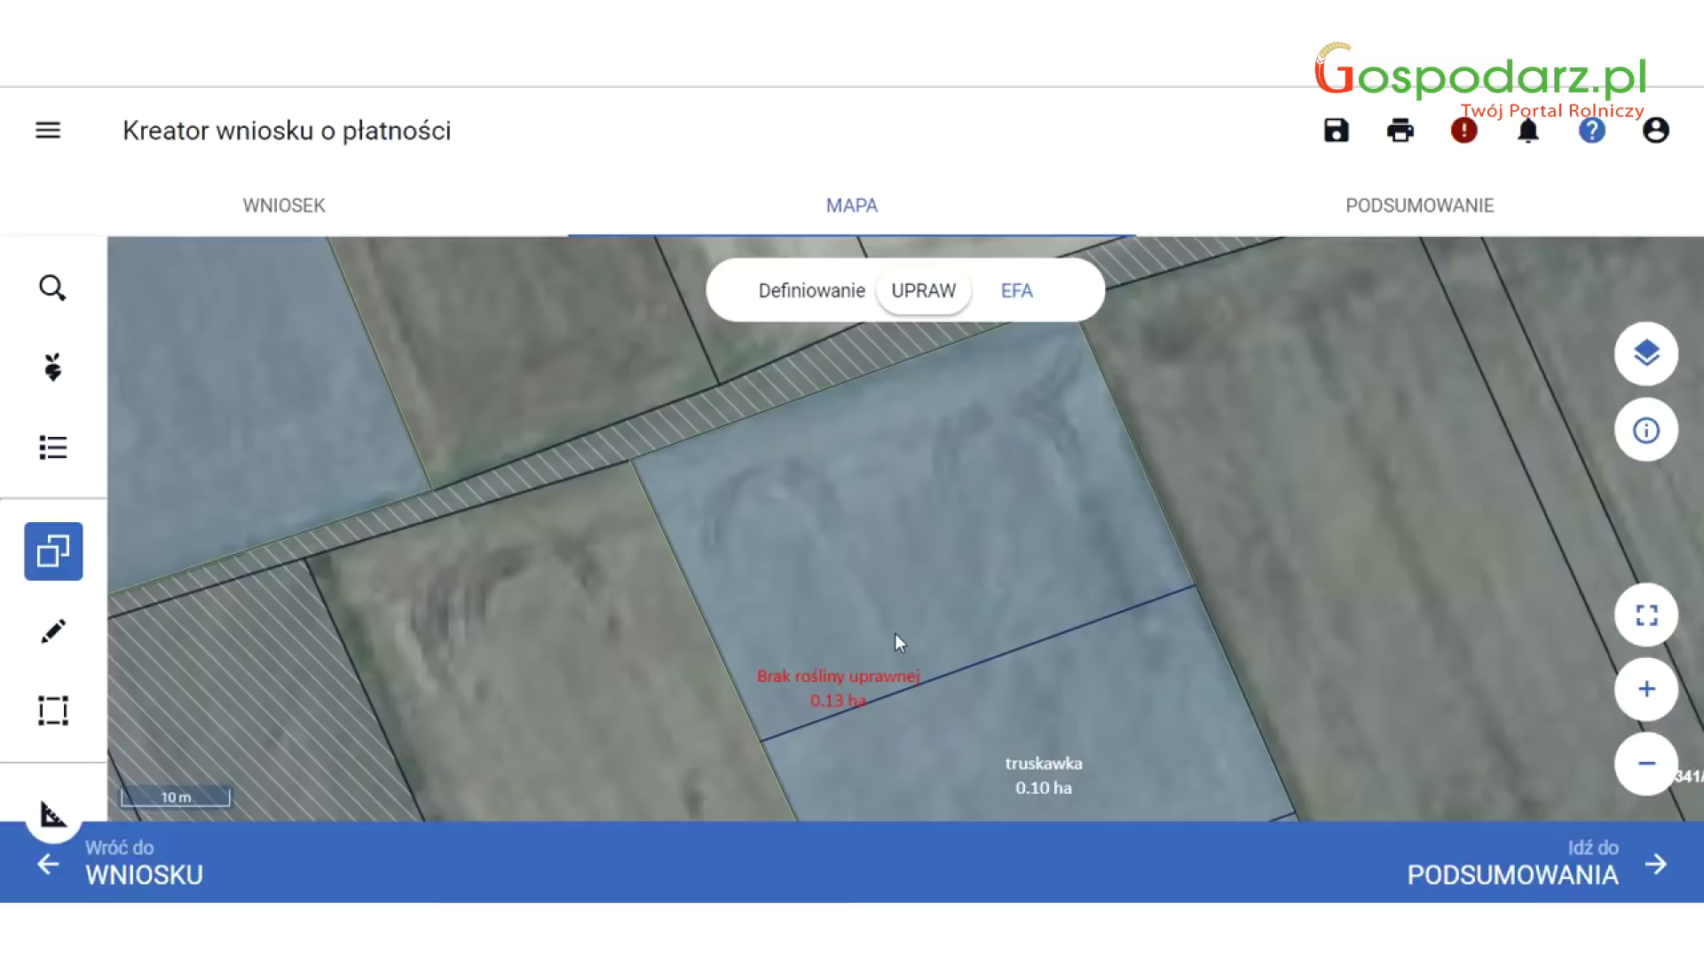
Set Roślina uprawna to bobik for the new crop area above truskawka on parcel 340, searching the plant list for "bo".
{"action": "left_click", "coordinate": [892, 571]}
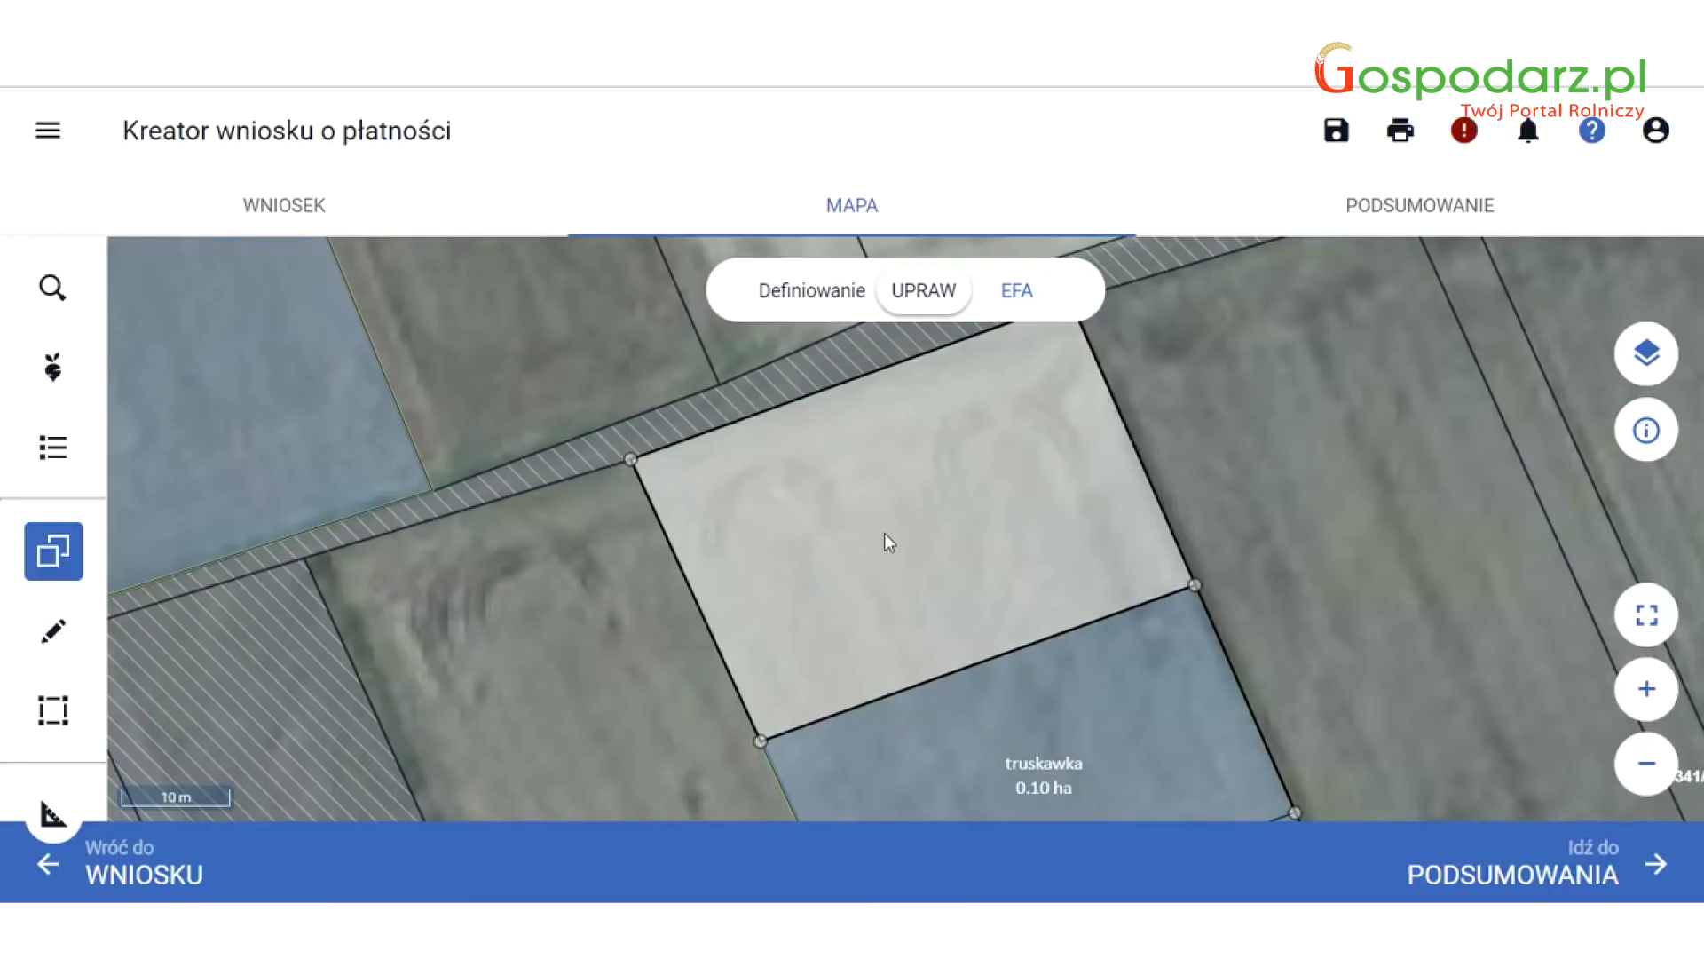
{"action": "left_click", "coordinate": [884, 534]}
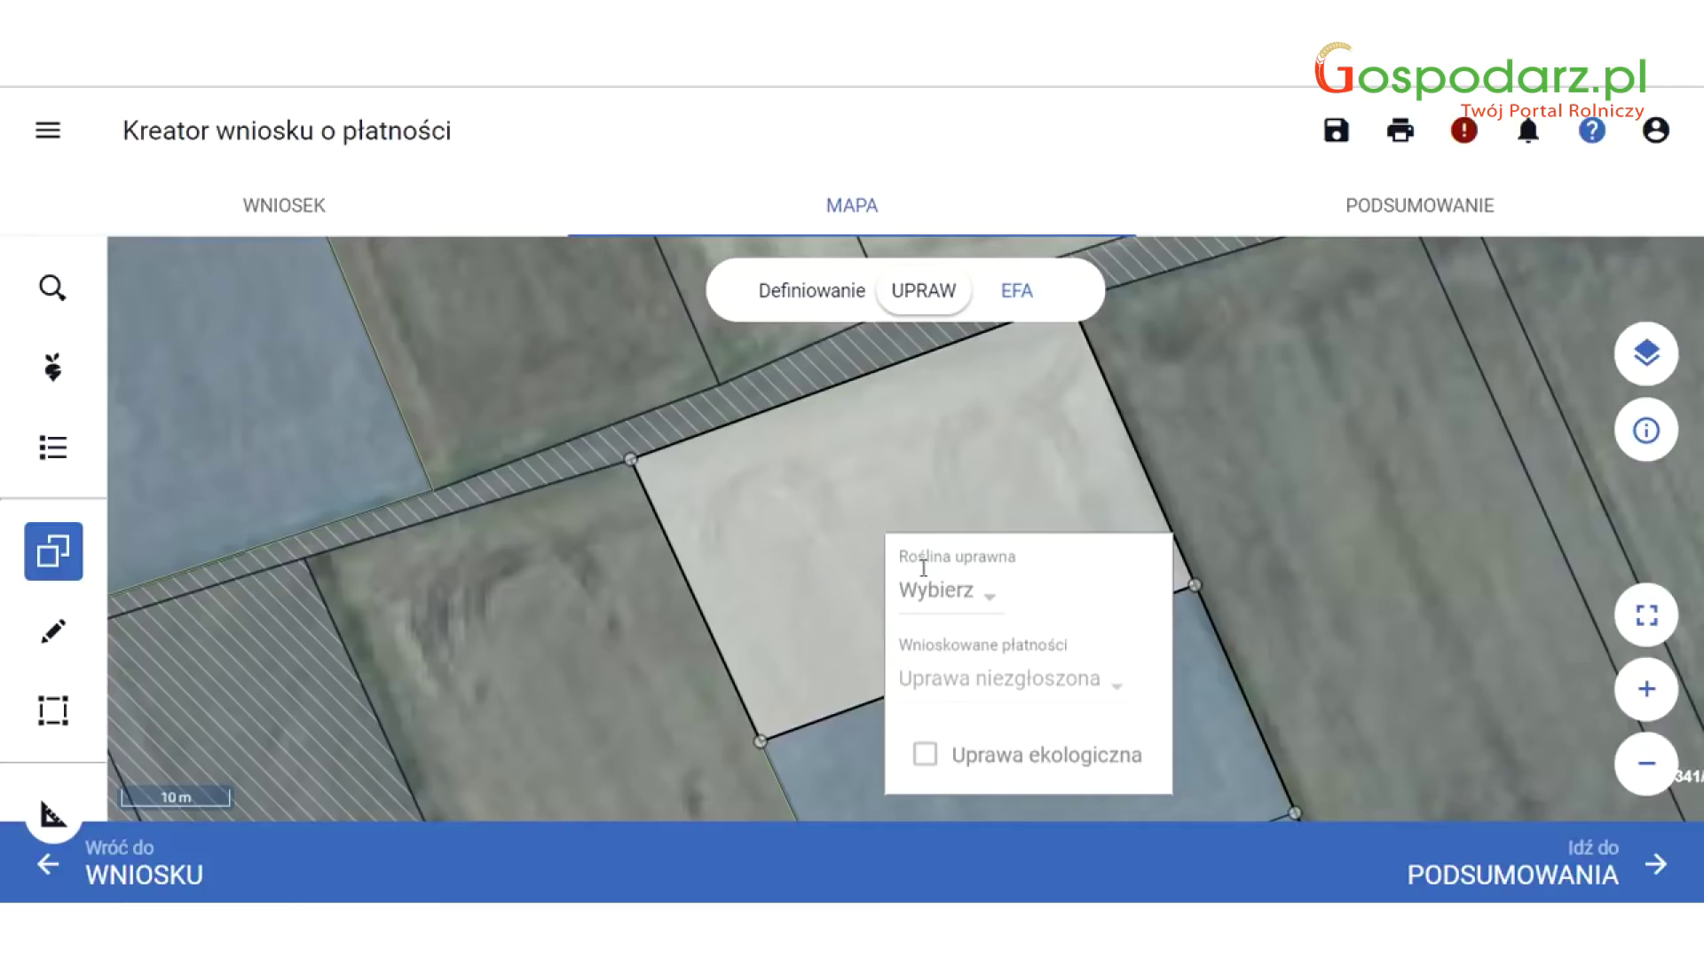
{"action": "left_click", "coordinate": [984, 606]}
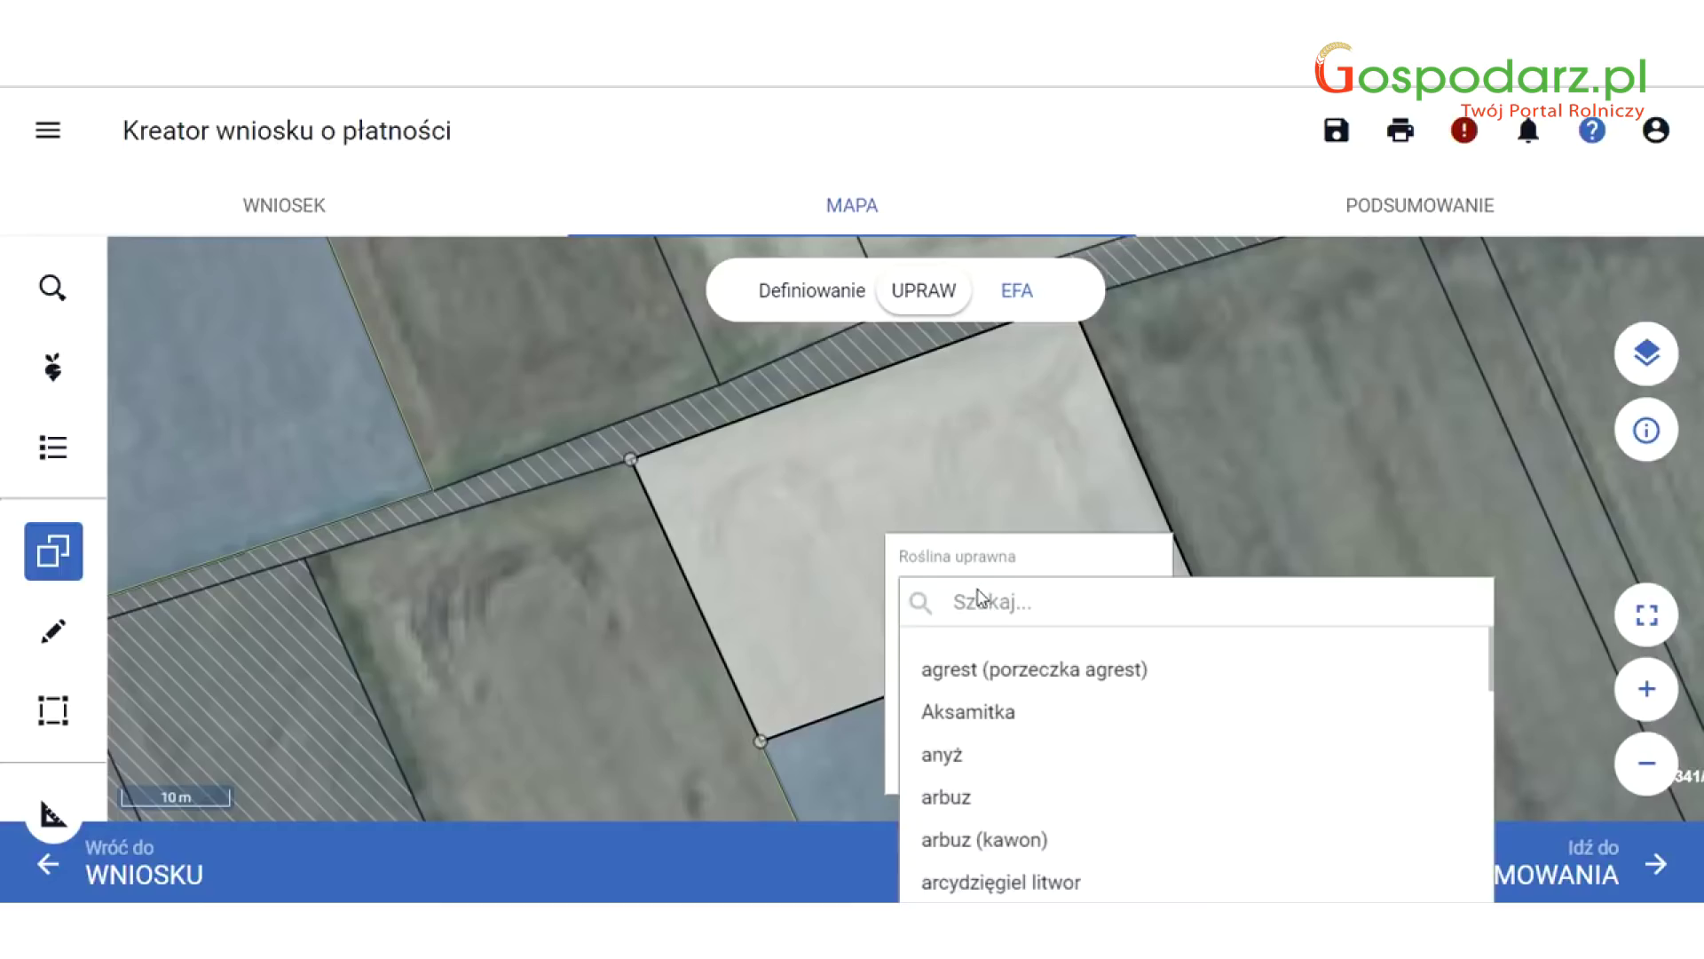
{"action": "scroll", "coordinate": [977, 654], "scroll_direction": "down", "scroll_amount": 3}
{"action": "scroll", "coordinate": [979, 654], "scroll_direction": "down", "scroll_amount": 5}
{"action": "scroll", "coordinate": [978, 654], "scroll_direction": "down", "scroll_amount": 6}
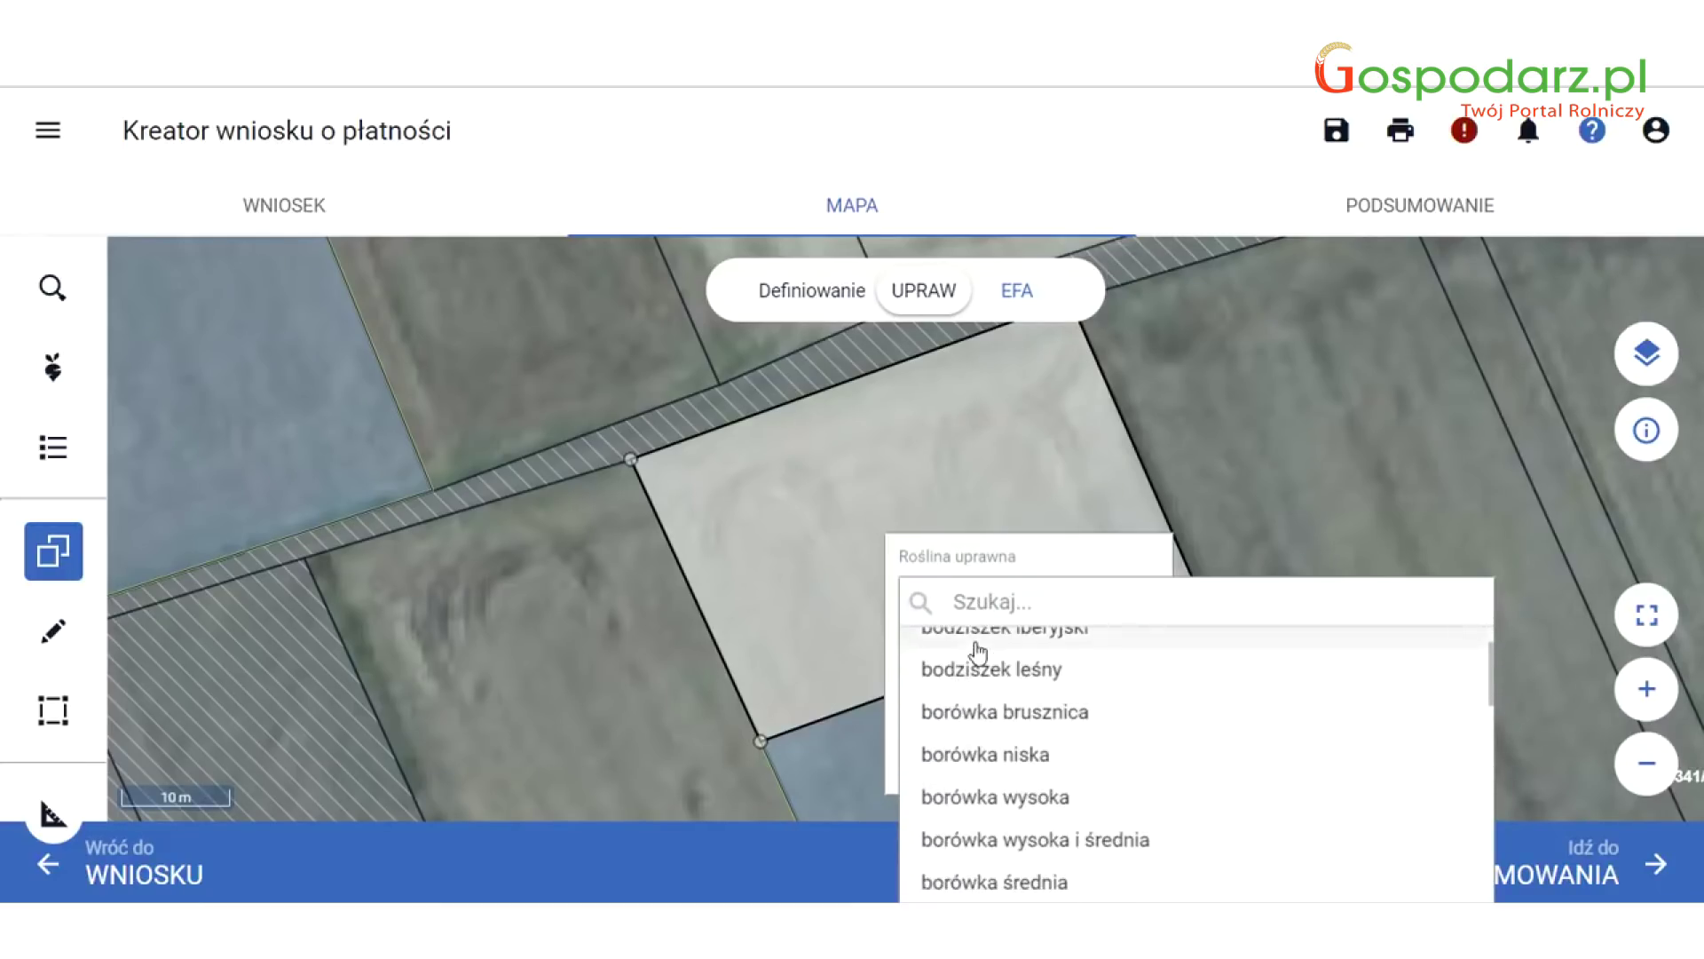
{"action": "scroll", "coordinate": [985, 652], "scroll_direction": "down", "scroll_amount": 6}
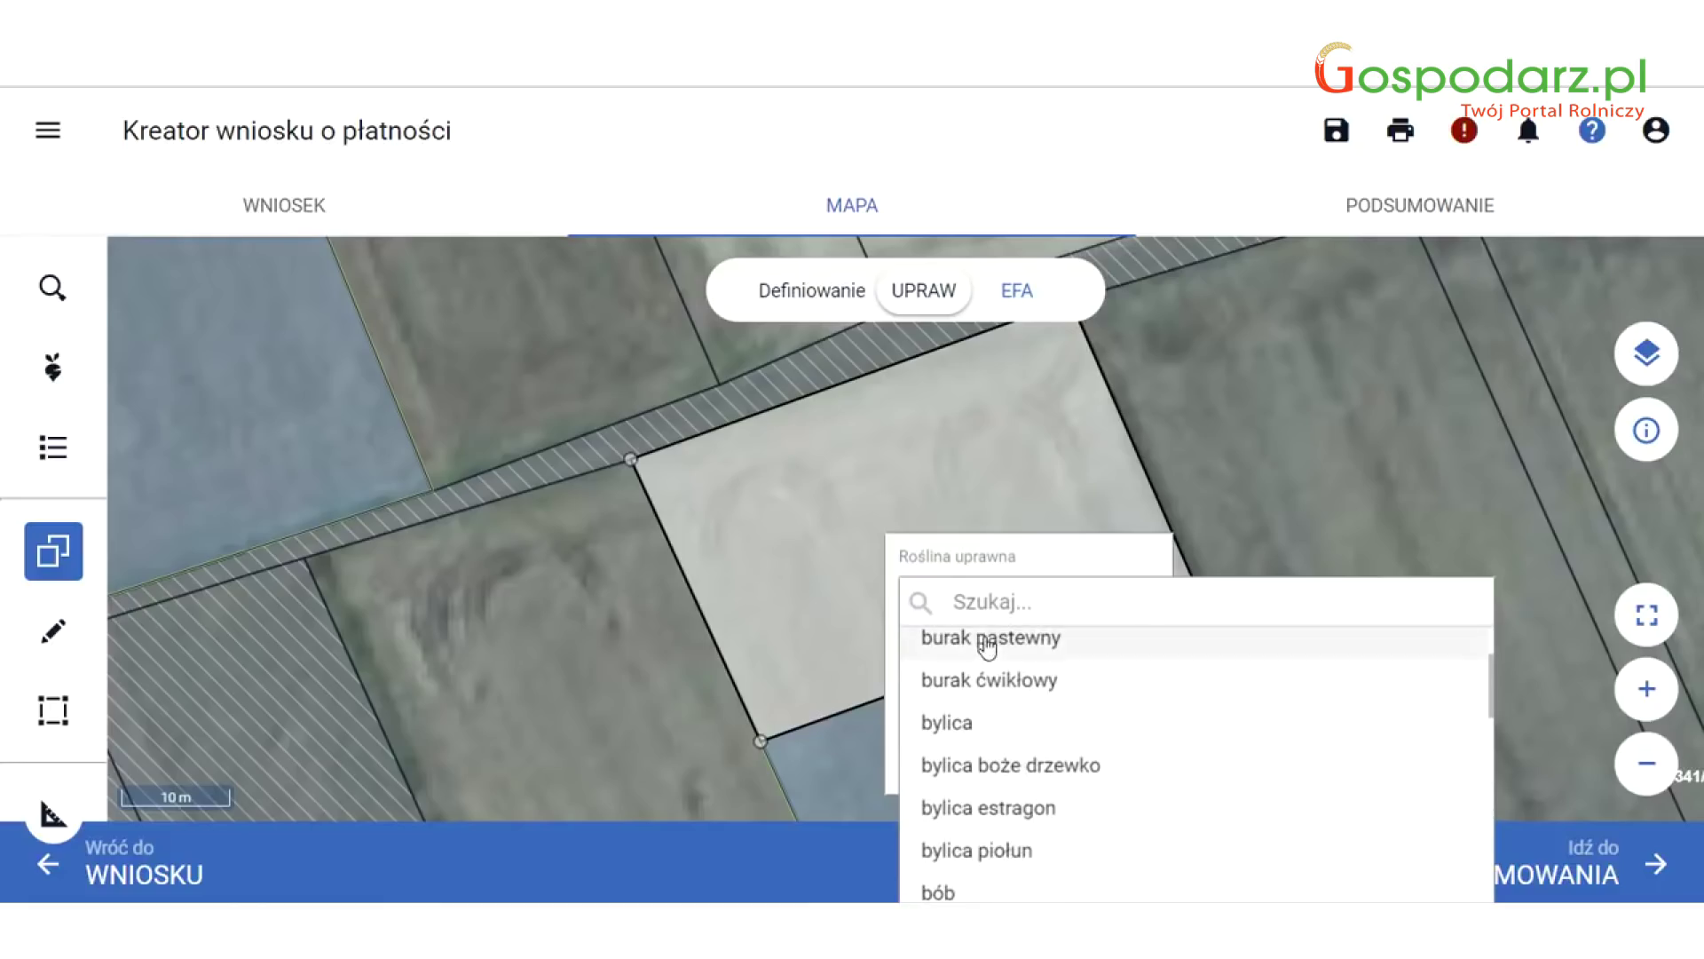
{"action": "scroll", "coordinate": [979, 668], "scroll_direction": "up", "scroll_amount": 6}
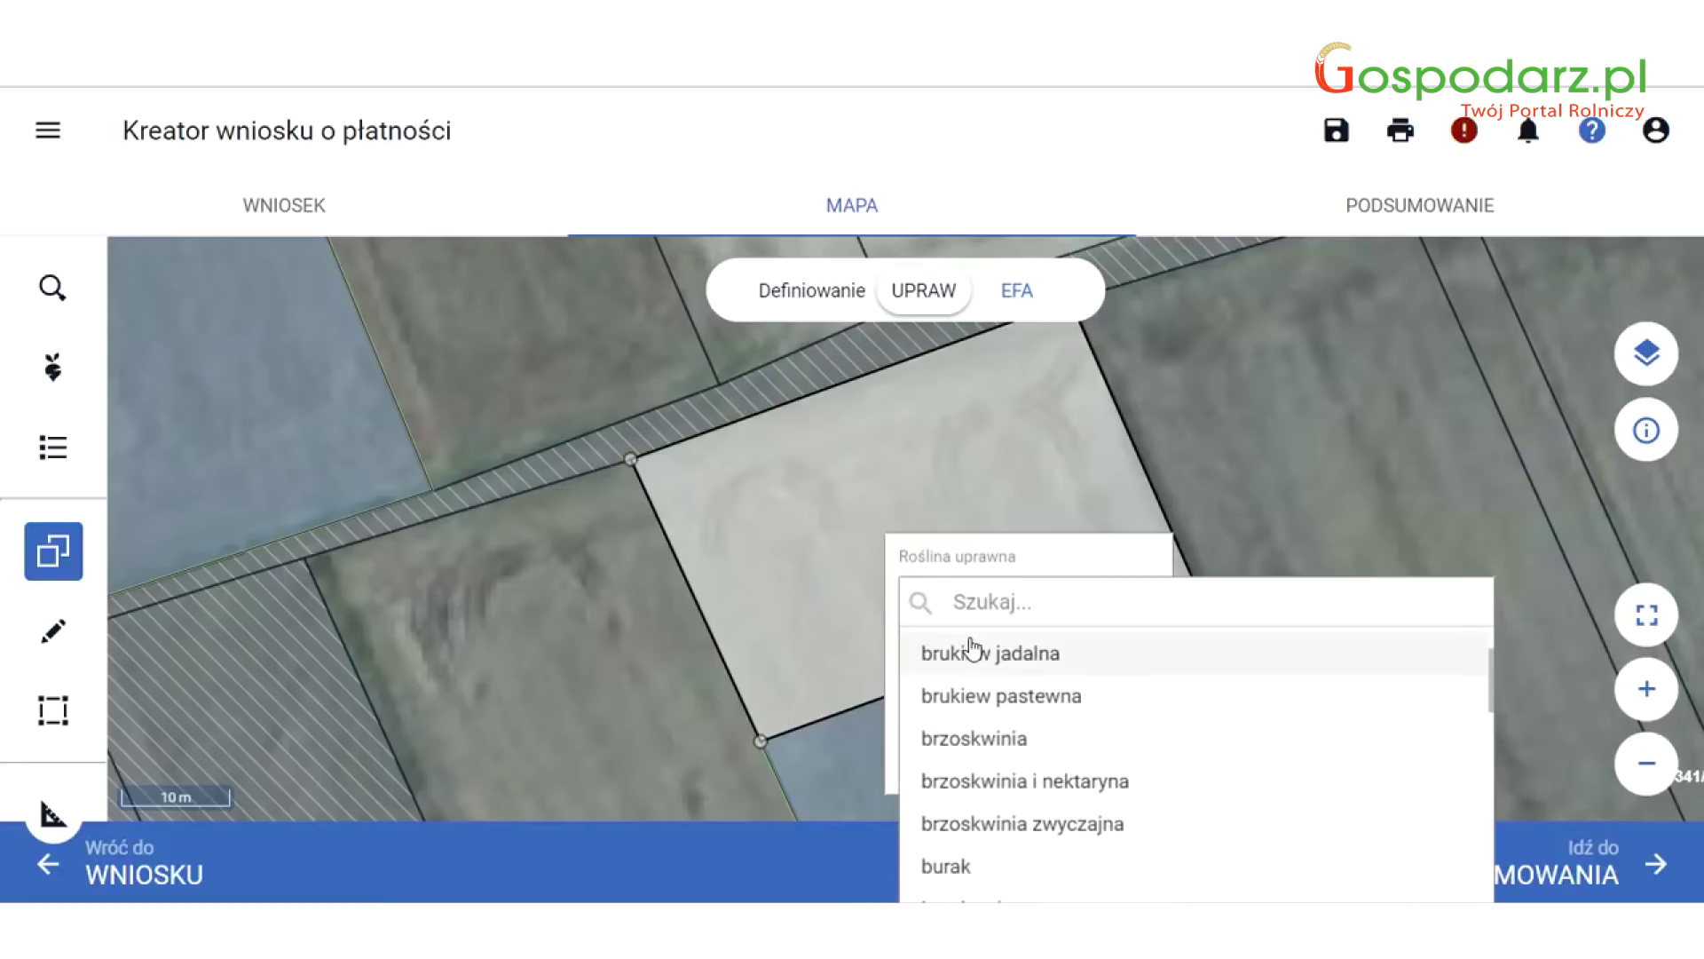
{"action": "scroll", "coordinate": [974, 651], "scroll_direction": "up", "scroll_amount": 3}
{"action": "scroll", "coordinate": [971, 650], "scroll_direction": "down", "scroll_amount": 3}
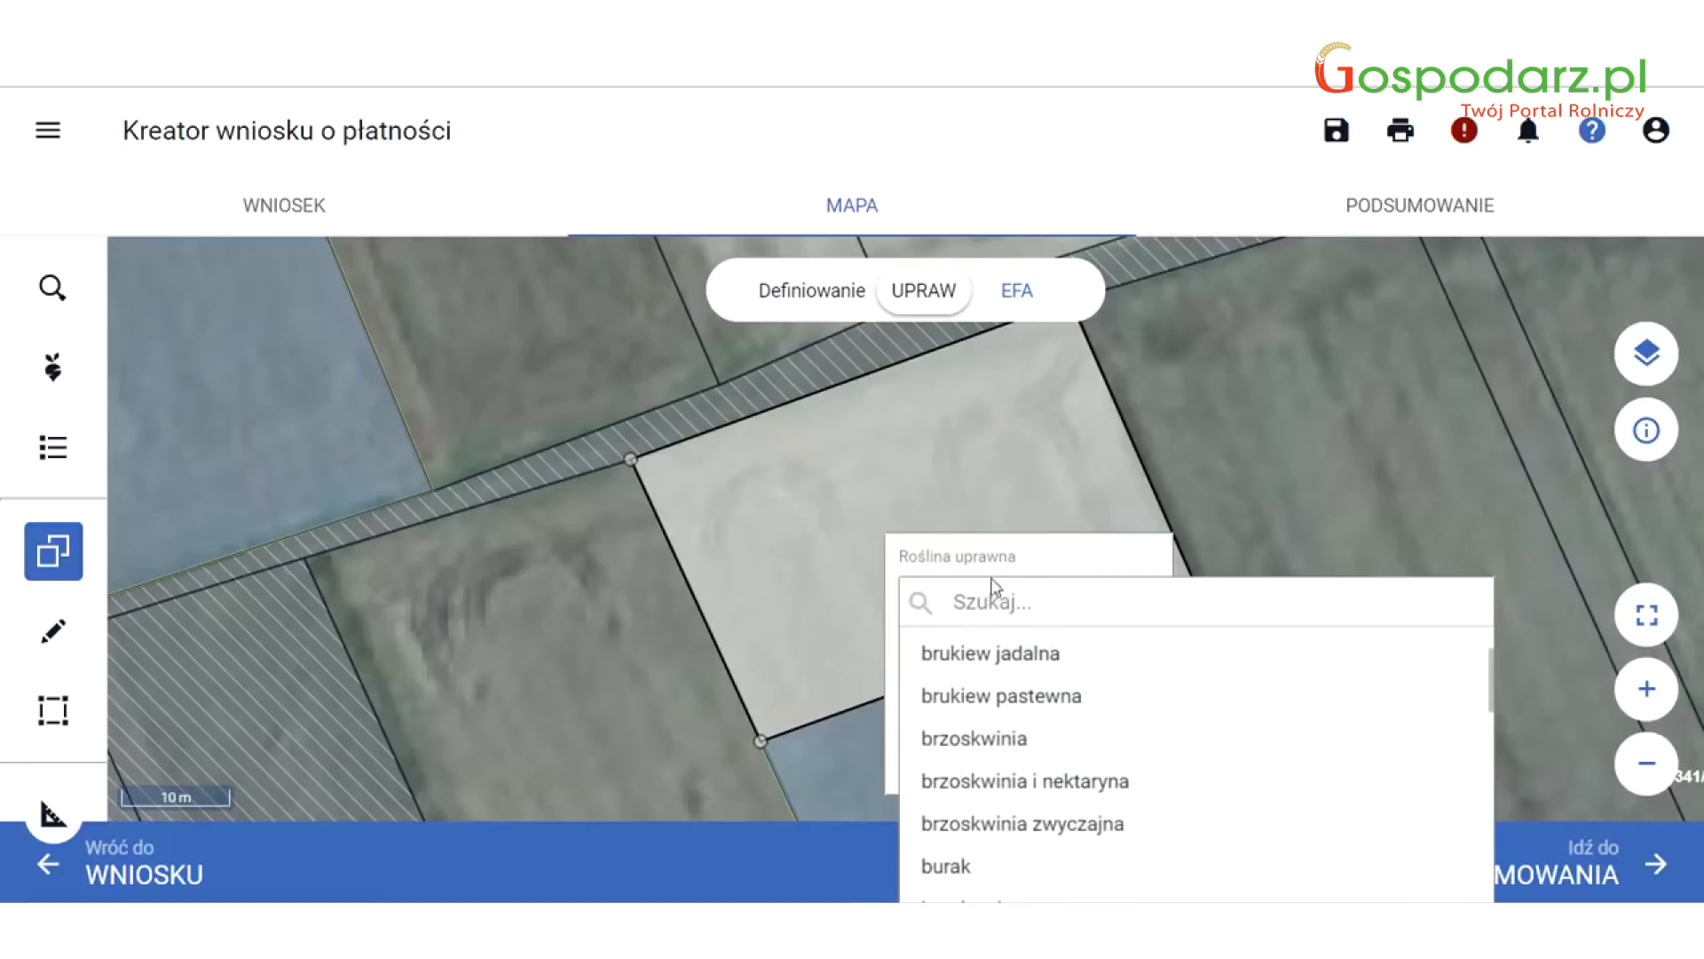
{"action": "left_click", "coordinate": [984, 604]}
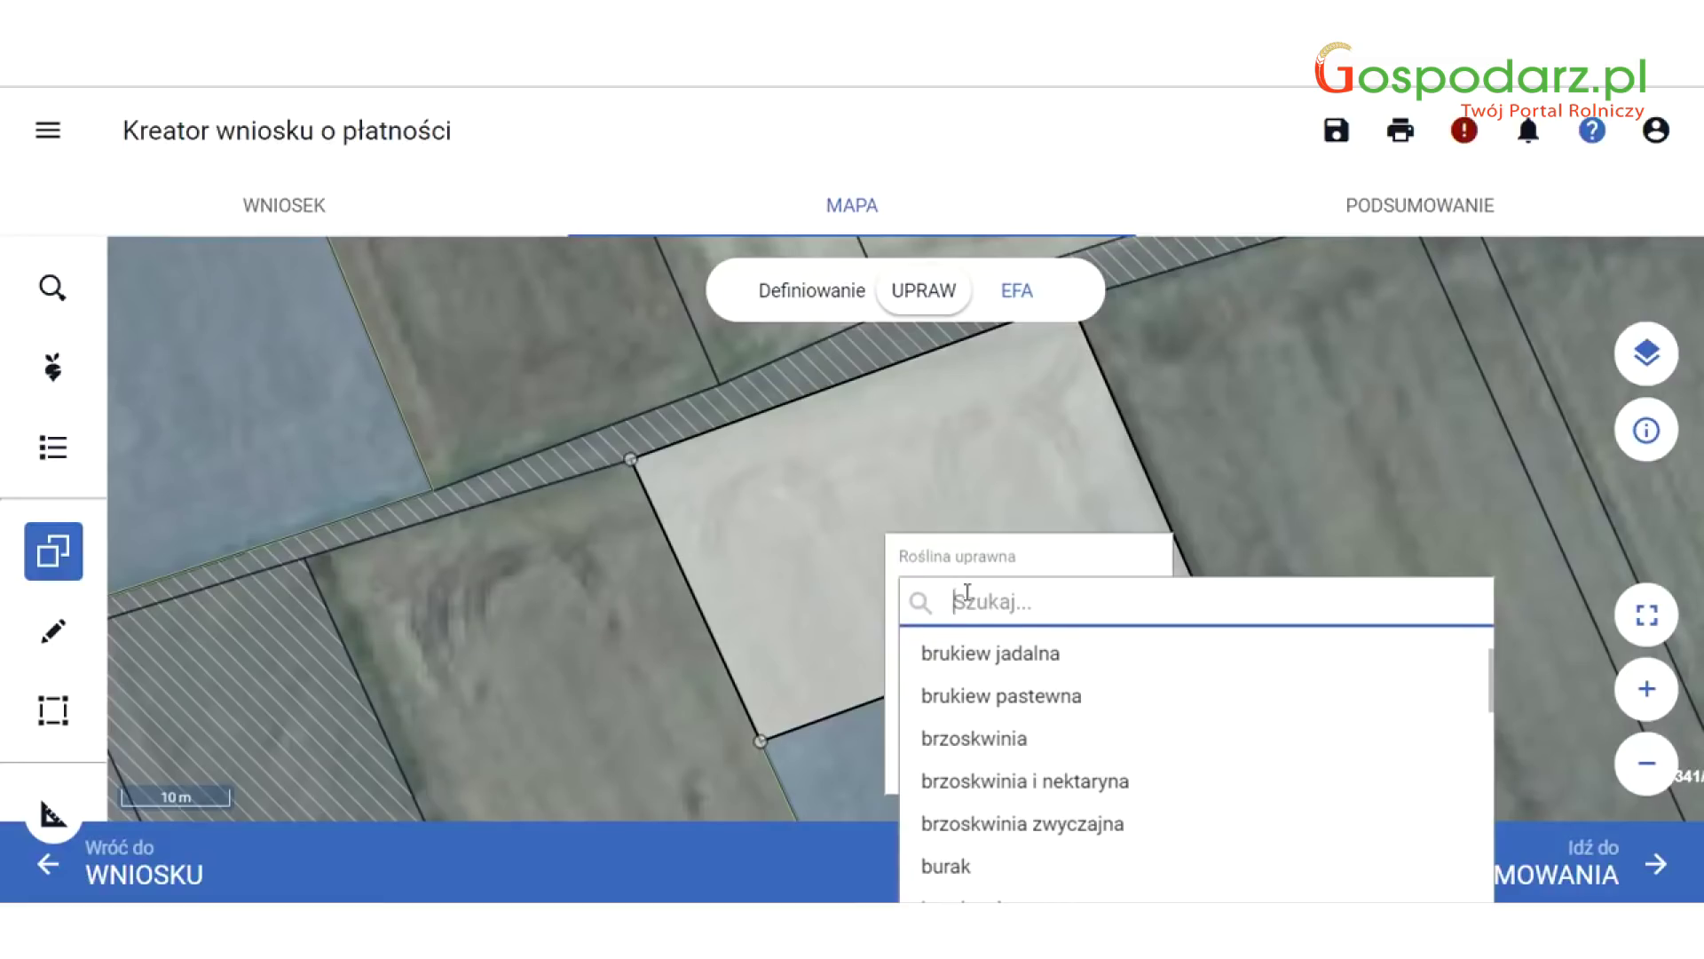
{"action": "type", "text": "bo"}
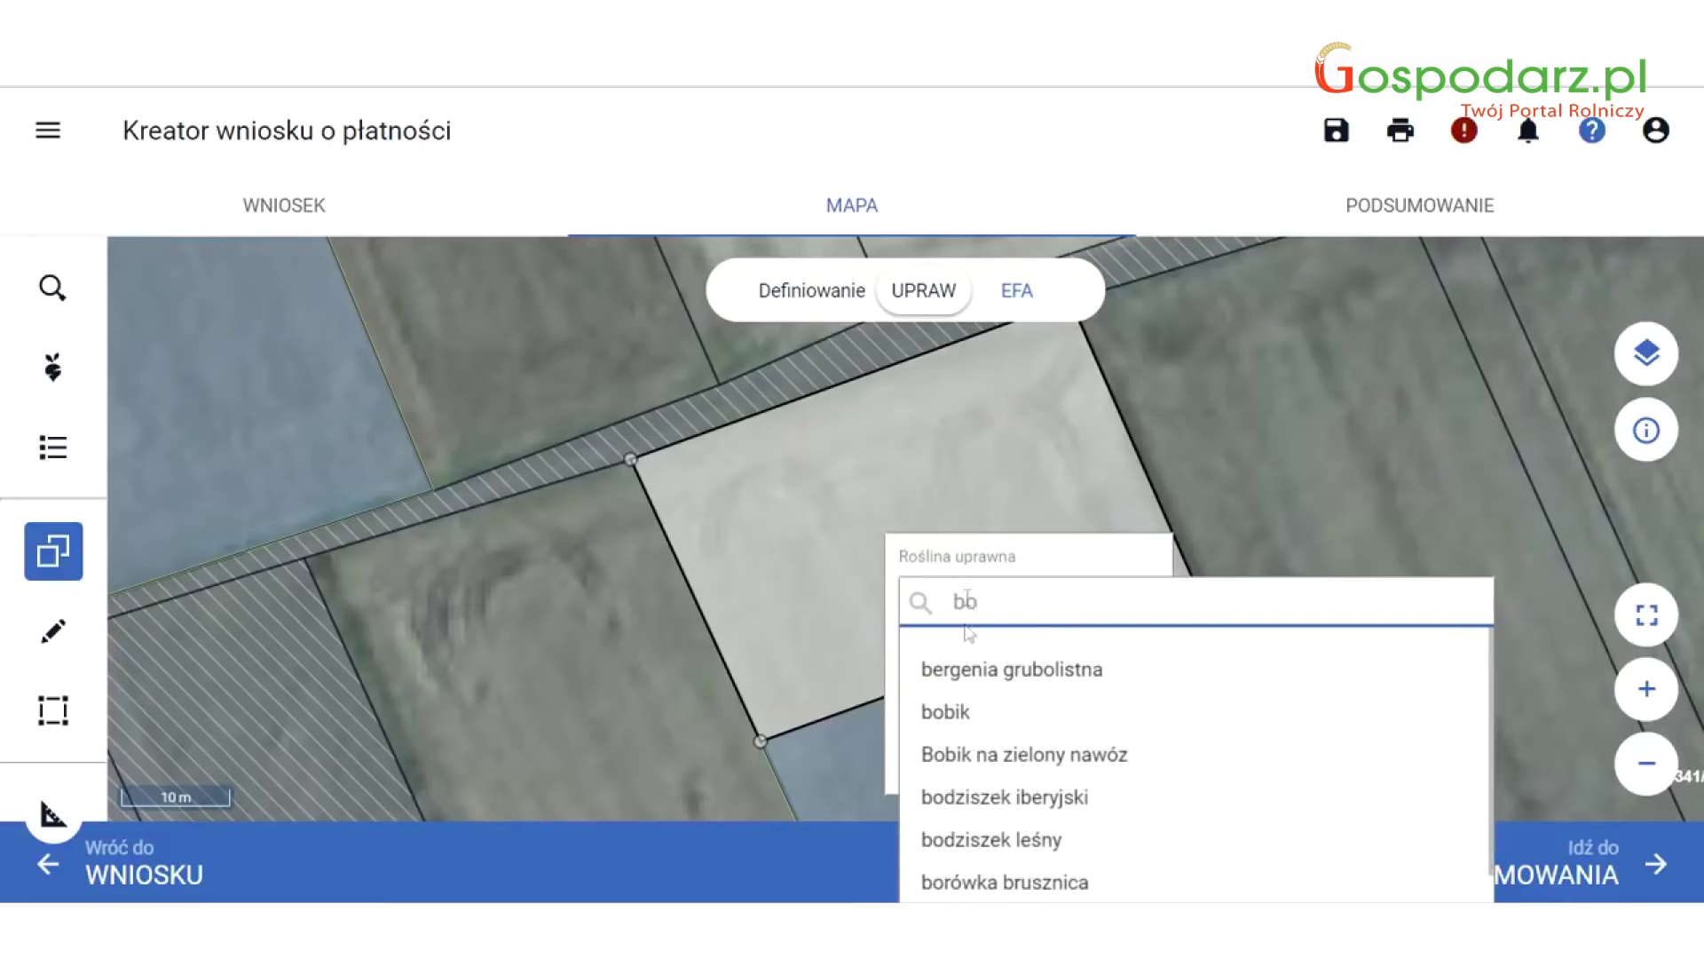
{"action": "left_click", "coordinate": [970, 717]}
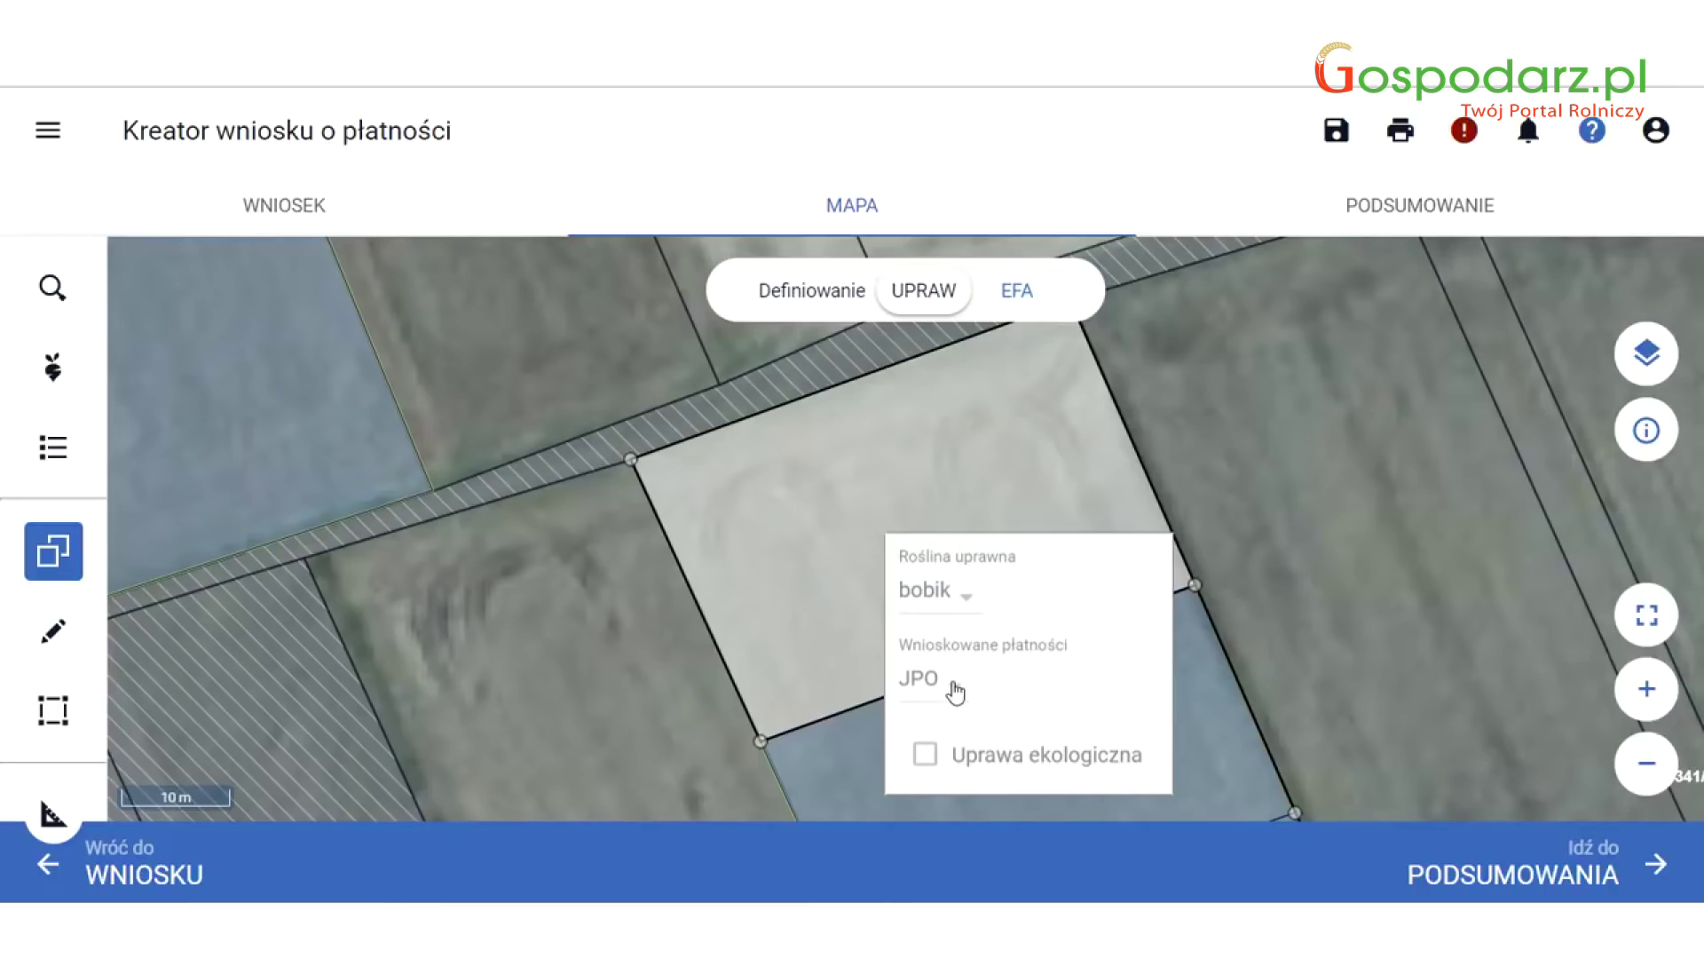
Select the JPO, ONW and P STR payments for the bobik area, check its details again, and deselect the area.
{"action": "left_click", "coordinate": [954, 692]}
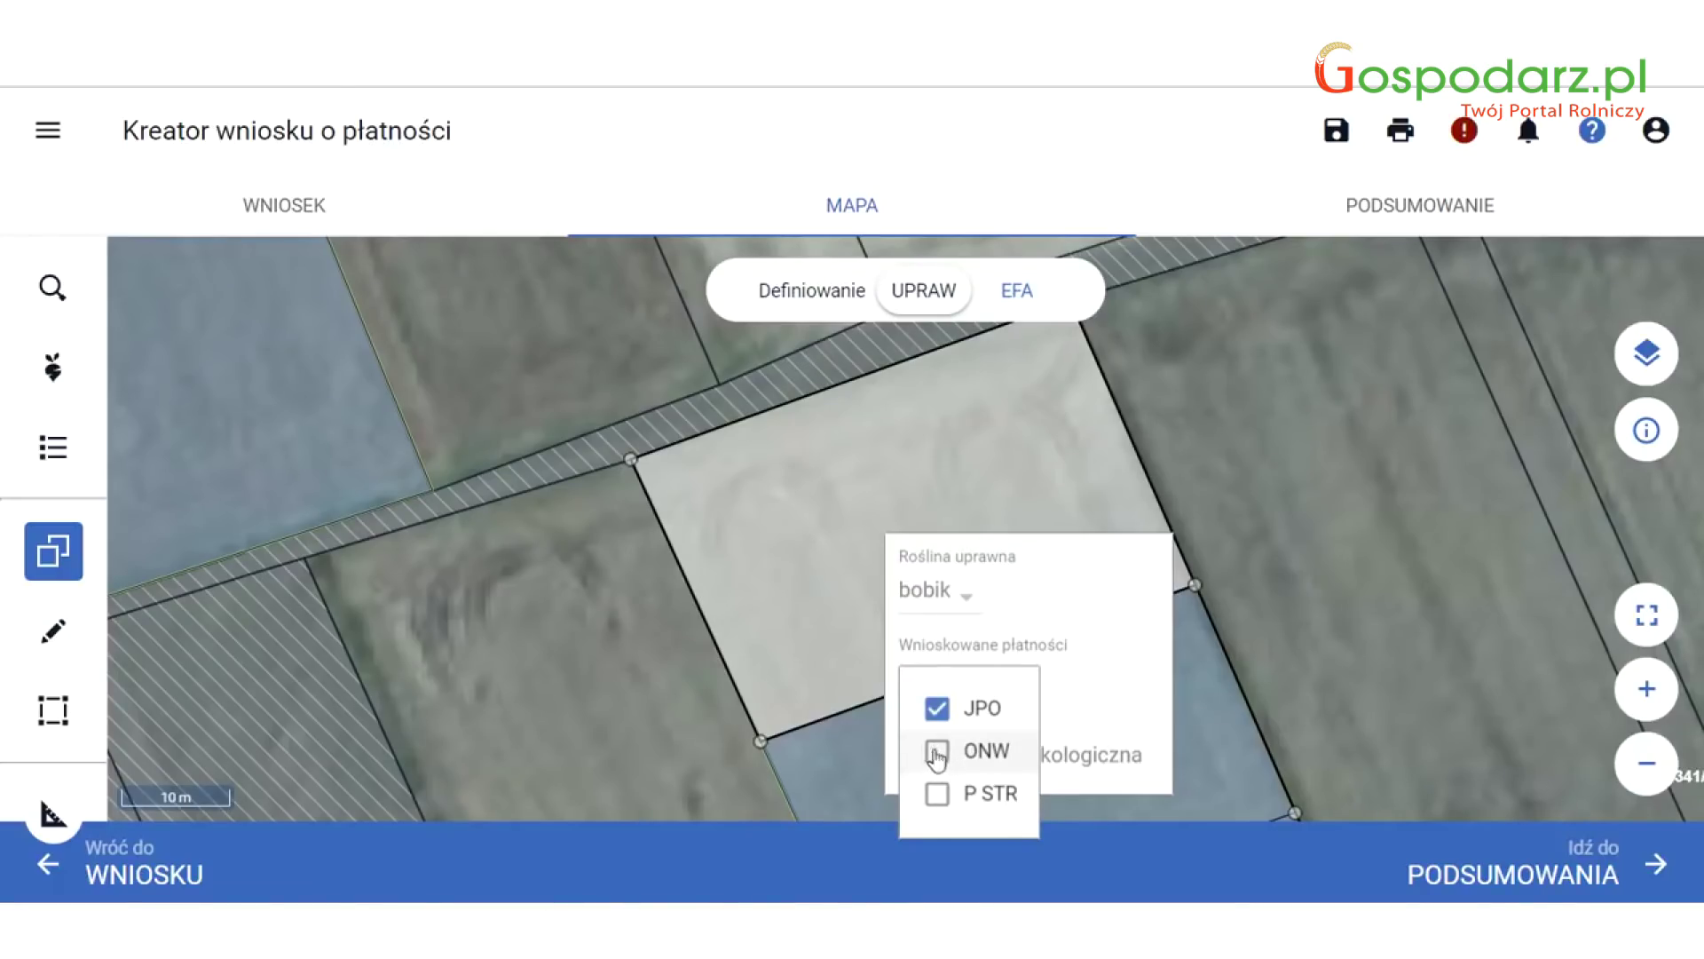
{"action": "left_click", "coordinate": [936, 715]}
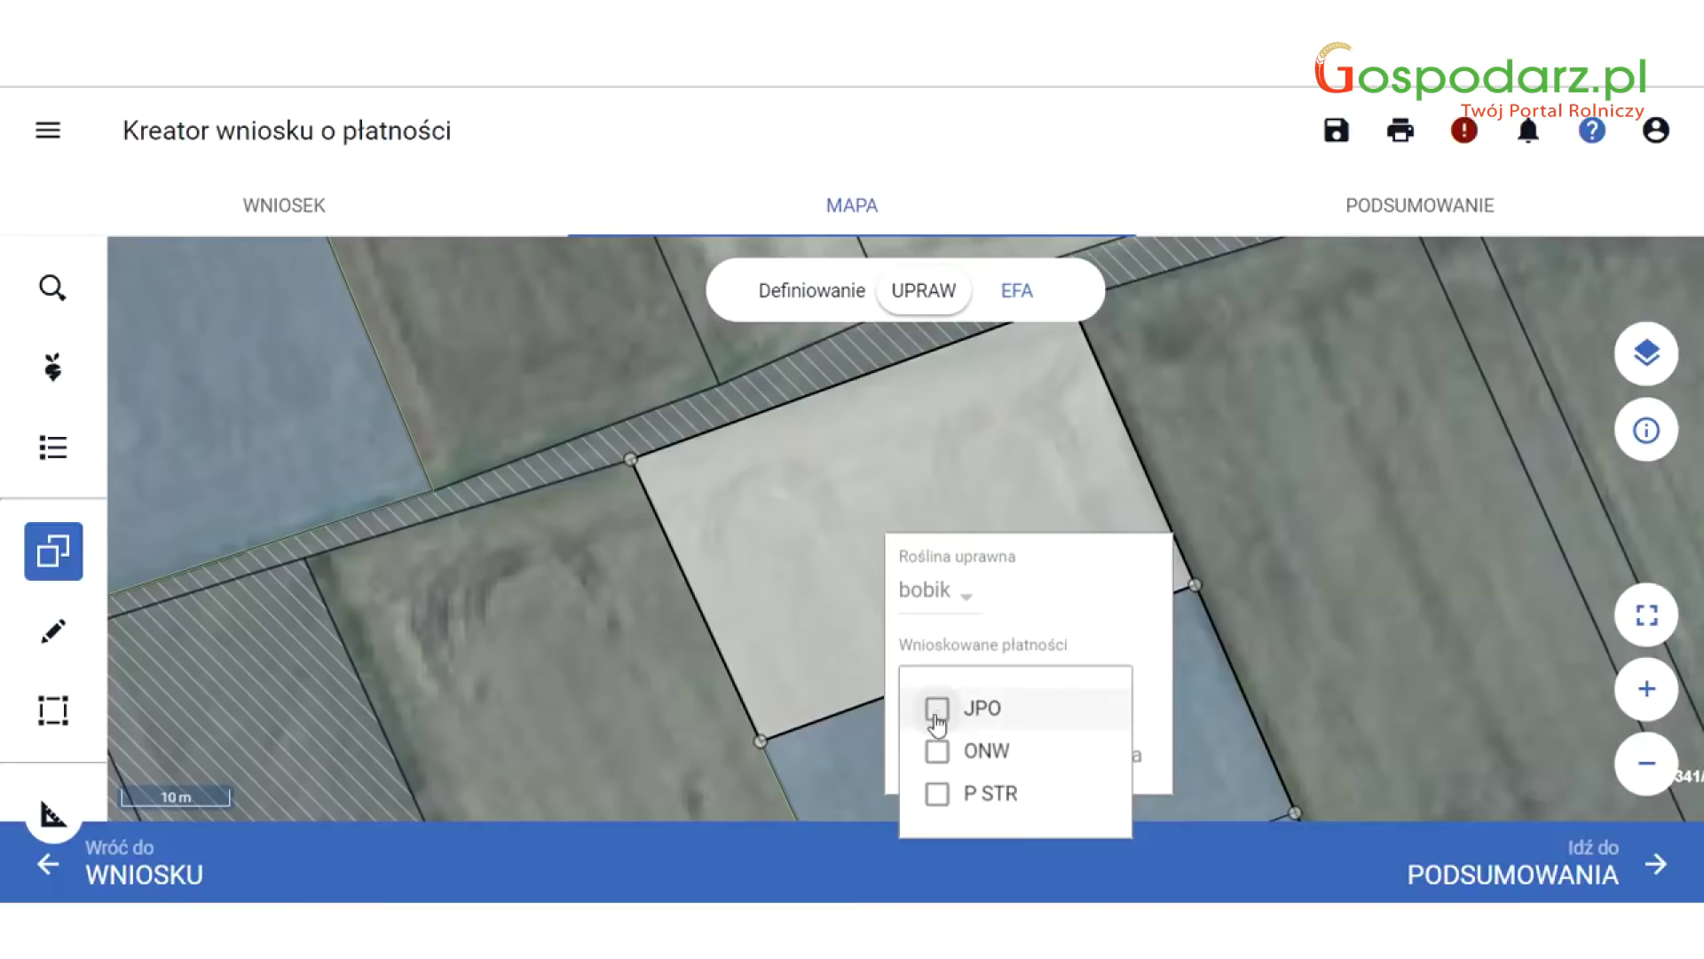
{"action": "left_click", "coordinate": [936, 714]}
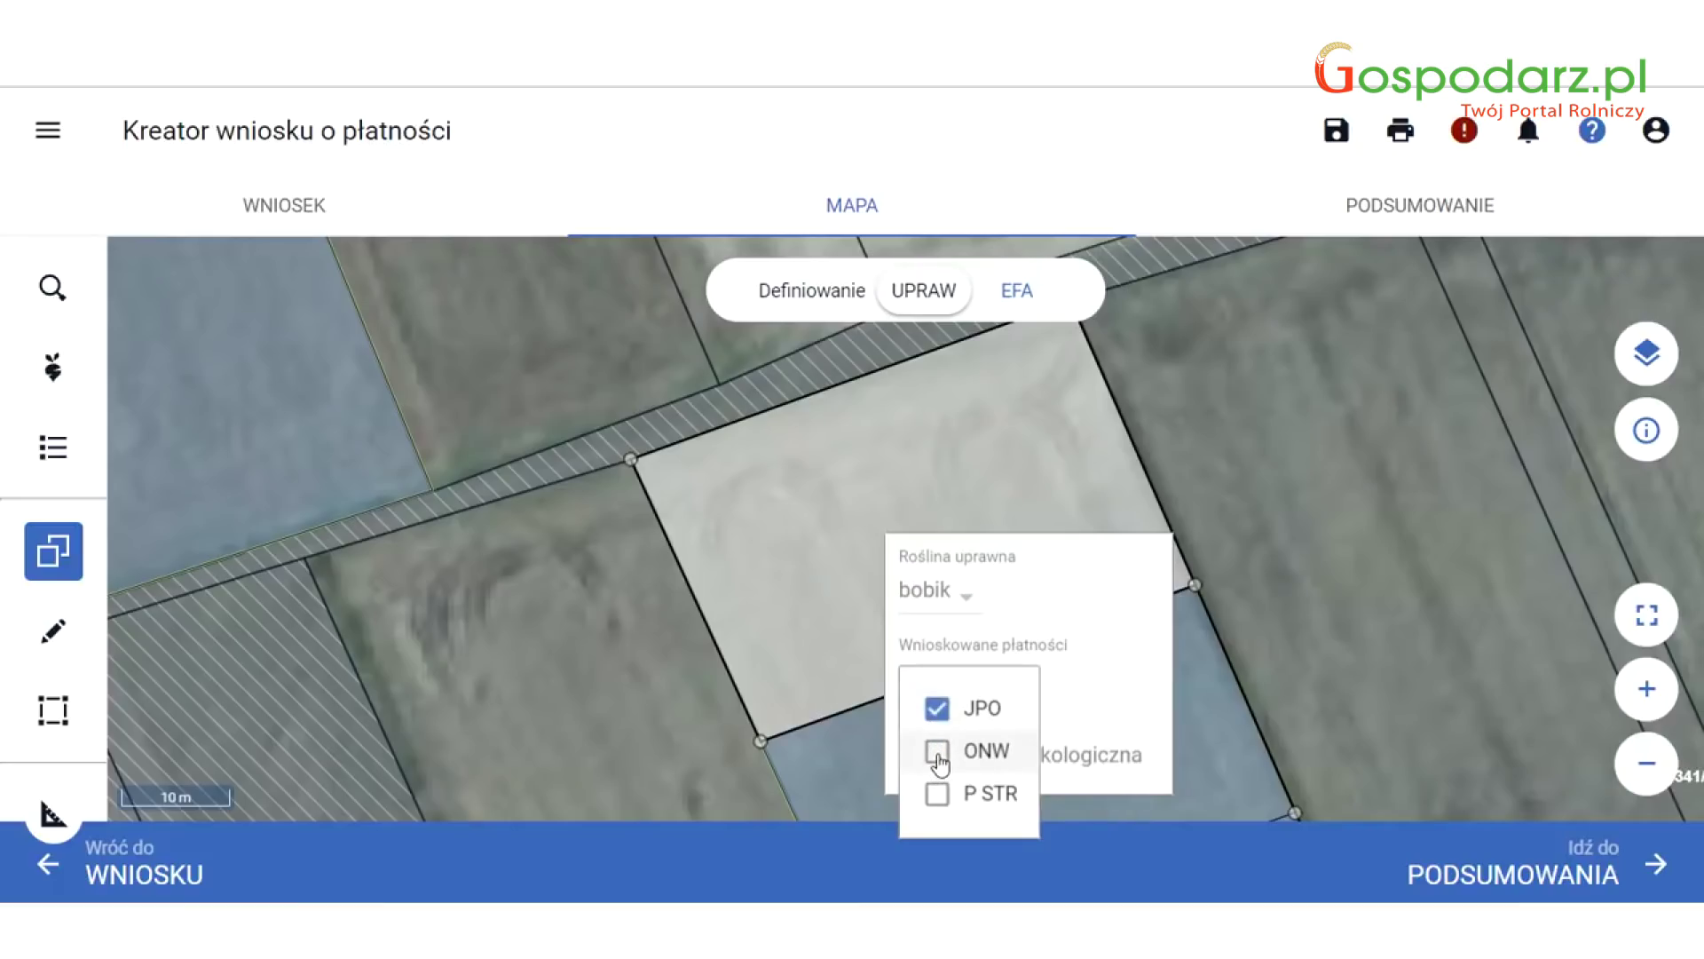
{"action": "left_click", "coordinate": [939, 756]}
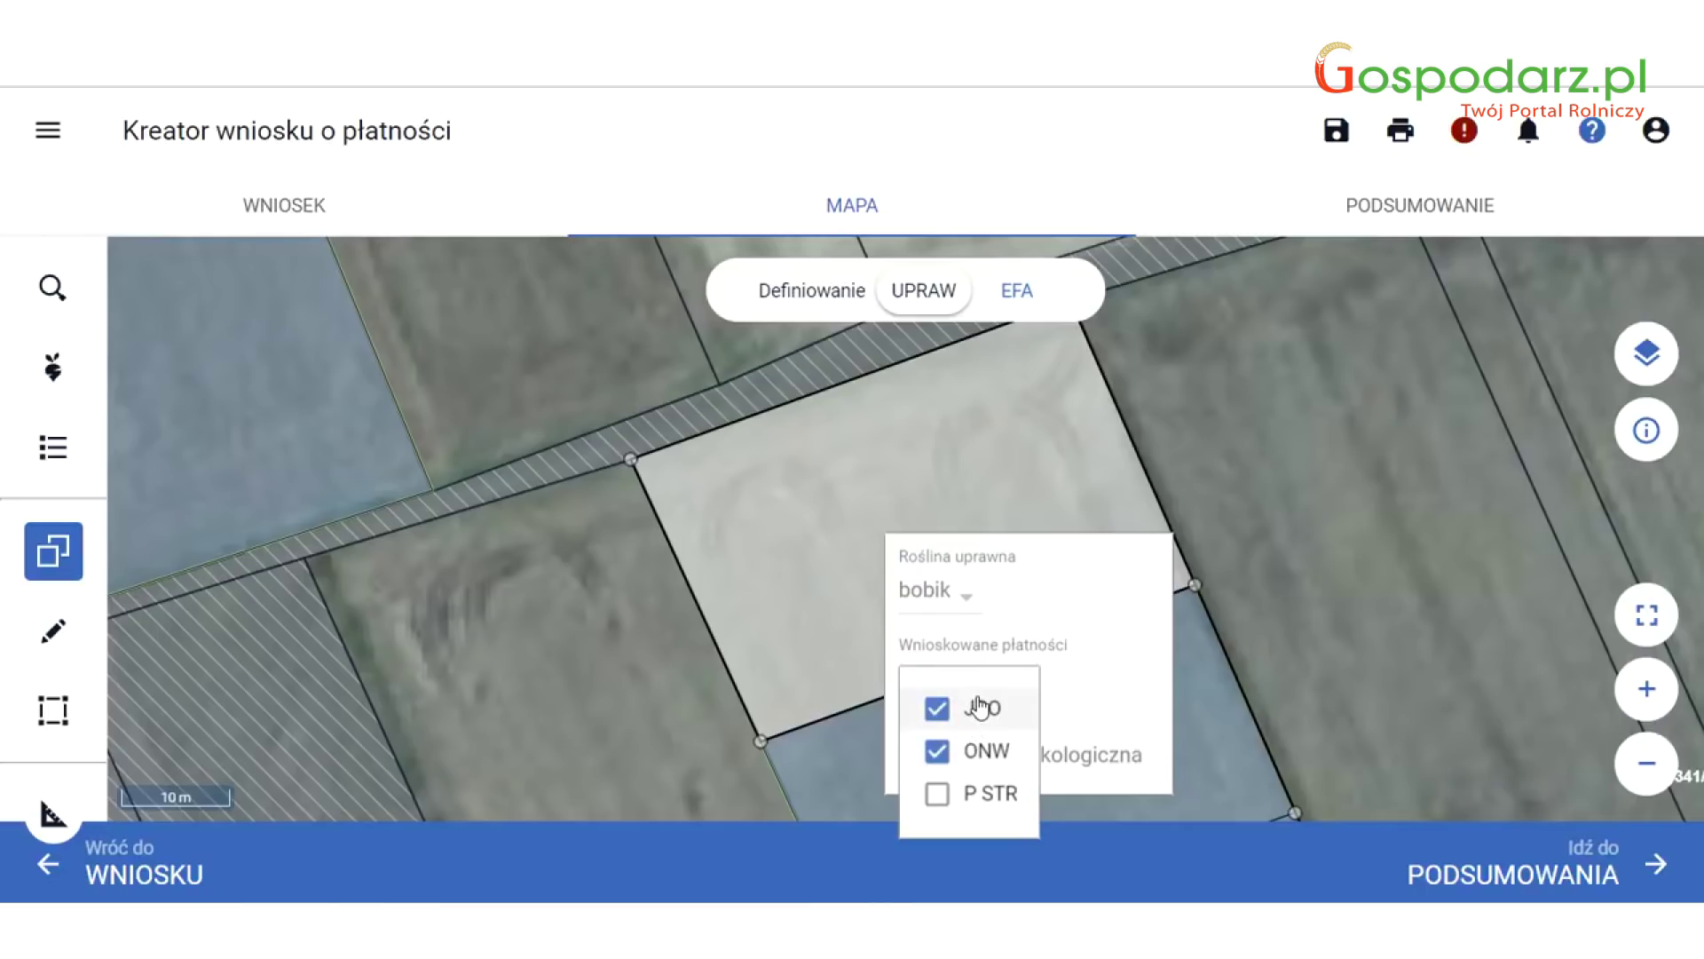
{"action": "left_click", "coordinate": [938, 799]}
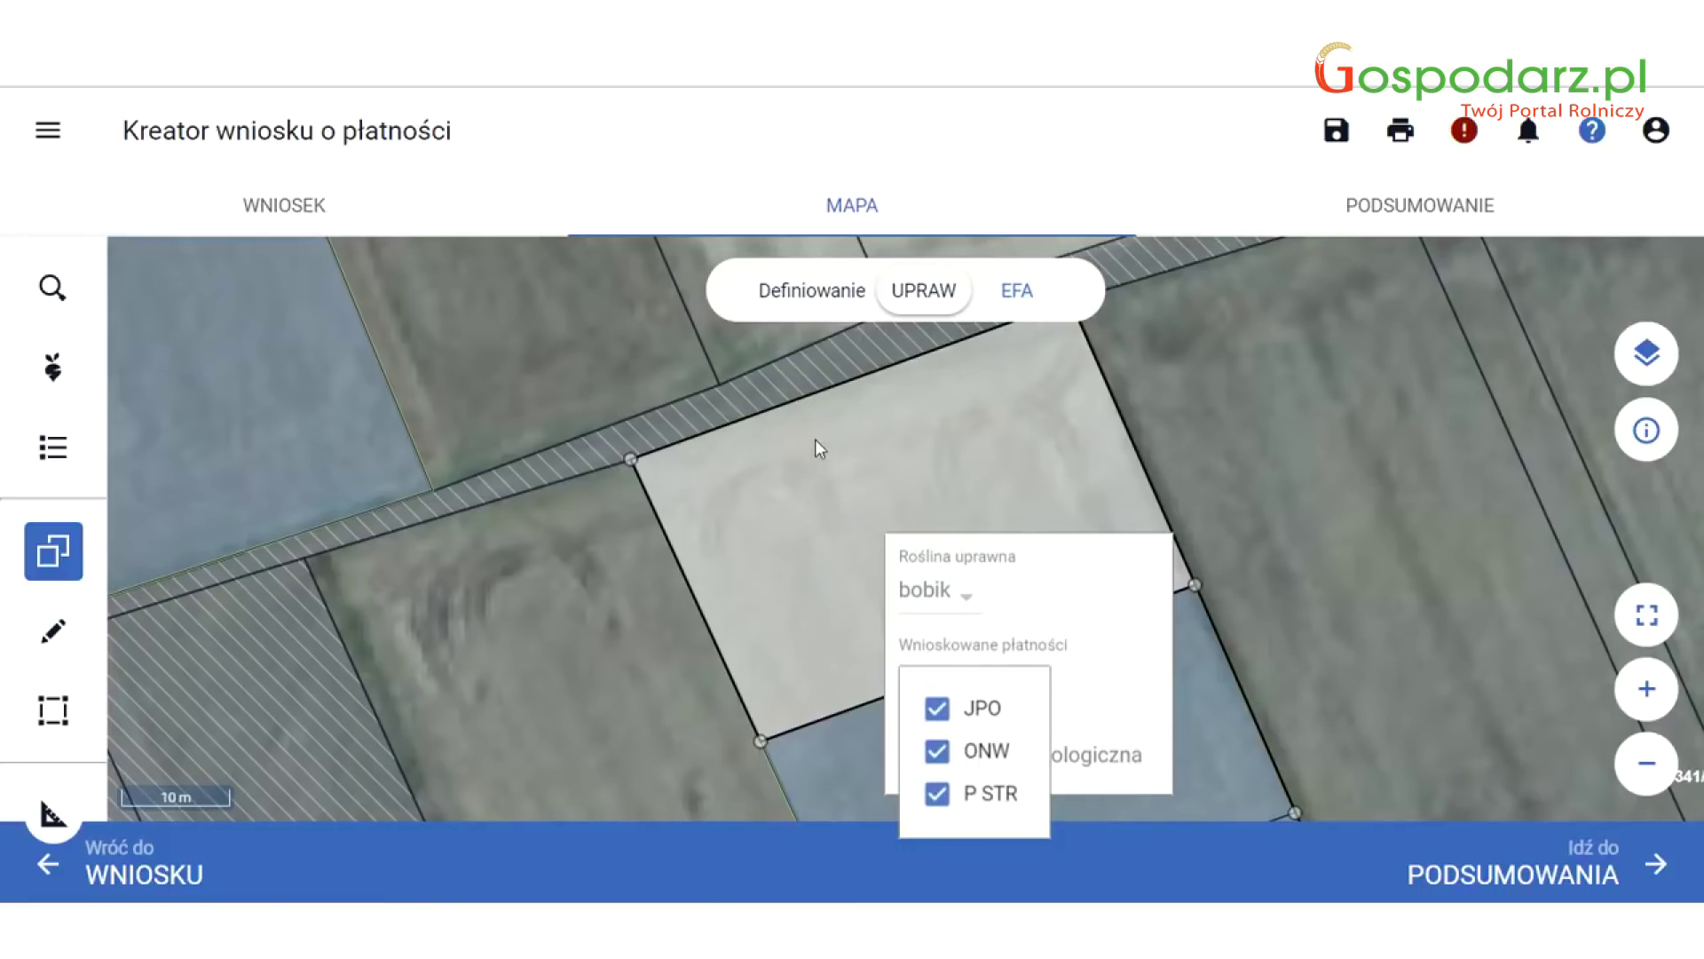
{"action": "left_click", "coordinate": [761, 384]}
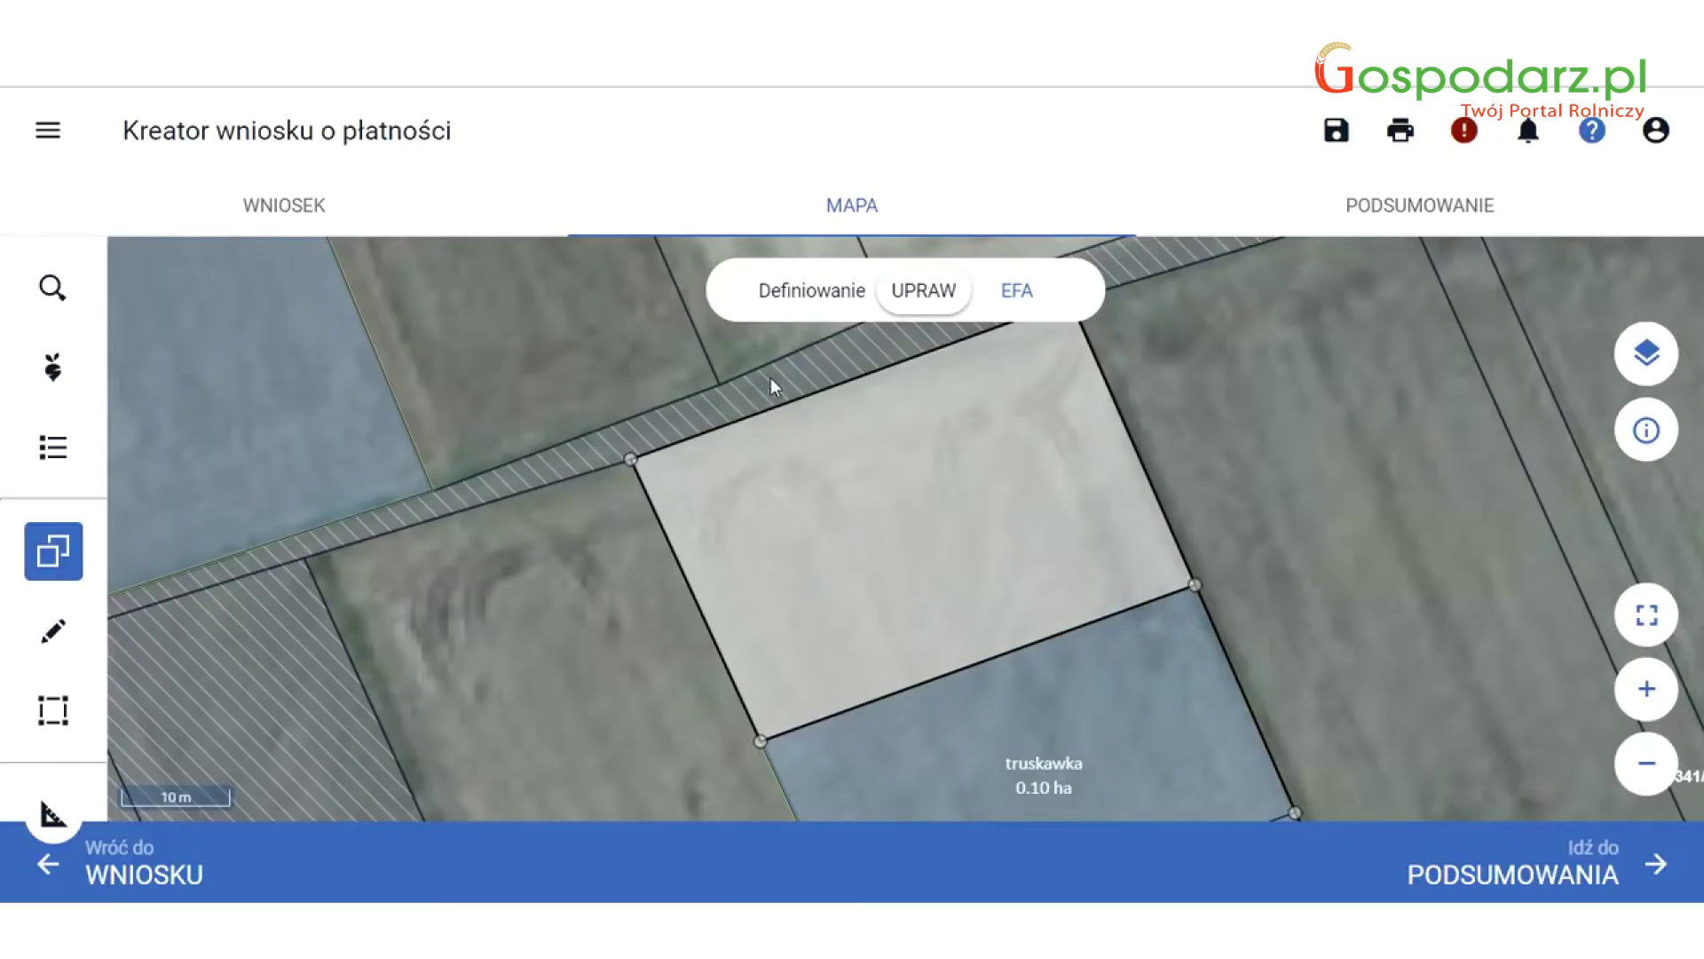
{"action": "left_click", "coordinate": [848, 541]}
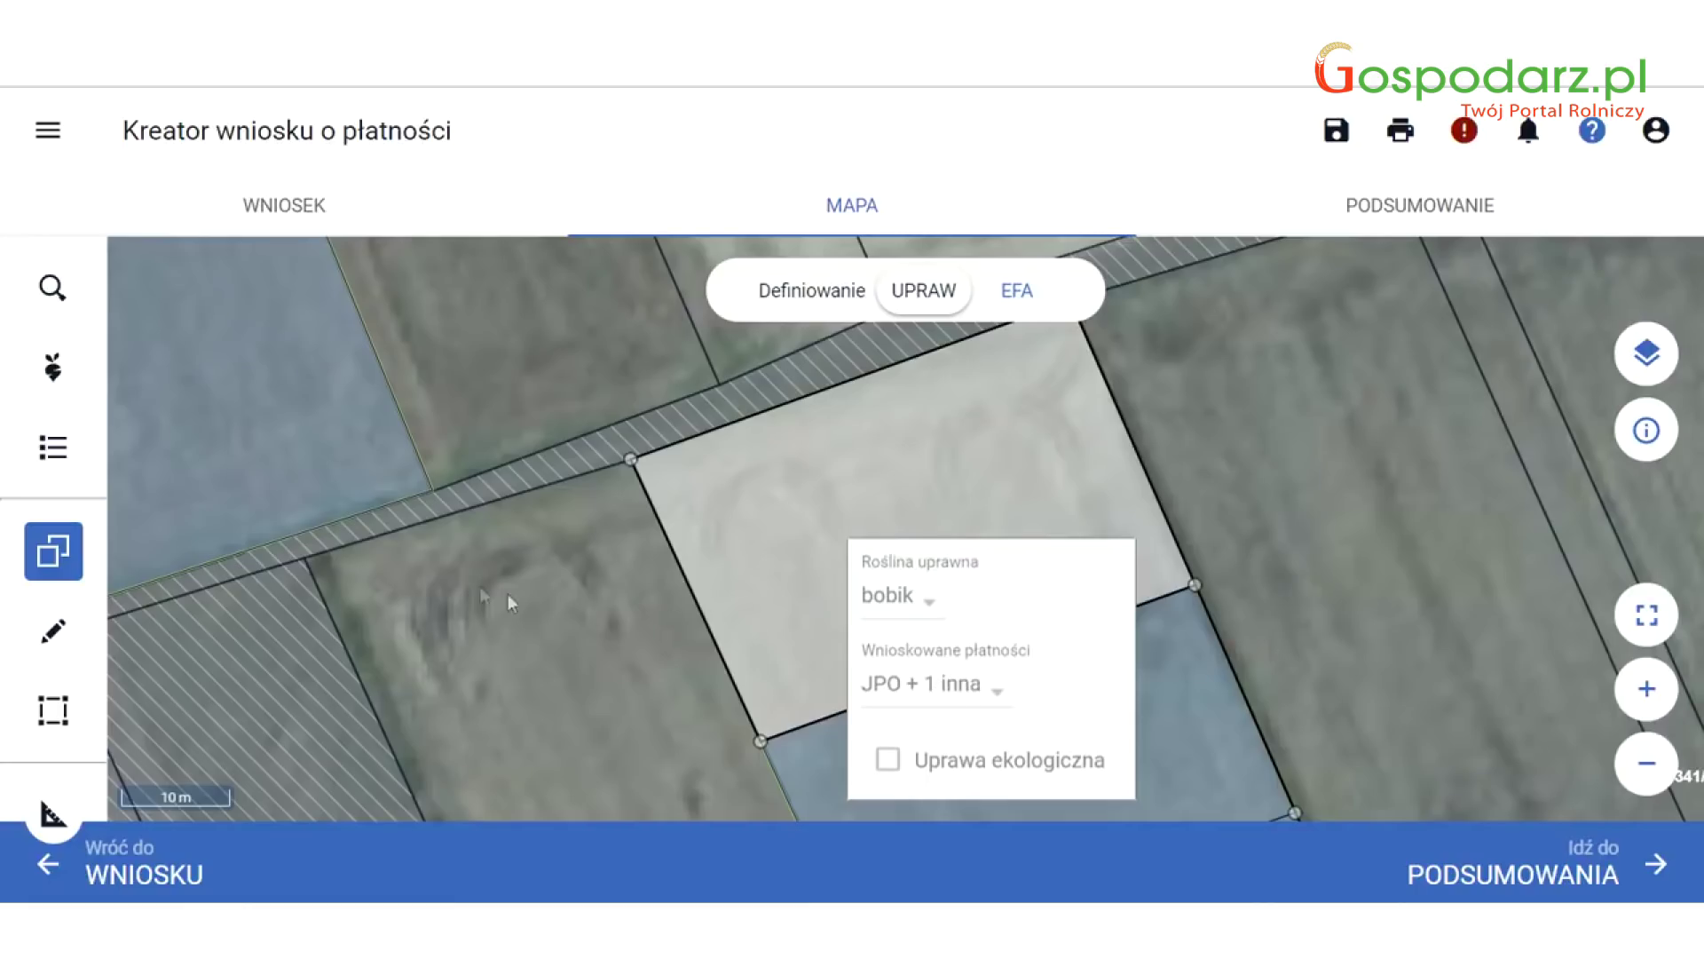
{"action": "left_click", "coordinate": [436, 642]}
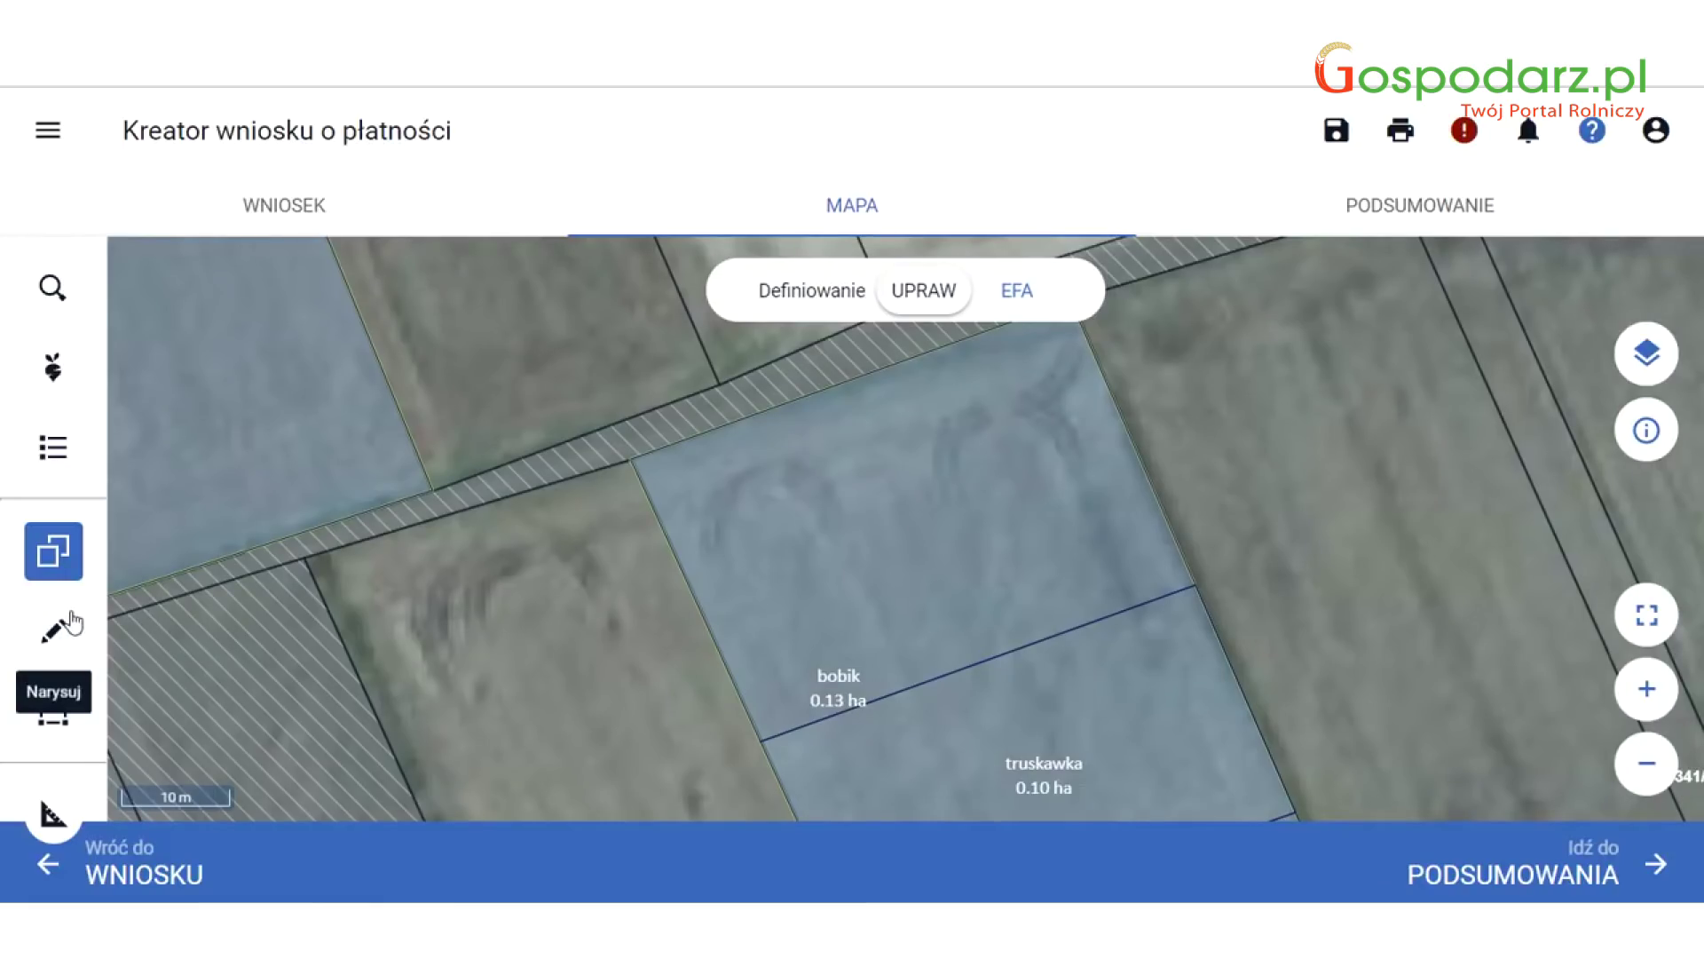
Use Rysowanie uprawy to draw a four-cornered crop area of about 0.40 ha covering the whole of parcel 341/1.
{"action": "left_click", "coordinate": [54, 631]}
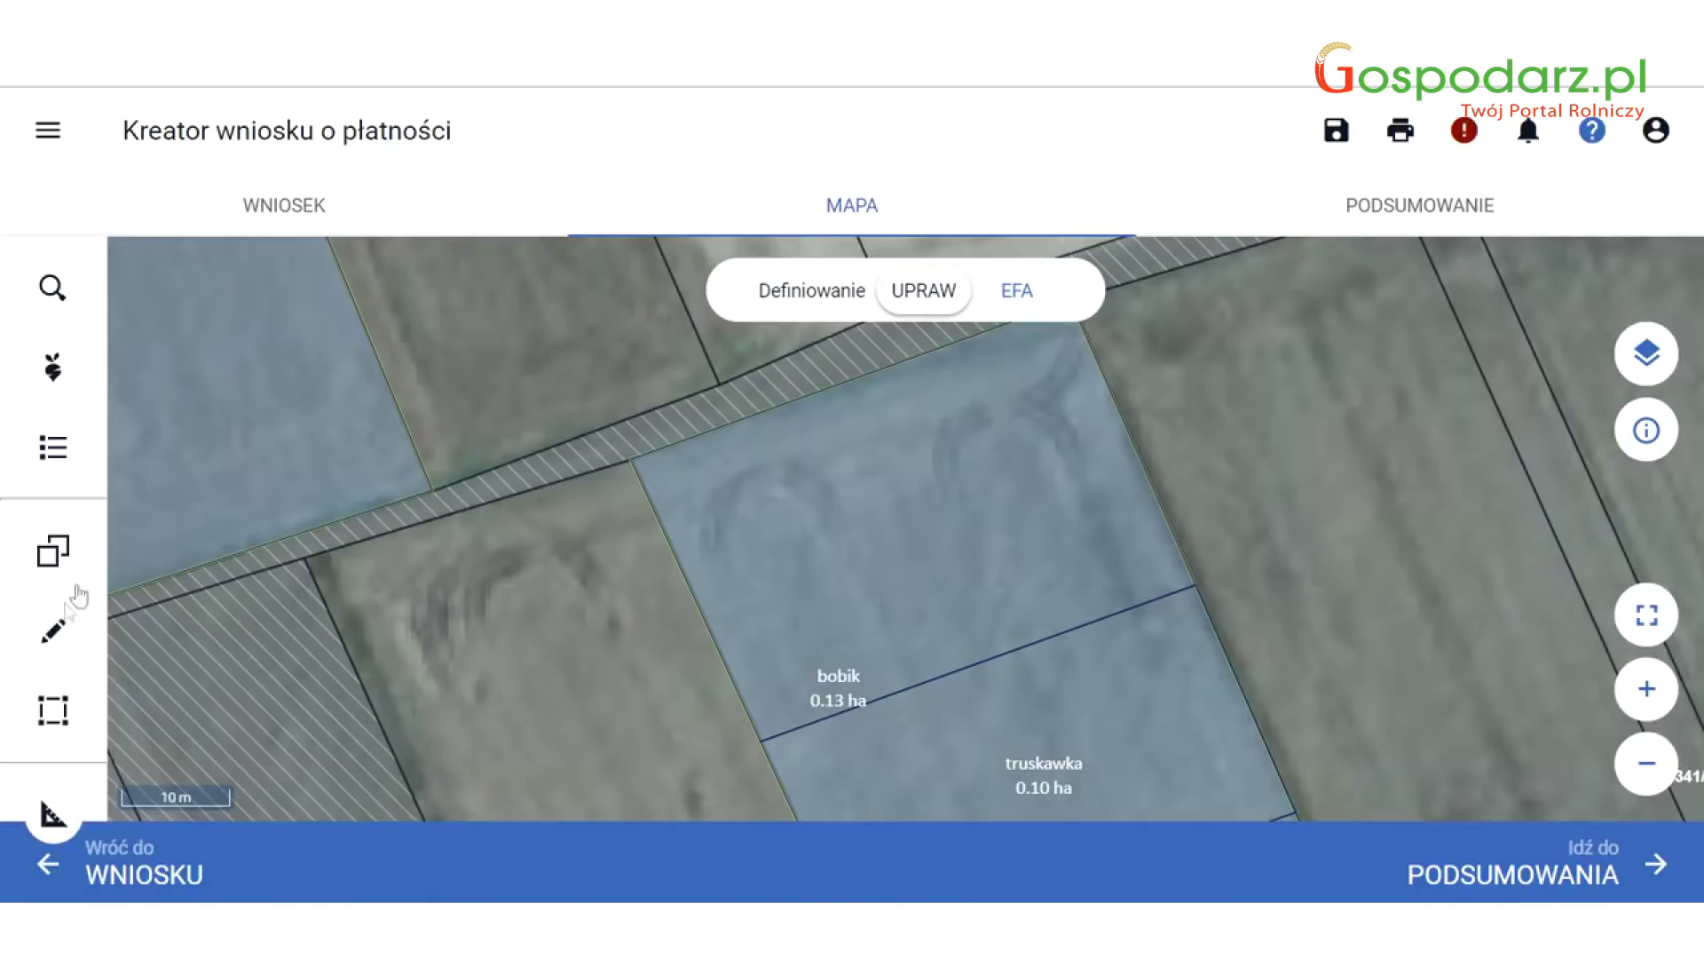
{"action": "scroll", "coordinate": [1256, 655], "scroll_direction": "down", "scroll_amount": 1}
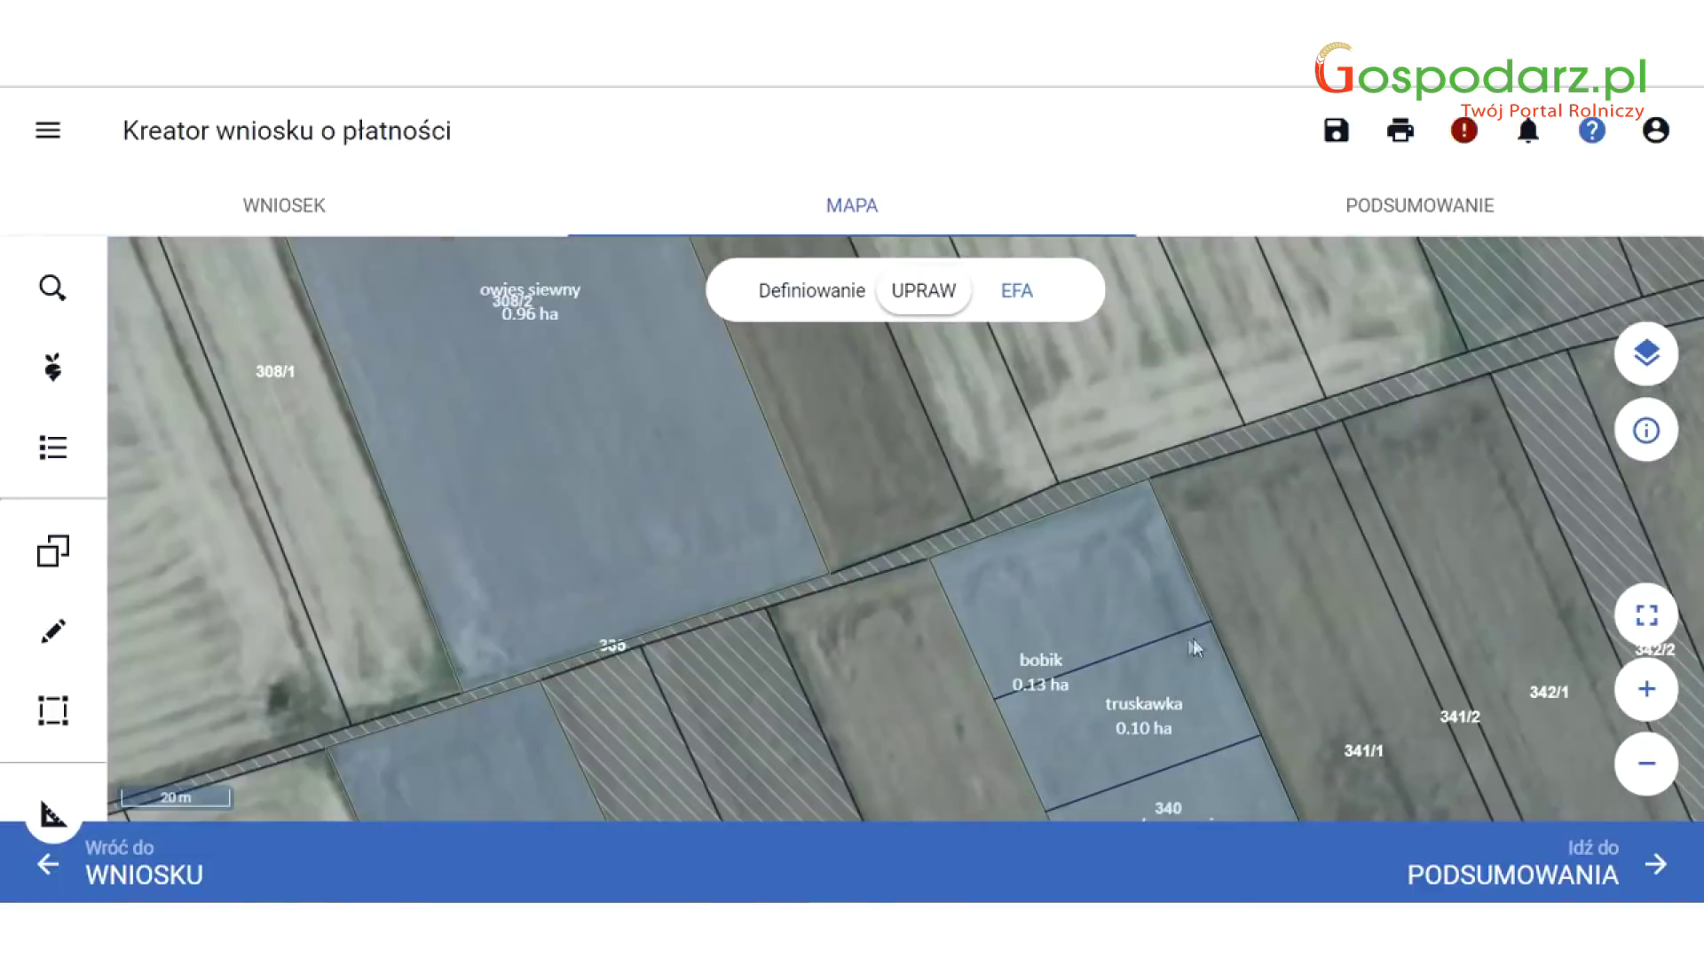
{"action": "left_click_drag", "start_coordinate": [888, 658], "coordinate": [750, 319]}
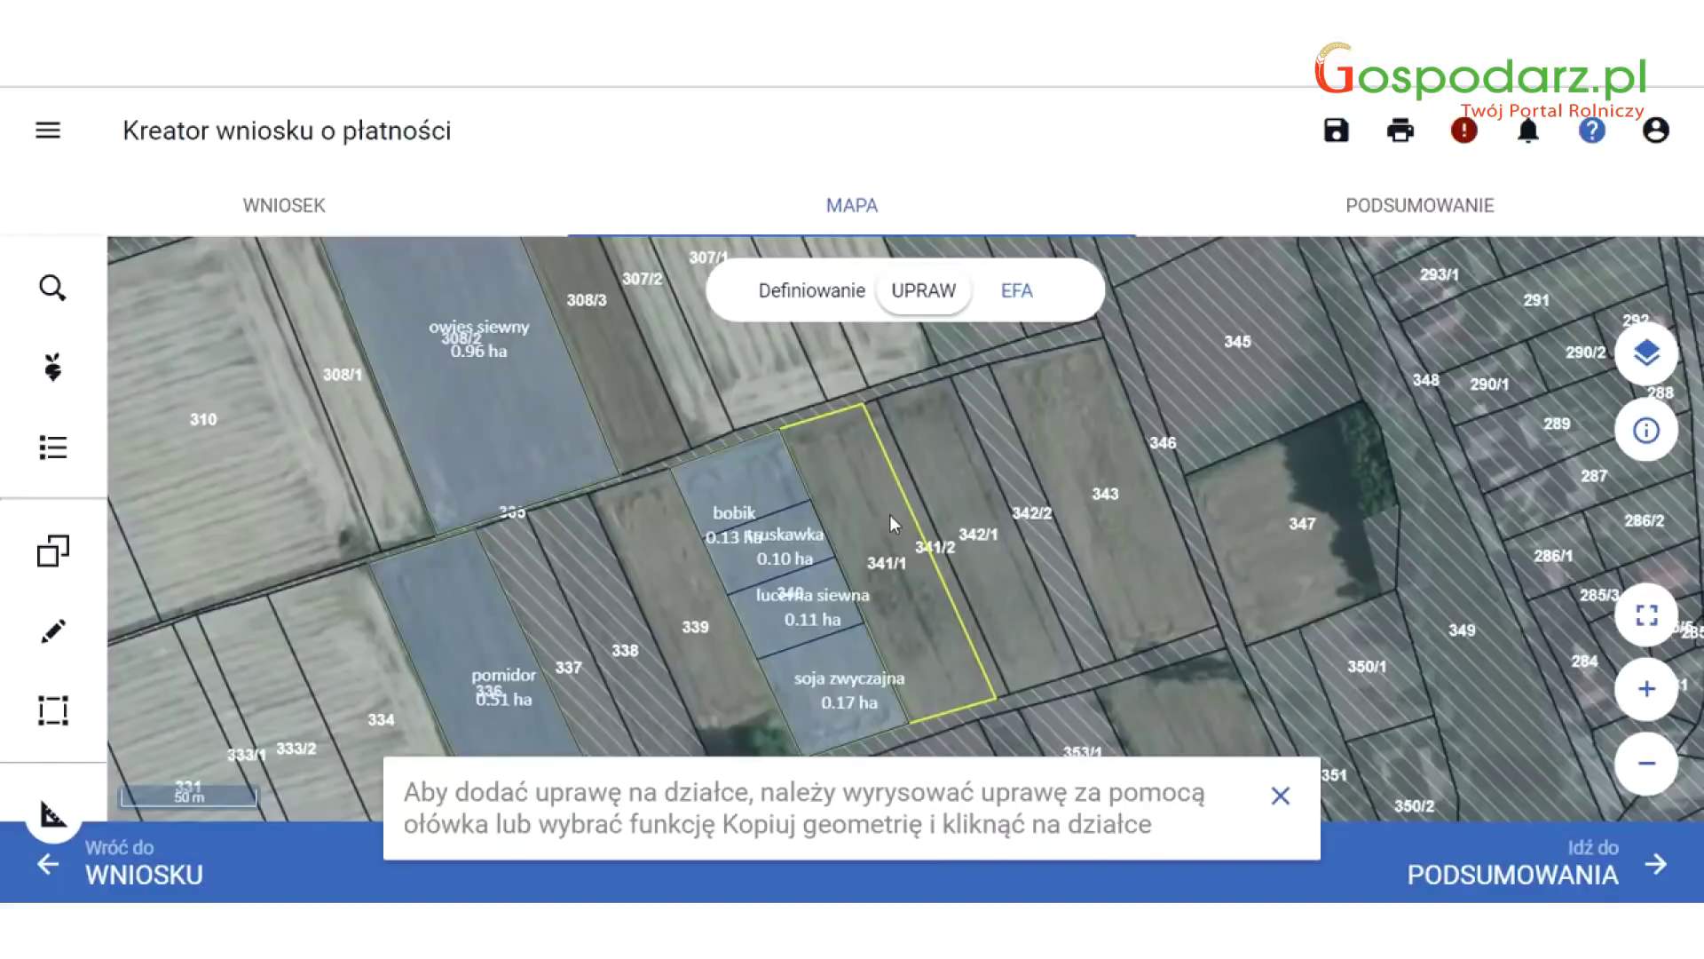
{"action": "scroll", "coordinate": [889, 515], "scroll_direction": "up", "scroll_amount": 2}
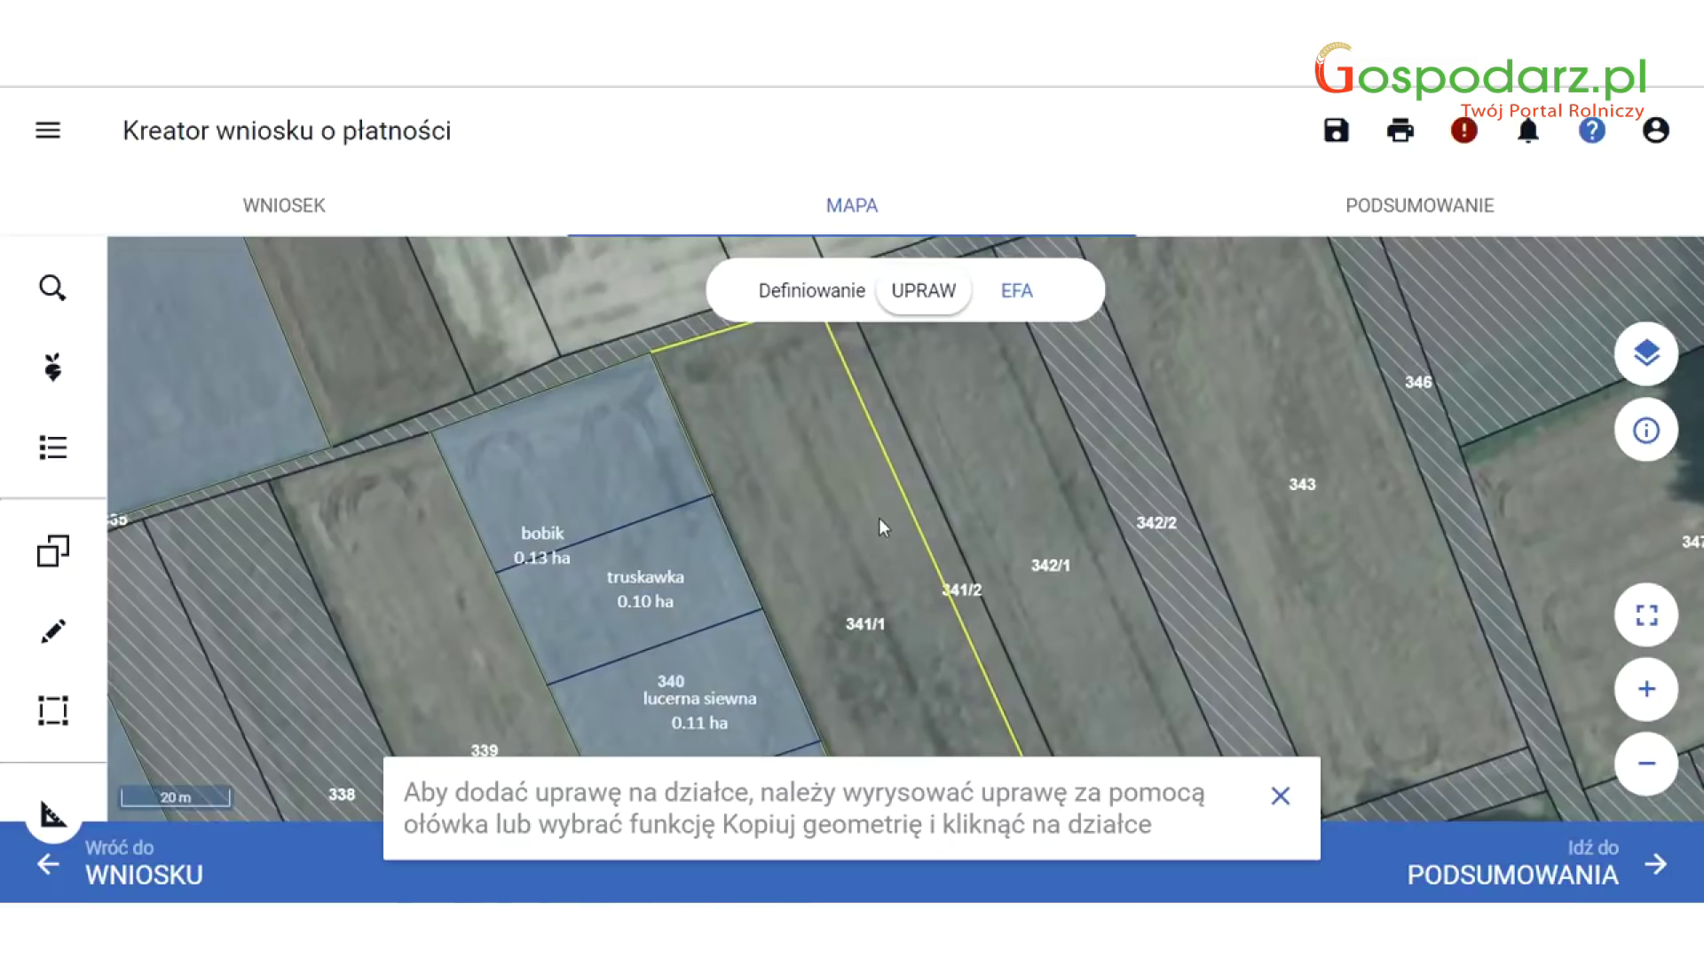
{"action": "scroll", "coordinate": [880, 519], "scroll_direction": "down", "scroll_amount": 2}
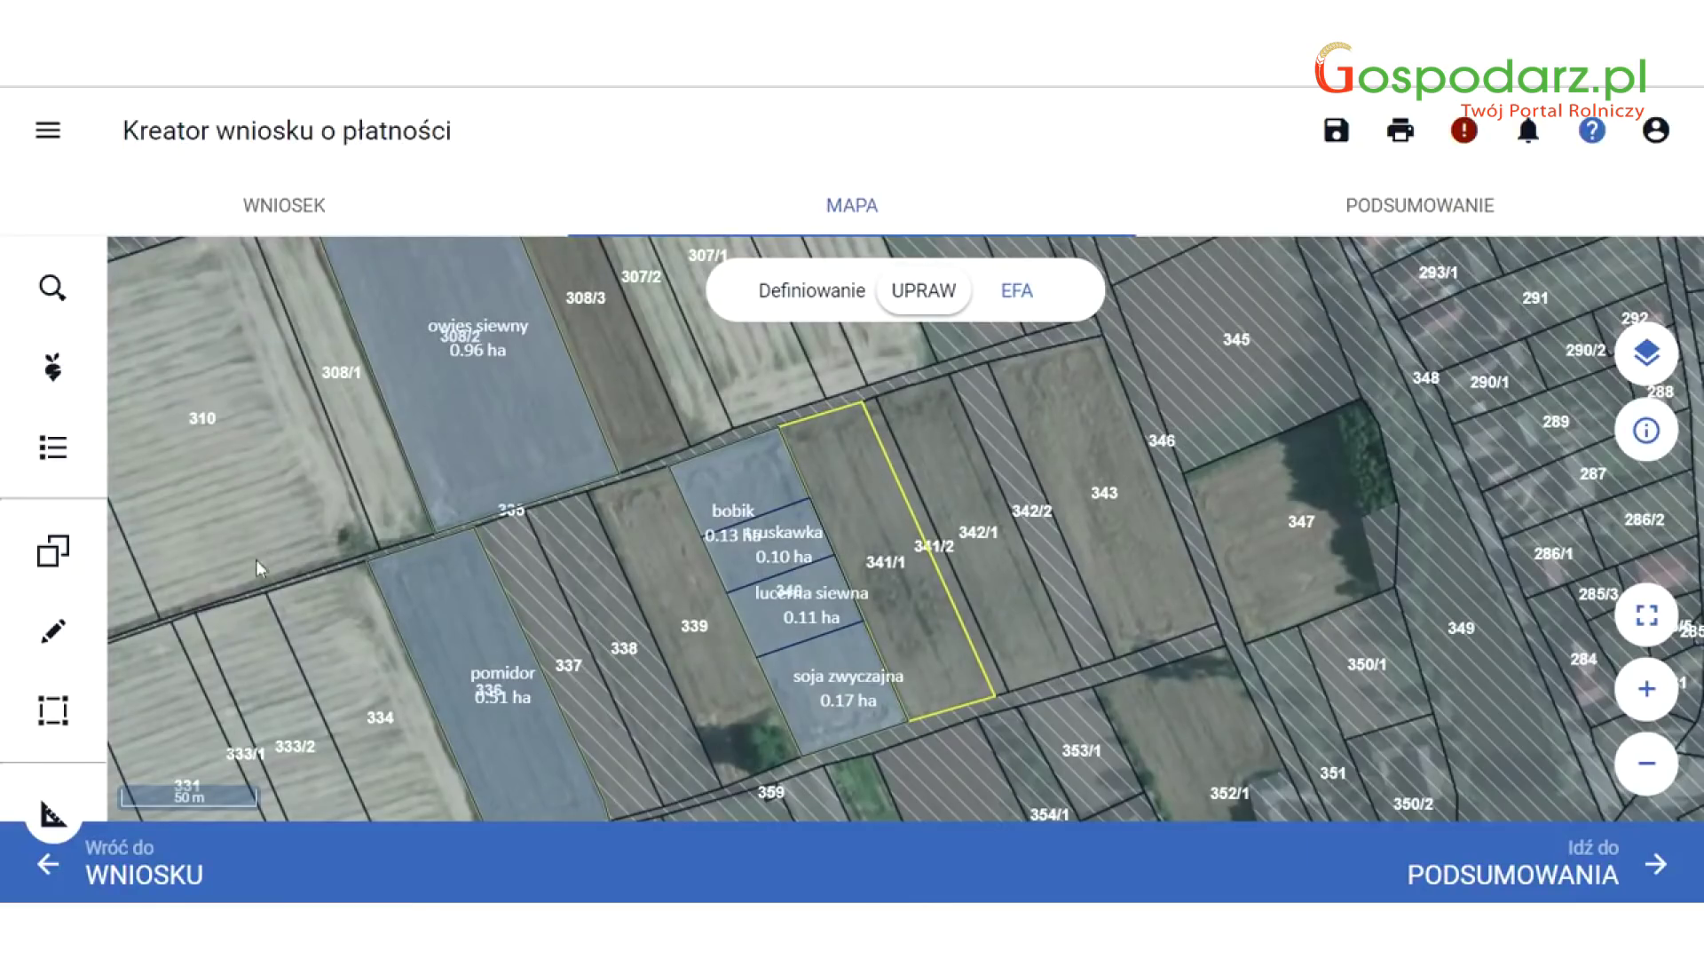
{"action": "left_click", "coordinate": [60, 641]}
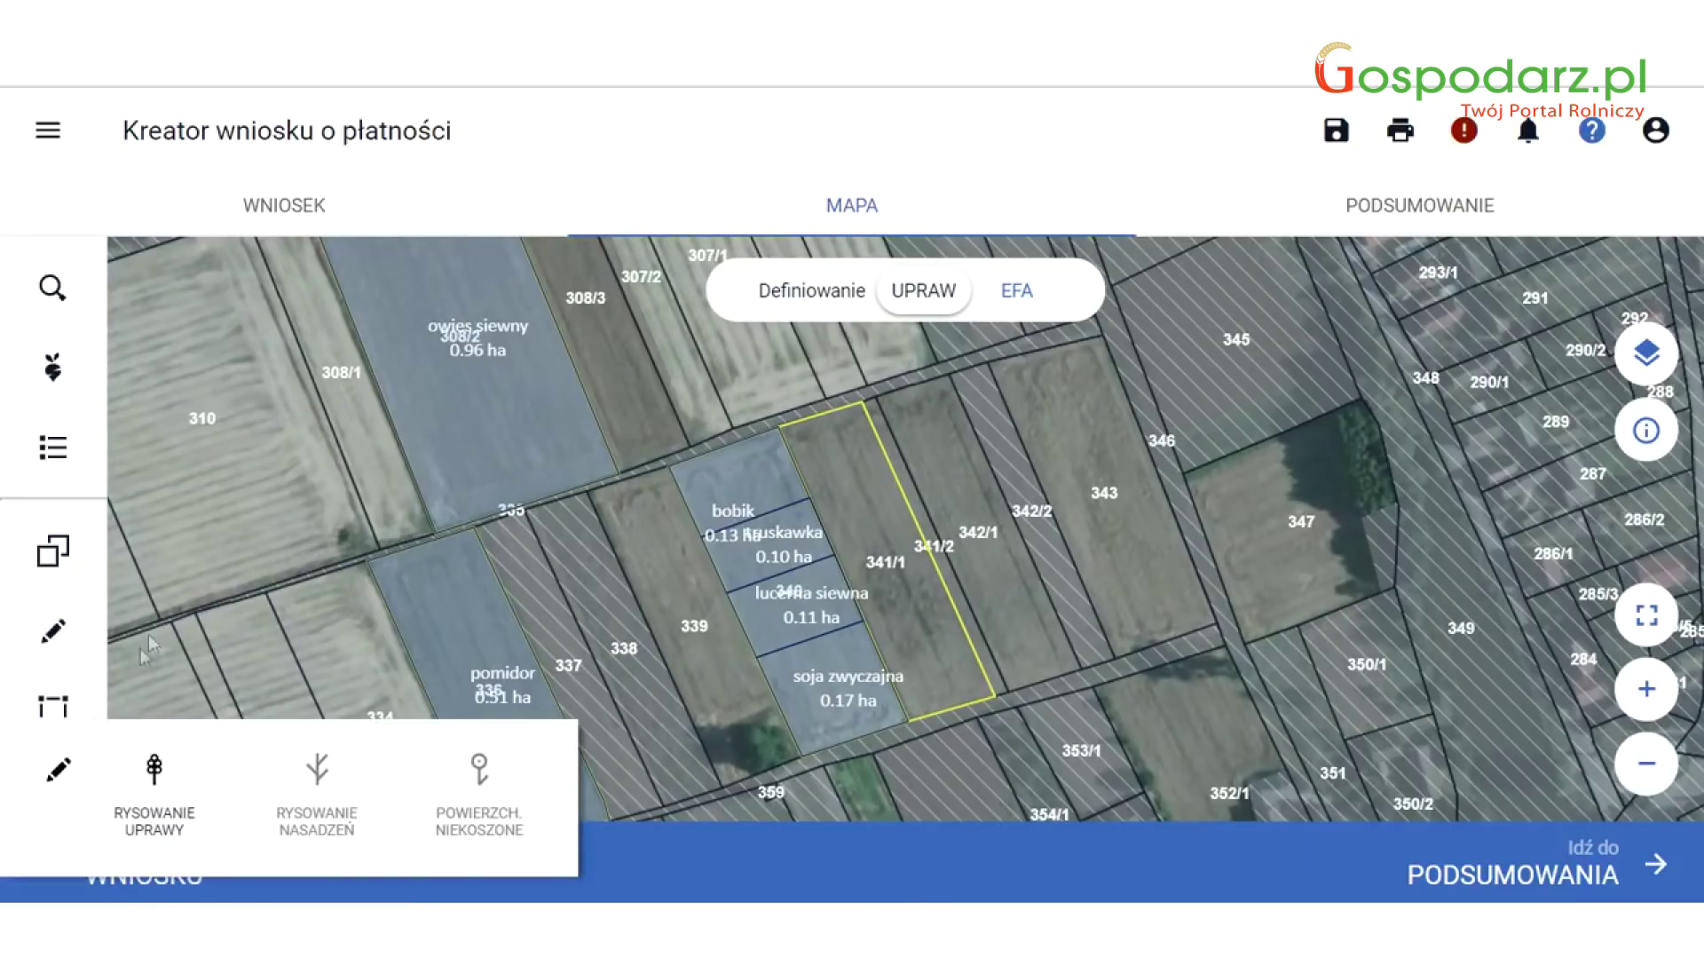
{"action": "left_click", "coordinate": [153, 799]}
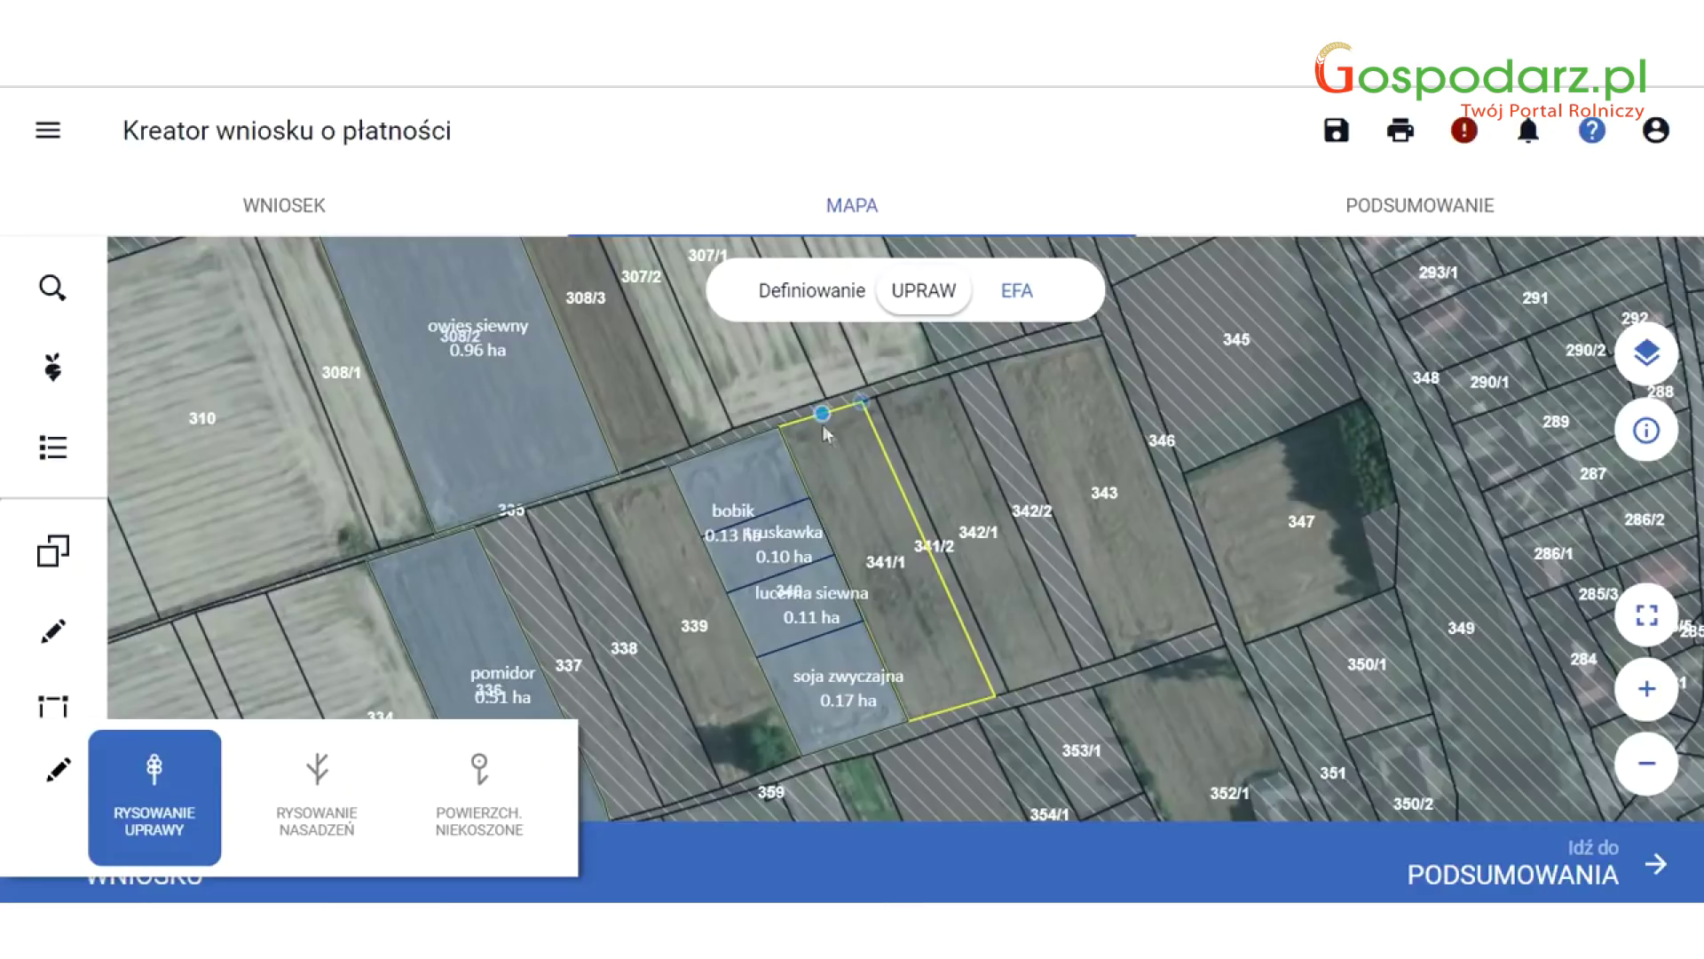
{"action": "left_click", "coordinate": [779, 426]}
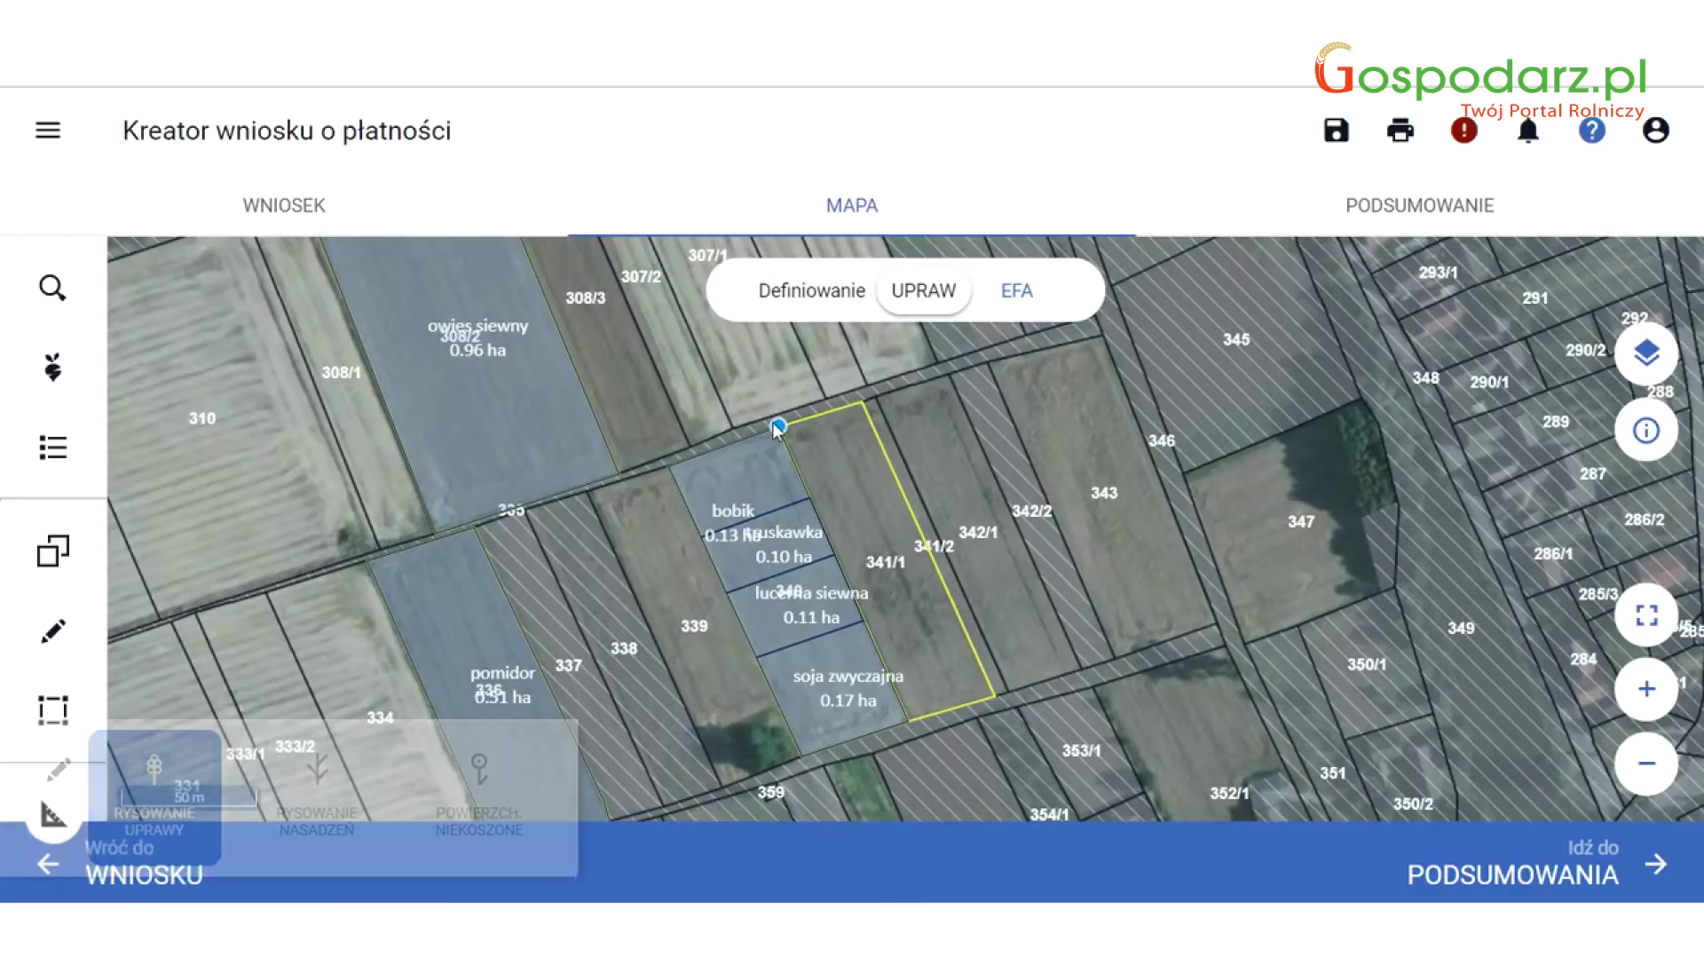
{"action": "left_click", "coordinate": [861, 401]}
{"action": "left_click", "coordinate": [994, 696]}
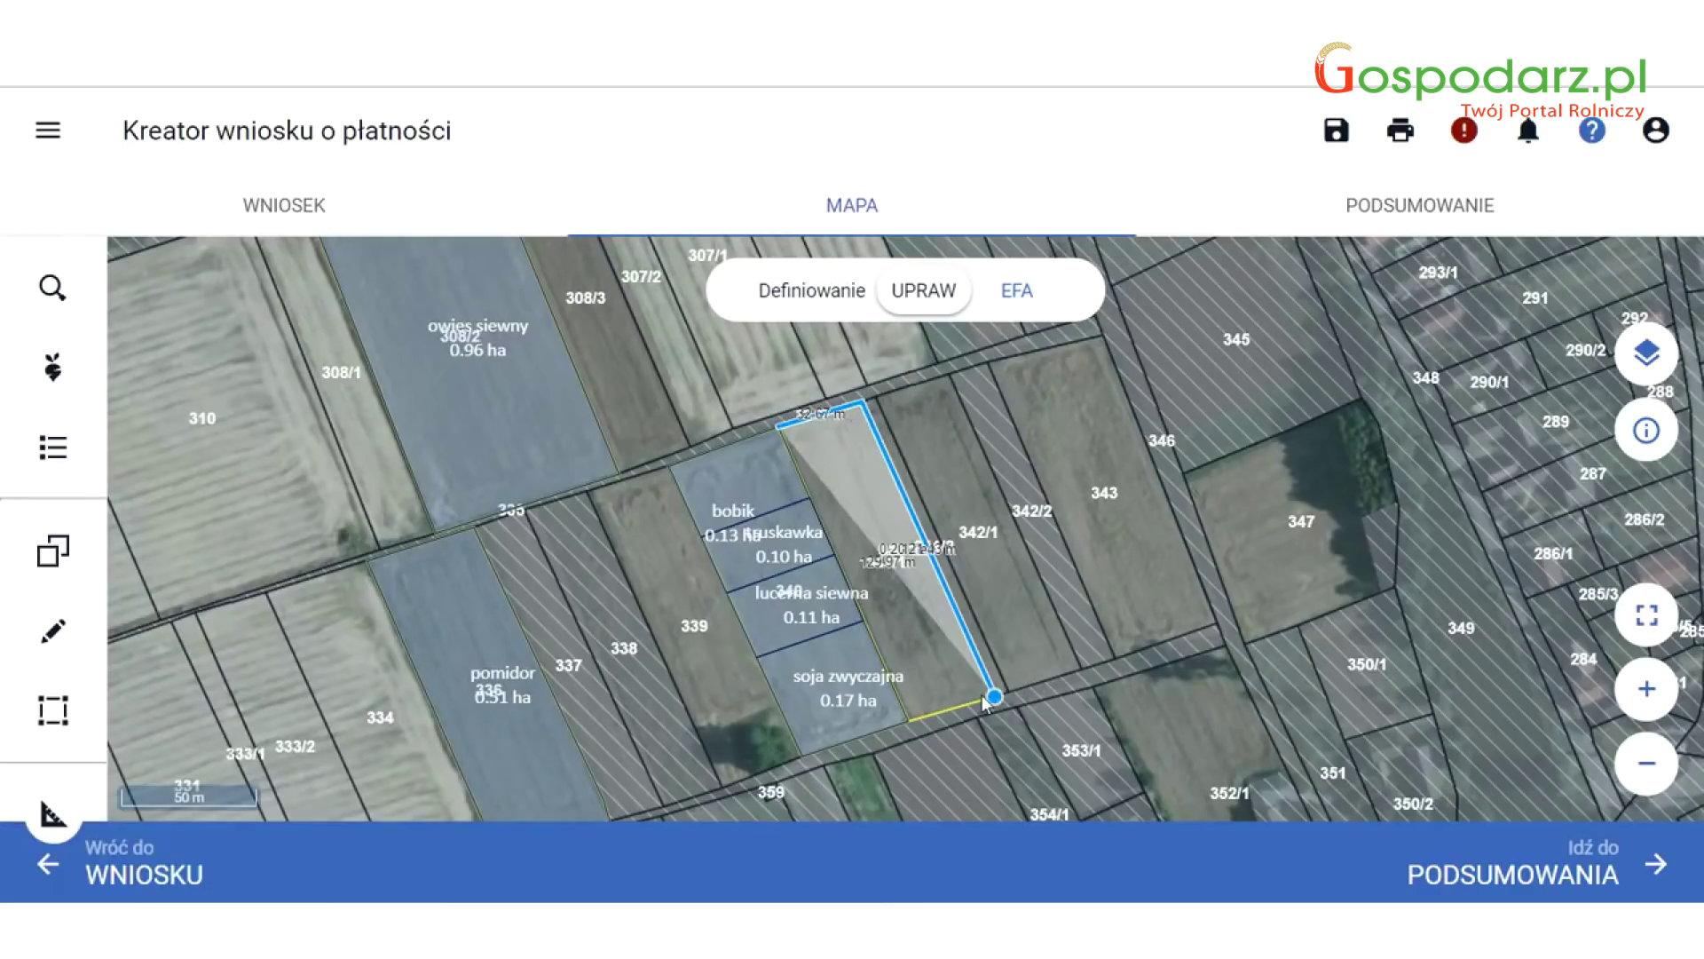
{"action": "double_click", "coordinate": [906, 717]}
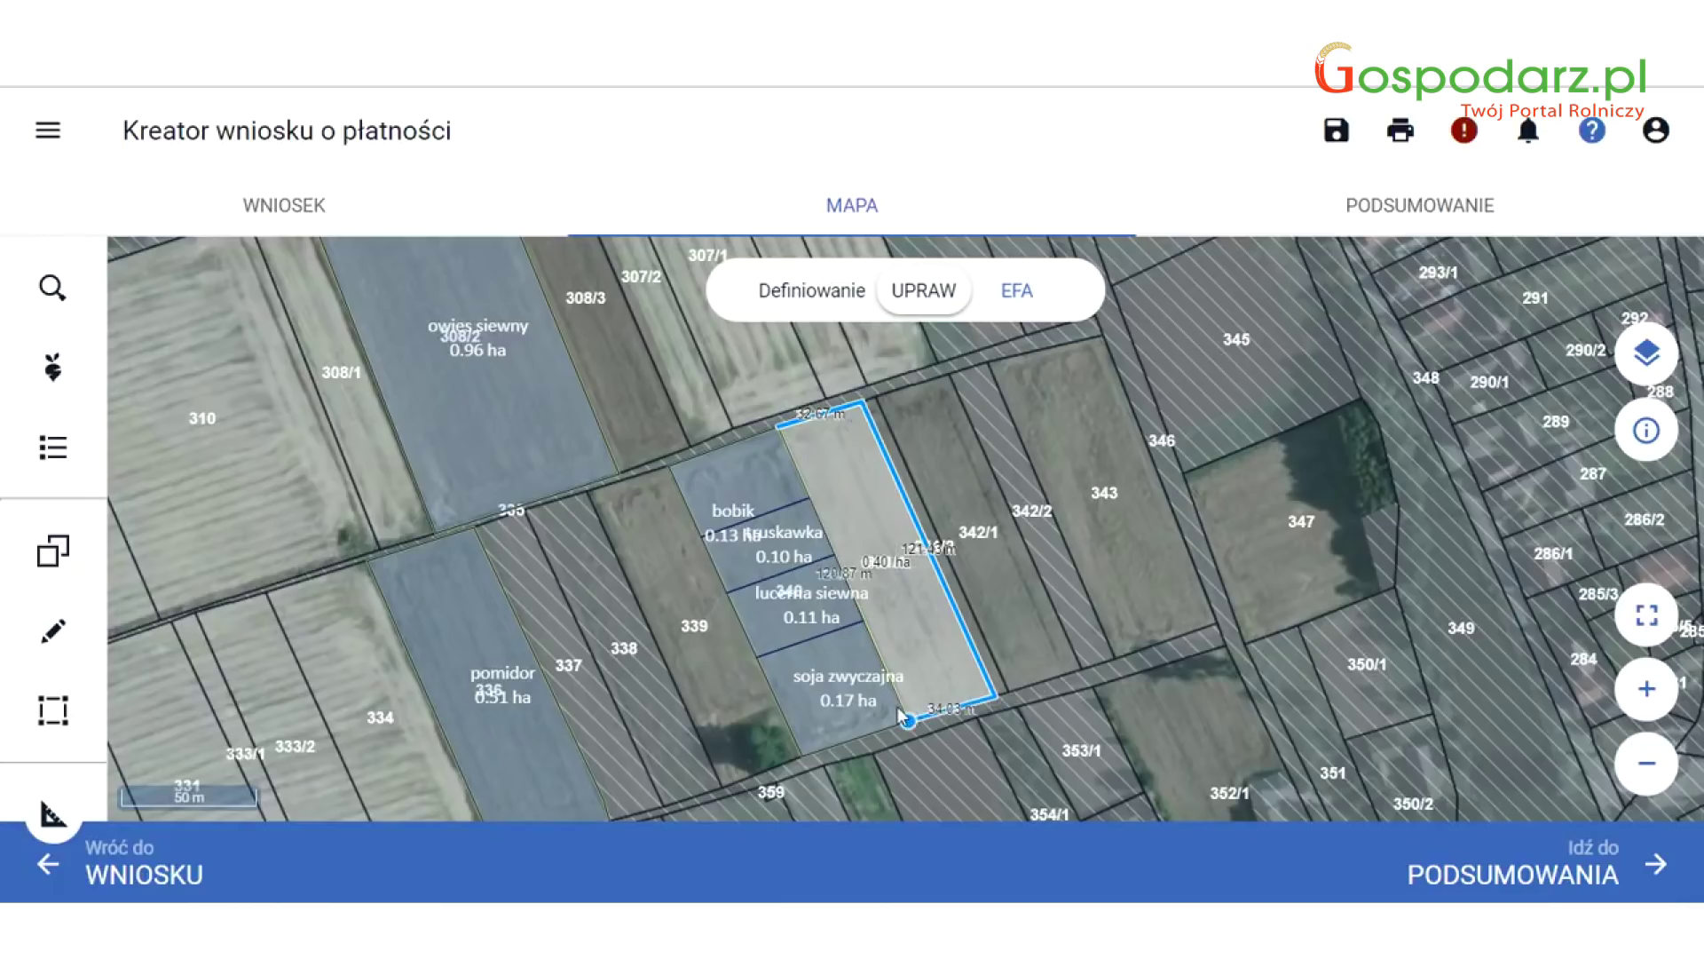
{"action": "left_click", "coordinate": [772, 423]}
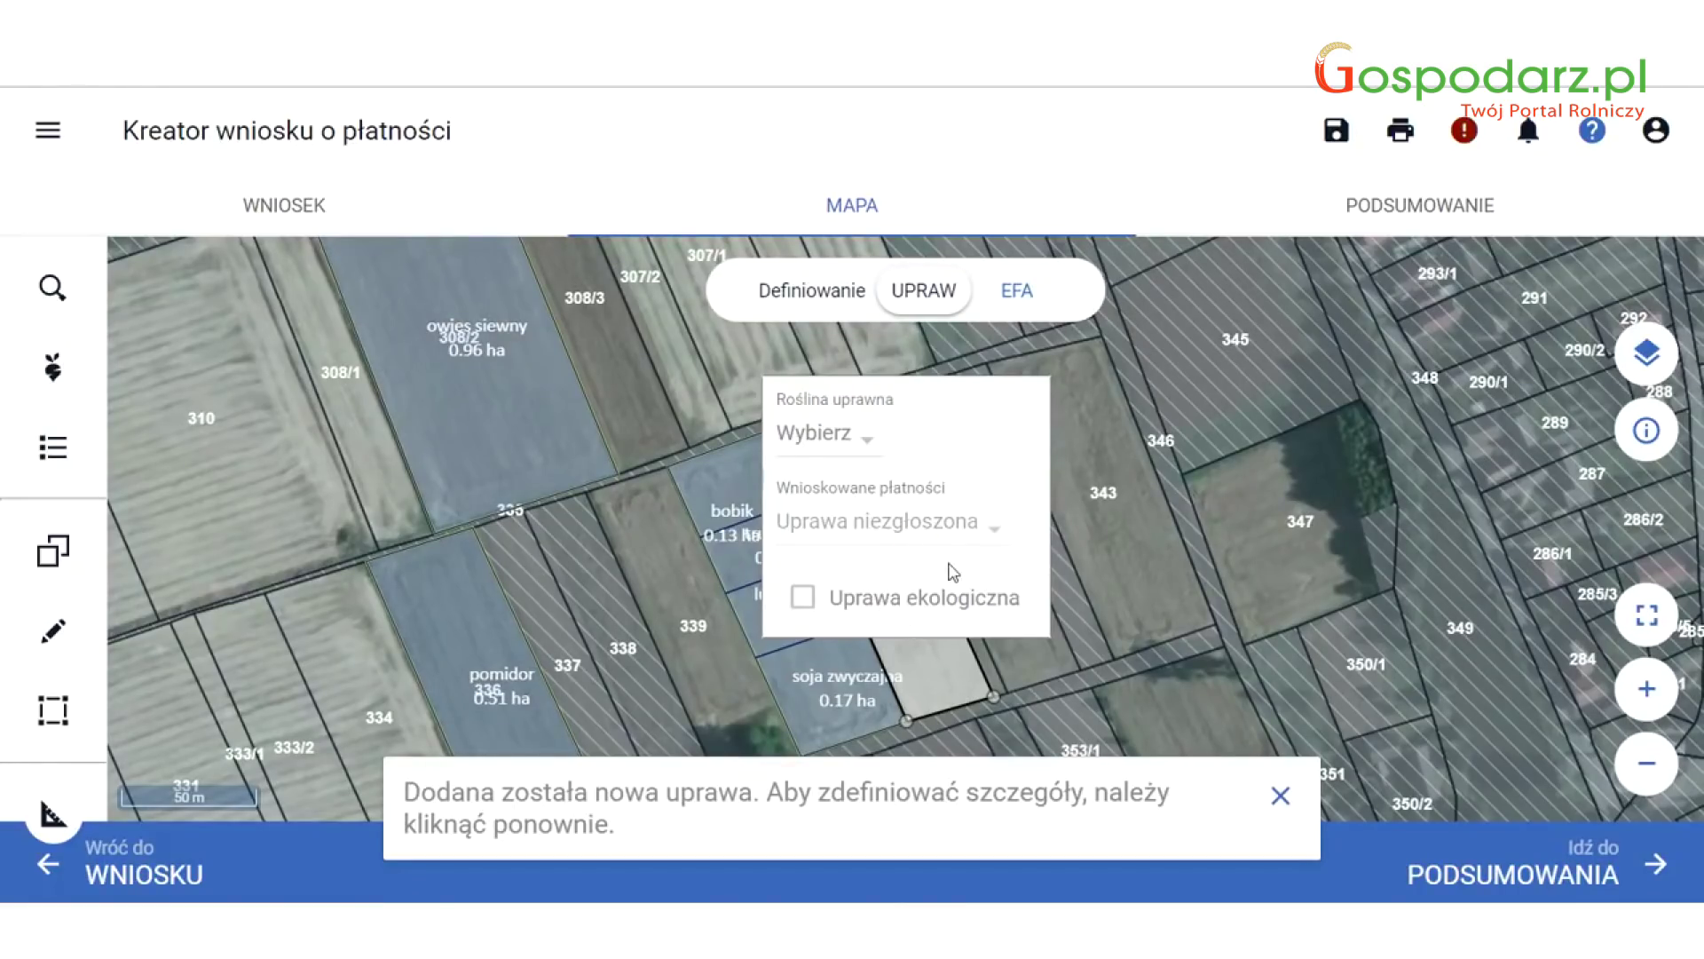
Define the new area on parcel 341/1 as owies siewny, select the JPO and ONW payments, and close its details.
{"action": "left_click", "coordinate": [867, 449]}
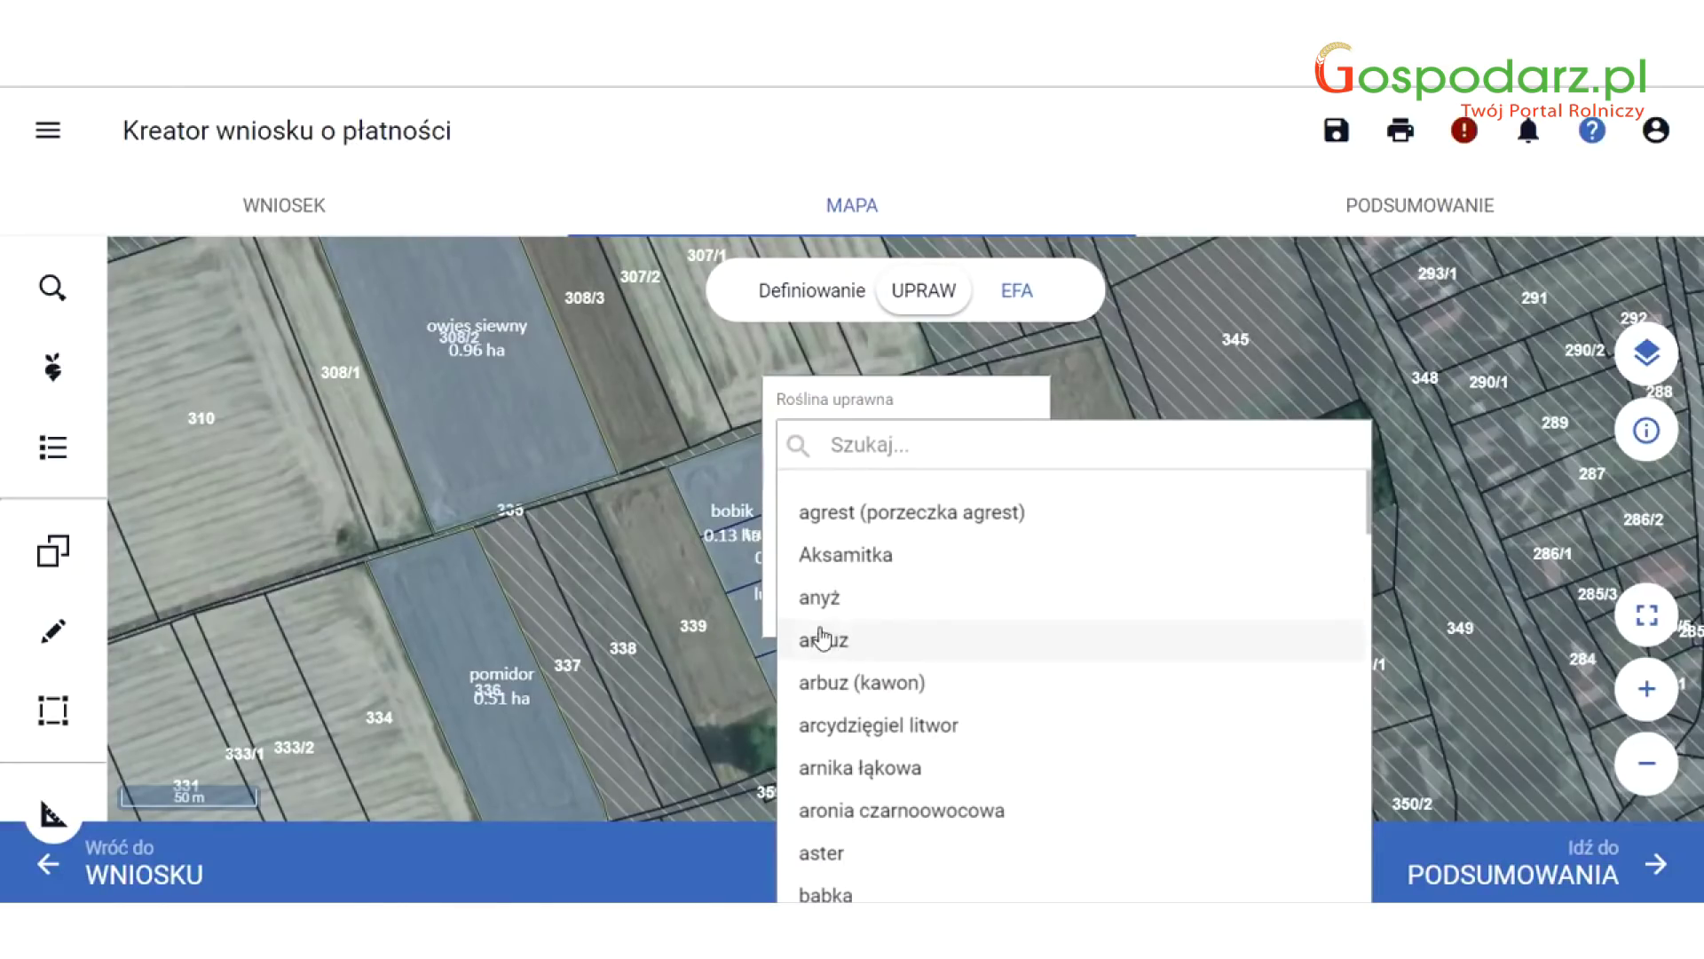
{"action": "scroll", "coordinate": [825, 639], "scroll_direction": "down", "scroll_amount": 15}
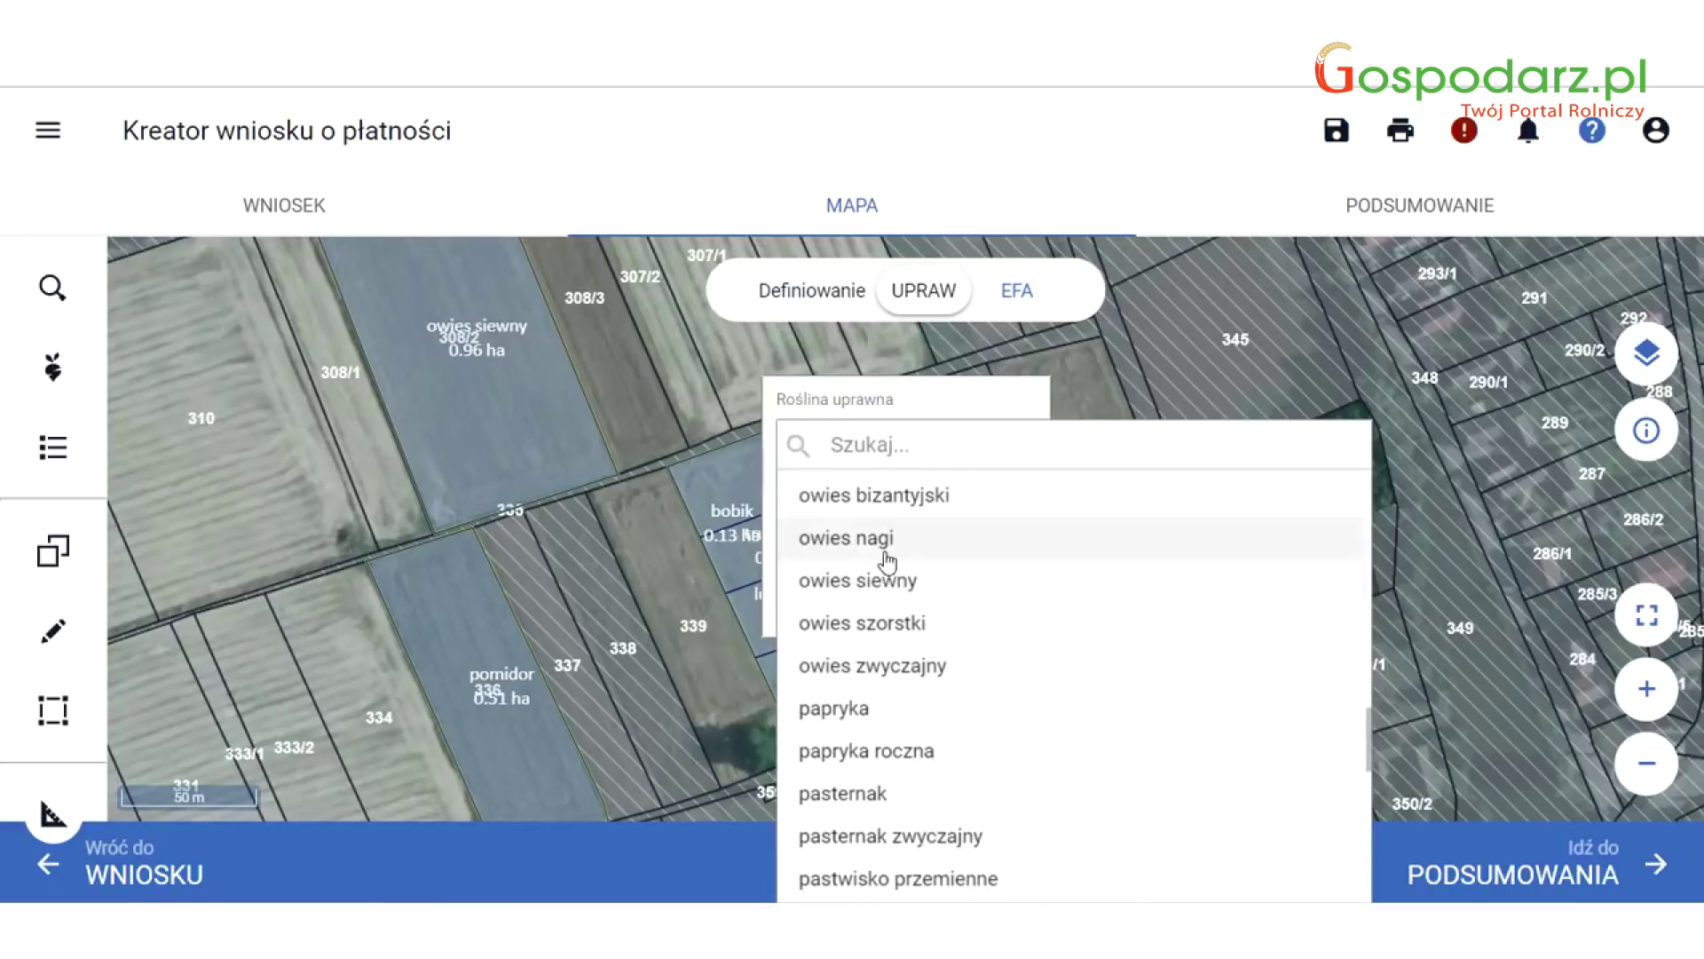
{"action": "left_click", "coordinate": [884, 595]}
{"action": "left_click", "coordinate": [829, 551]}
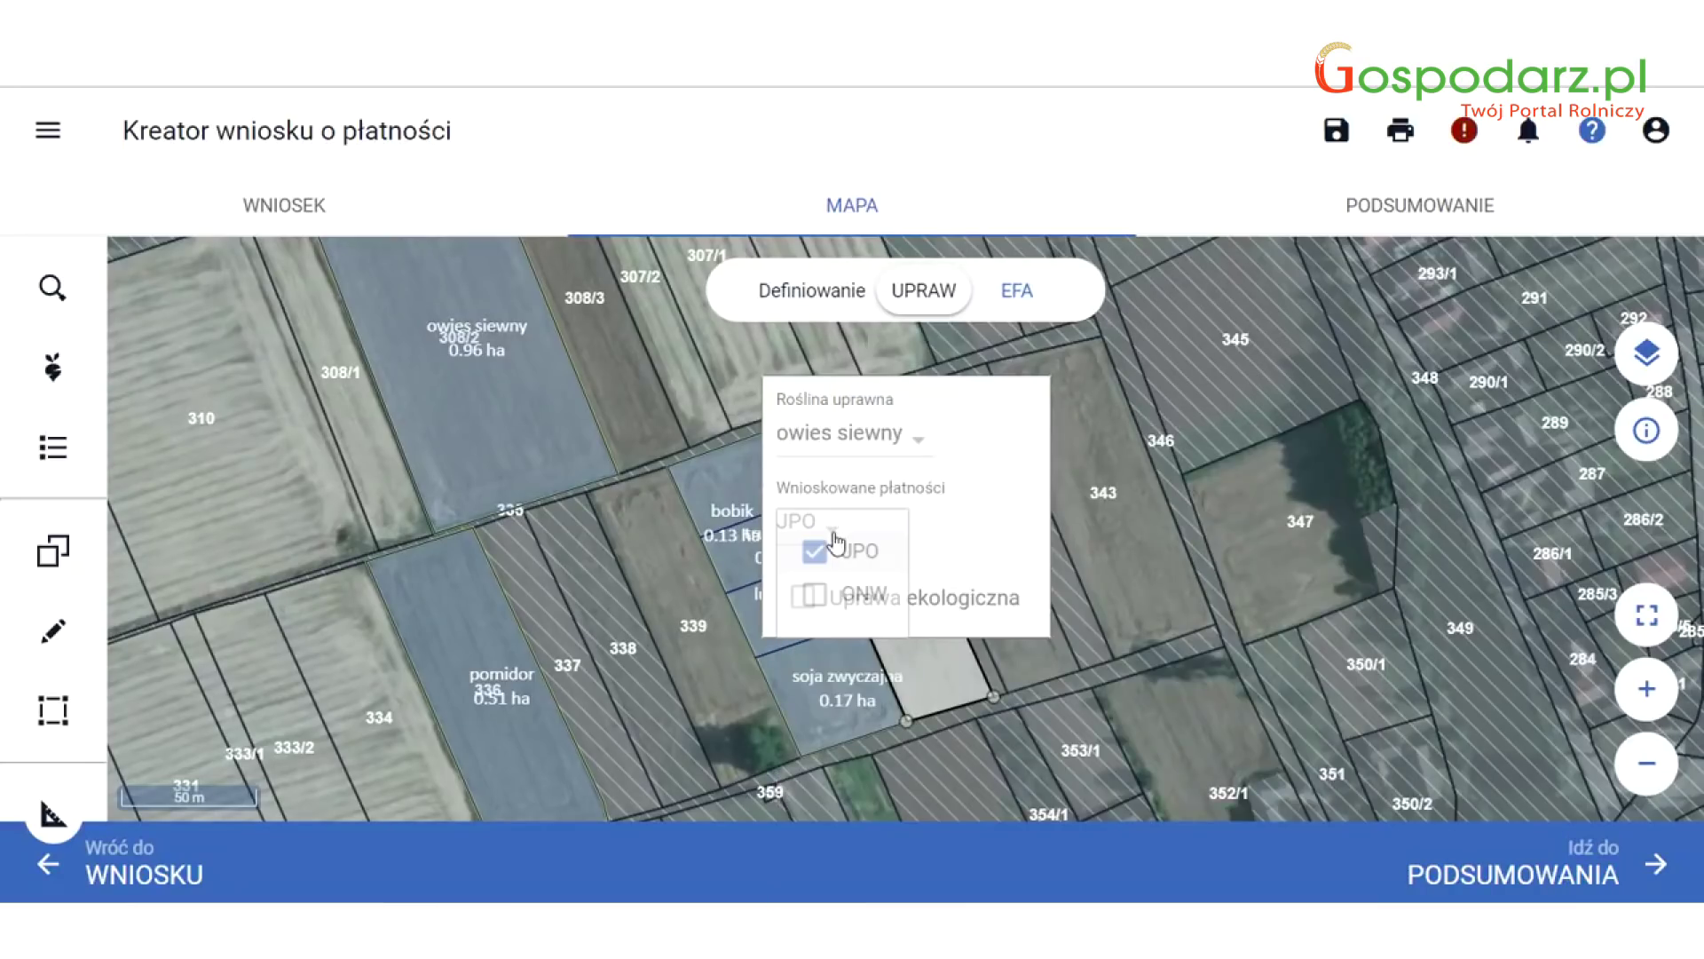
{"action": "left_click", "coordinate": [818, 600]}
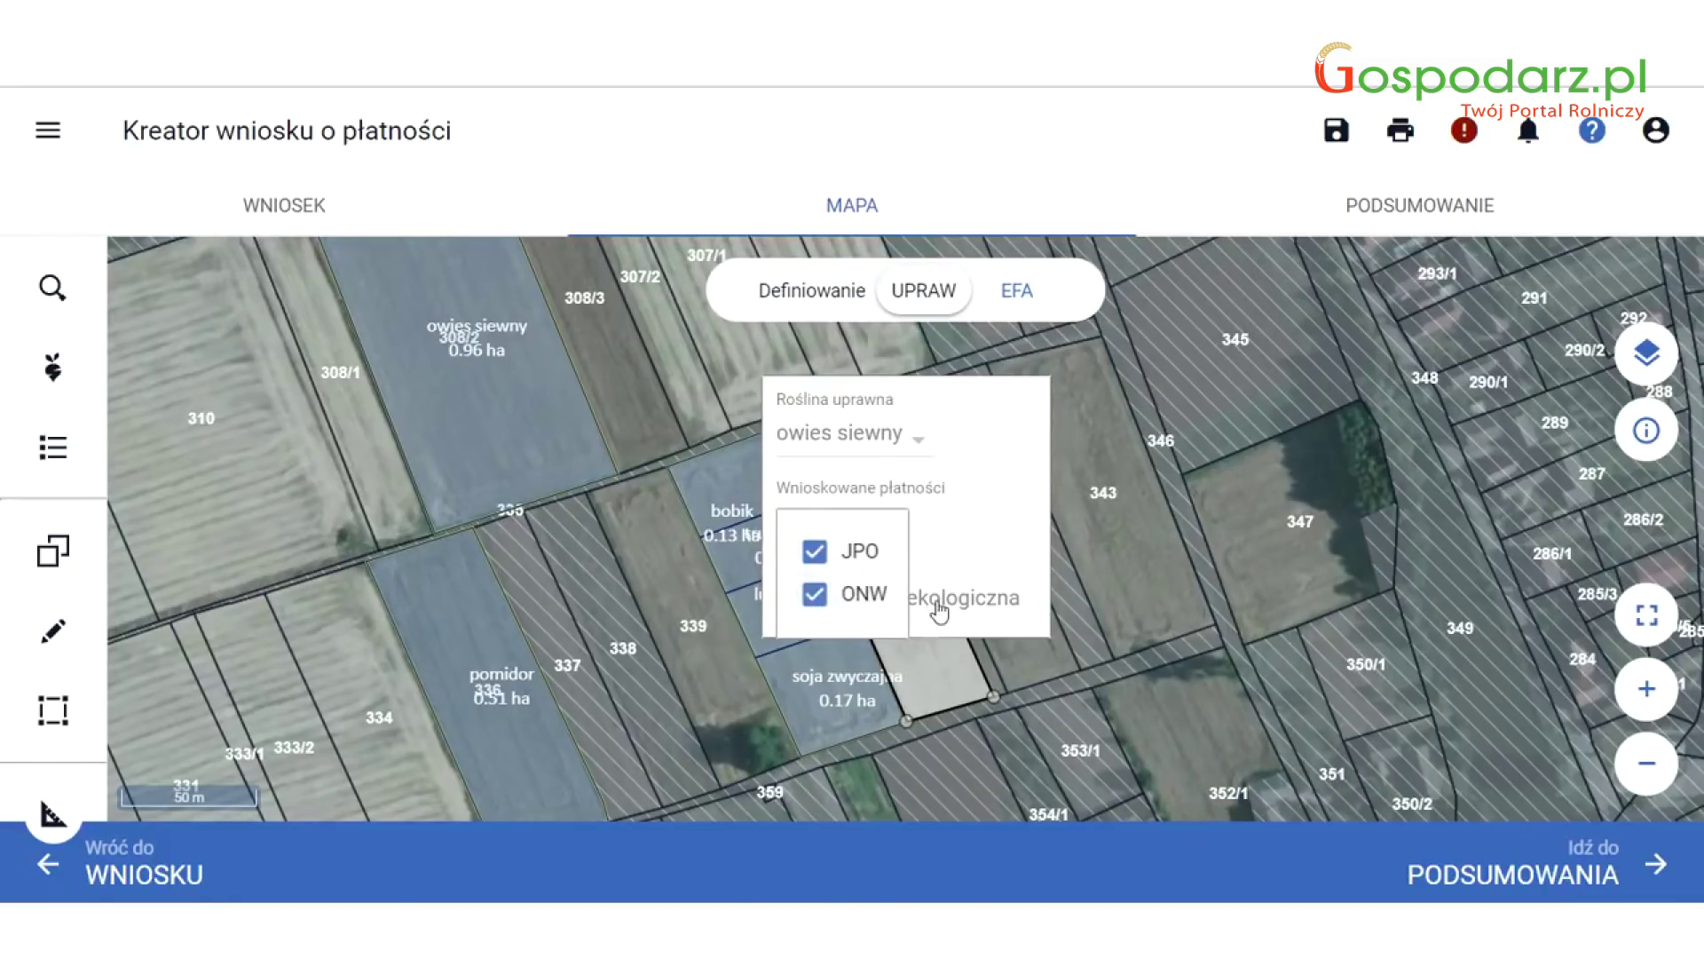
{"action": "left_click", "coordinate": [927, 667]}
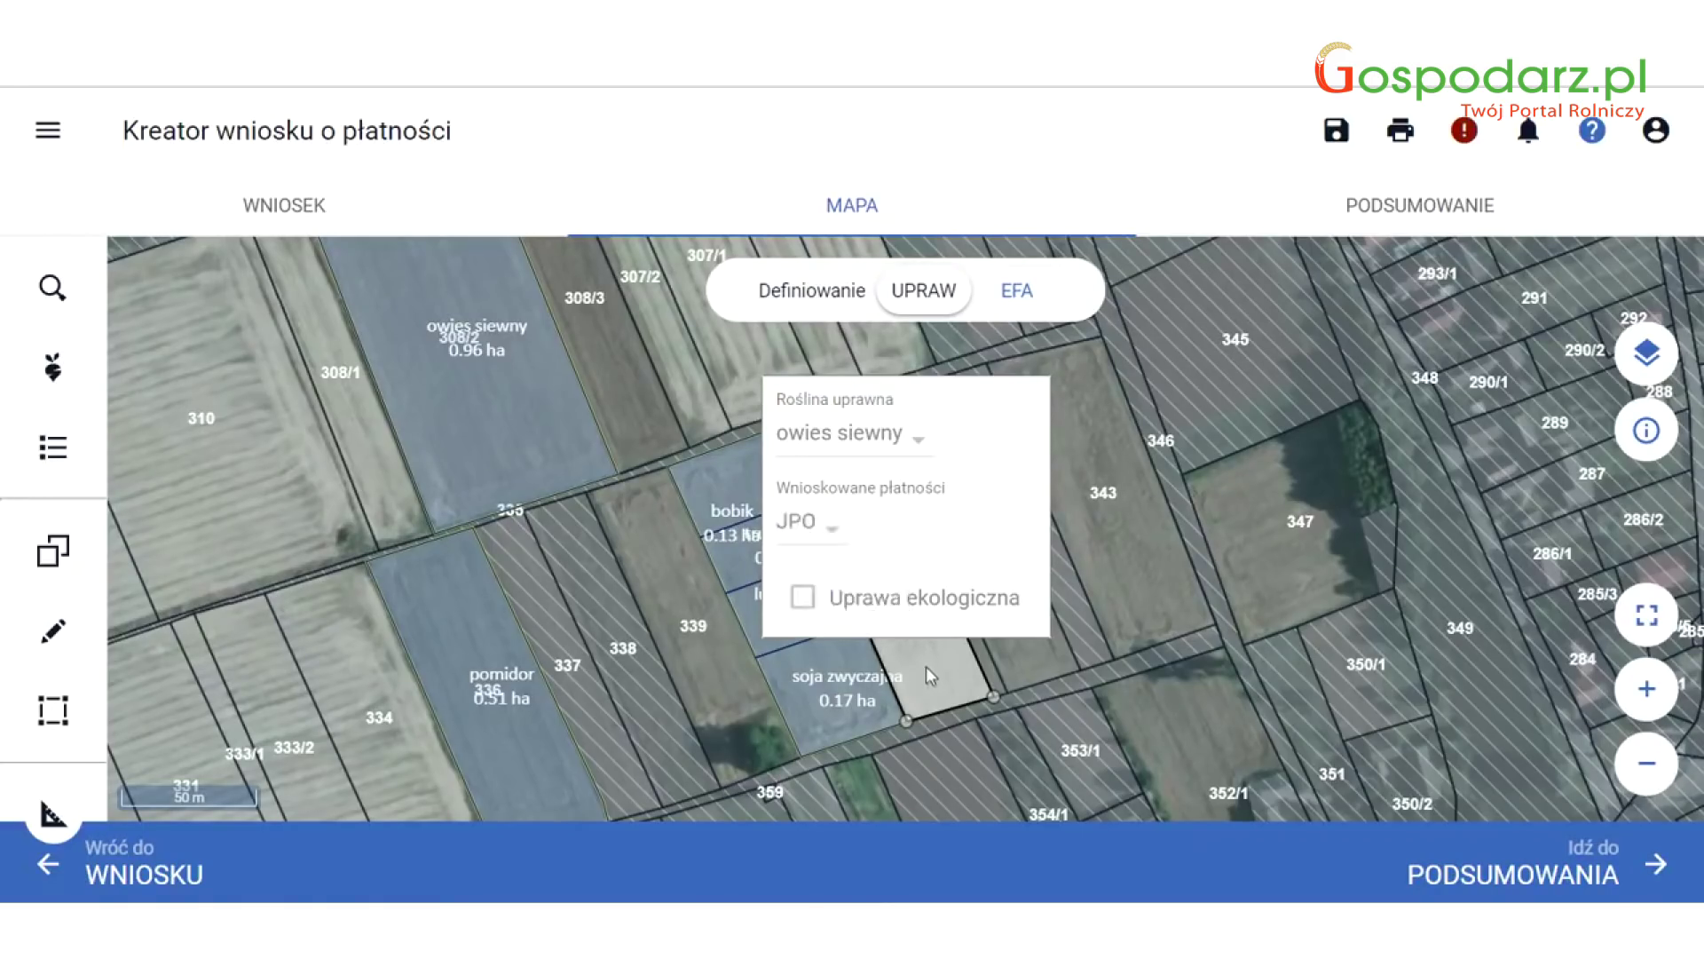
{"action": "left_click", "coordinate": [925, 662]}
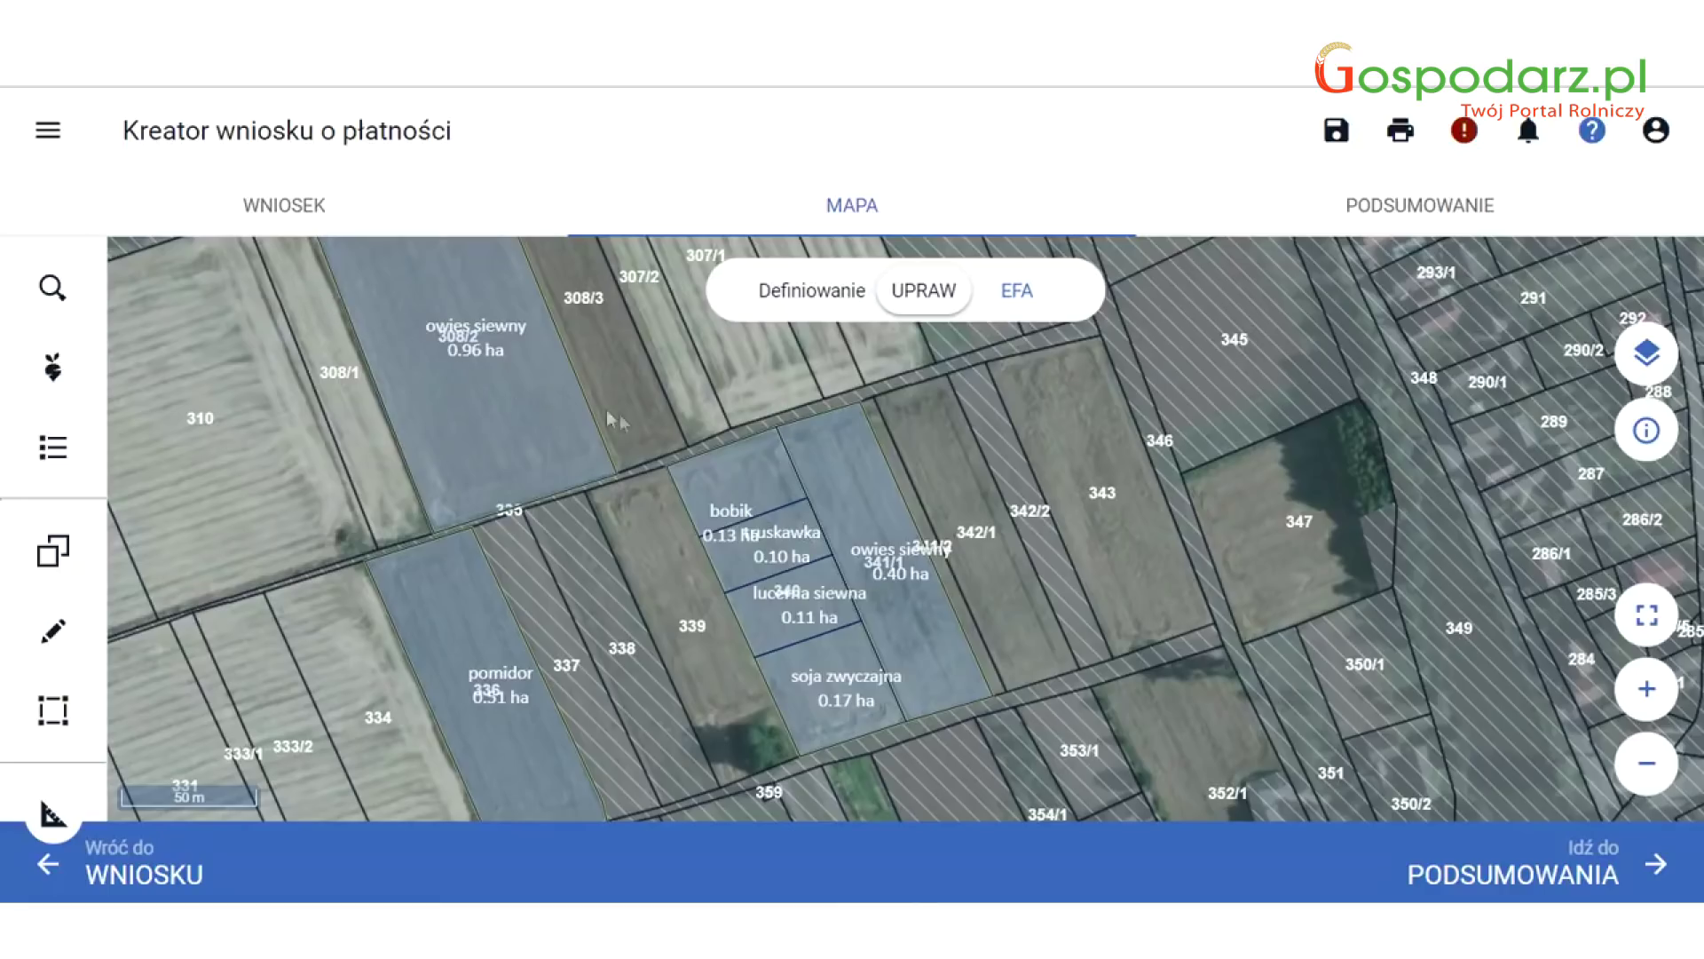
Review the reference parcels listed under Działki referencyjne in the application, and collapse the section.
{"action": "left_click", "coordinate": [295, 214]}
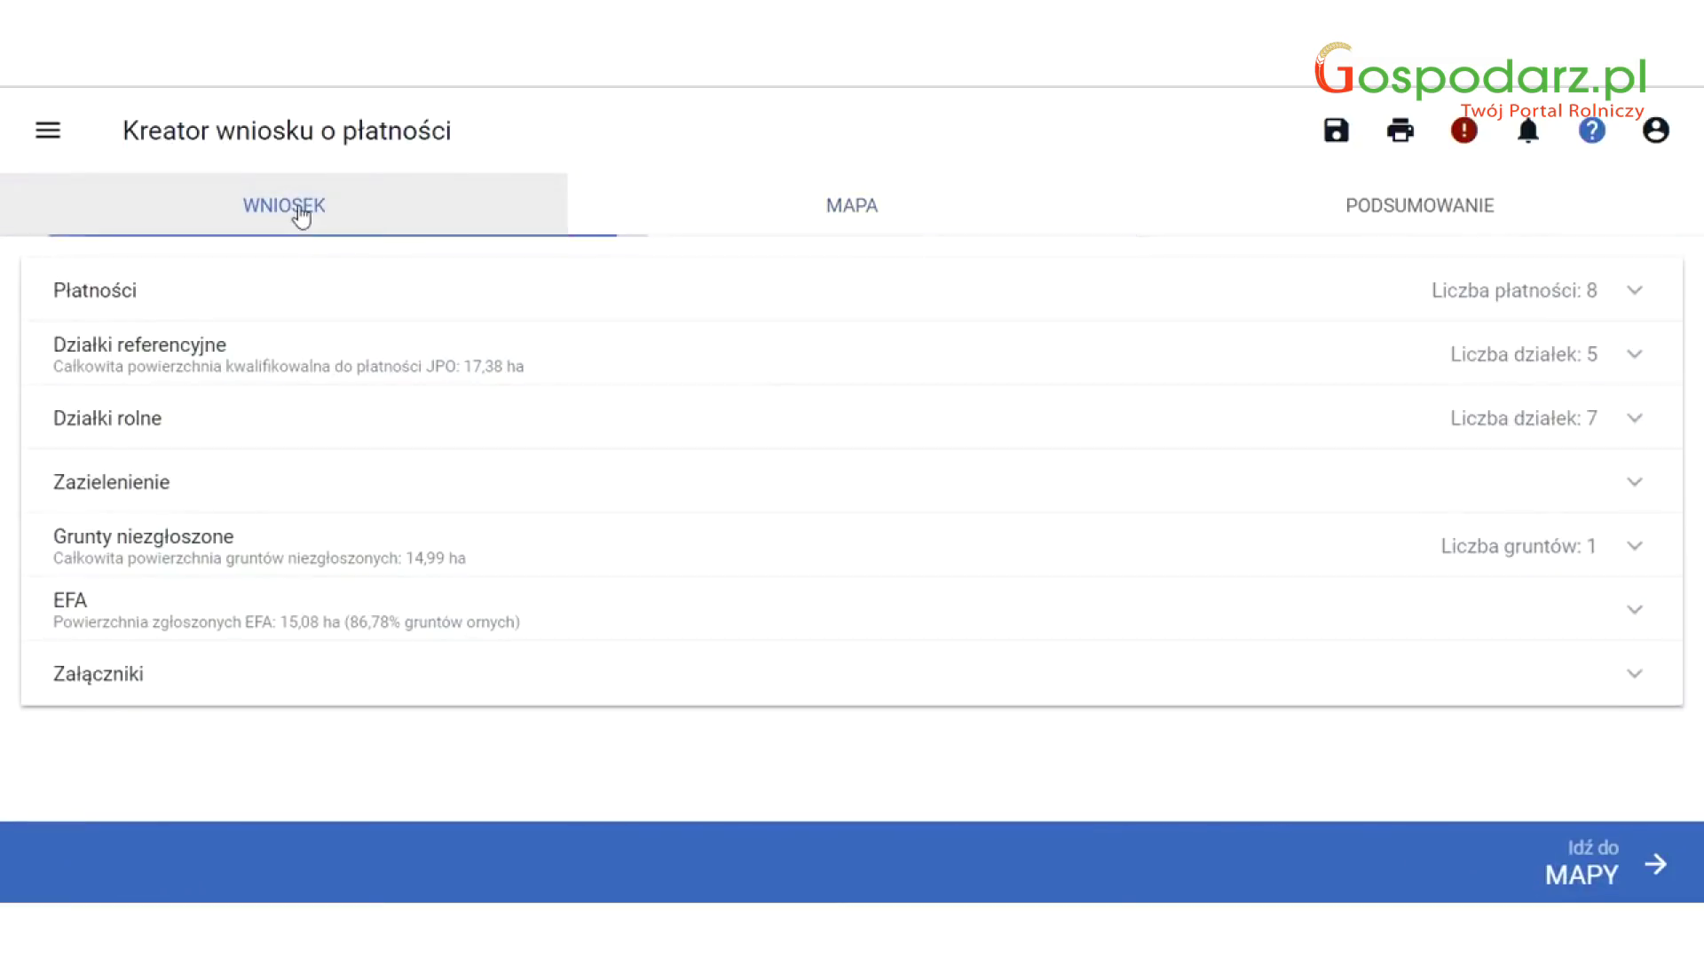
{"action": "left_click", "coordinate": [1633, 354]}
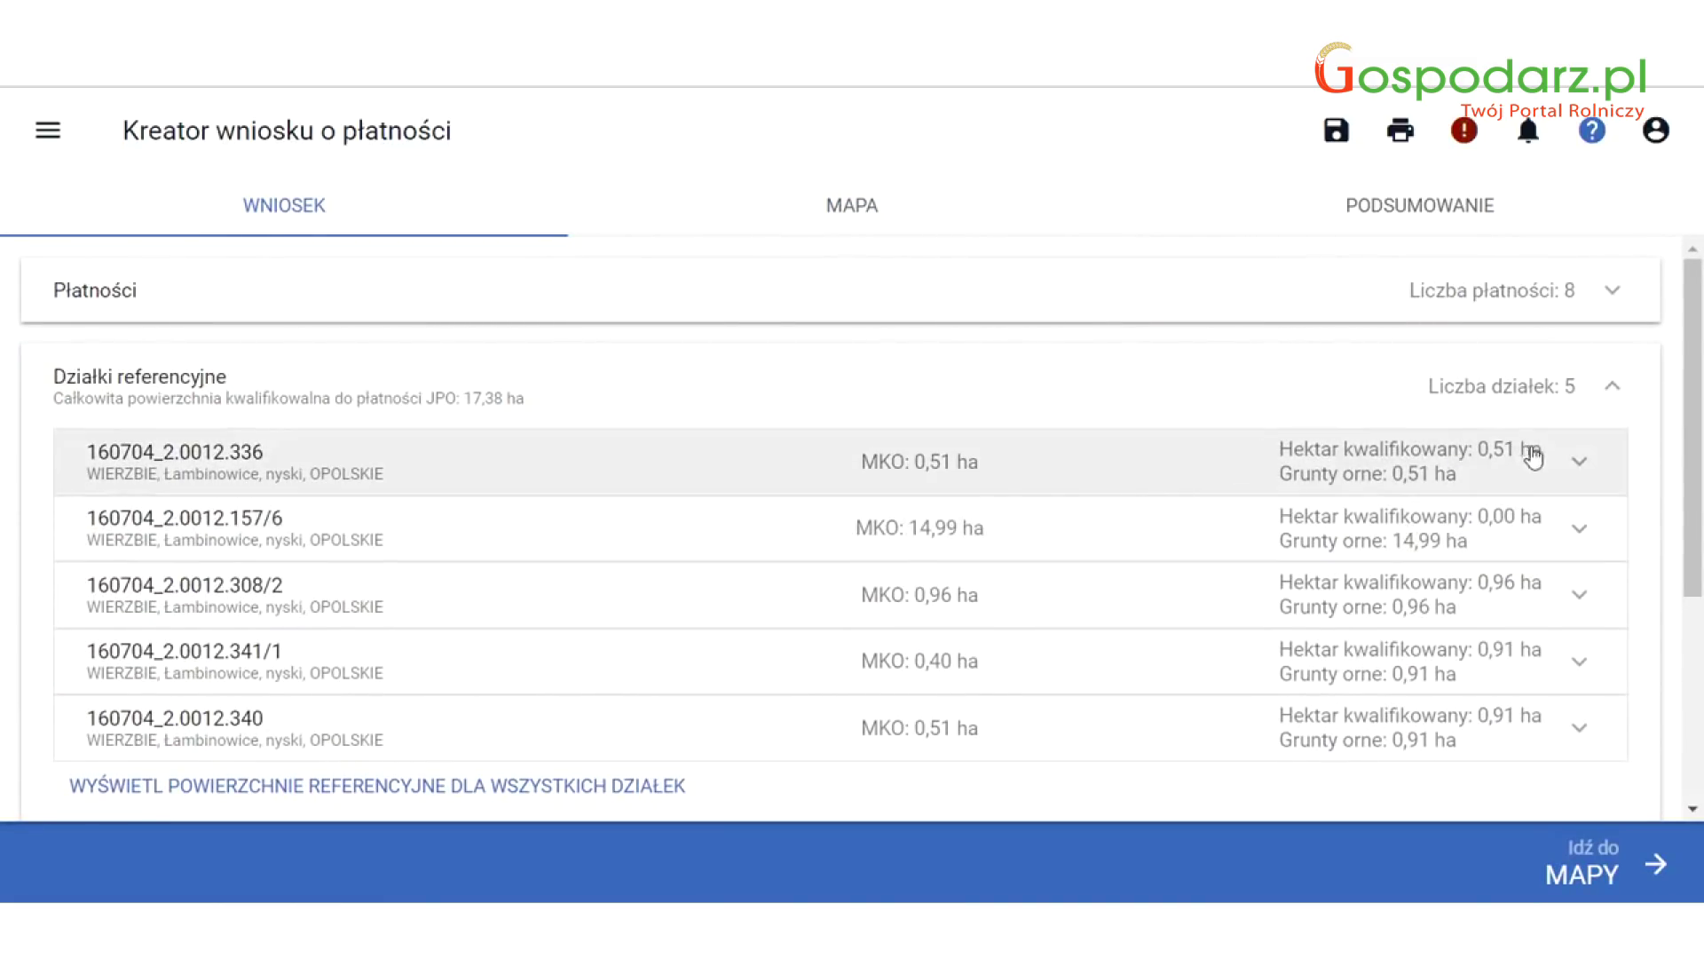
{"action": "left_click", "coordinate": [1613, 391]}
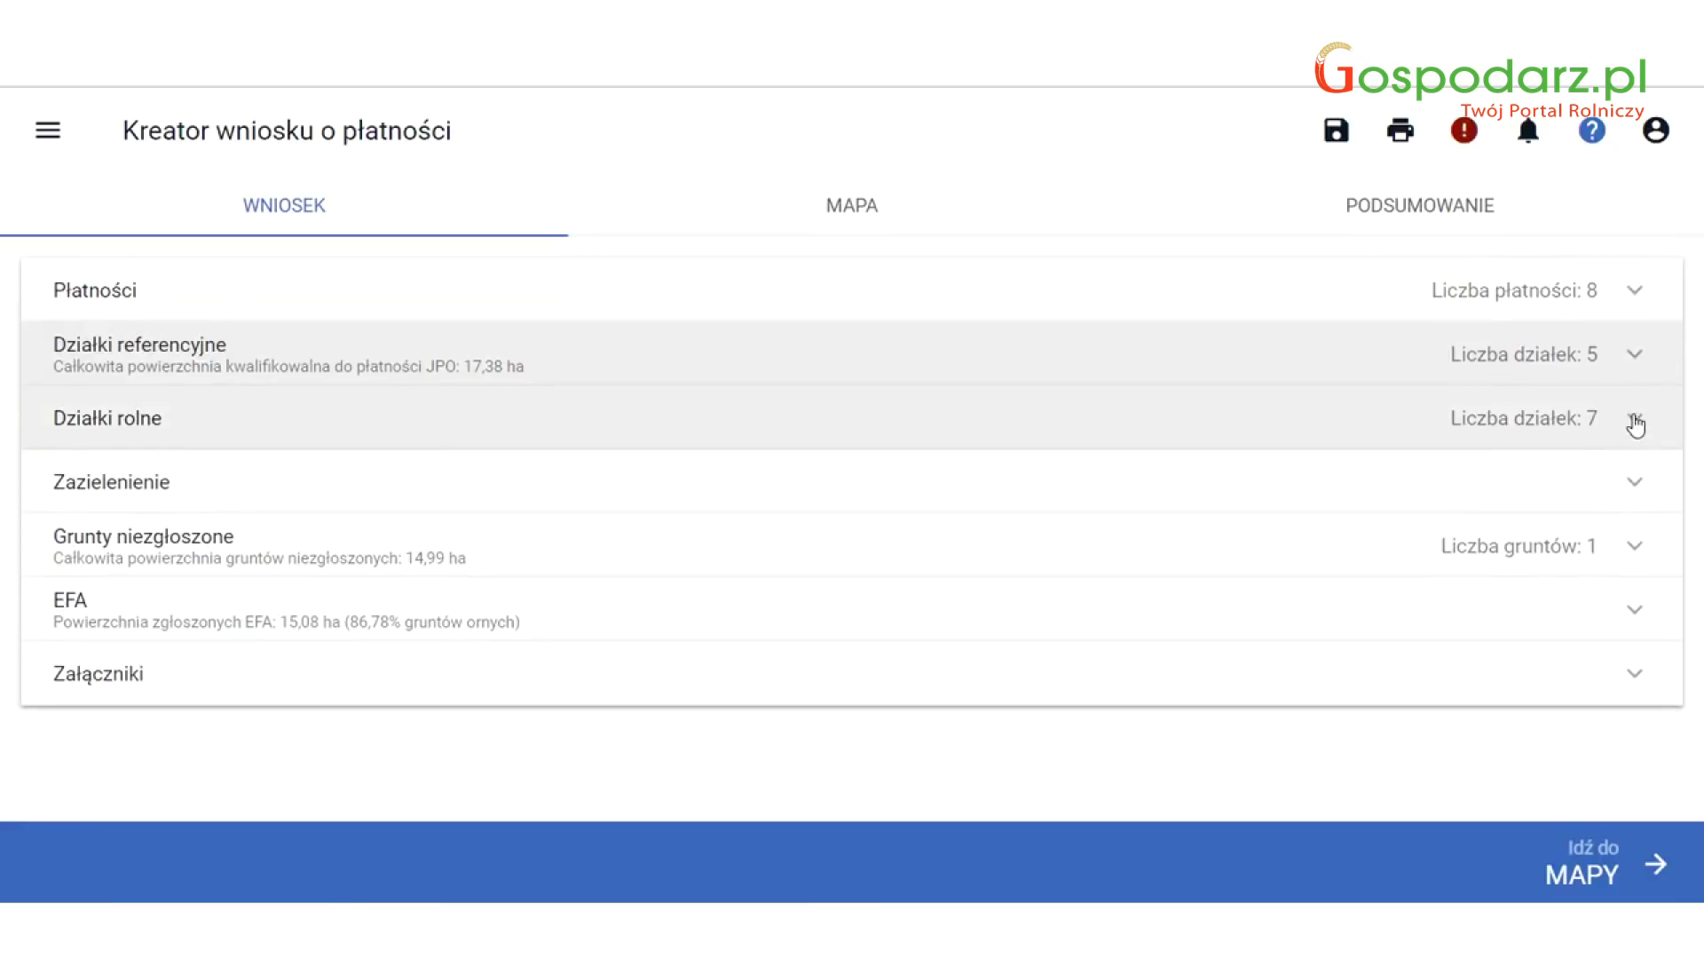
Review the agricultural parcels and their payments listed under Działki rolne, and collapse the section.
{"action": "left_click", "coordinate": [1635, 420]}
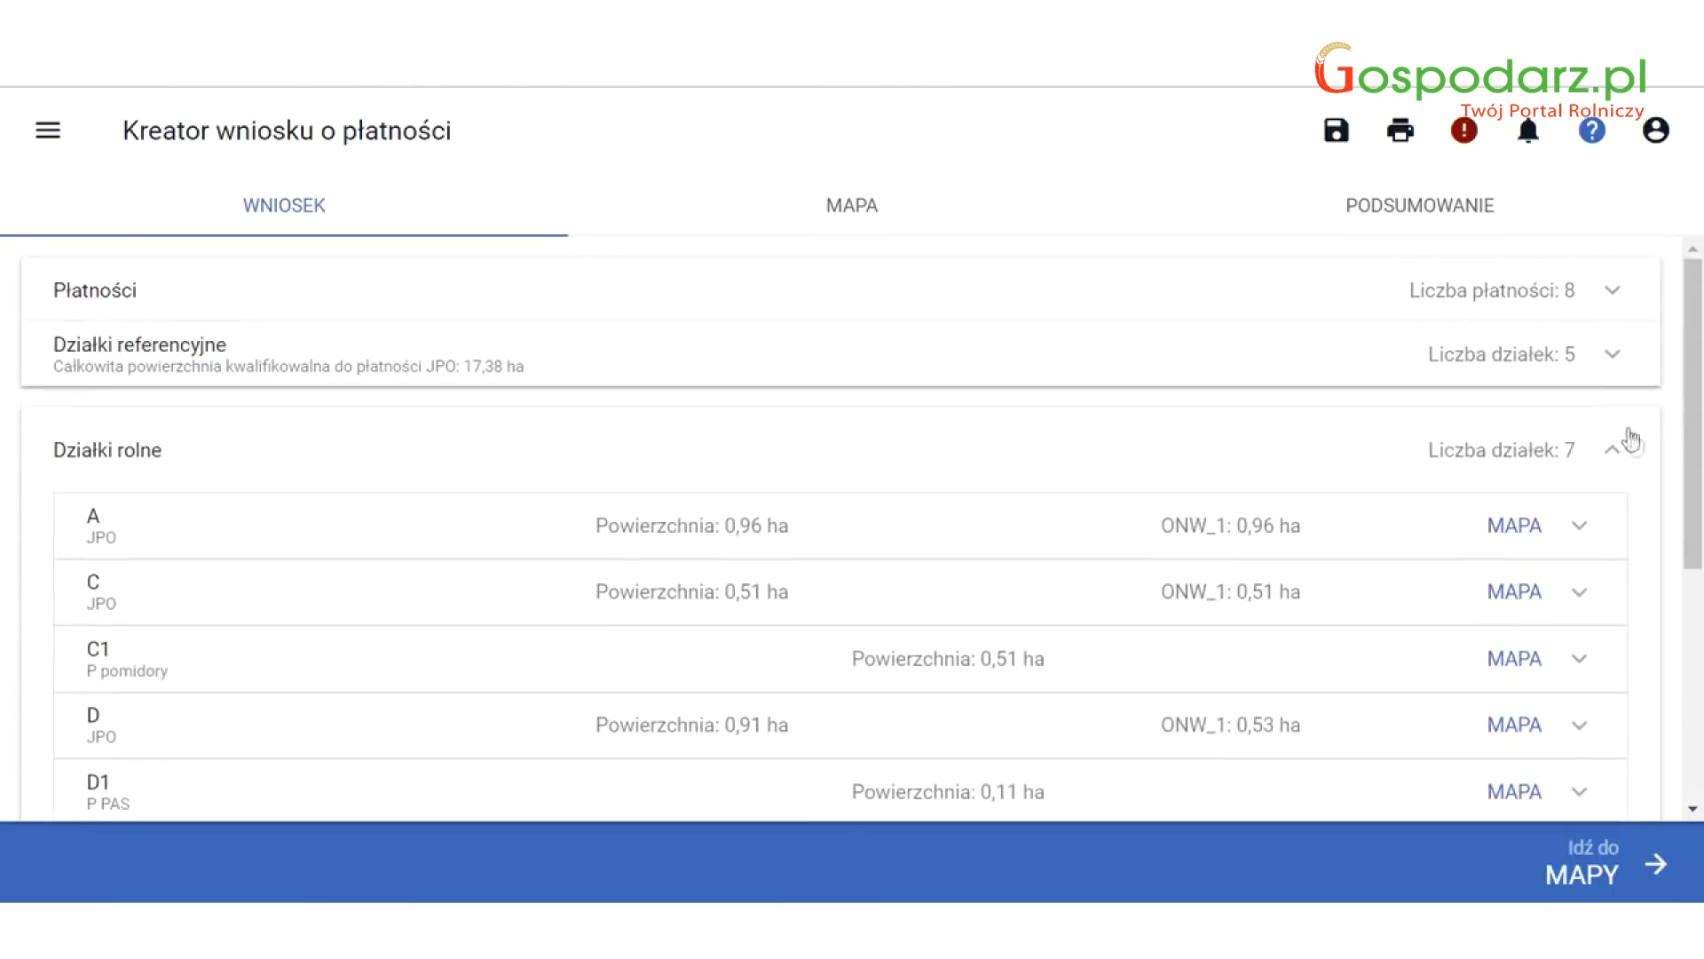
{"action": "scroll", "coordinate": [1636, 467], "scroll_direction": "down", "scroll_amount": 4}
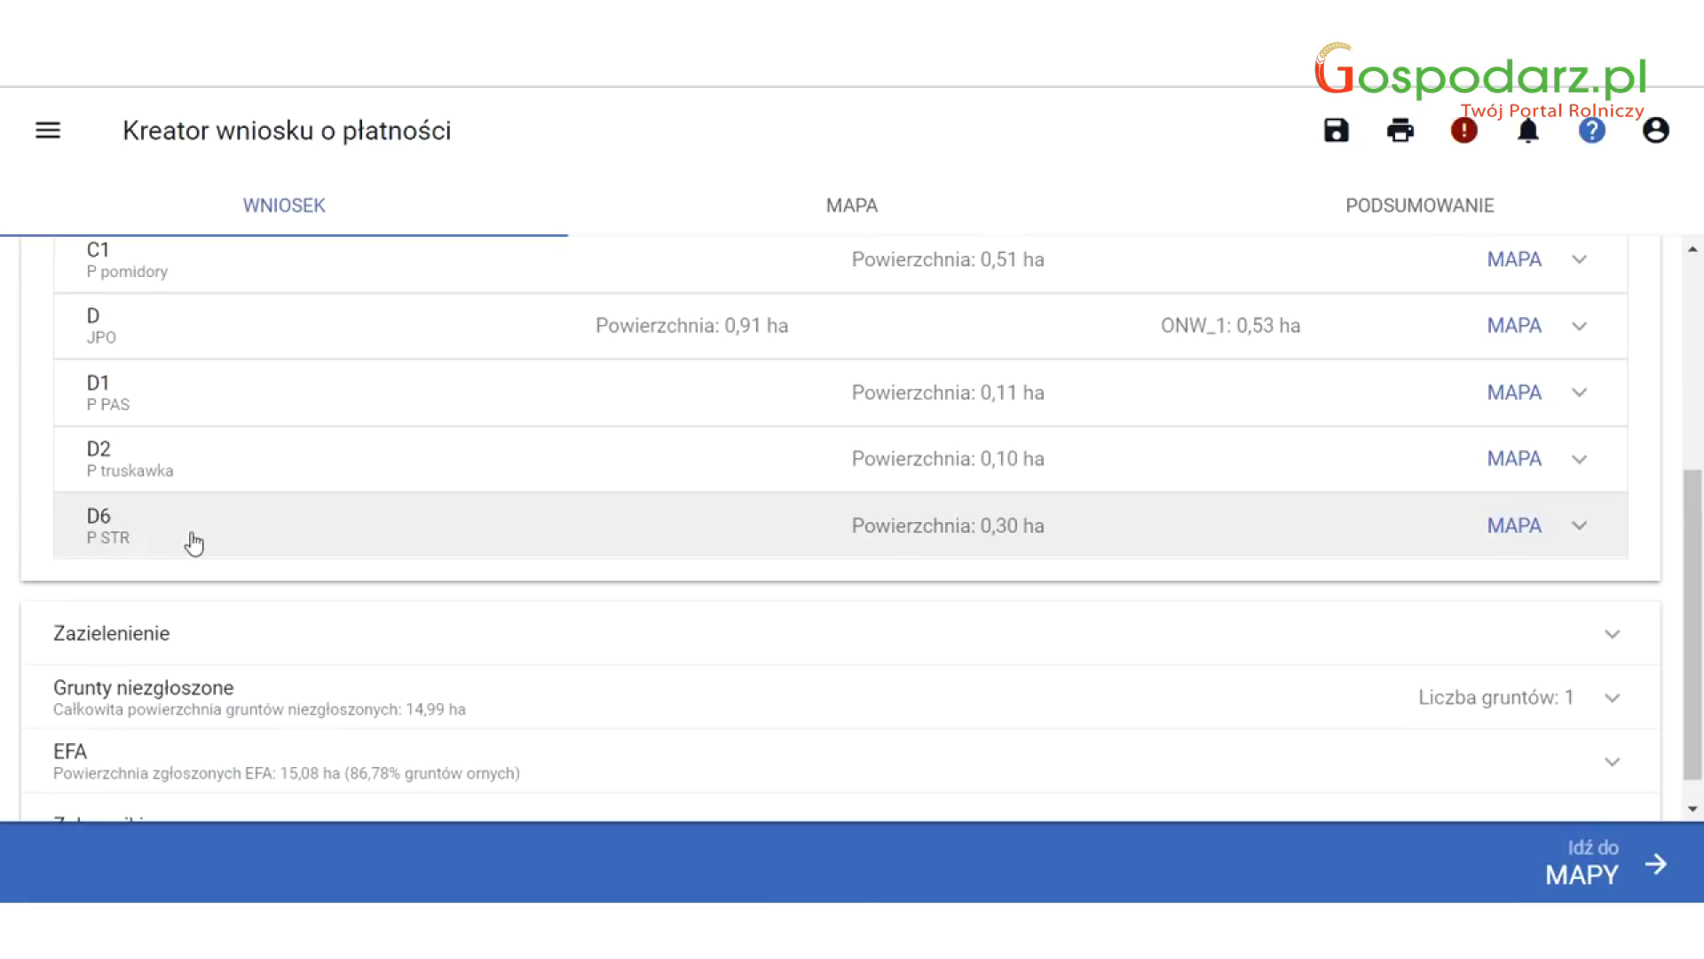
{"action": "scroll", "coordinate": [748, 585], "scroll_direction": "up", "scroll_amount": 3}
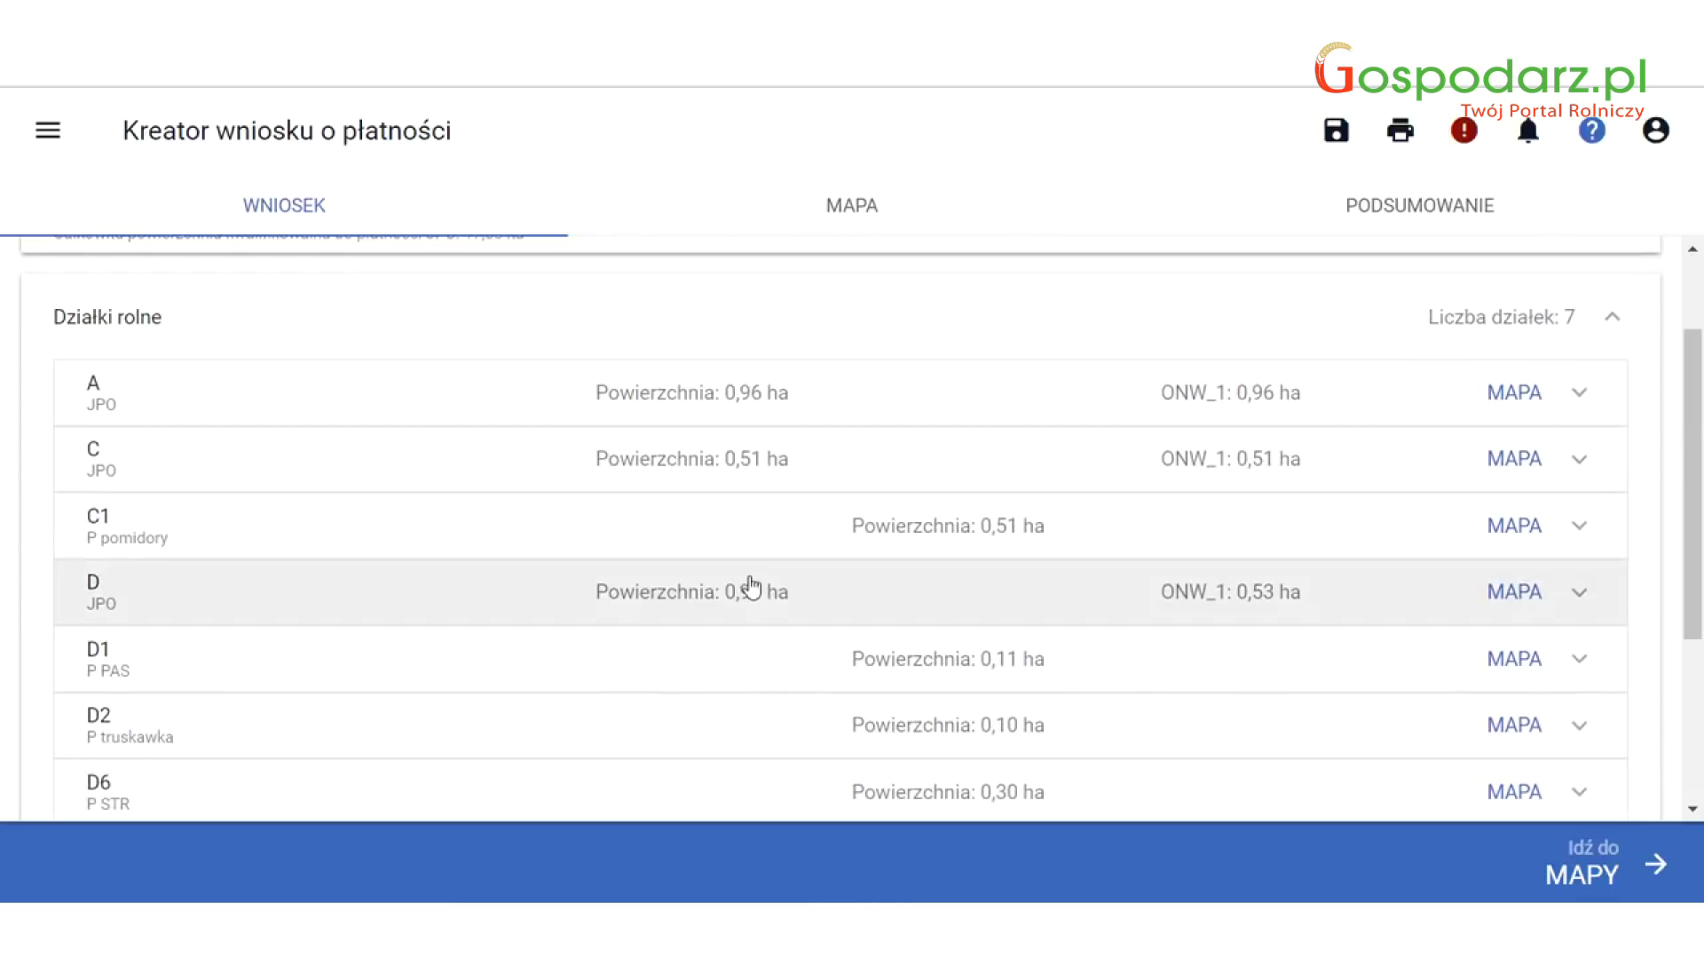
{"action": "scroll", "coordinate": [750, 598], "scroll_direction": "down", "scroll_amount": 2}
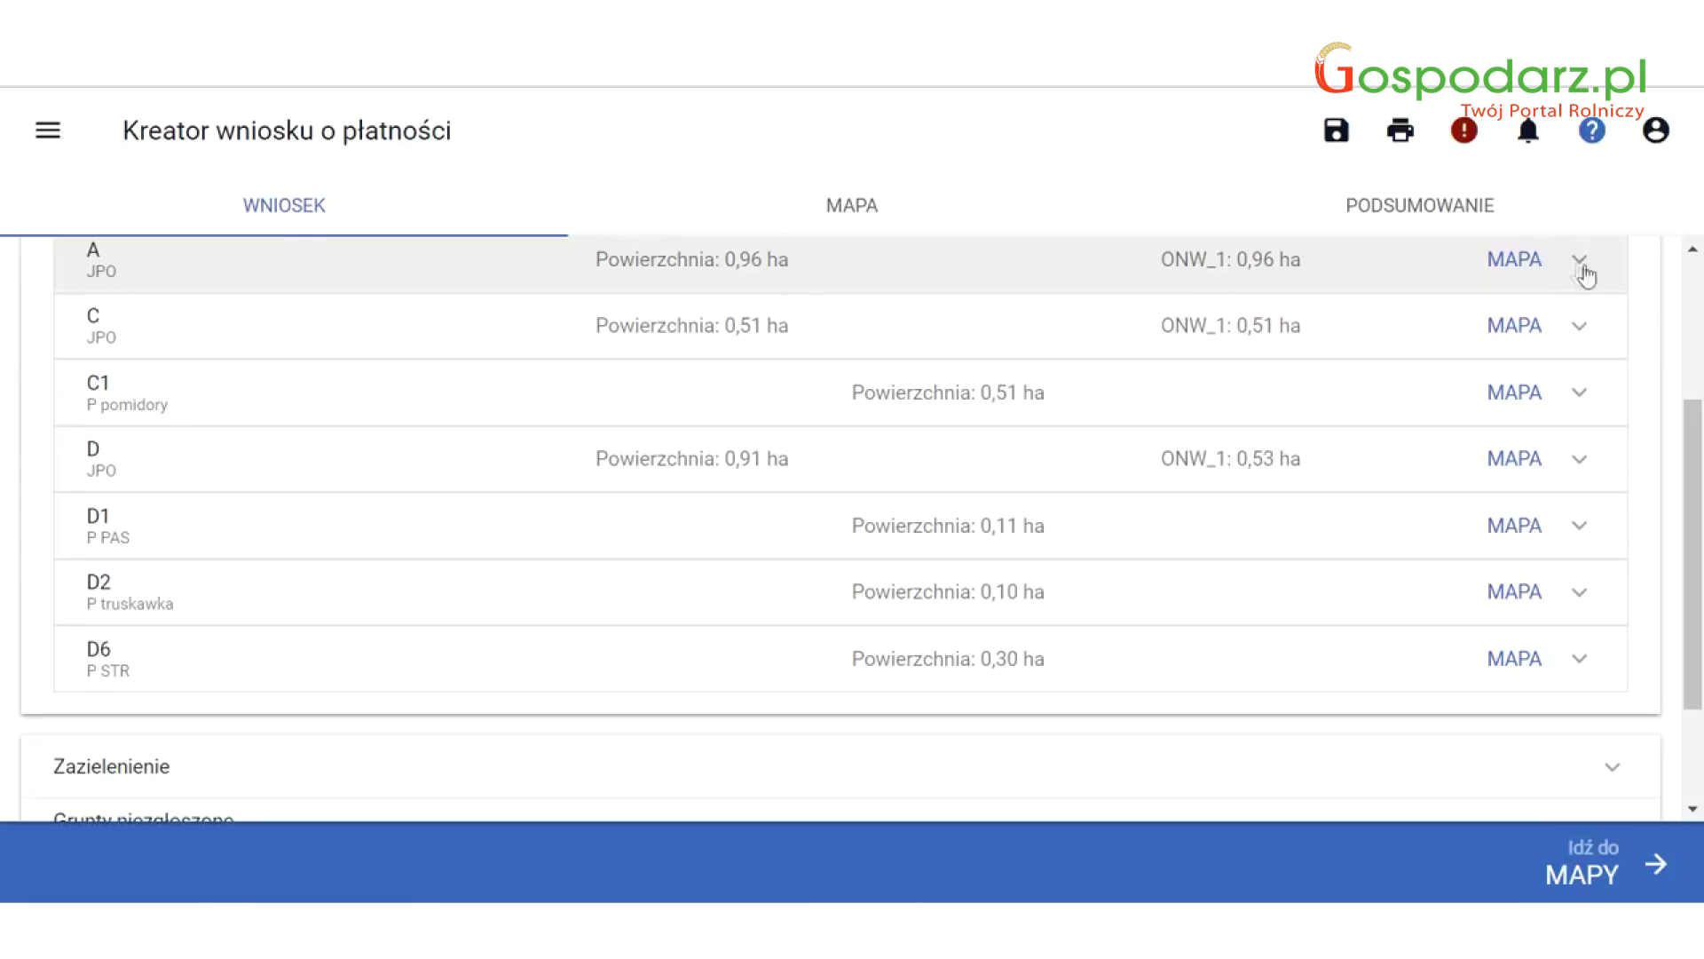
{"action": "scroll", "coordinate": [1579, 266], "scroll_direction": "up", "scroll_amount": 2}
{"action": "left_click", "coordinate": [1613, 317]}
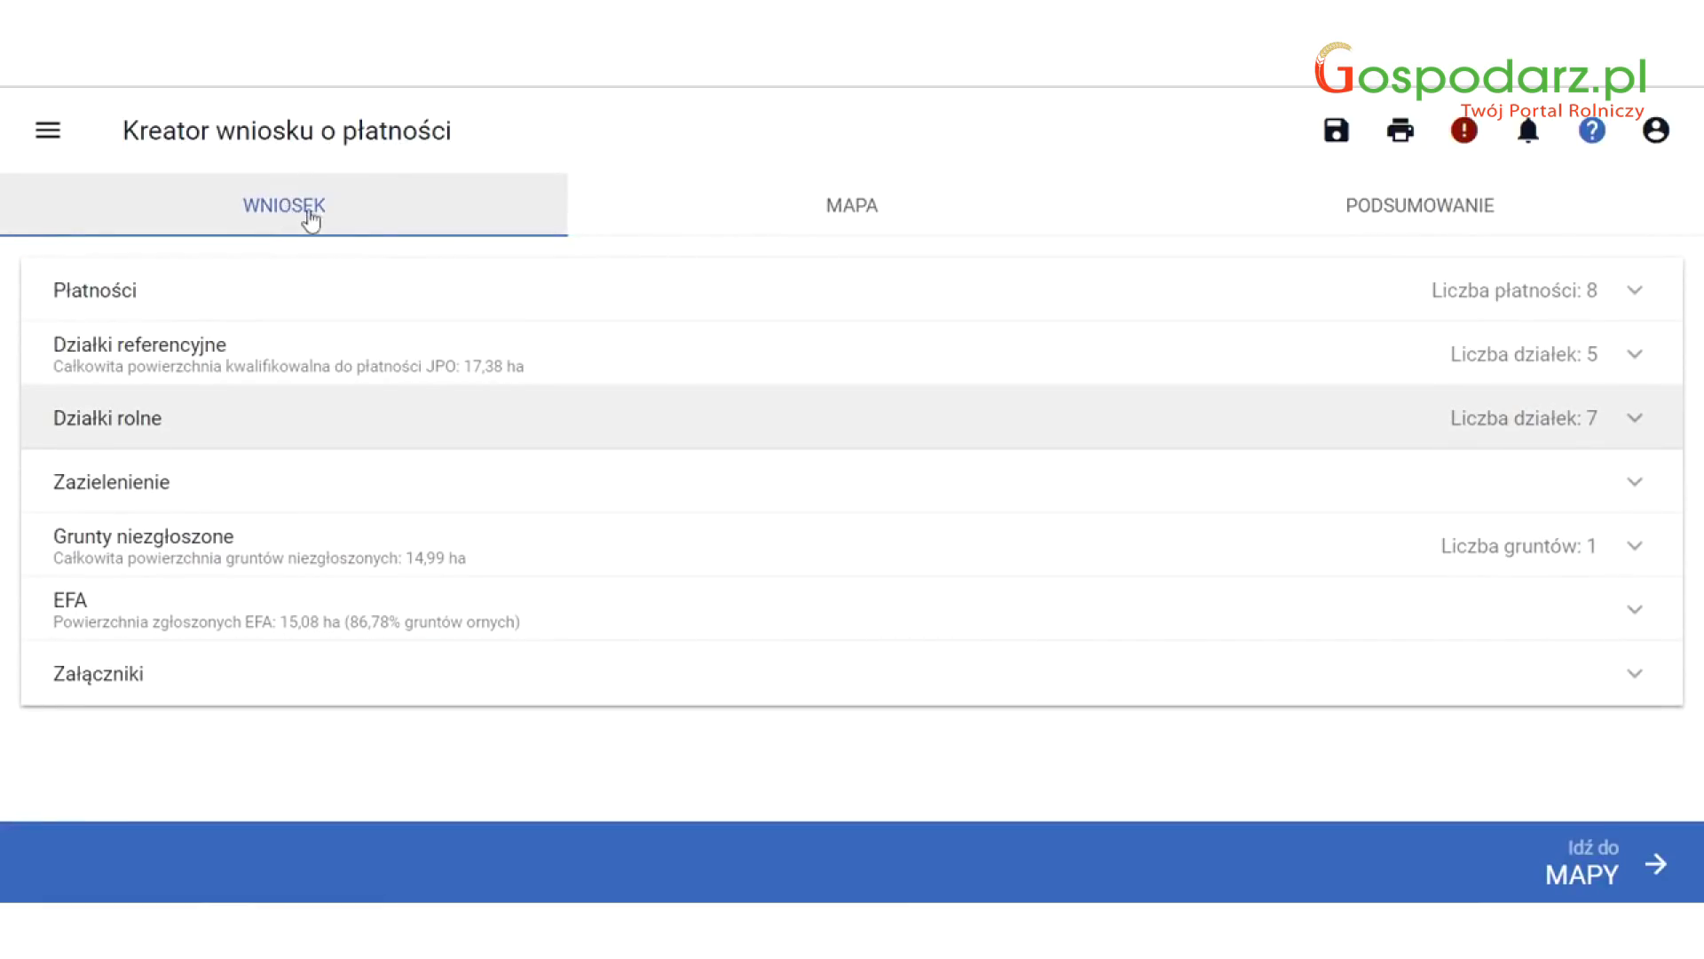
Return to the map, save the application, and close the set of modification tools.
{"action": "left_click", "coordinate": [860, 212]}
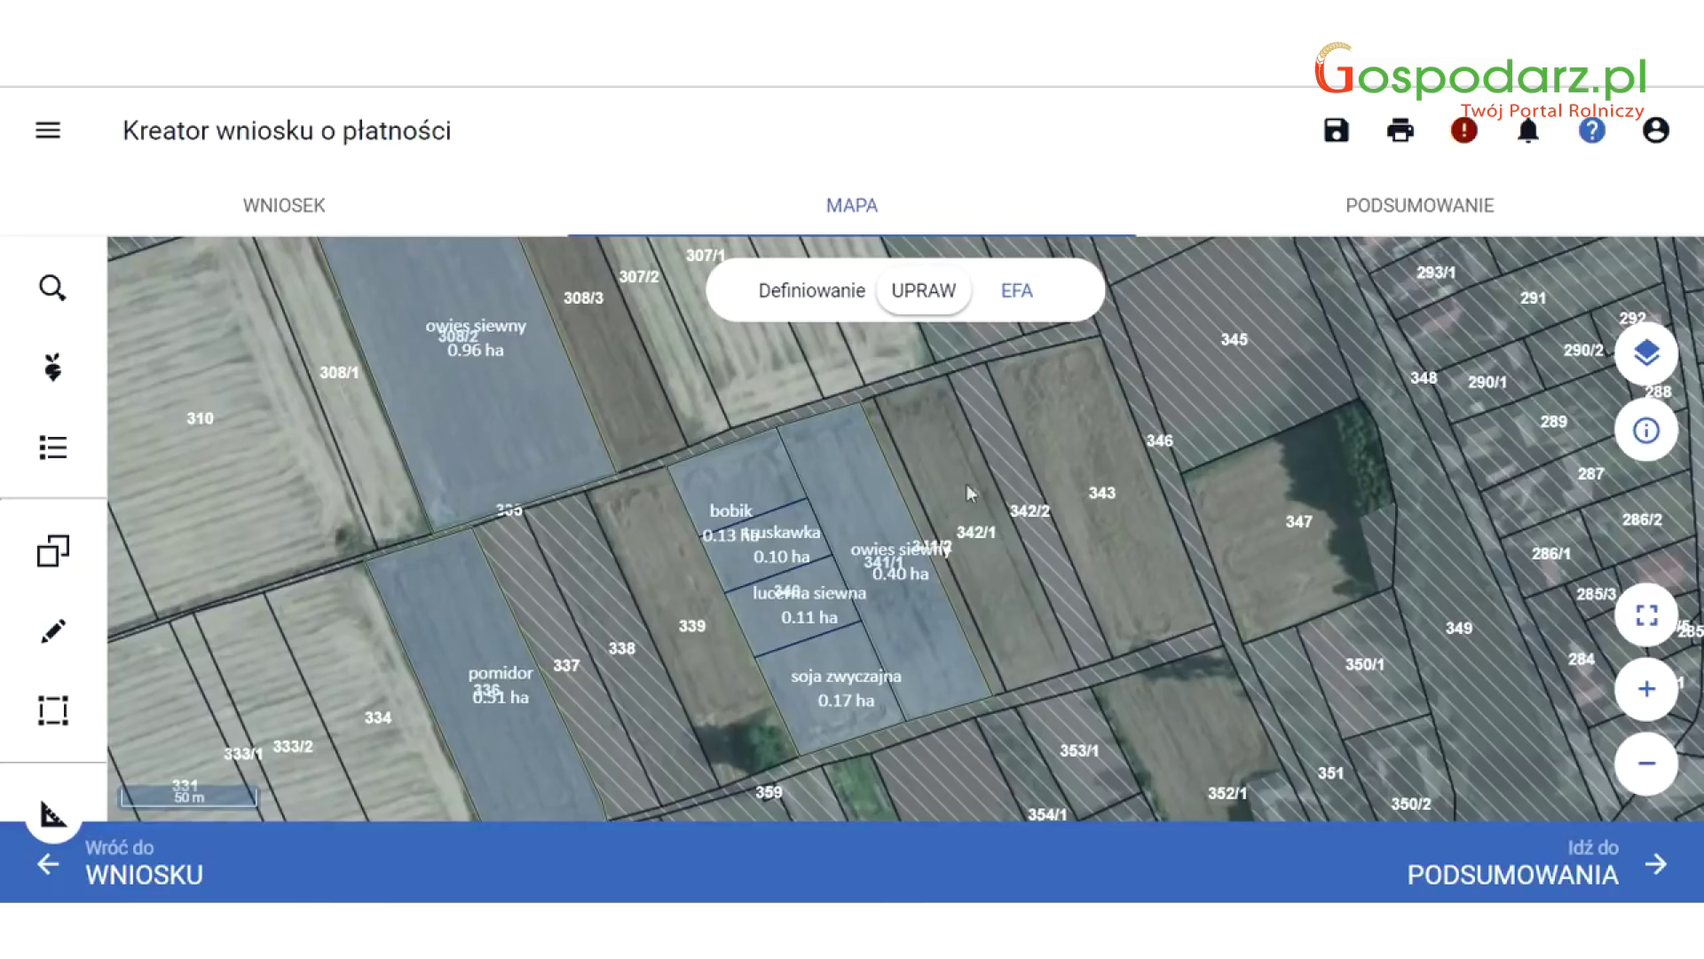
{"action": "left_click", "coordinate": [1336, 131]}
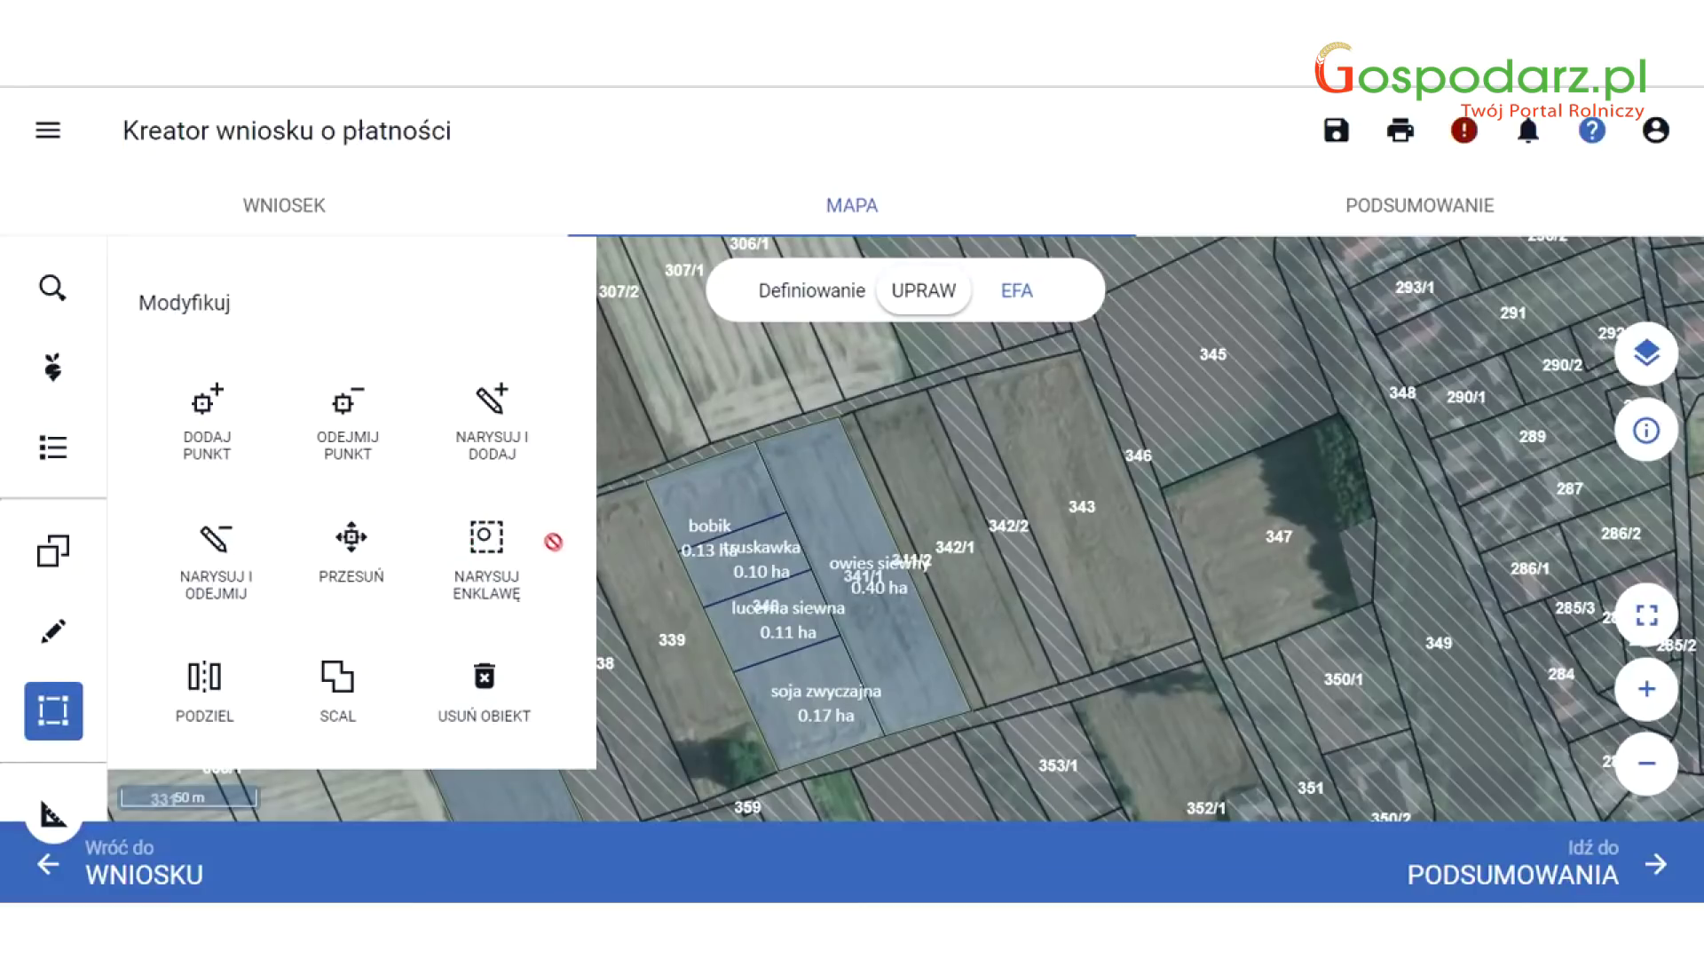
{"action": "left_click", "coordinate": [78, 715]}
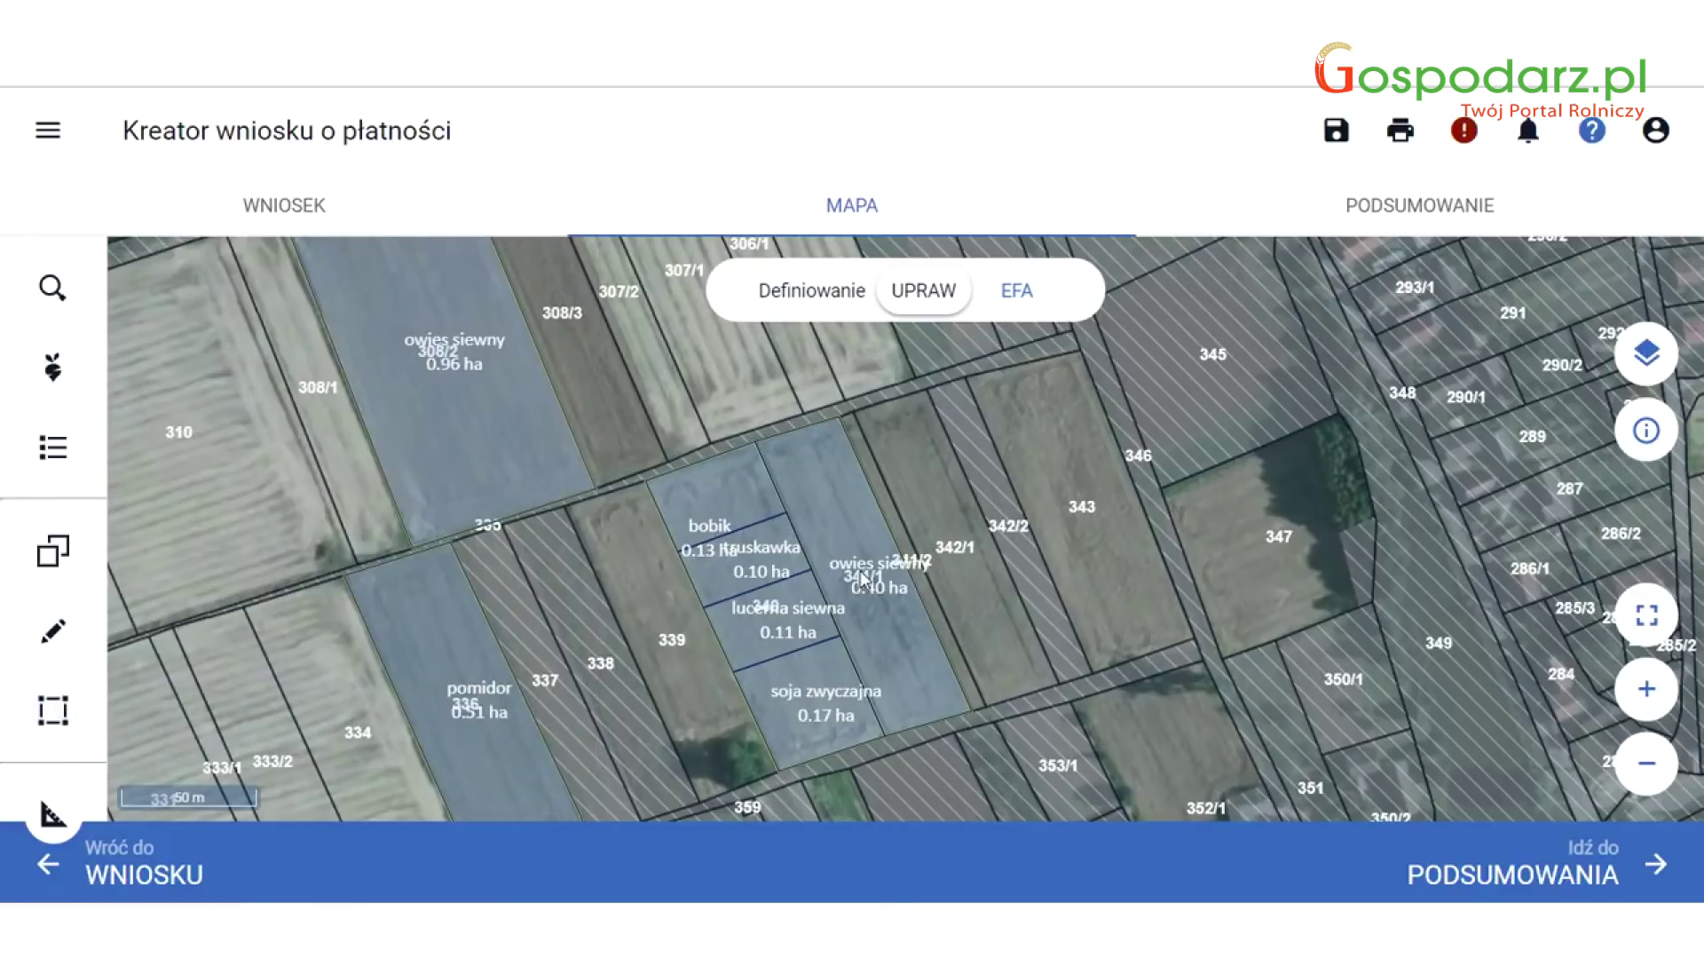
Select the owies siewny area on parcel 341/1 and add points along its long edges with Dodaj punkt.
{"action": "left_click", "coordinate": [849, 534]}
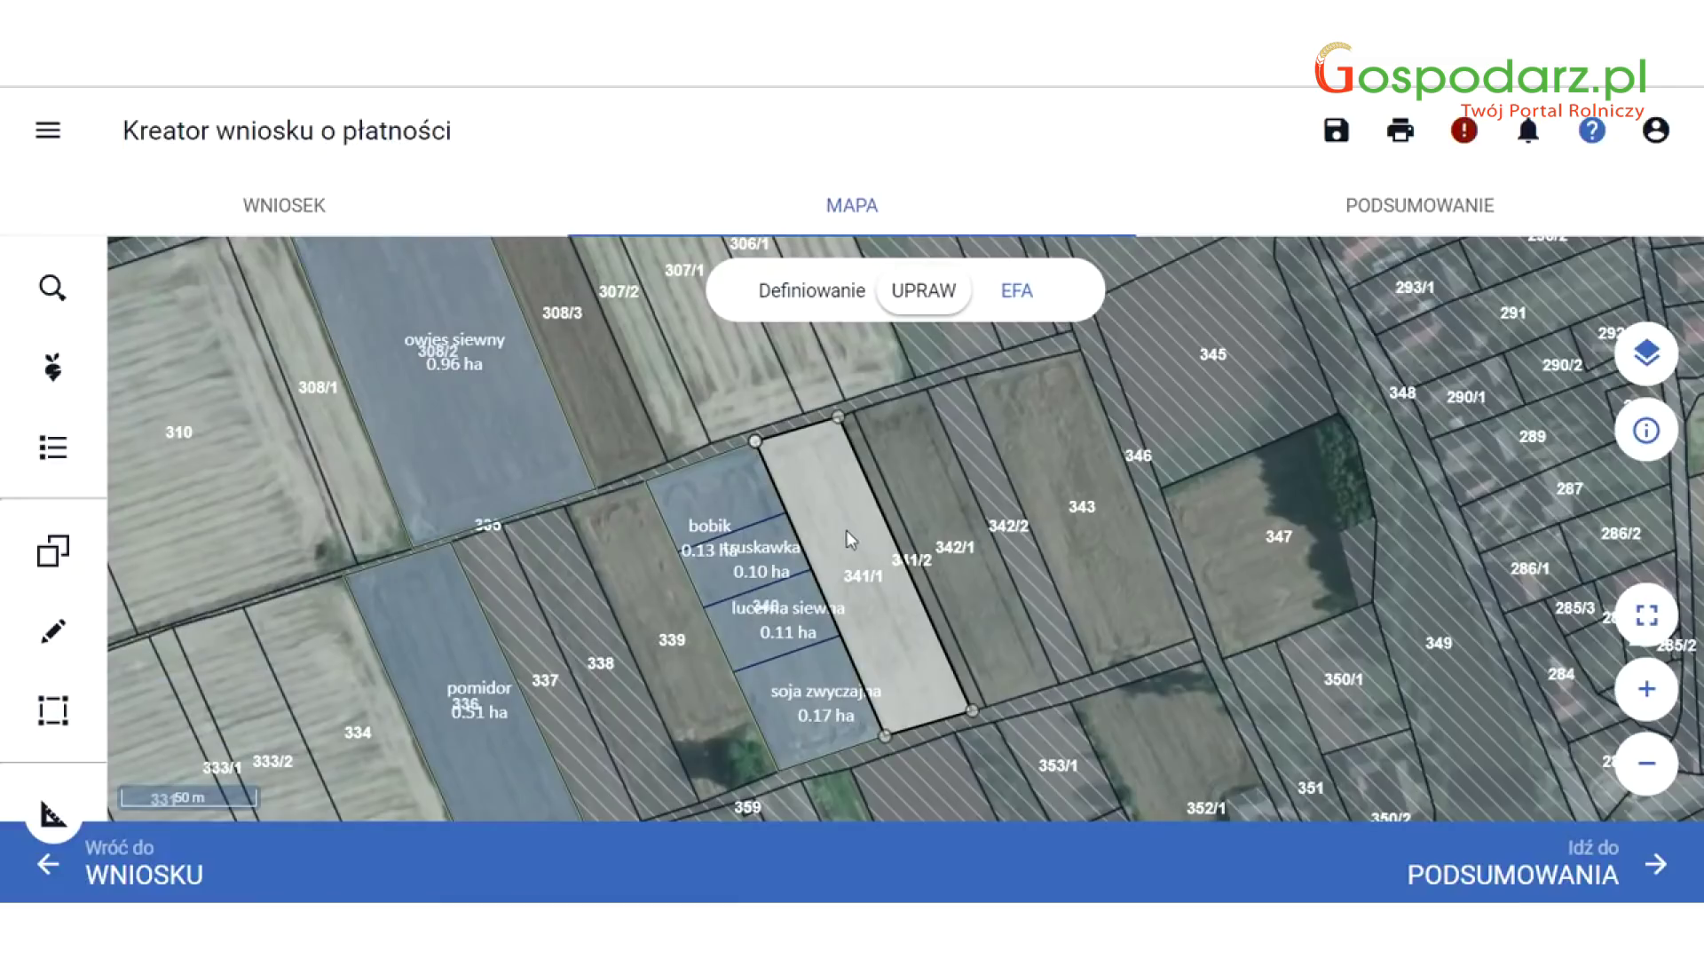
{"action": "left_click", "coordinate": [40, 715]}
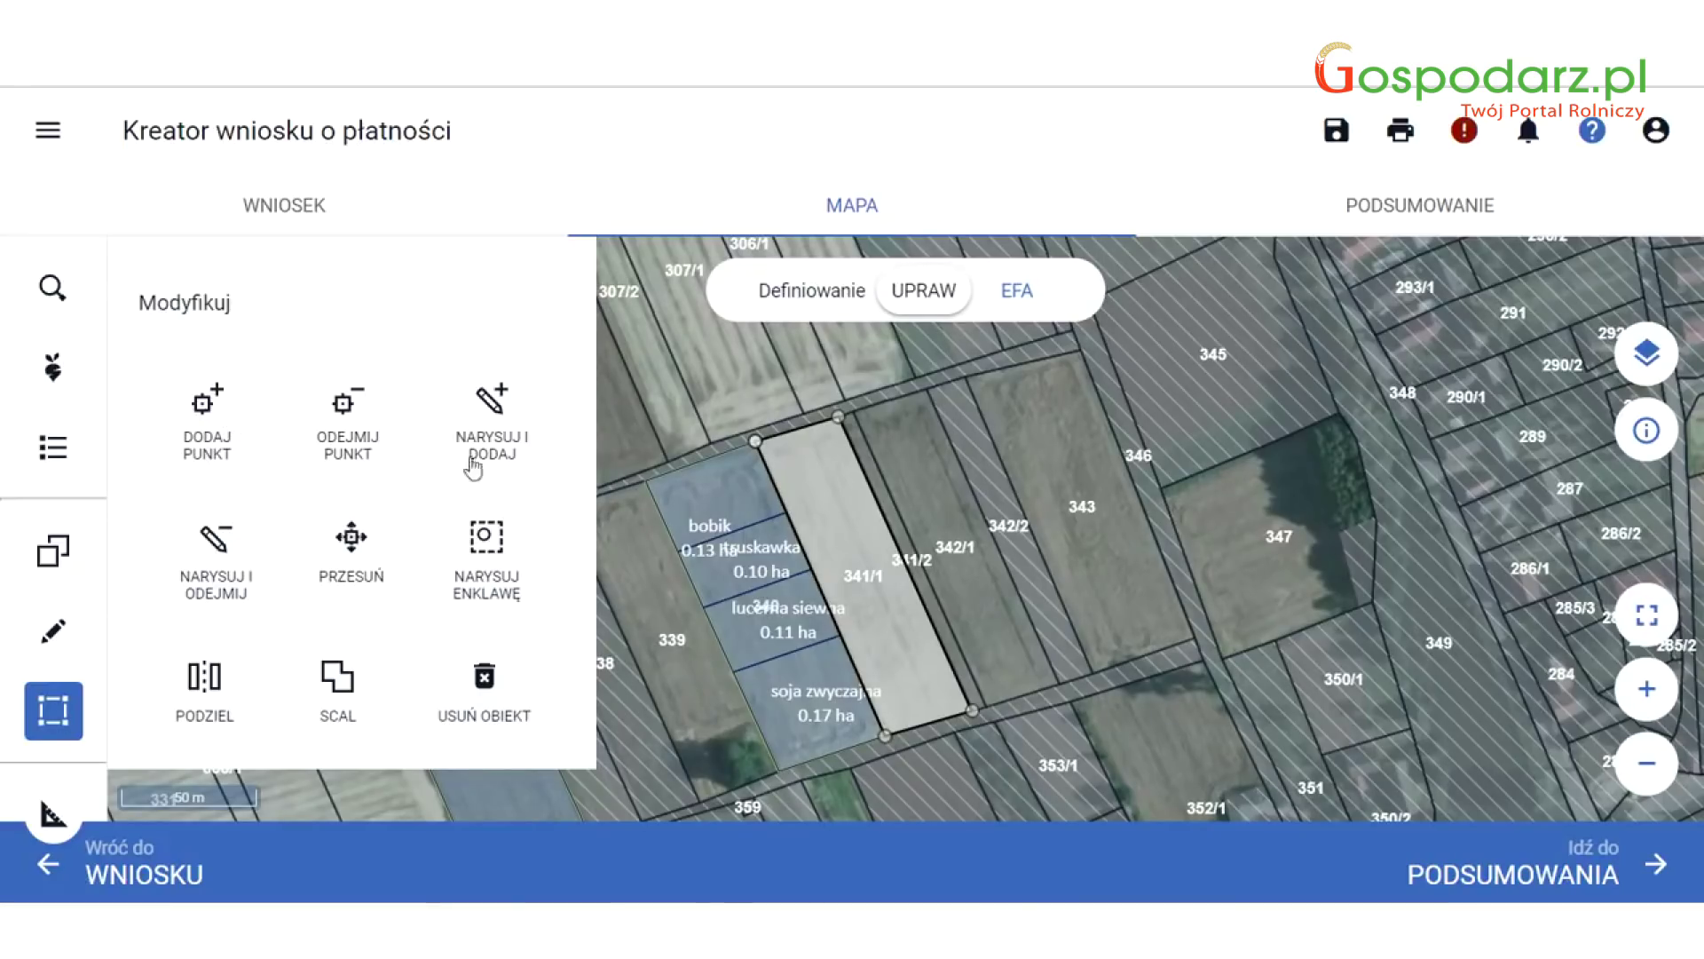
{"action": "left_click", "coordinate": [204, 424]}
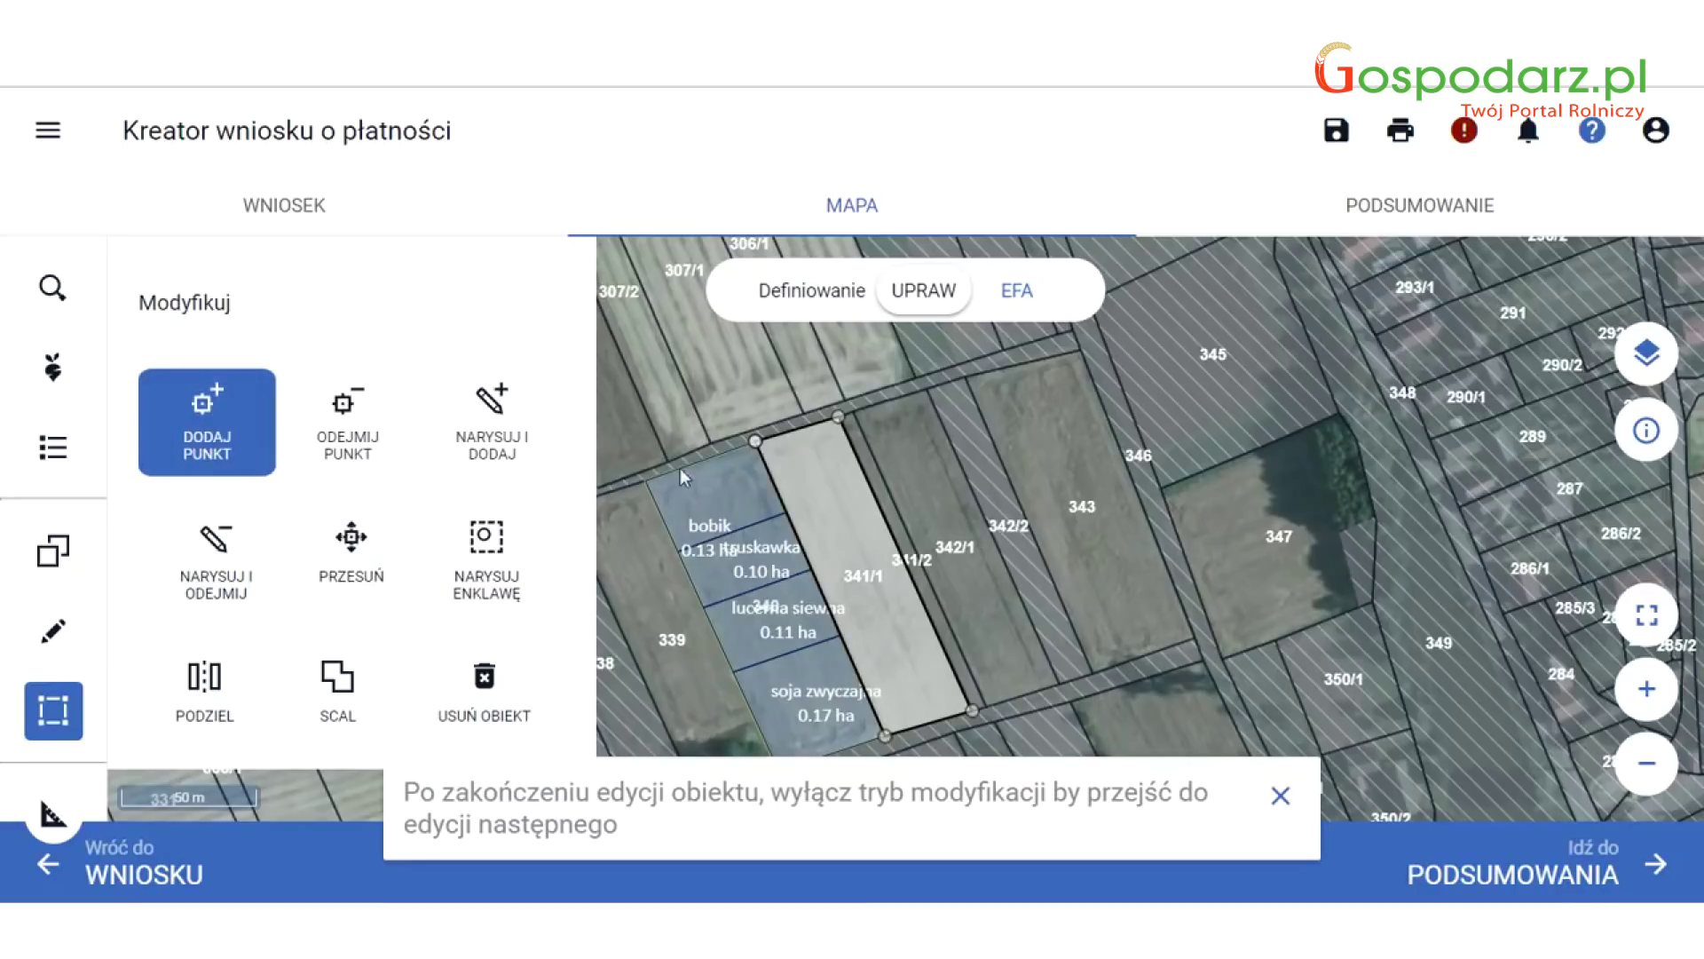
{"action": "left_click", "coordinate": [796, 434]}
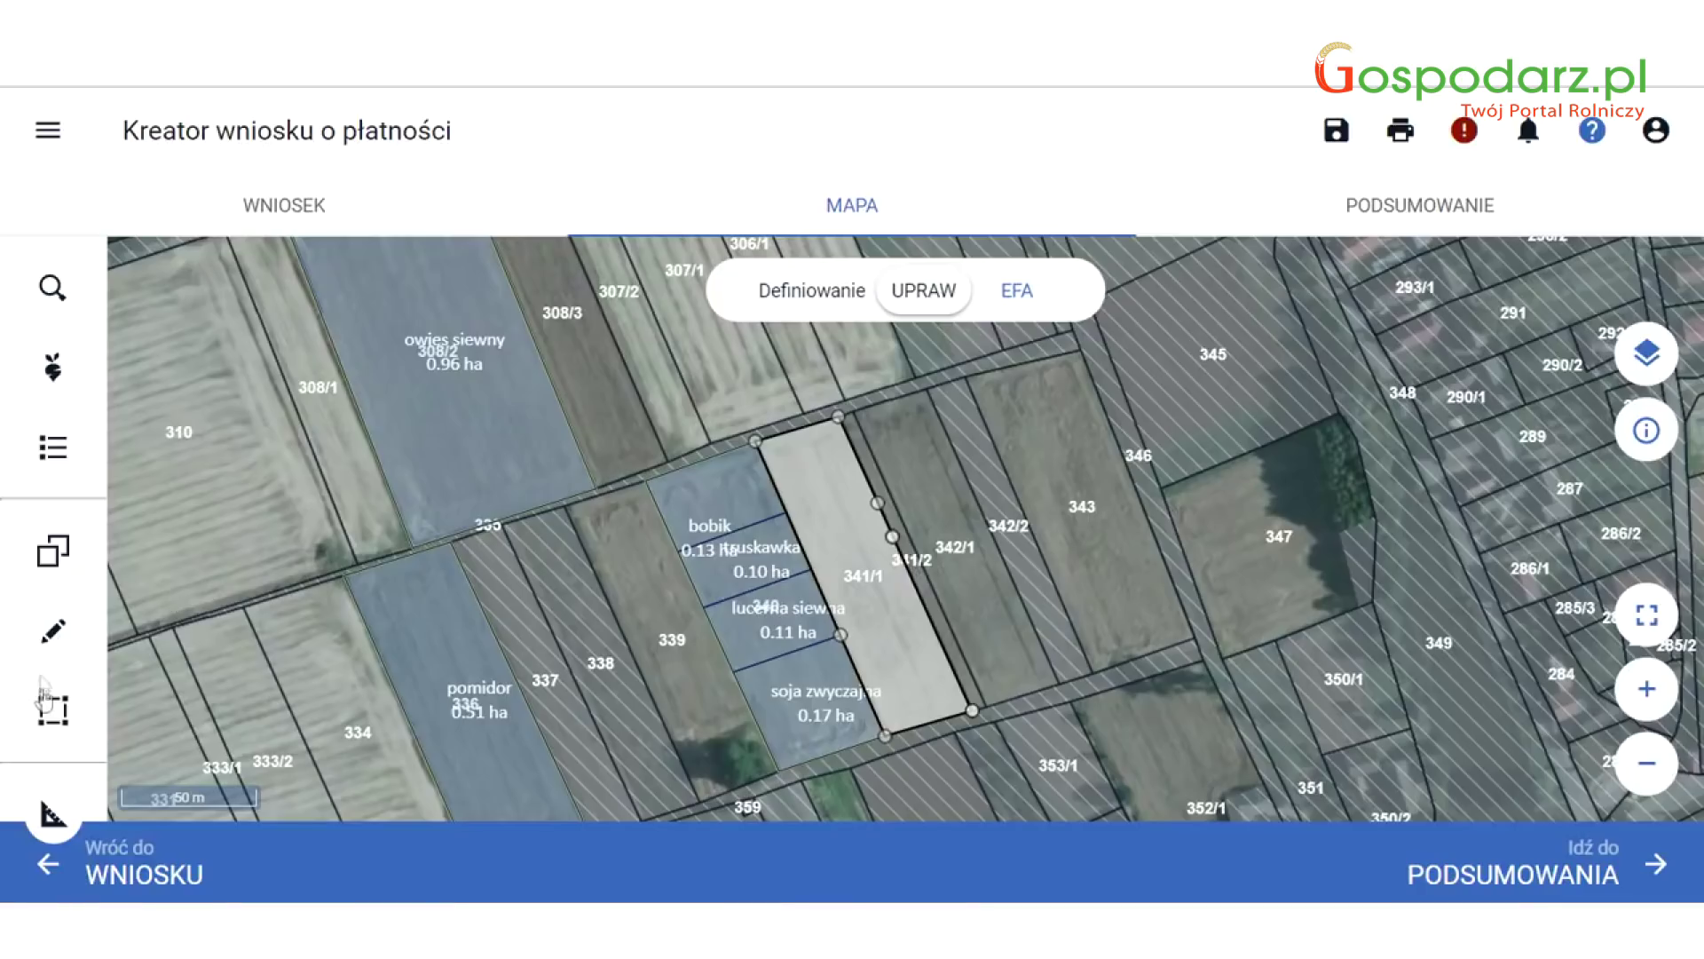
Use Odejmij punkt to remove the two added points from the area's edge facing parcel 341/2, and turn the tool off.
{"action": "left_click", "coordinate": [49, 706]}
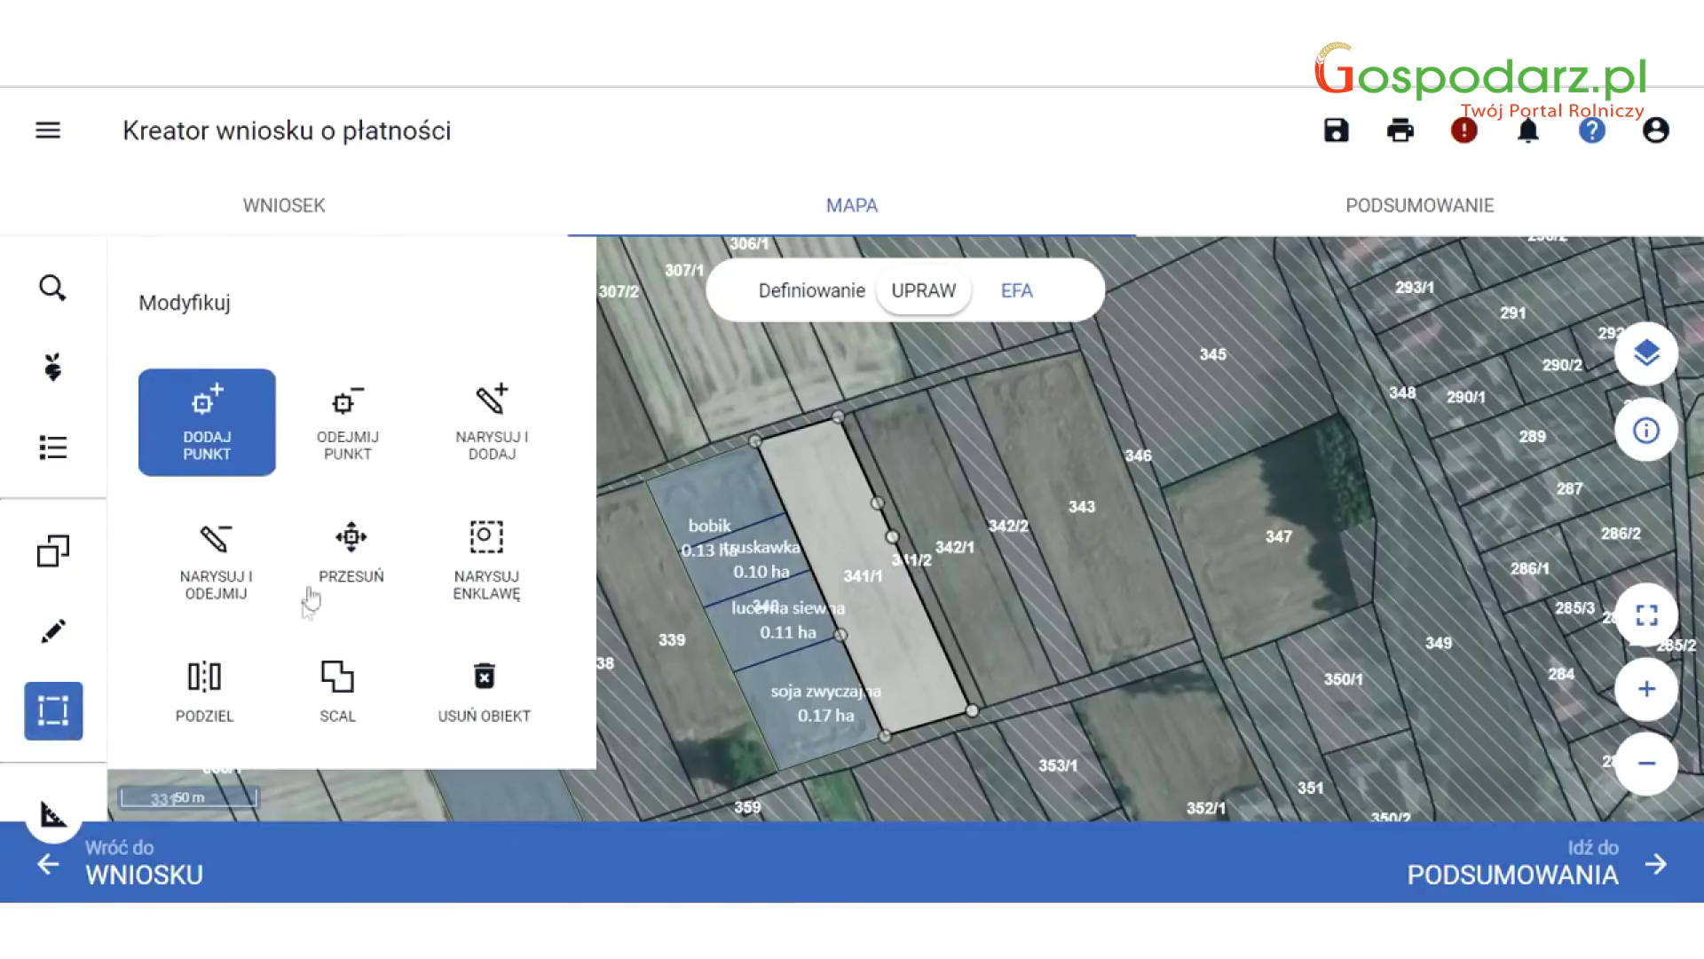
{"action": "left_click", "coordinate": [349, 444]}
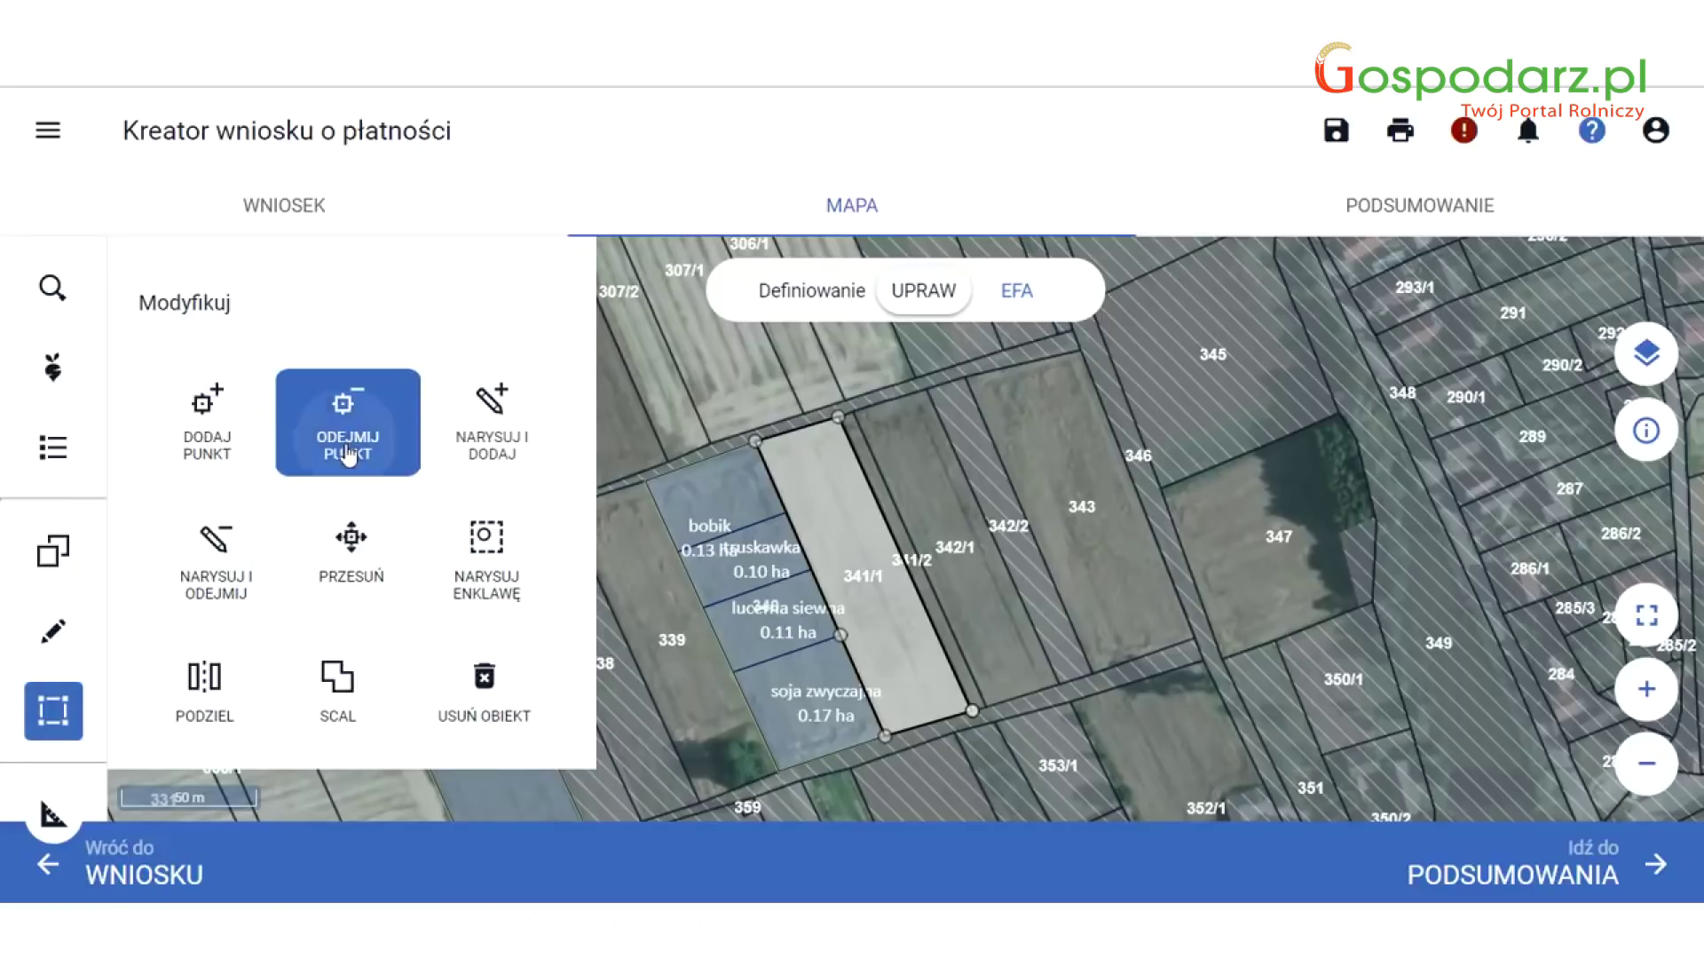
{"action": "left_click", "coordinate": [348, 448]}
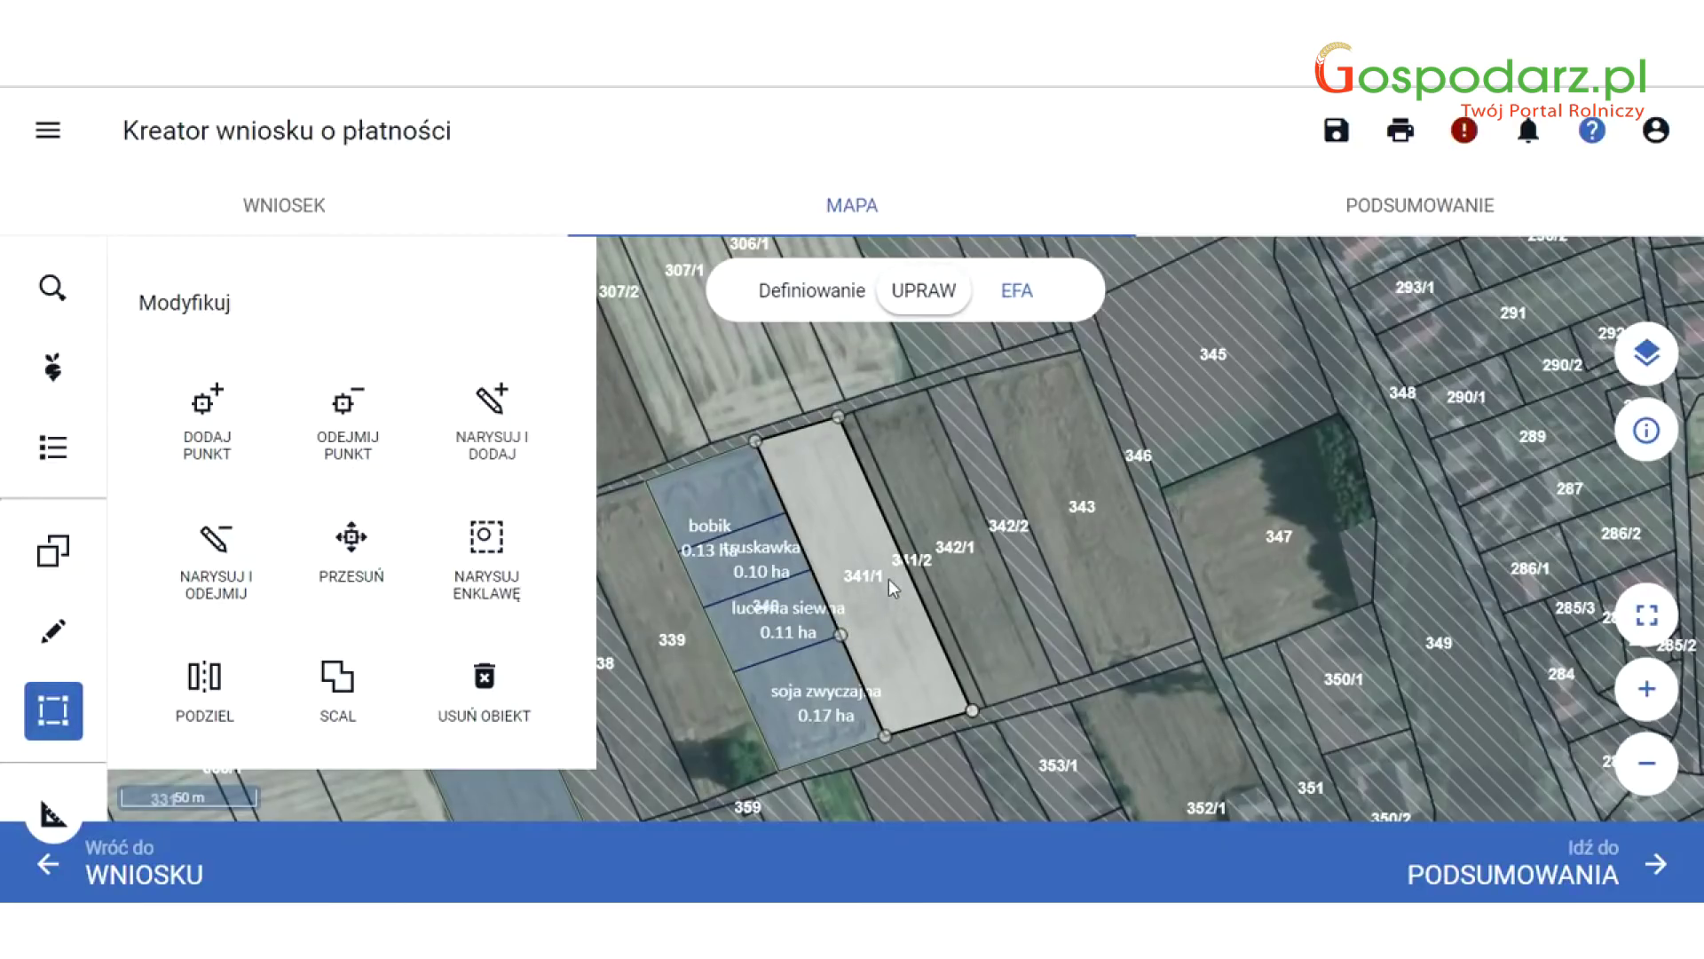
Try to extend the area on parcel 341/1 across parcel 341/2 with Narysuj i dodaj, and choose automatic correction to the MKO boundaries.
{"action": "left_click", "coordinate": [506, 449]}
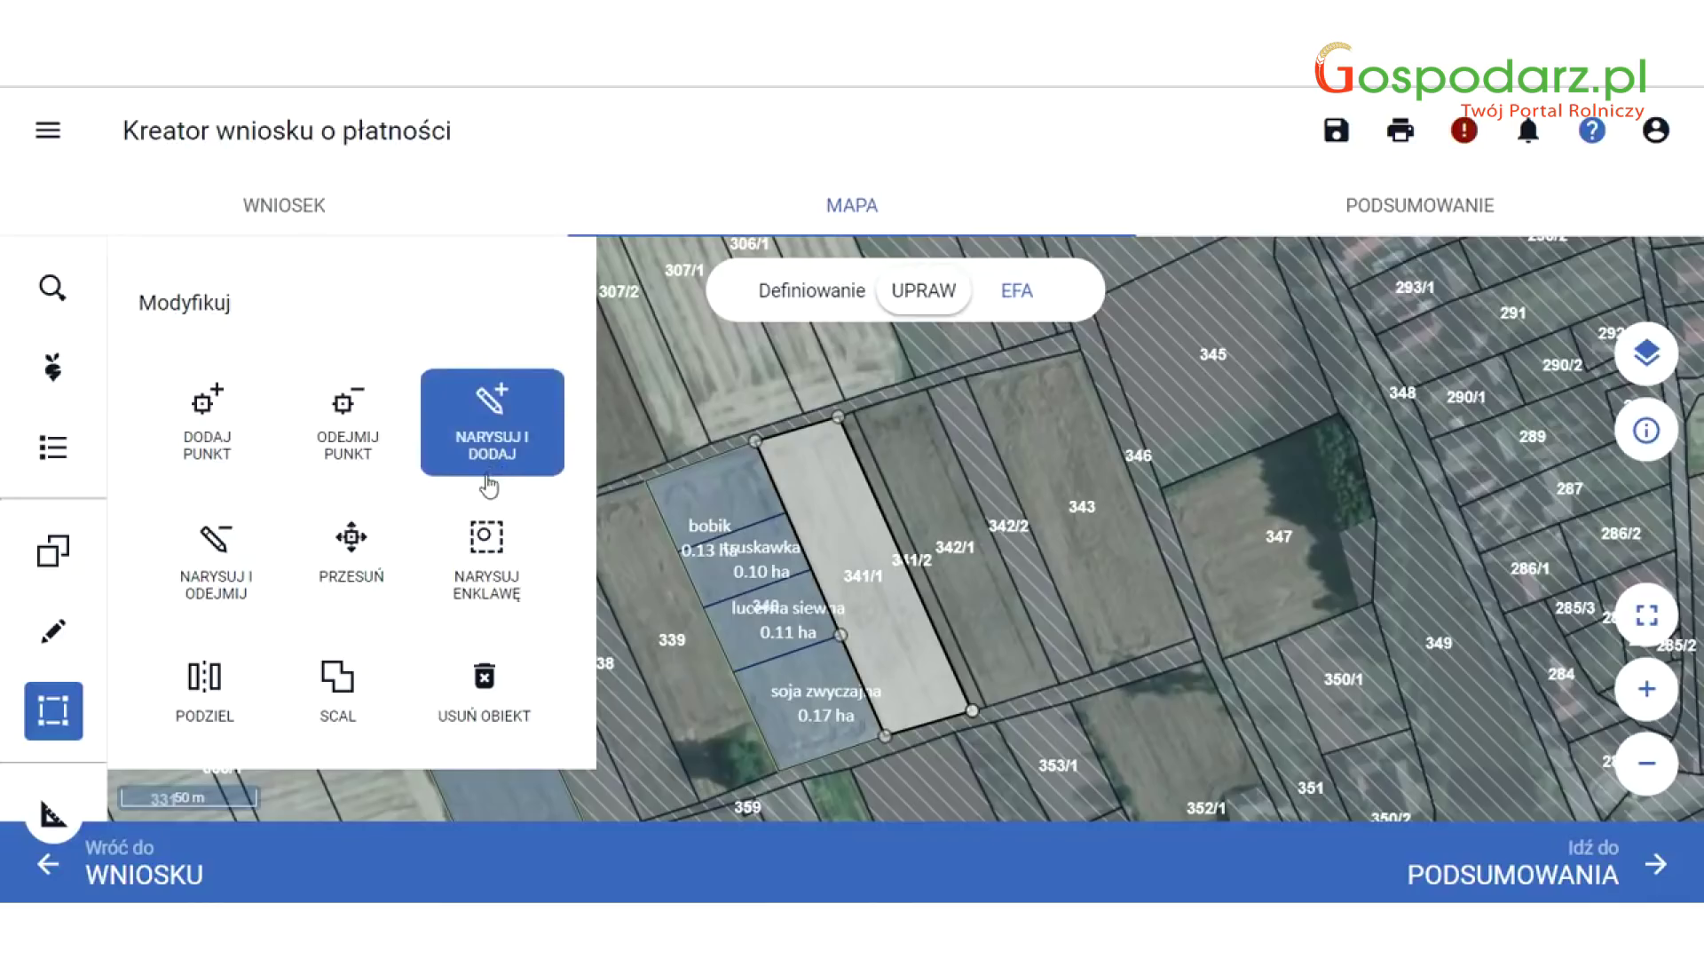
{"action": "left_click", "coordinate": [865, 475]}
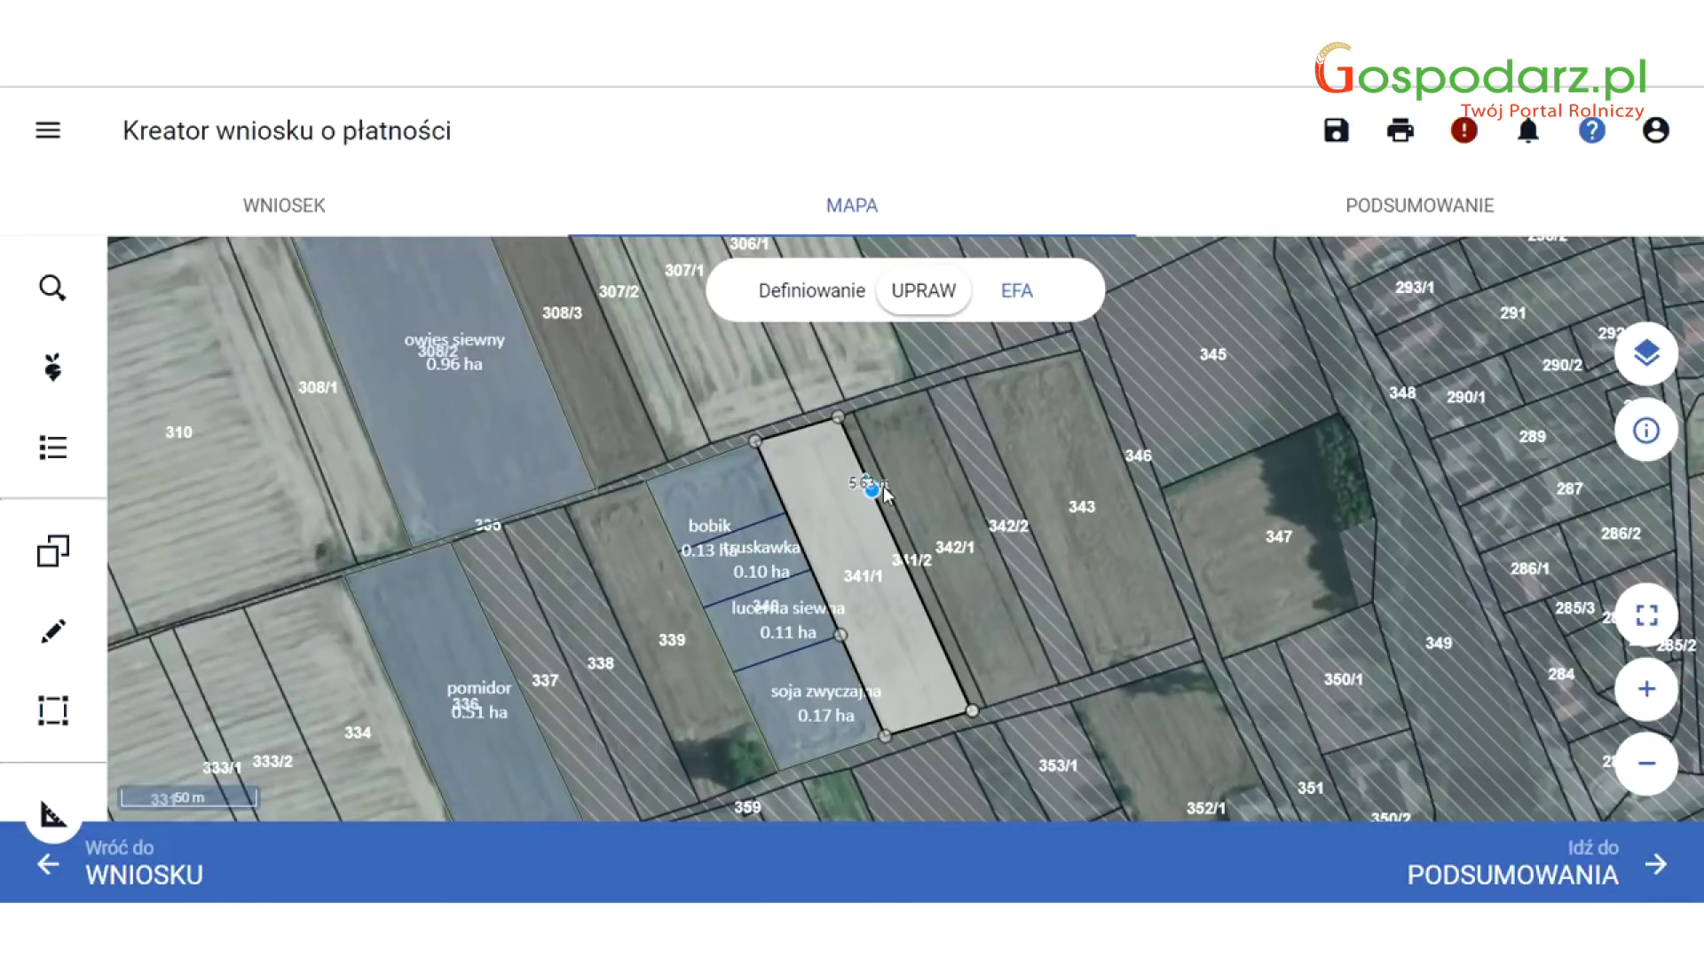
{"action": "left_click_drag", "start_coordinate": [1004, 688], "coordinate": [1004, 696]}
{"action": "left_click", "coordinate": [1004, 696]}
{"action": "left_click", "coordinate": [1029, 702]}
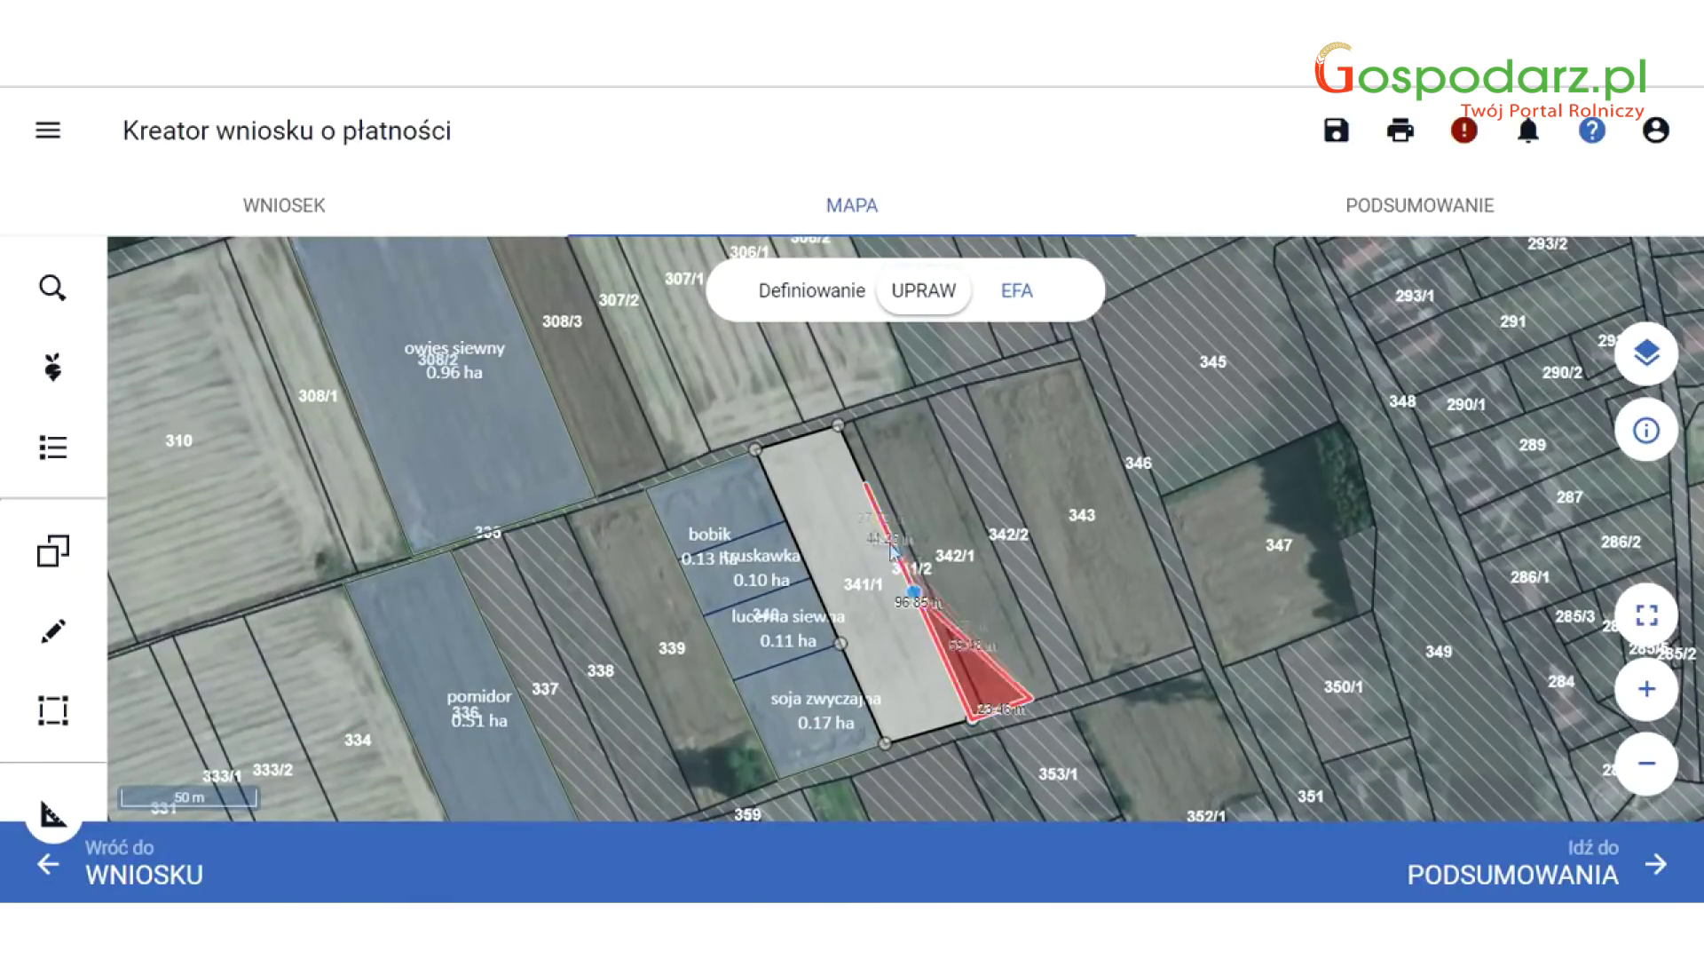
{"action": "left_click", "coordinate": [903, 404]}
{"action": "left_click", "coordinate": [814, 405]}
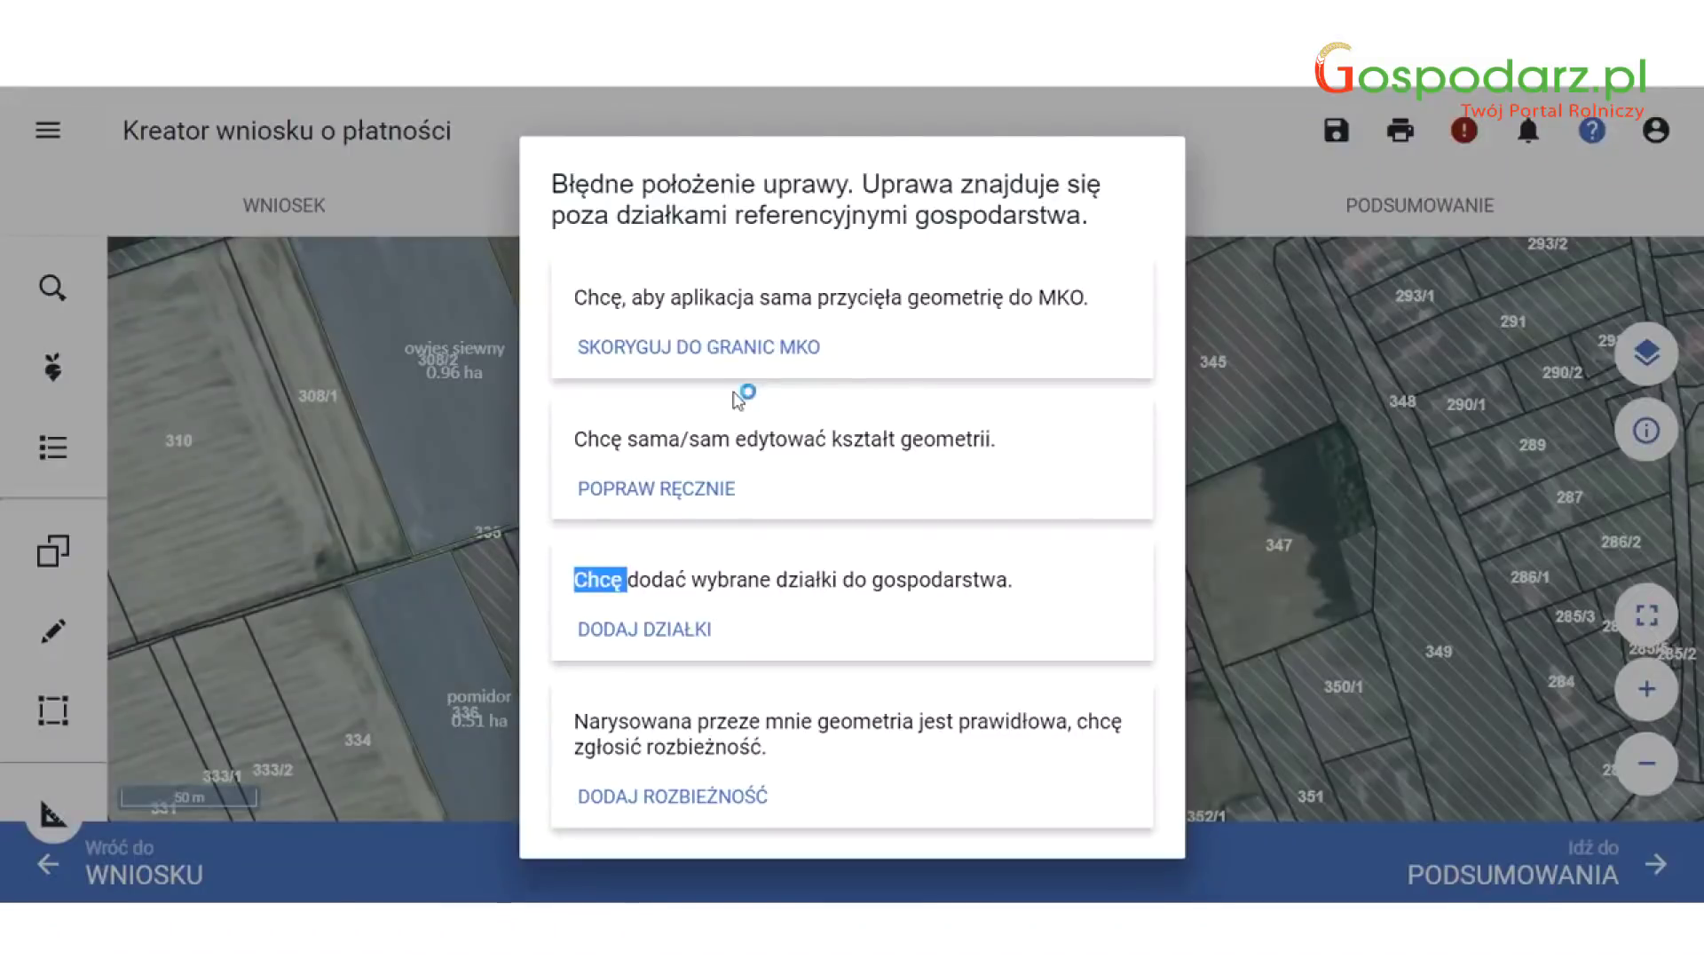
{"action": "left_click", "coordinate": [706, 348]}
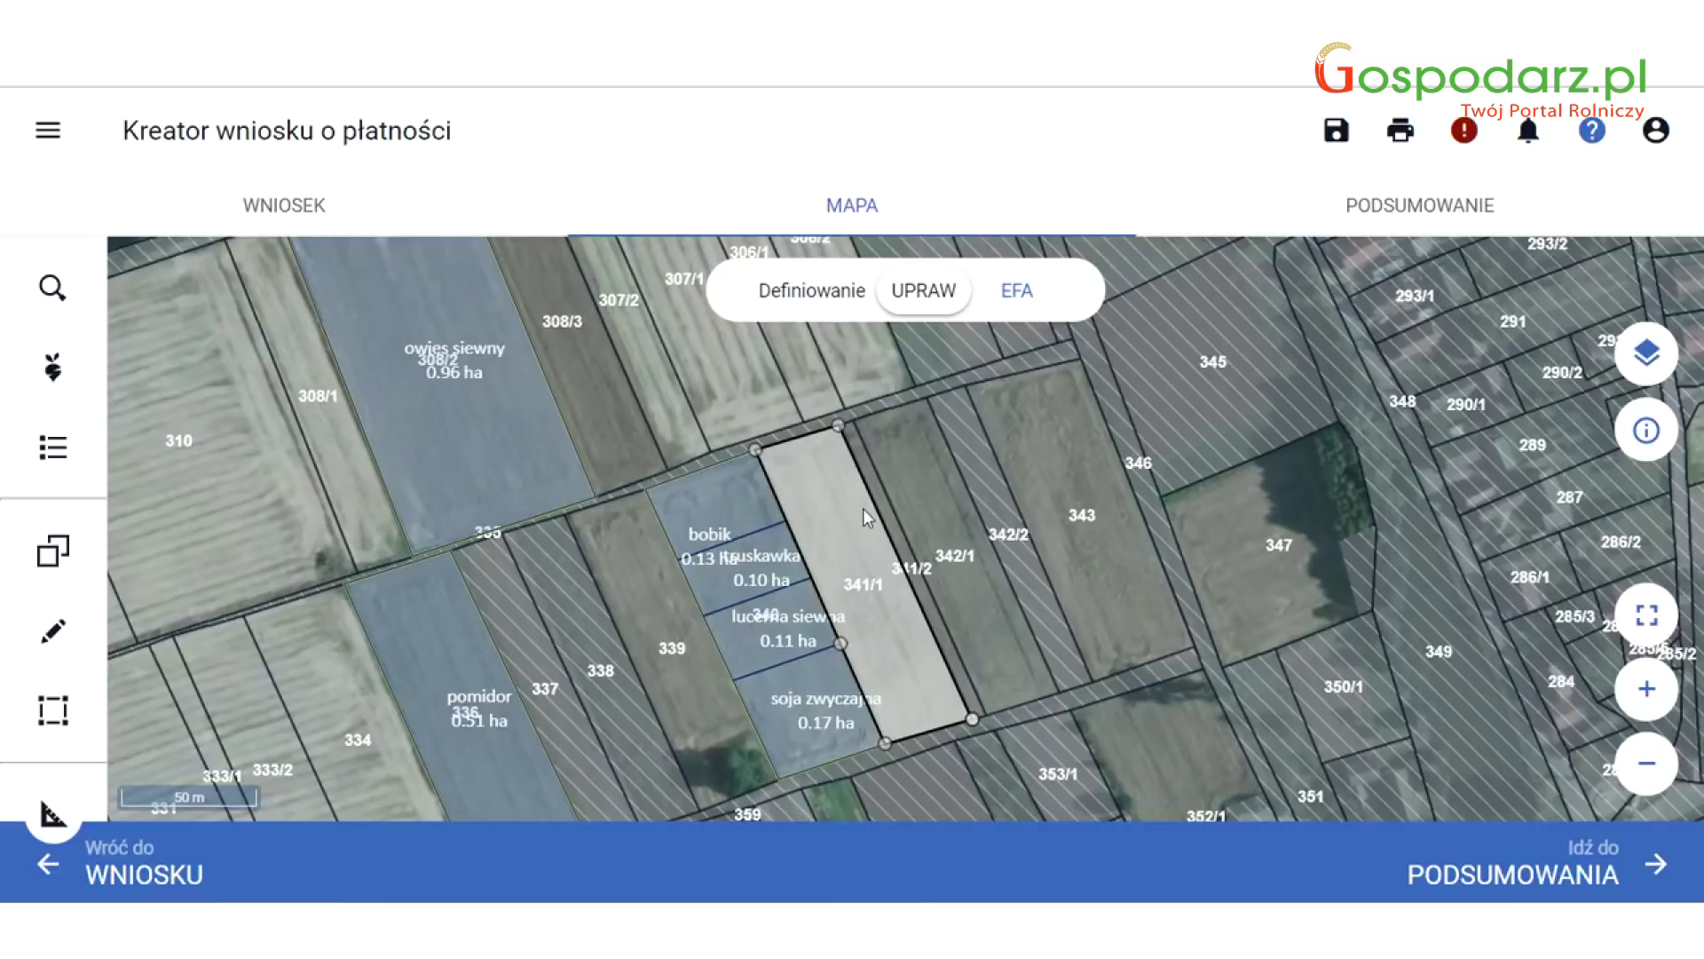
Use Narysuj i dodaj to draw an extension over parcels 341/2 and 342/1, and choose to add these parcels to the farm.
{"action": "scroll", "coordinate": [870, 510], "scroll_direction": "up", "scroll_amount": 1}
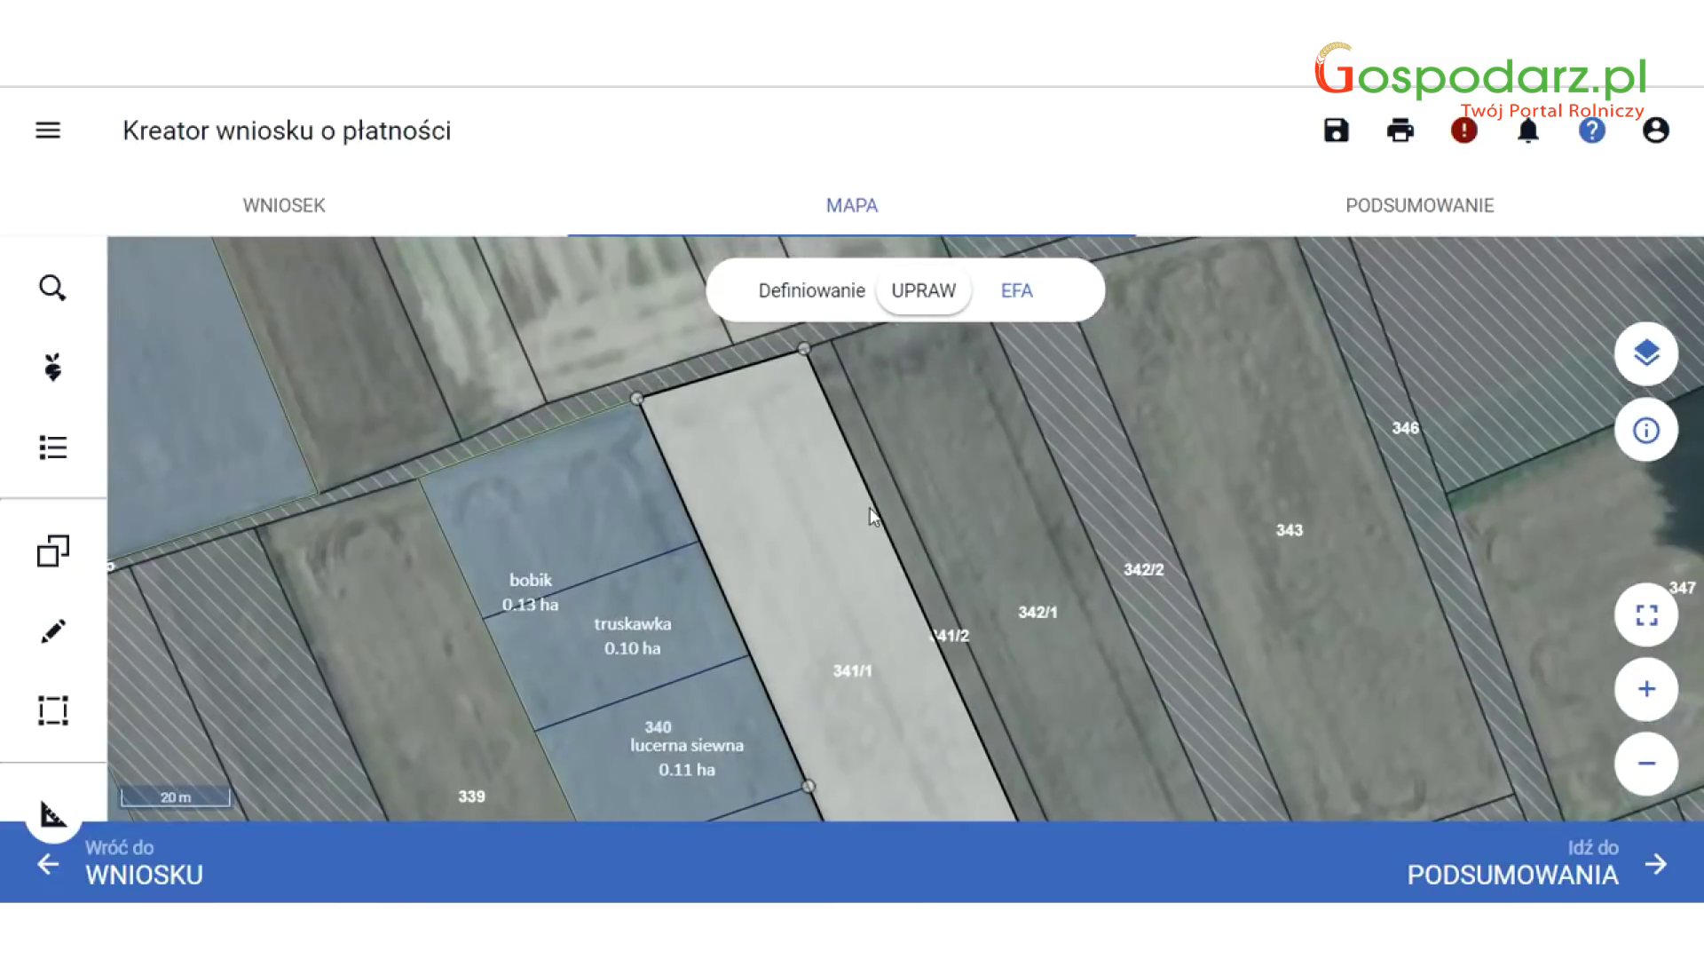
{"action": "scroll", "coordinate": [874, 516], "scroll_direction": "down", "scroll_amount": 1}
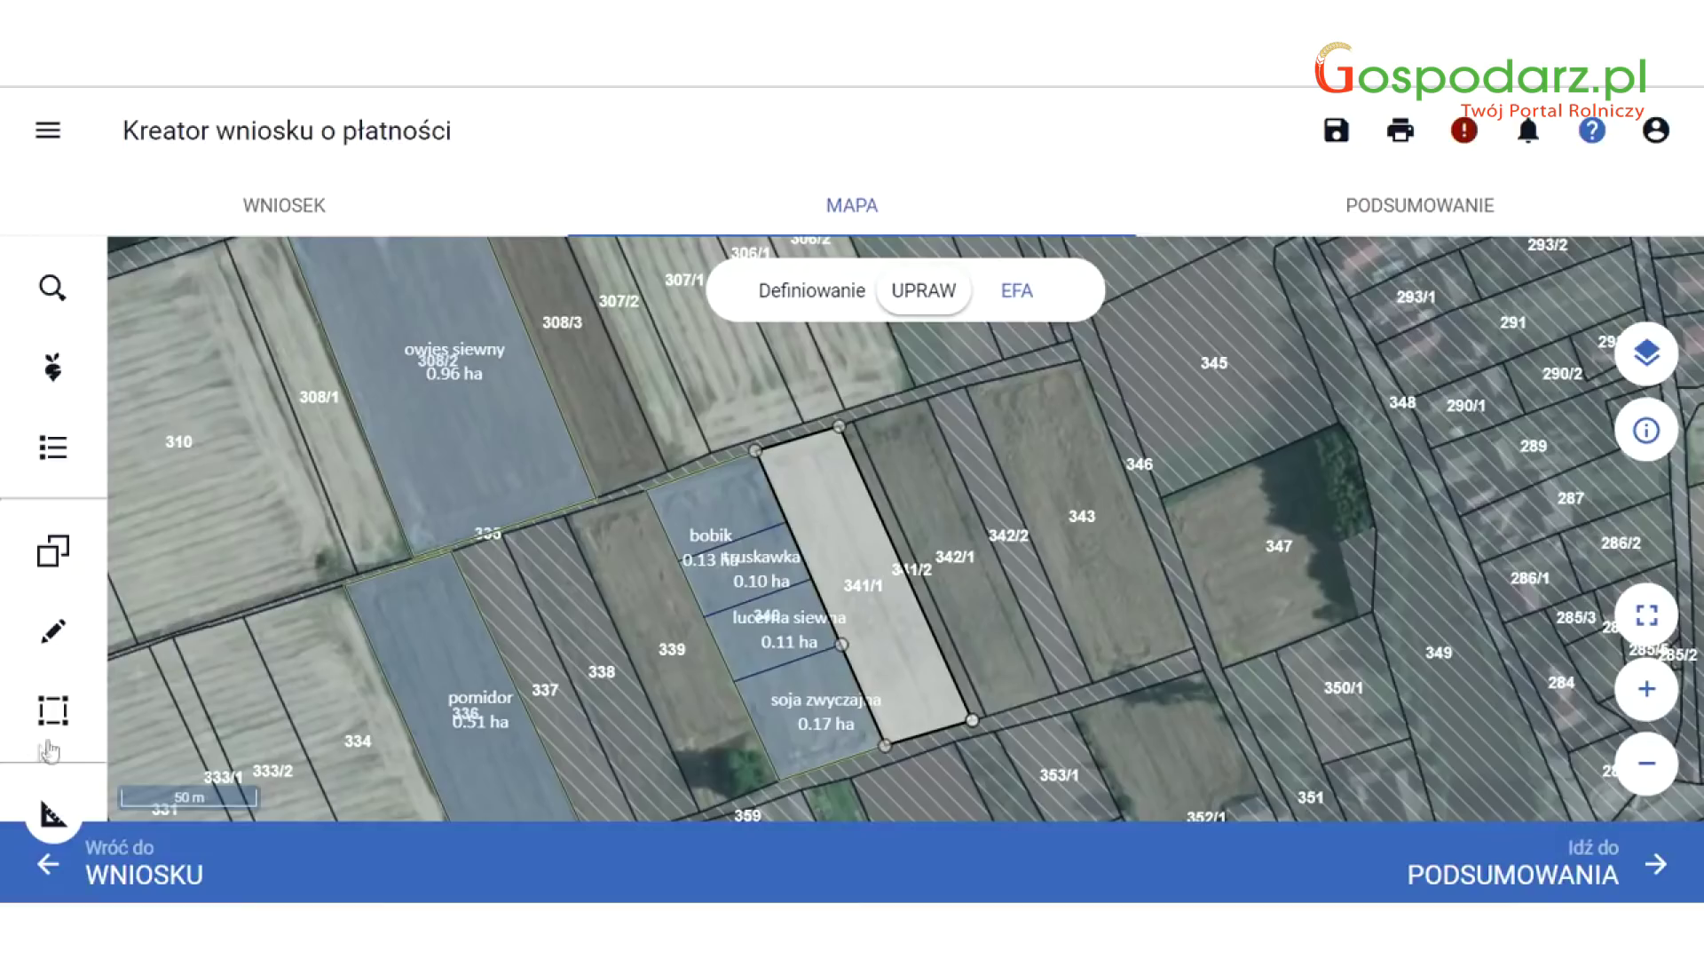
{"action": "left_click", "coordinate": [53, 710]}
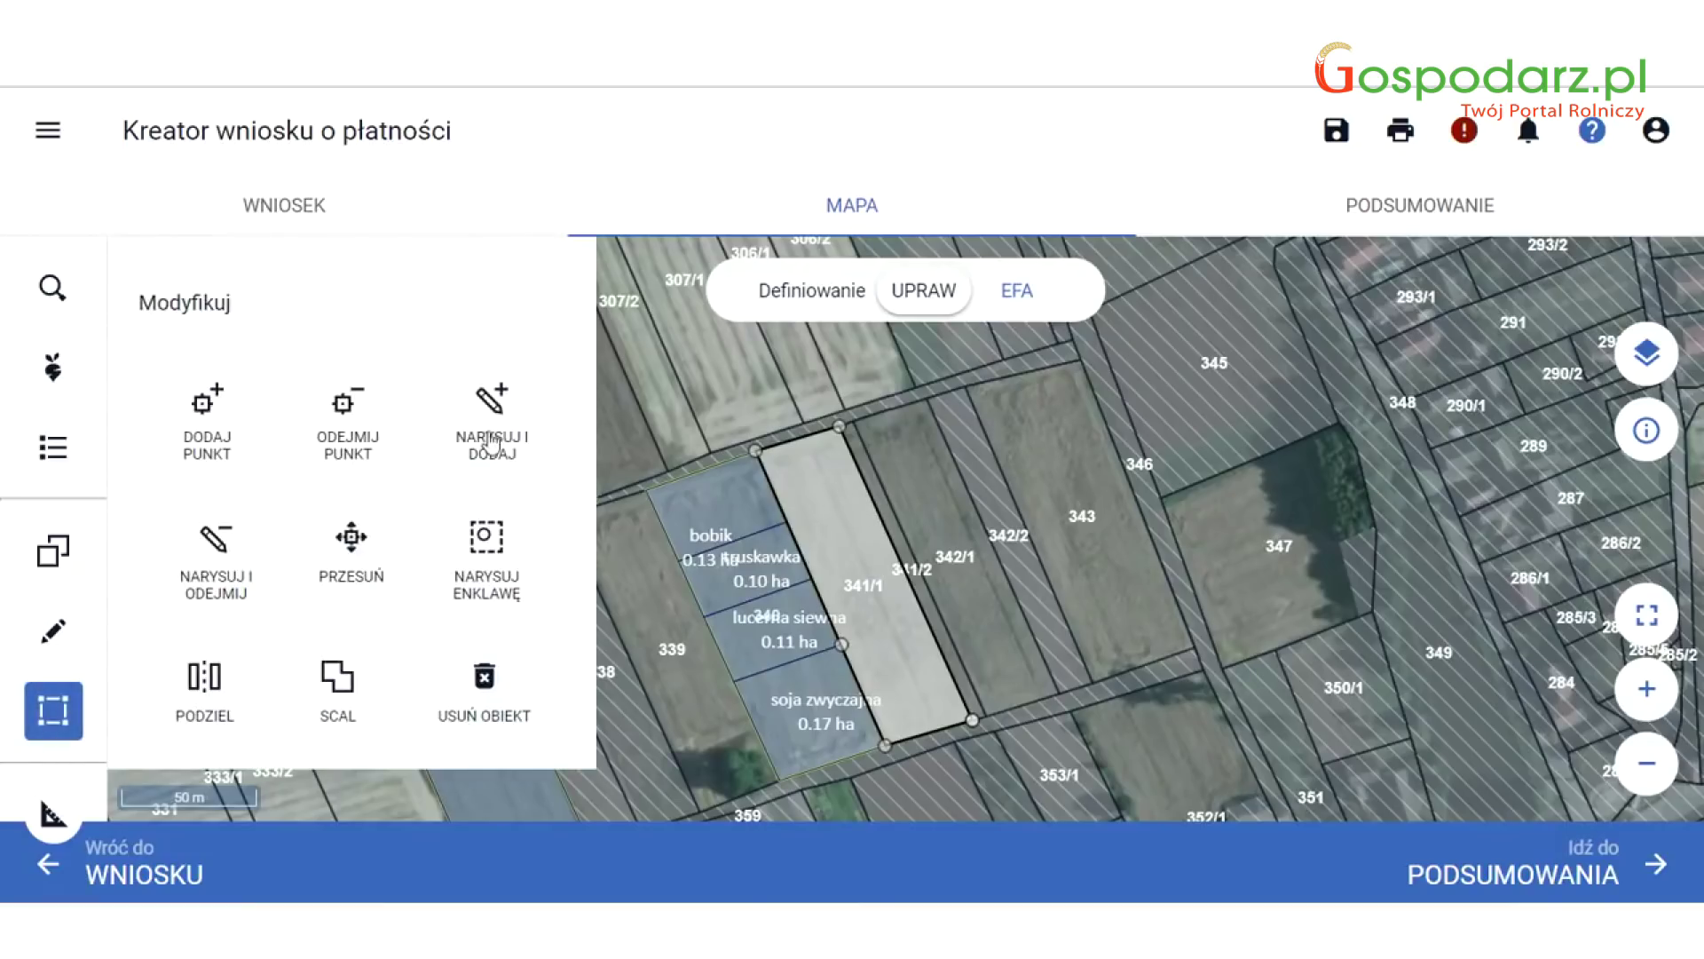
{"action": "left_click", "coordinate": [491, 444]}
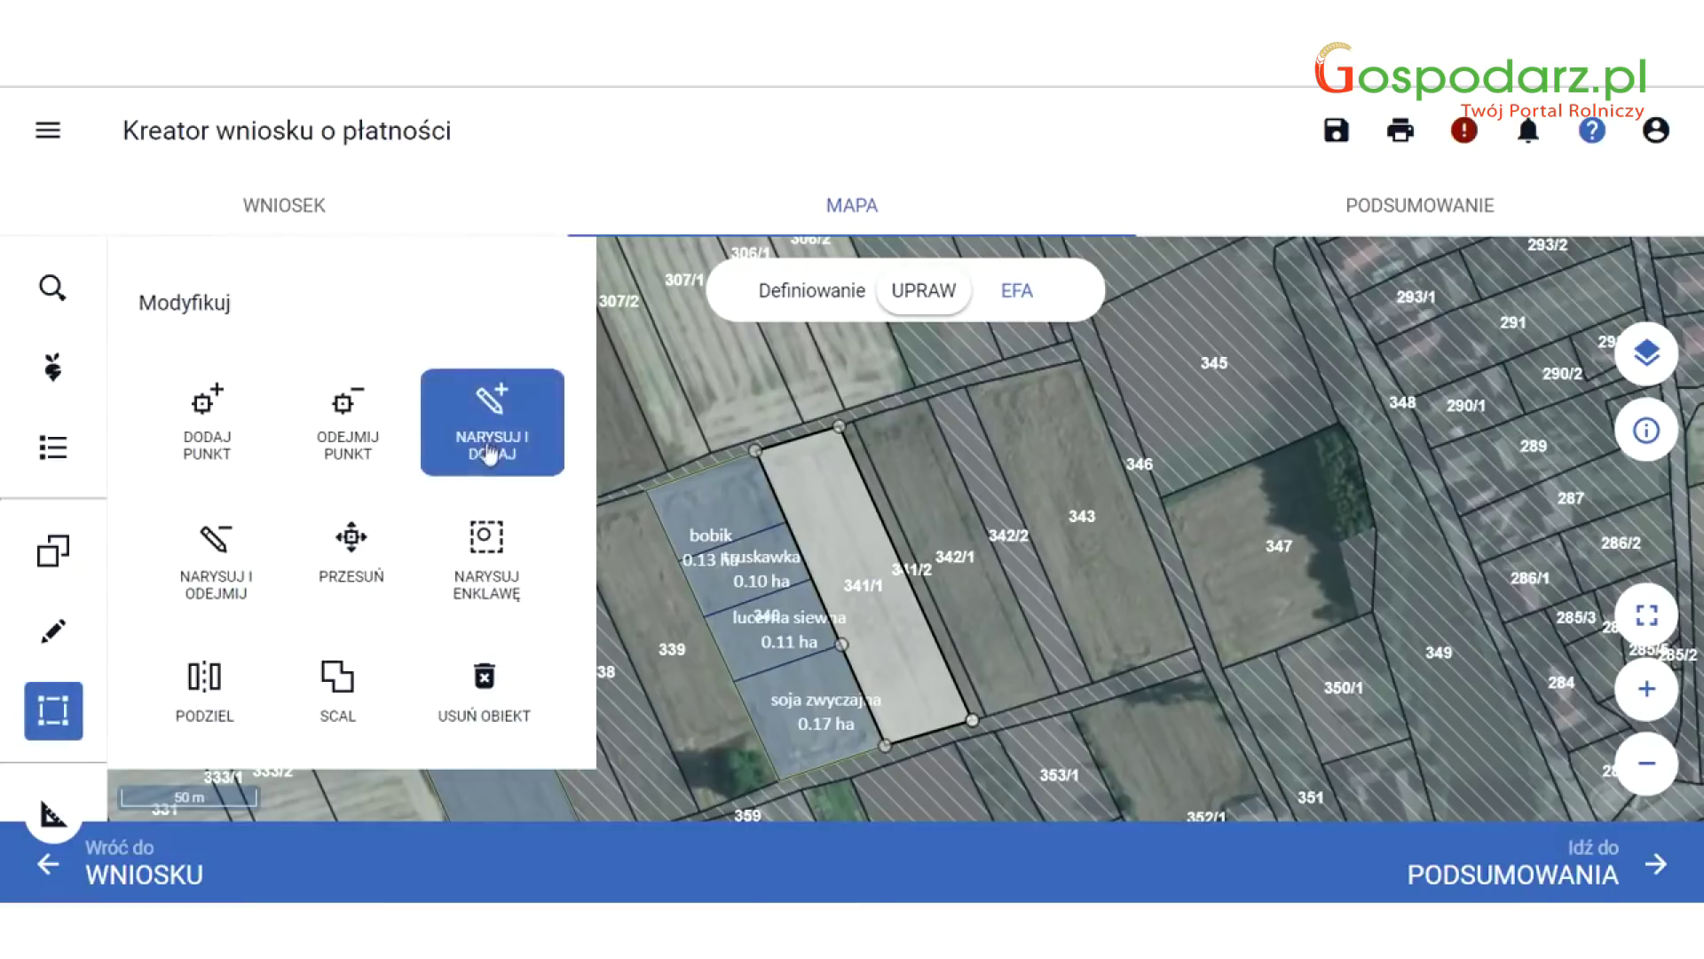
{"action": "left_click", "coordinate": [839, 427]}
{"action": "left_click", "coordinate": [923, 400]}
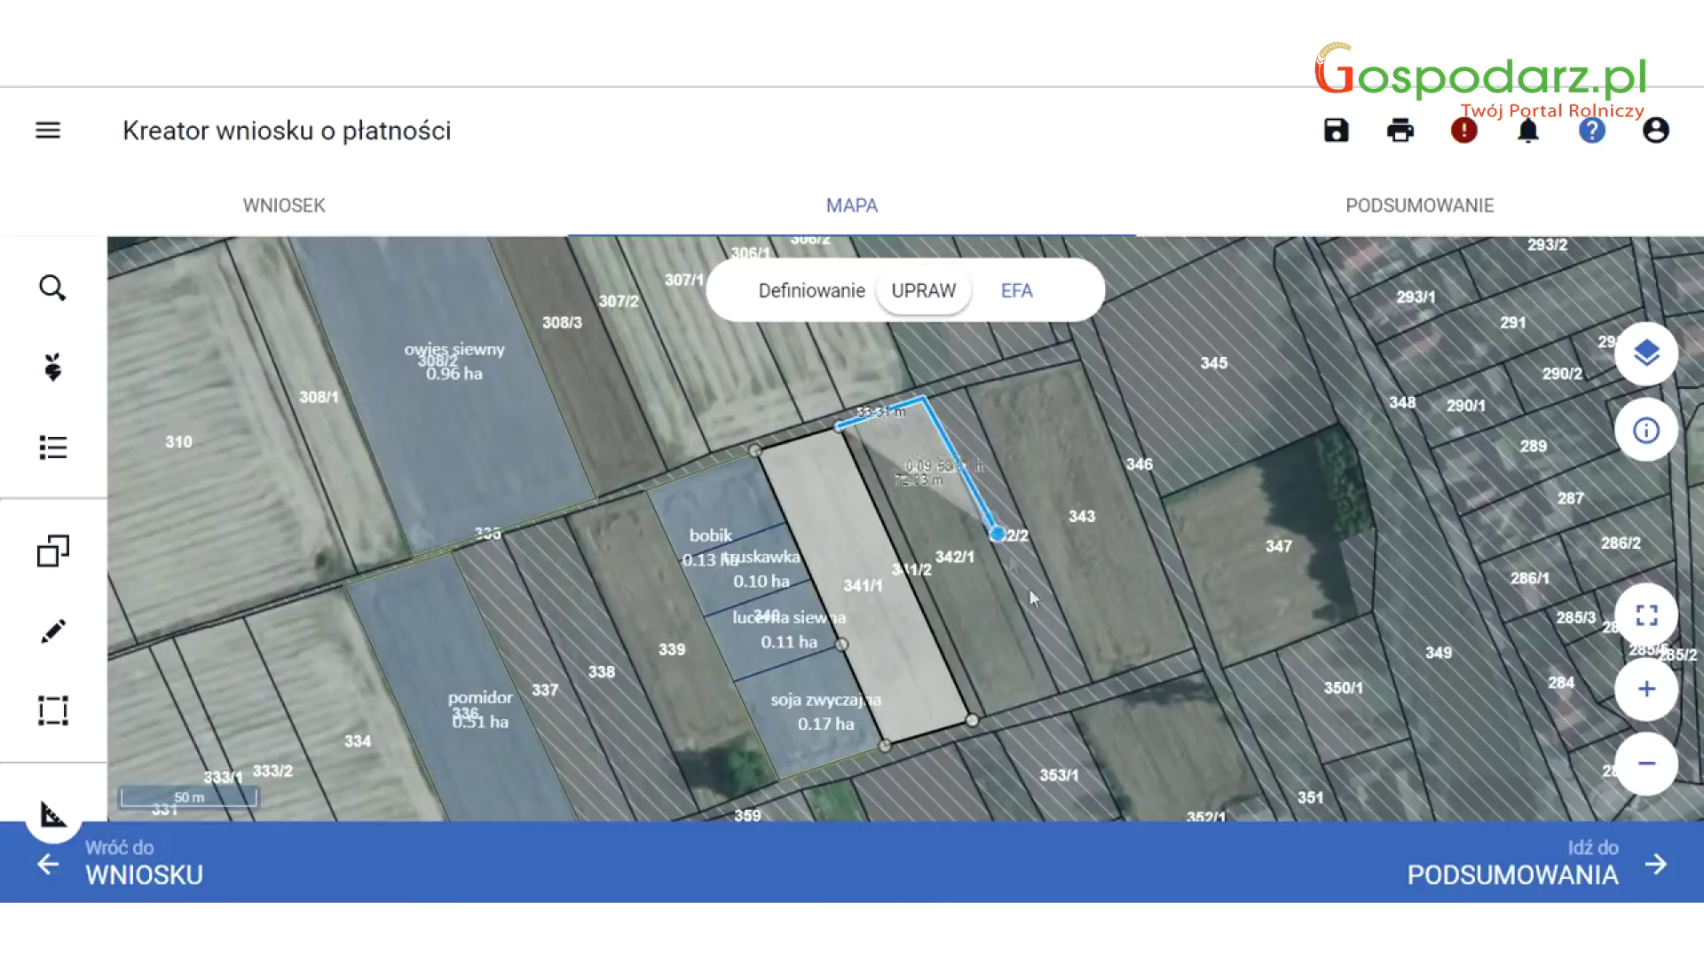
{"action": "left_click", "coordinate": [1059, 694]}
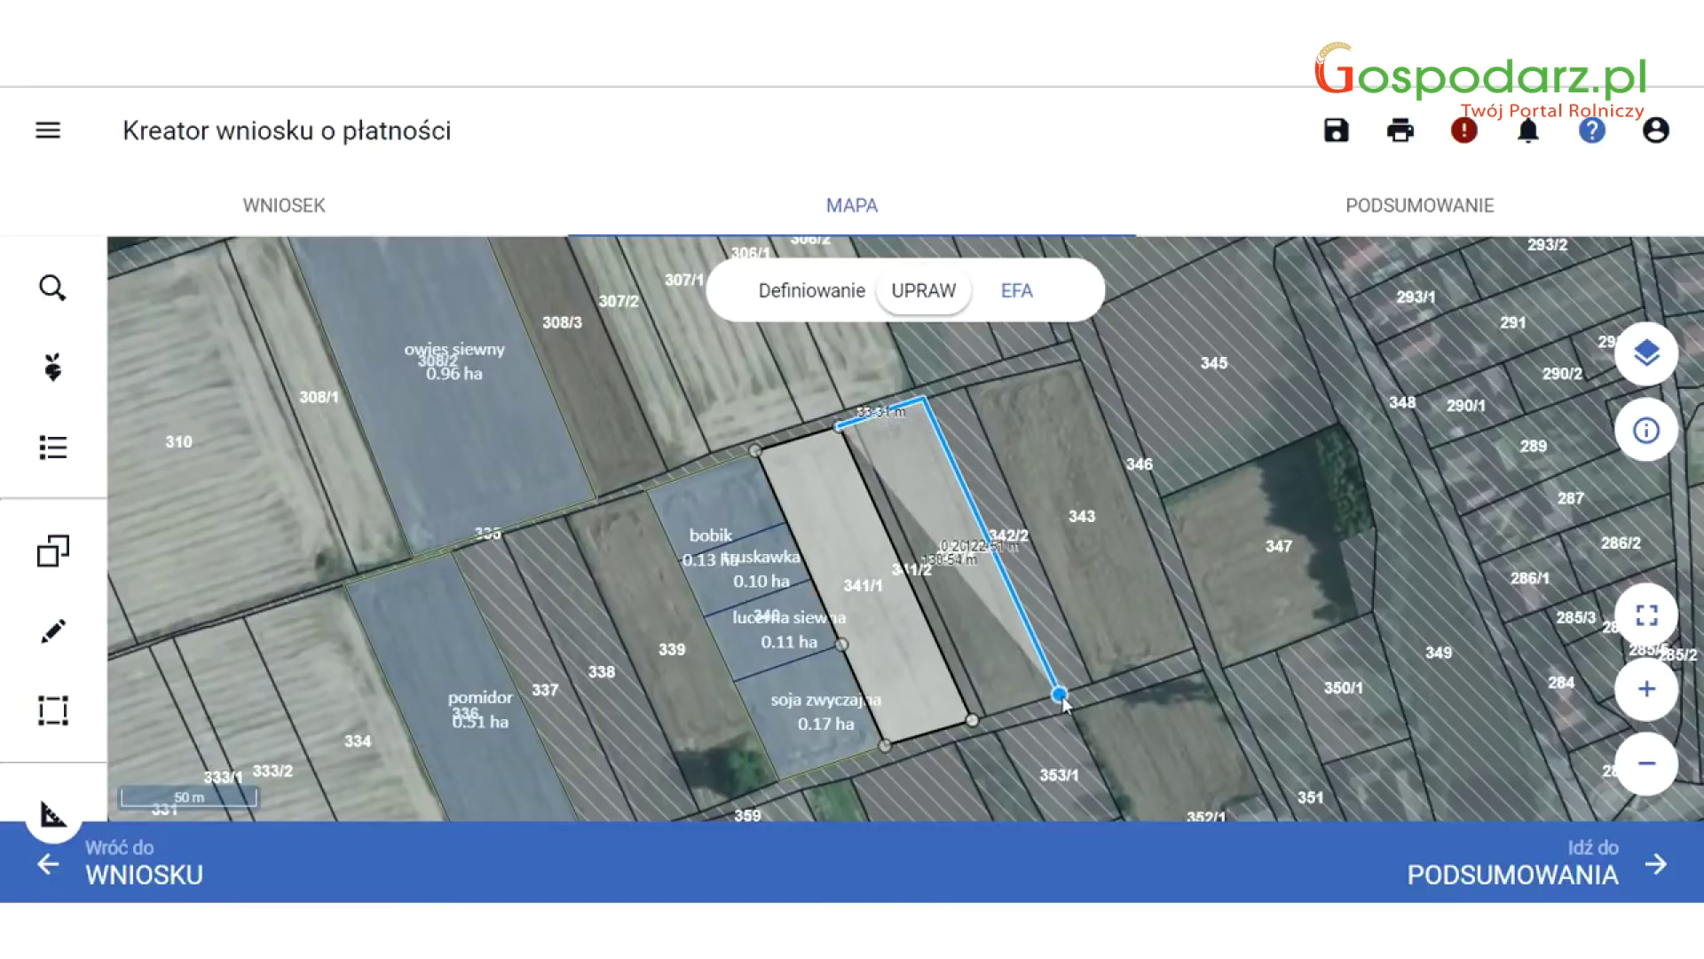
{"action": "left_click", "coordinate": [945, 713]}
{"action": "double_click", "coordinate": [868, 494]}
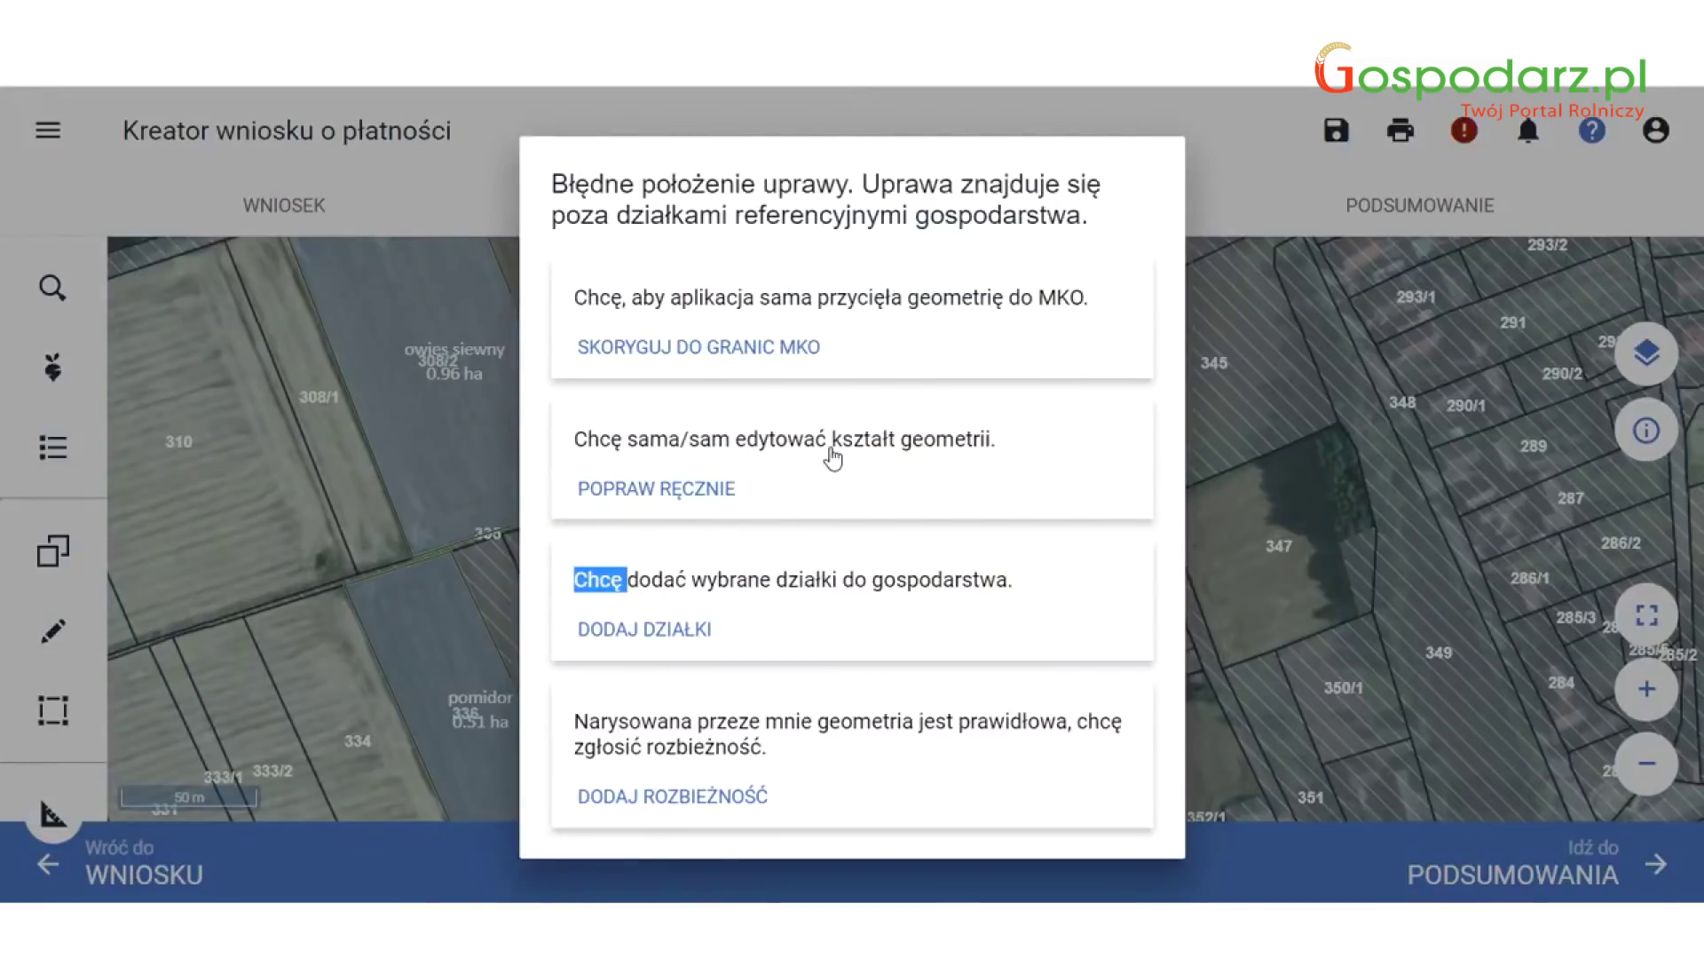
{"action": "left_click", "coordinate": [636, 632]}
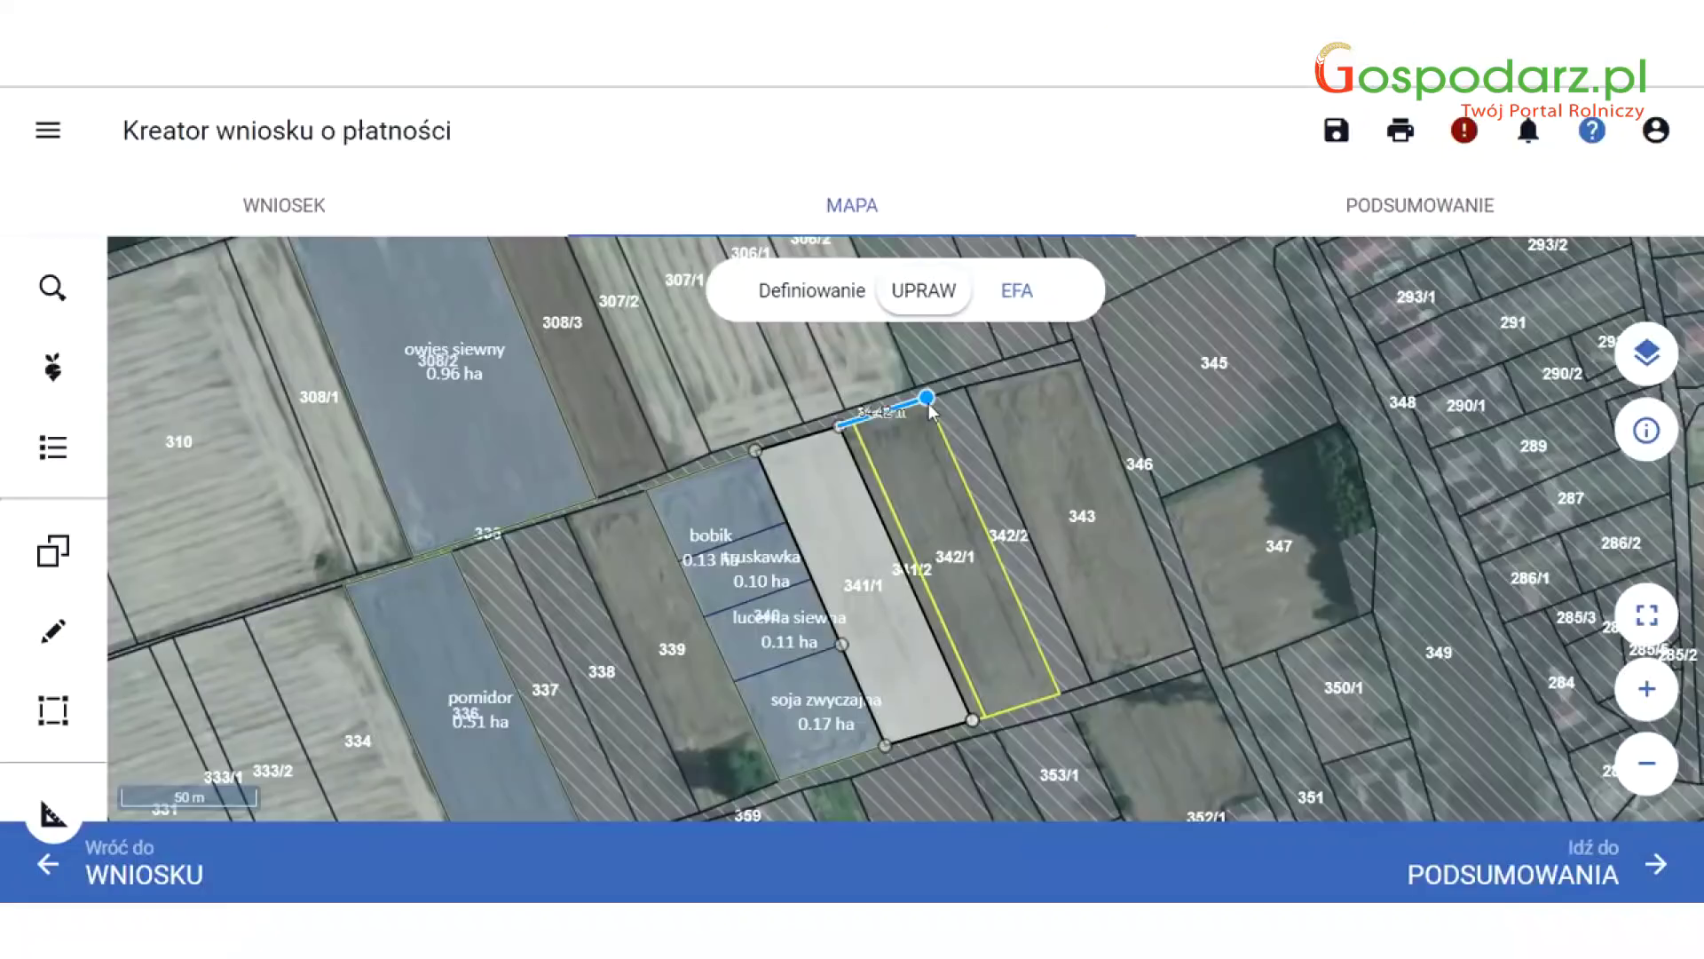
Redraw the four-cornered extension of about 0.41 ha over parcels 341/2 and 342/1, joining it to the area on parcel 341/1.
{"action": "left_click", "coordinate": [839, 425]}
{"action": "left_click", "coordinate": [928, 398]}
{"action": "left_click", "coordinate": [1077, 700]}
{"action": "left_click", "coordinate": [973, 721]}
{"action": "left_click", "coordinate": [813, 444]}
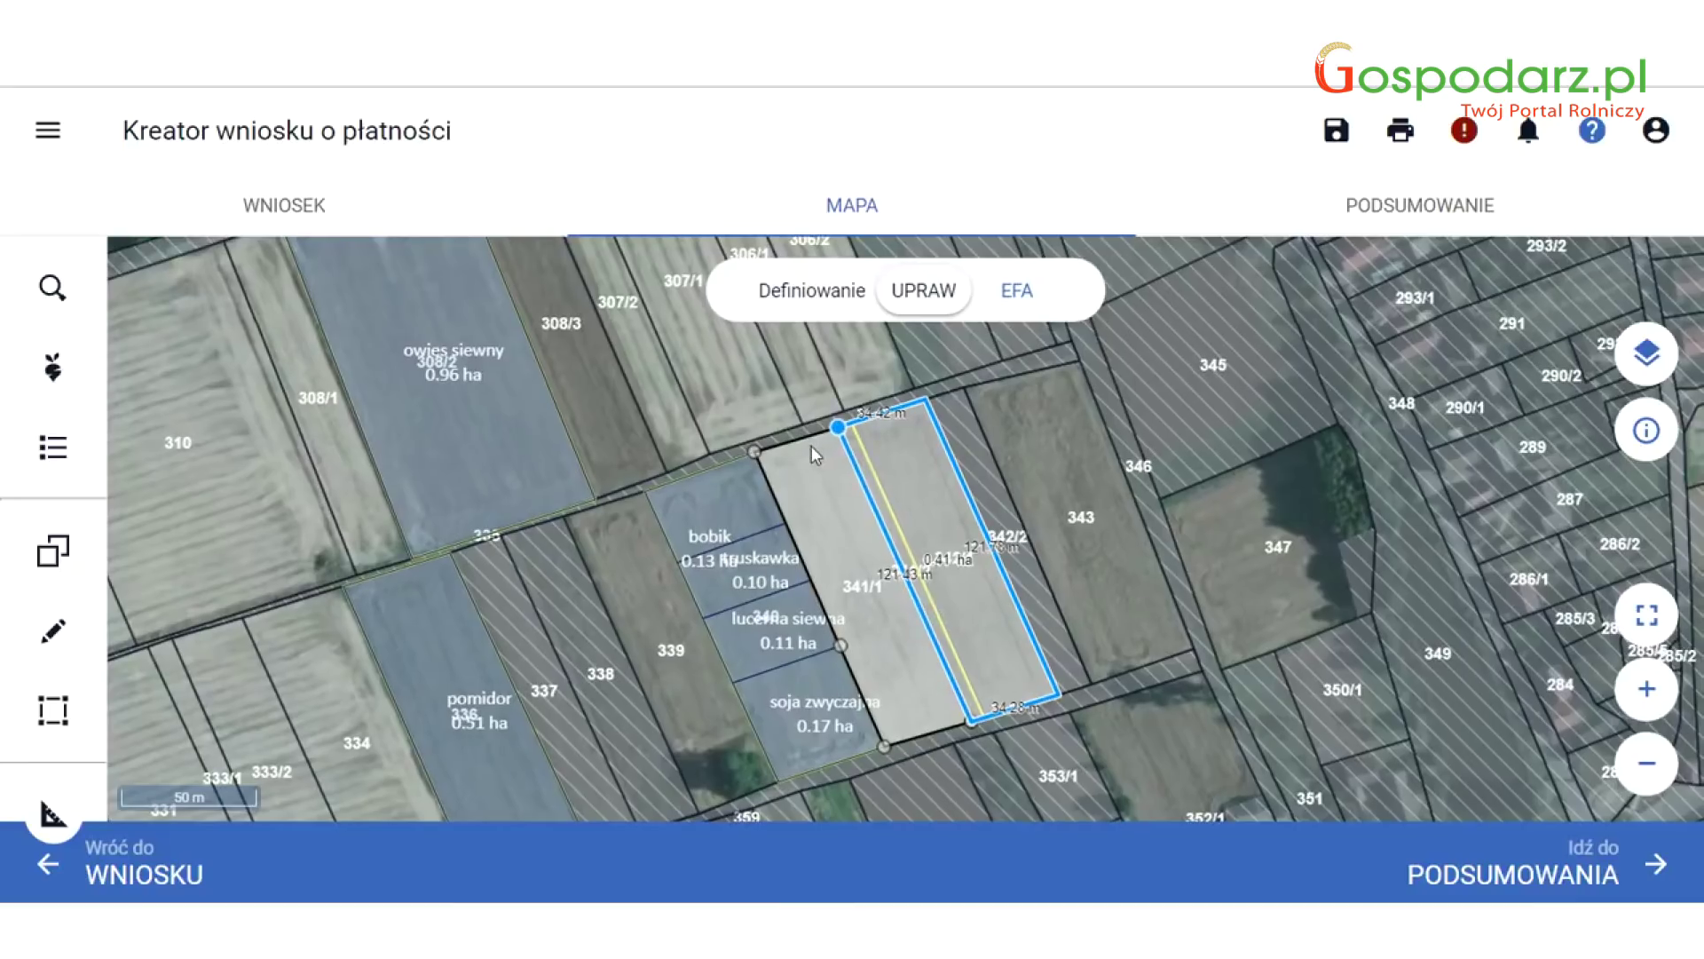
{"action": "left_click", "coordinate": [839, 427]}
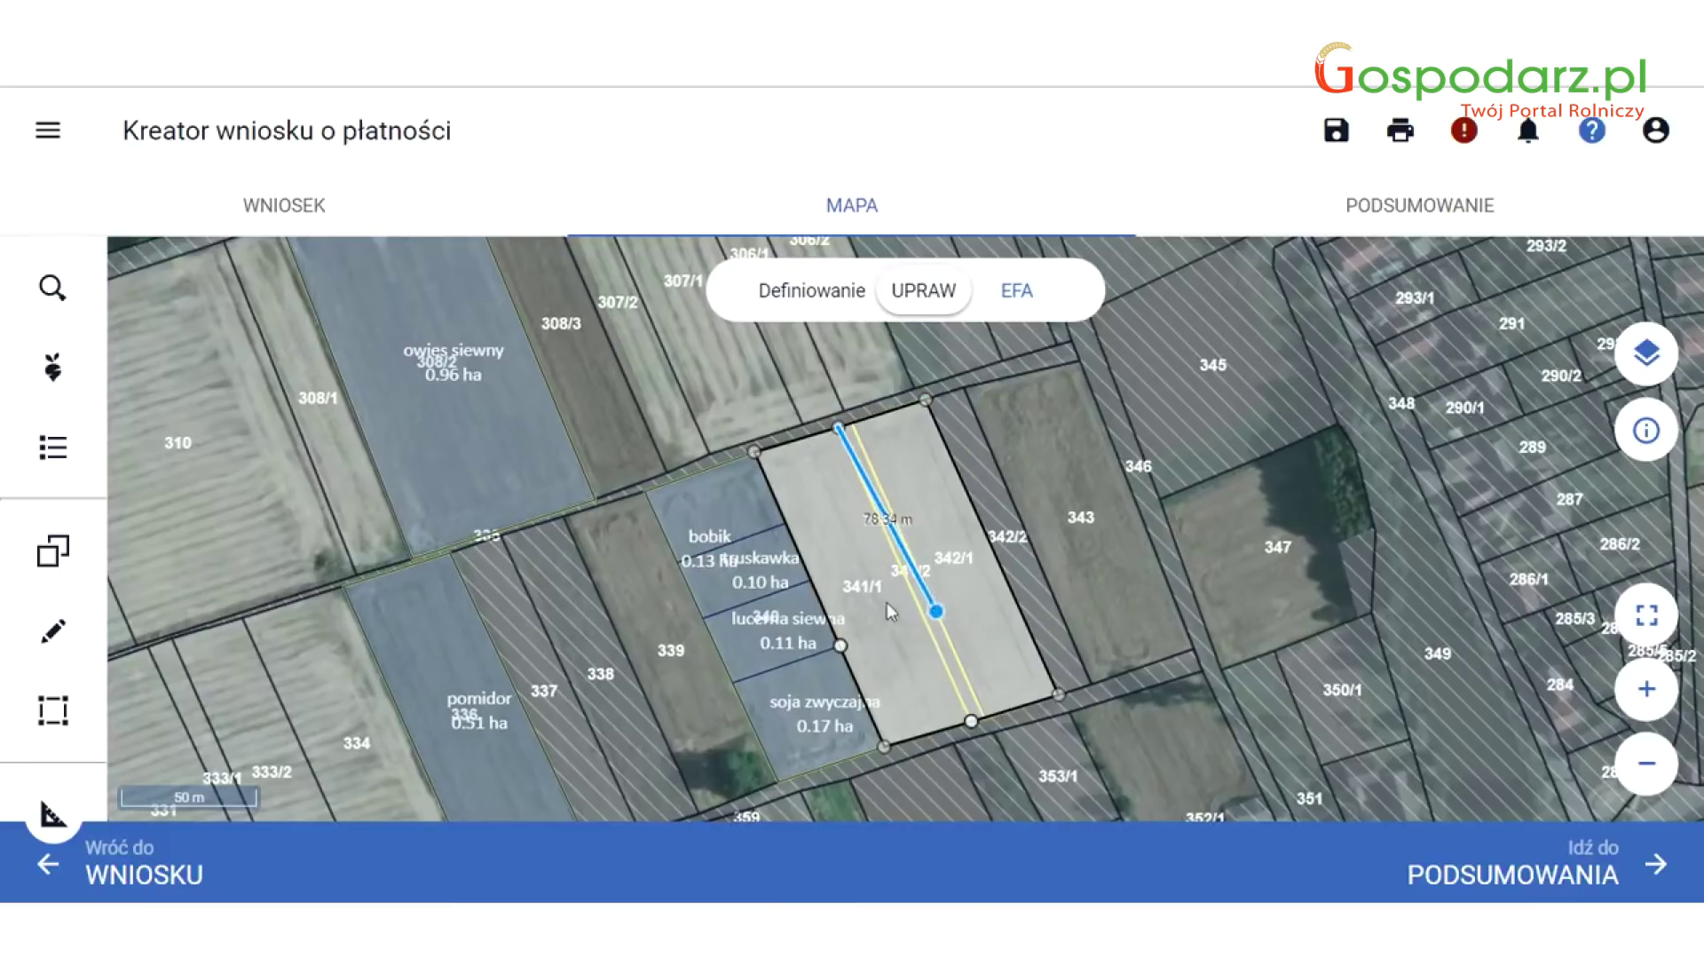
{"action": "left_click", "coordinate": [843, 429]}
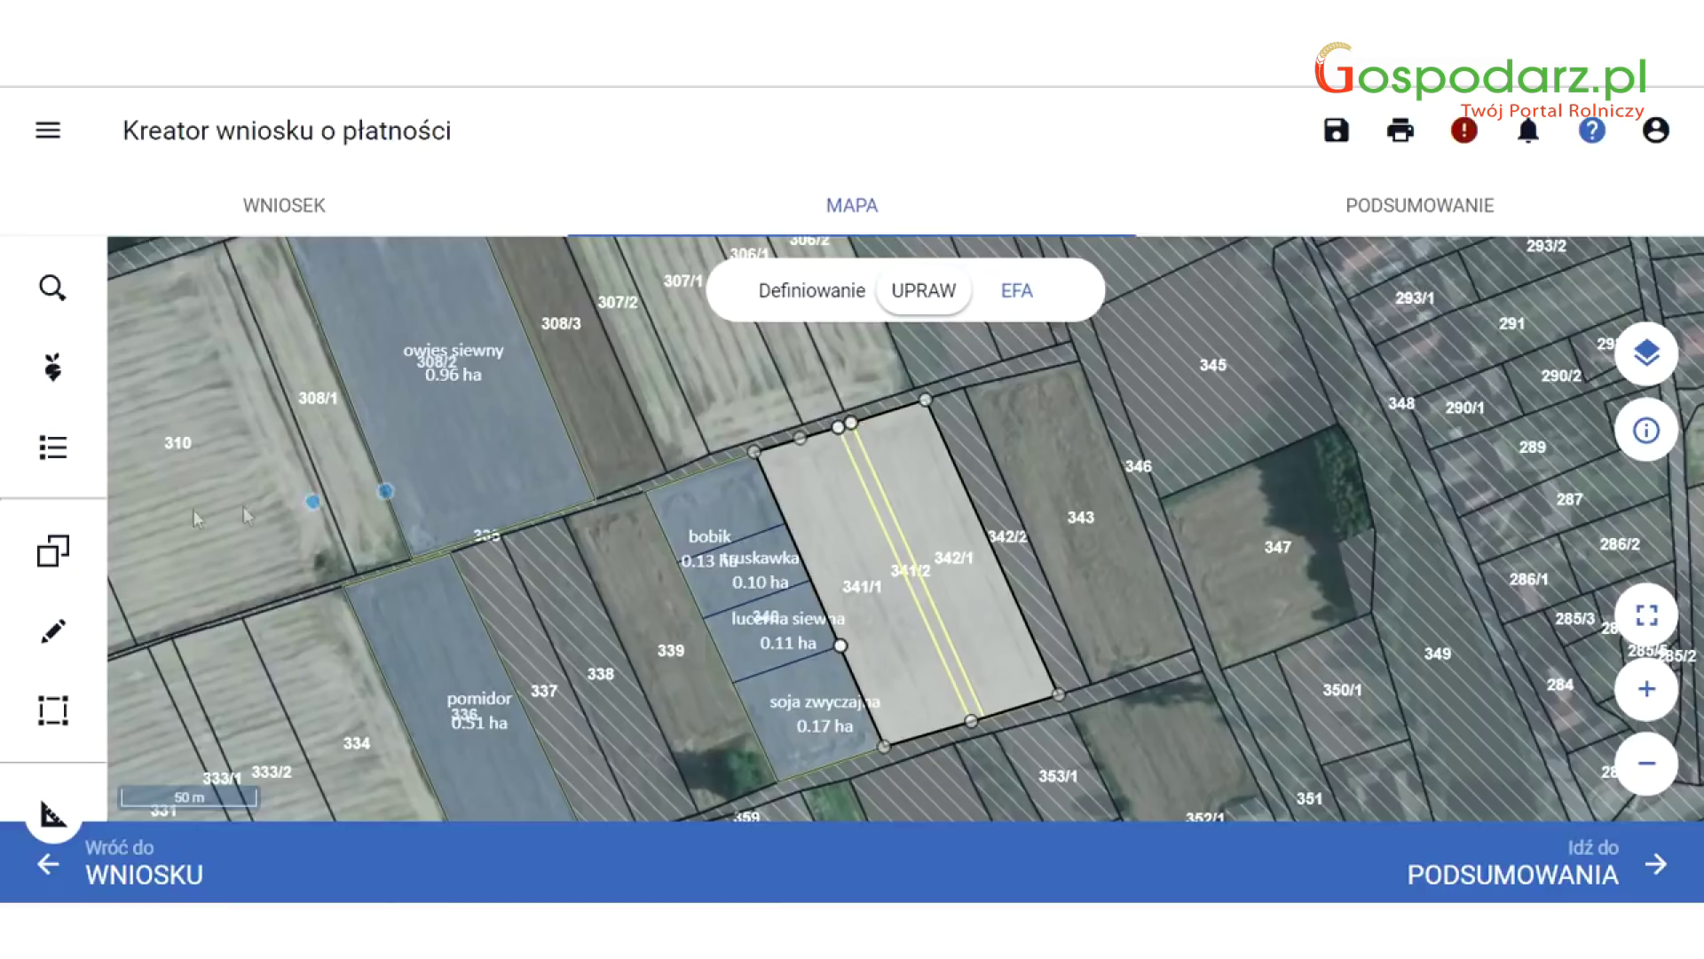
Use Narysuj i odejmij to cut off the extension of about 0.41 ha over parcels 341/2 and 342/1, and confirm the object's removal.
{"action": "left_click", "coordinate": [54, 717]}
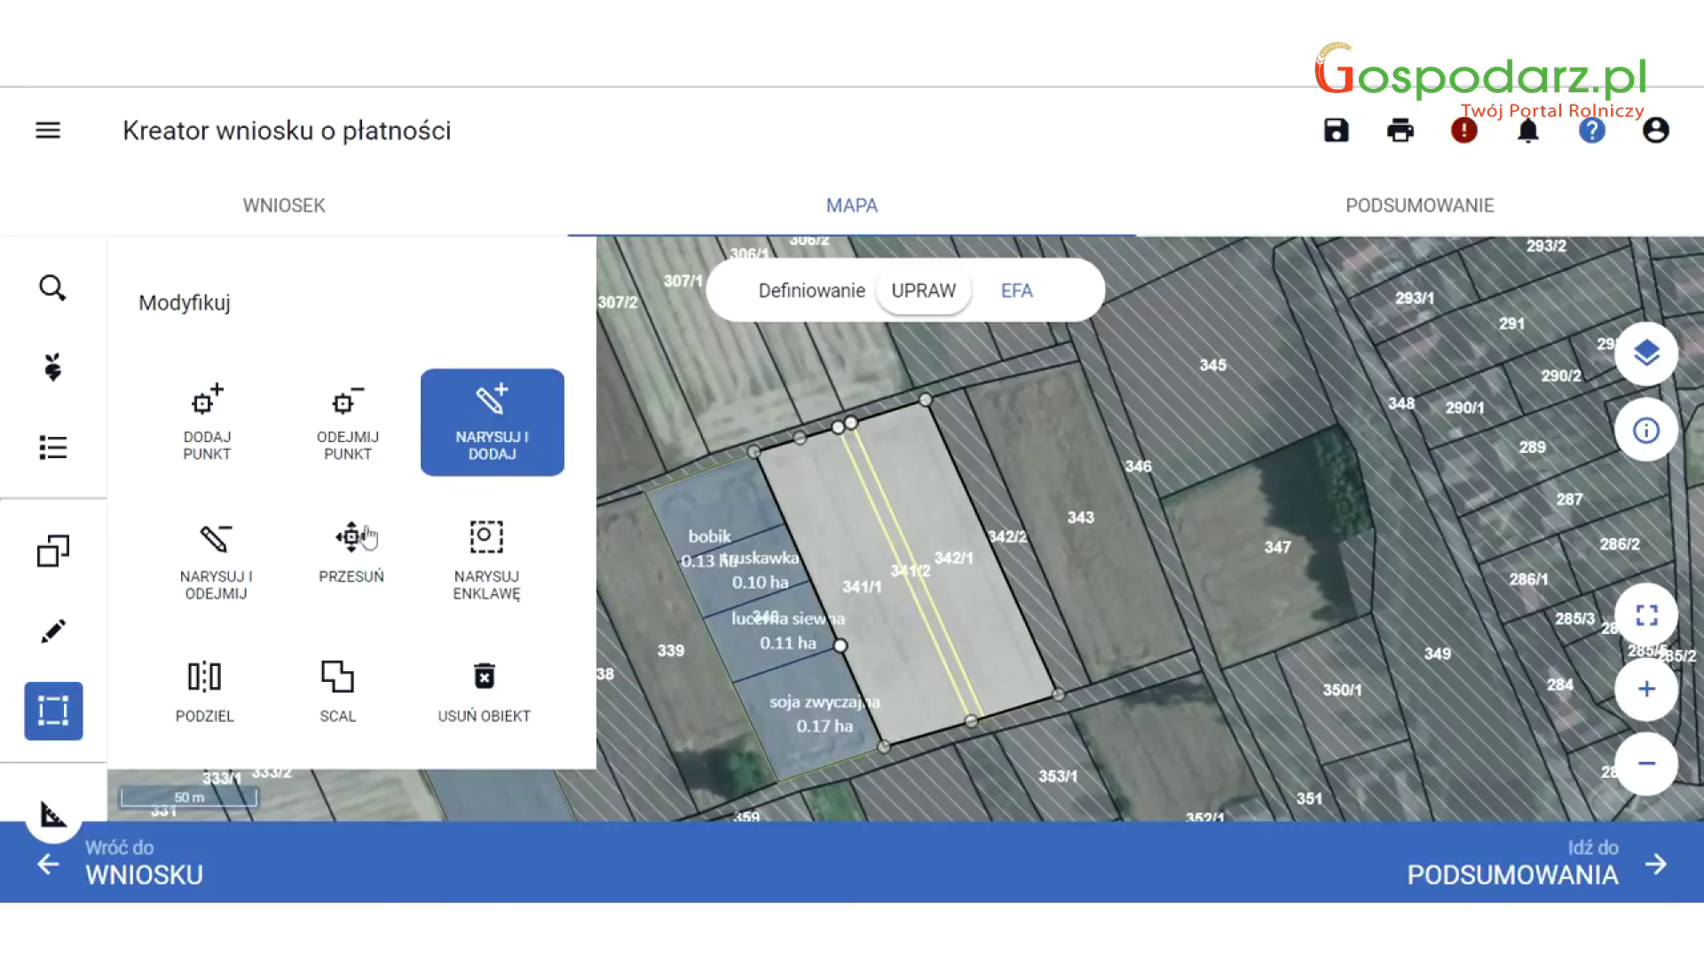
{"action": "left_click", "coordinate": [235, 586]}
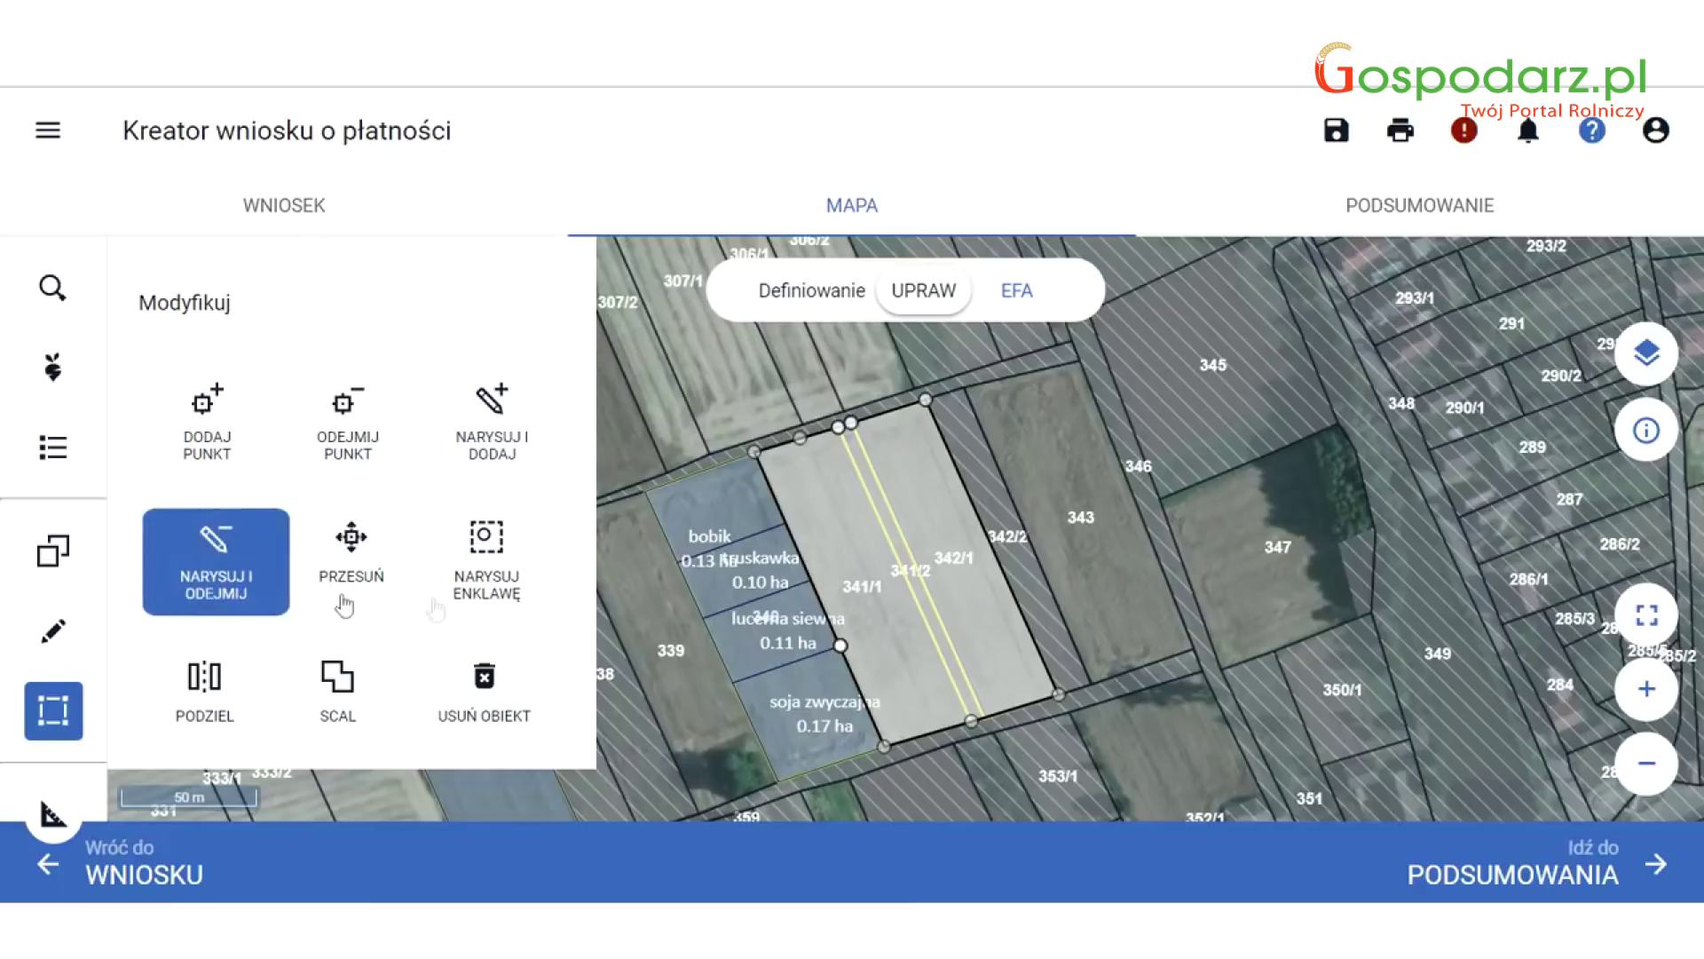
{"action": "left_click", "coordinate": [854, 456]}
{"action": "left_click", "coordinate": [849, 448]}
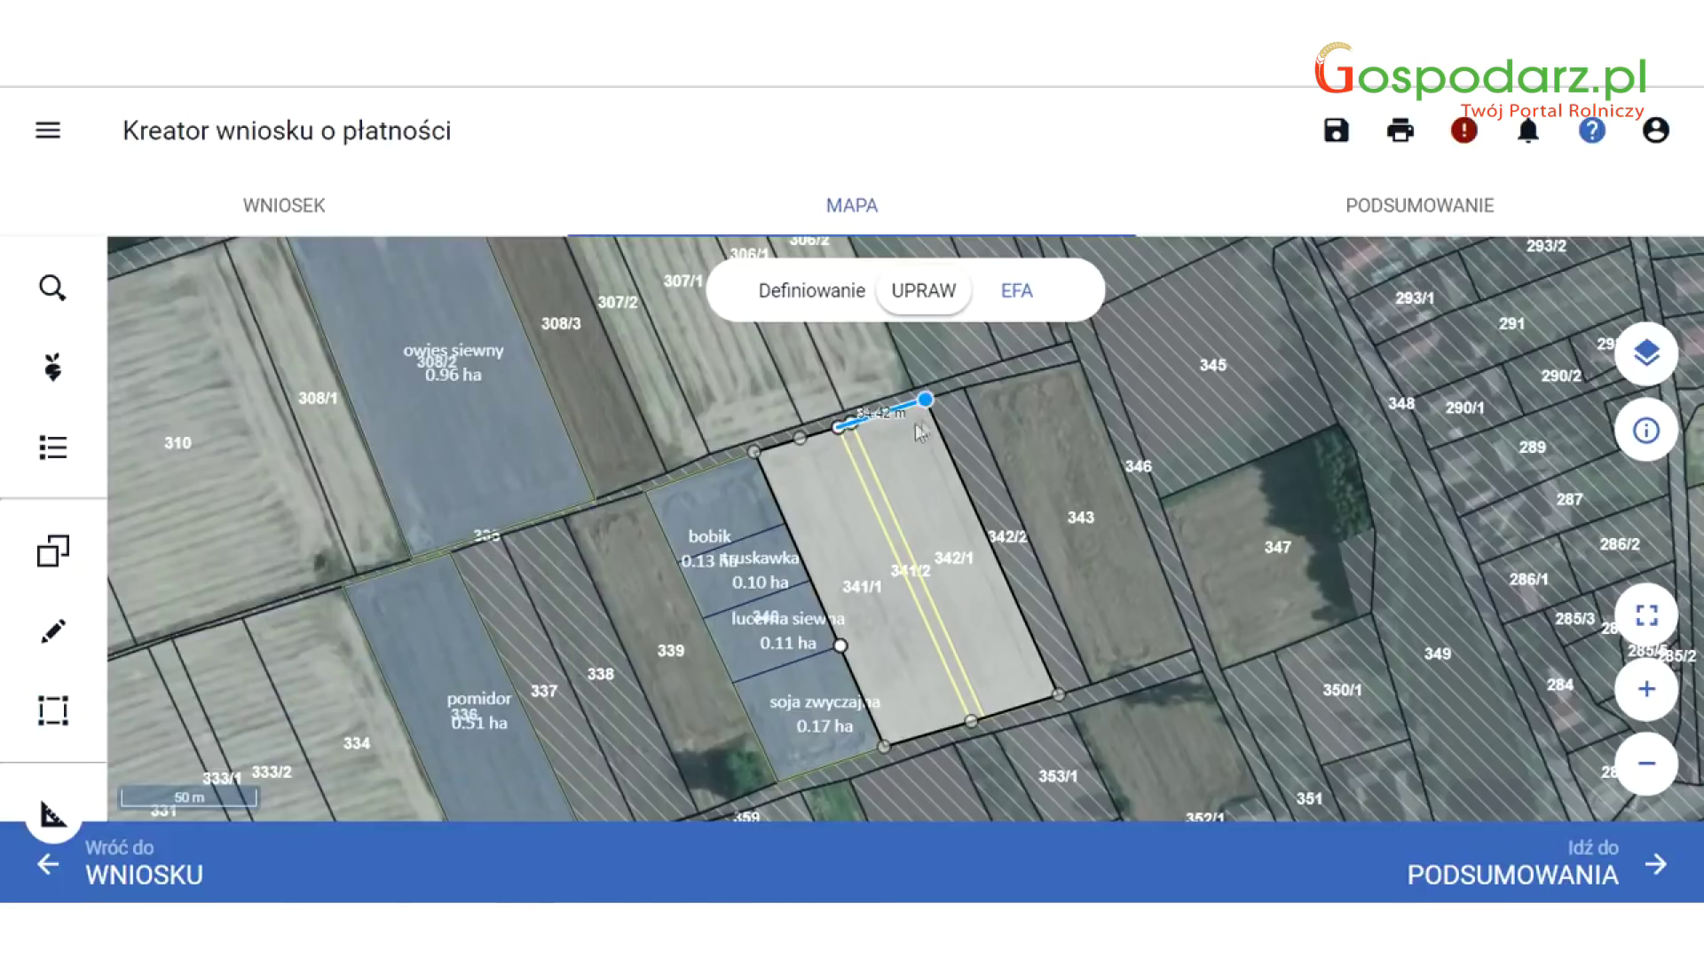
{"action": "left_click", "coordinate": [941, 425]}
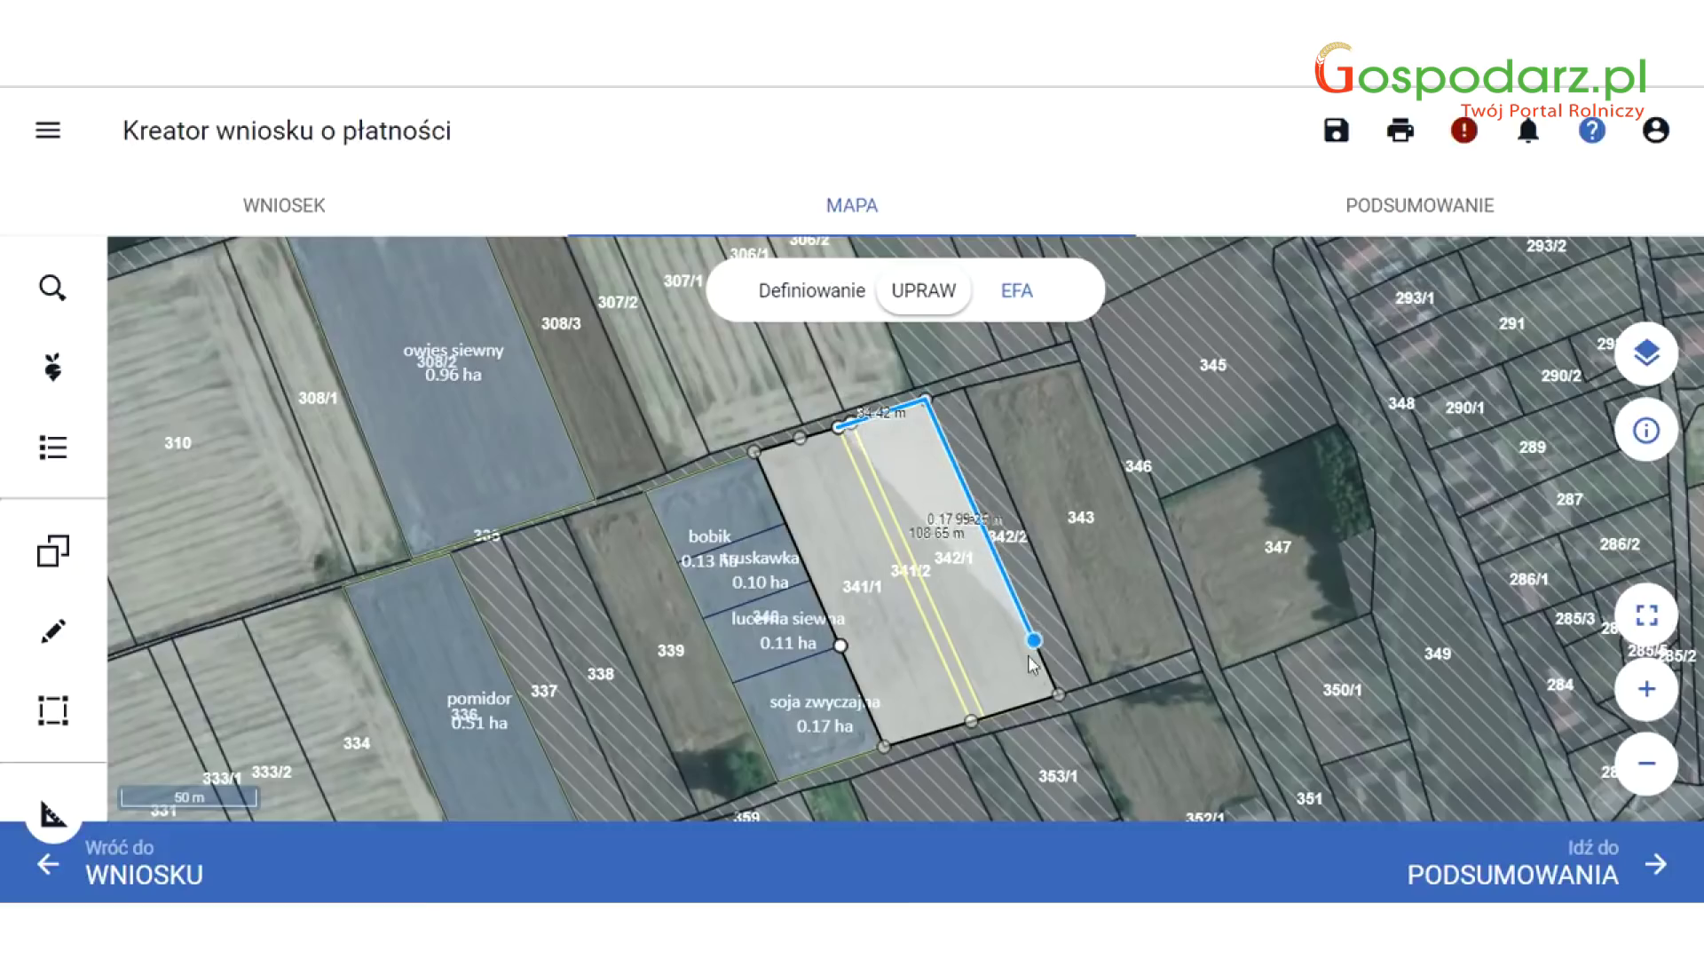
{"action": "left_click", "coordinate": [1051, 718]}
{"action": "left_click", "coordinate": [972, 723]}
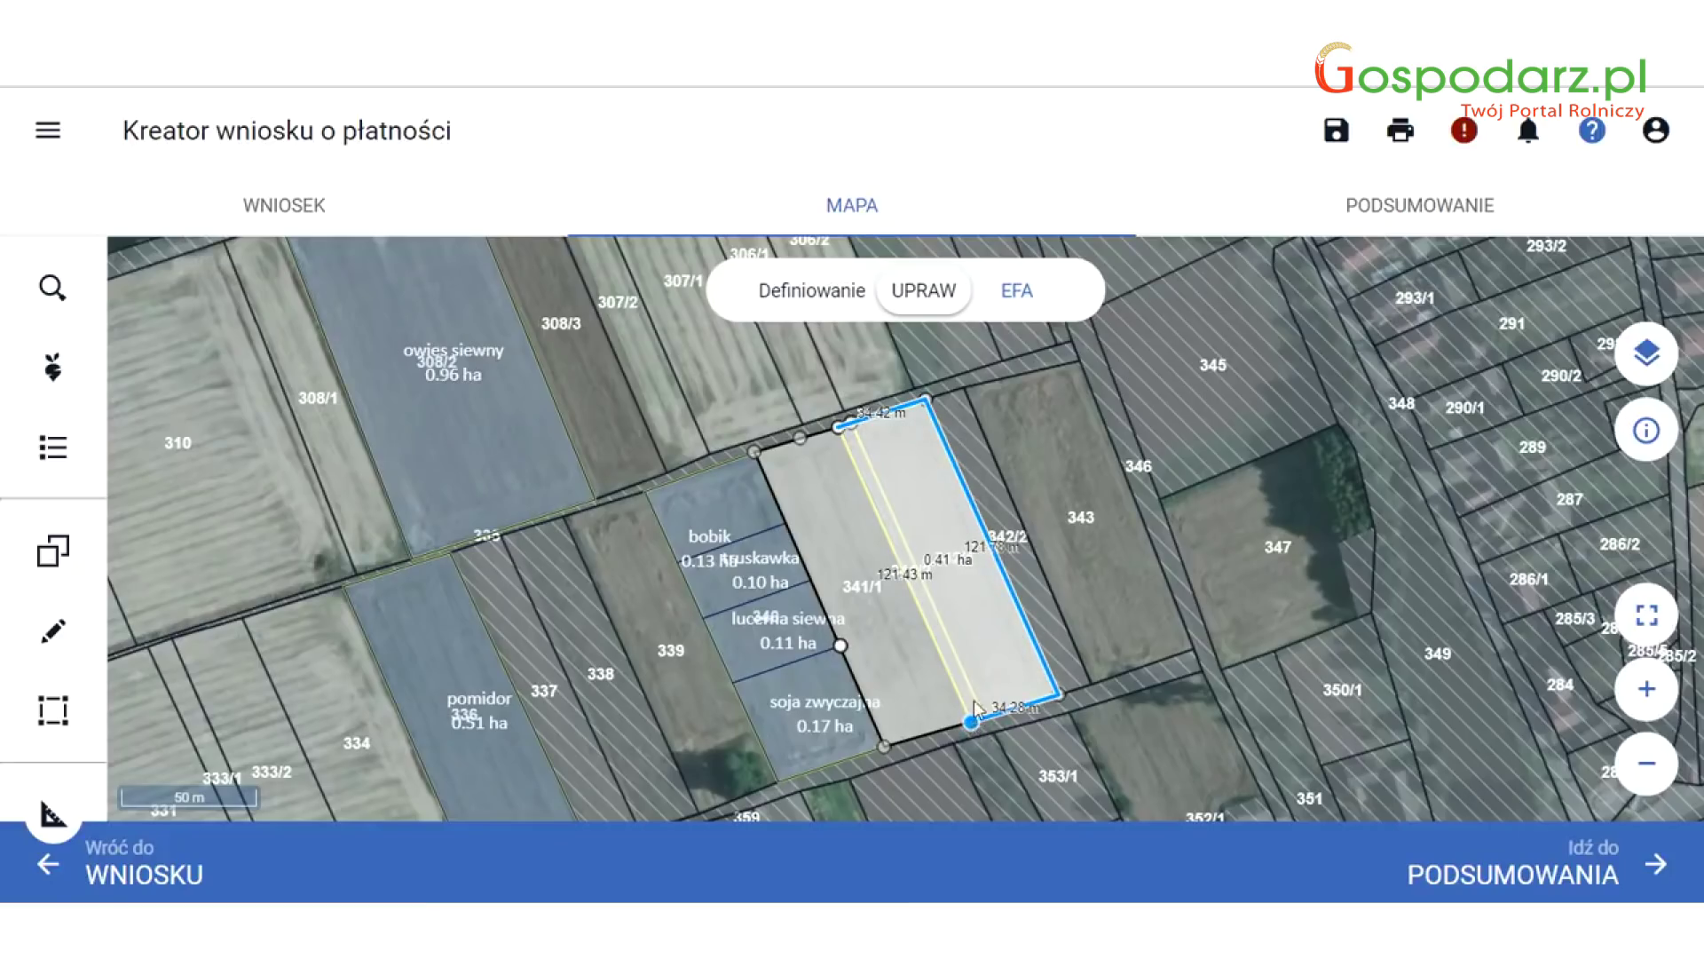
{"action": "left_click", "coordinate": [837, 434]}
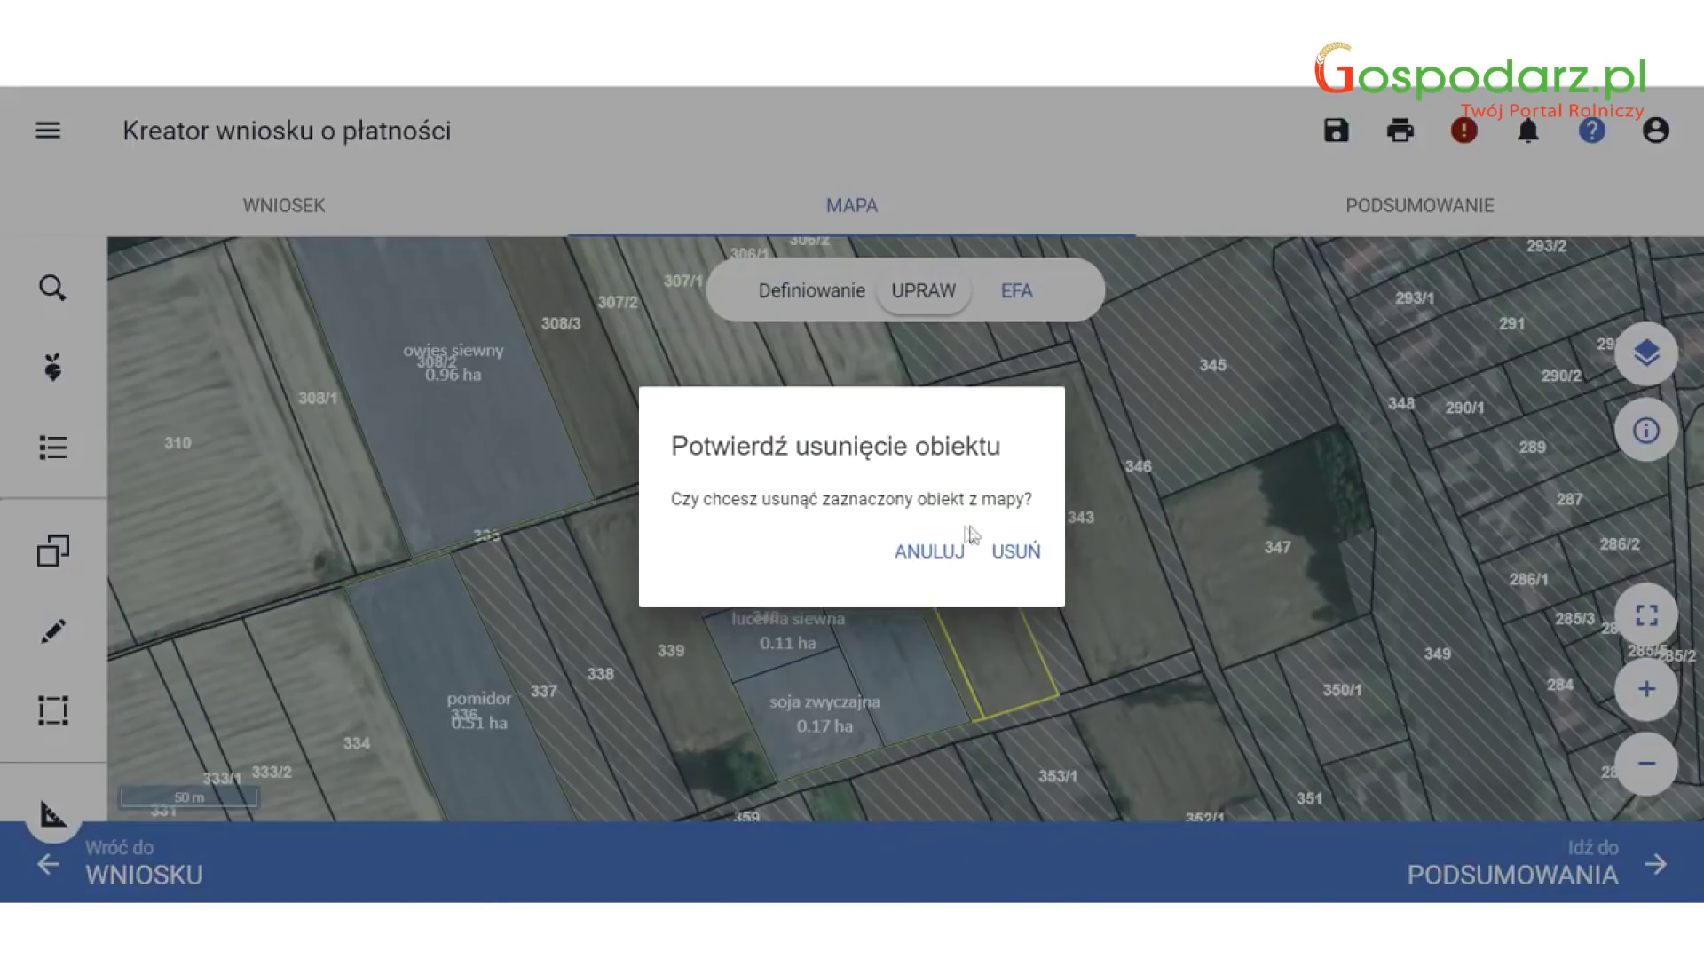
{"action": "left_click", "coordinate": [1035, 554]}
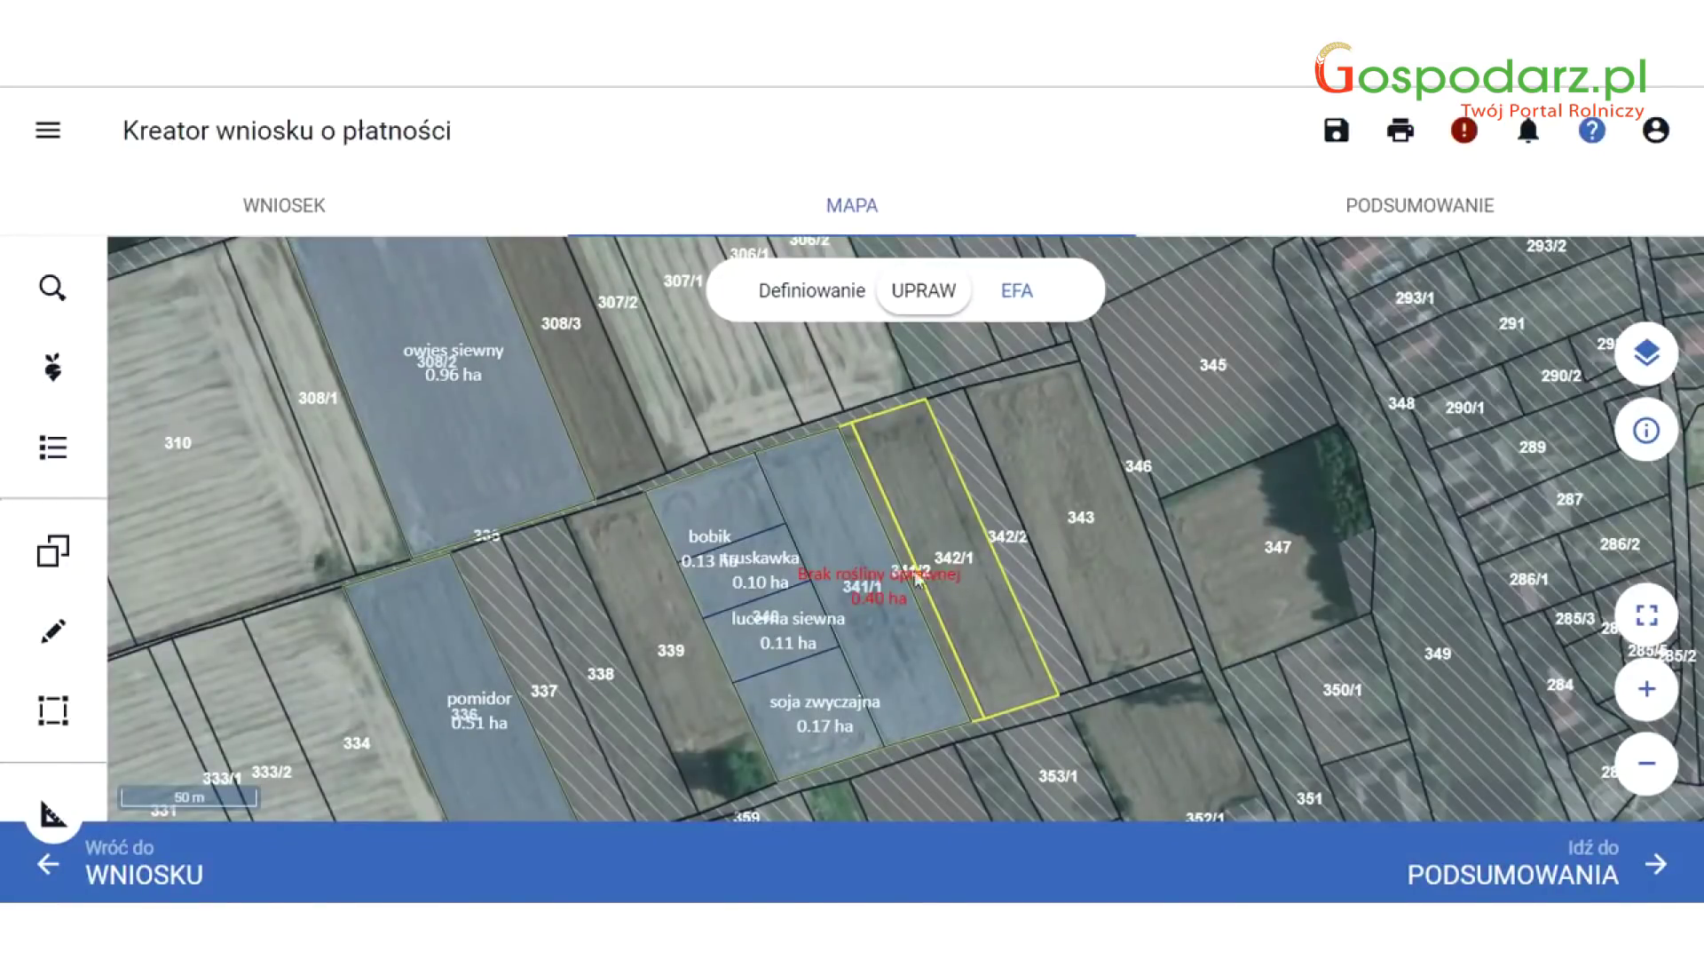
Declare bobik as the crop on the parcel 341/1 area, with the JPO, ONW and P STR payments requested.
{"action": "left_click", "coordinate": [877, 561]}
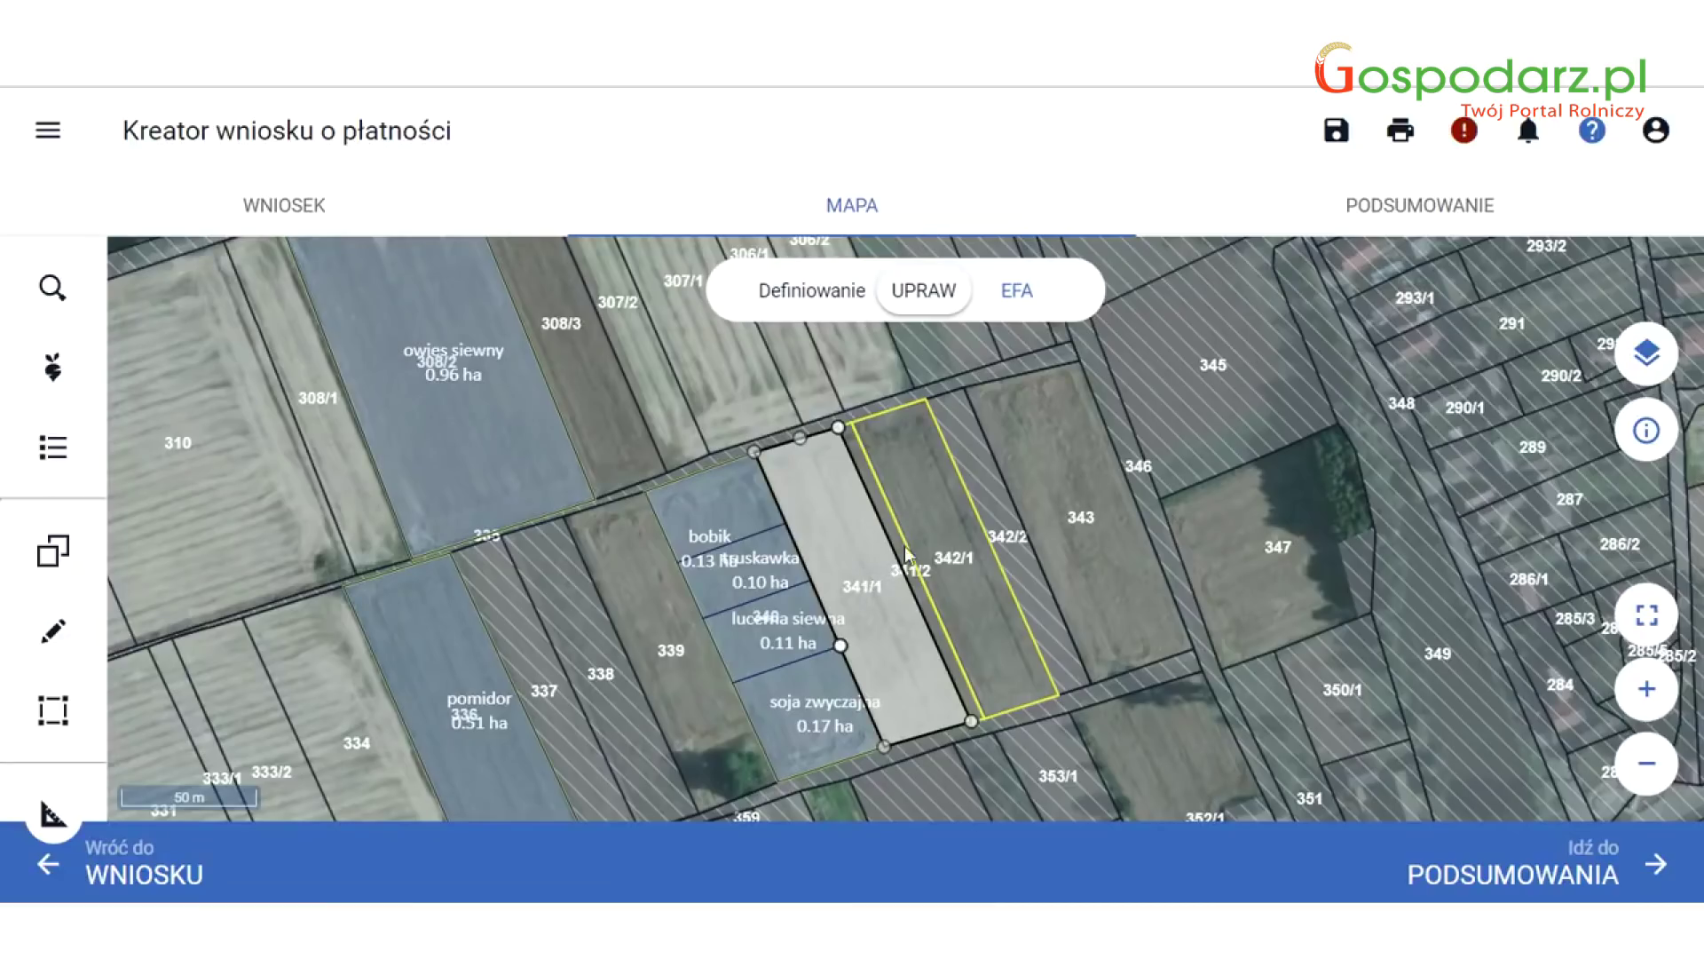
{"action": "left_click", "coordinate": [856, 576]}
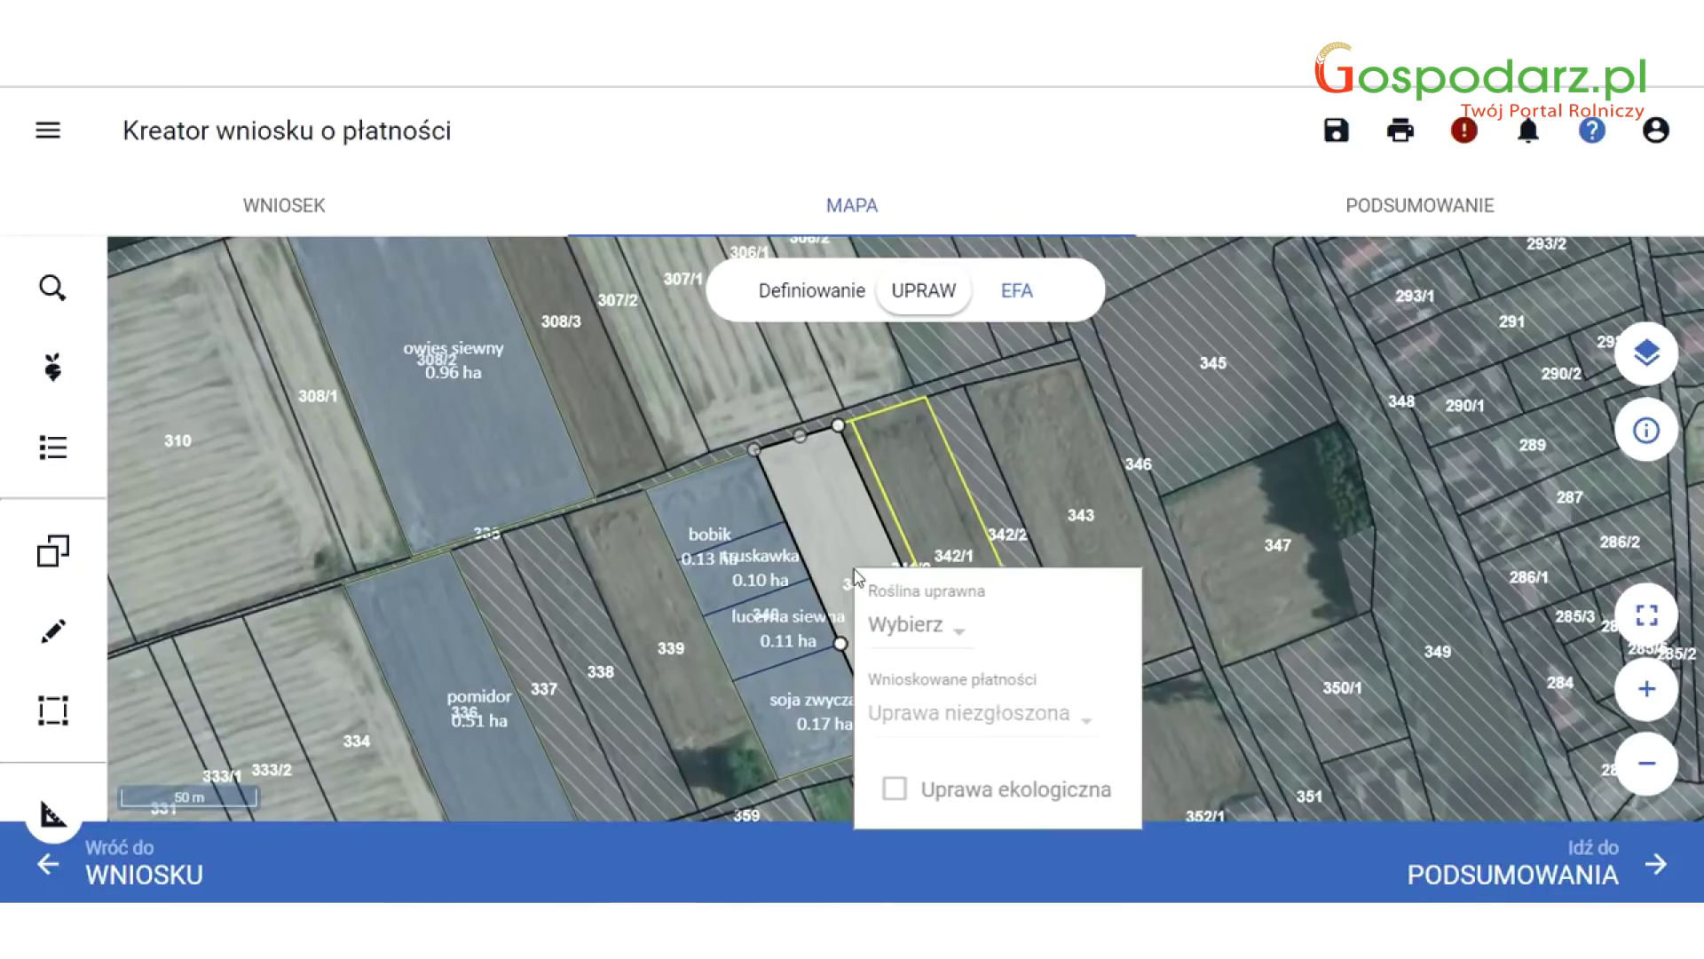
{"action": "left_click", "coordinate": [959, 640]}
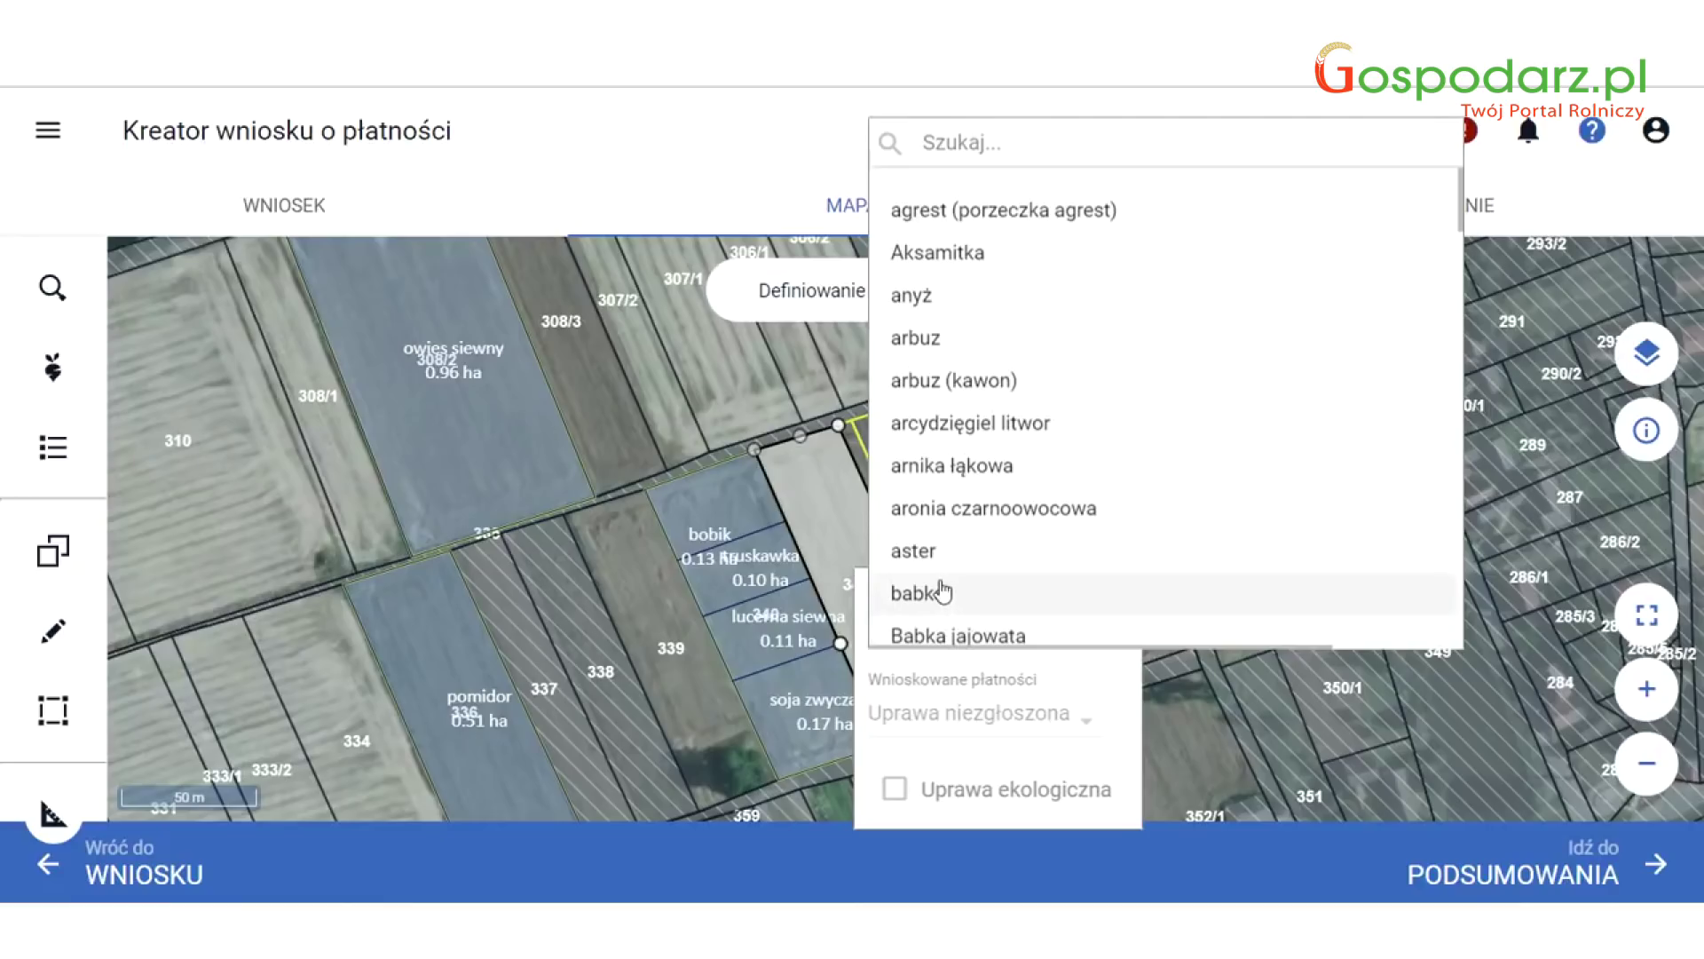
{"action": "scroll", "coordinate": [968, 532], "scroll_direction": "down", "scroll_amount": 5}
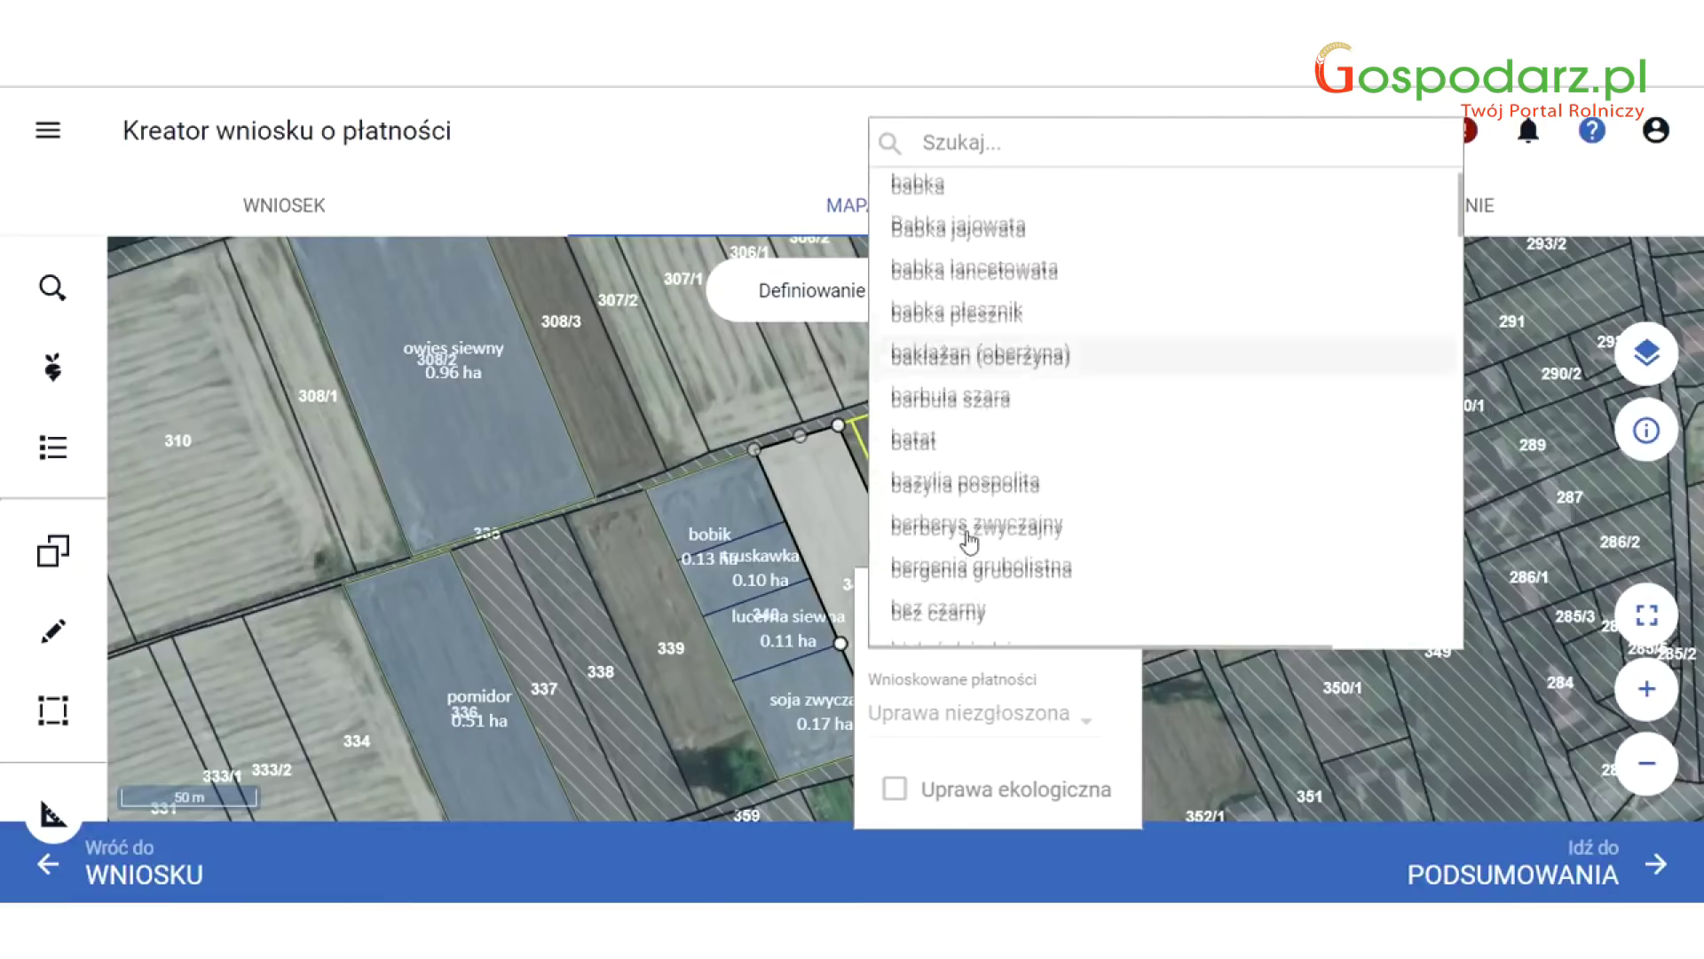
{"action": "scroll", "coordinate": [970, 541], "scroll_direction": "down", "scroll_amount": 3}
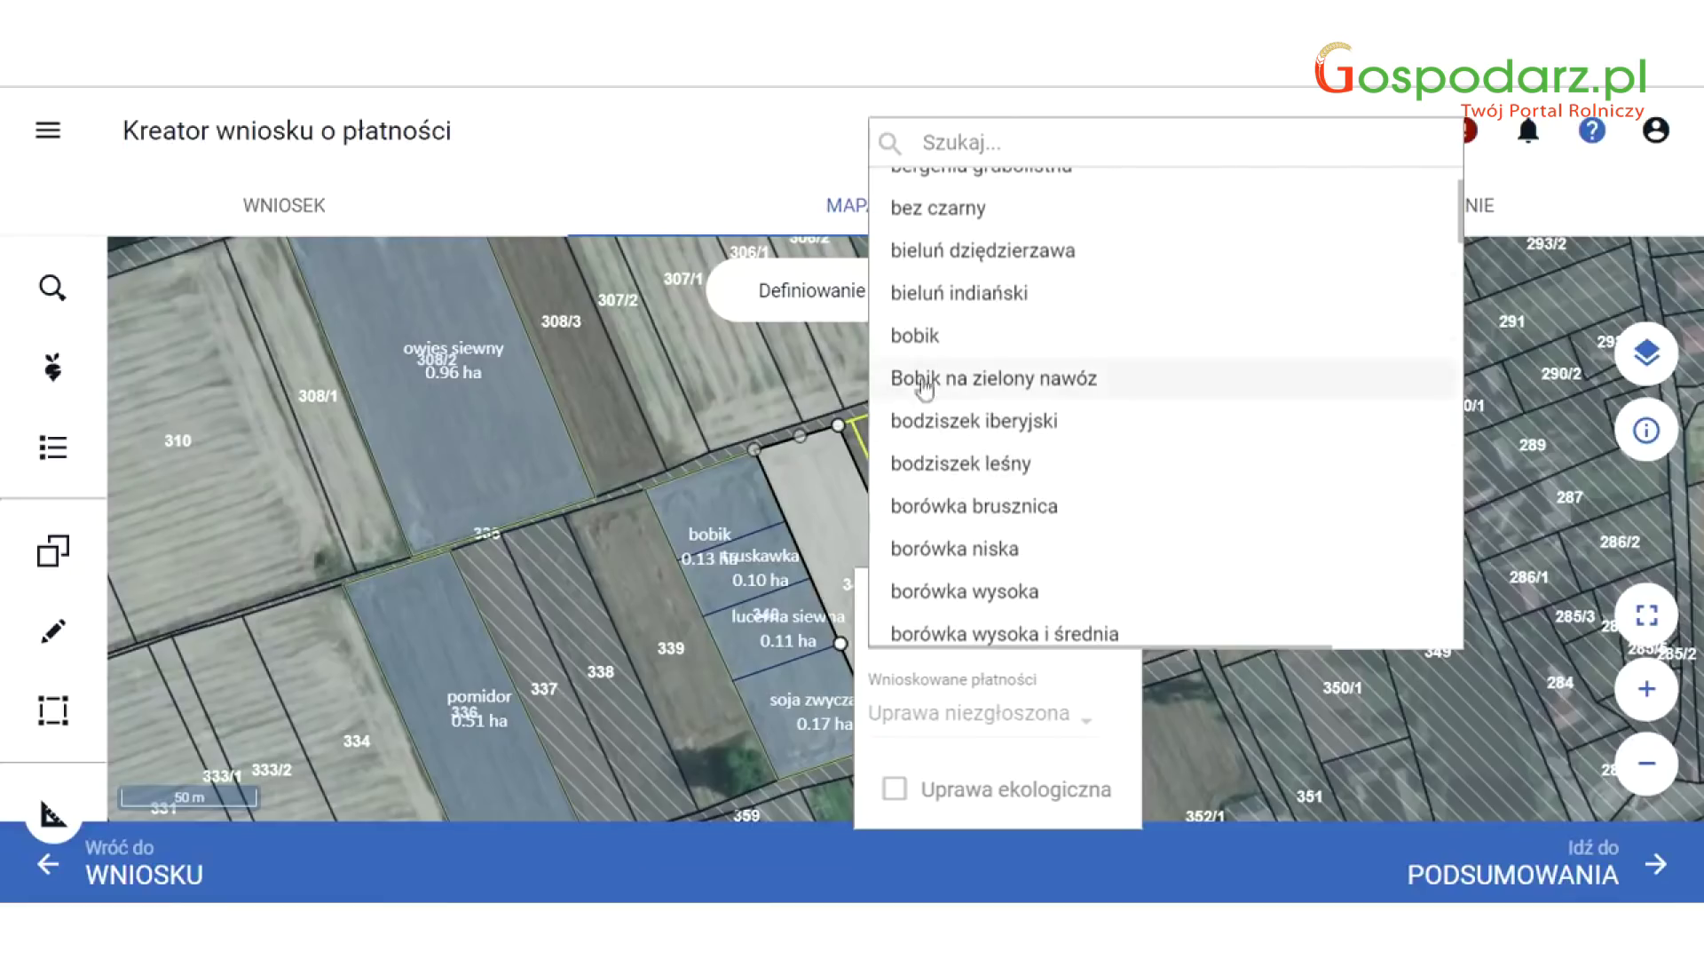
{"action": "left_click", "coordinate": [936, 338]}
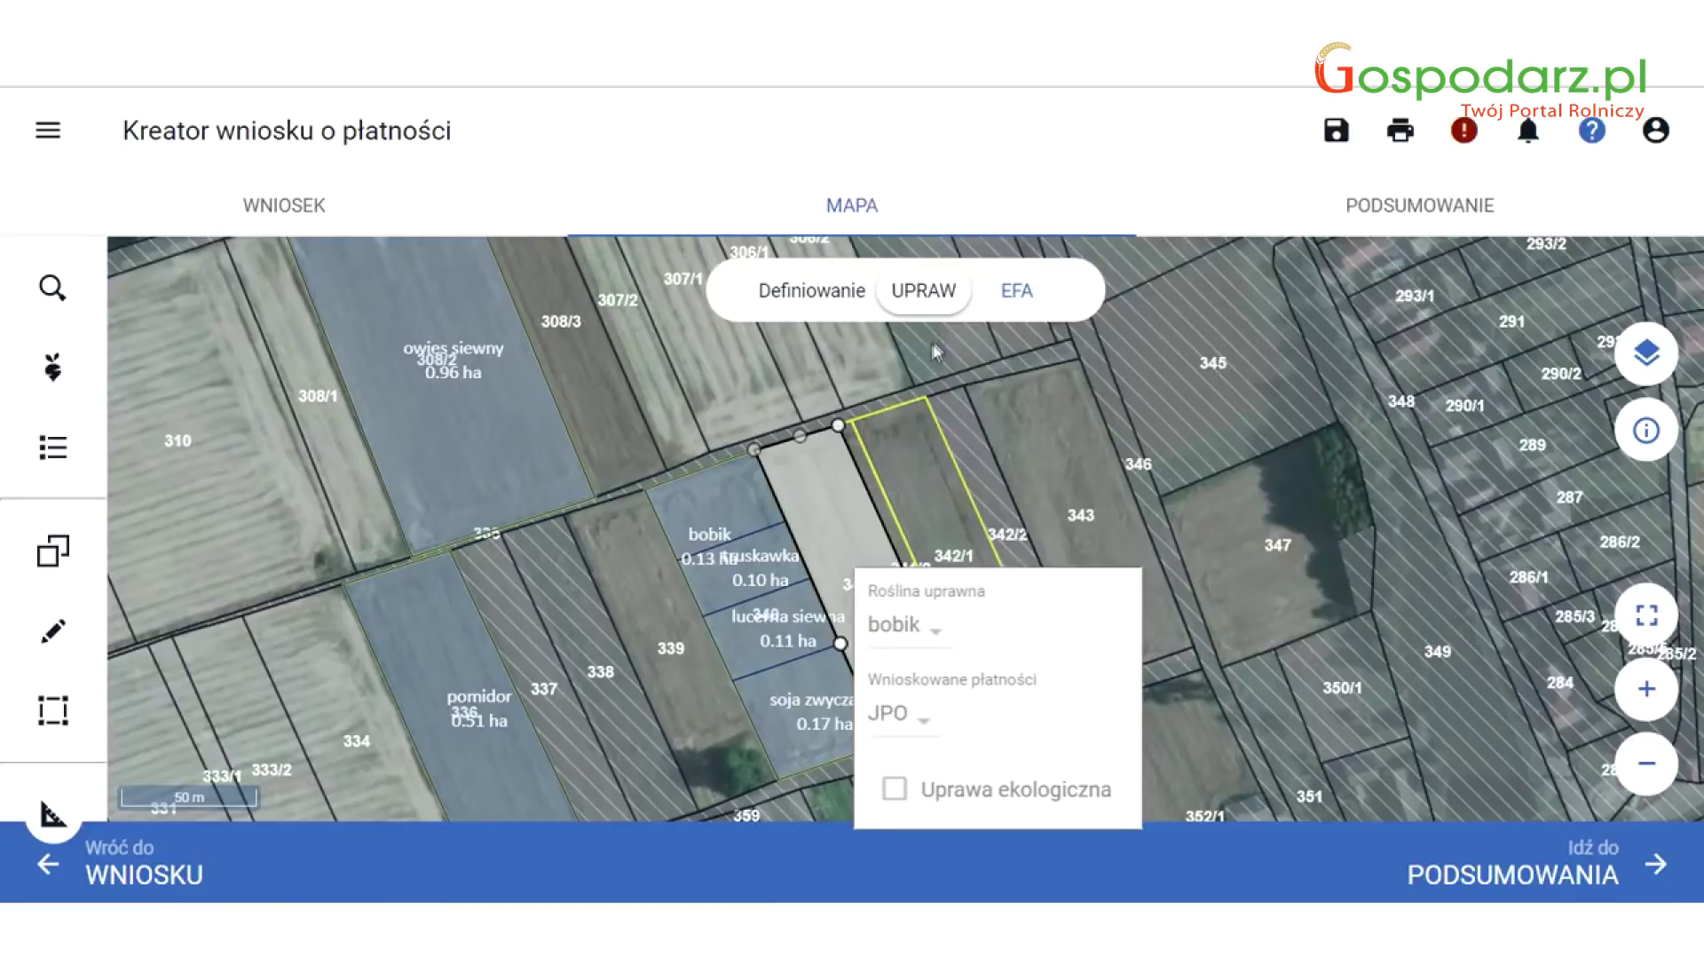
{"action": "left_click", "coordinate": [925, 715]}
{"action": "left_click", "coordinate": [906, 785]}
{"action": "left_click", "coordinate": [906, 829]}
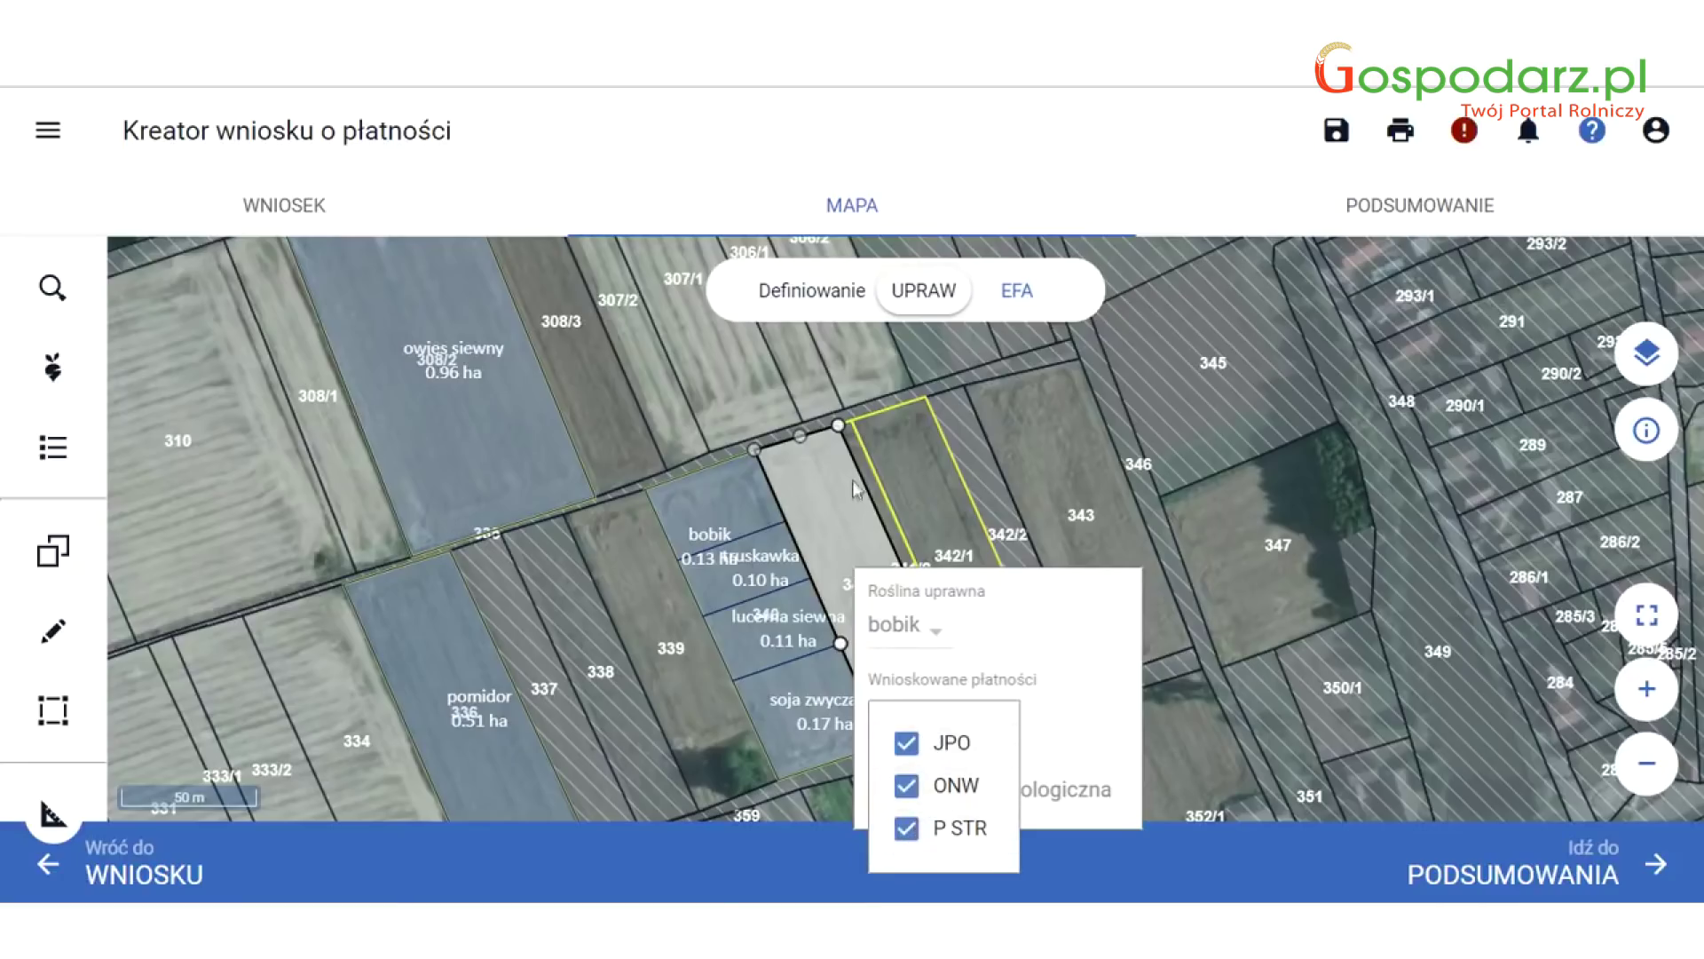
{"action": "left_click", "coordinate": [888, 447]}
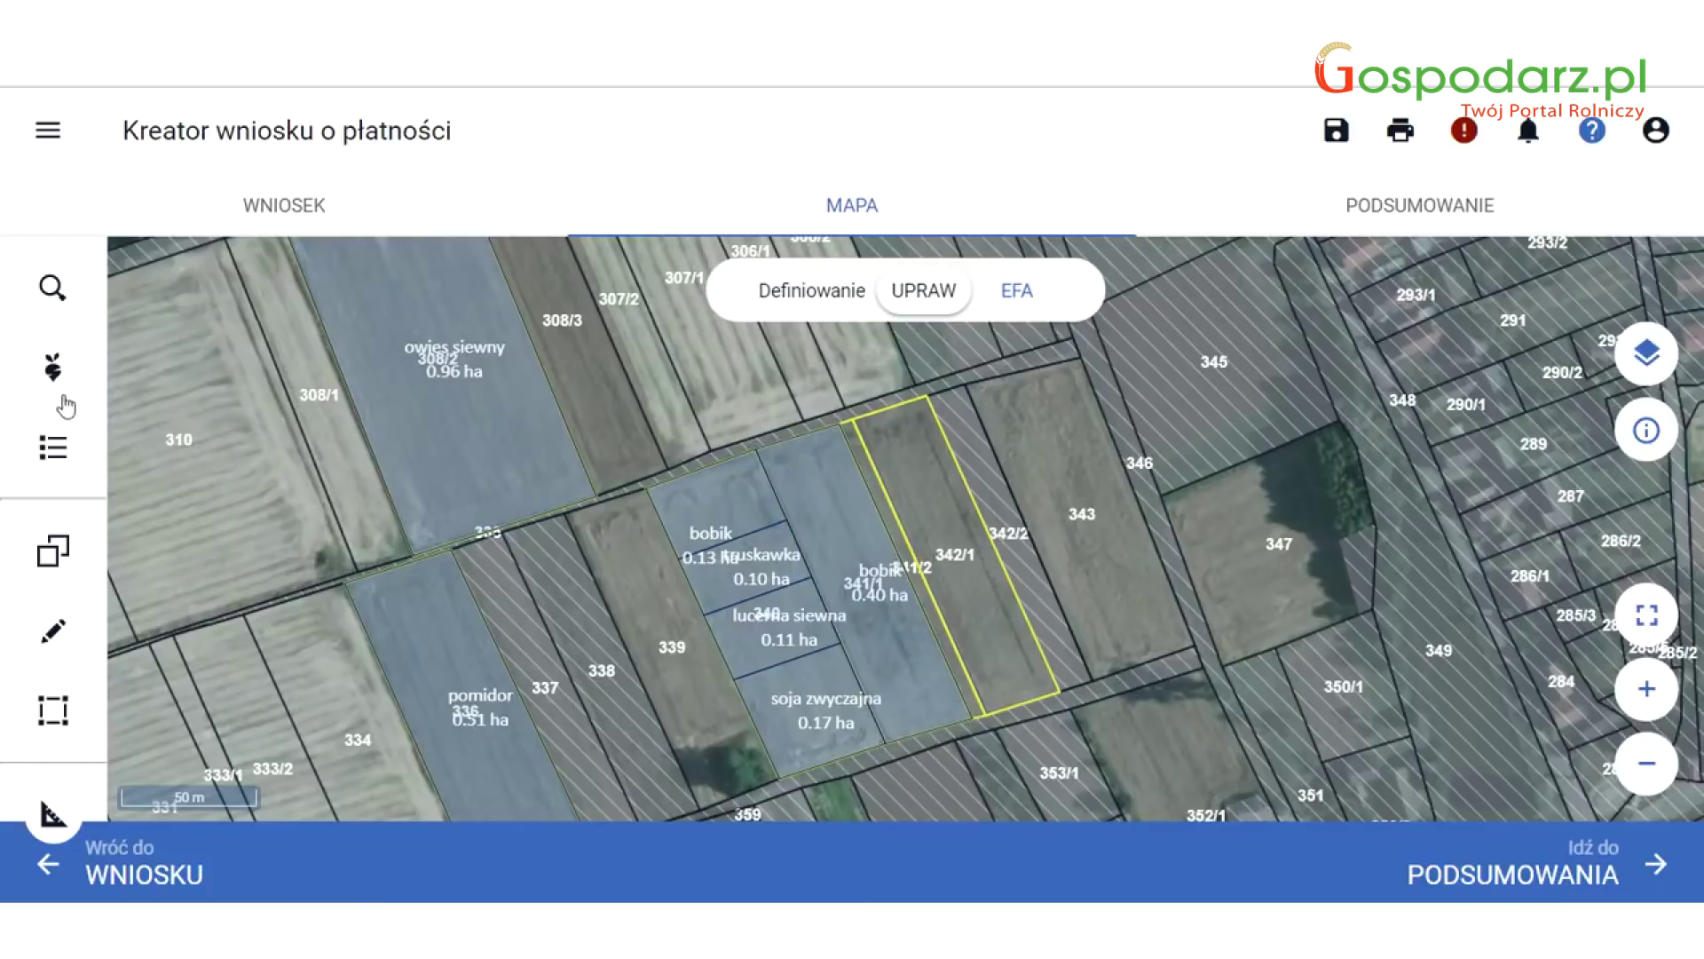
Remove parcels 160704_2.0012.342/1 and 160704_2.0012.341/2 from the farm's list of reference parcels.
{"action": "left_click", "coordinate": [50, 449]}
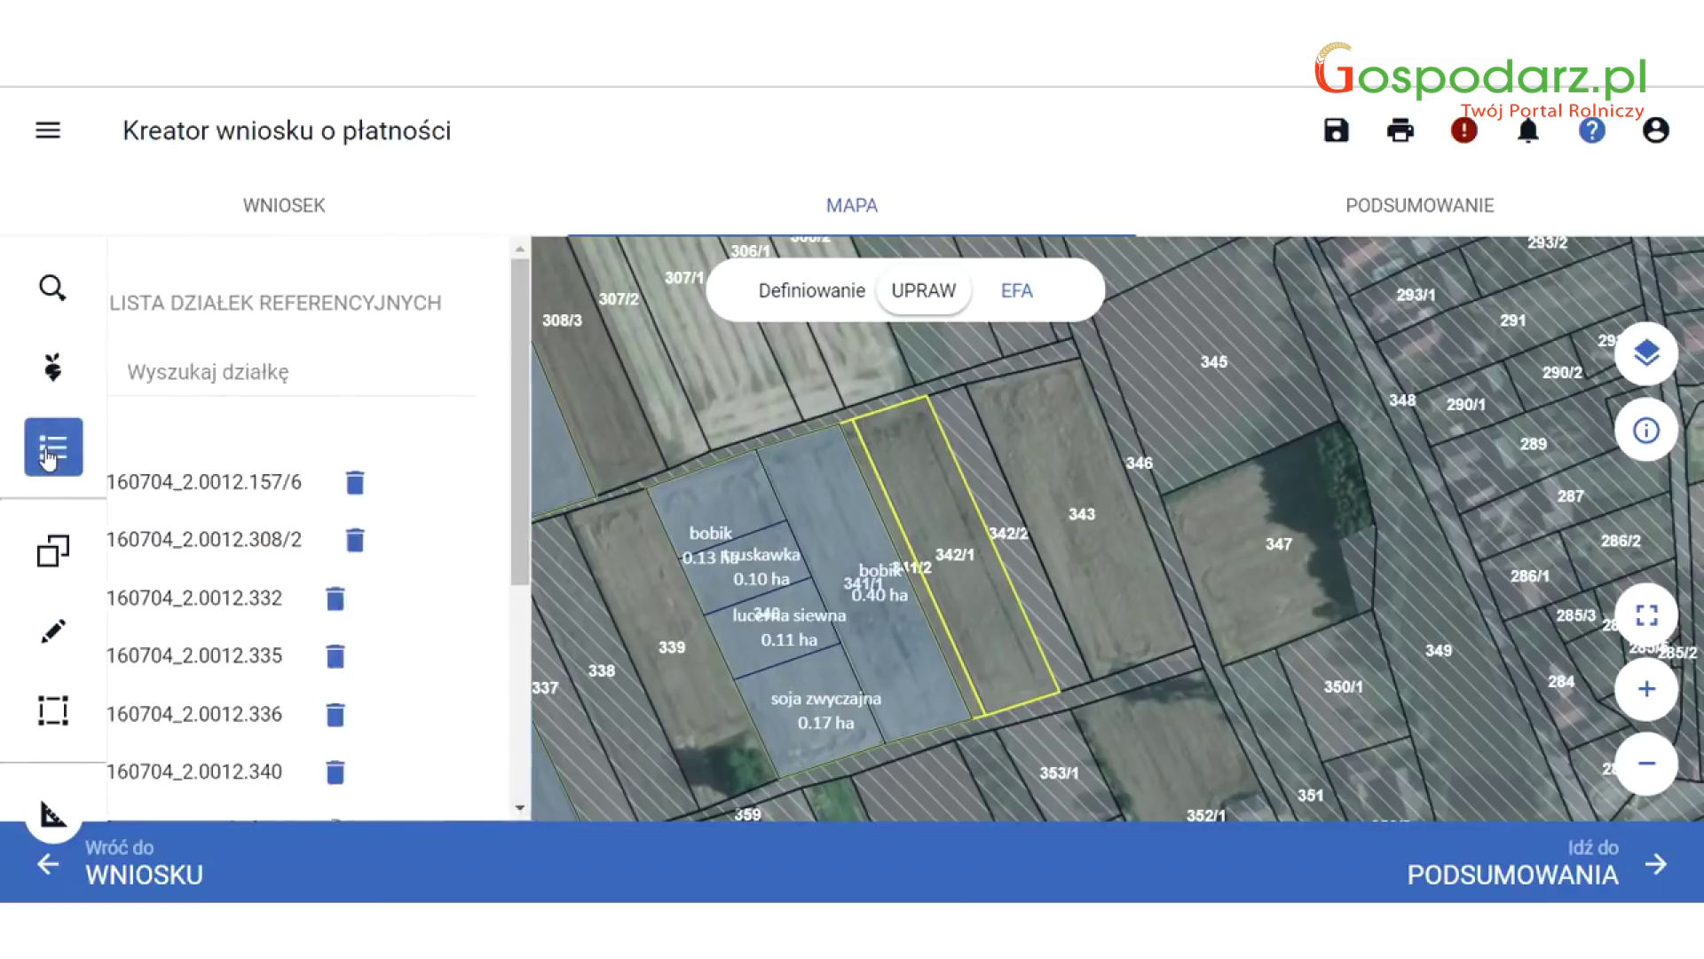
{"action": "scroll", "coordinate": [406, 601], "scroll_direction": "down", "scroll_amount": 4}
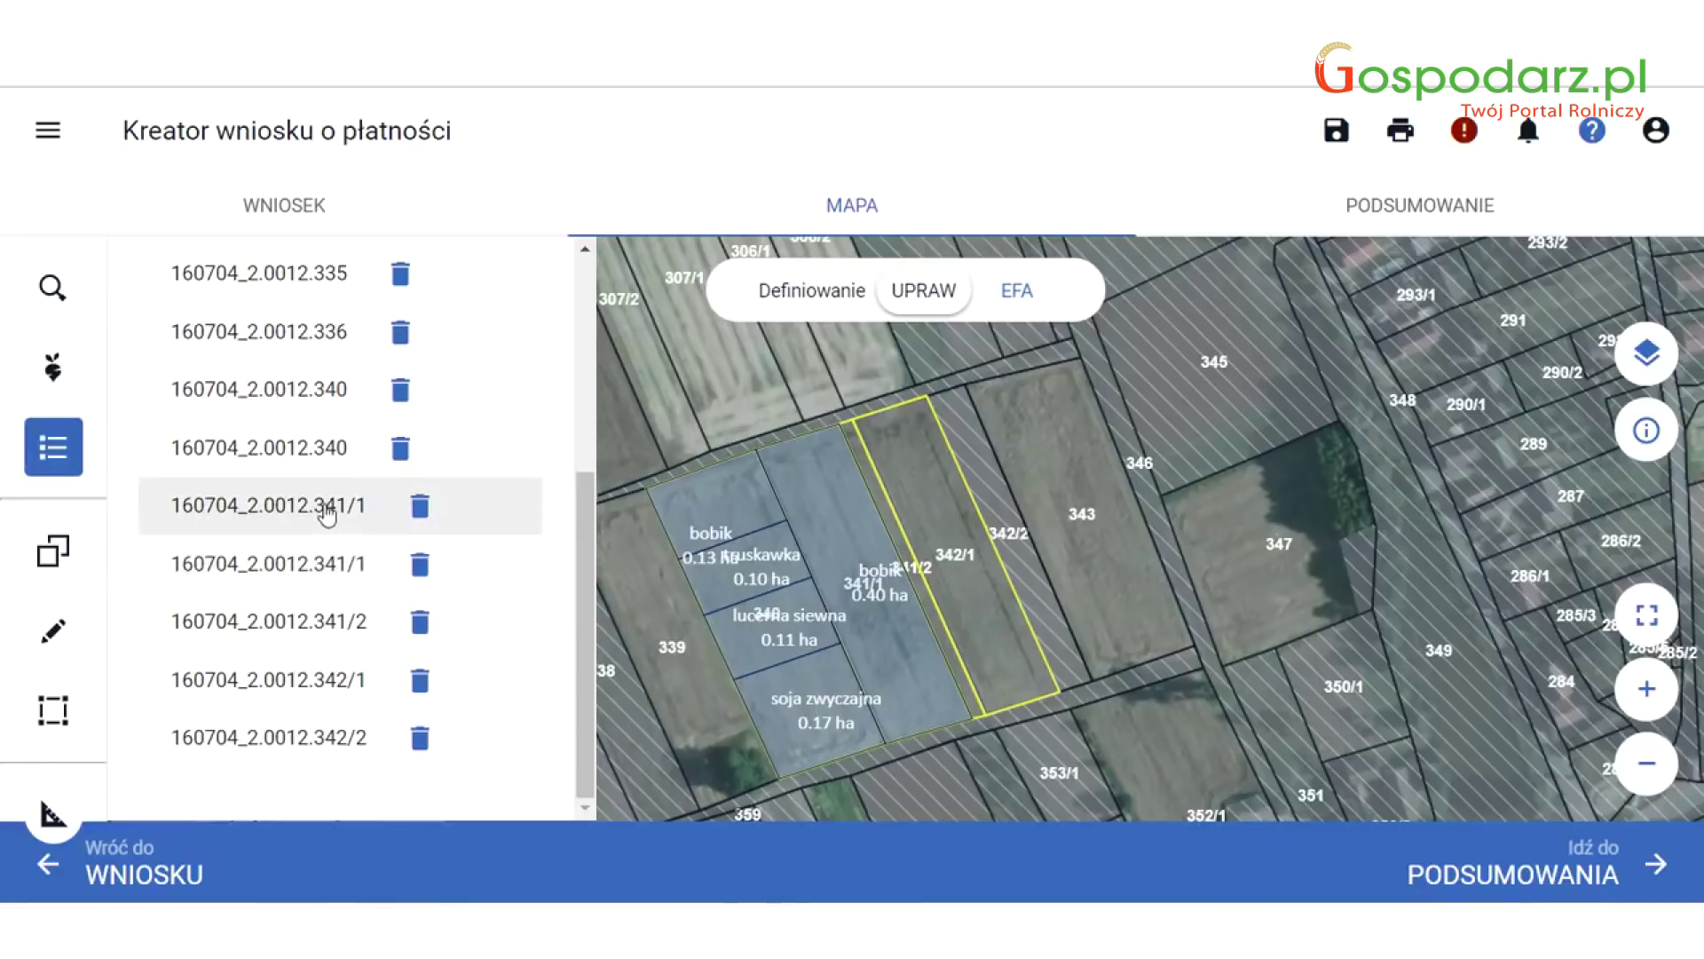
{"action": "scroll", "coordinate": [311, 484], "scroll_direction": "up", "scroll_amount": 4}
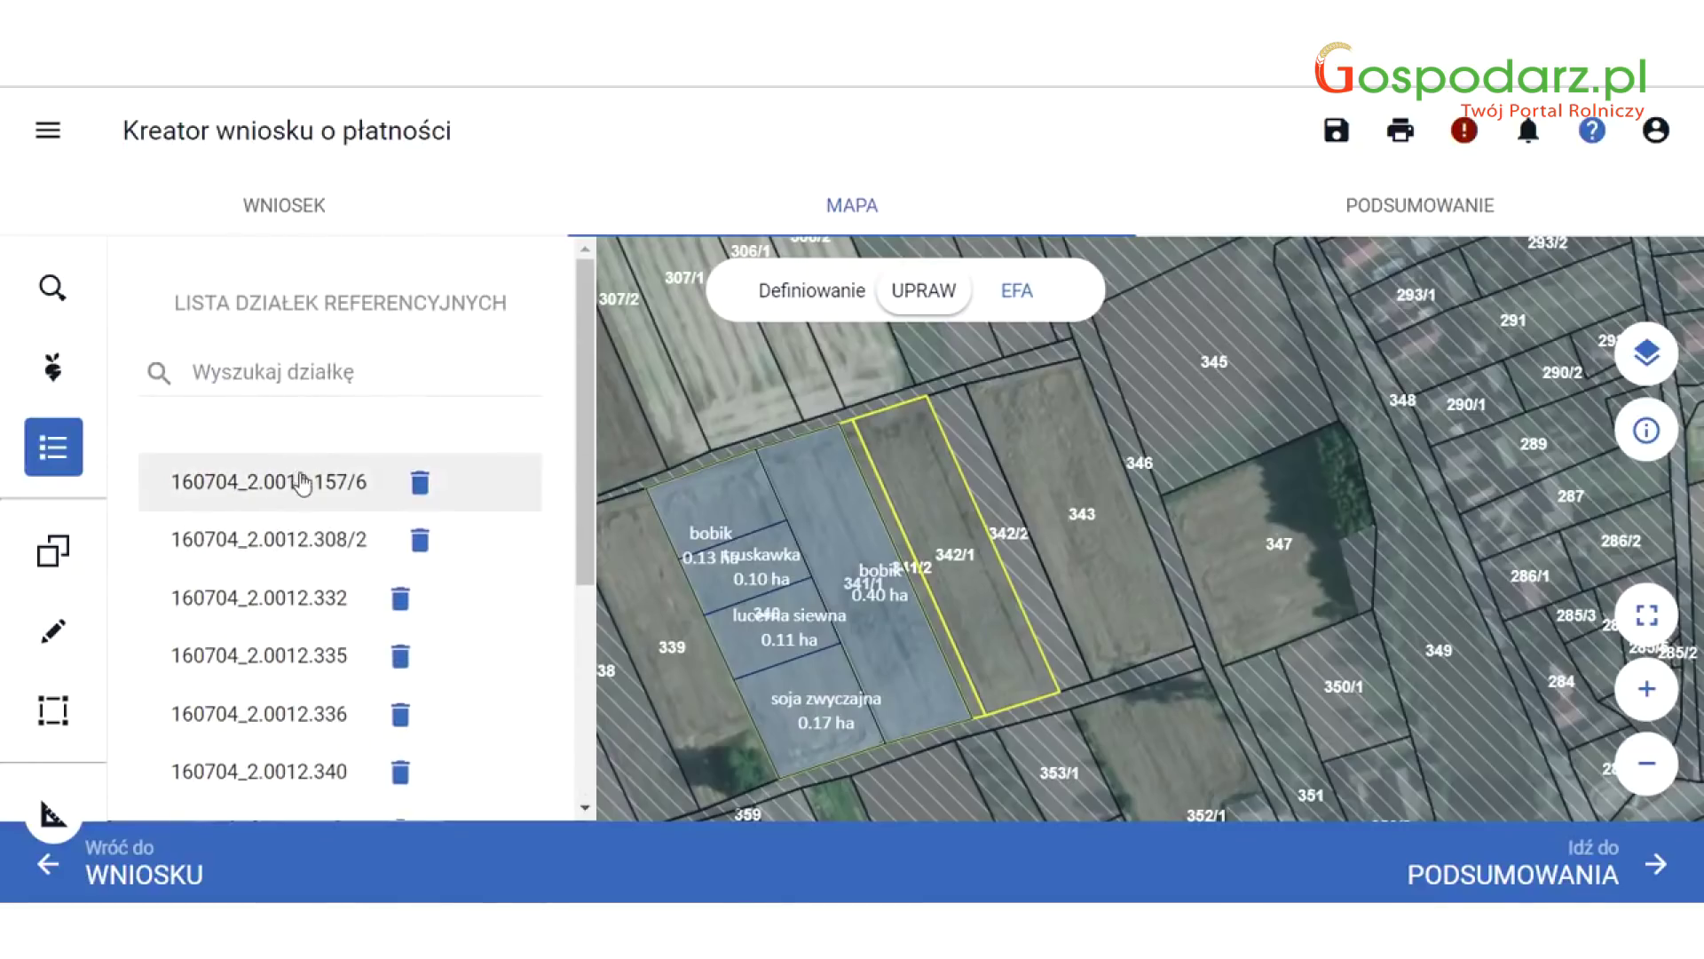
{"action": "scroll", "coordinate": [304, 487], "scroll_direction": "down", "scroll_amount": 4}
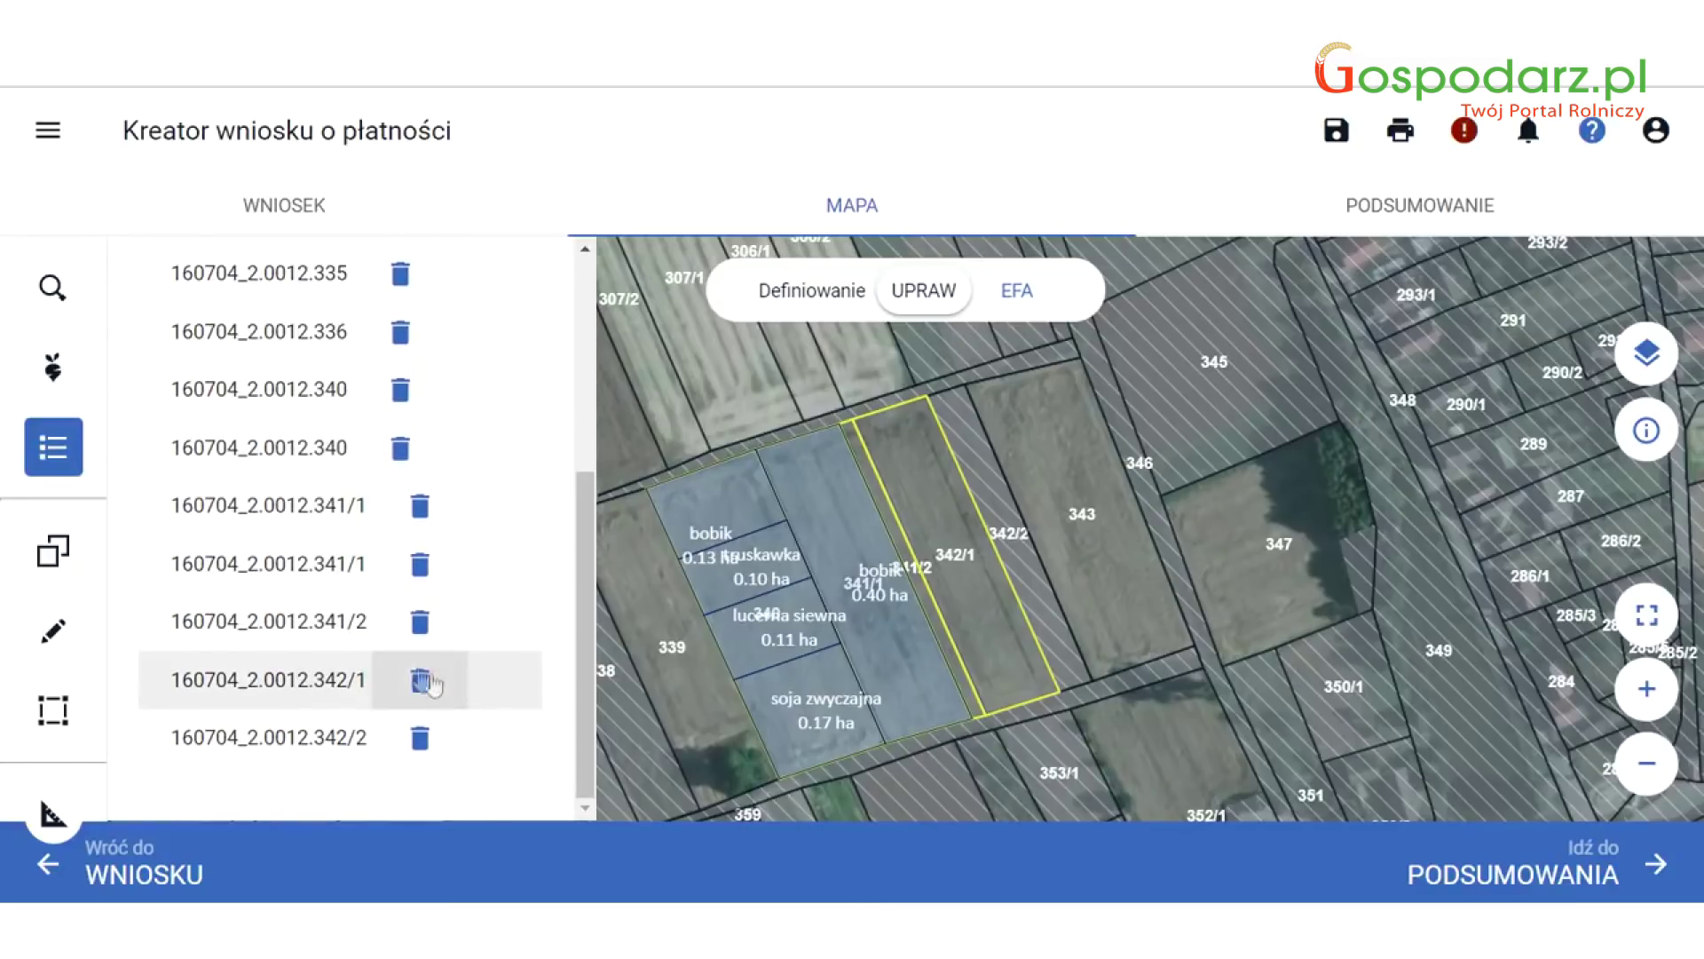
{"action": "left_click", "coordinate": [421, 680]}
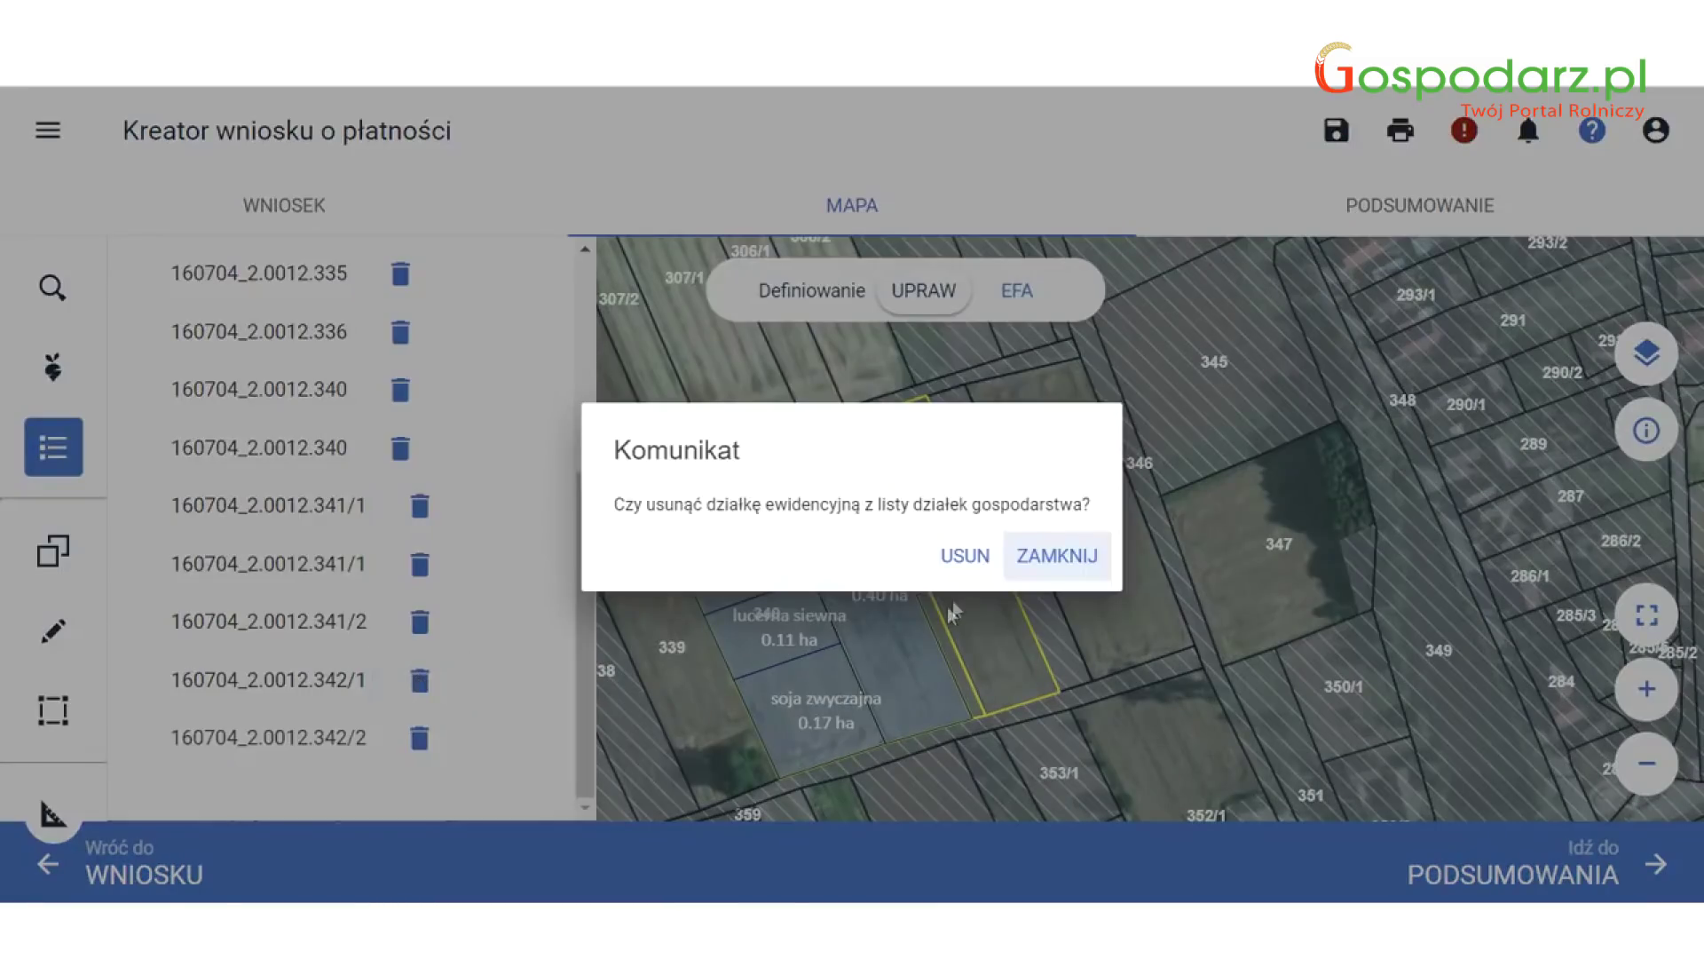
{"action": "left_click", "coordinate": [965, 555]}
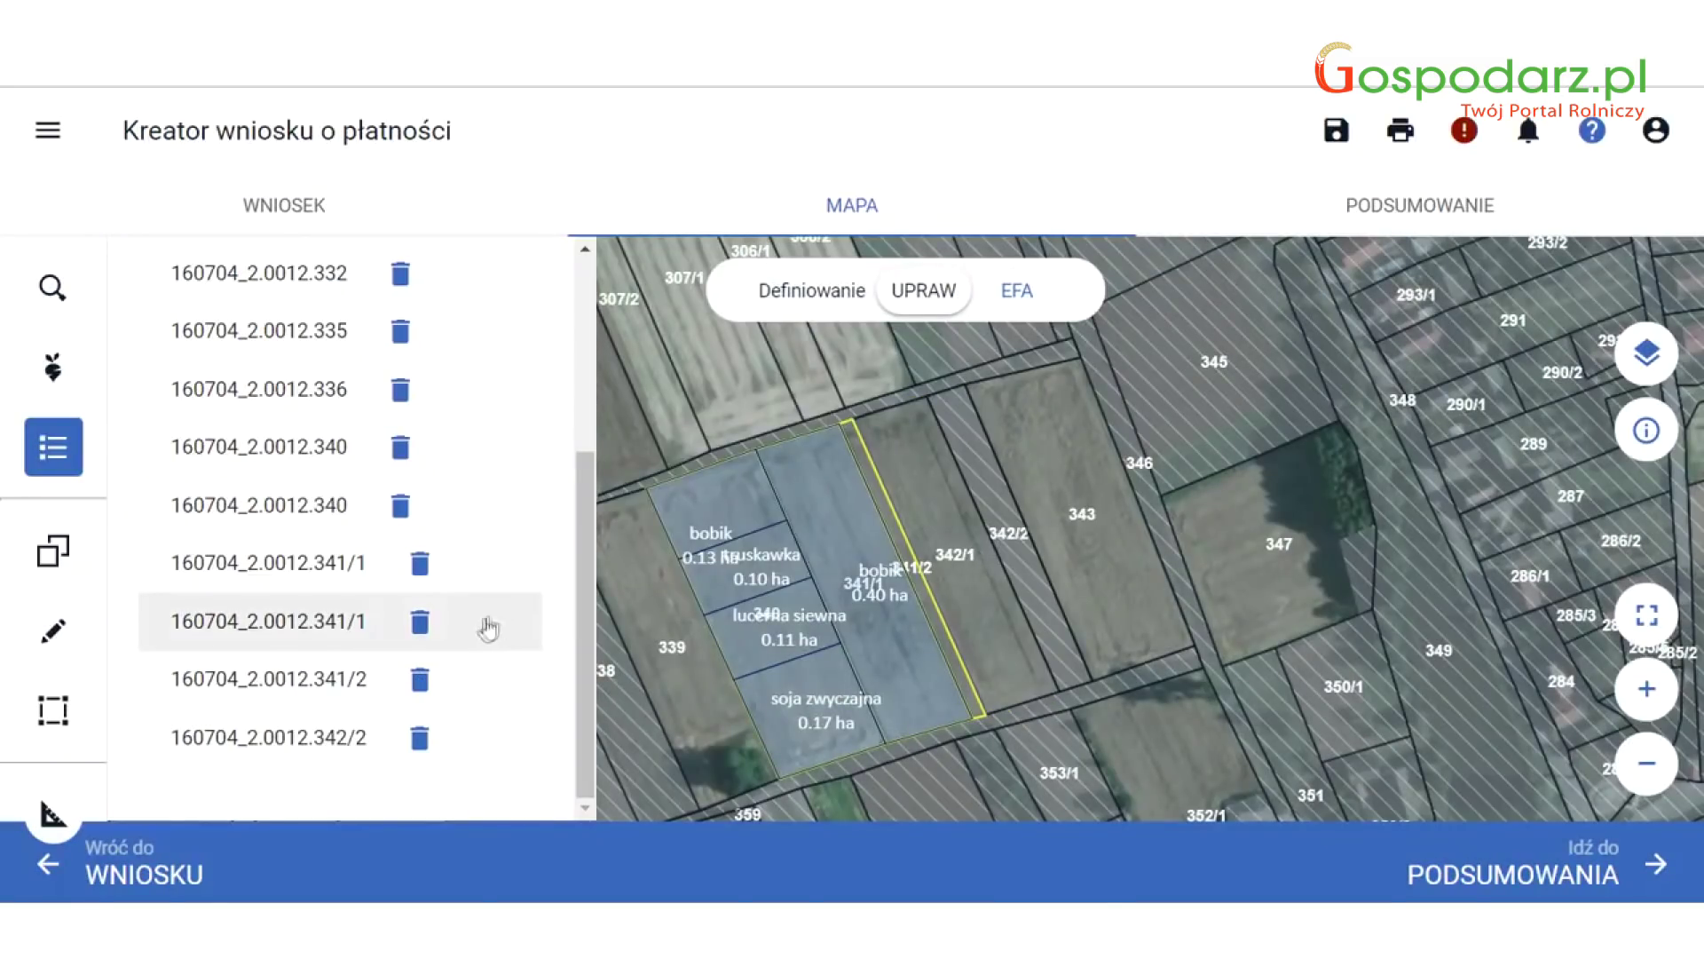
{"action": "scroll", "coordinate": [918, 575], "scroll_direction": "up", "scroll_amount": 1}
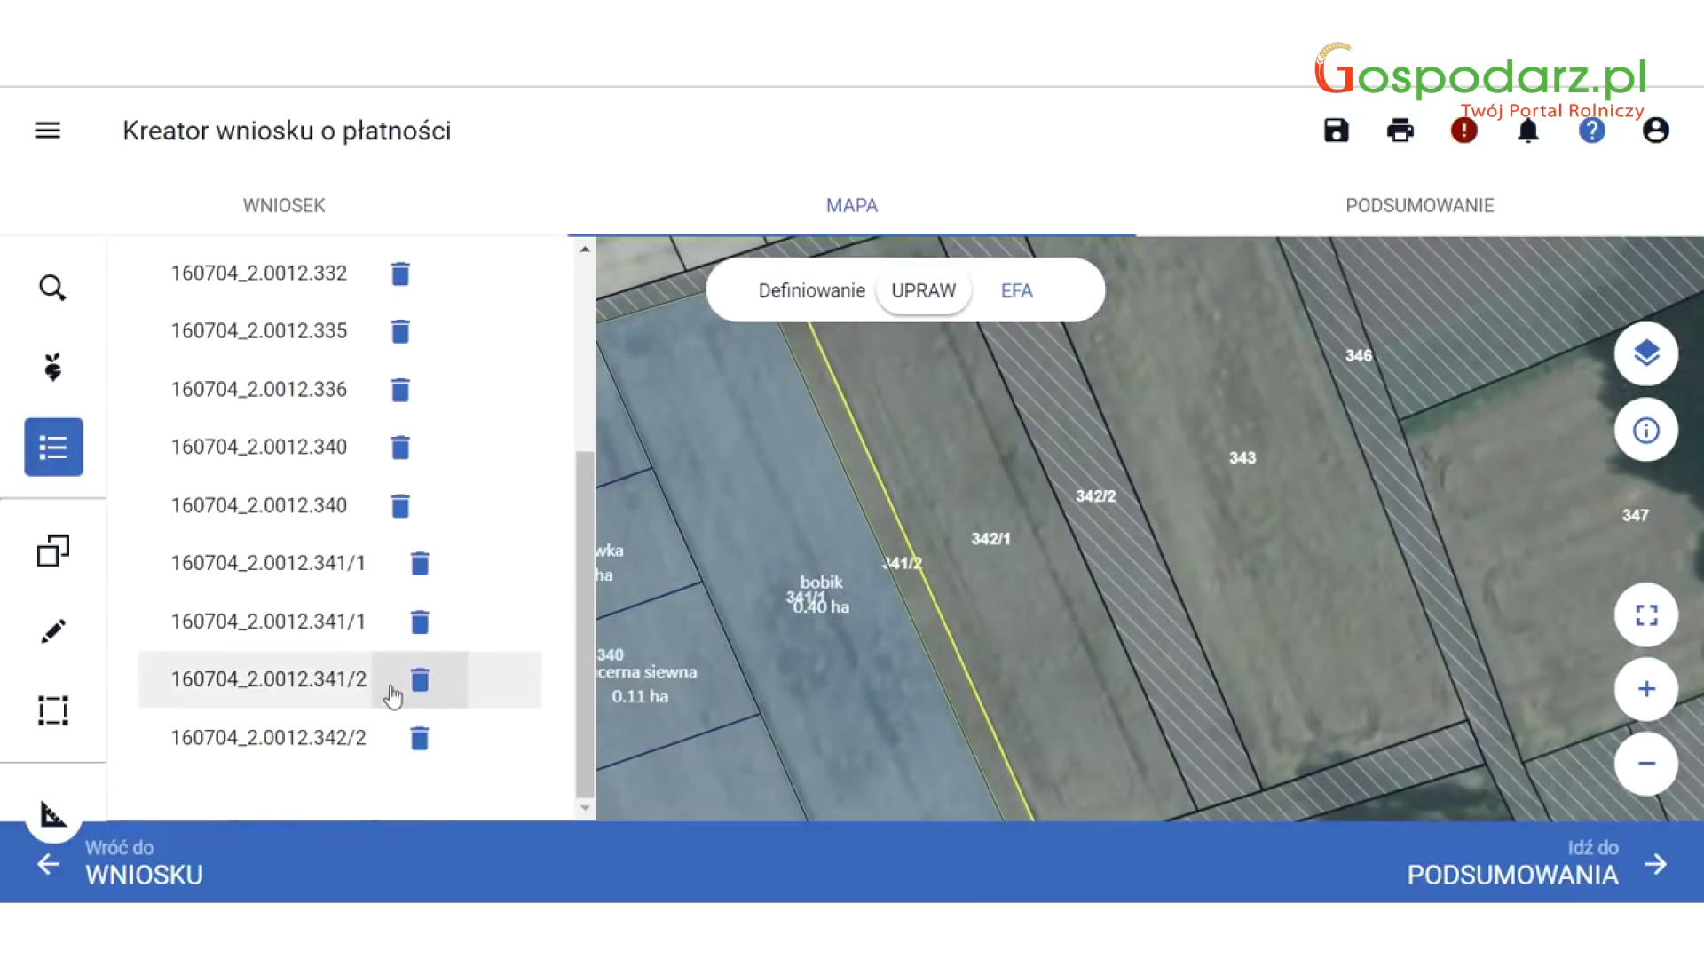
{"action": "left_click", "coordinate": [420, 680]}
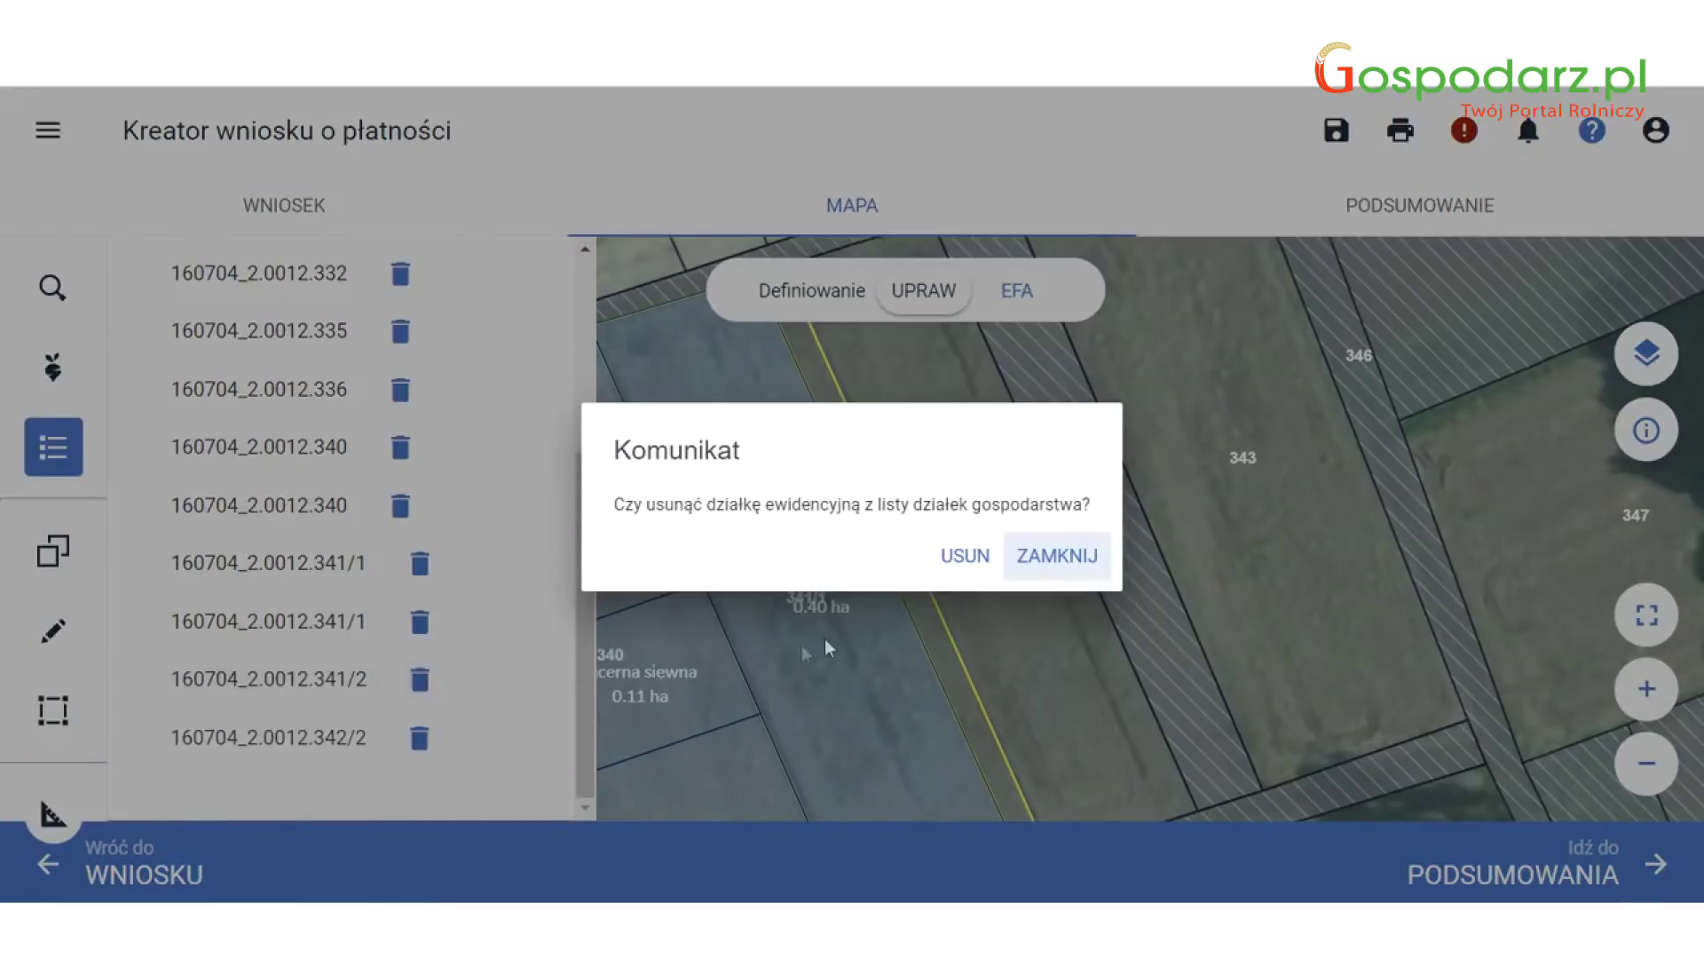
{"action": "left_click", "coordinate": [956, 556]}
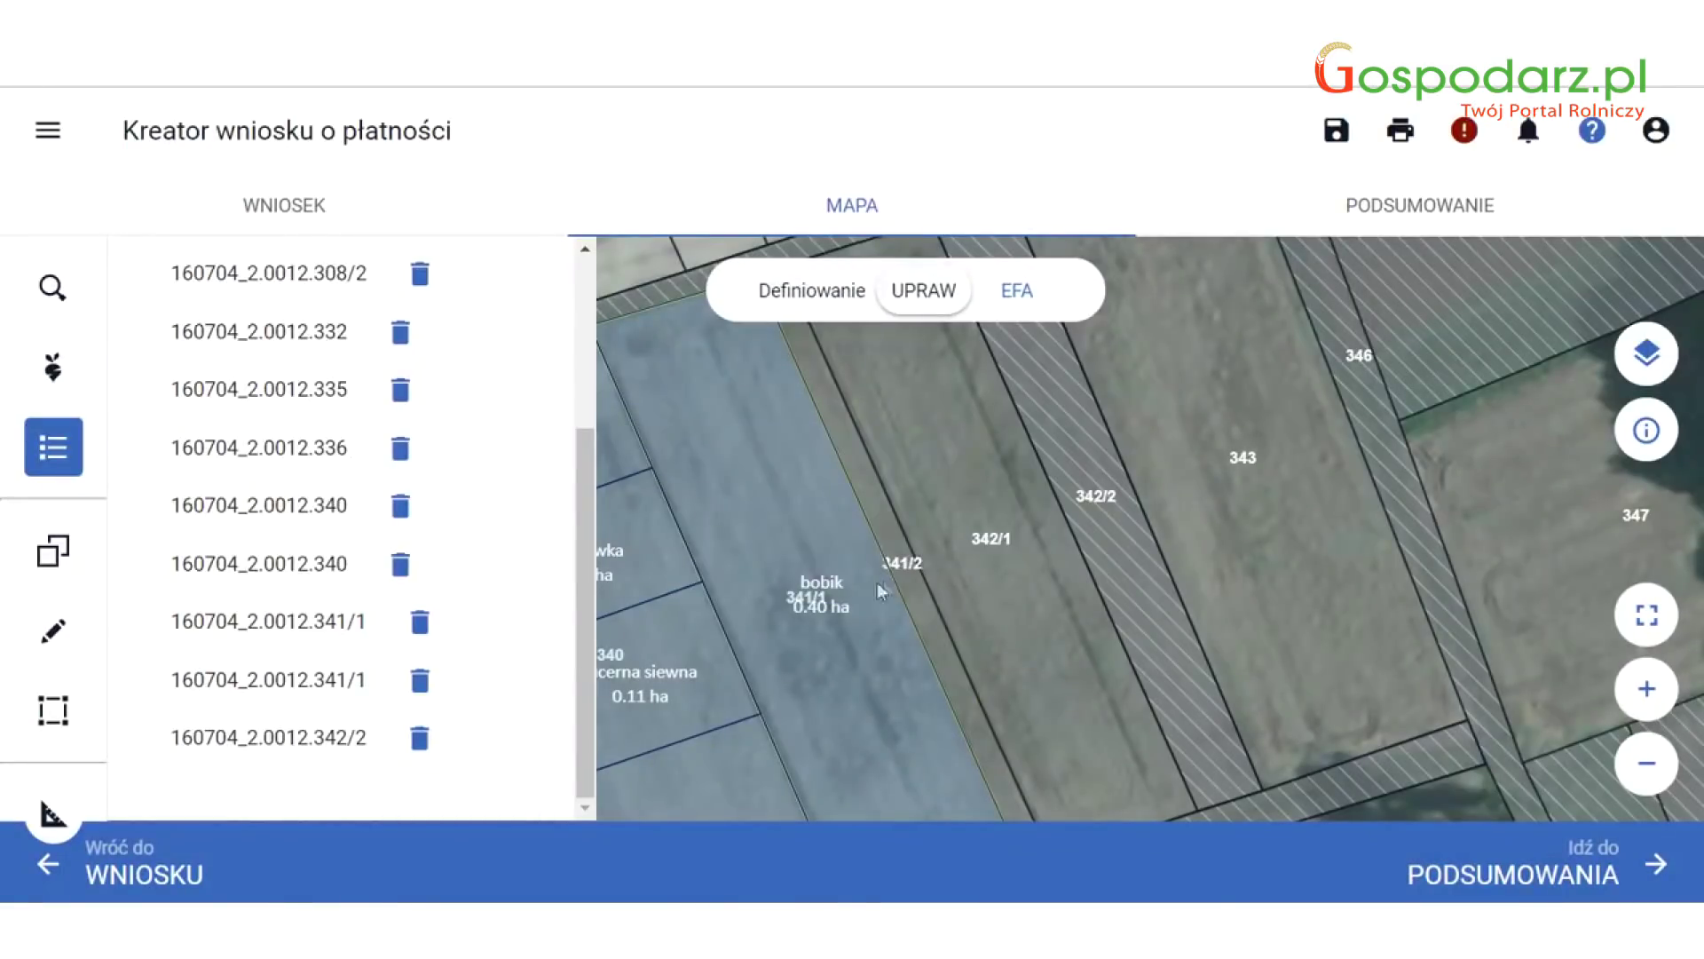
Use Przesuń to pull the northwest corner of the bobik area on parcel 341/1 inward, level with the truskawka plot, and deselect the area.
{"action": "left_click", "coordinate": [785, 591]}
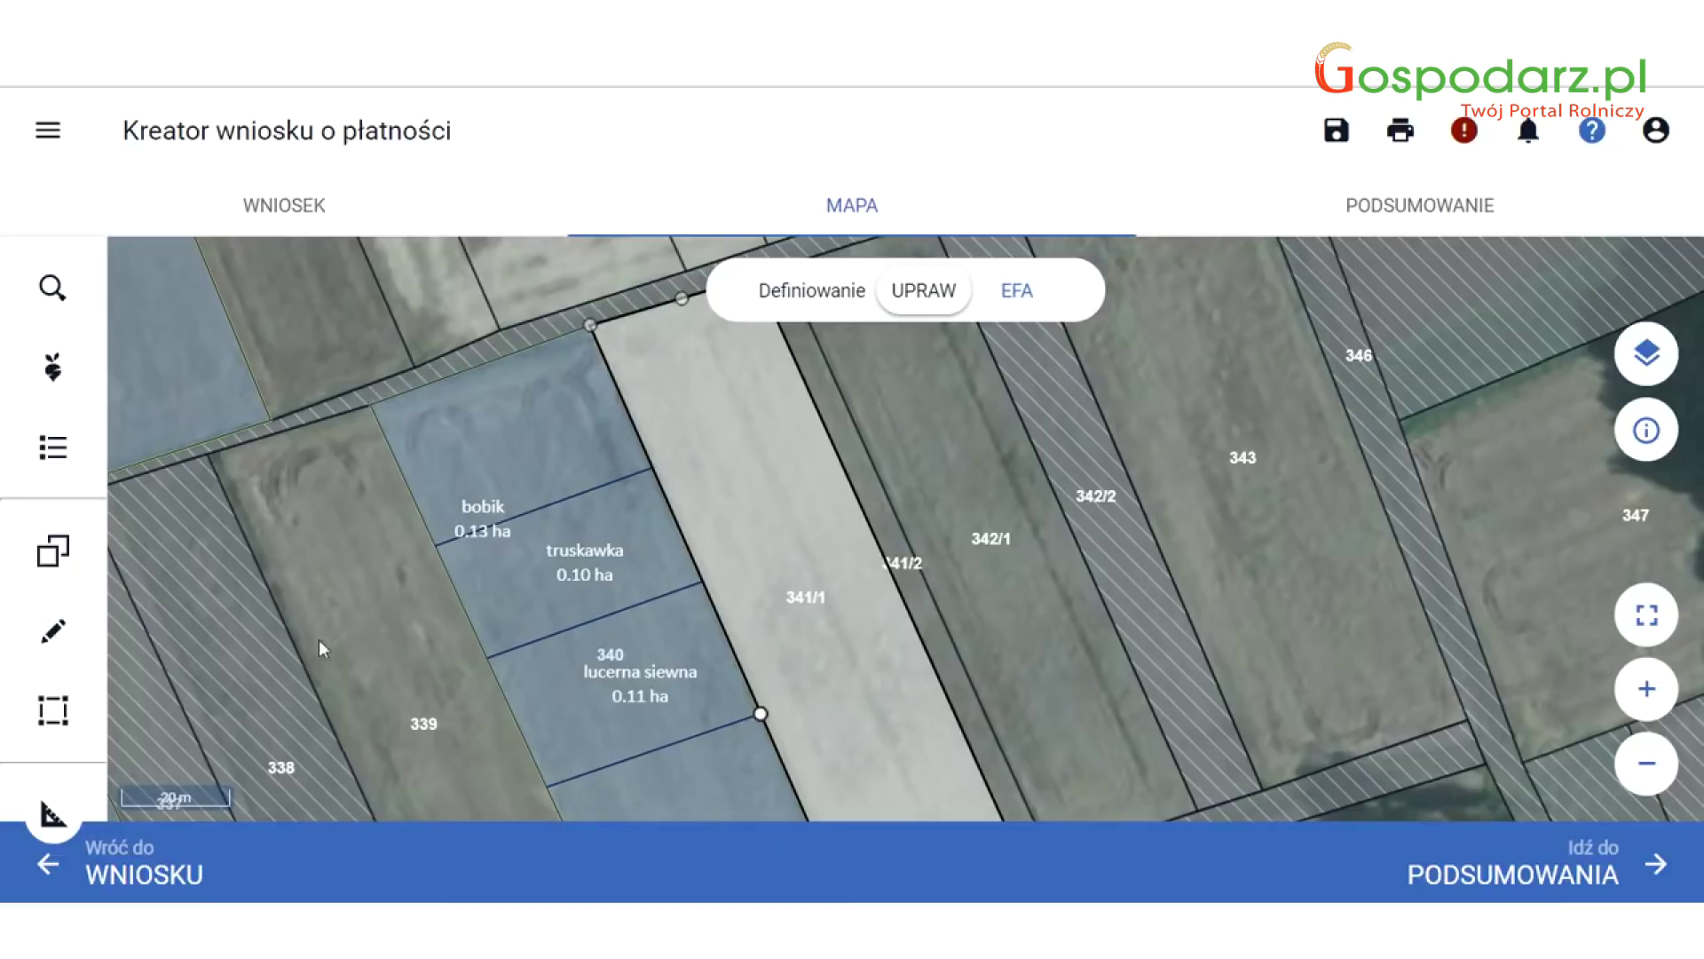
{"action": "left_click", "coordinate": [53, 710]}
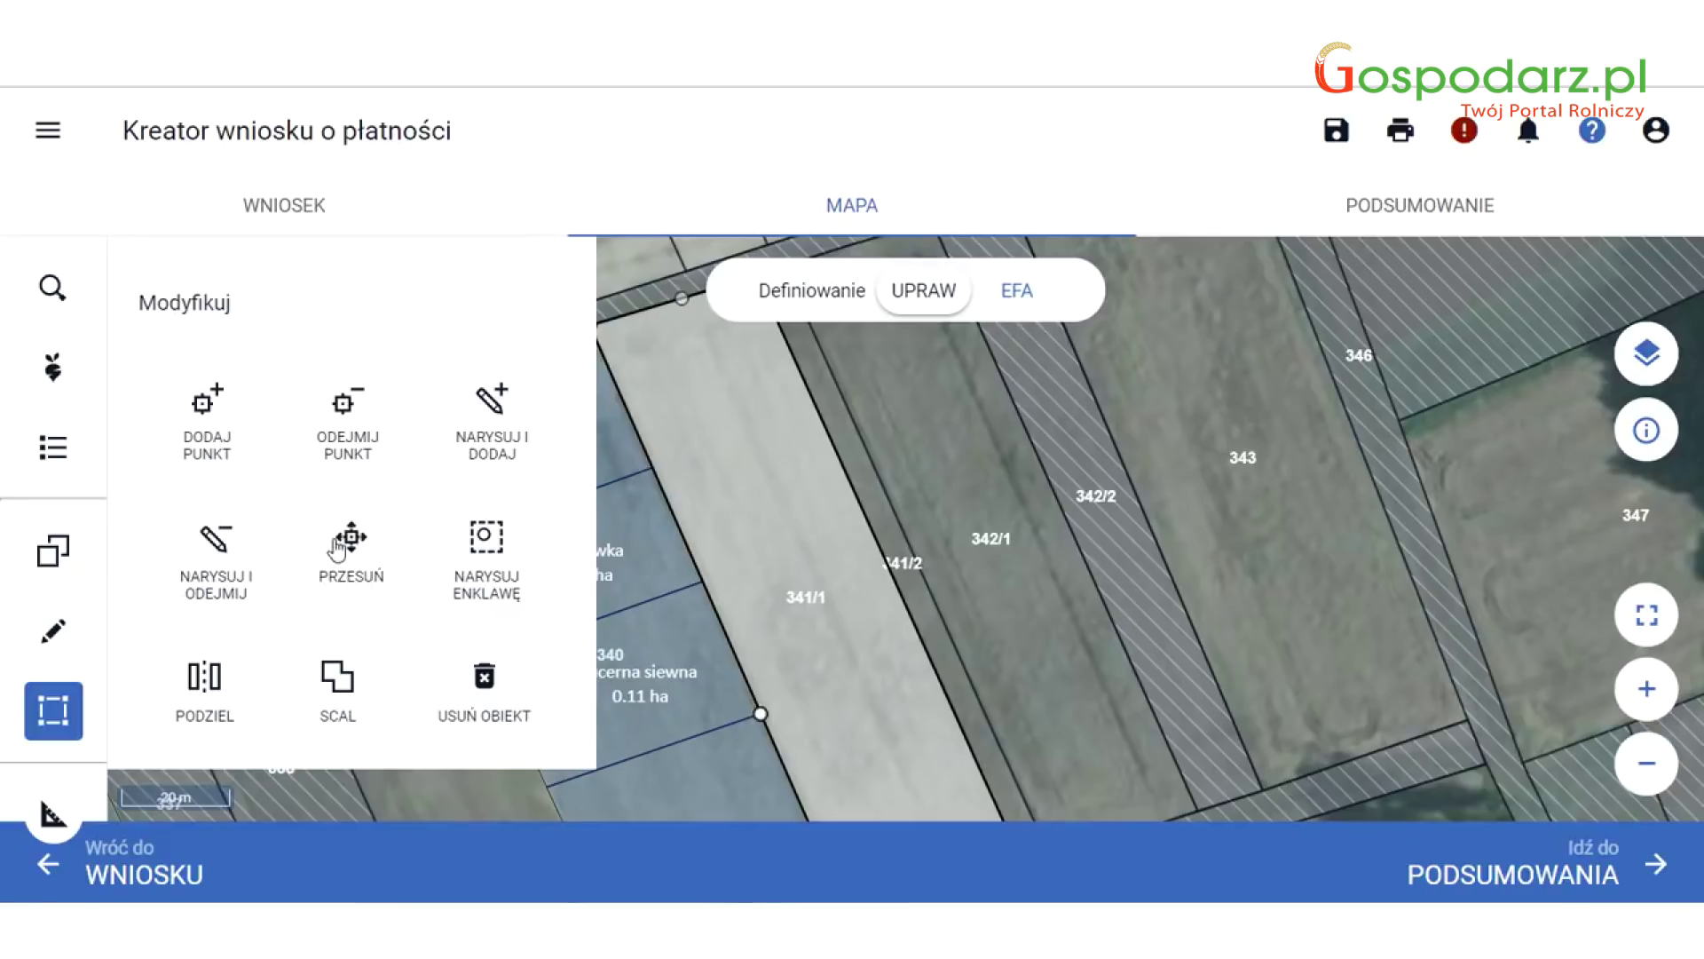
{"action": "left_click", "coordinate": [364, 556]}
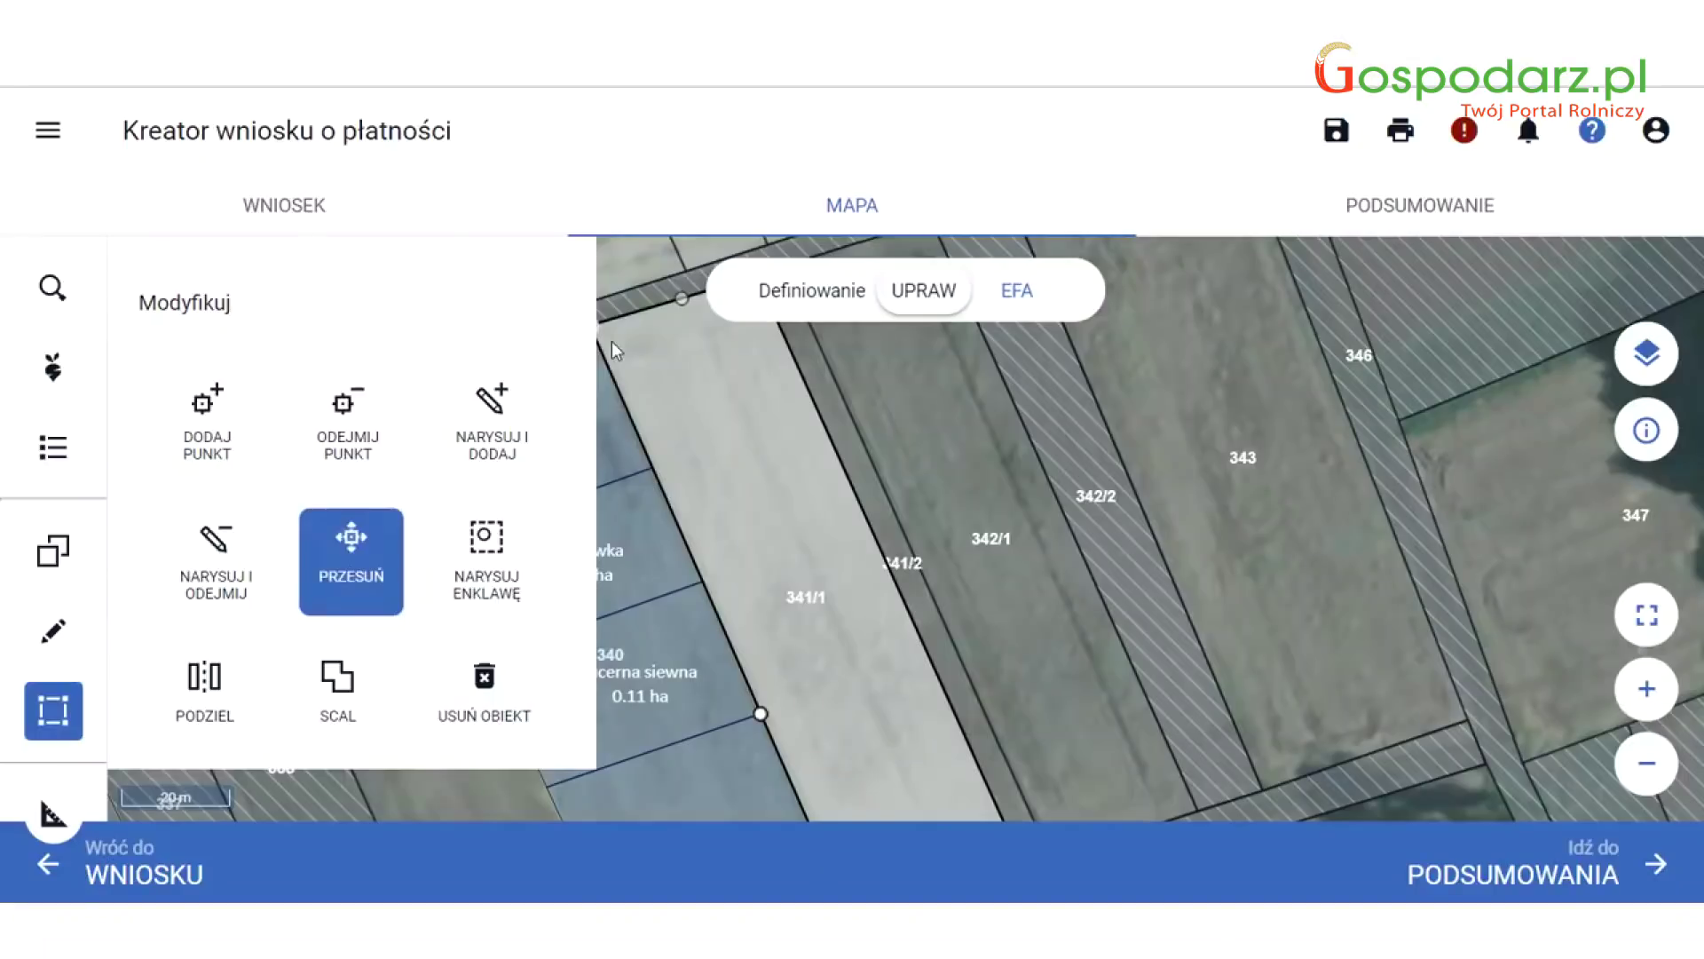
{"action": "left_click", "coordinate": [611, 341]}
{"action": "left_click_drag", "start_coordinate": [611, 341], "coordinate": [695, 424]}
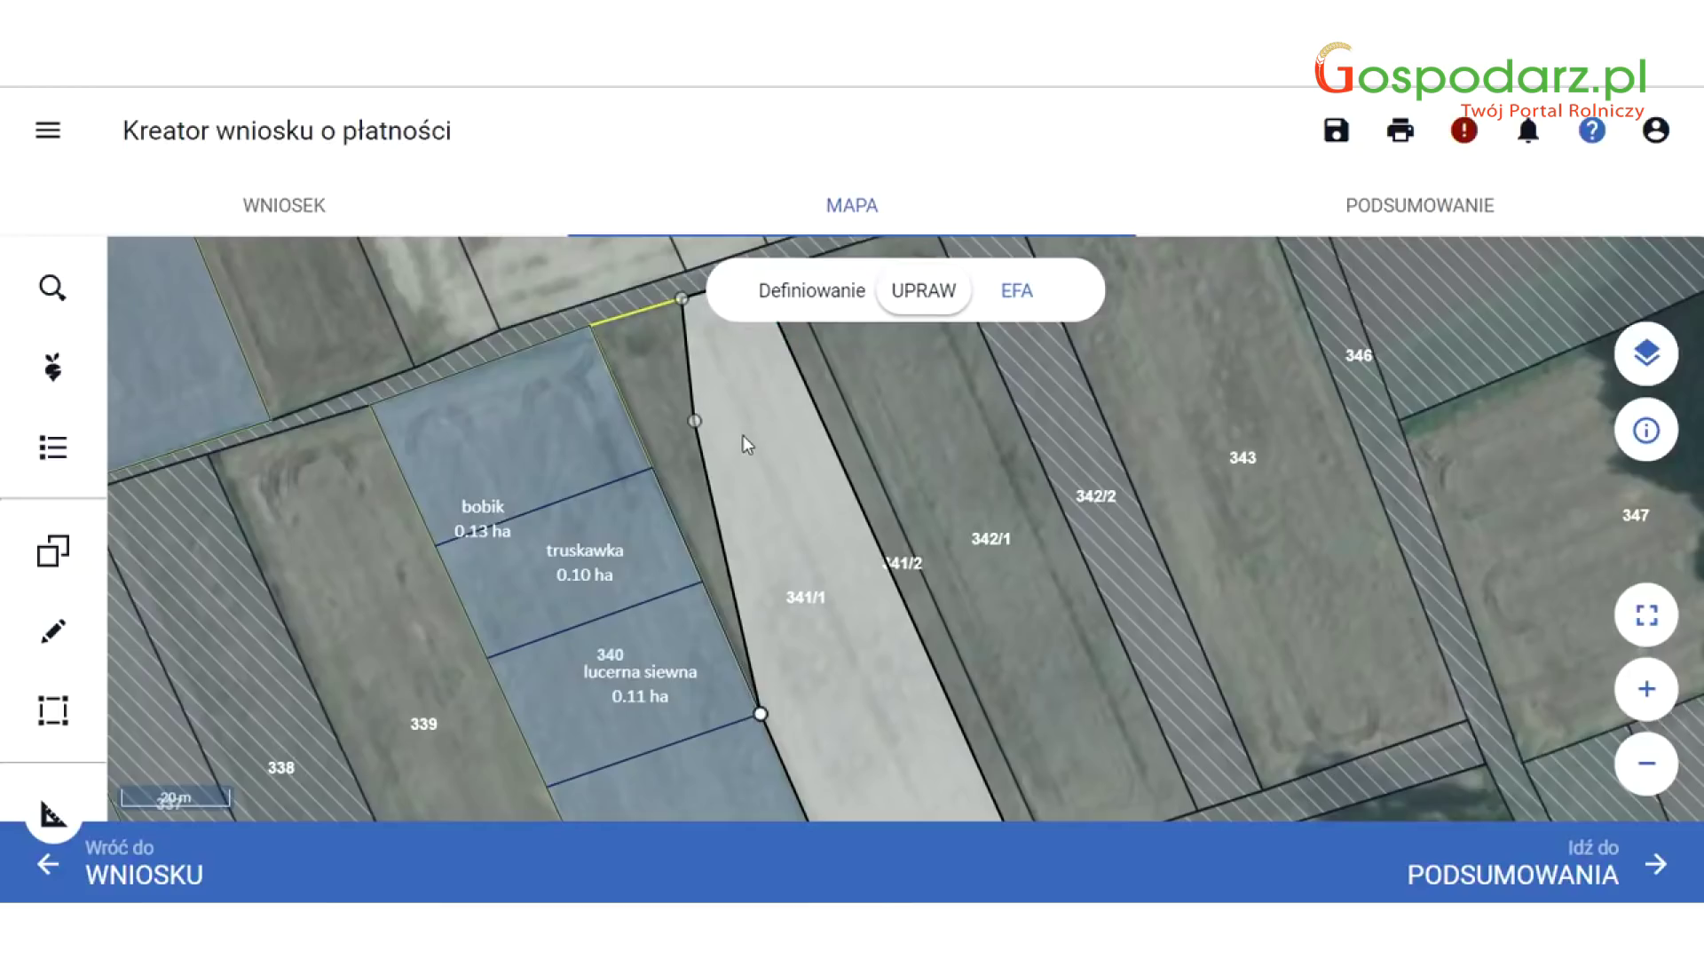
{"action": "left_click_drag", "start_coordinate": [731, 466], "coordinate": [747, 591]}
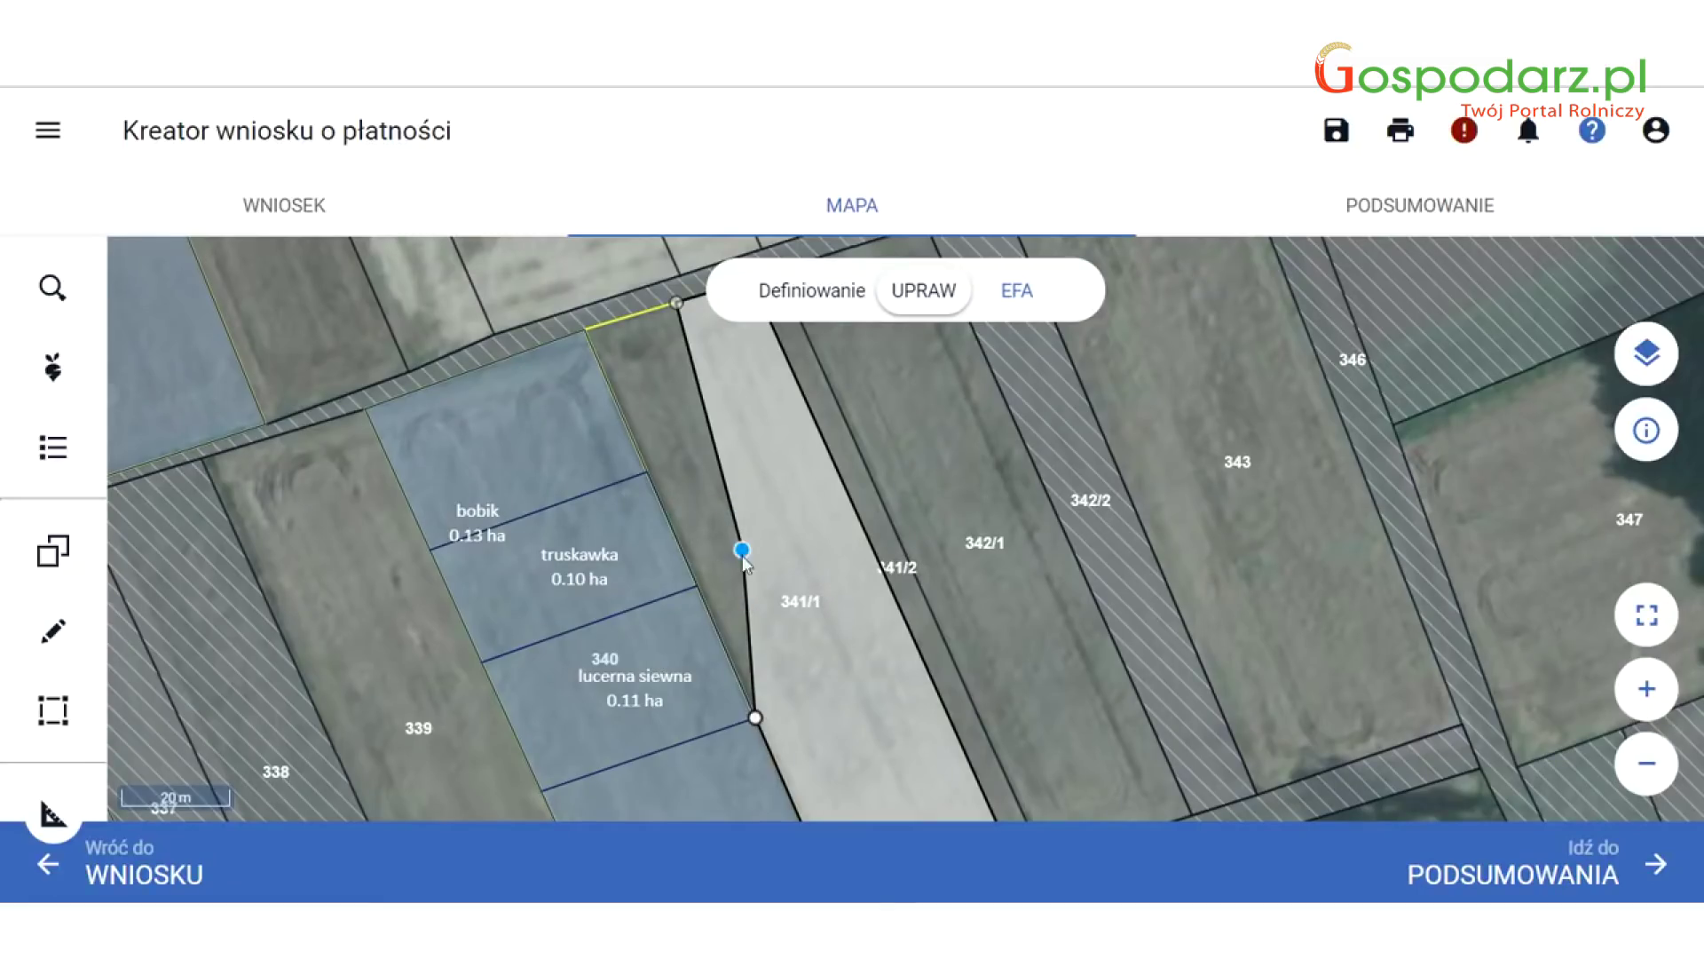
{"action": "left_click", "coordinate": [706, 542]}
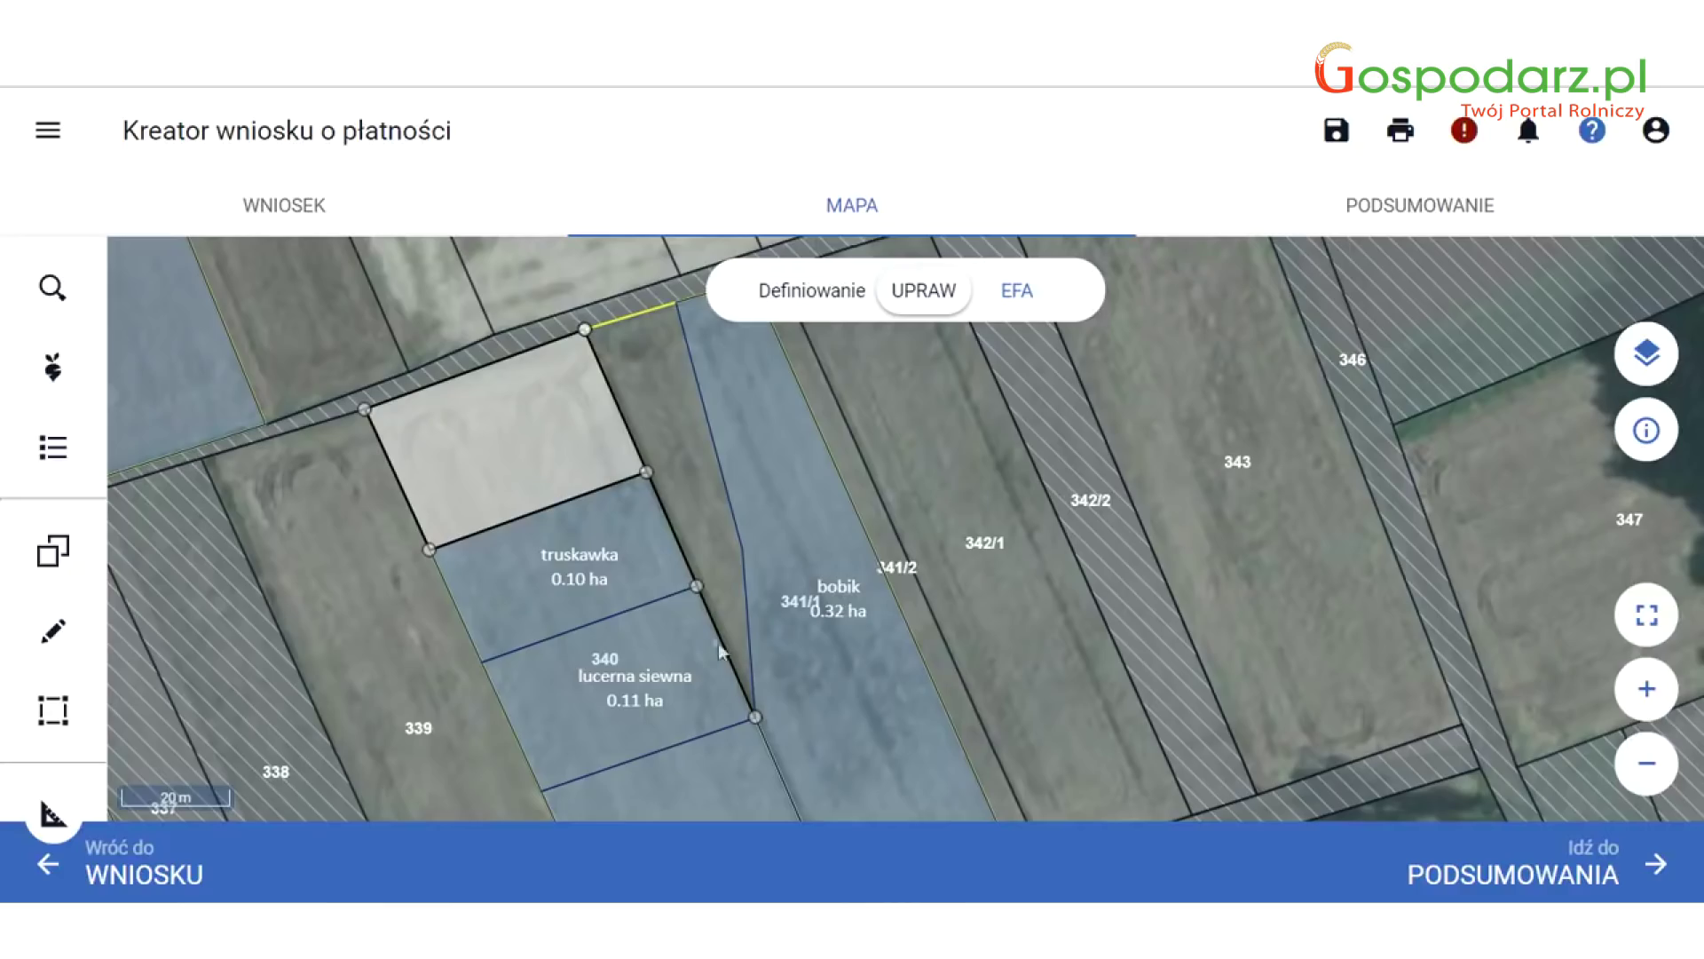
Use Przesuń to pull the middle of the southern edge of the parcel 341/1 area inward, forming a triangular notch.
{"action": "left_click_drag", "start_coordinate": [731, 563], "coordinate": [626, 295]}
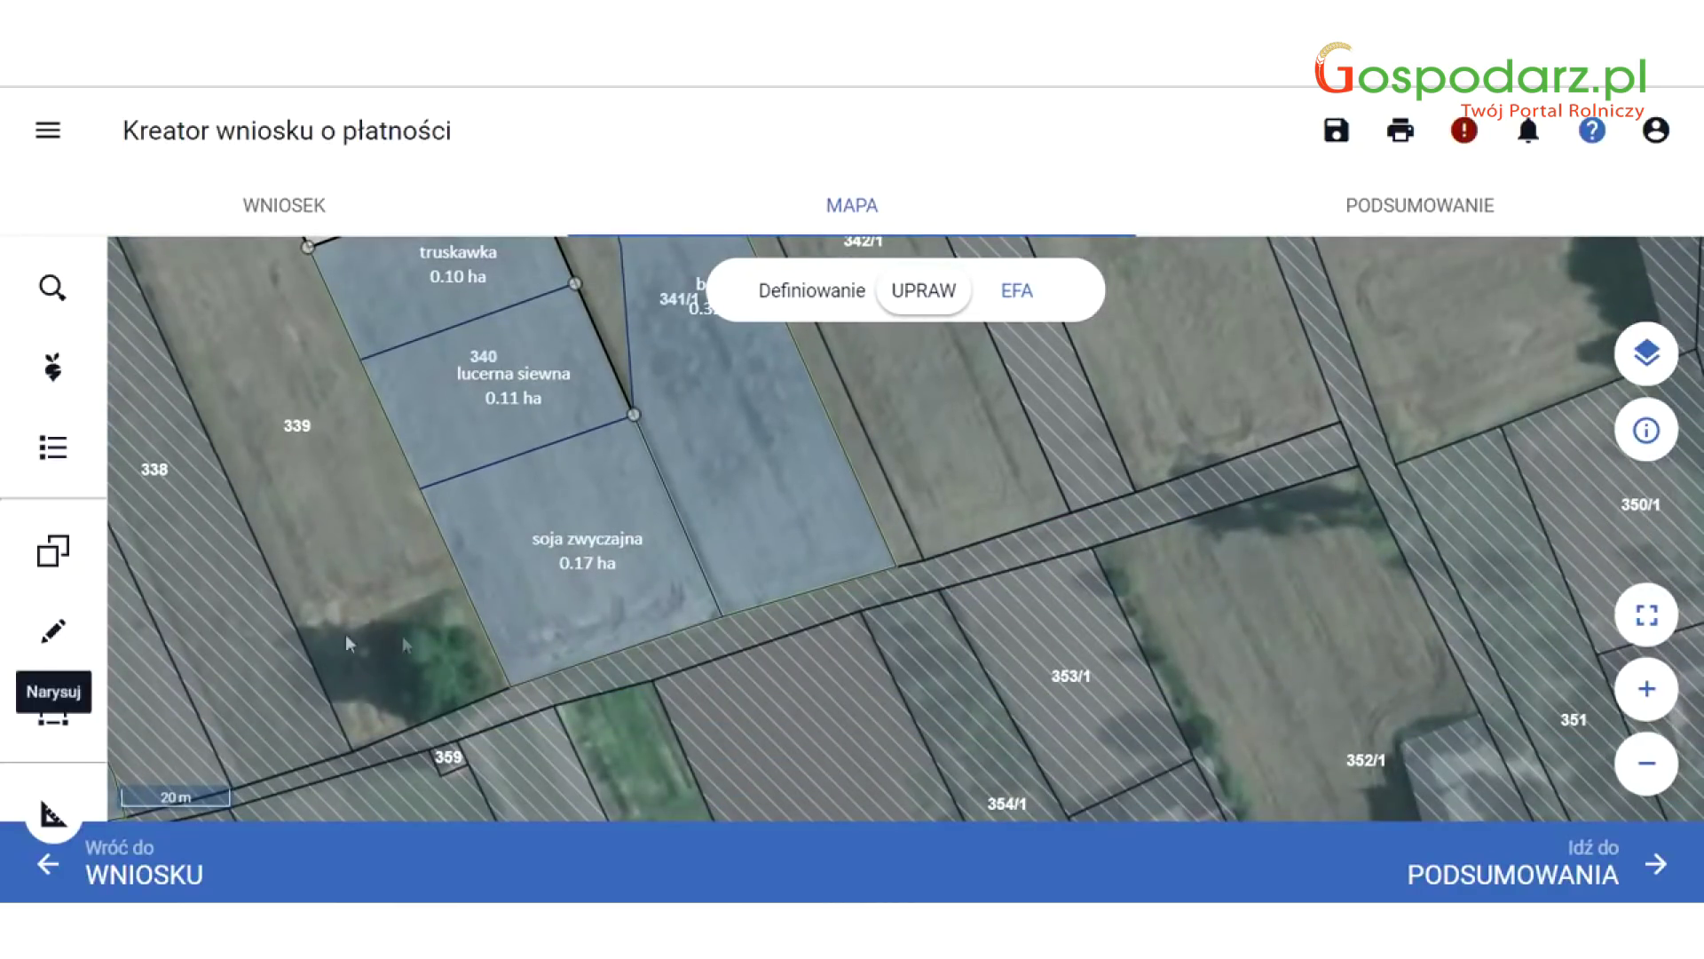
{"action": "left_click", "coordinate": [761, 532]}
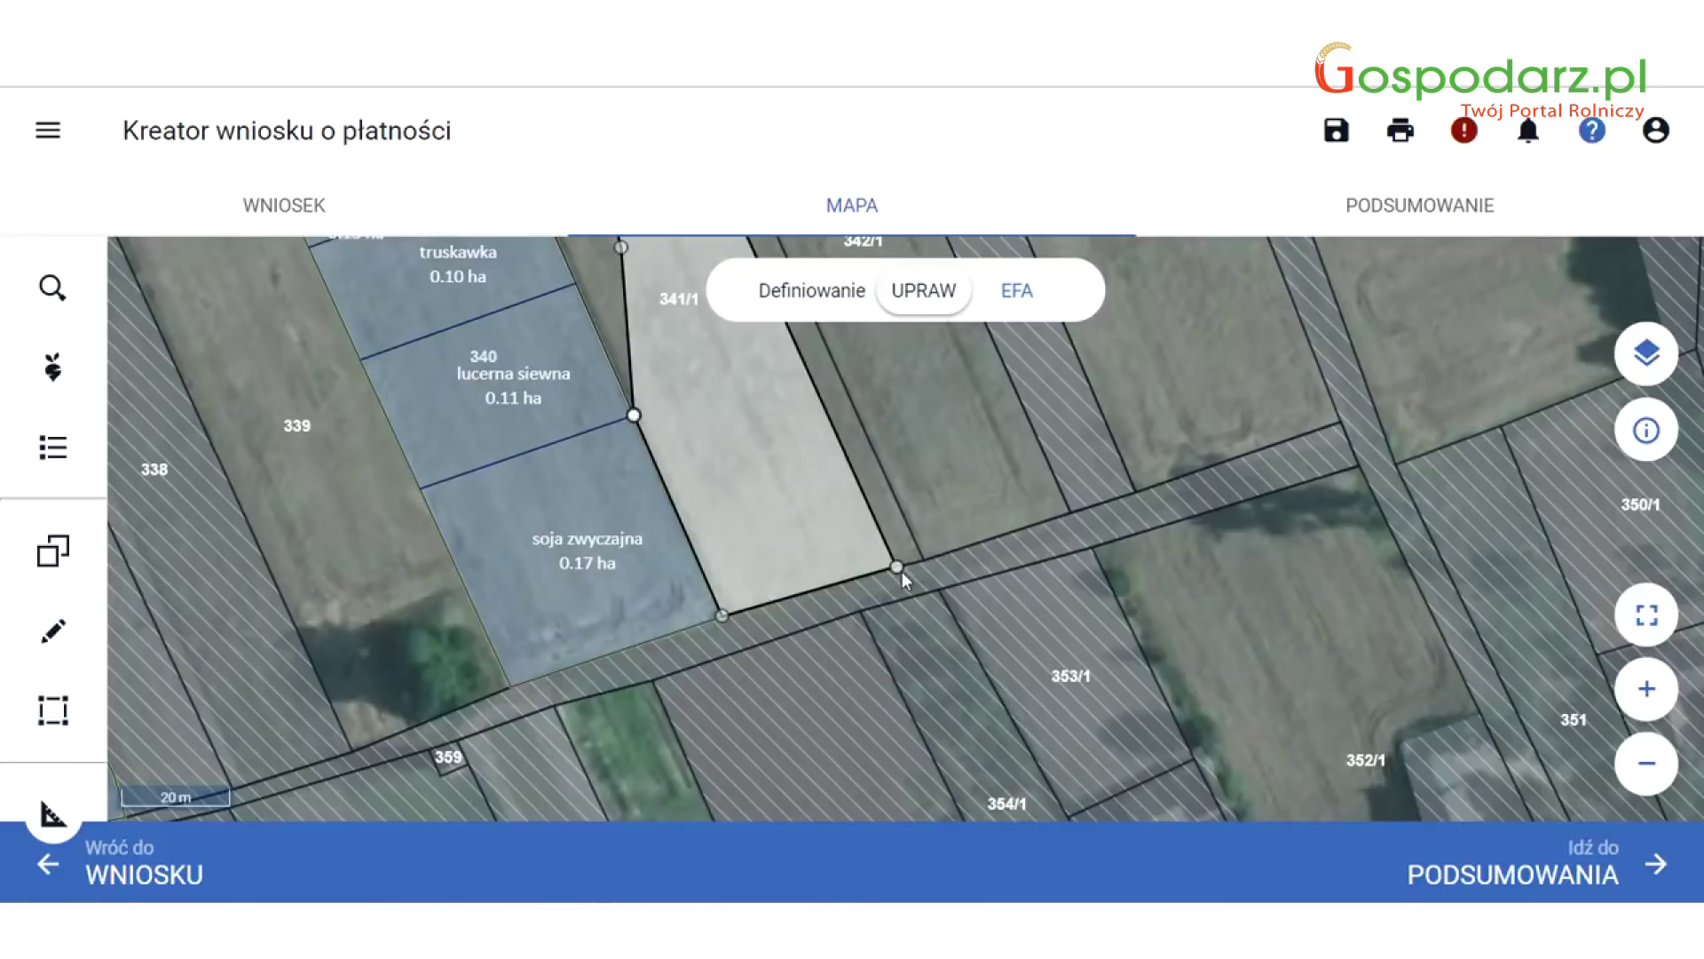
{"action": "left_click_drag", "start_coordinate": [898, 567], "coordinate": [781, 525]}
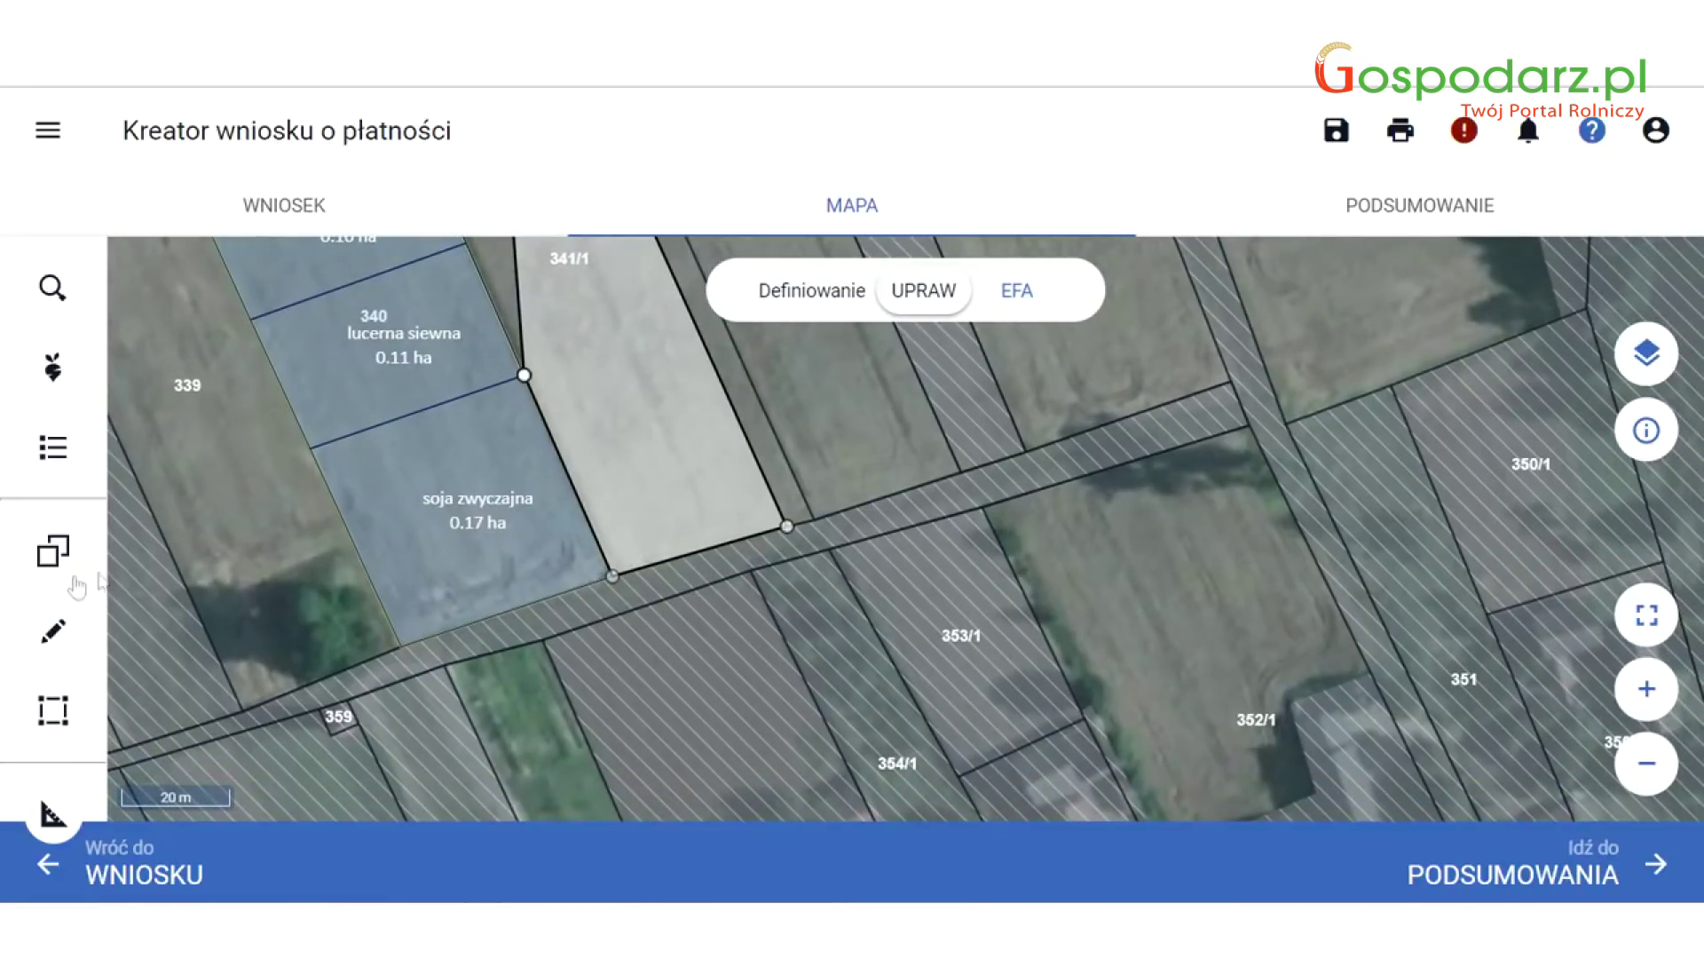
{"action": "left_click", "coordinate": [52, 709]}
{"action": "left_click", "coordinate": [355, 564]}
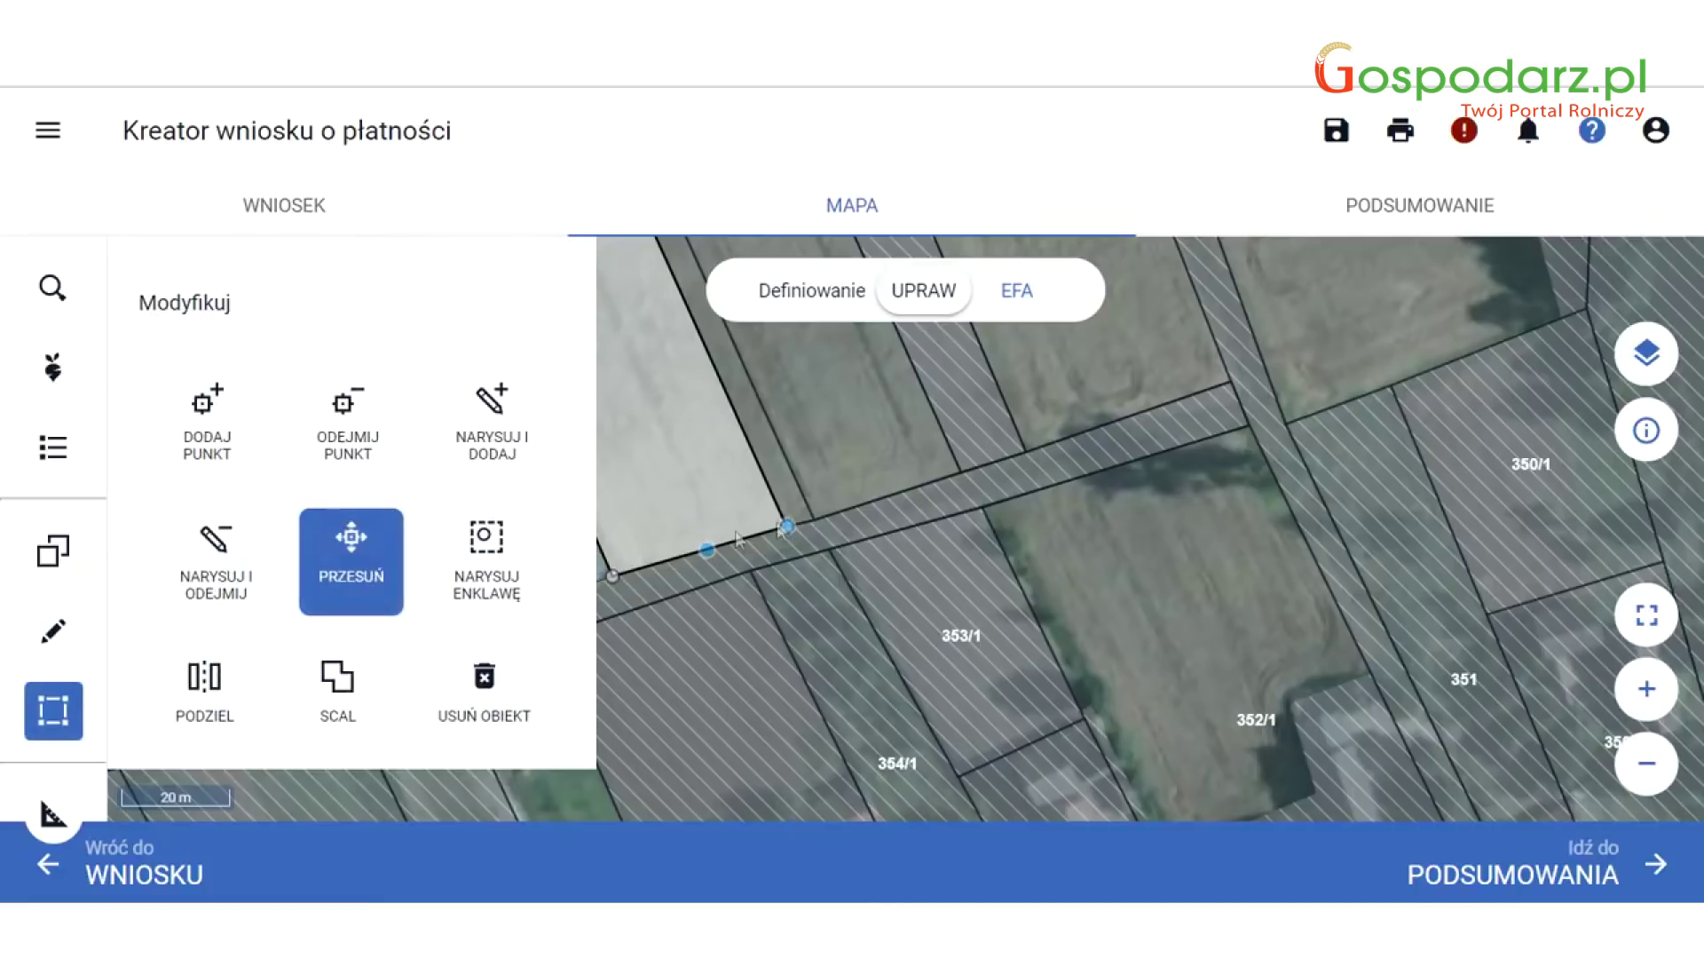
{"action": "left_click_drag", "start_coordinate": [787, 530], "coordinate": [642, 435]}
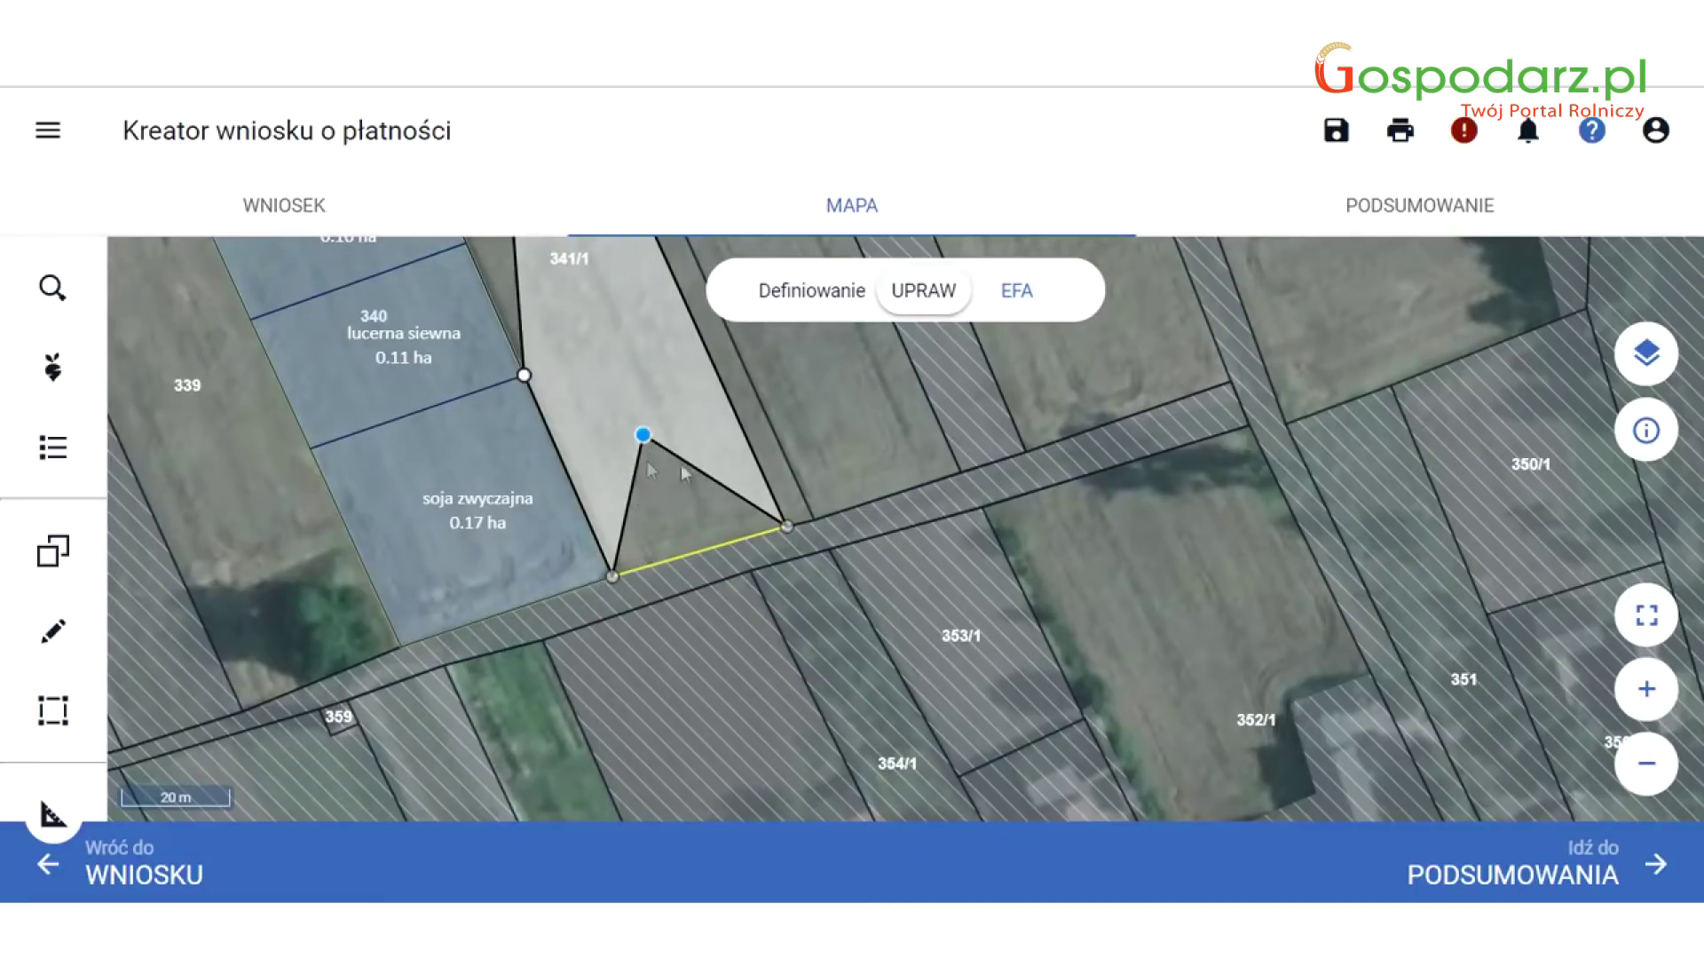
Use Przesuń to pull the parcel 341/1 area's southeast corner up the eastern edge and form a notch in the western edge.
{"action": "left_click_drag", "start_coordinate": [772, 498], "coordinate": [720, 413]}
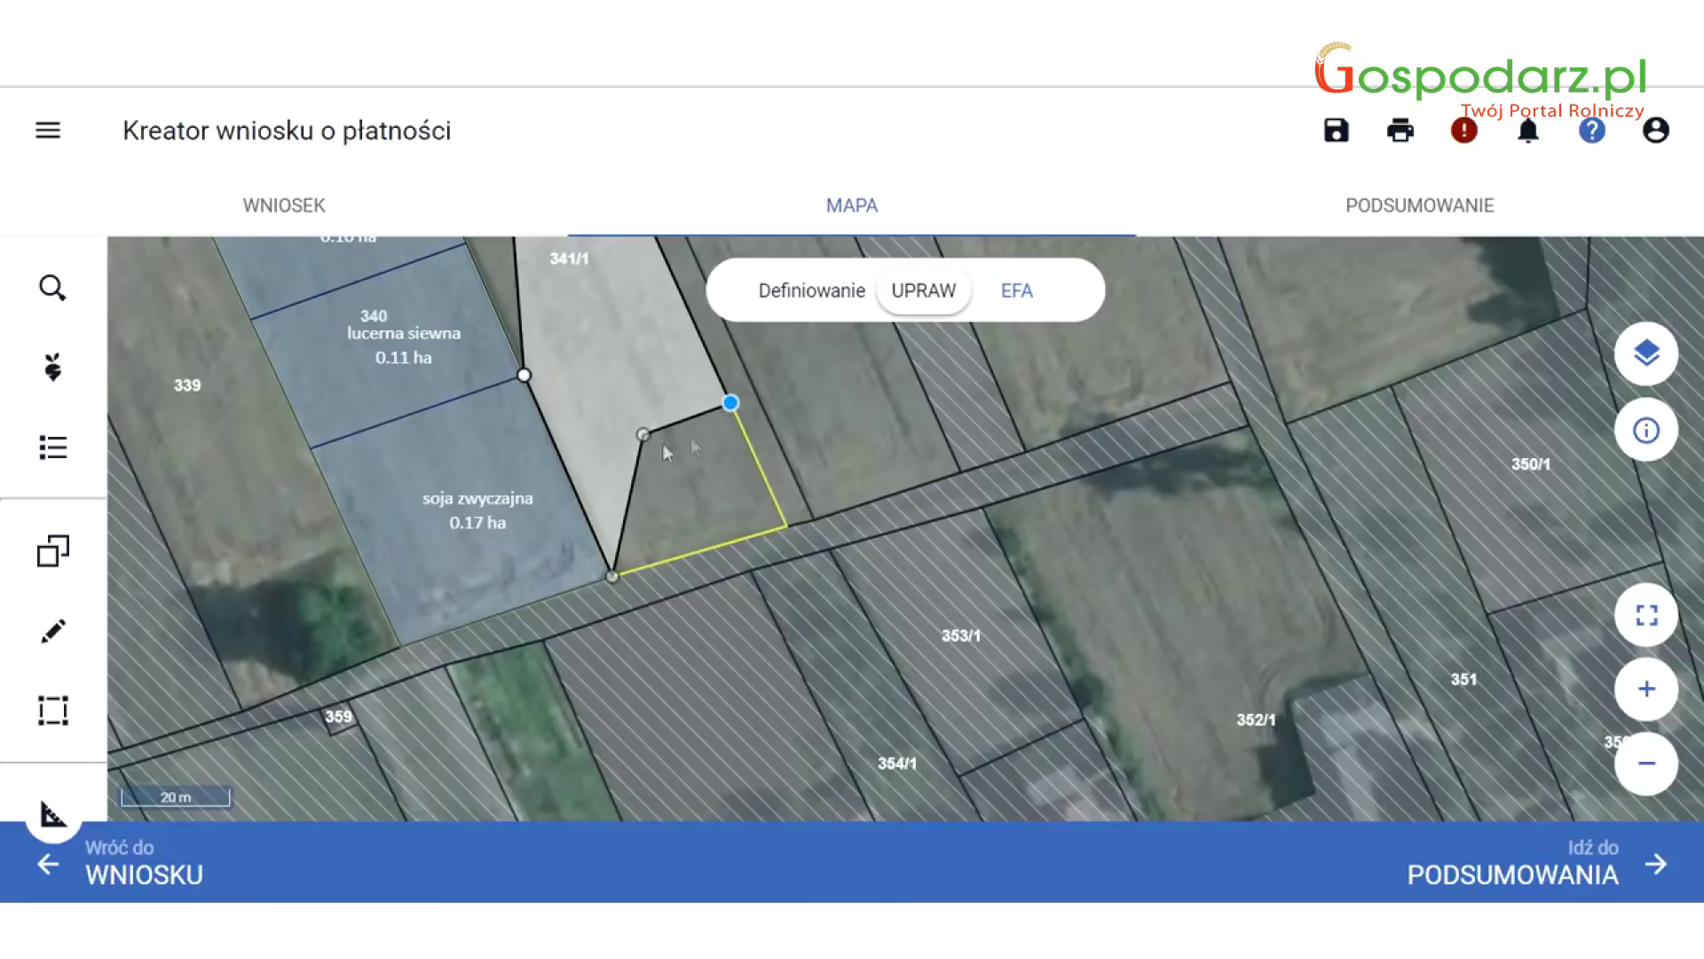
{"action": "left_click_drag", "start_coordinate": [544, 381], "coordinate": [572, 357]}
{"action": "left_click_drag", "start_coordinate": [711, 492], "coordinate": [754, 655]}
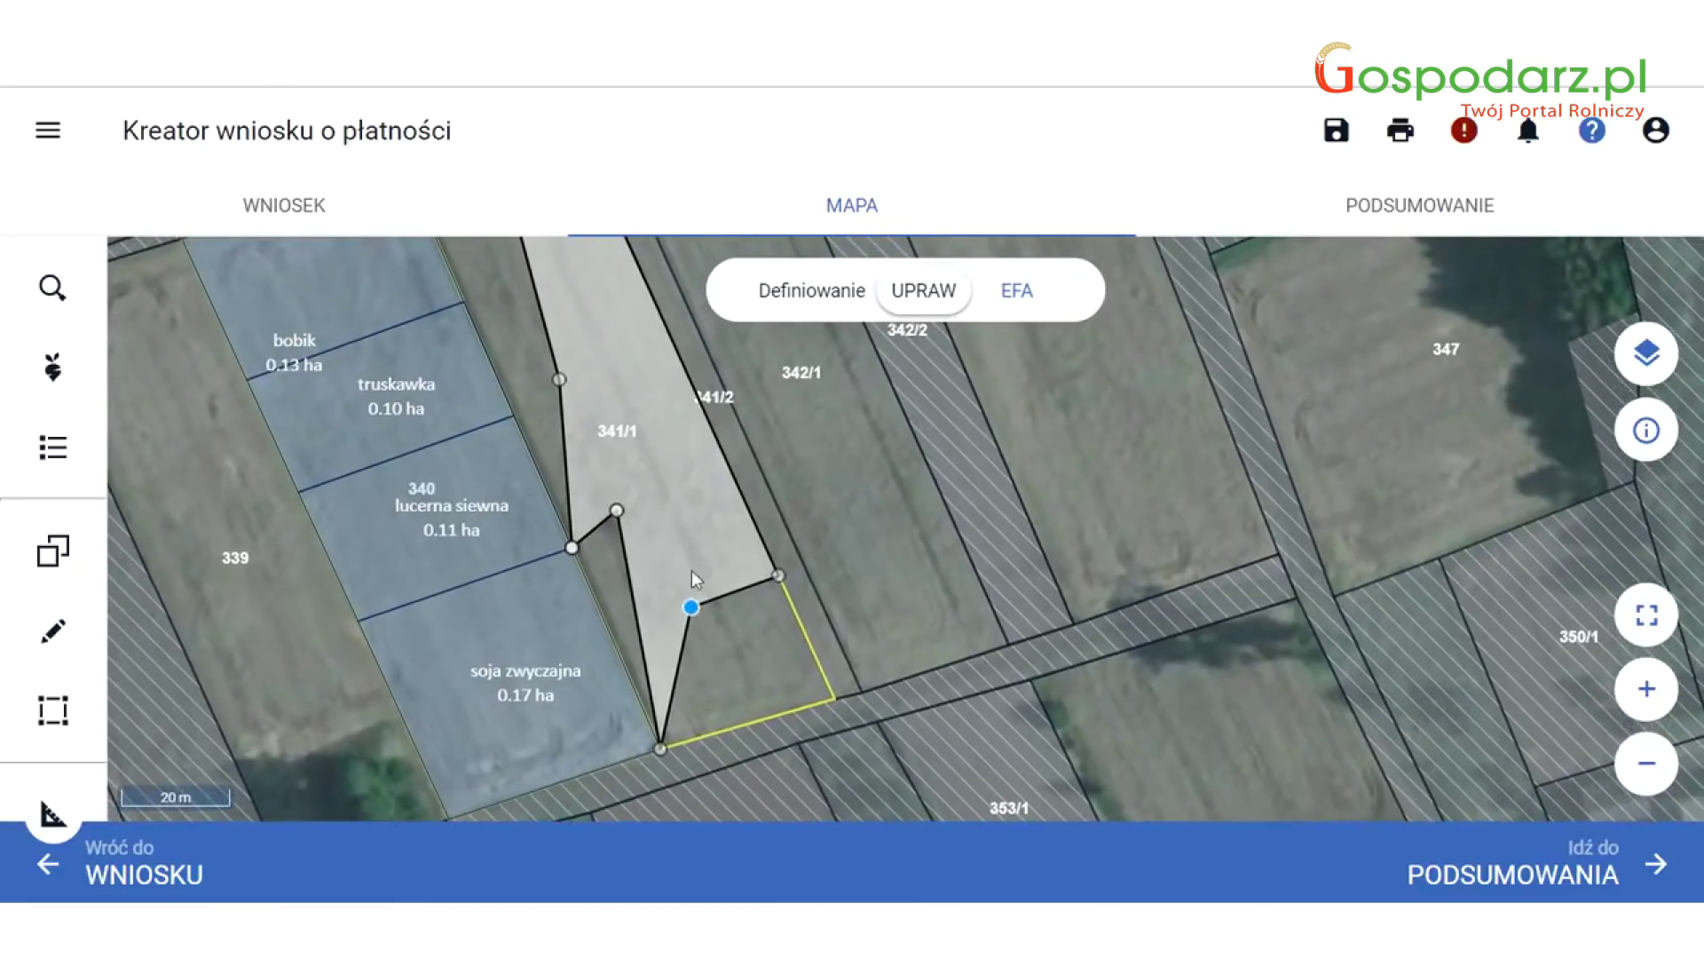
Move the displaced vertices of the parcel 341/1 area back onto its western edge and southeast corner, removing the notches.
{"action": "left_click_drag", "start_coordinate": [624, 509], "coordinate": [619, 652]}
{"action": "left_click_drag", "start_coordinate": [691, 607], "coordinate": [834, 698]}
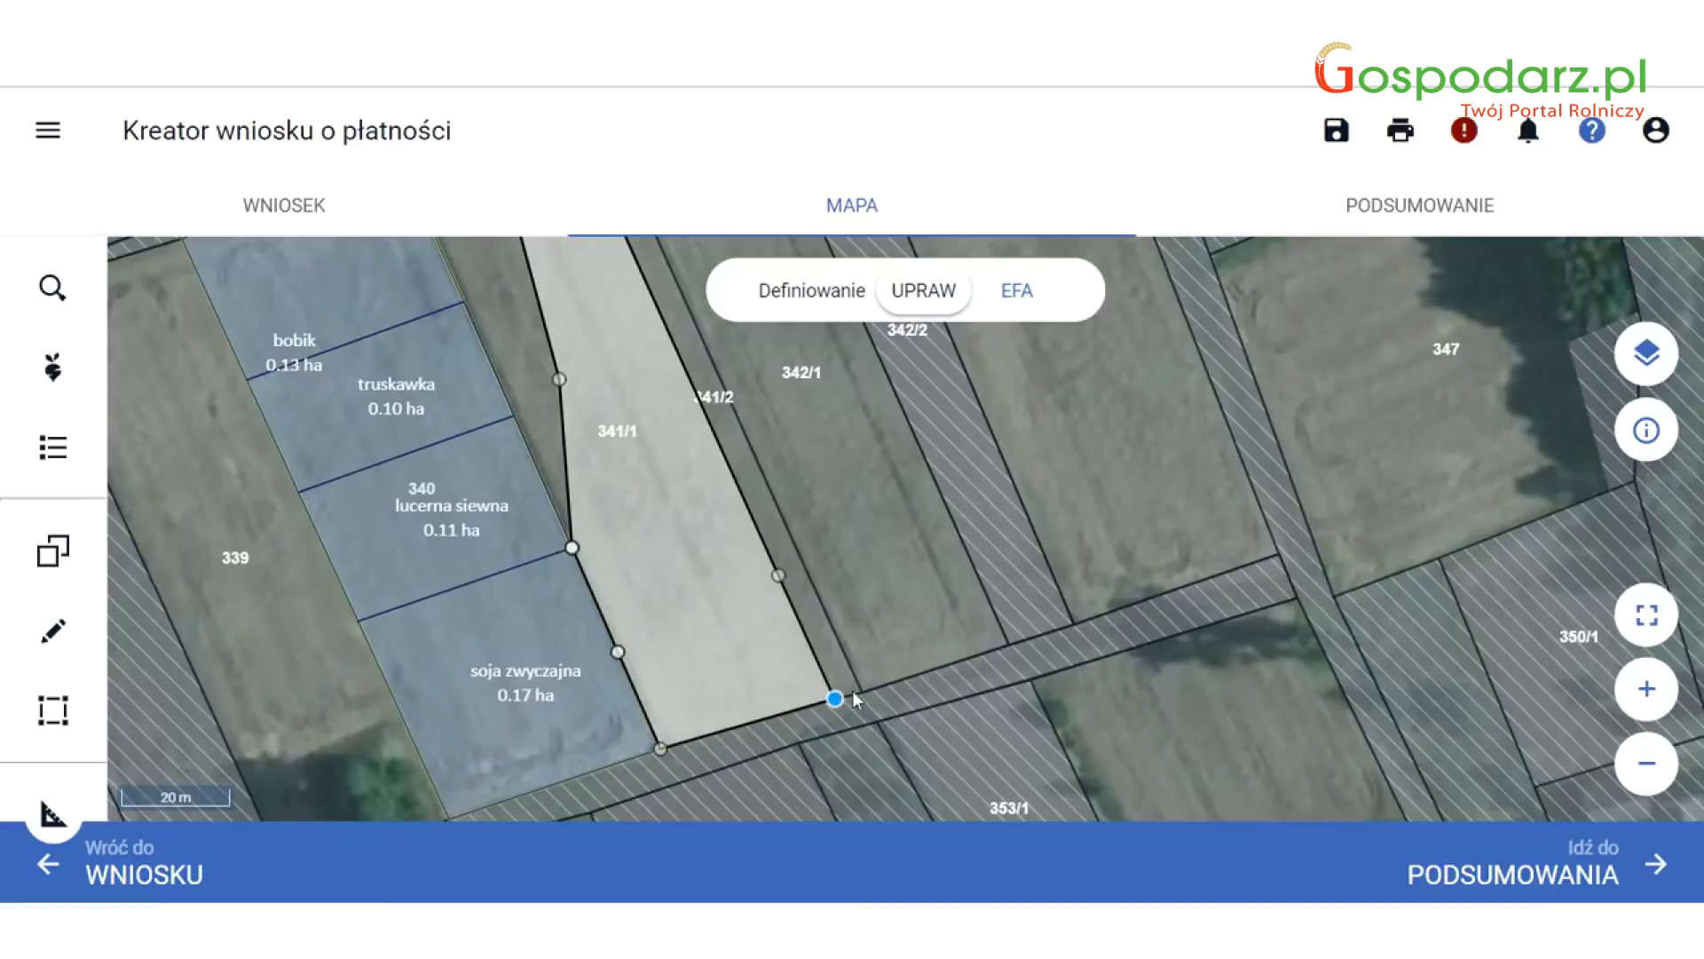
{"action": "left_click_drag", "start_coordinate": [560, 380], "coordinate": [504, 391]}
{"action": "scroll", "coordinate": [492, 386], "scroll_direction": "down", "scroll_amount": 2}
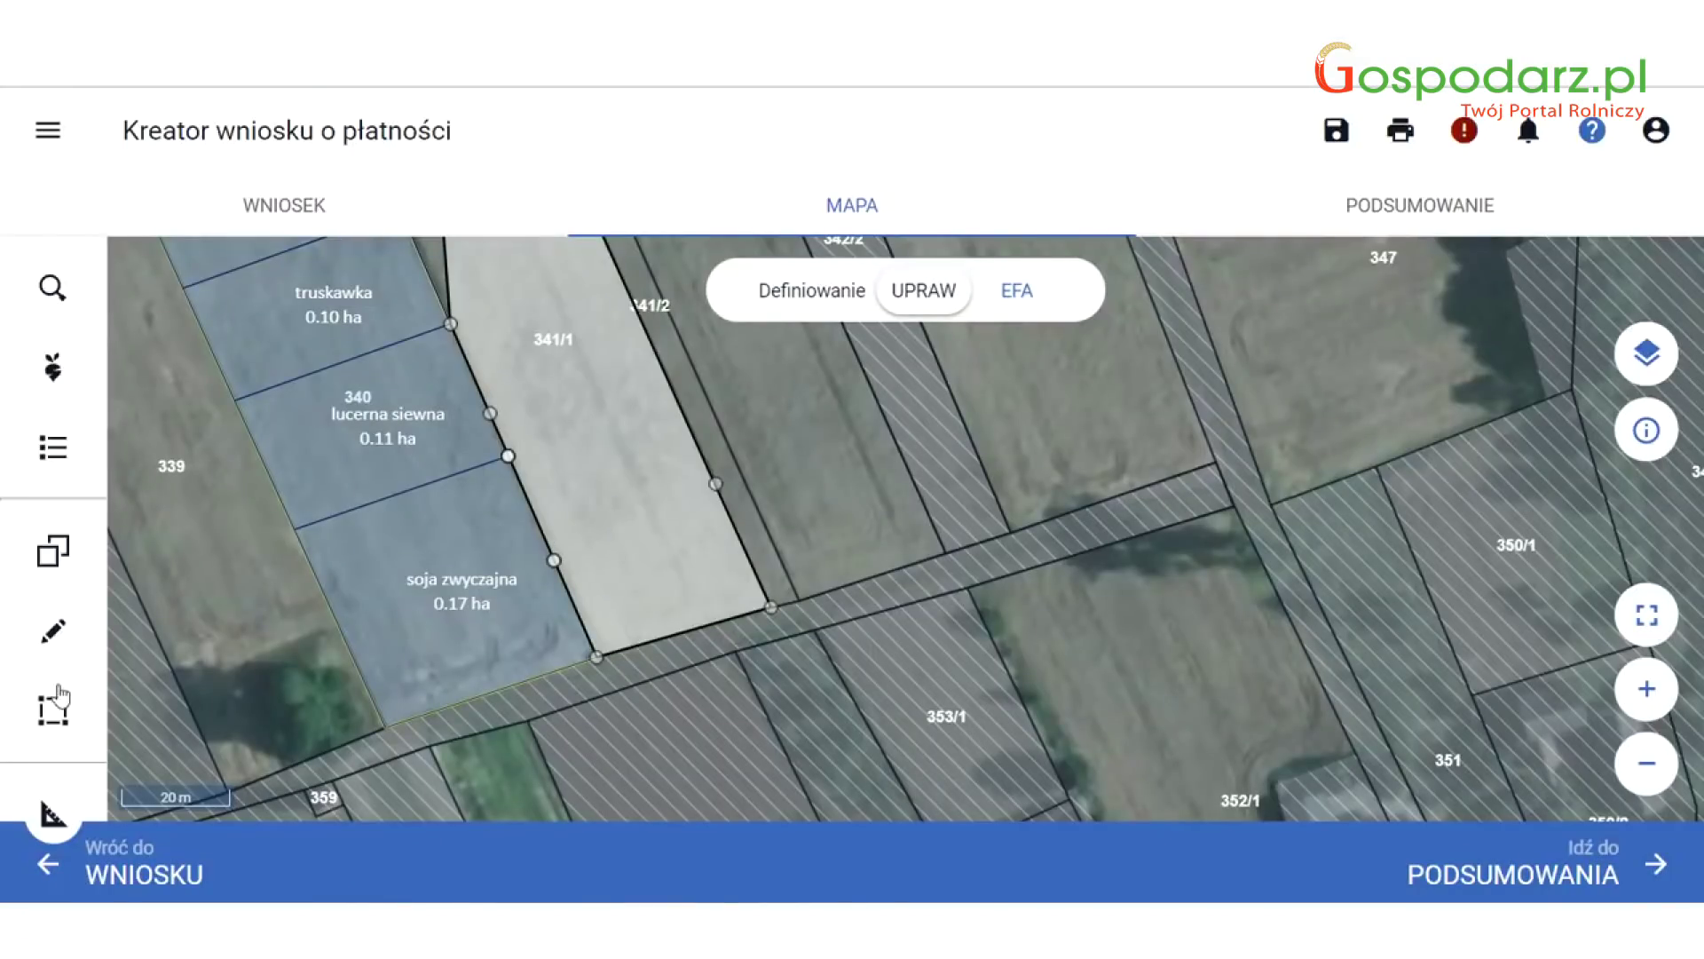
Use Narysuj enklawę to cut a four-point enclave of about 0.02 ha in the southern part of the parcel 341/1 area.
{"action": "left_click", "coordinate": [56, 708]}
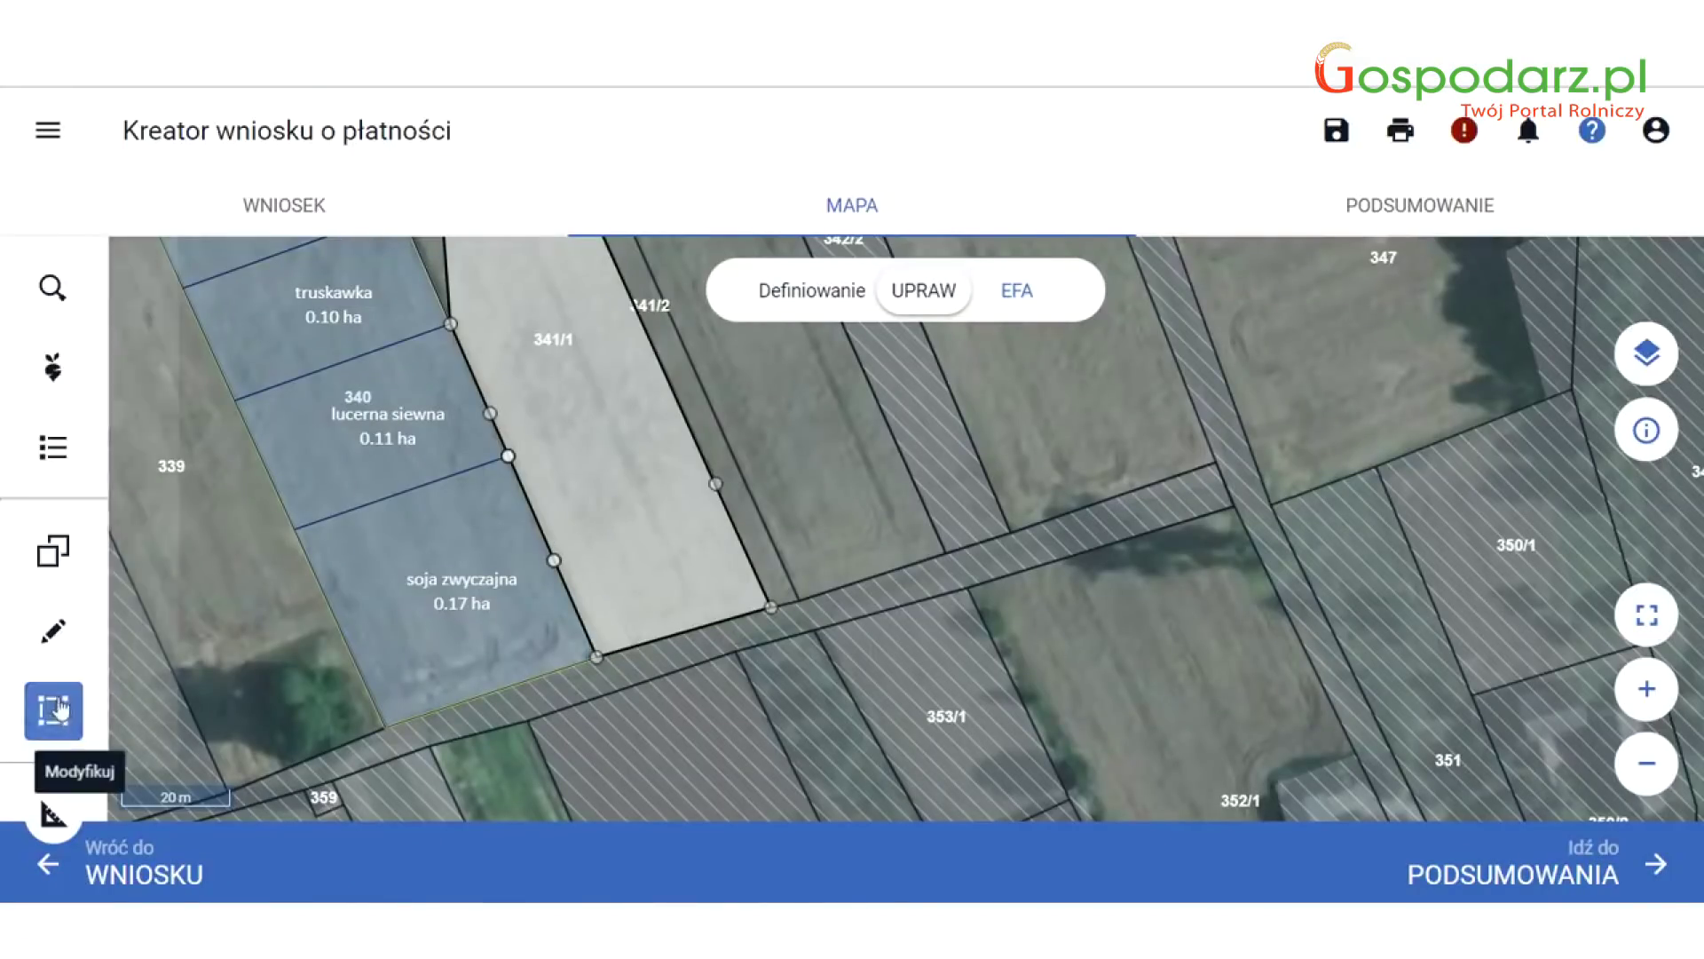
{"action": "left_click", "coordinate": [359, 557]}
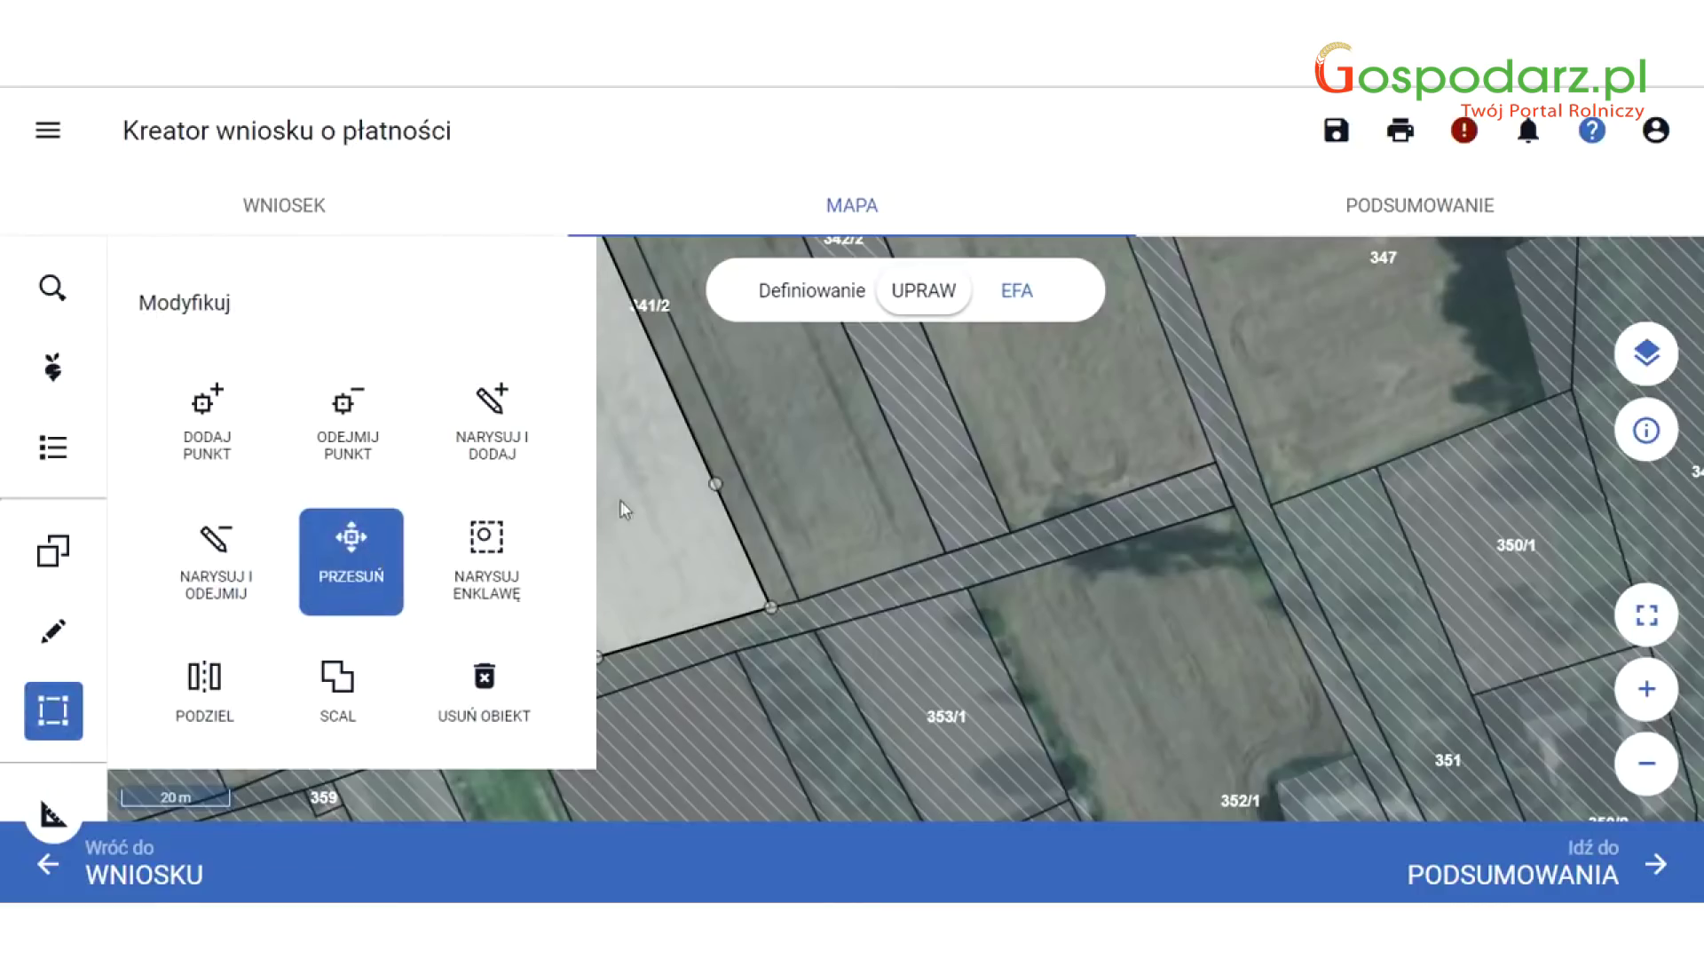
{"action": "left_click", "coordinate": [460, 587]}
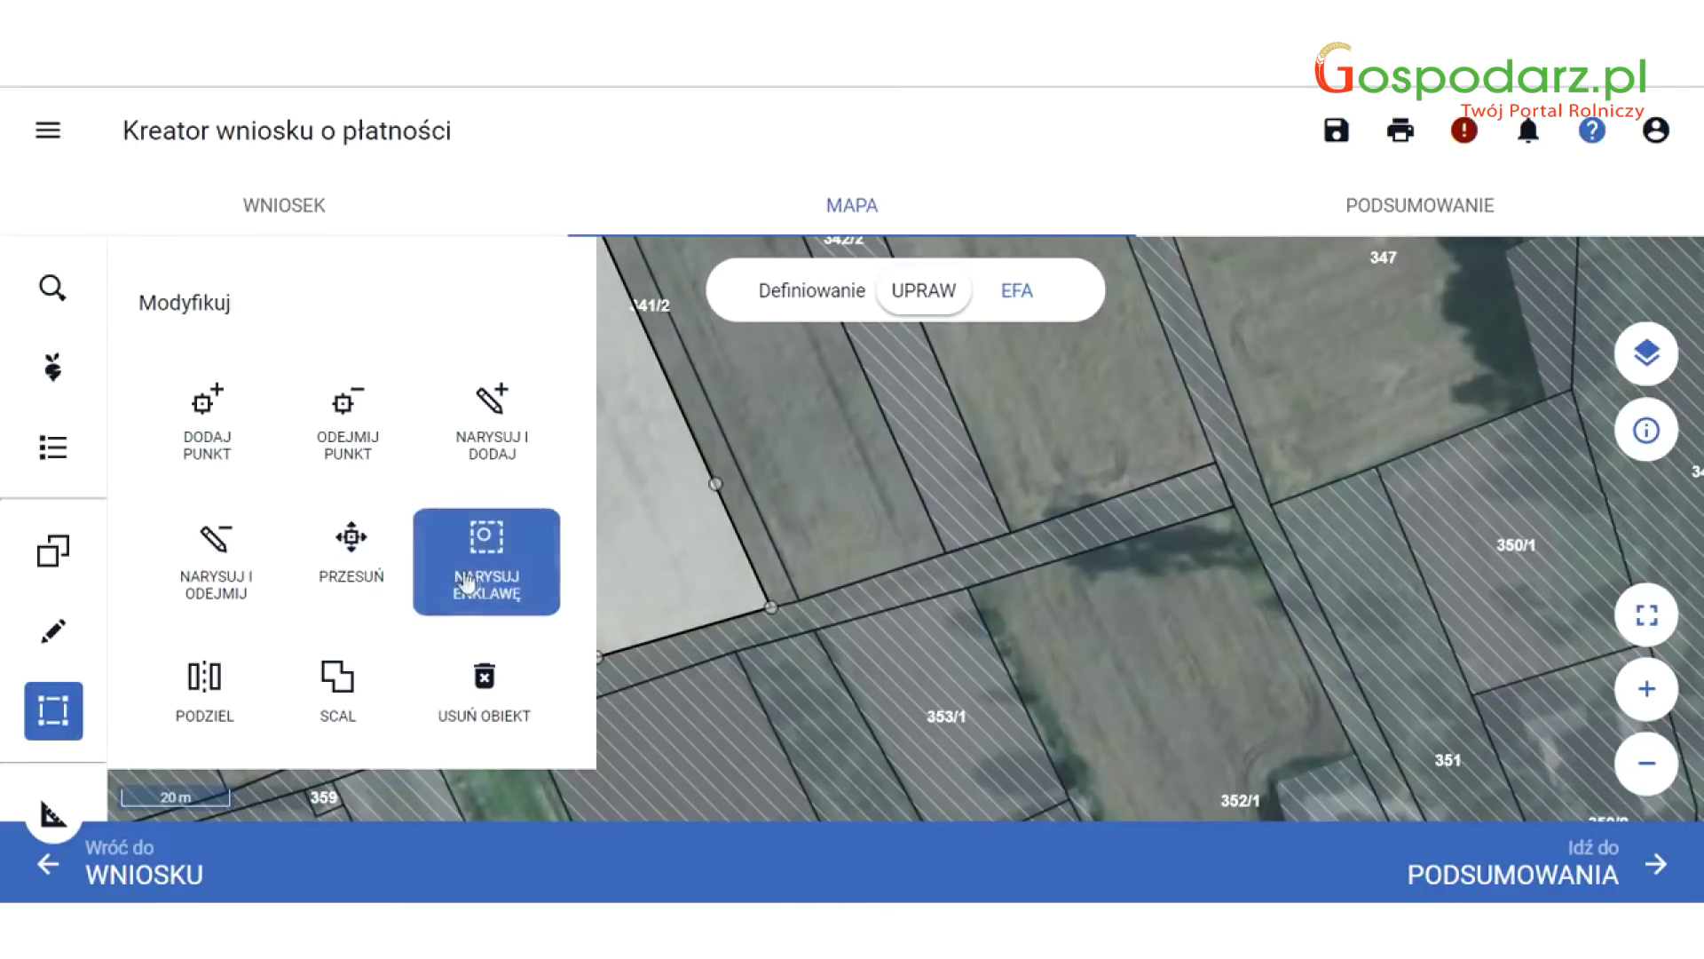
{"action": "left_click", "coordinate": [662, 552]}
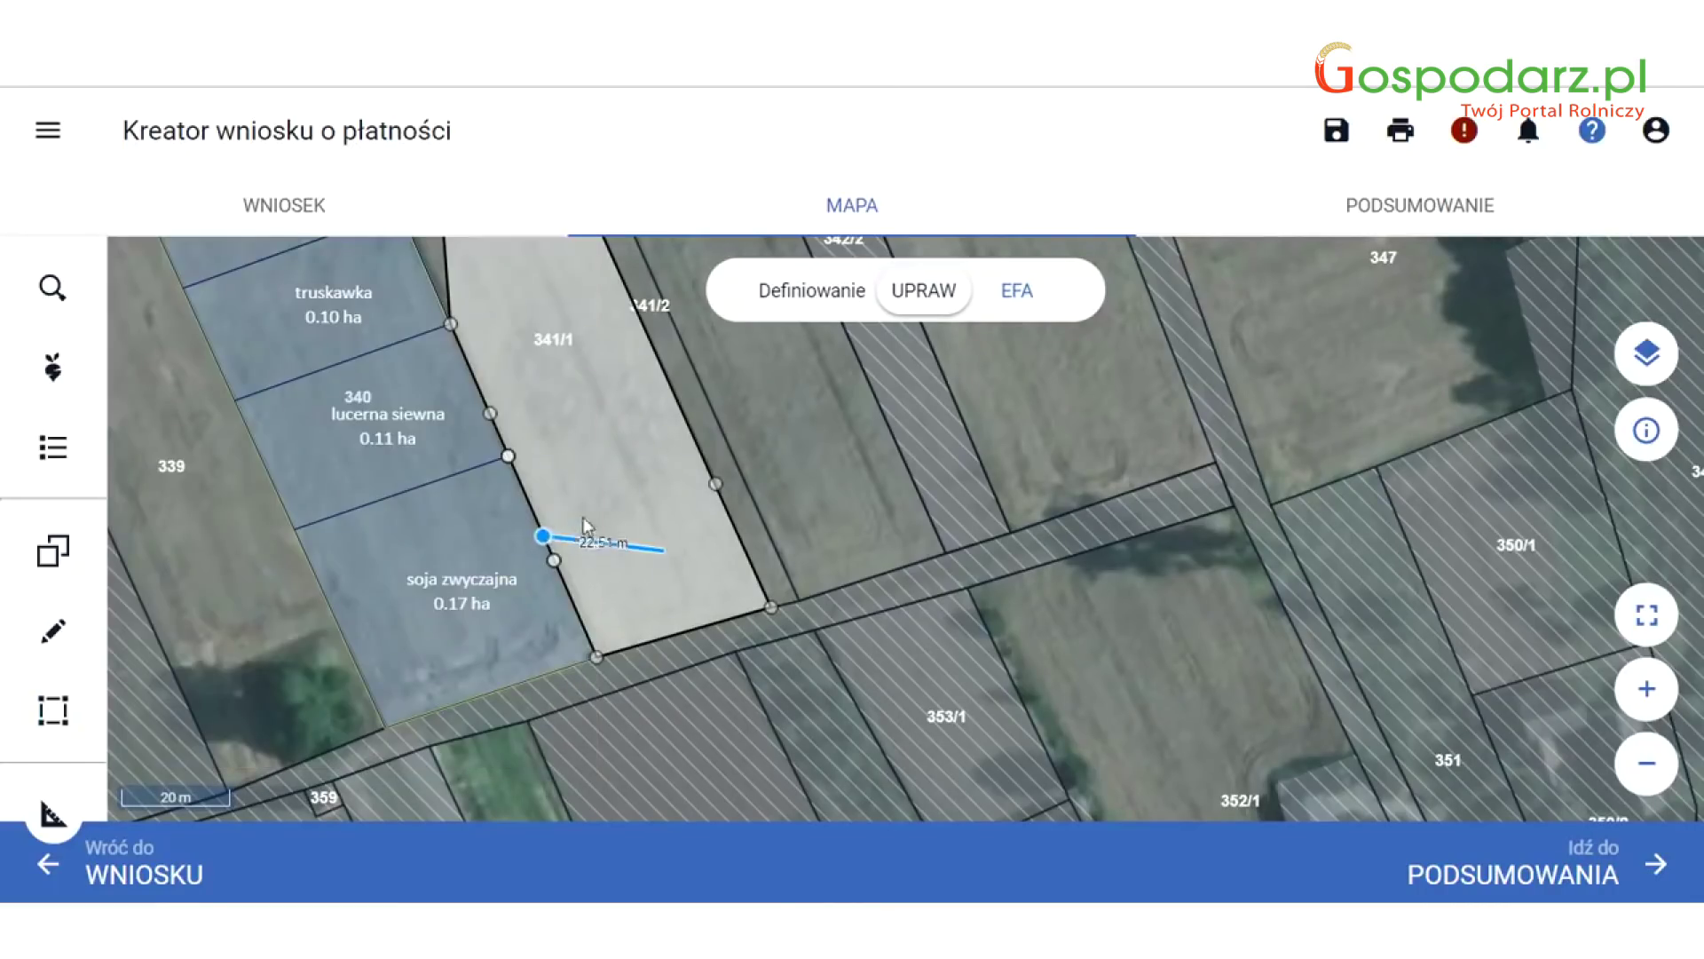
{"action": "left_click", "coordinate": [586, 514]}
{"action": "left_click", "coordinate": [618, 417]}
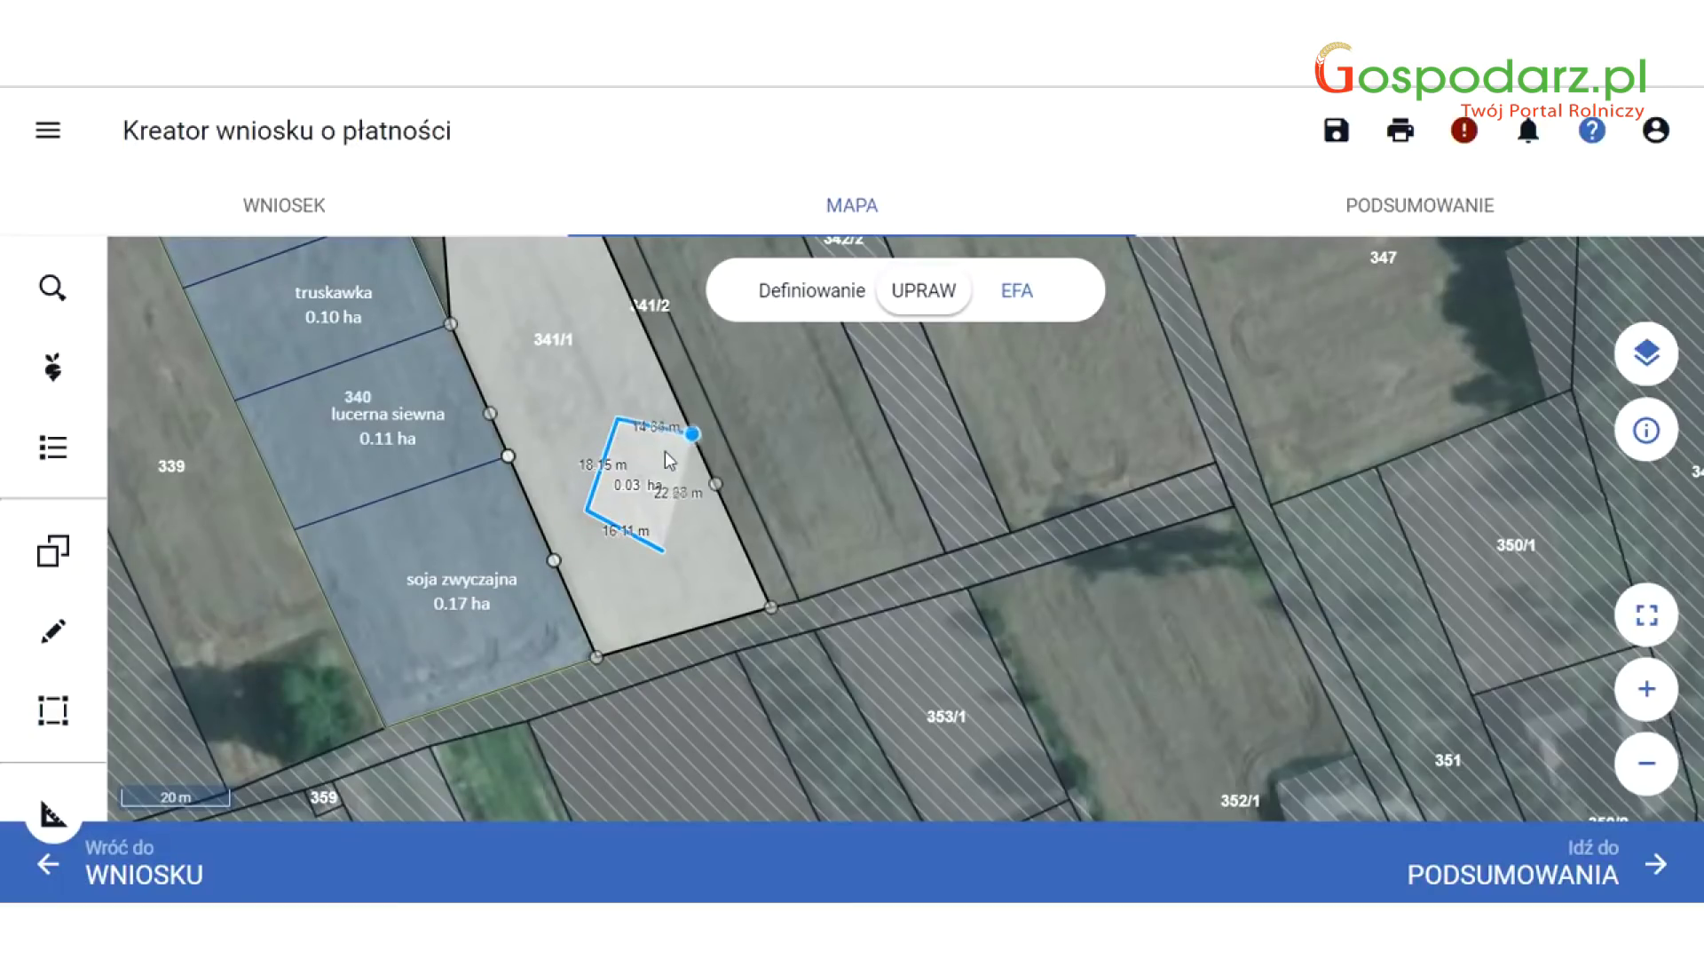
{"action": "left_click", "coordinate": [654, 469]}
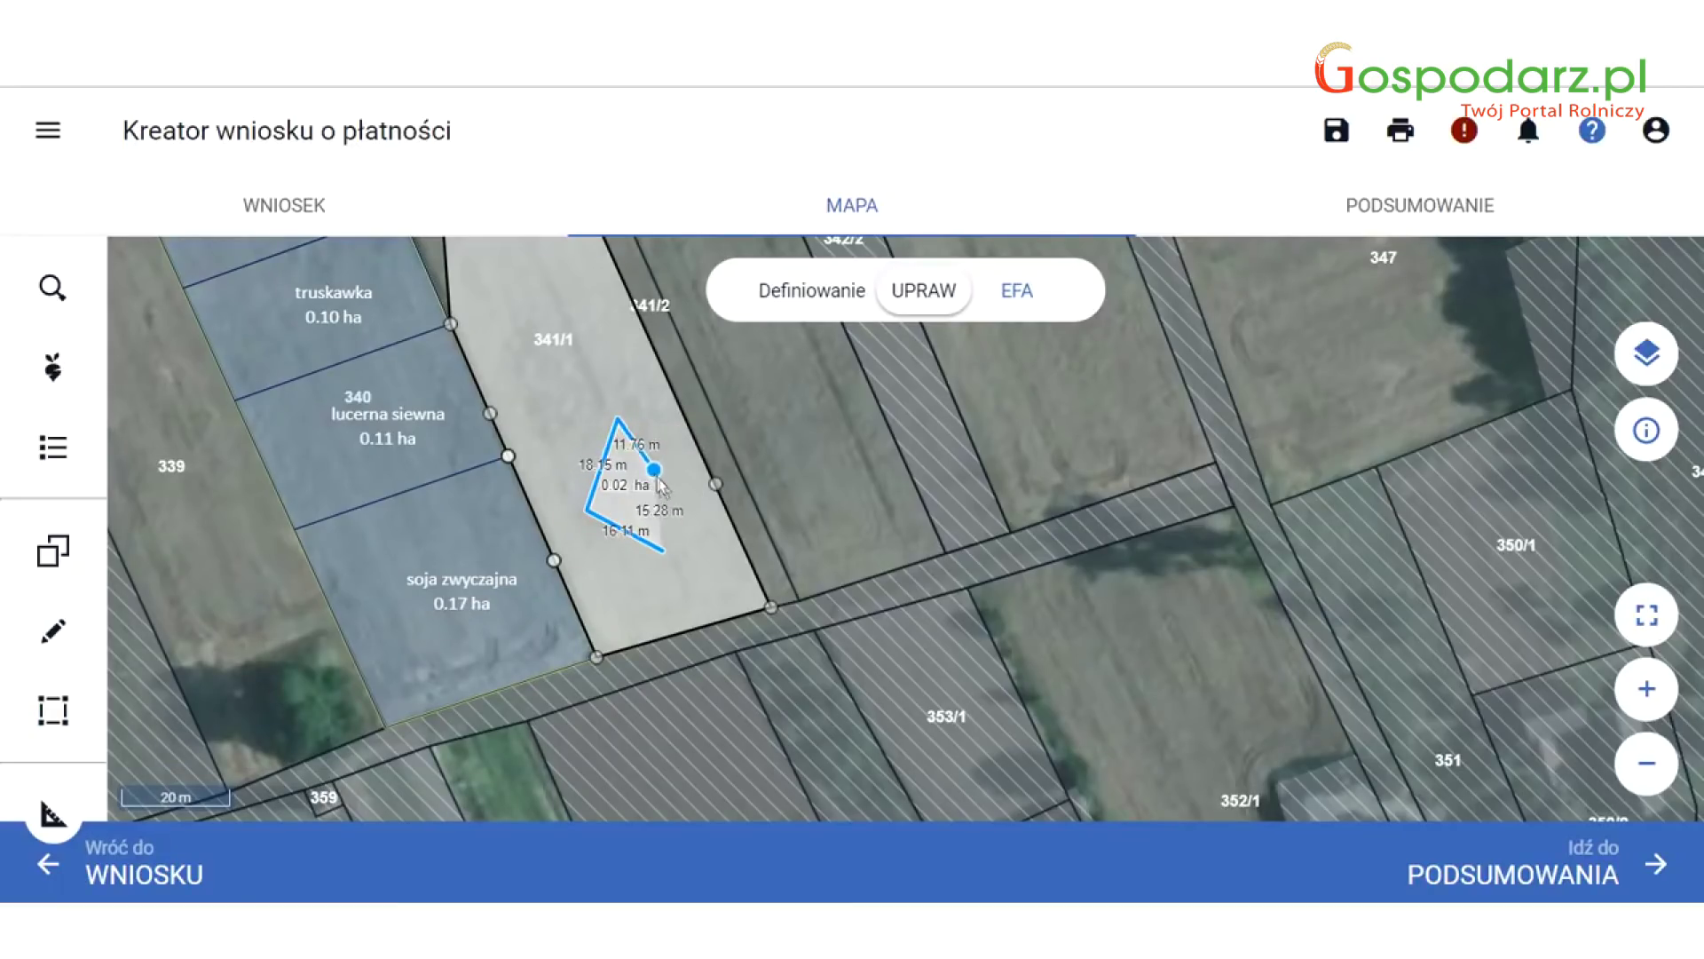
{"action": "left_click", "coordinate": [662, 549]}
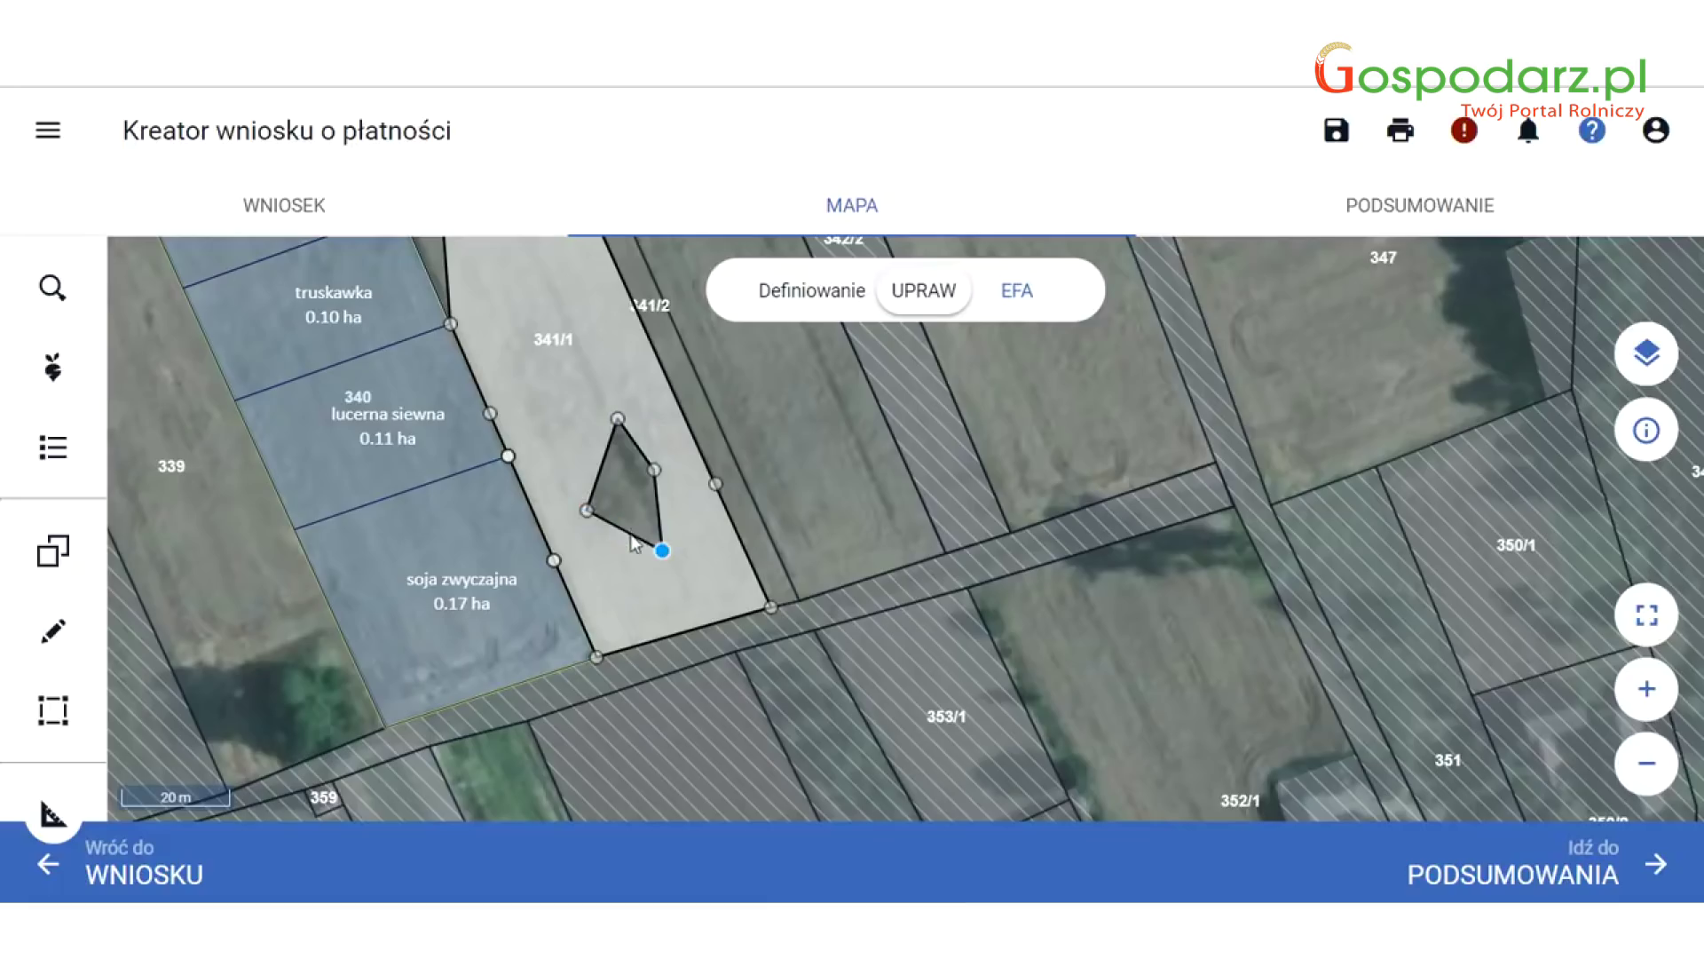
Extend the enclave on parcel 341/1 southward with an adjoining triangle, end the enclave drawing and deselect the area.
{"action": "left_click_drag", "start_coordinate": [606, 527], "coordinate": [672, 569]}
{"action": "left_click", "coordinate": [663, 552]}
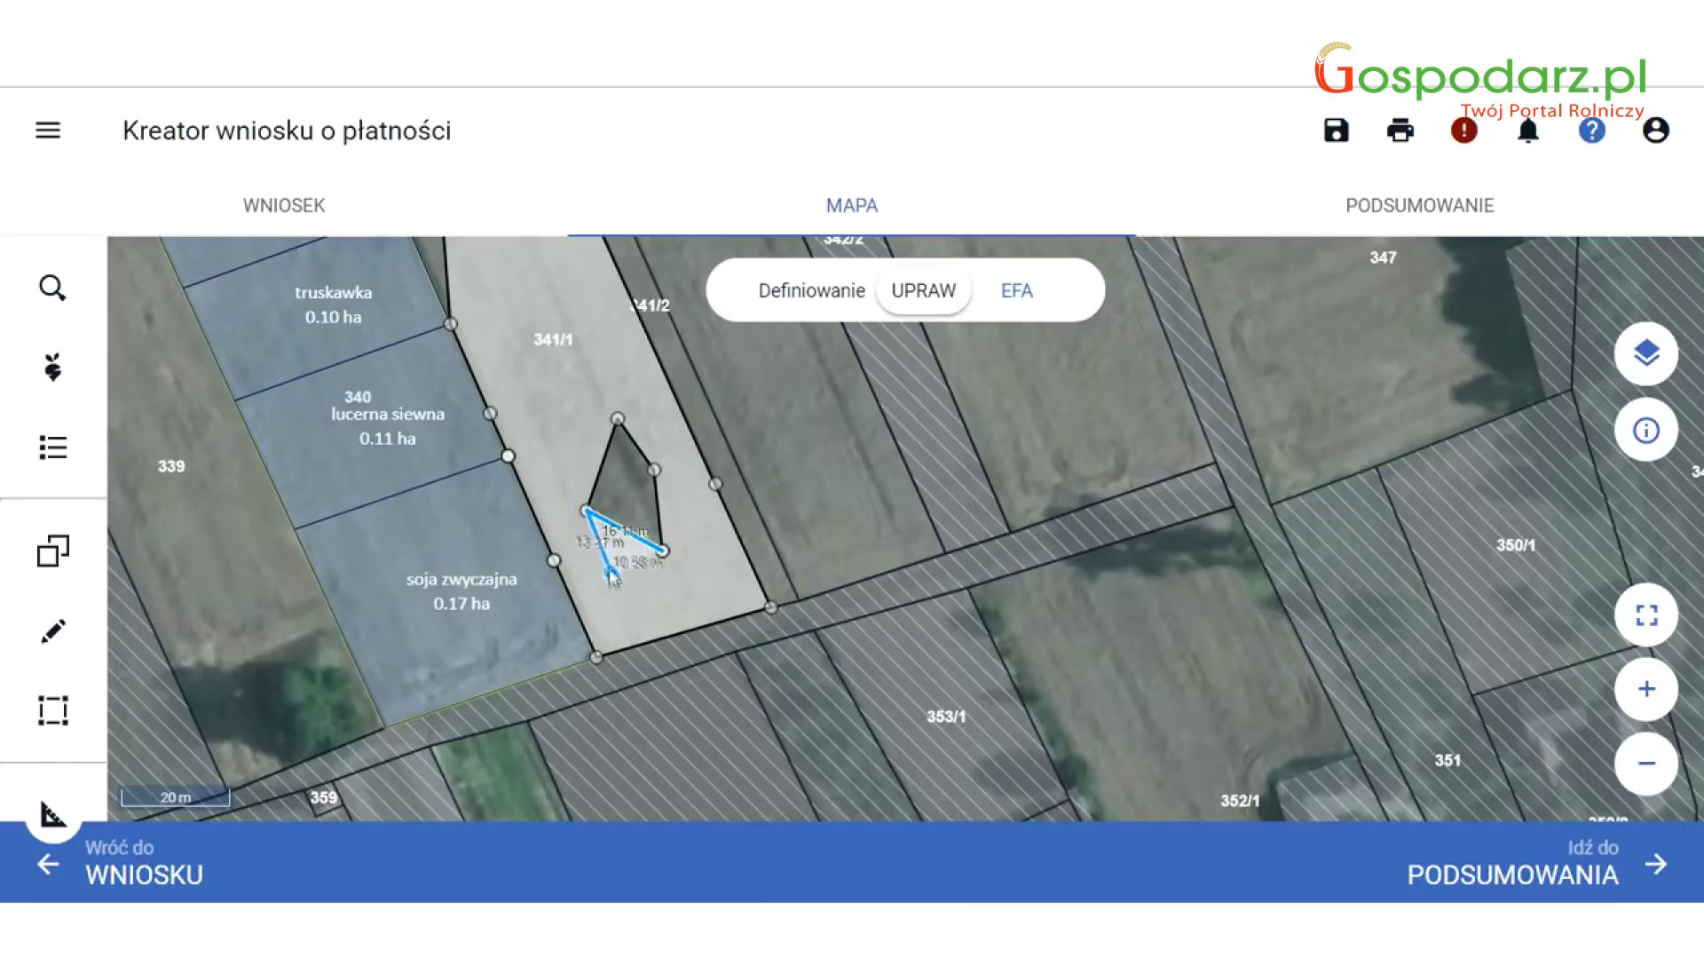
{"action": "left_click", "coordinate": [660, 572]}
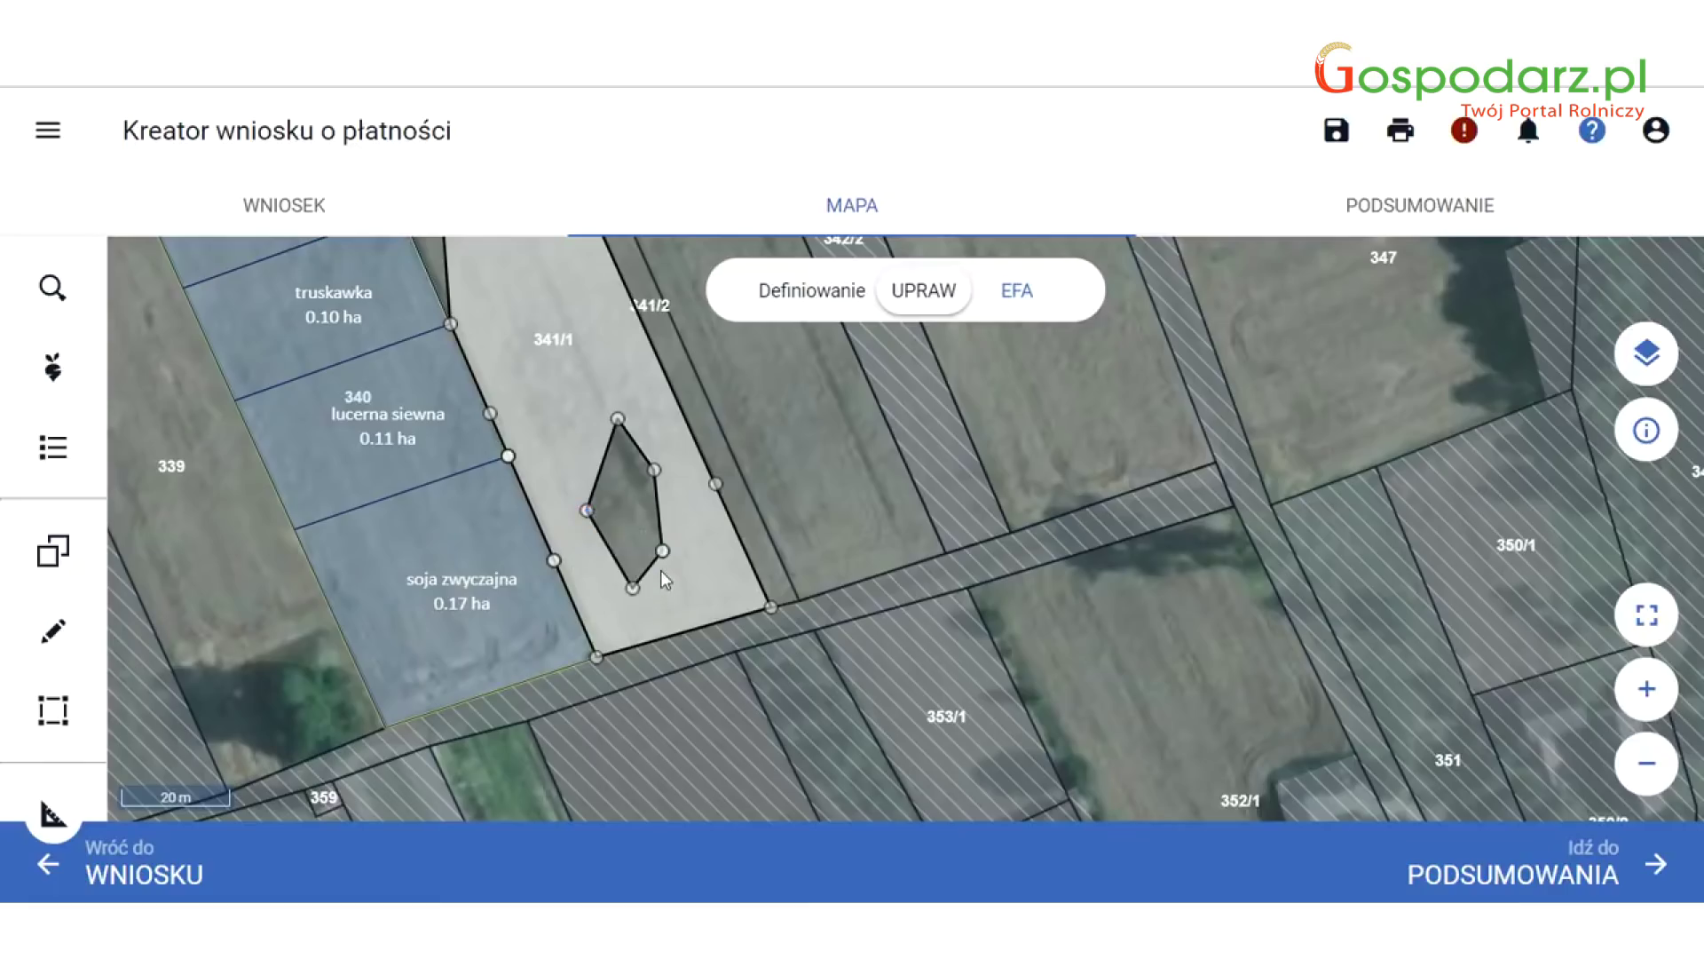
{"action": "left_click", "coordinate": [62, 730]}
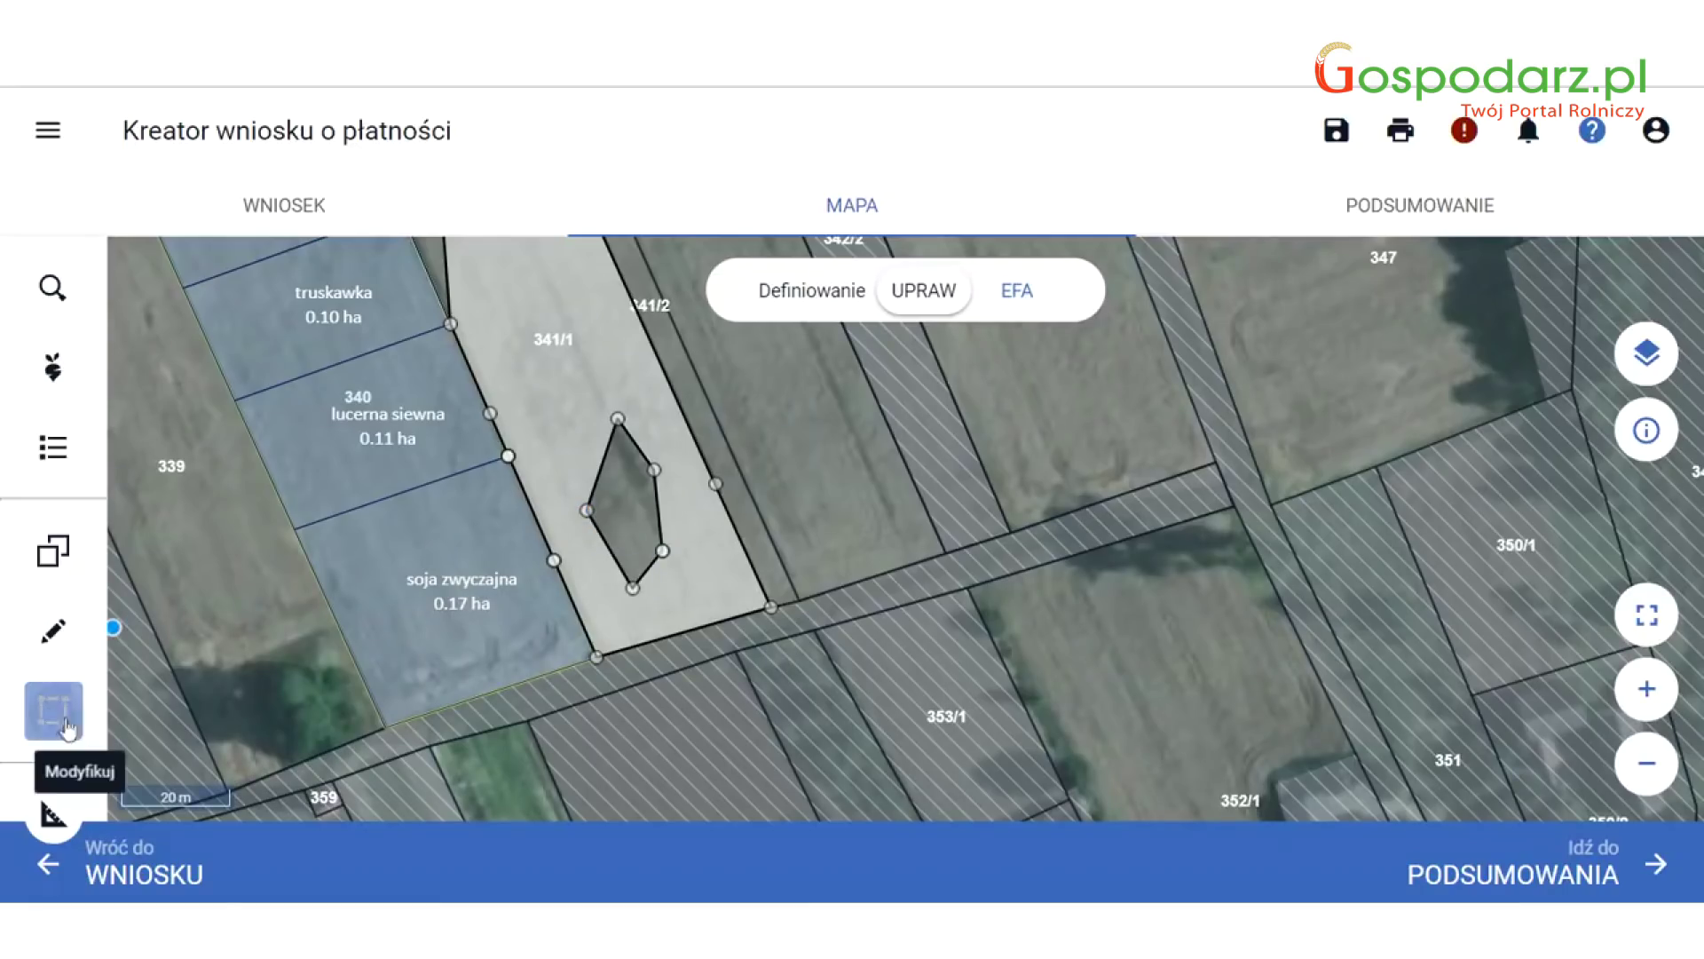
{"action": "left_click", "coordinate": [461, 597]}
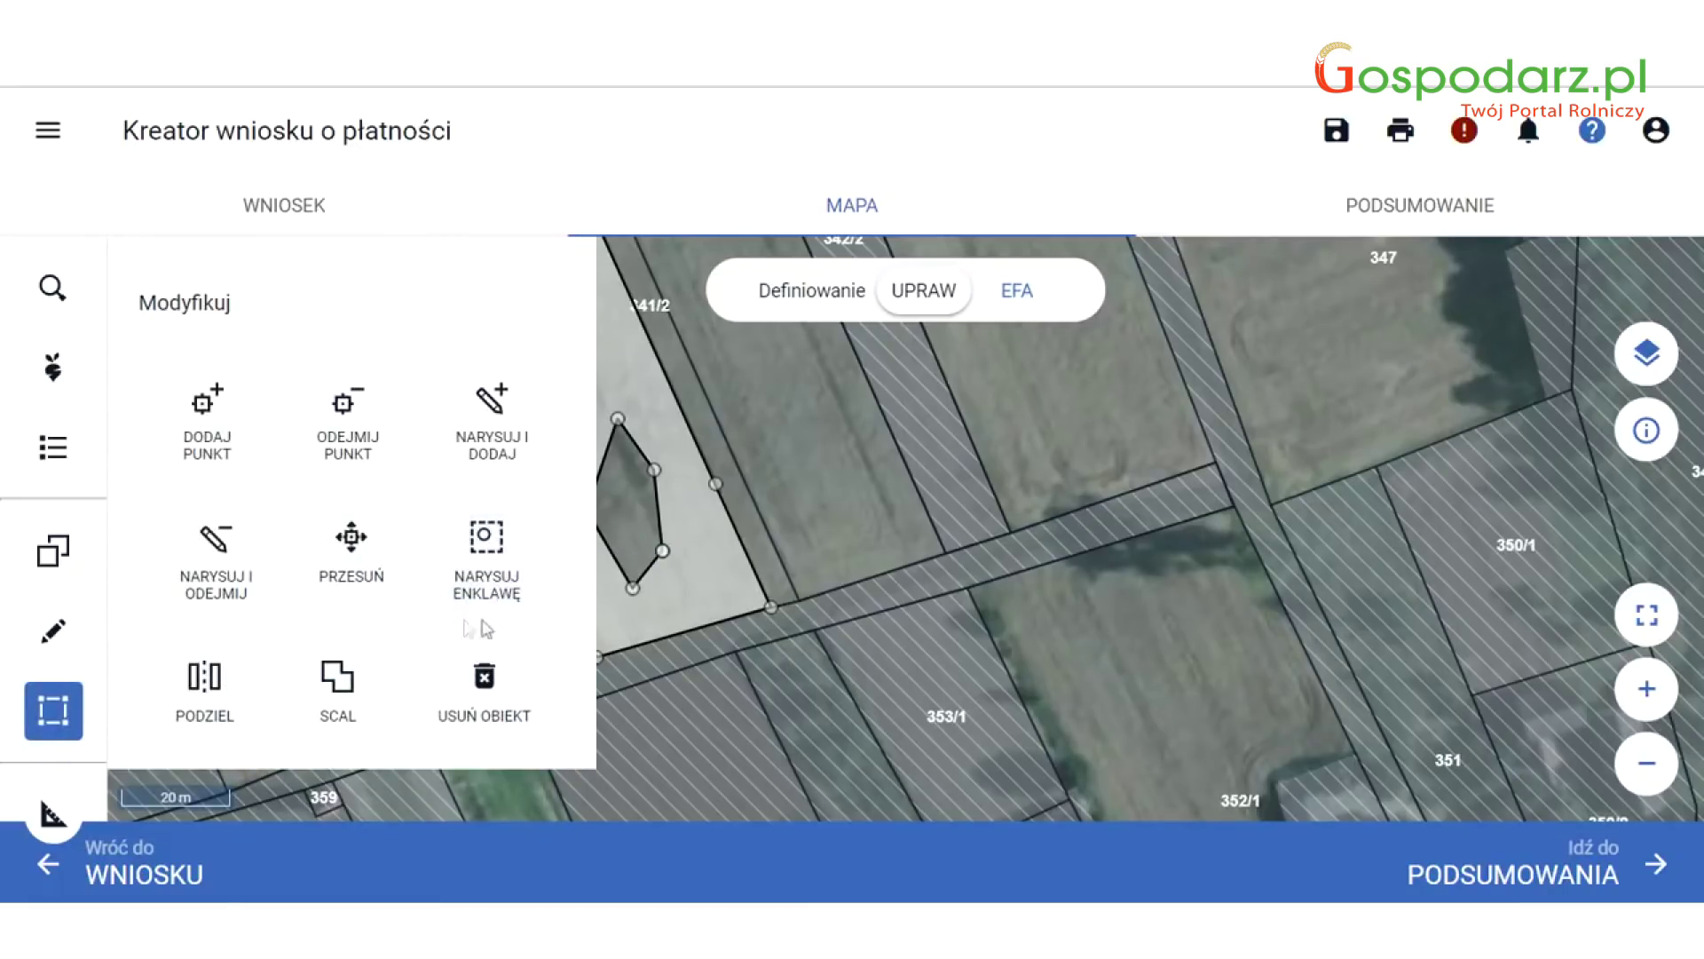
{"action": "left_click", "coordinate": [789, 525]}
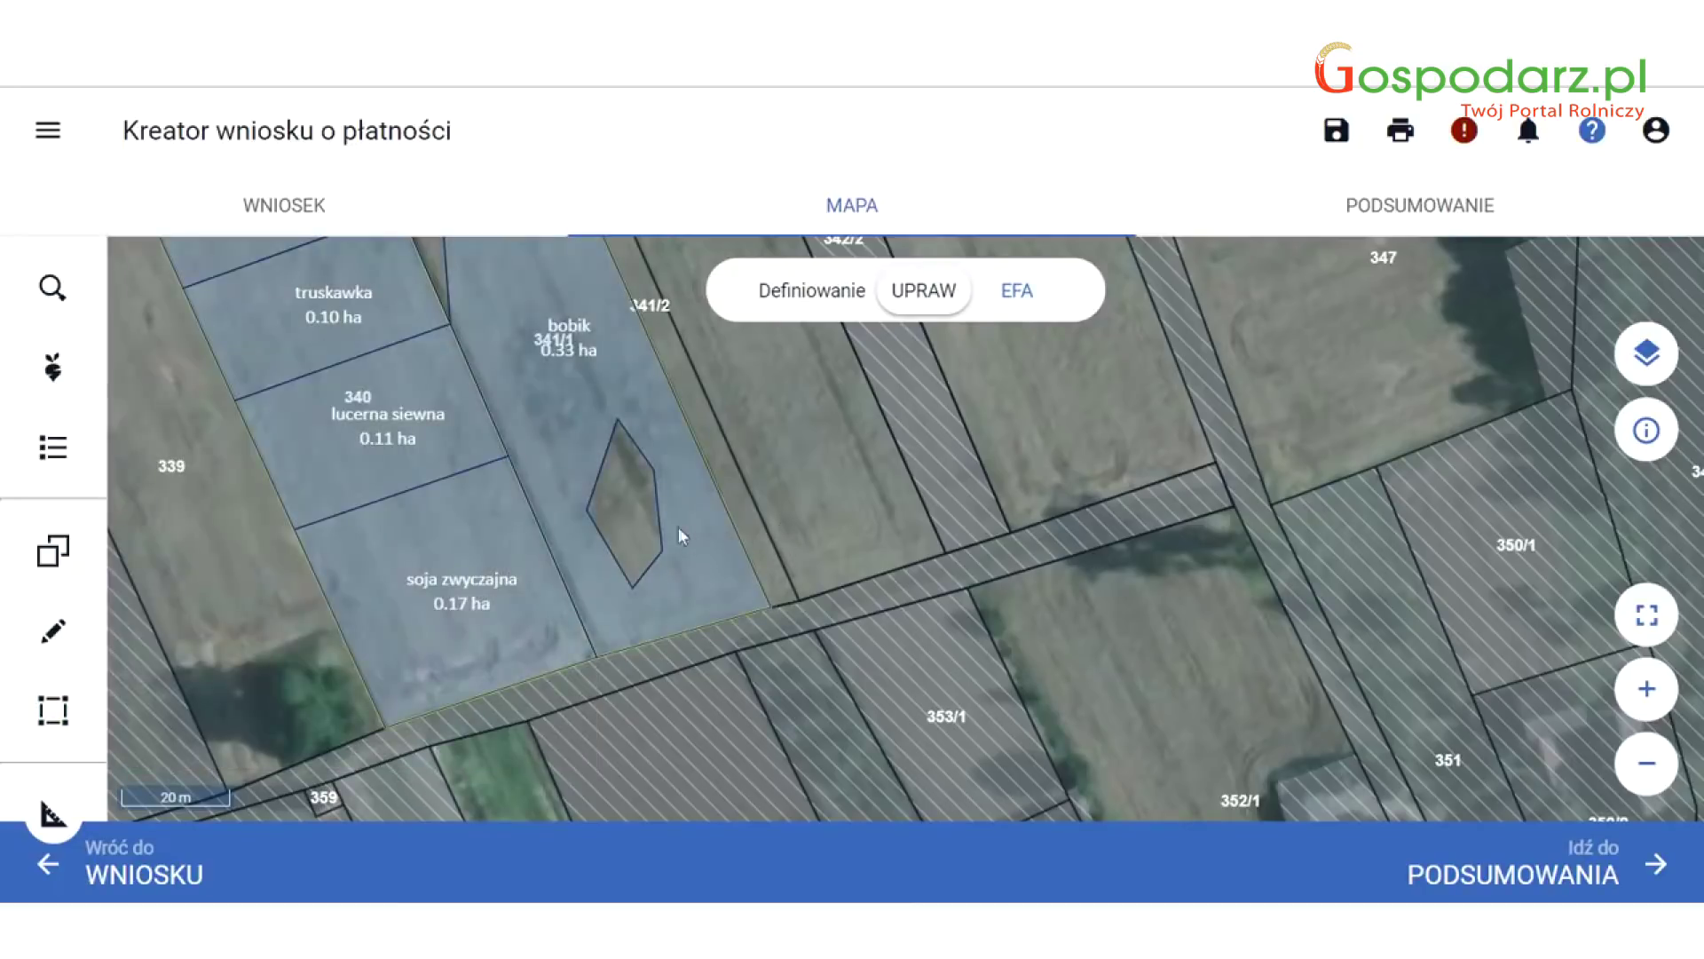
Create a new crop area covering parcel 342/1 by copying the parcel's geometry.
{"action": "scroll", "coordinate": [670, 521], "scroll_direction": "up", "scroll_amount": 1}
{"action": "scroll", "coordinate": [662, 515], "scroll_direction": "down", "scroll_amount": 4}
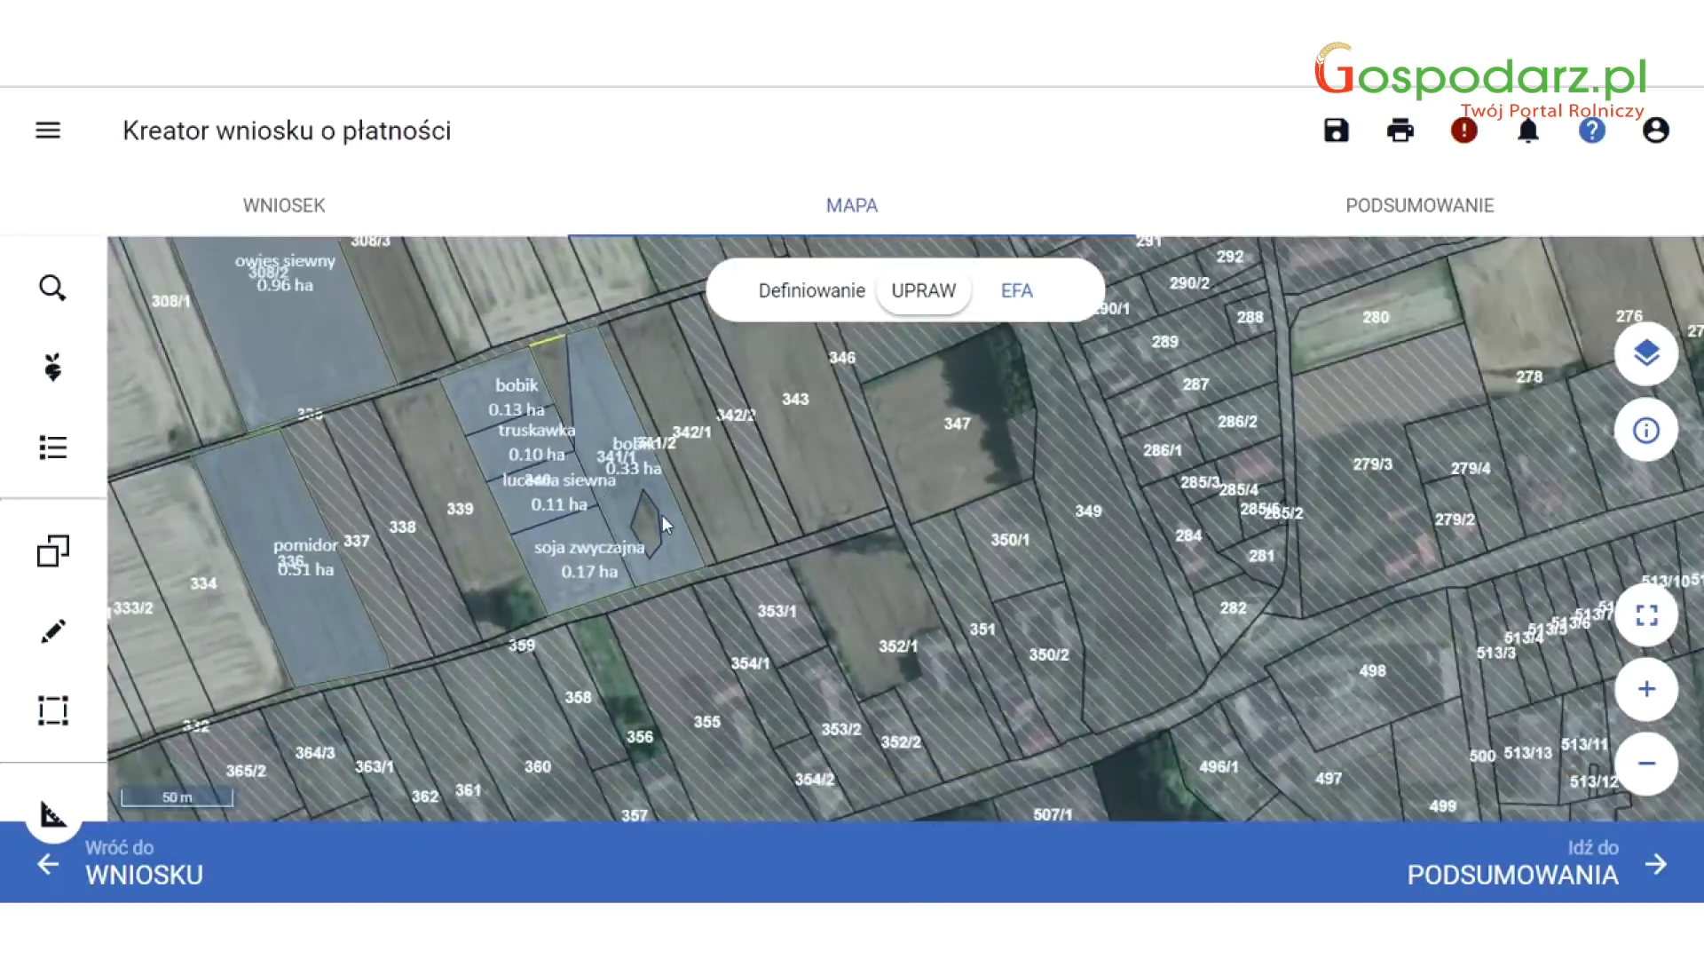
{"action": "scroll", "coordinate": [662, 515], "scroll_direction": "up", "scroll_amount": 2}
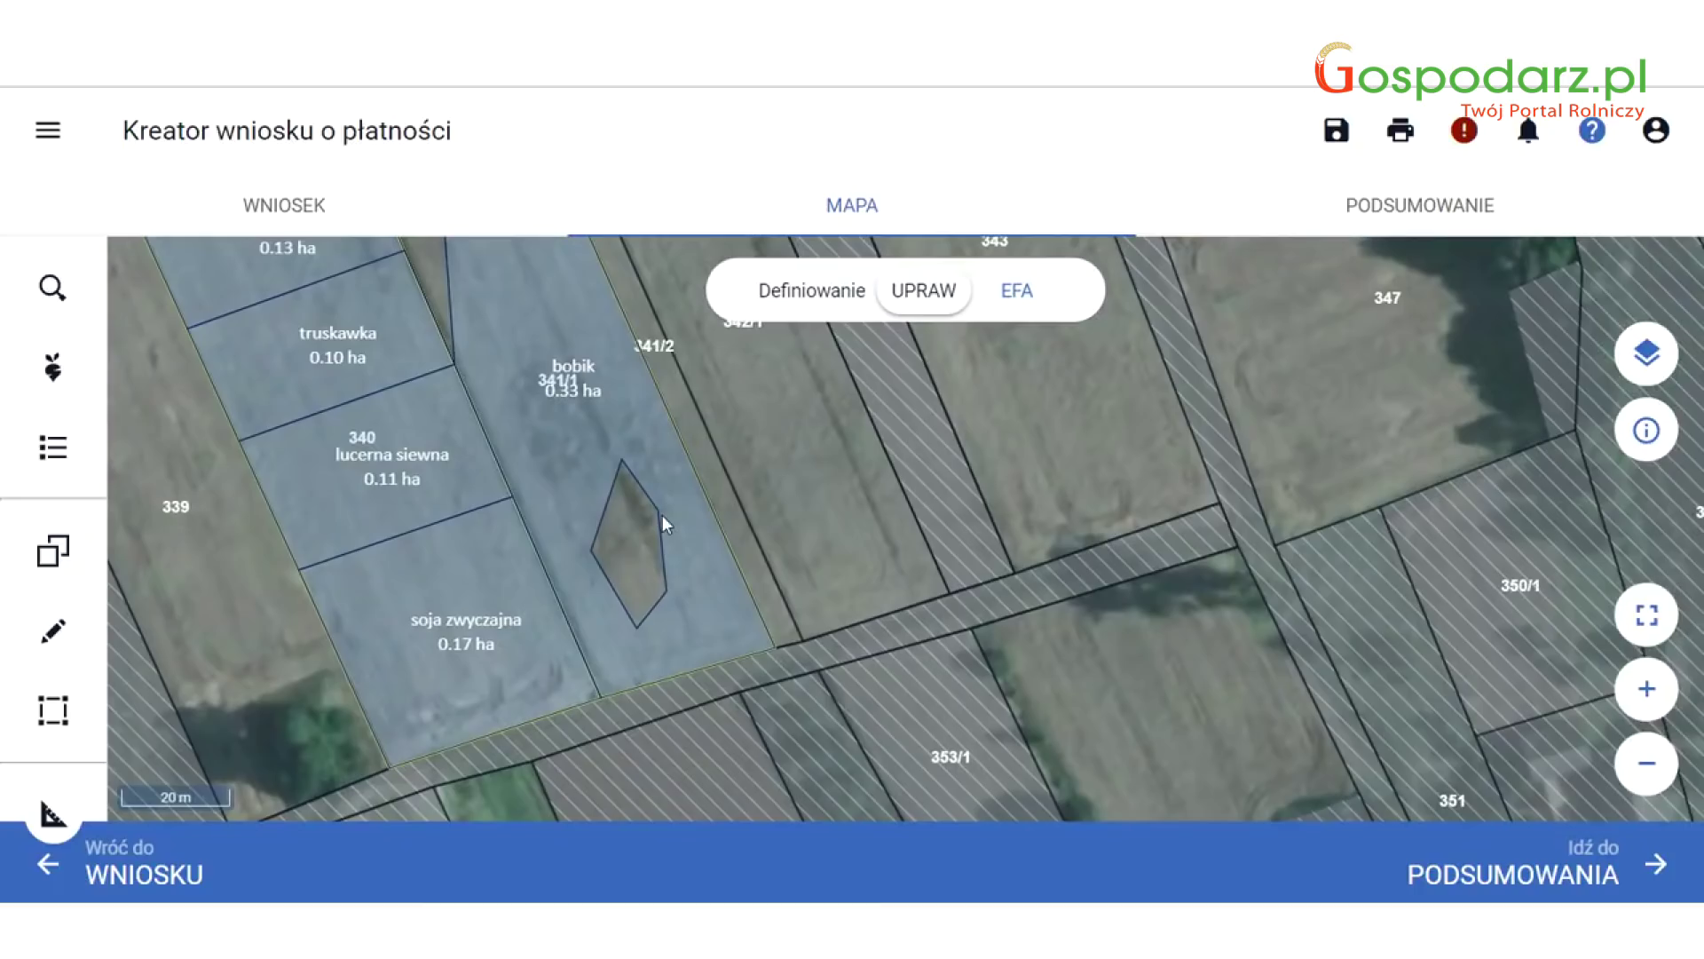
{"action": "scroll", "coordinate": [662, 515], "scroll_direction": "down", "scroll_amount": 1}
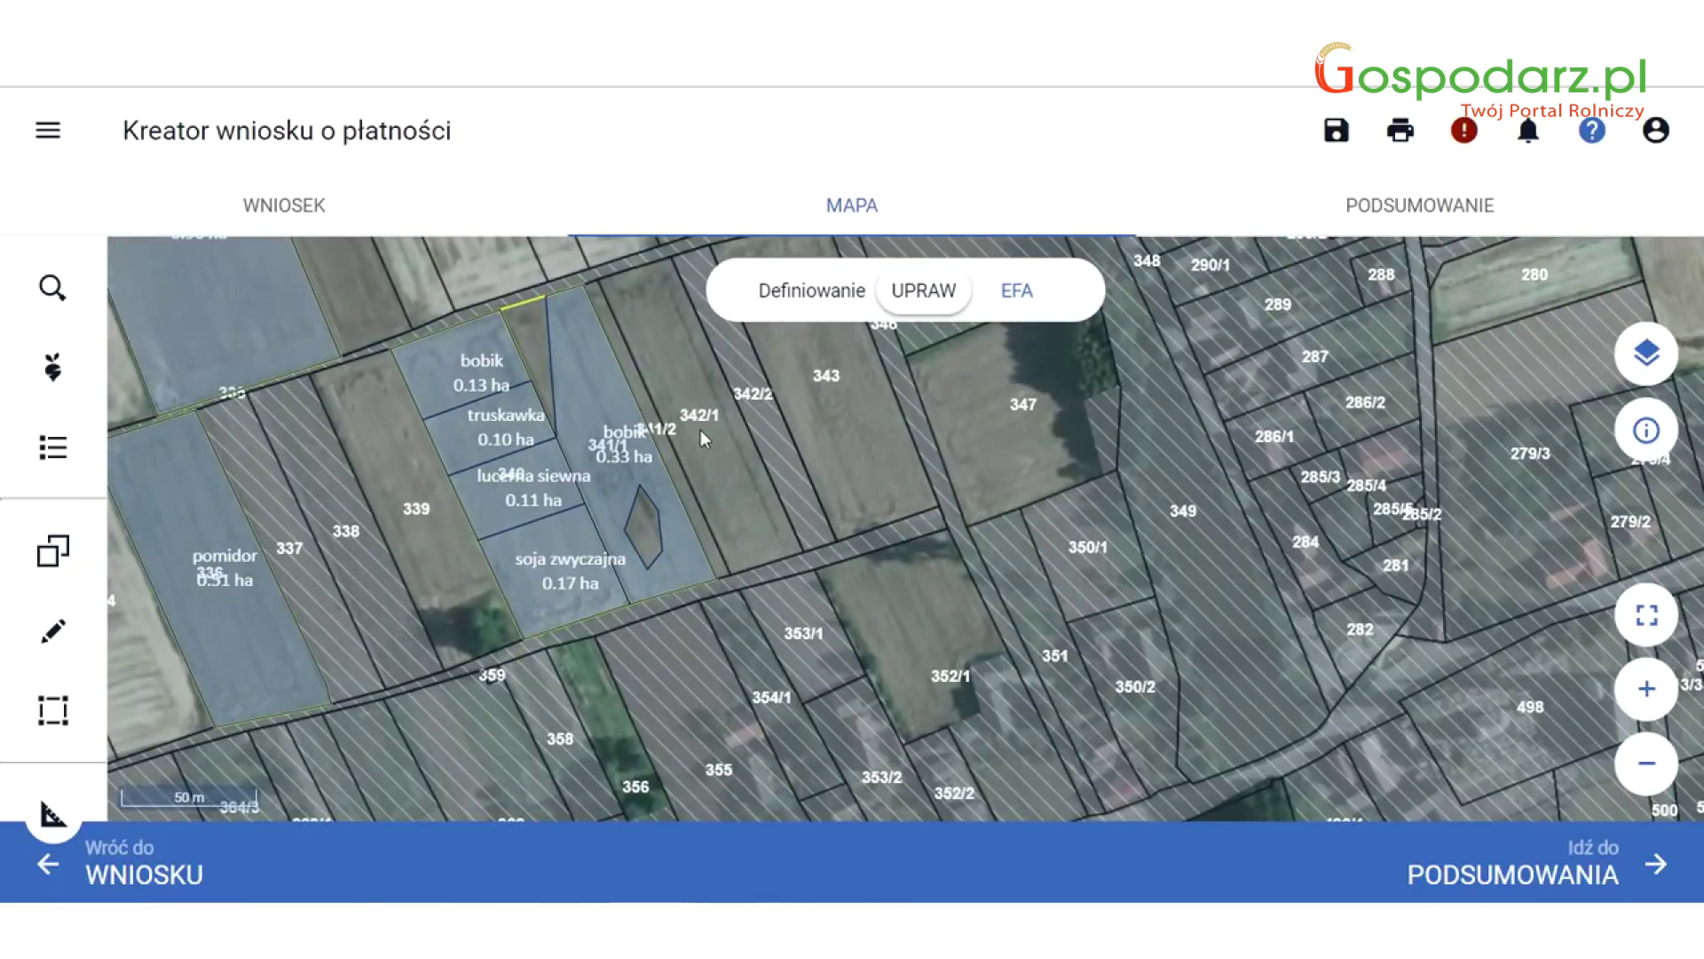
{"action": "left_click_drag", "start_coordinate": [700, 430], "coordinate": [695, 552]}
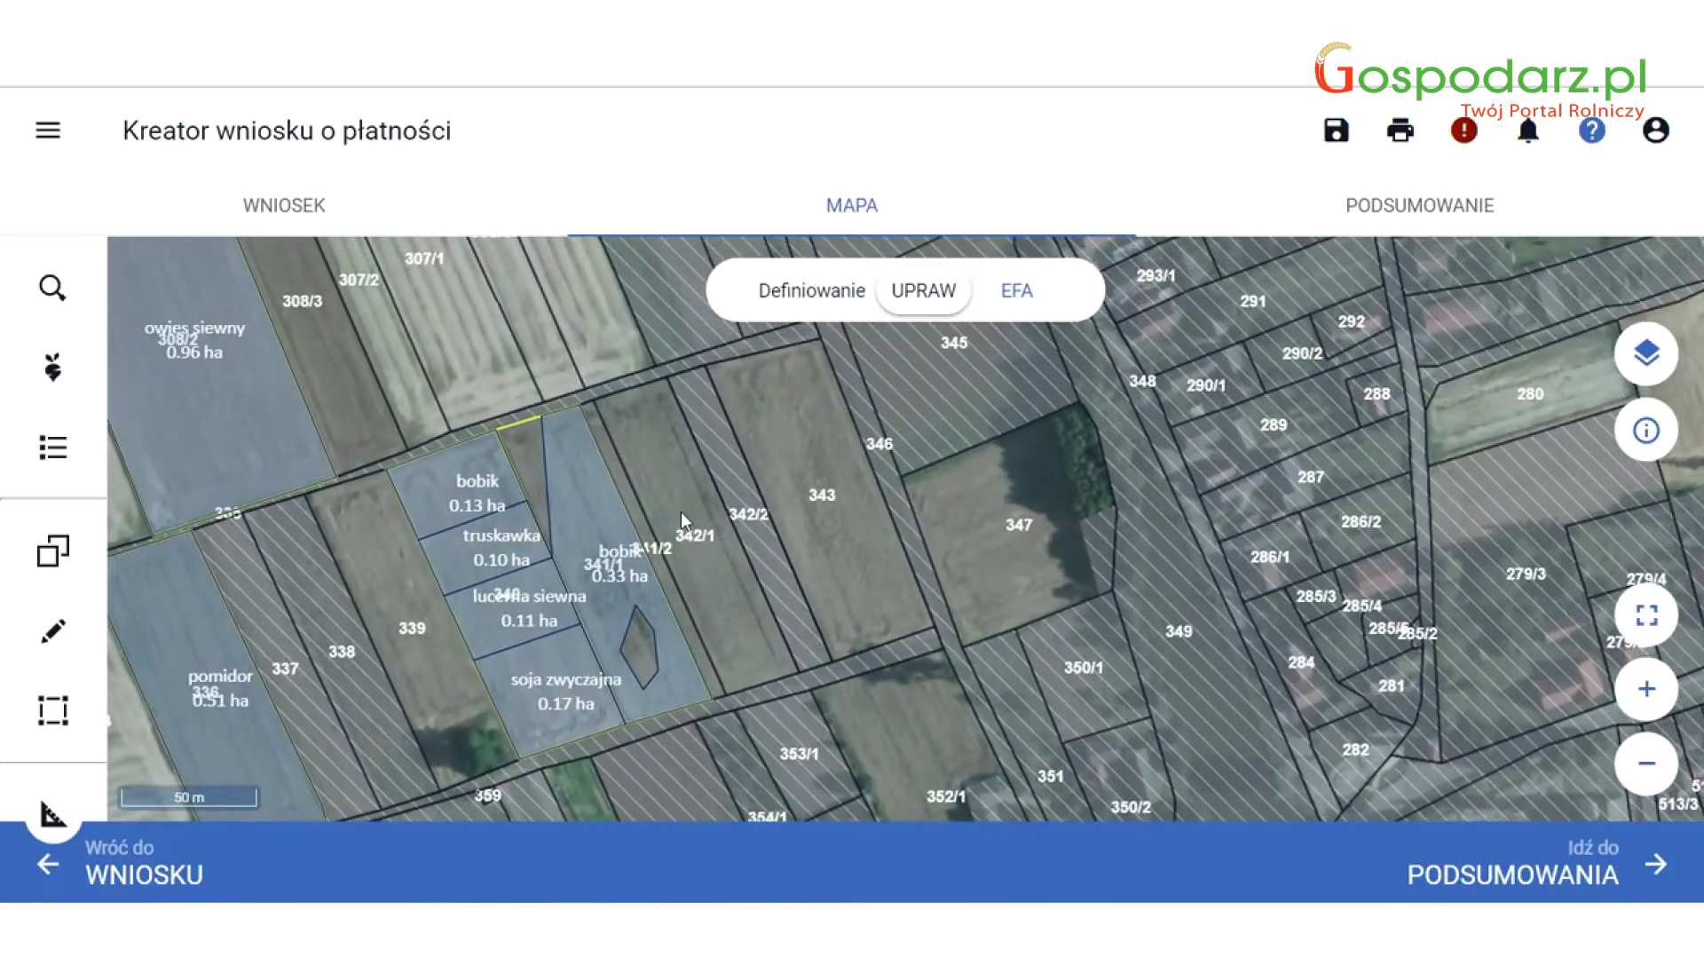
{"action": "scroll", "coordinate": [682, 516], "scroll_direction": "up", "scroll_amount": 1}
{"action": "left_click", "coordinate": [681, 520]}
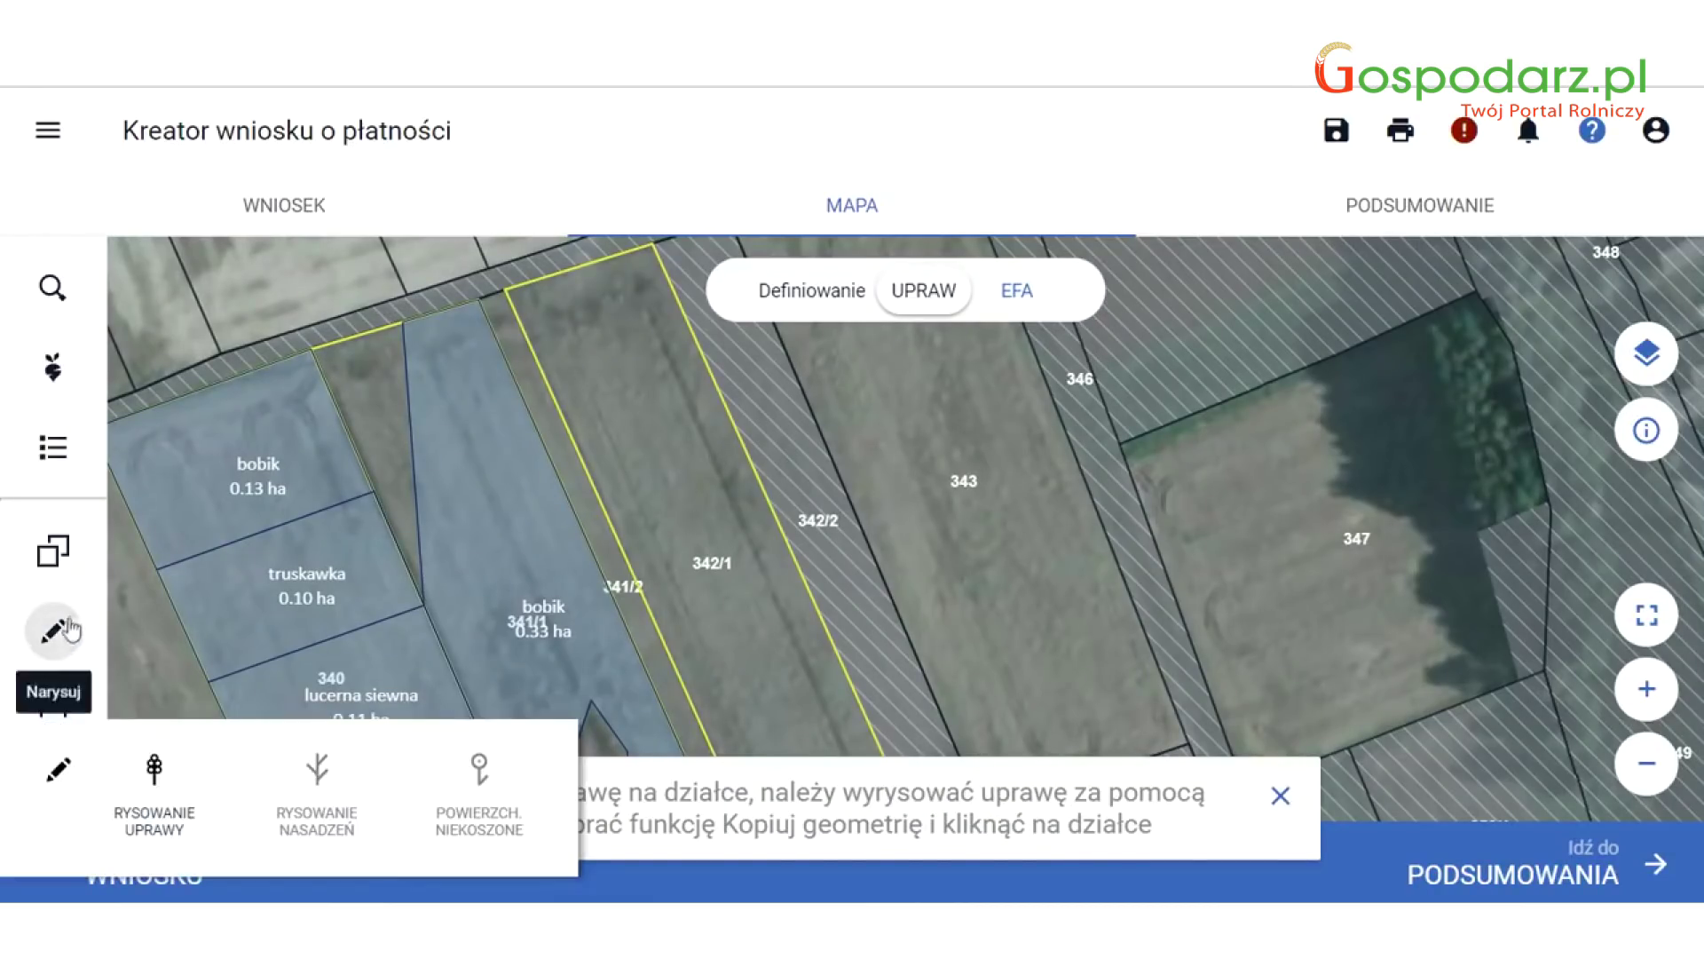
{"action": "left_click", "coordinate": [55, 548]}
{"action": "left_click", "coordinate": [684, 471]}
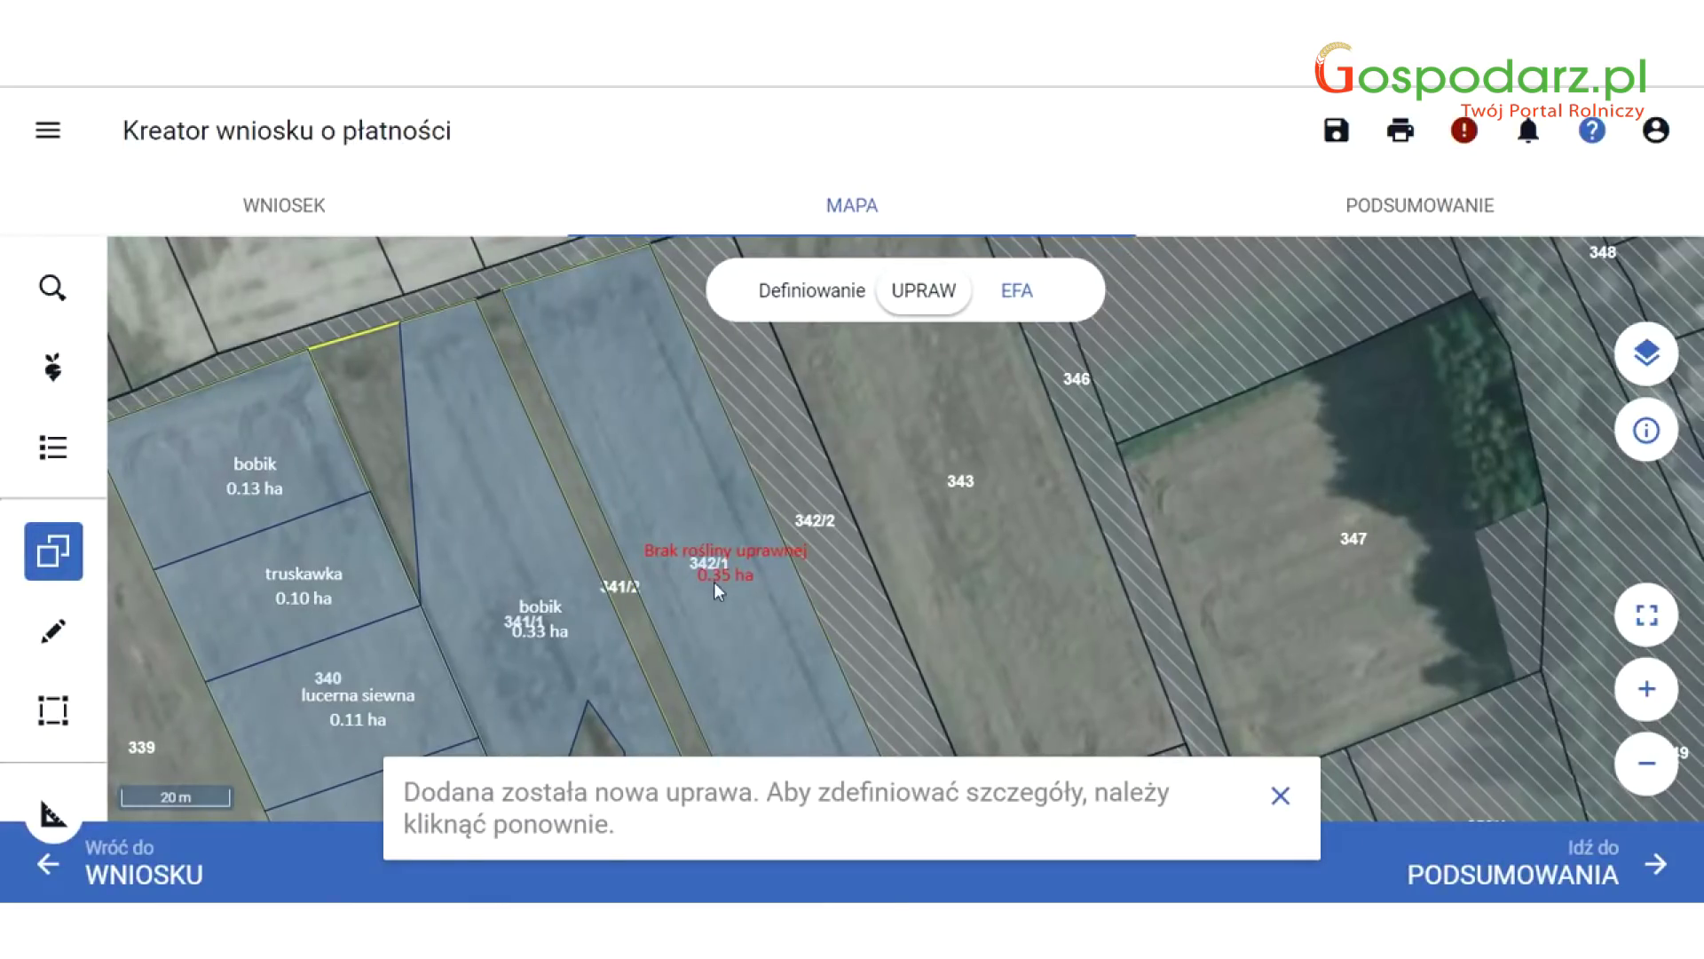
Declare arbuz as the crop on the parcel 342/1 area, with the JPO payment requested.
{"action": "left_click", "coordinate": [712, 576]}
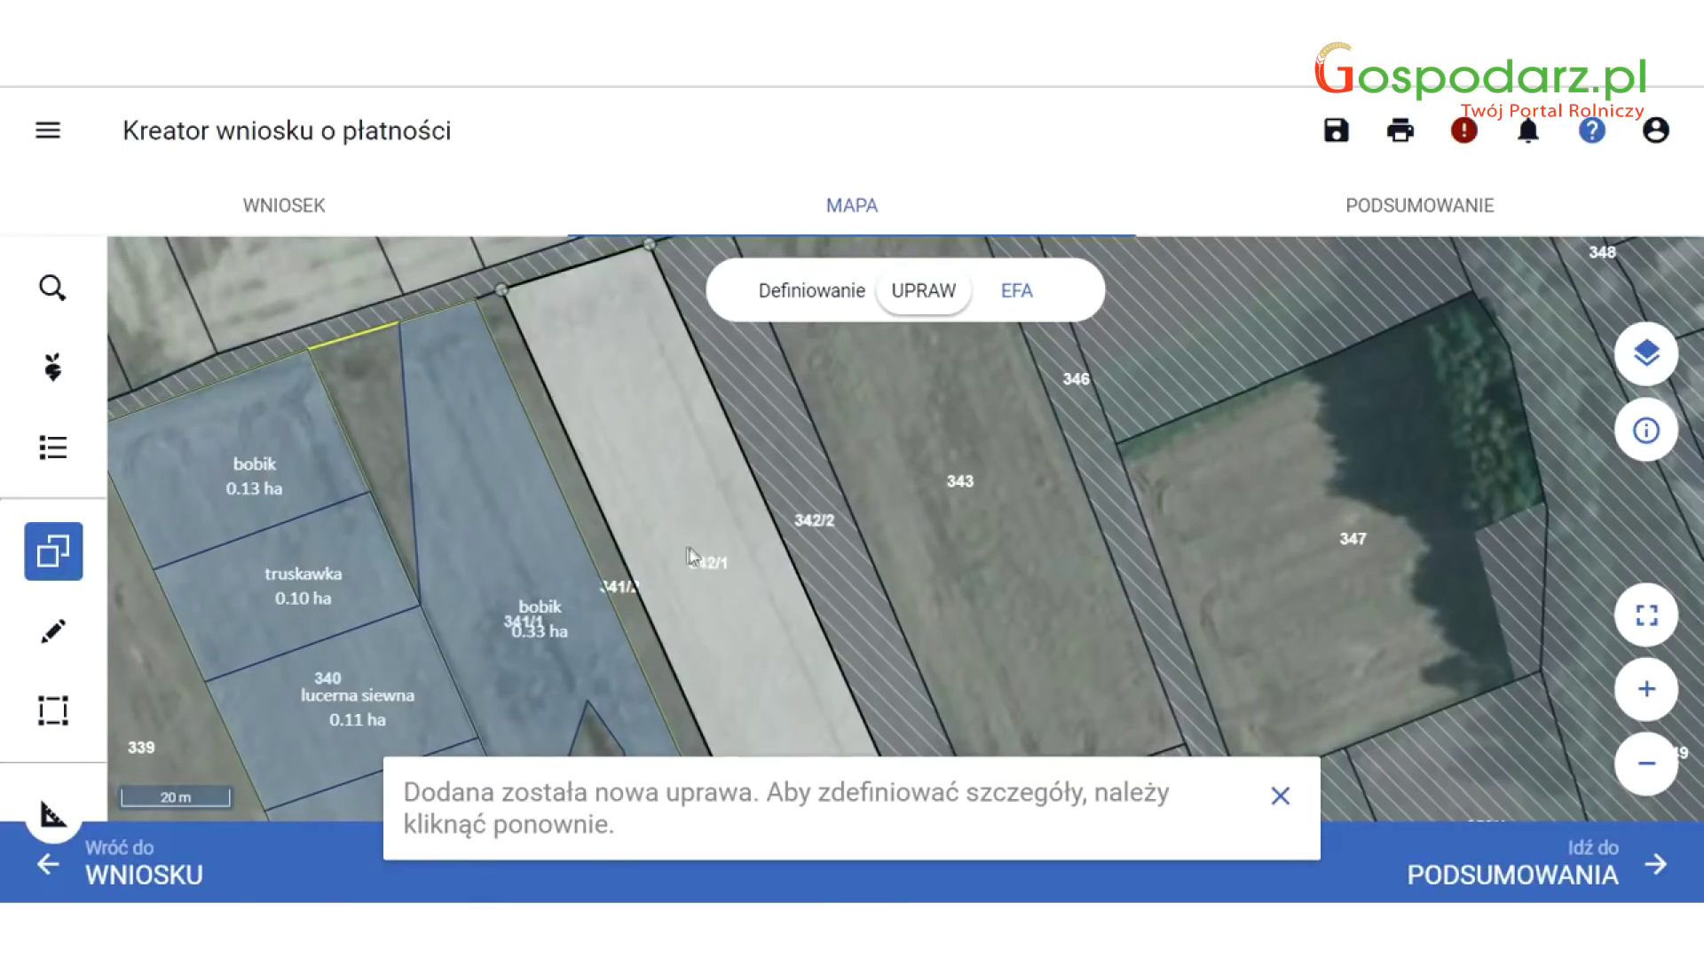
{"action": "right_click", "coordinate": [694, 555]}
{"action": "left_click", "coordinate": [695, 545]}
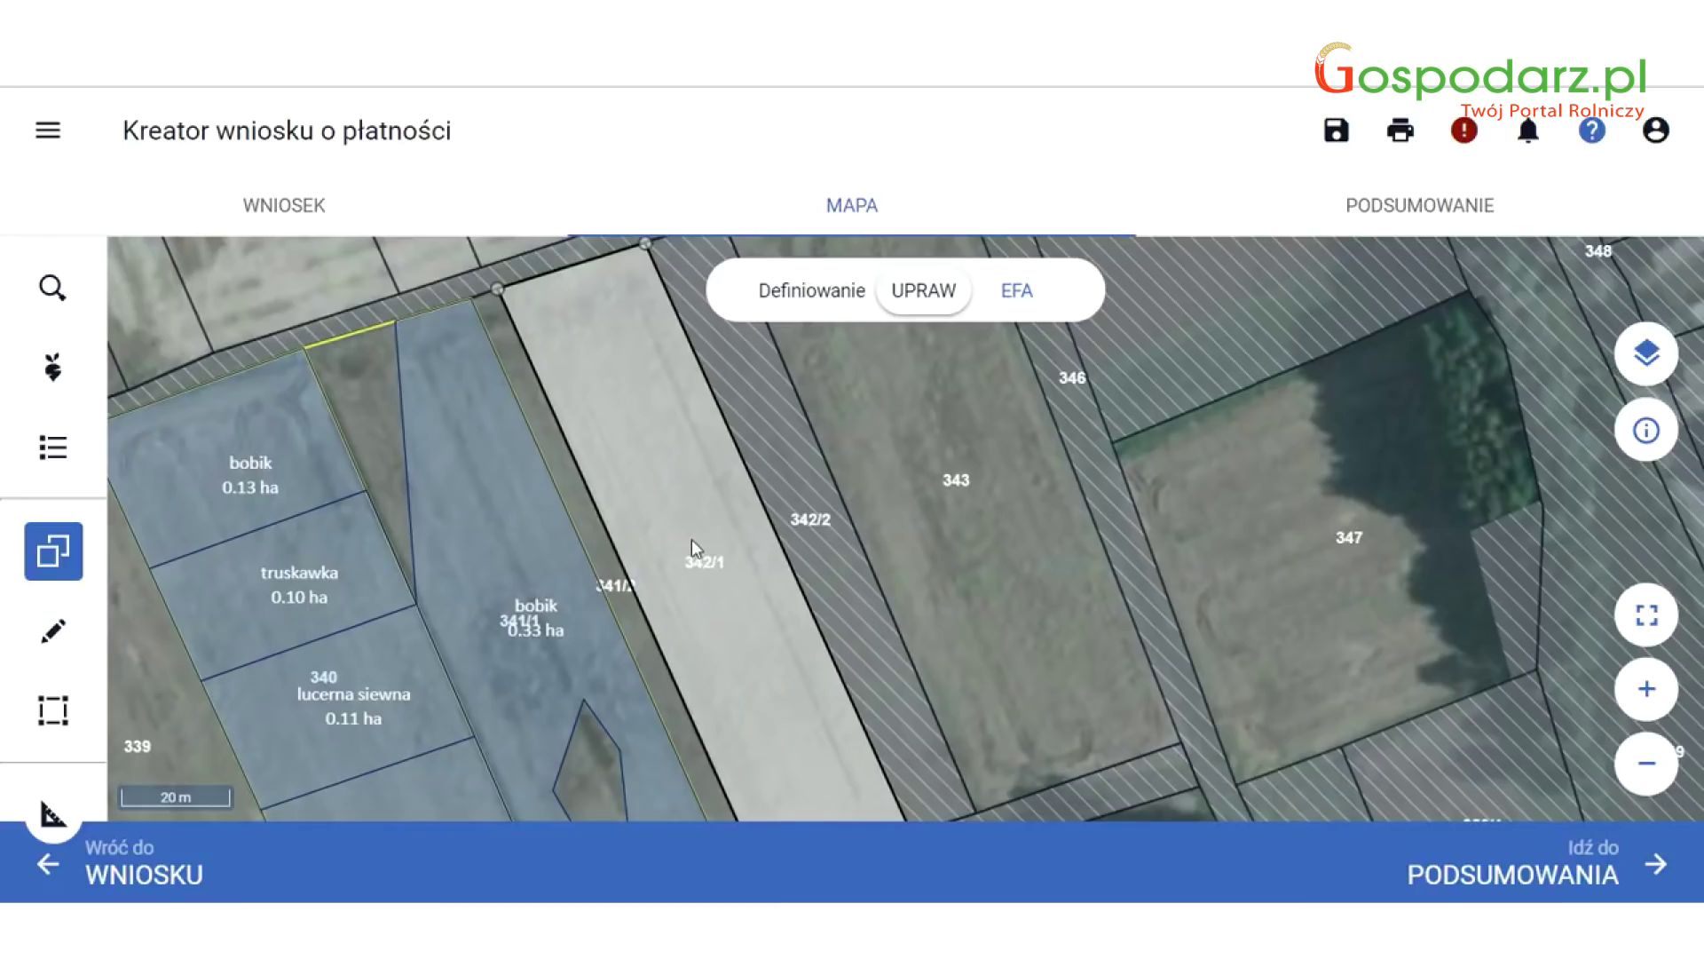
{"action": "left_click", "coordinate": [690, 540]}
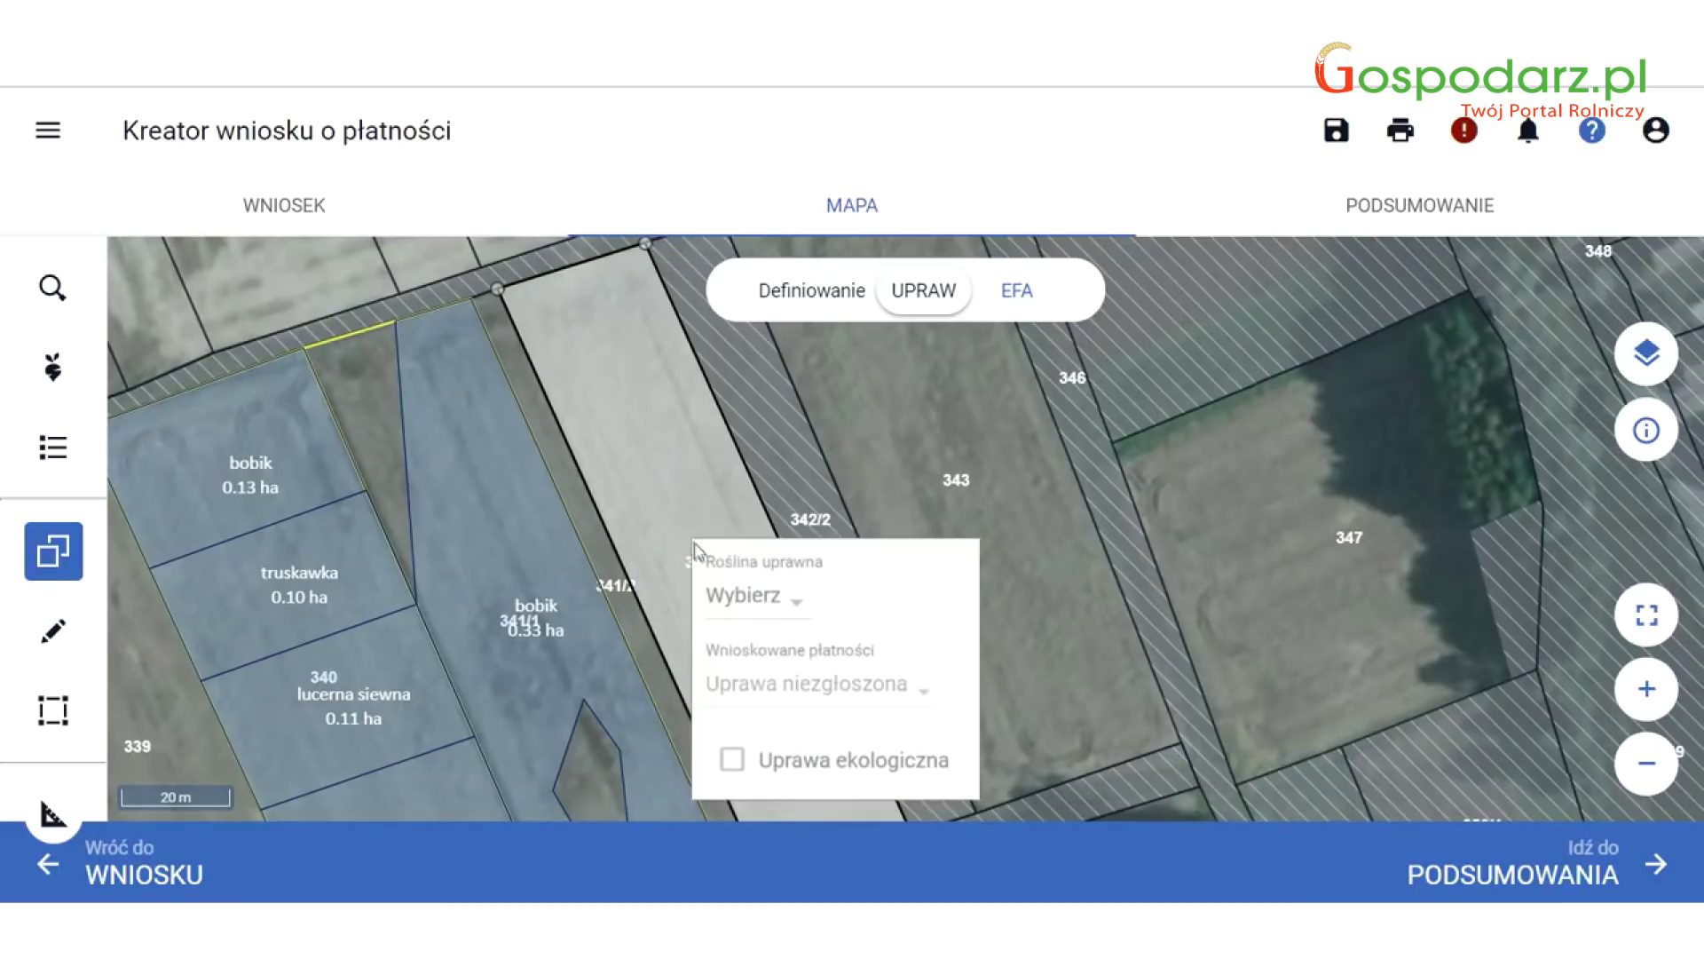
{"action": "left_click", "coordinate": [799, 611]}
{"action": "left_click", "coordinate": [781, 803]}
{"action": "left_click", "coordinate": [750, 702]}
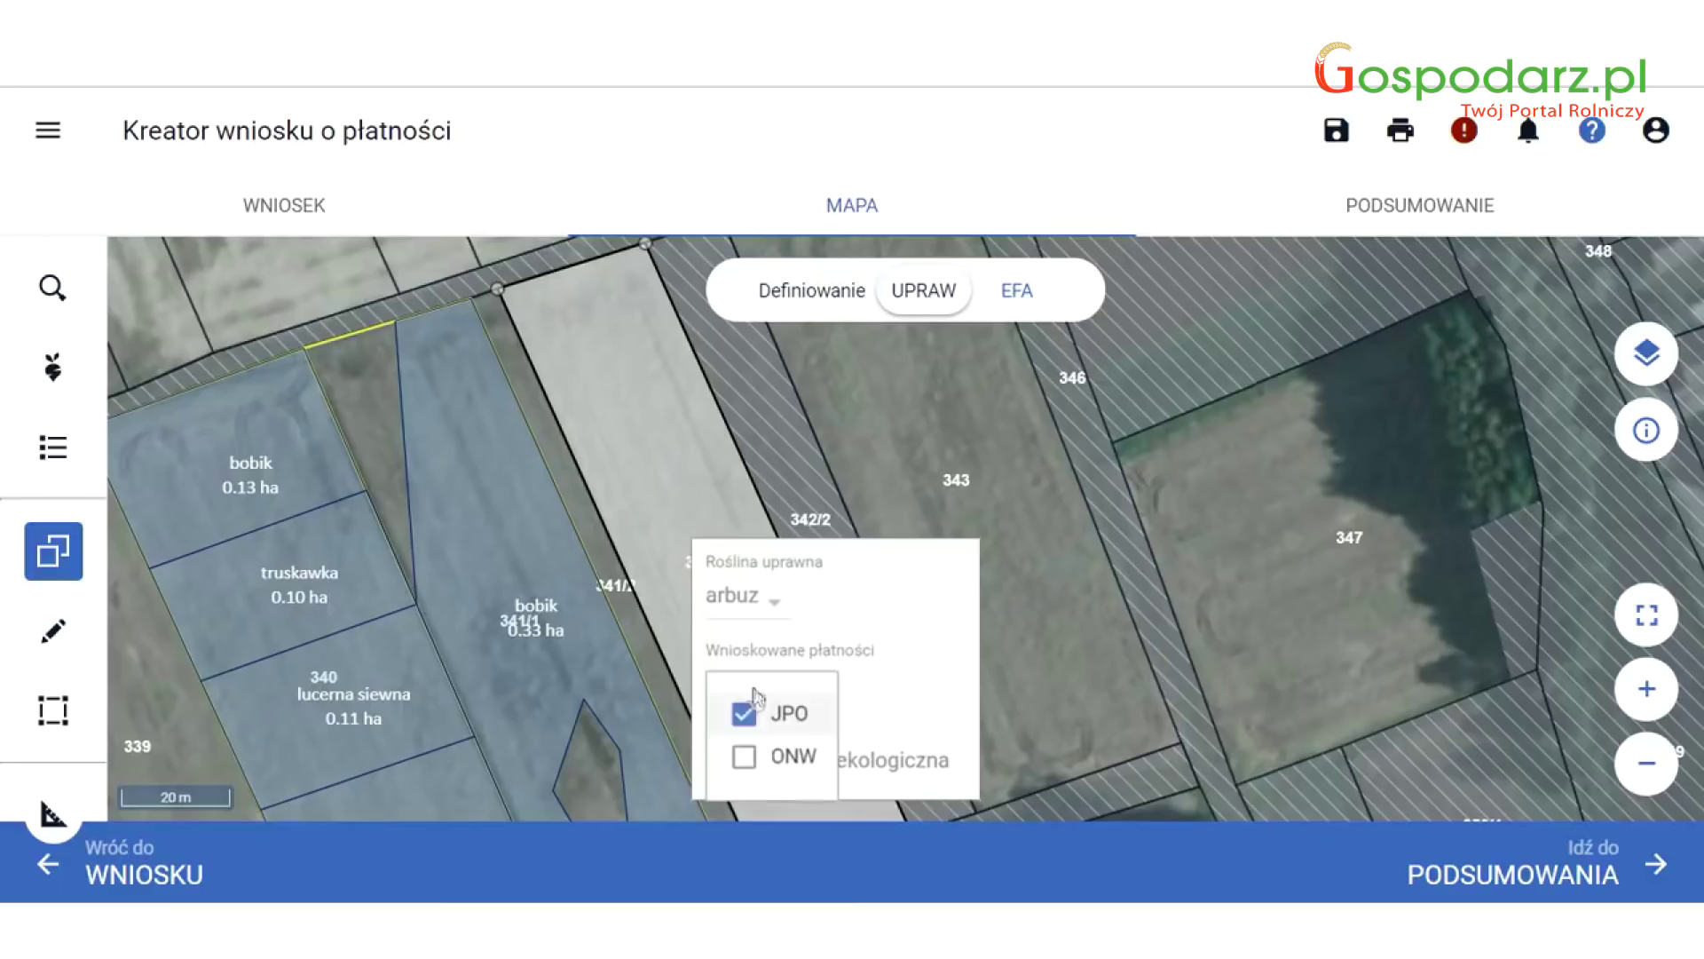
{"action": "left_click", "coordinate": [648, 525]}
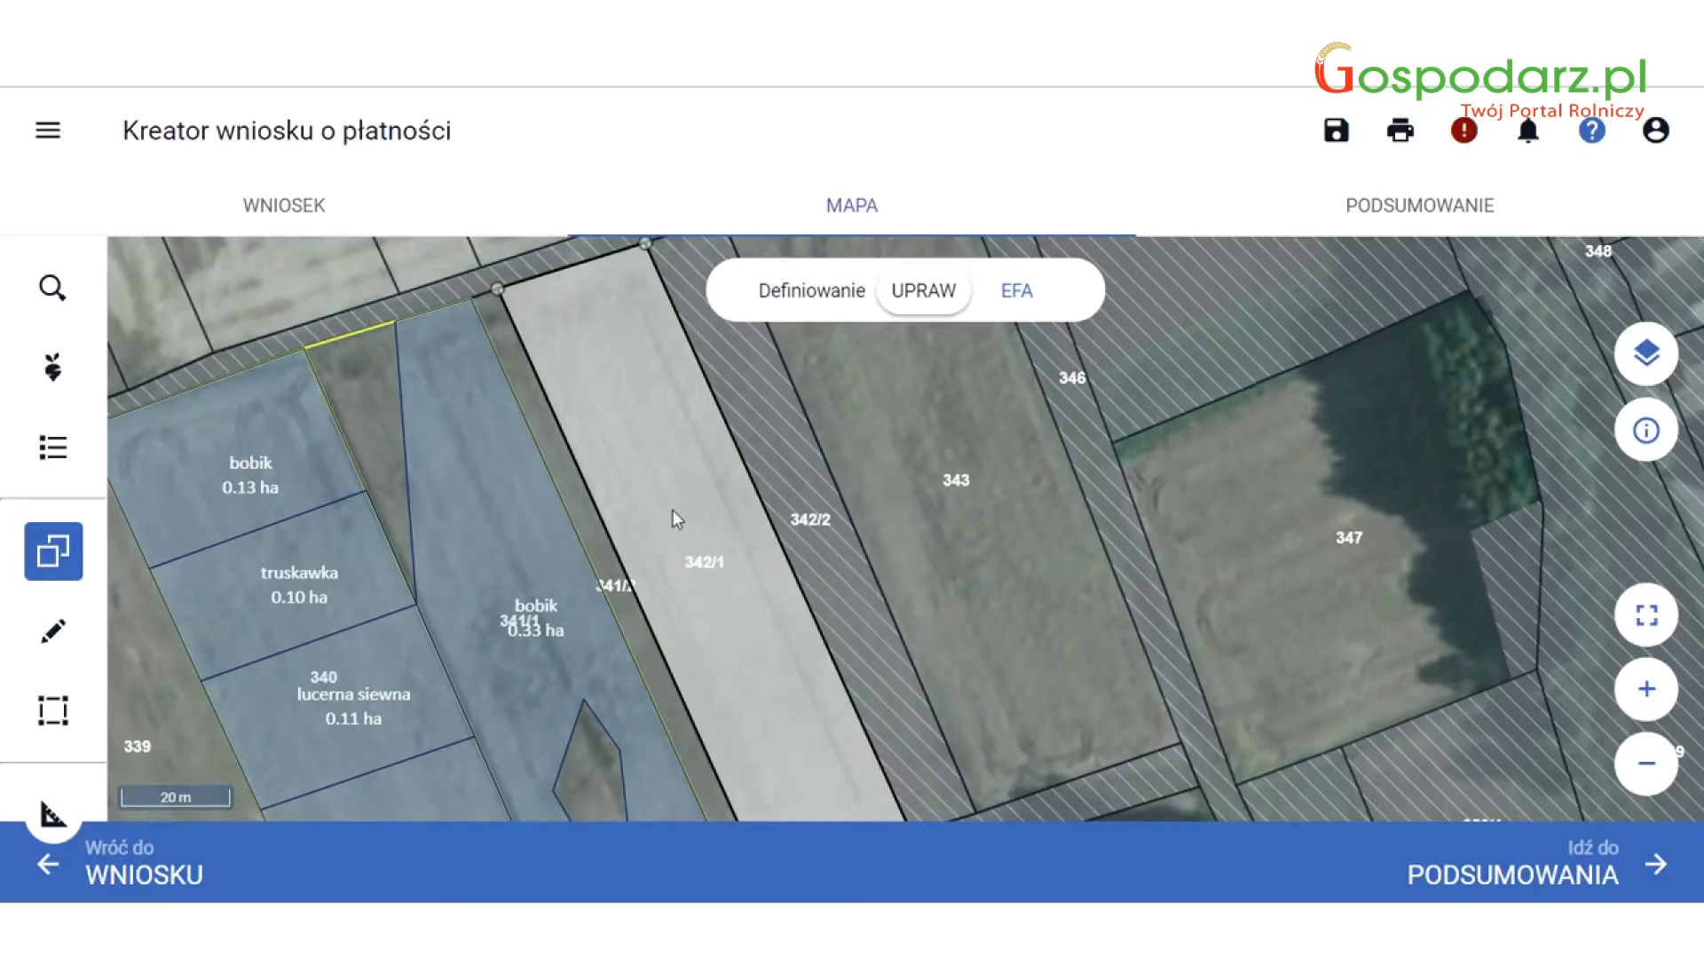
{"action": "left_click", "coordinate": [673, 509]}
{"action": "left_click", "coordinate": [790, 446]}
{"action": "left_click", "coordinate": [654, 524]}
Use Podziel to split the parcel 342/1 area crosswise through its middle into northern and southern parts.
{"action": "scroll", "coordinate": [877, 532], "scroll_direction": "down", "scroll_amount": 2}
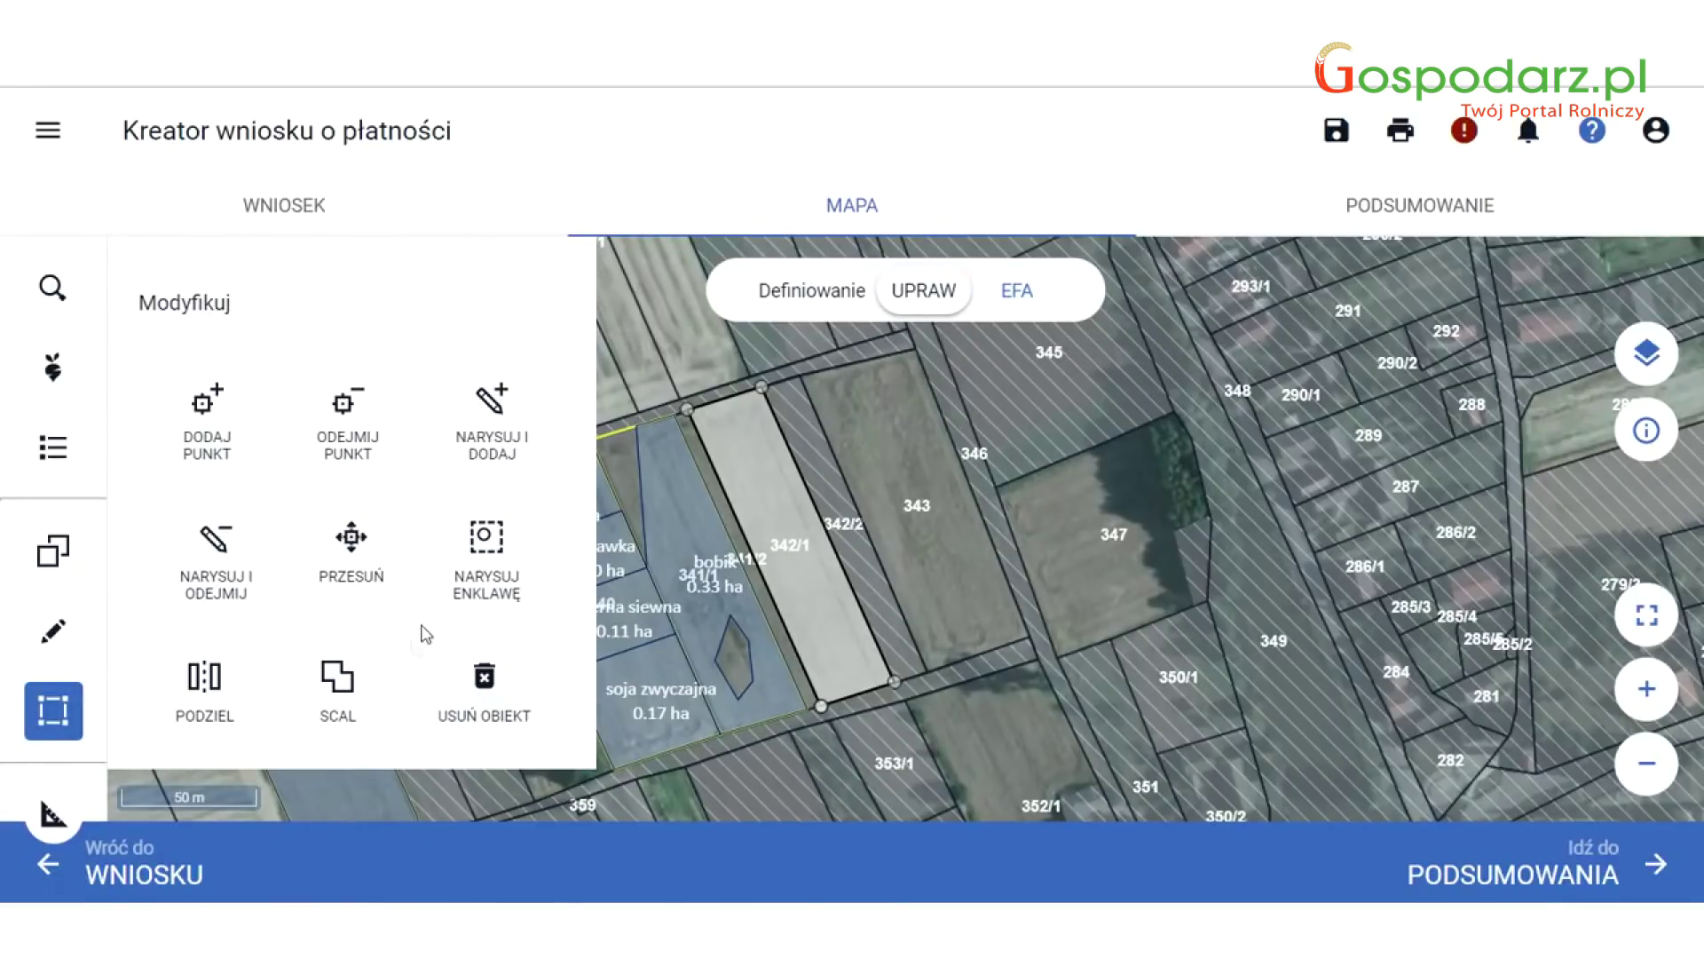
{"action": "left_click", "coordinate": [205, 682]}
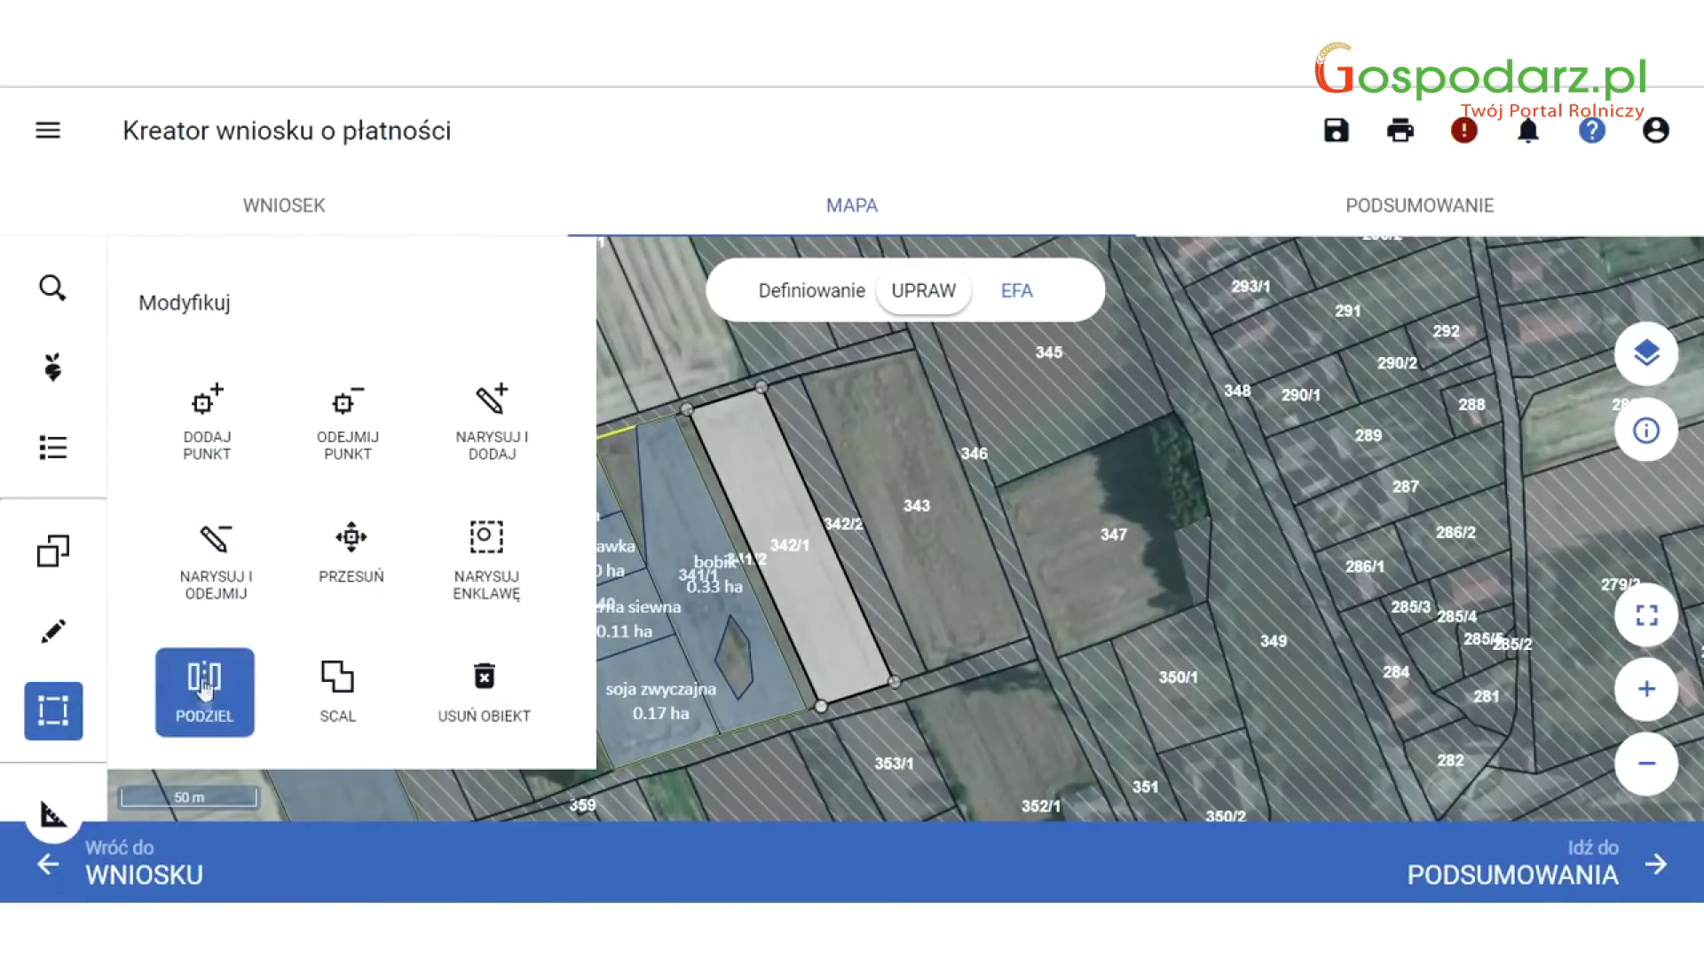
{"action": "left_click", "coordinate": [785, 547]}
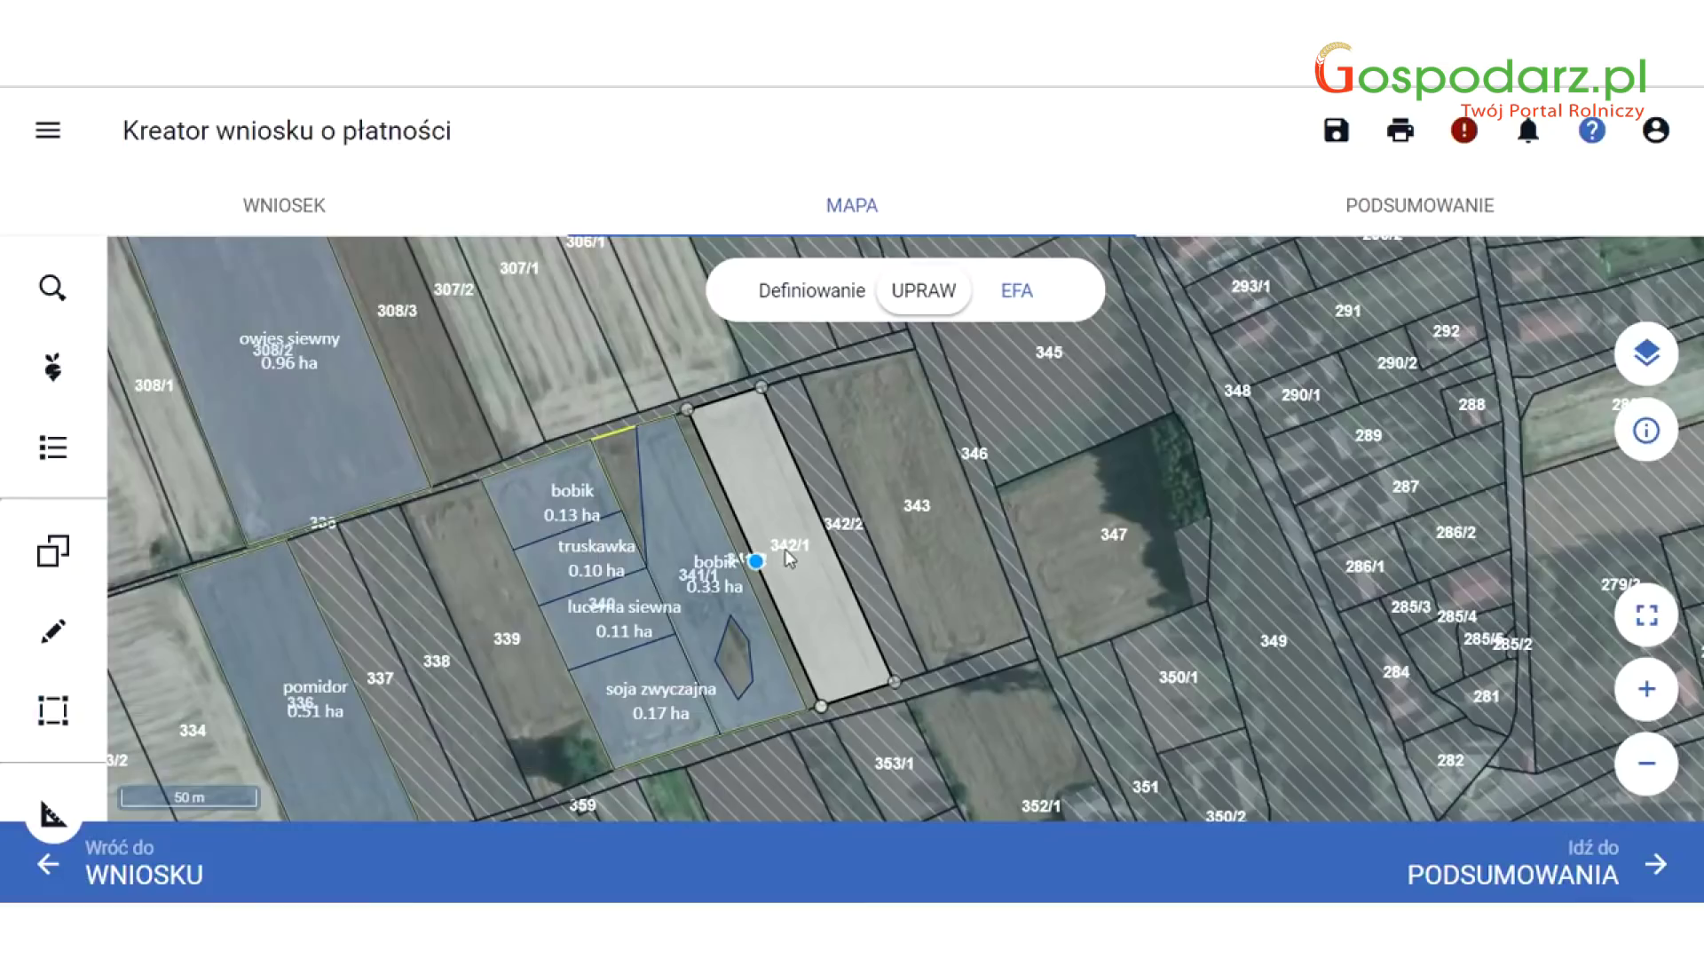
{"action": "left_click", "coordinate": [879, 527]}
{"action": "left_click", "coordinate": [879, 525]}
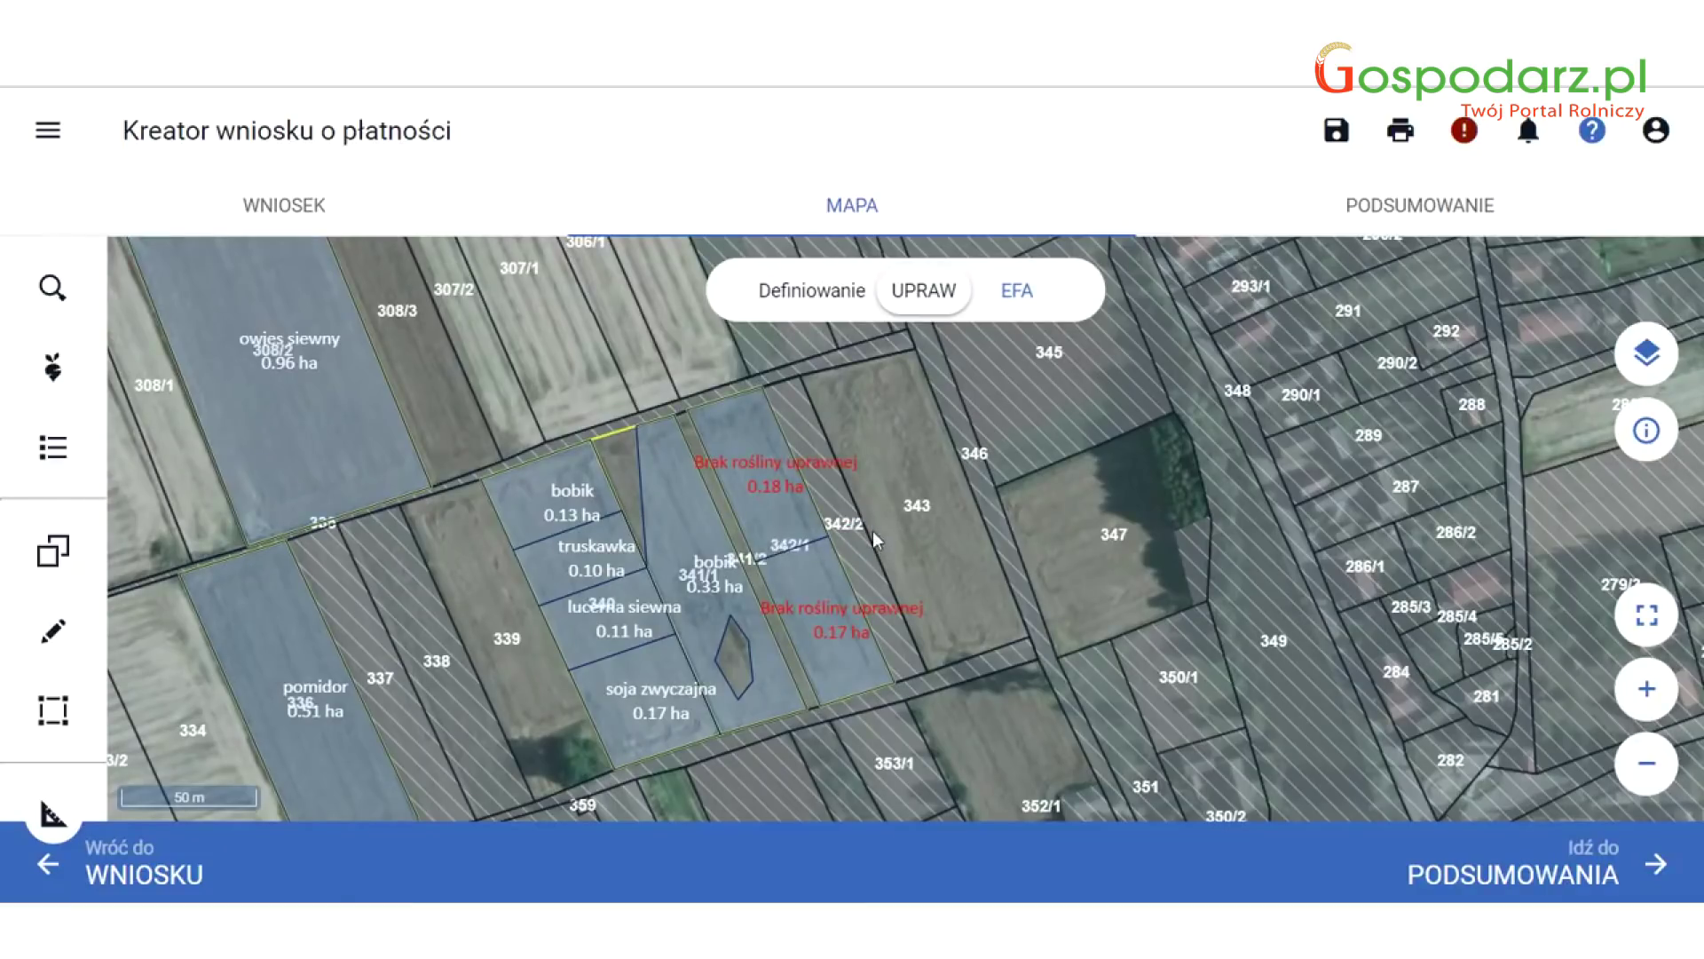
Declare brukiew as the crop on the northern part of parcel 342/1, with the JPO payment requested.
{"action": "scroll", "coordinate": [871, 520], "scroll_direction": "up", "scroll_amount": 2}
{"action": "scroll", "coordinate": [871, 521], "scroll_direction": "down", "scroll_amount": 1}
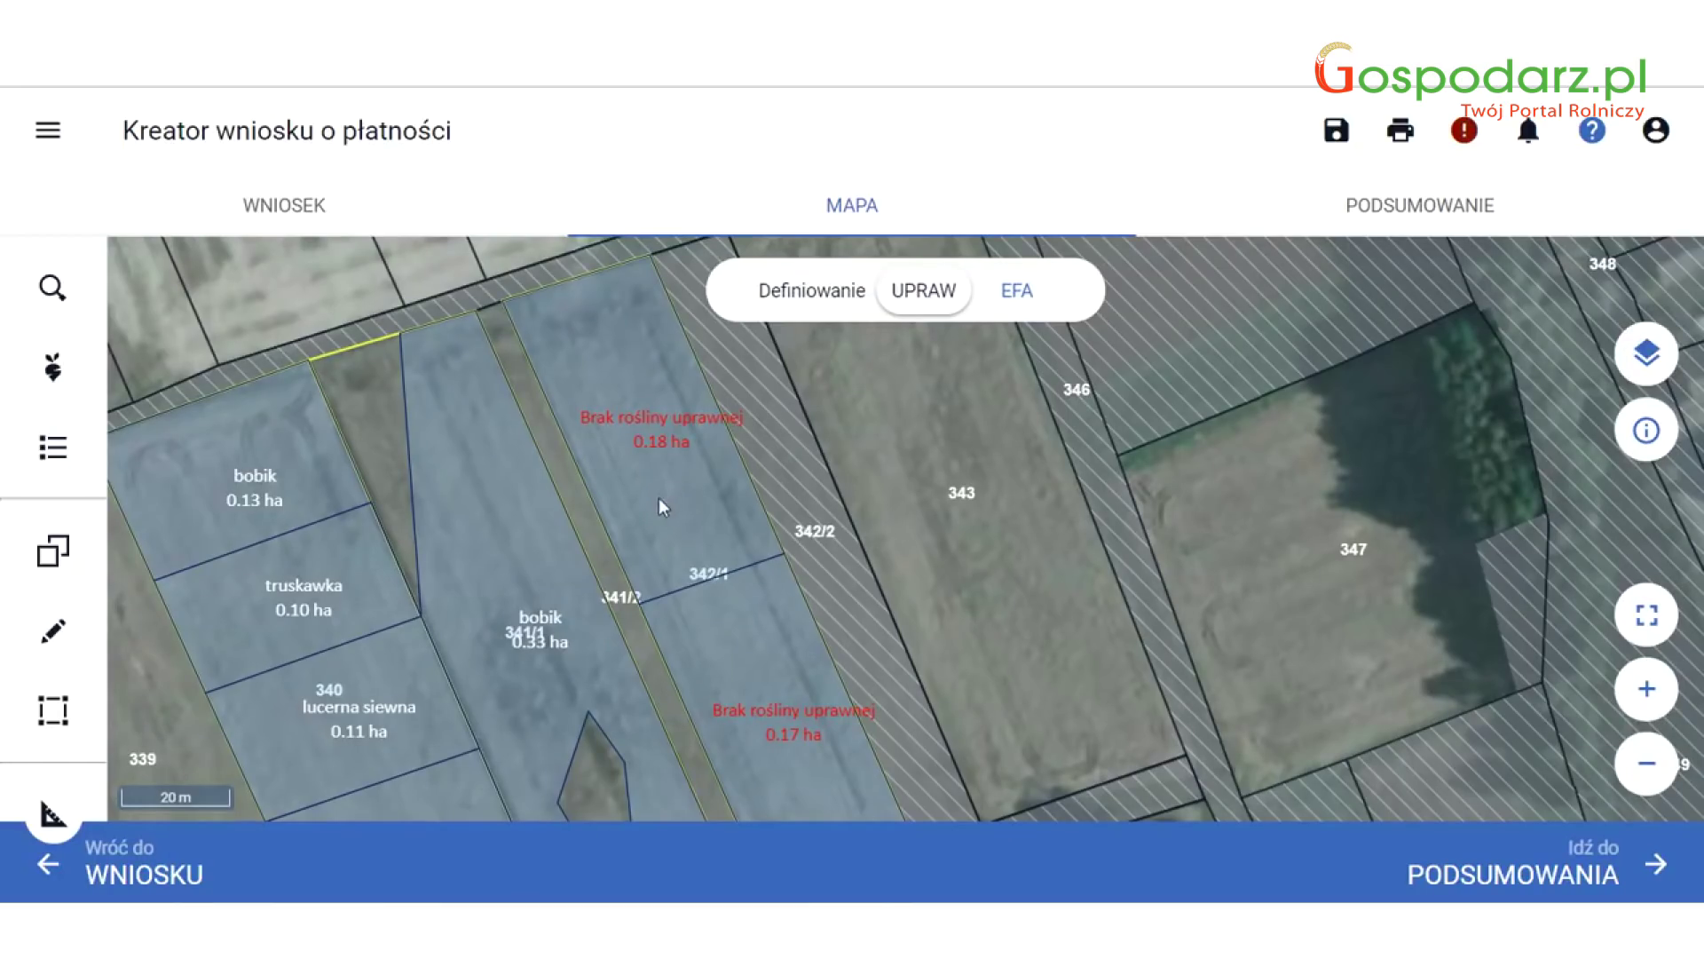
{"action": "left_click_drag", "start_coordinate": [657, 493], "coordinate": [655, 449]}
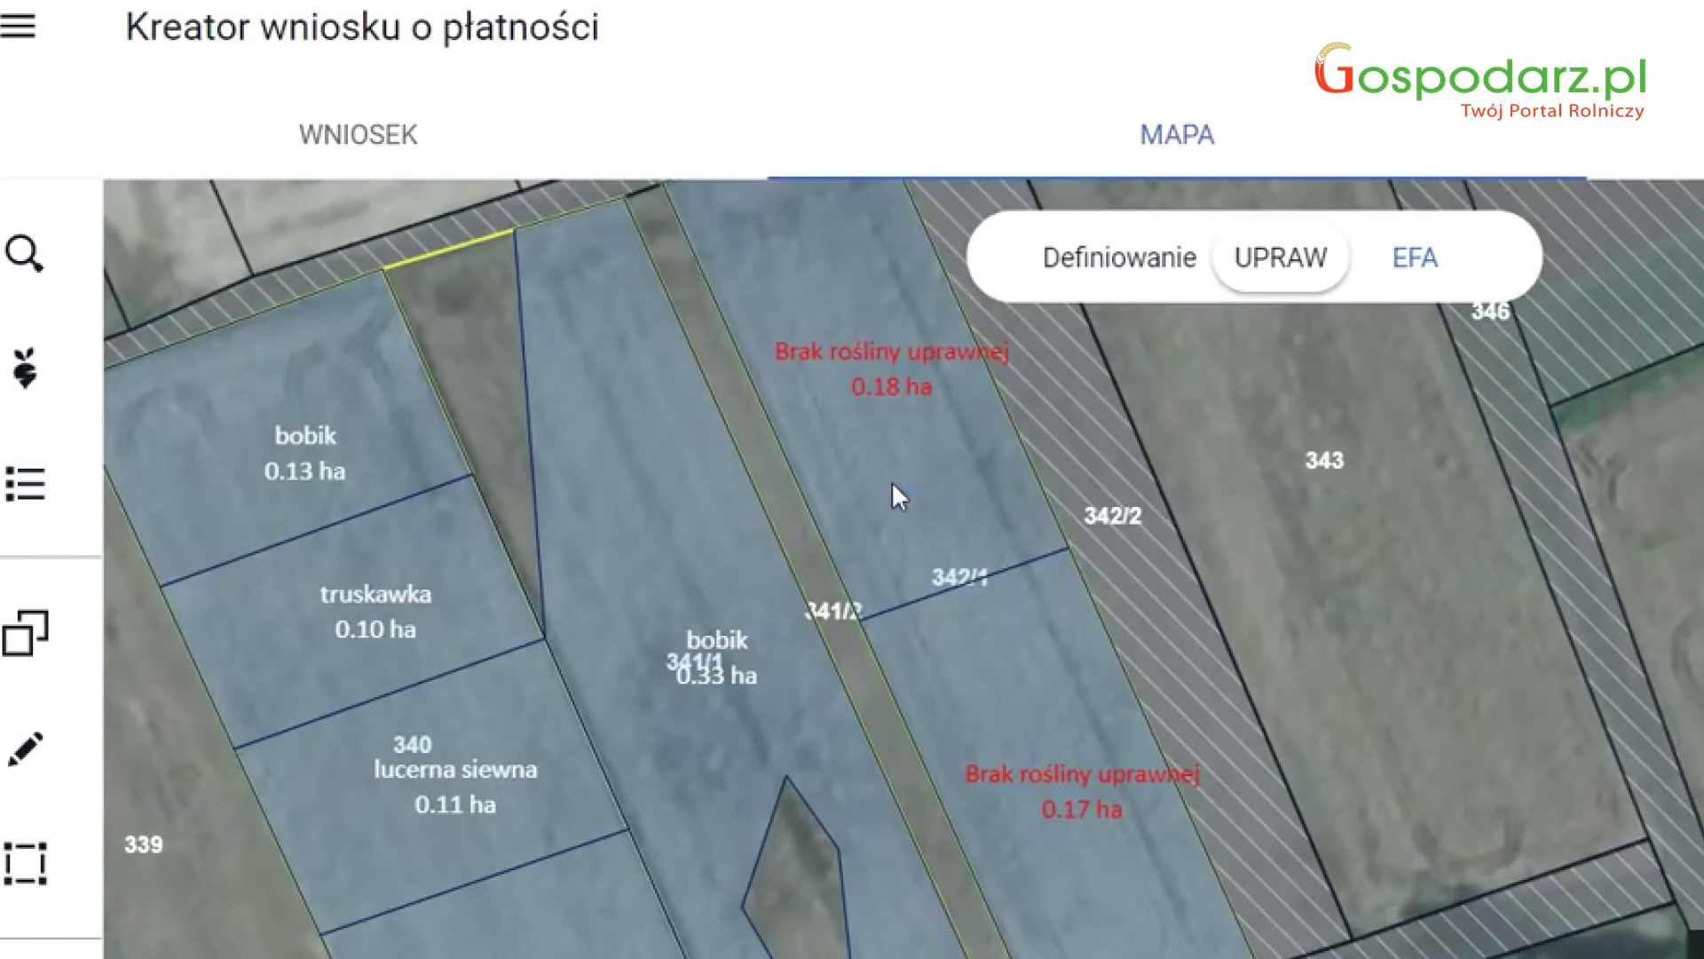
{"action": "left_click", "coordinate": [877, 385]}
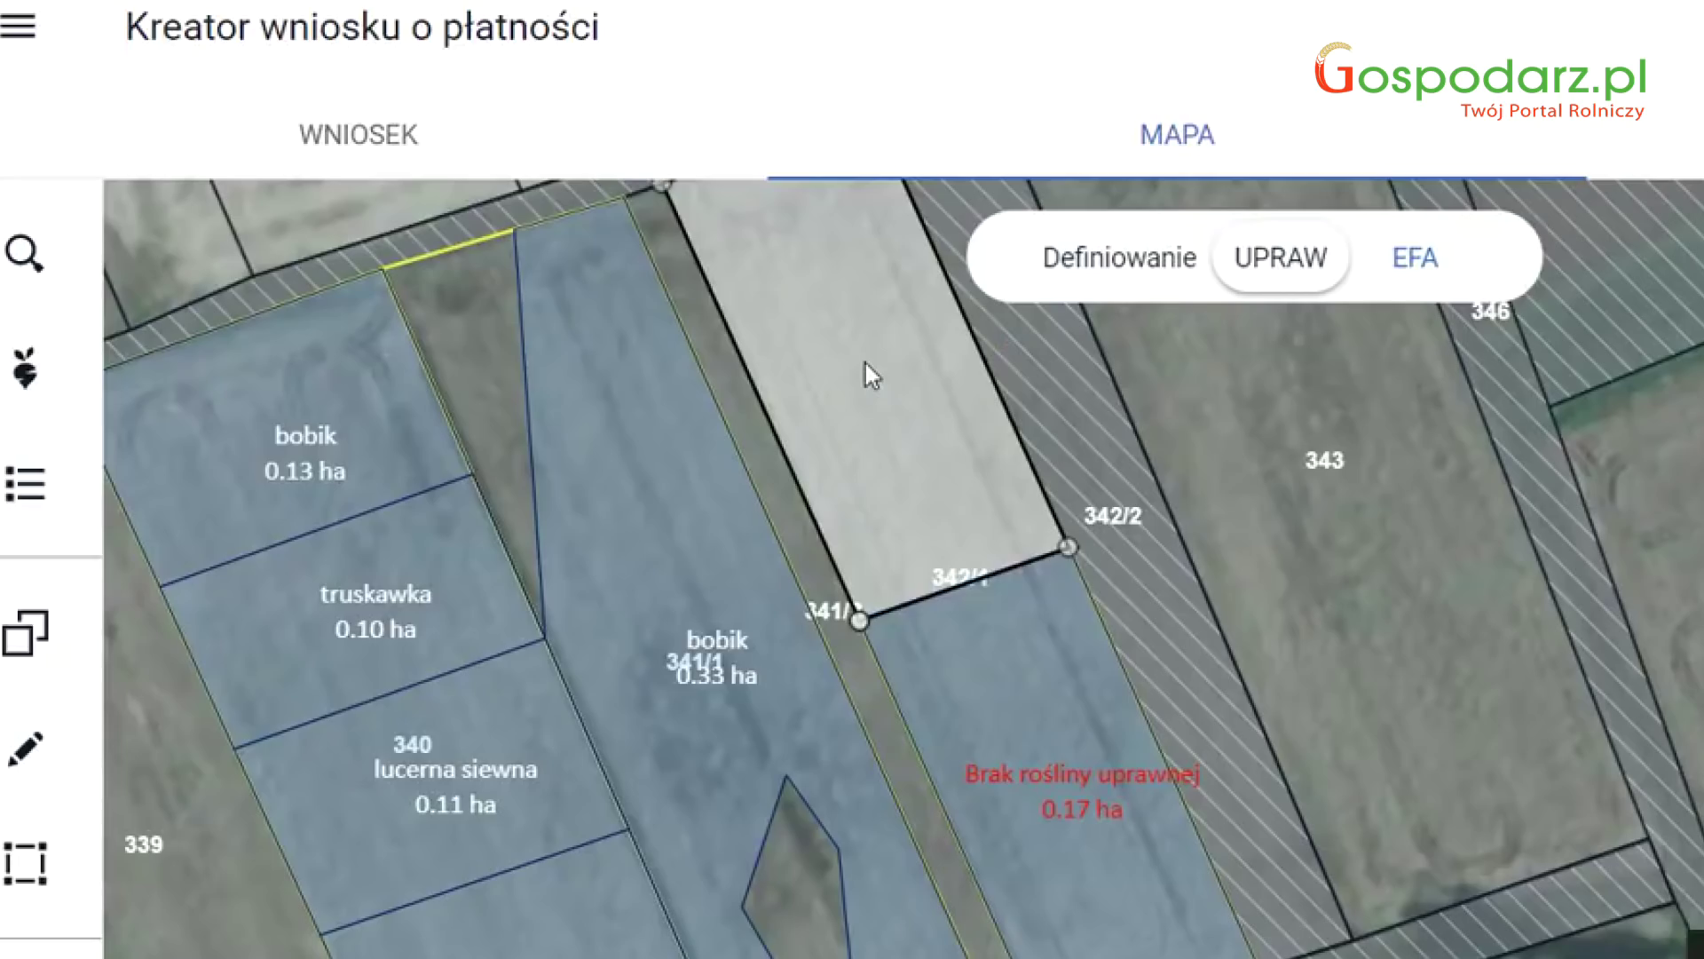
{"action": "left_click", "coordinate": [866, 363]}
{"action": "left_click", "coordinate": [994, 464]}
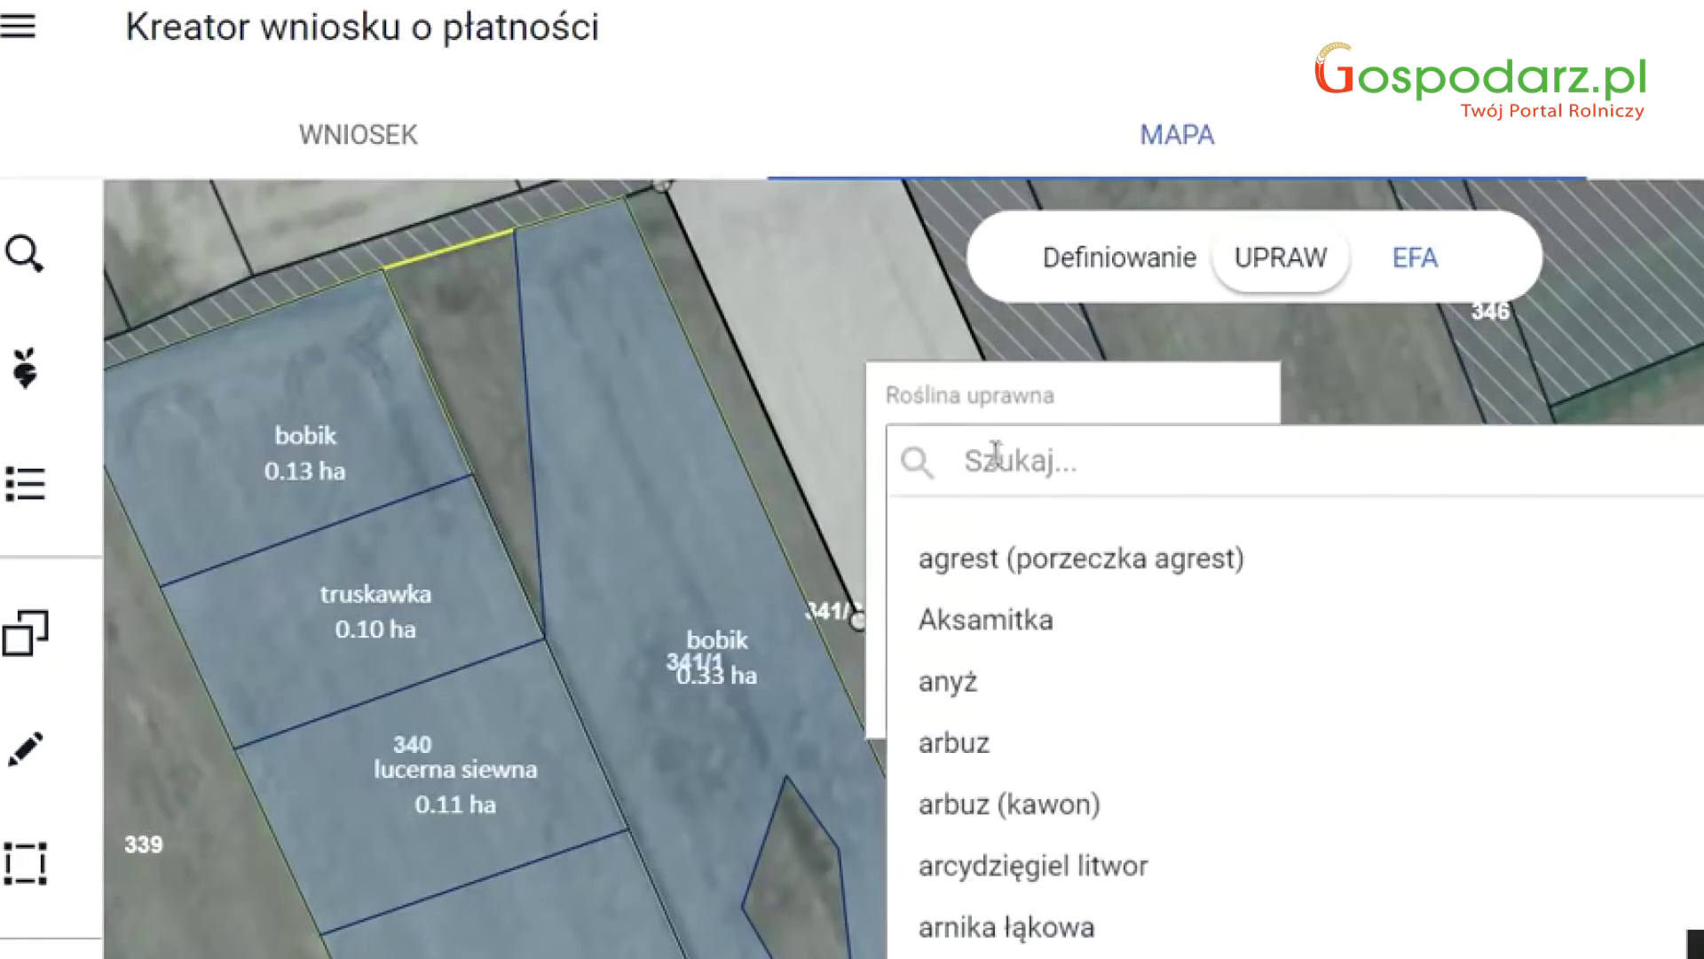
{"action": "scroll", "coordinate": [1034, 745], "scroll_direction": "down", "scroll_amount": 8}
{"action": "scroll", "coordinate": [1044, 795], "scroll_direction": "down", "scroll_amount": 5}
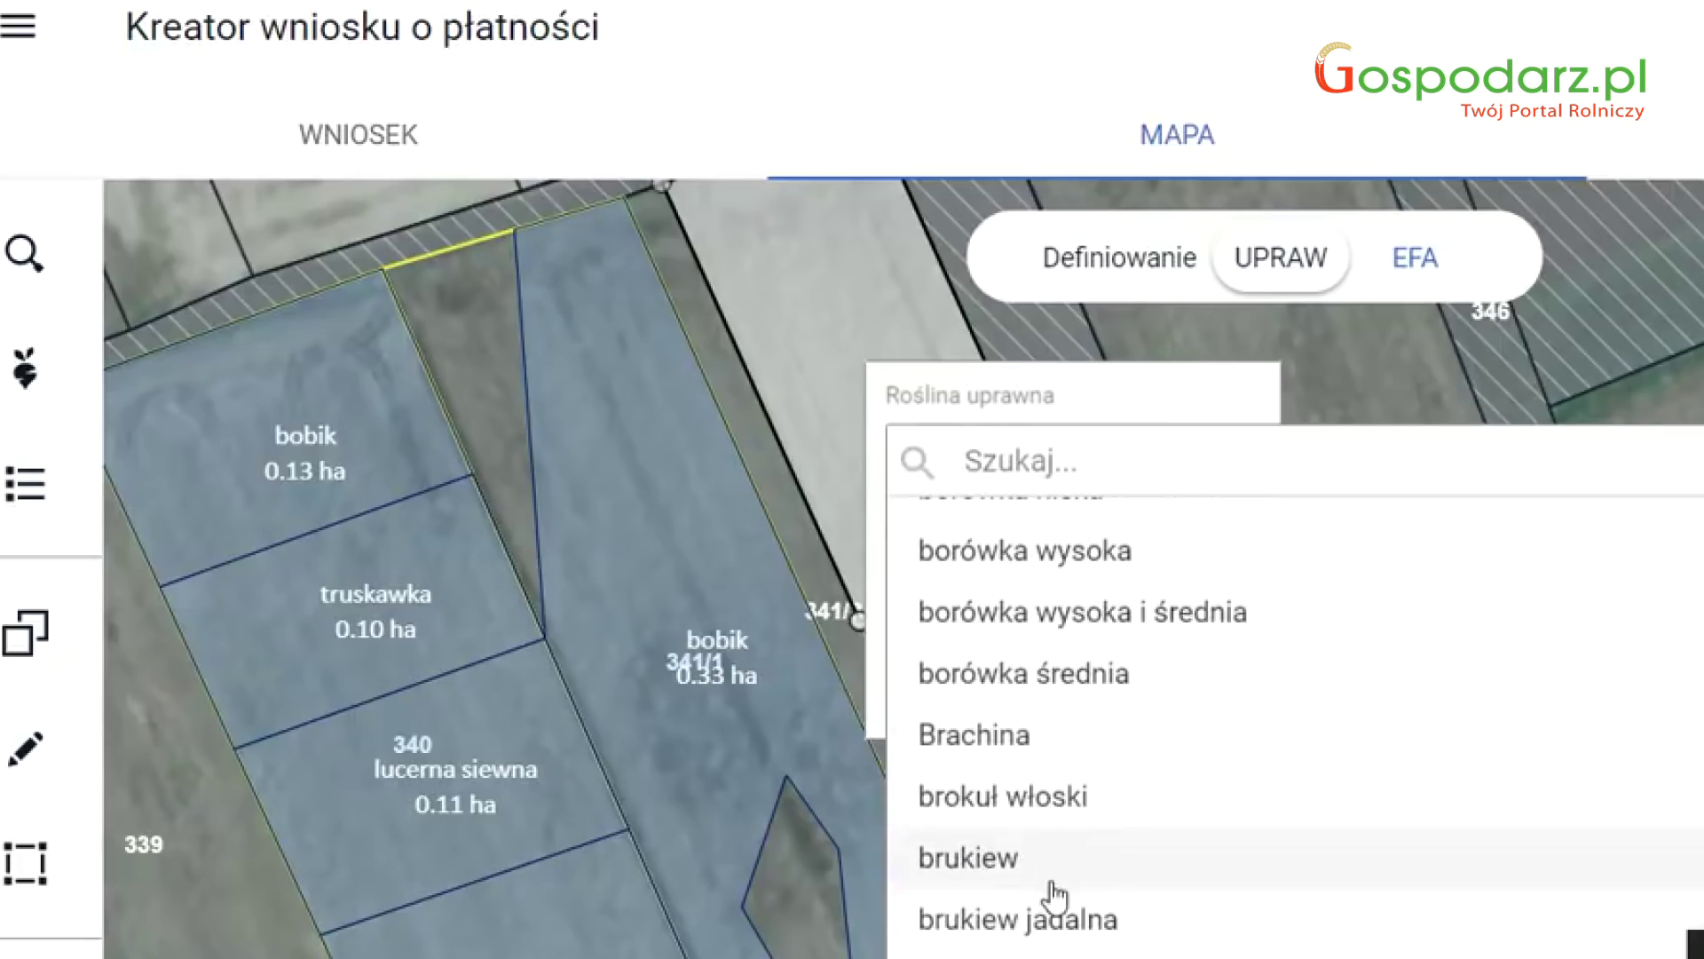
{"action": "left_click", "coordinate": [1019, 859]}
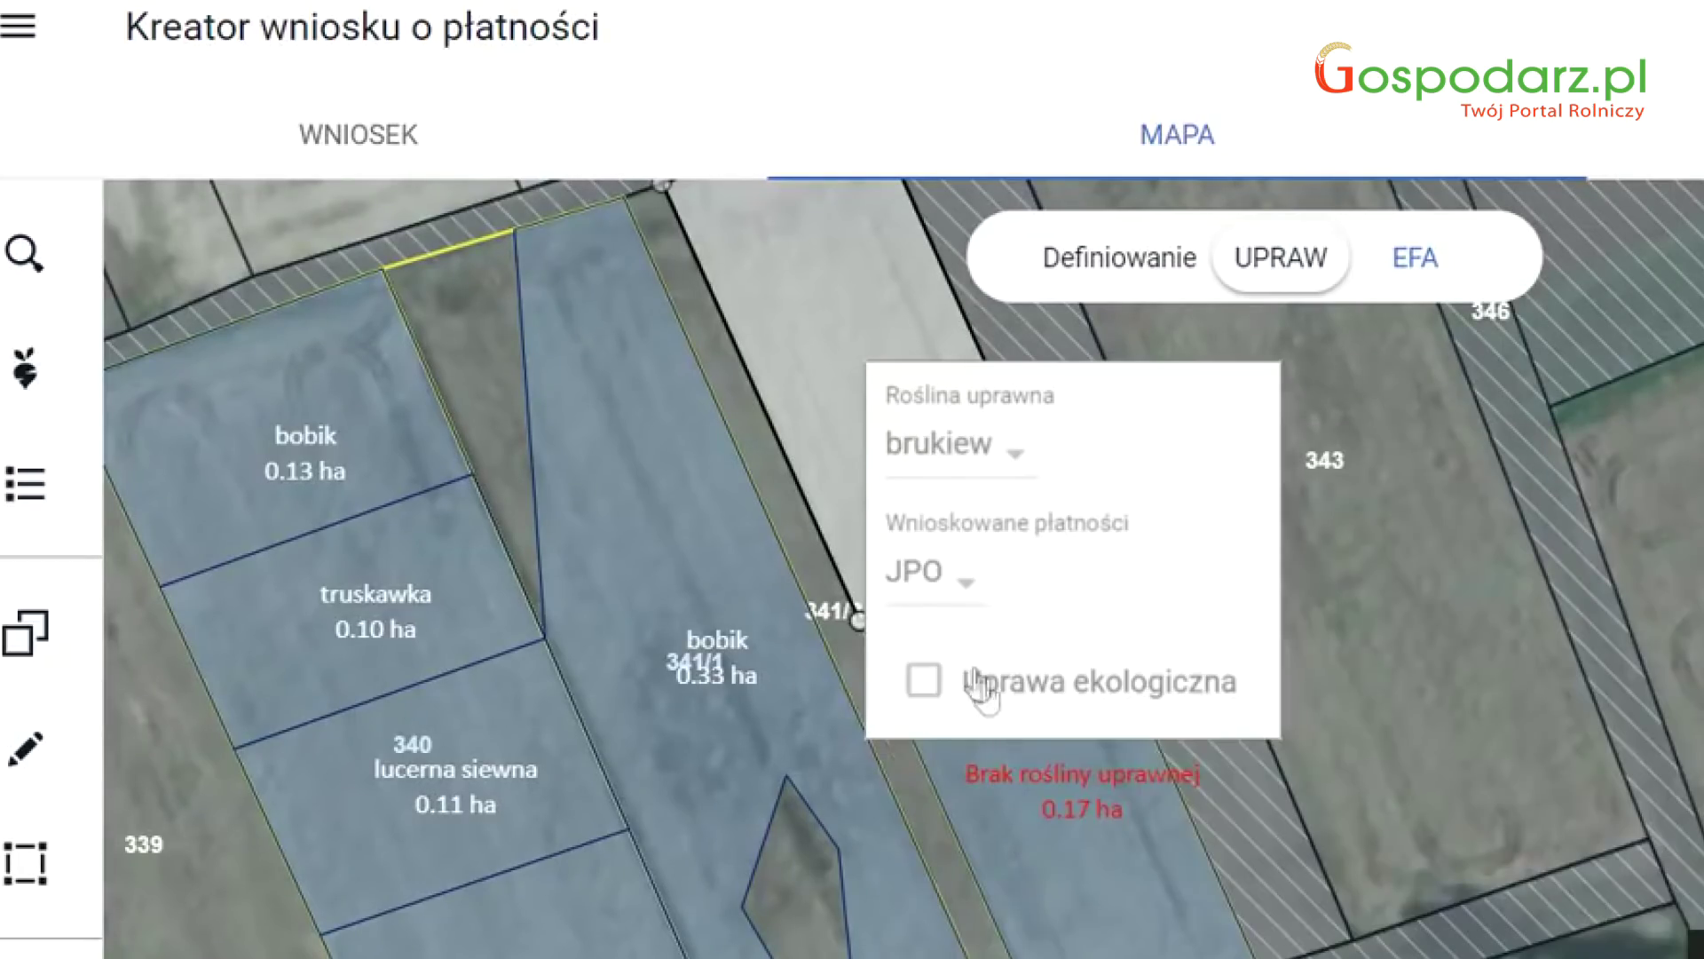
{"action": "left_click", "coordinate": [974, 584]}
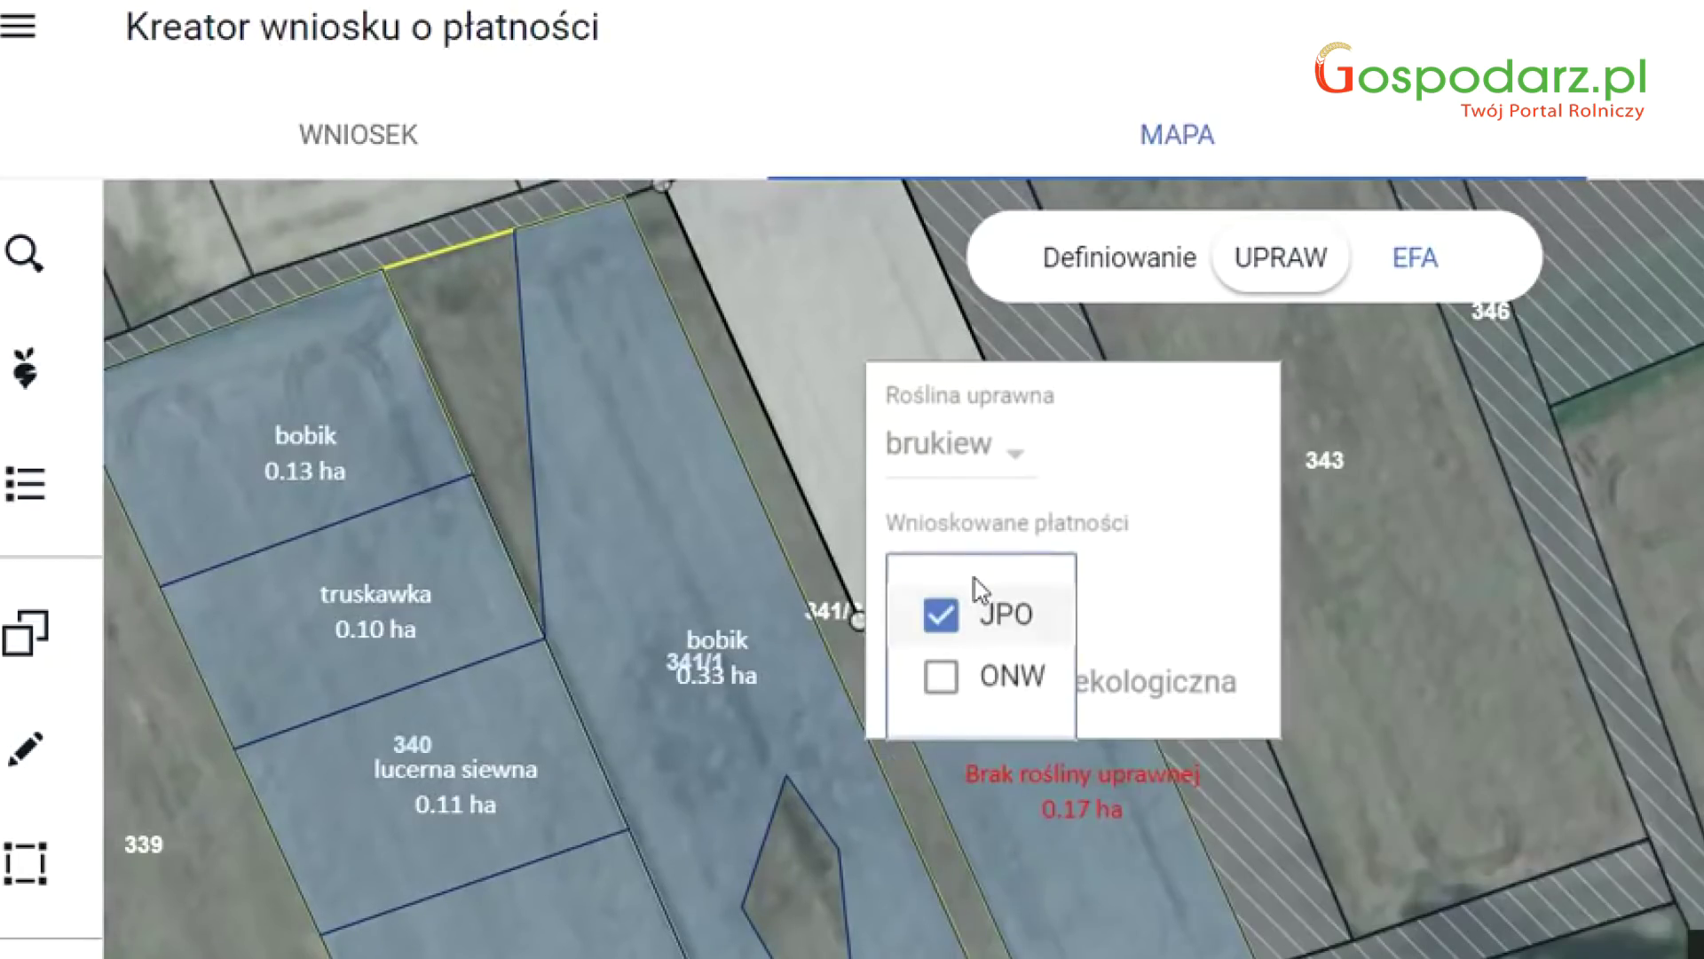
{"action": "left_click", "coordinate": [819, 398]}
Declare borówka średnia as the crop on the southern part of parcel 342/1, with the JPO payment requested.
{"action": "left_click_drag", "start_coordinate": [1044, 678], "coordinate": [1021, 685]}
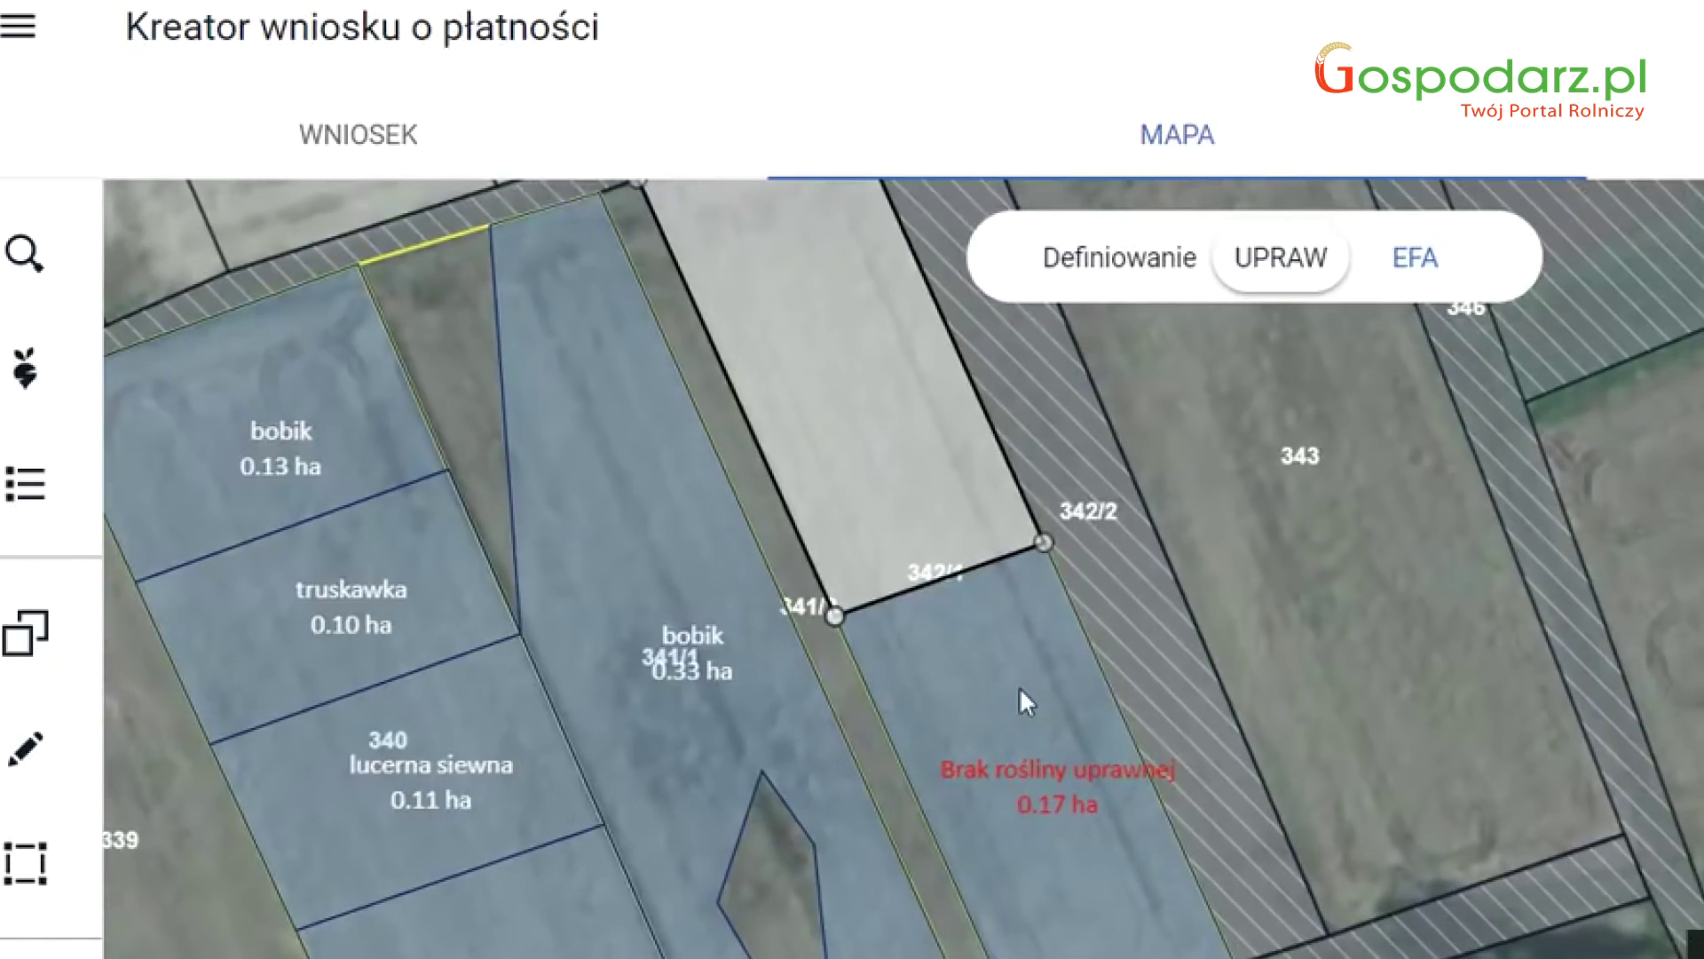
{"action": "left_click", "coordinate": [1019, 687]}
{"action": "key", "text": "Delete"}
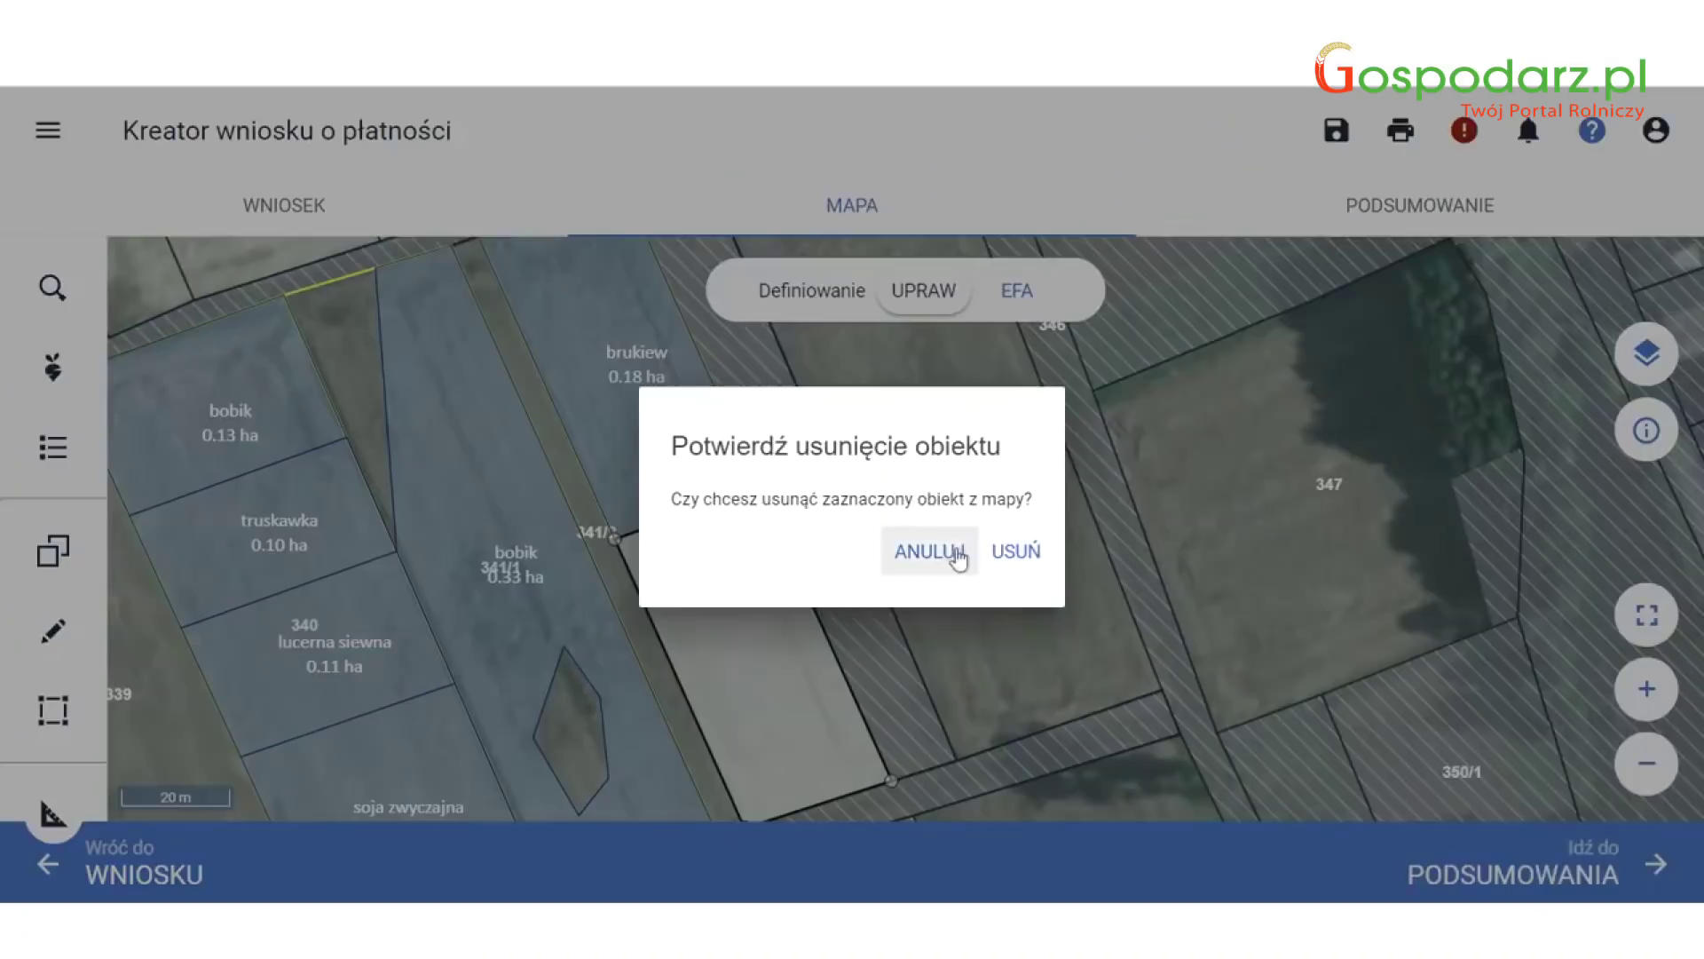
{"action": "left_click", "coordinate": [1288, 633]}
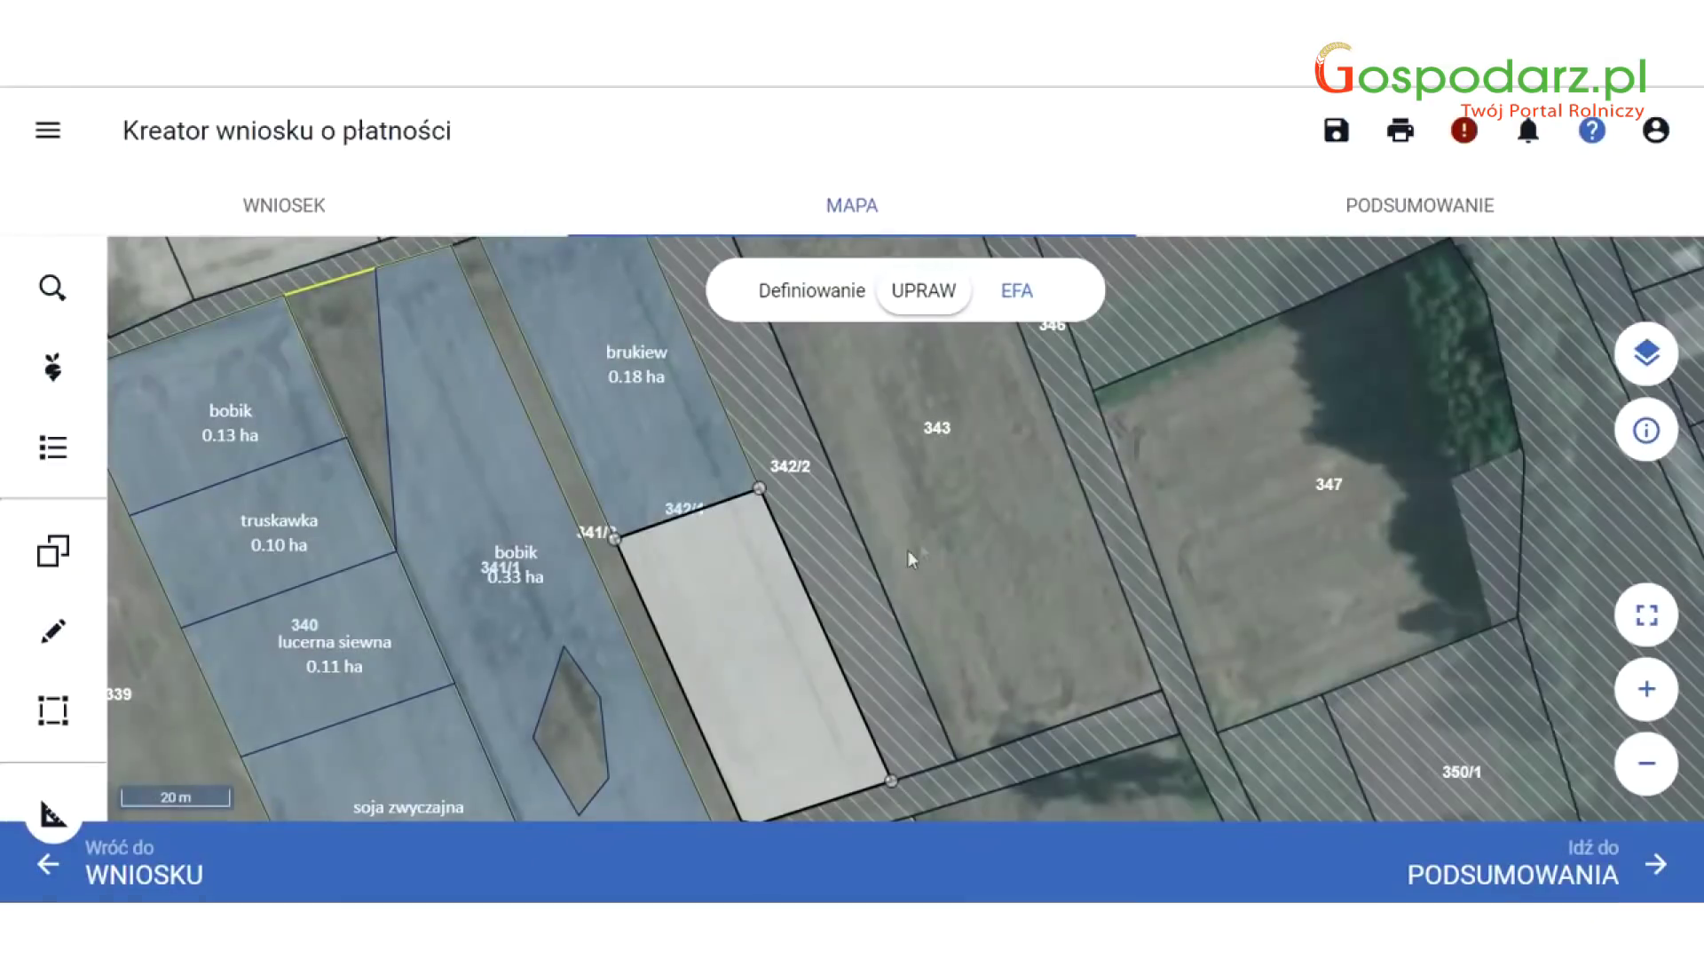
{"action": "left_click", "coordinate": [744, 607]}
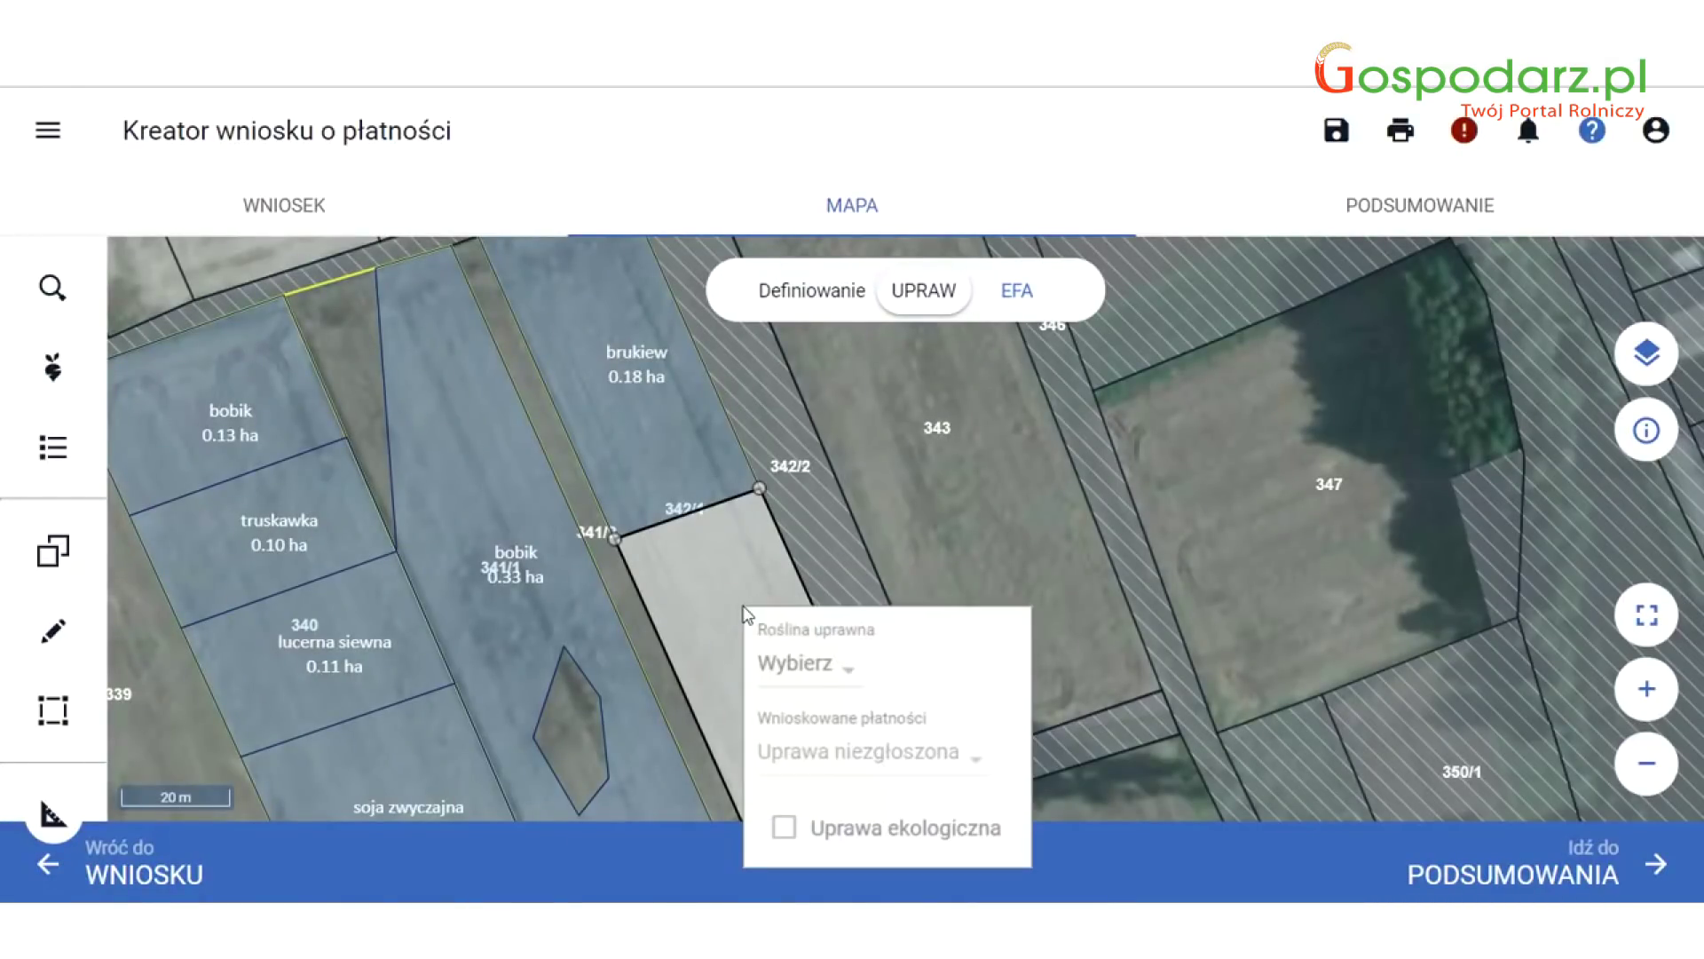
{"action": "left_click", "coordinate": [852, 677]}
{"action": "scroll", "coordinate": [812, 550], "scroll_direction": "down", "scroll_amount": 10}
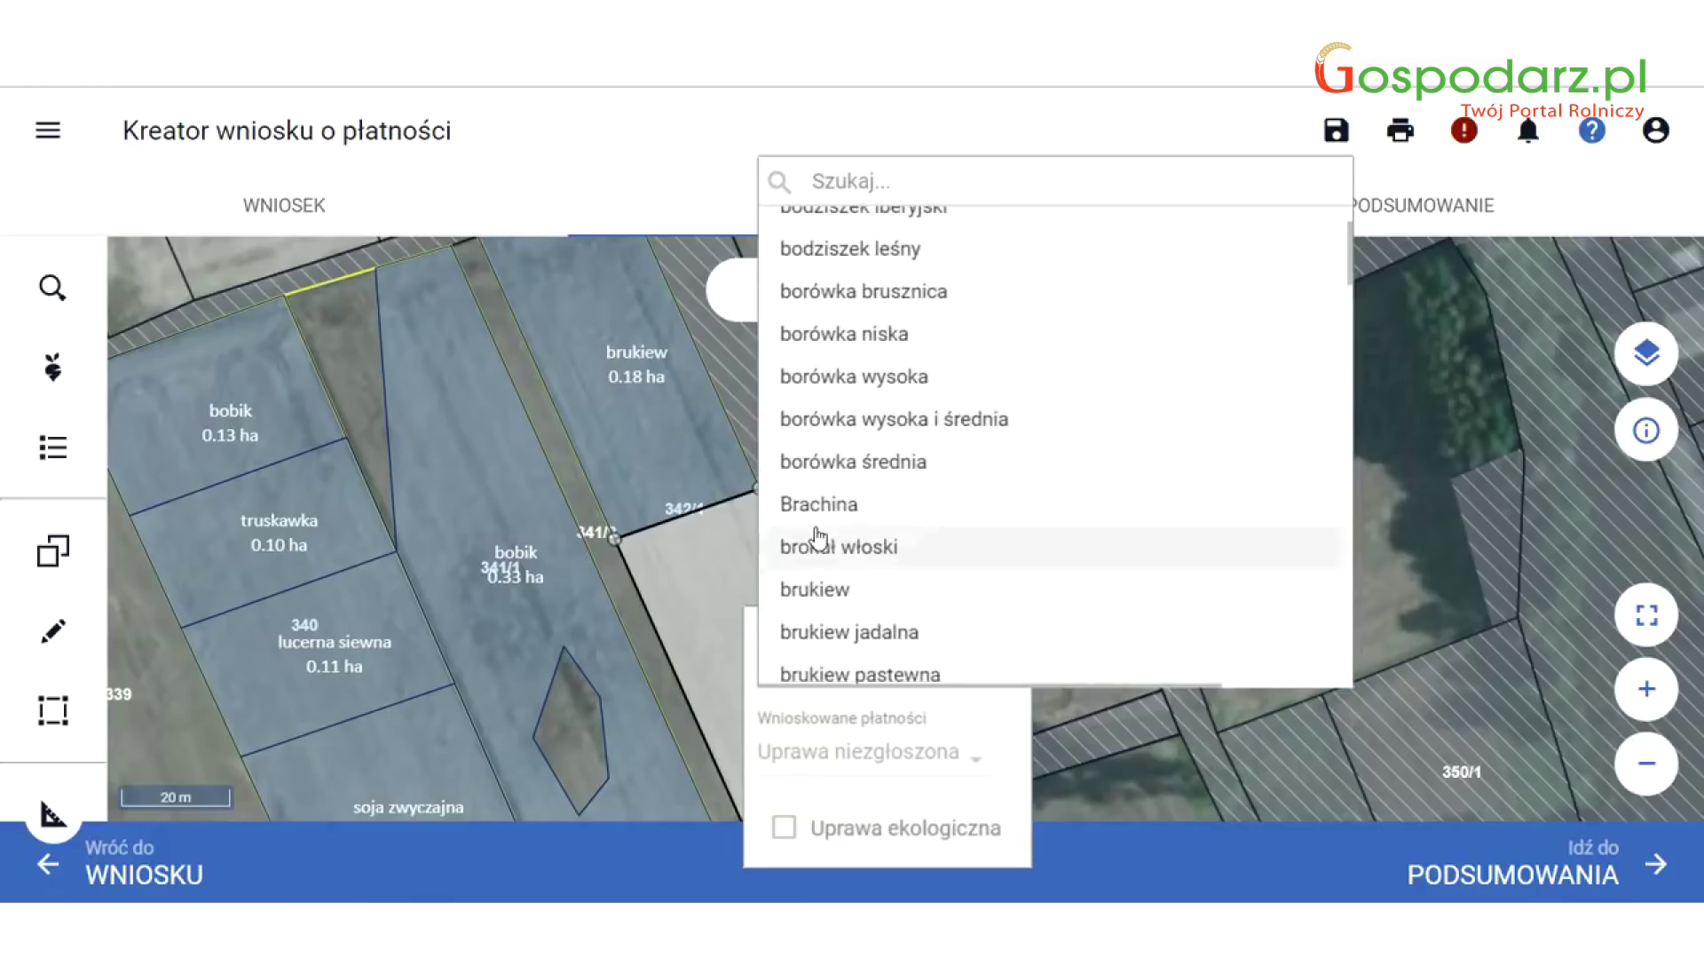
{"action": "scroll", "coordinate": [816, 534], "scroll_direction": "down", "scroll_amount": 6}
{"action": "scroll", "coordinate": [826, 390], "scroll_direction": "up", "scroll_amount": 3}
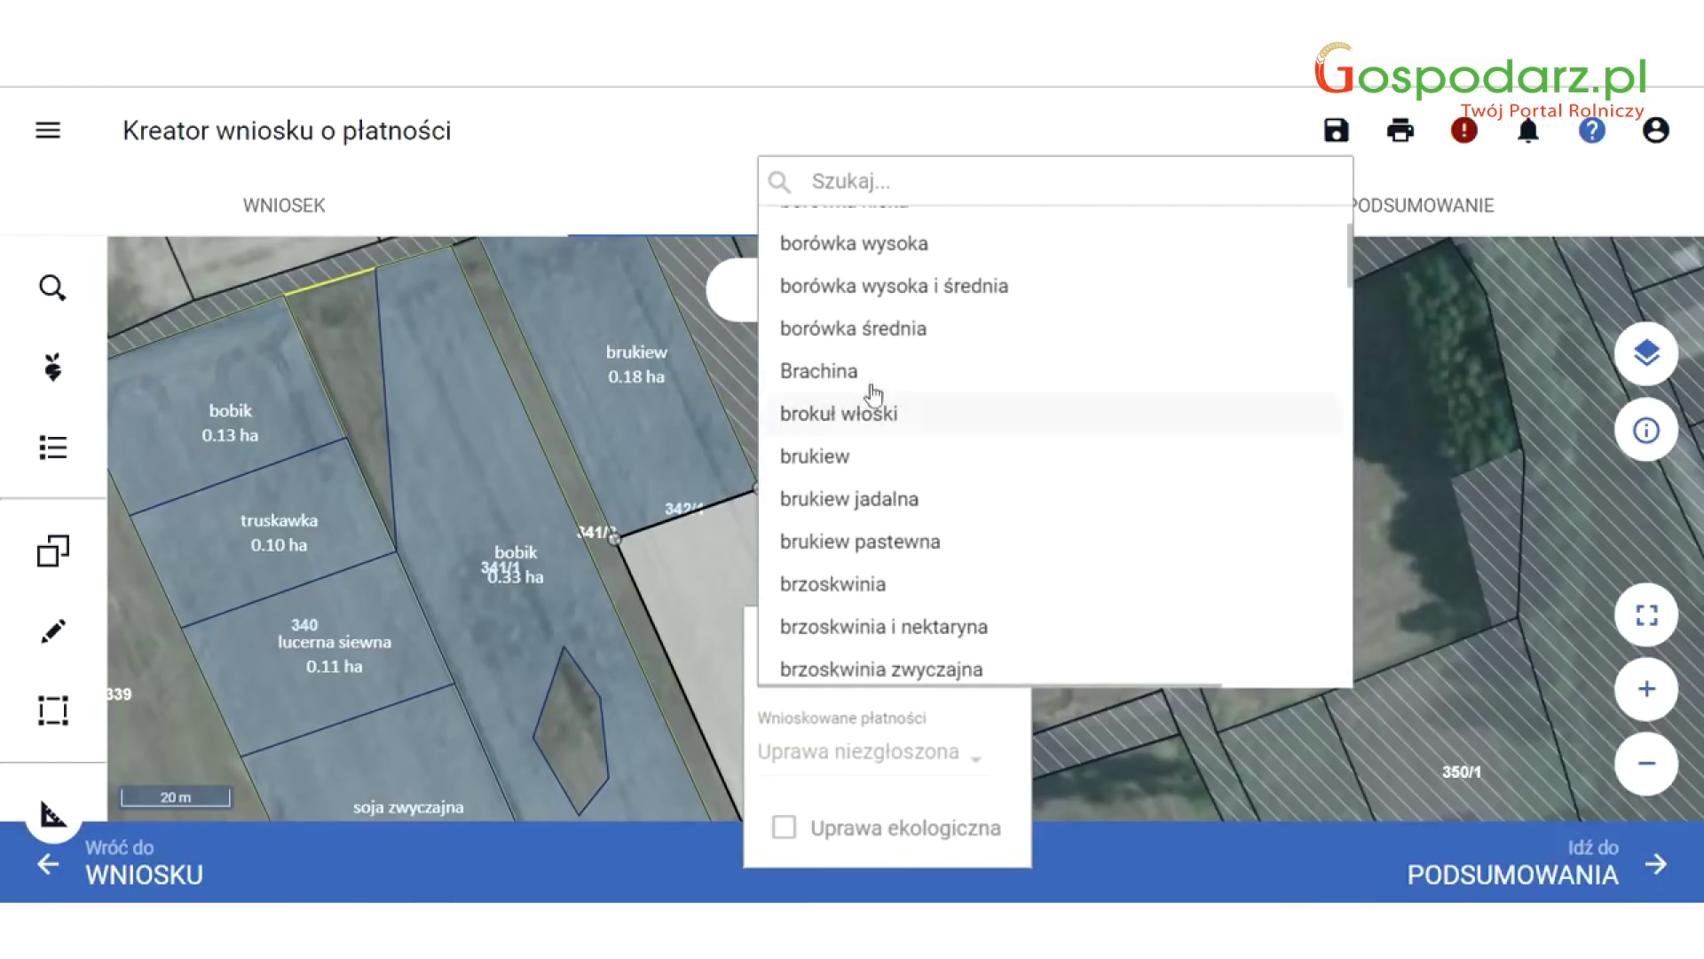
{"action": "left_click", "coordinate": [888, 330]}
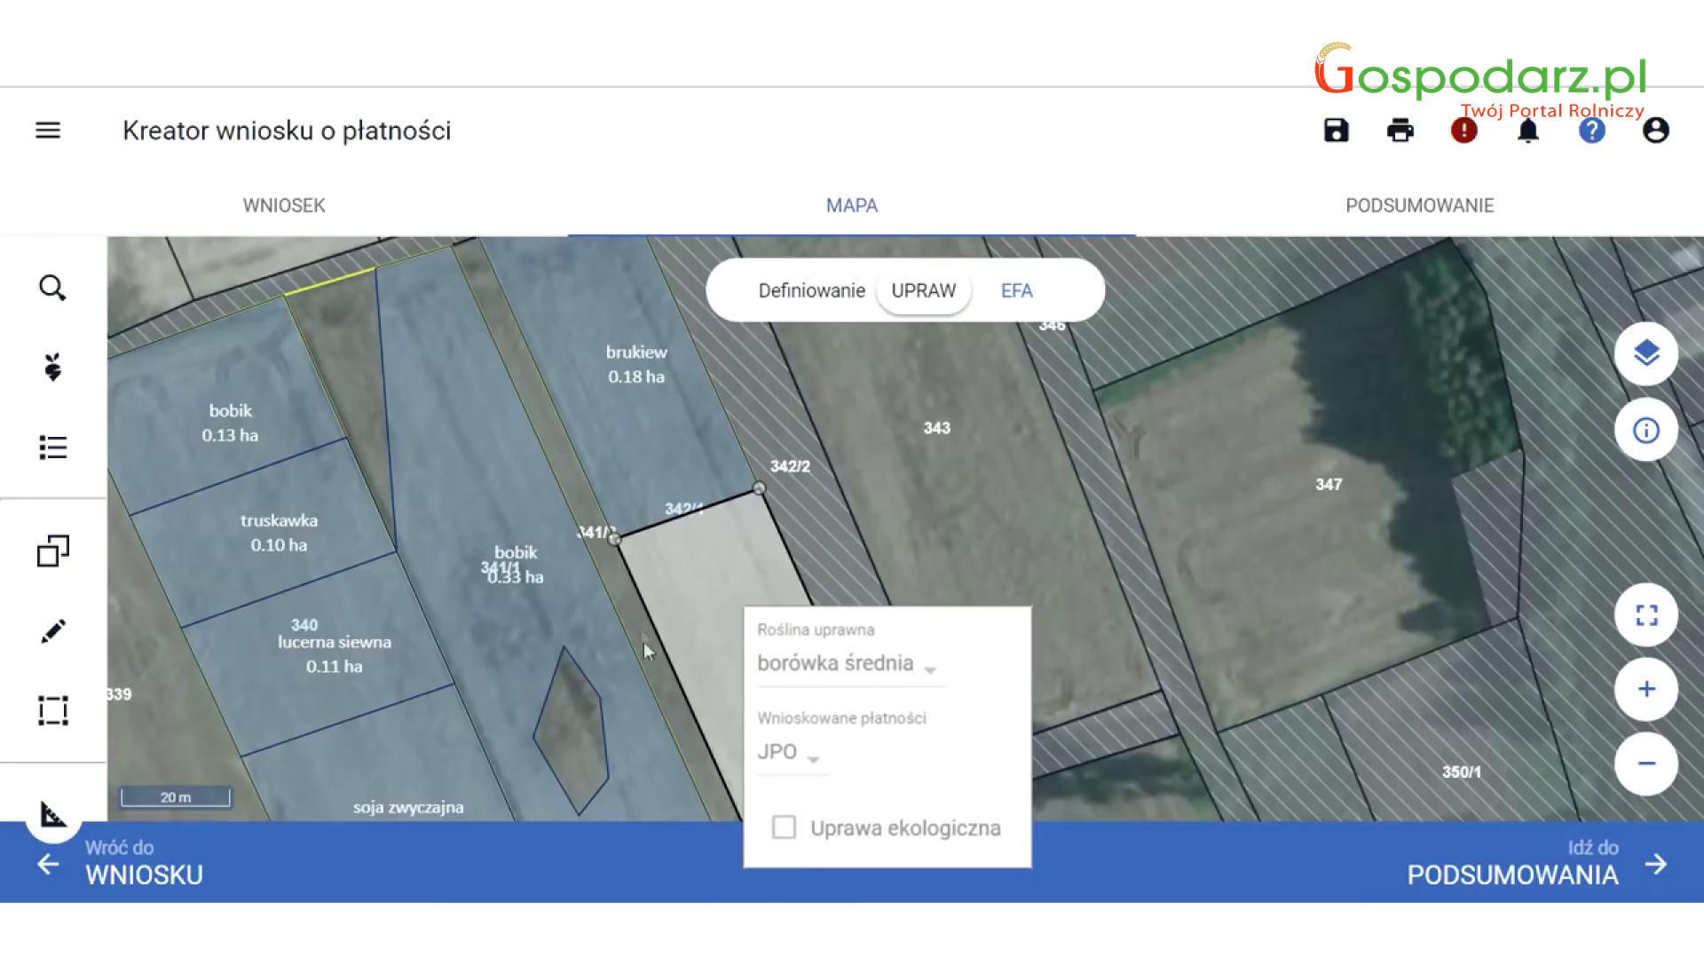
{"action": "left_click", "coordinate": [593, 504]}
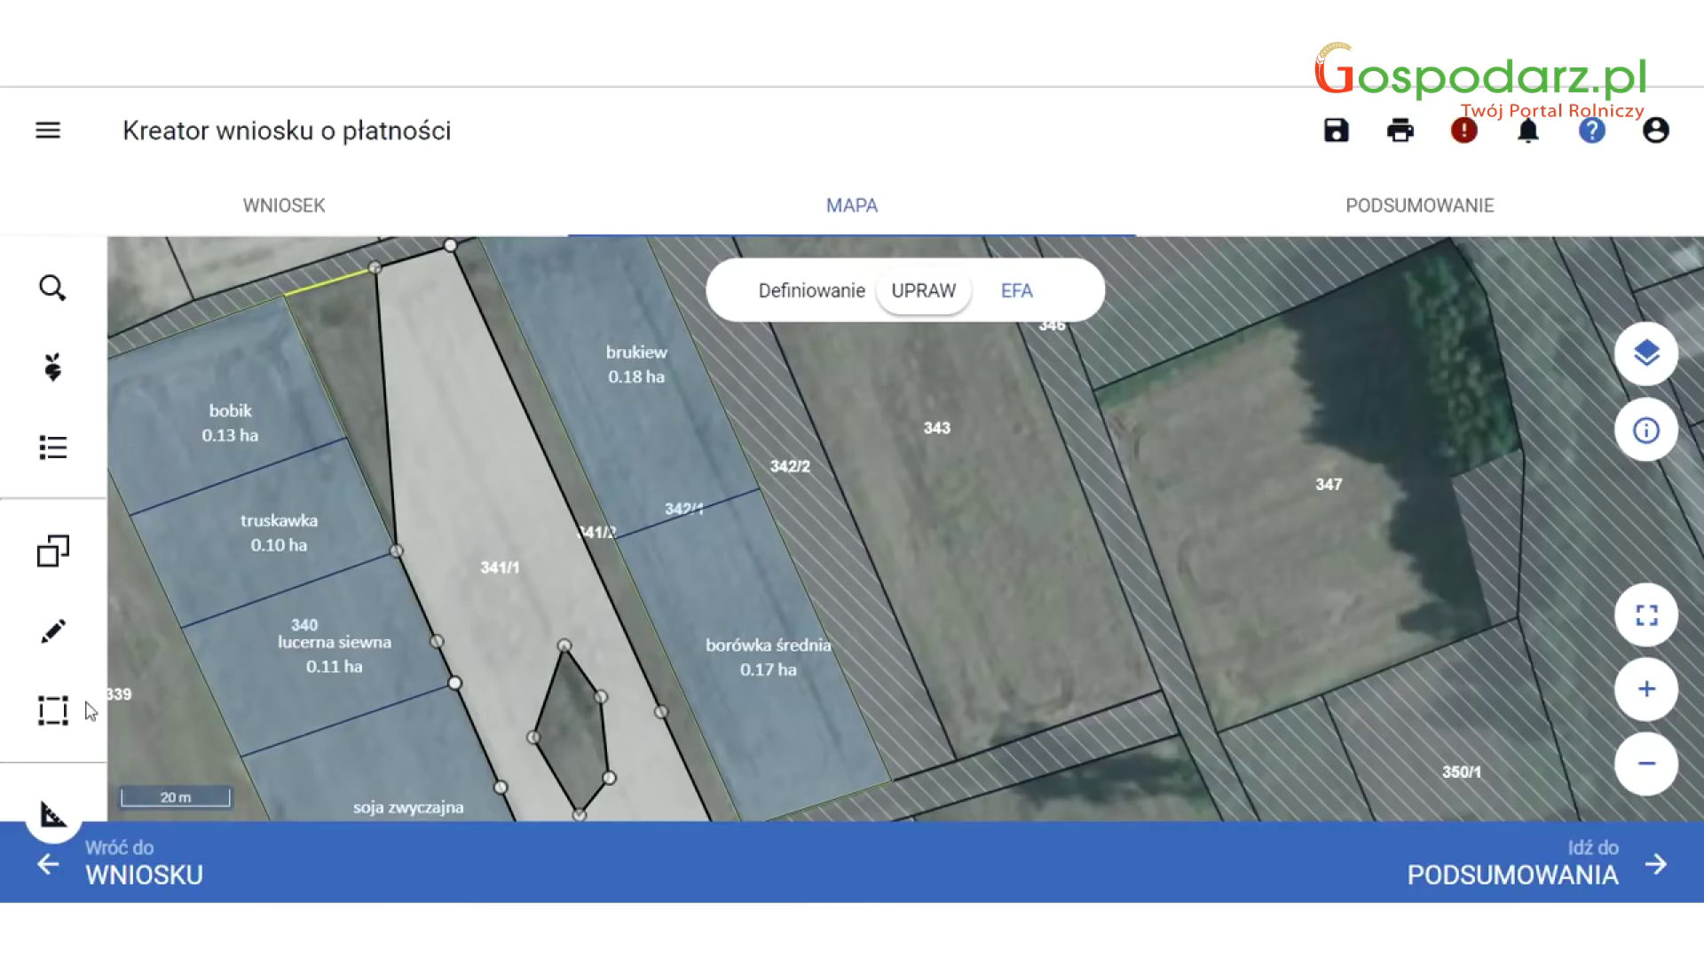
Use Scal to merge the brukiew and borówka średnia areas on parcel 342/1 into one crop area.
{"action": "left_click", "coordinate": [56, 730]}
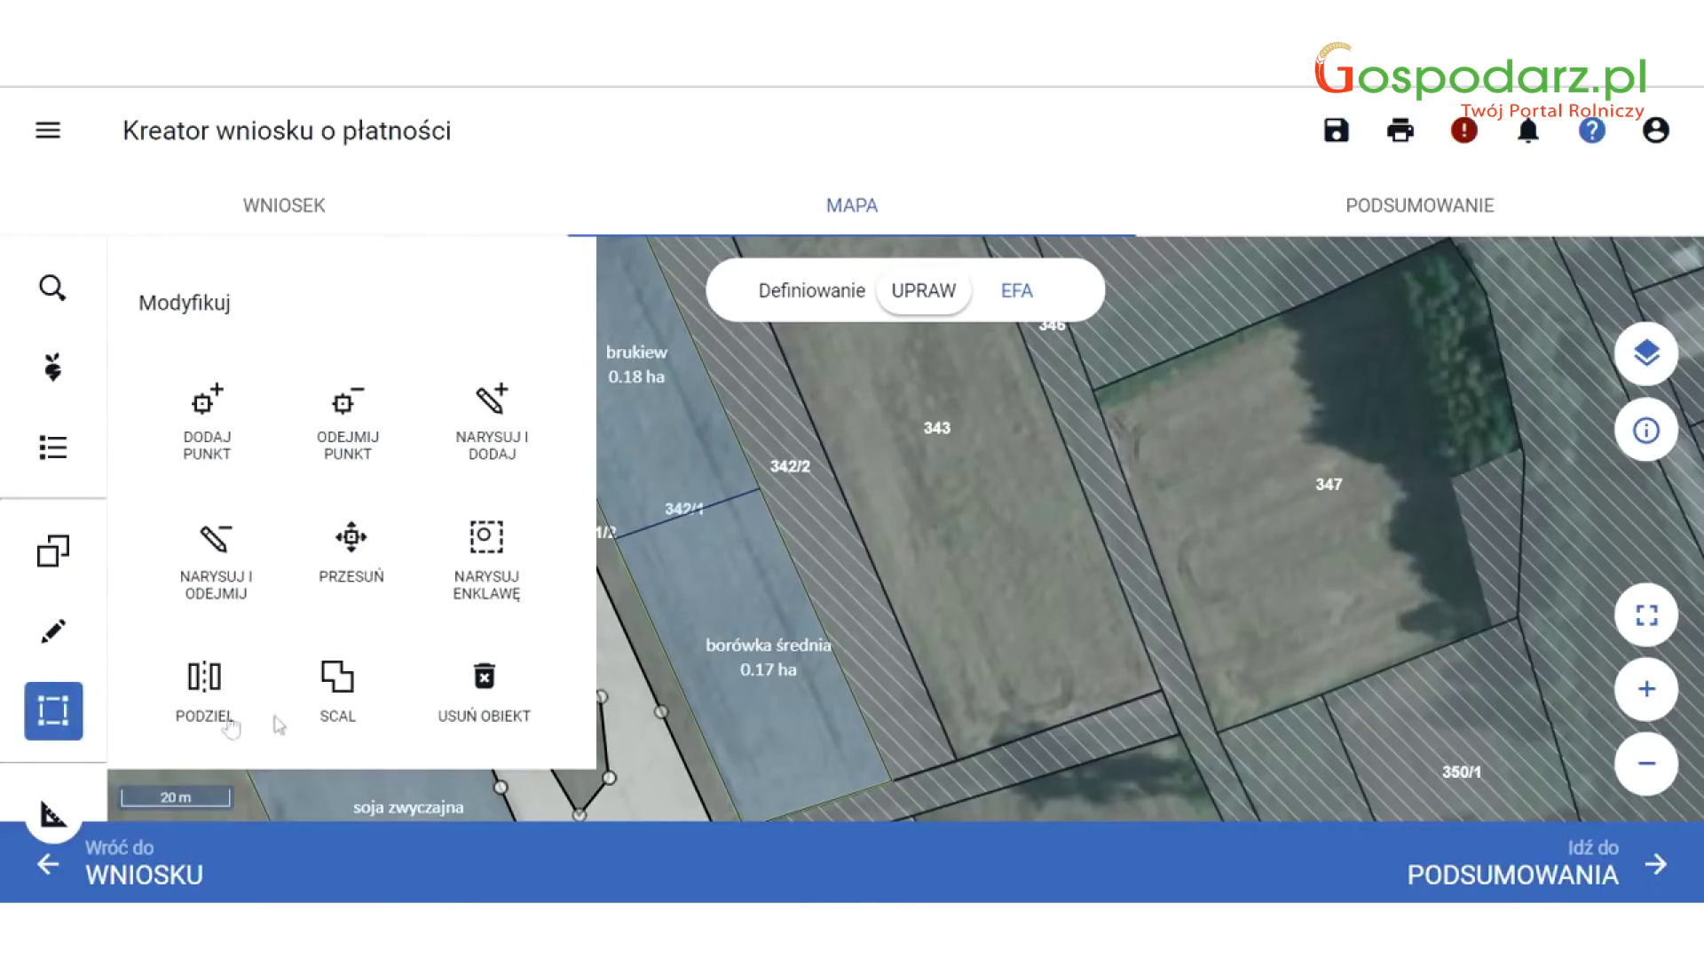
{"action": "left_click", "coordinate": [338, 694]}
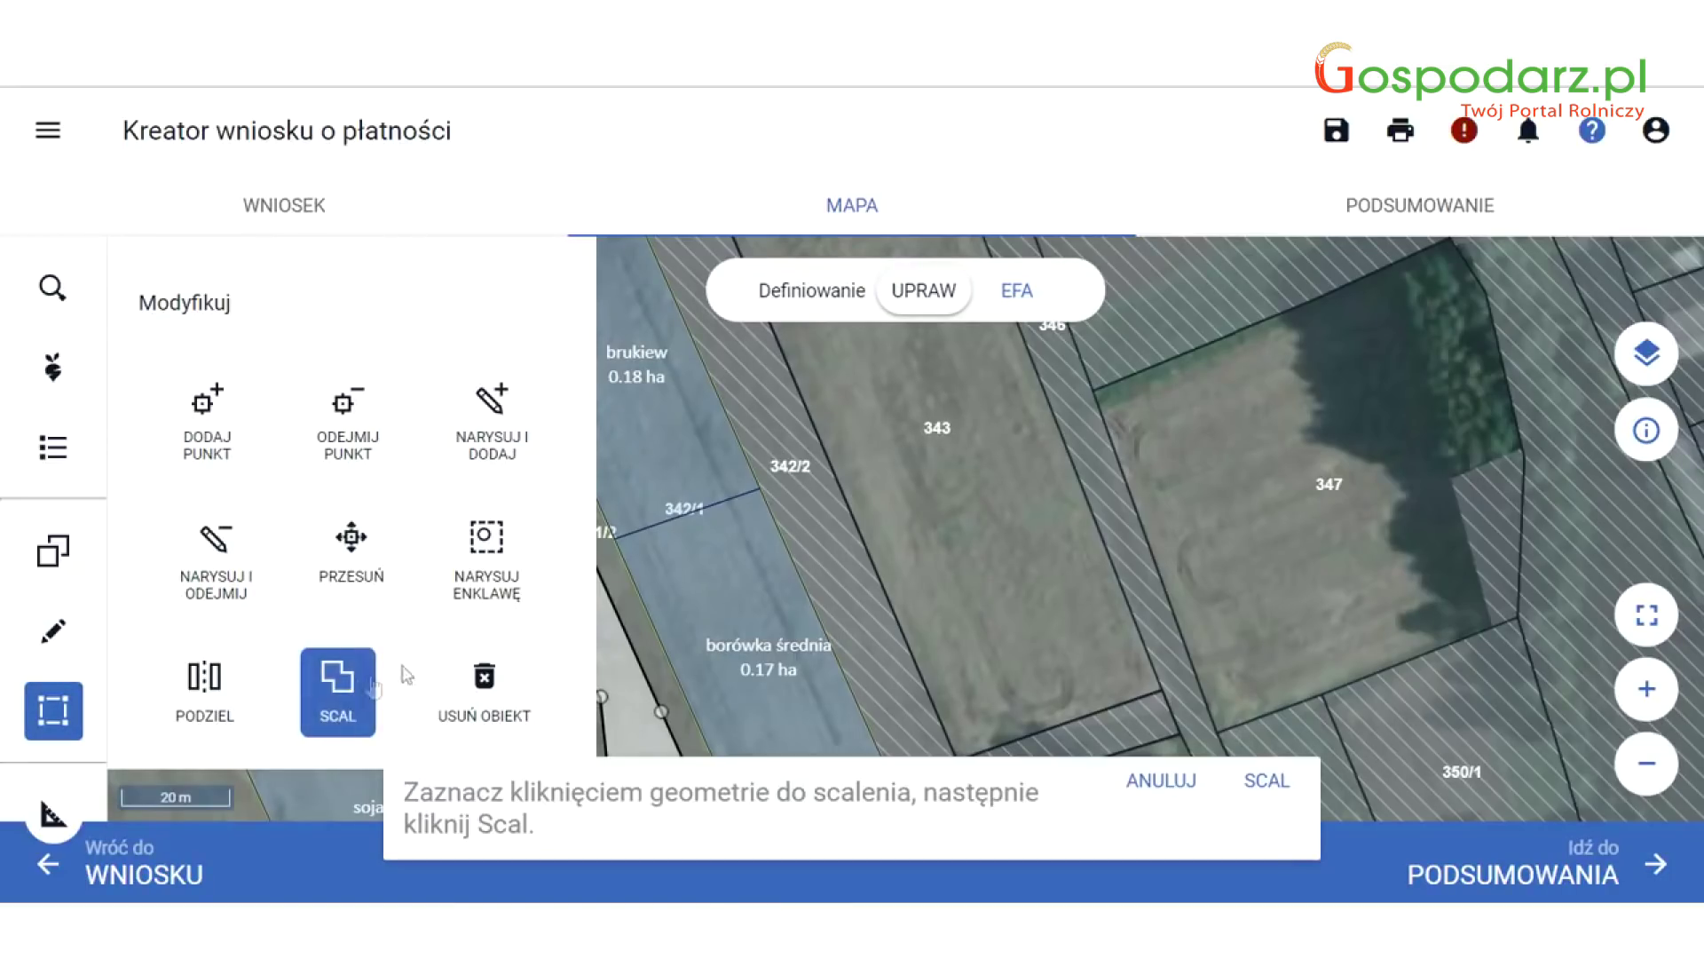
{"action": "left_click", "coordinate": [648, 439]}
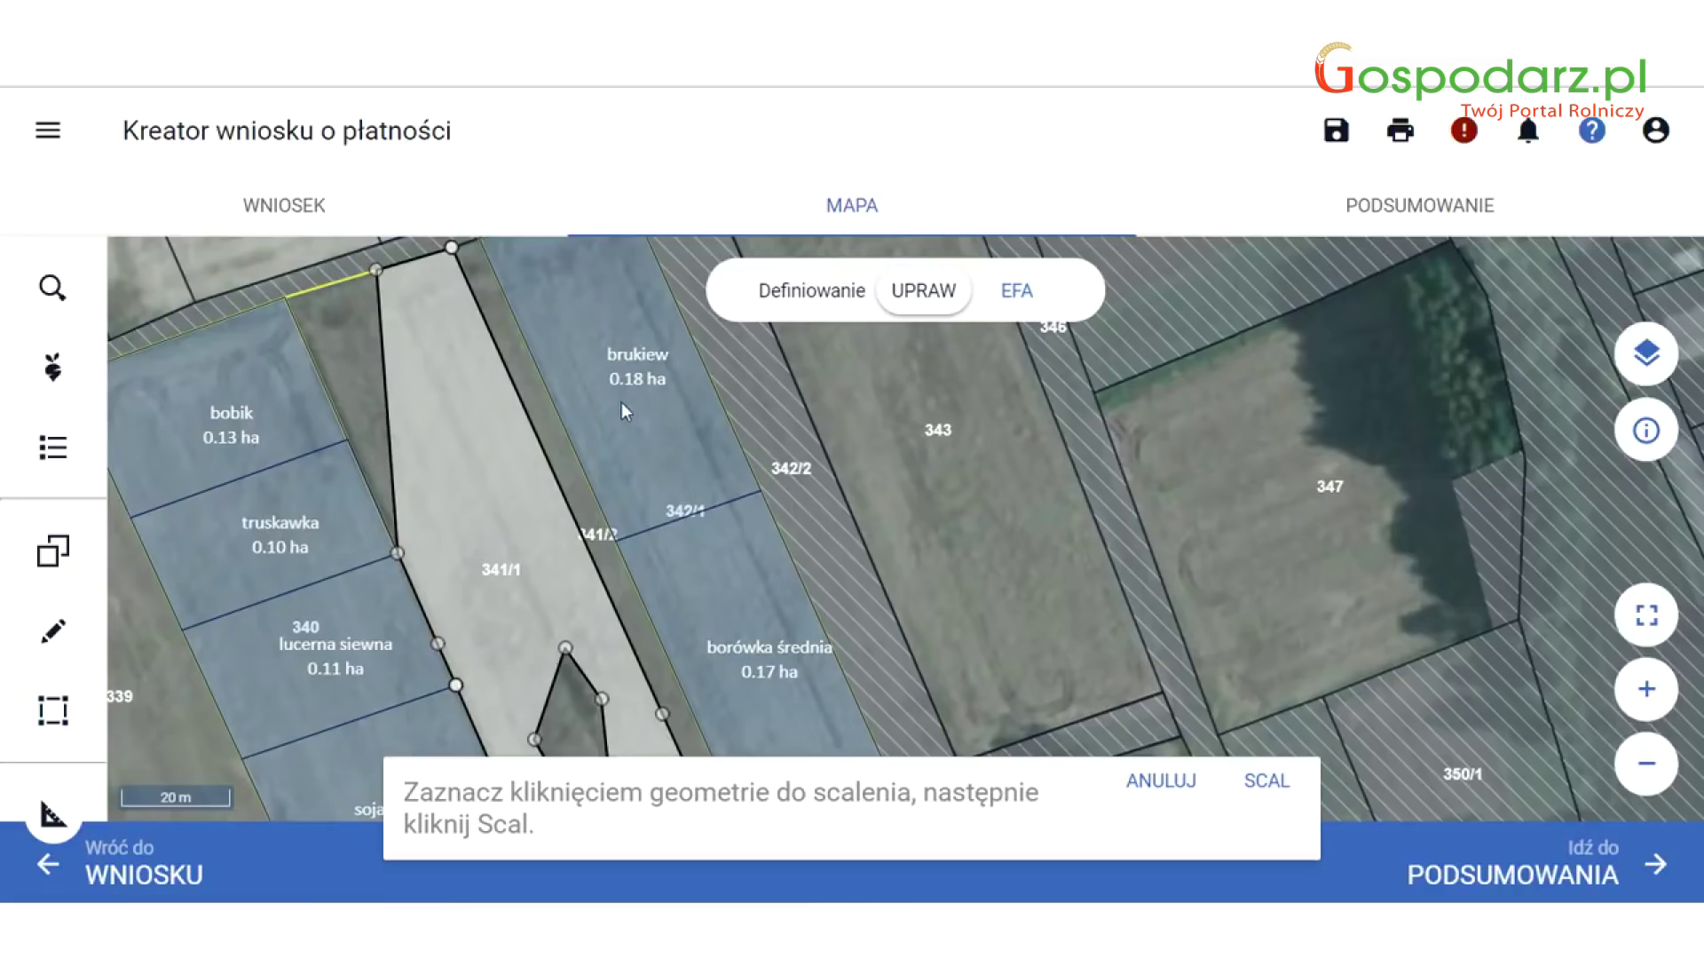
{"action": "scroll", "coordinate": [625, 403], "scroll_direction": "down", "scroll_amount": 1}
{"action": "scroll", "coordinate": [616, 397], "scroll_direction": "up", "scroll_amount": 1}
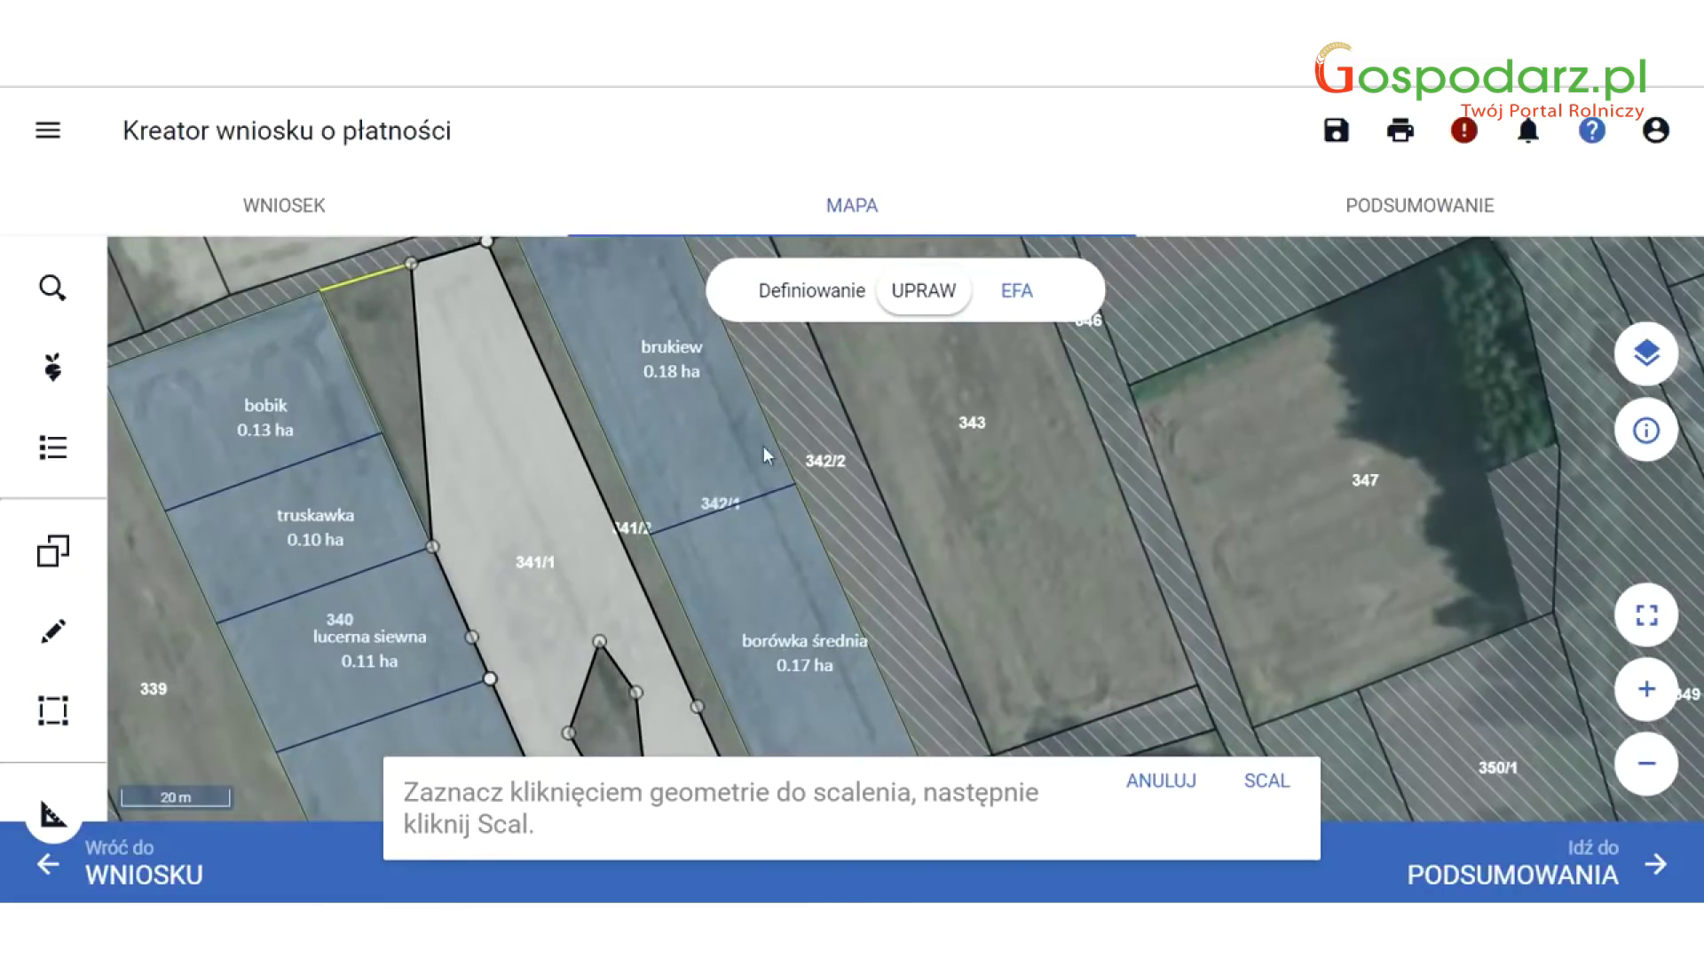
{"action": "left_click", "coordinate": [694, 438]}
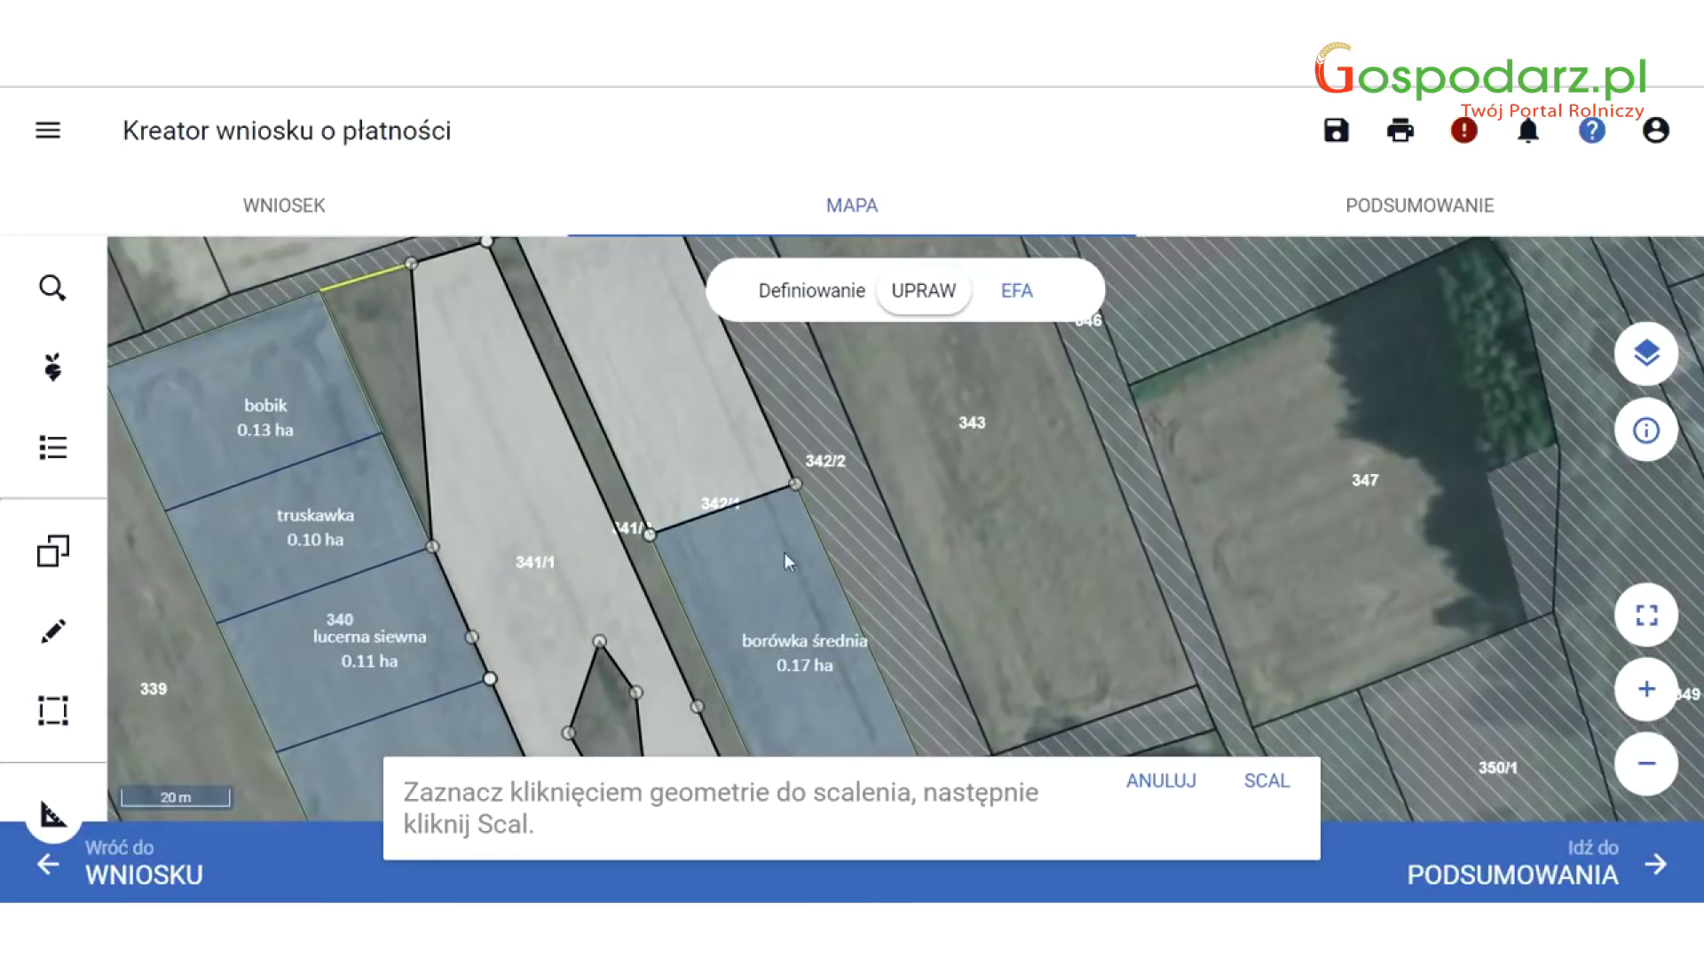
{"action": "left_click", "coordinate": [685, 490]}
{"action": "left_click", "coordinate": [1242, 773]}
{"action": "left_click", "coordinate": [918, 573]}
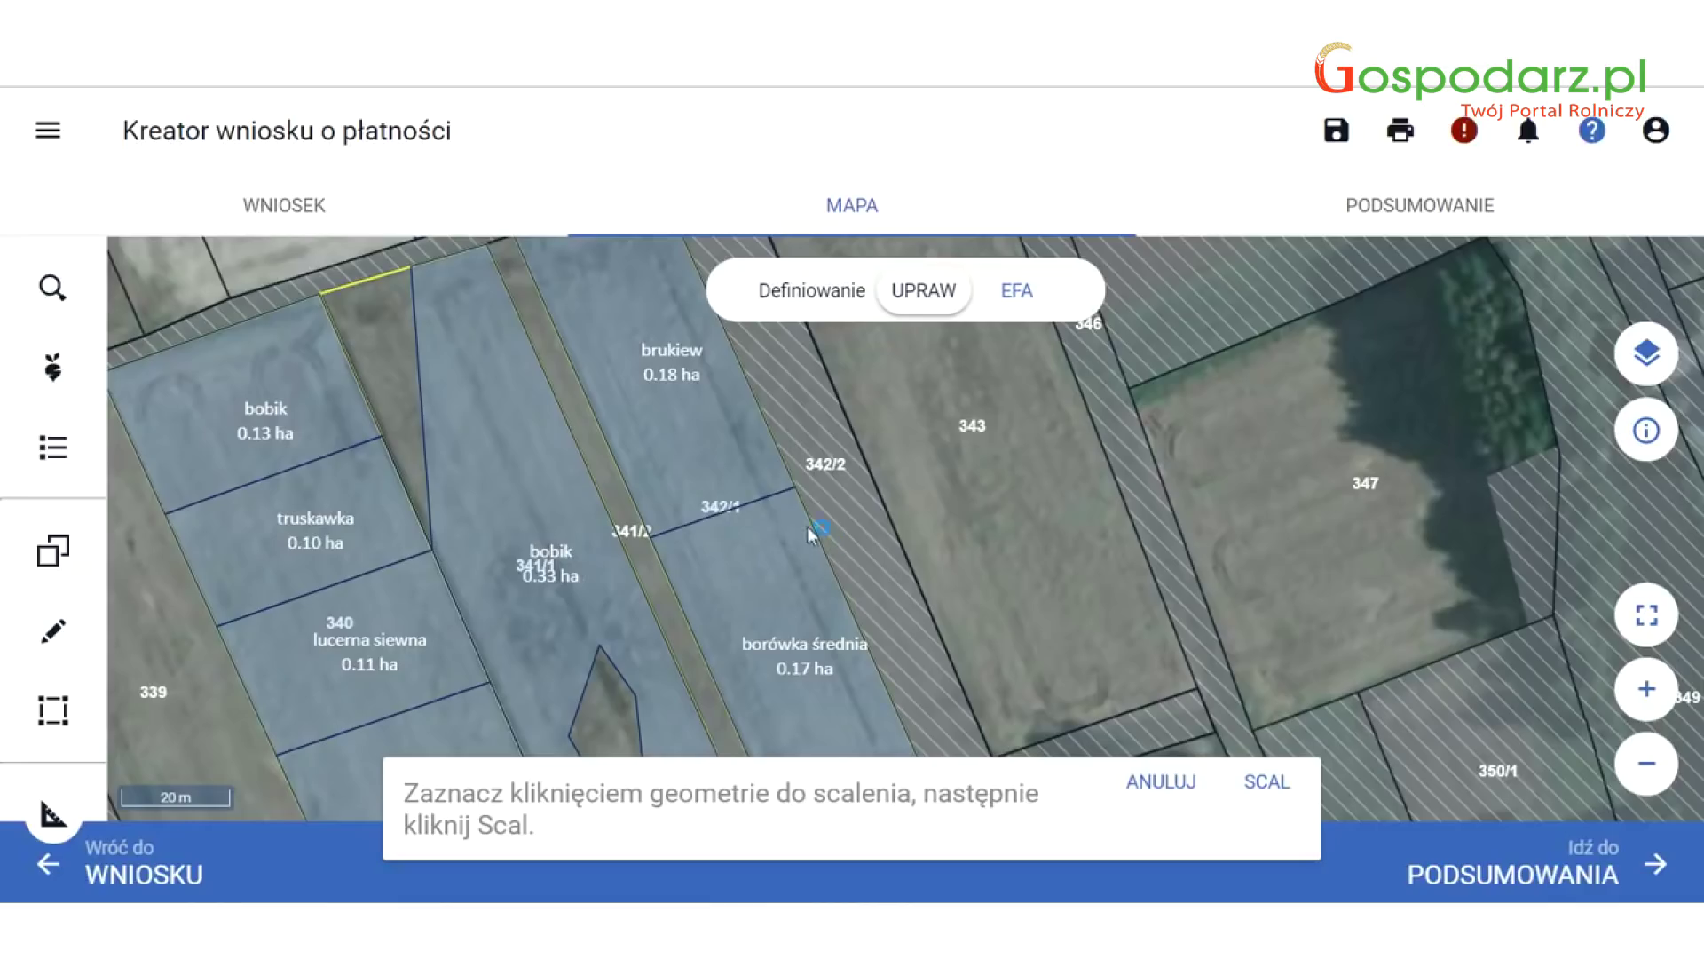
{"action": "left_click", "coordinate": [669, 382]}
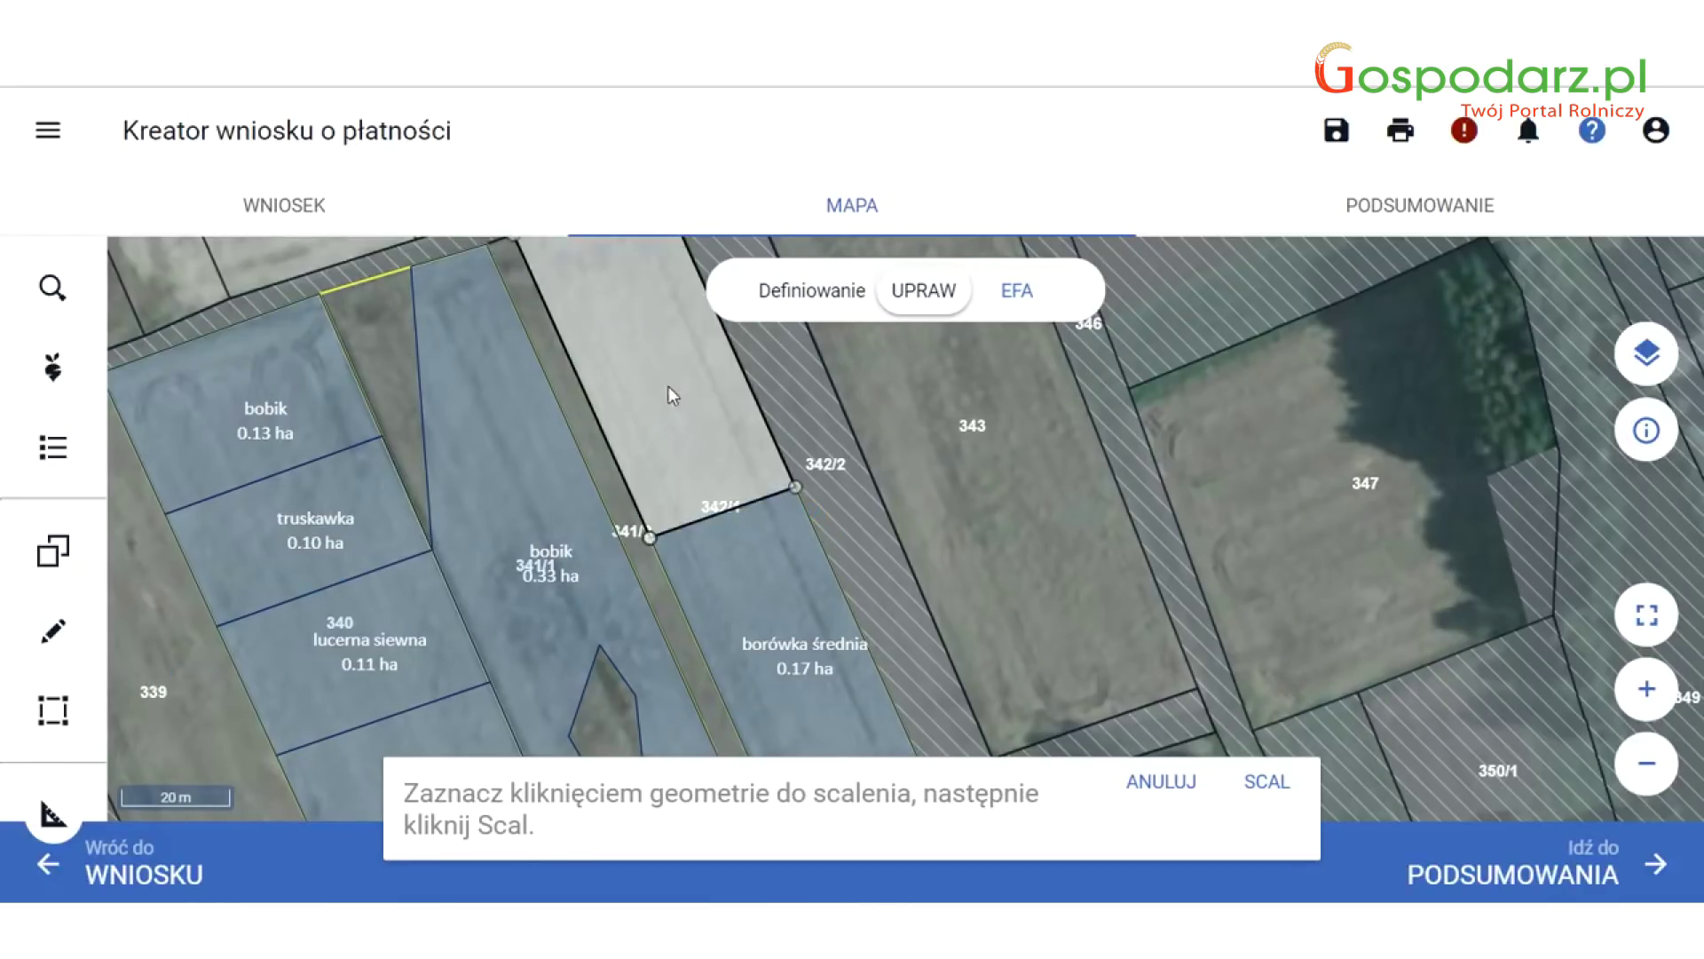
{"action": "left_click", "coordinate": [771, 581]}
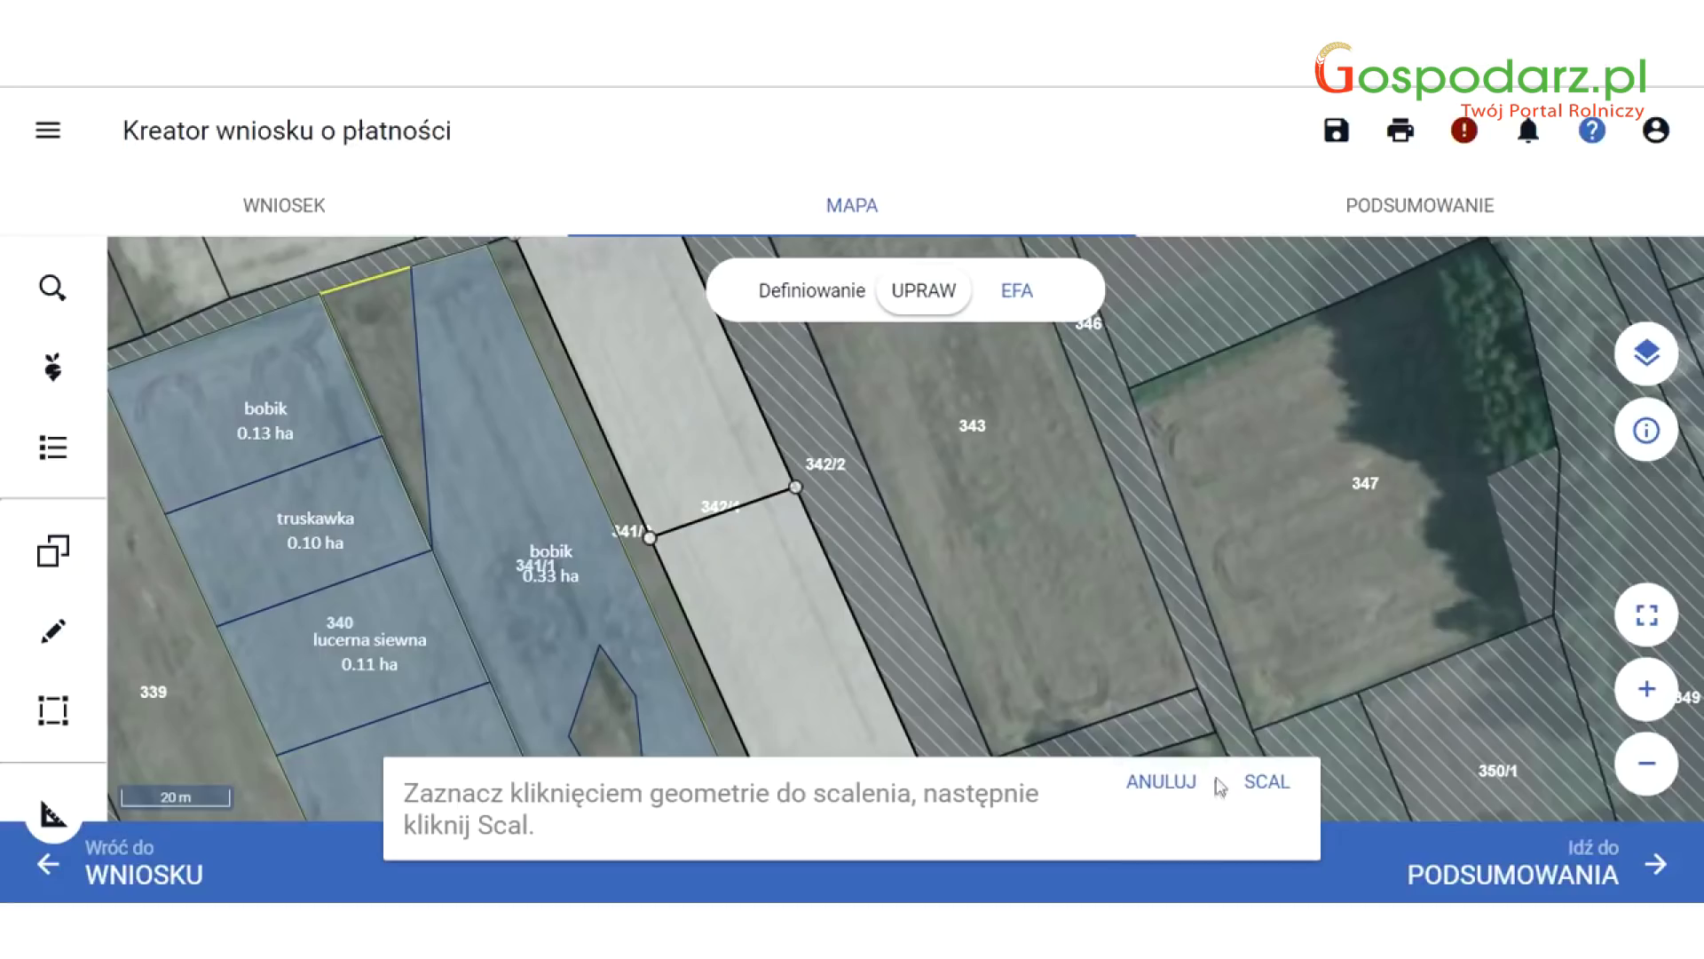
{"action": "left_click", "coordinate": [1260, 783]}
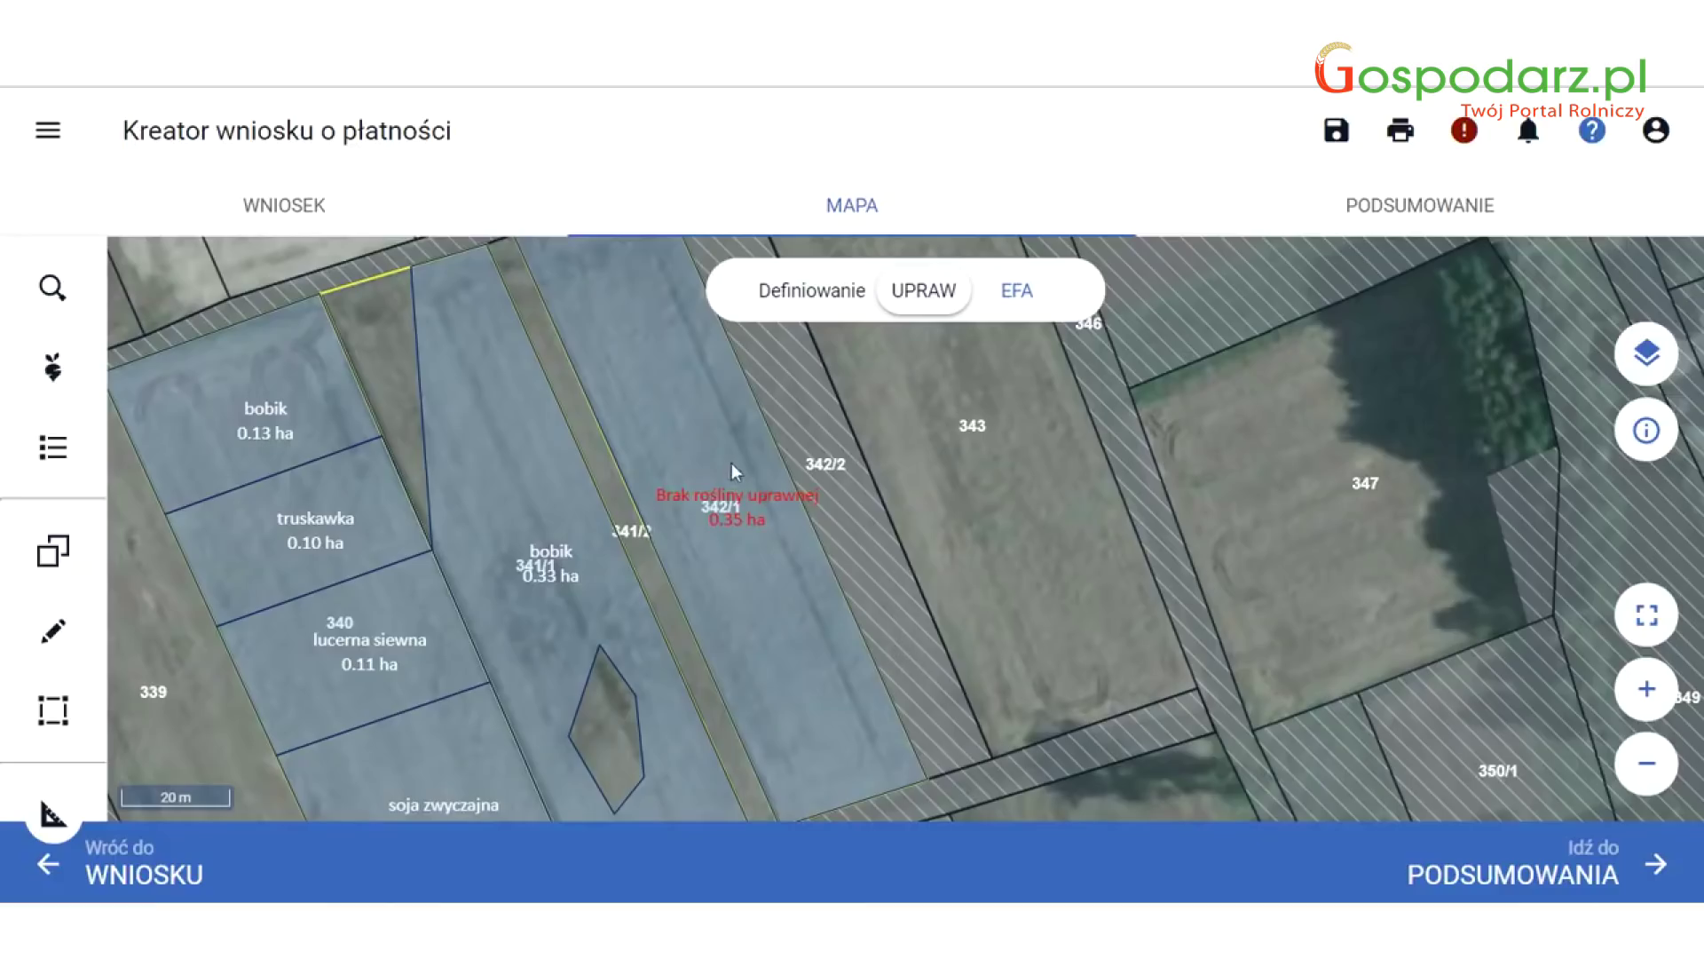
Declare bobik as the crop on the merged parcel 342/1 area, with the JPO payment requested.
{"action": "left_click", "coordinate": [748, 518]}
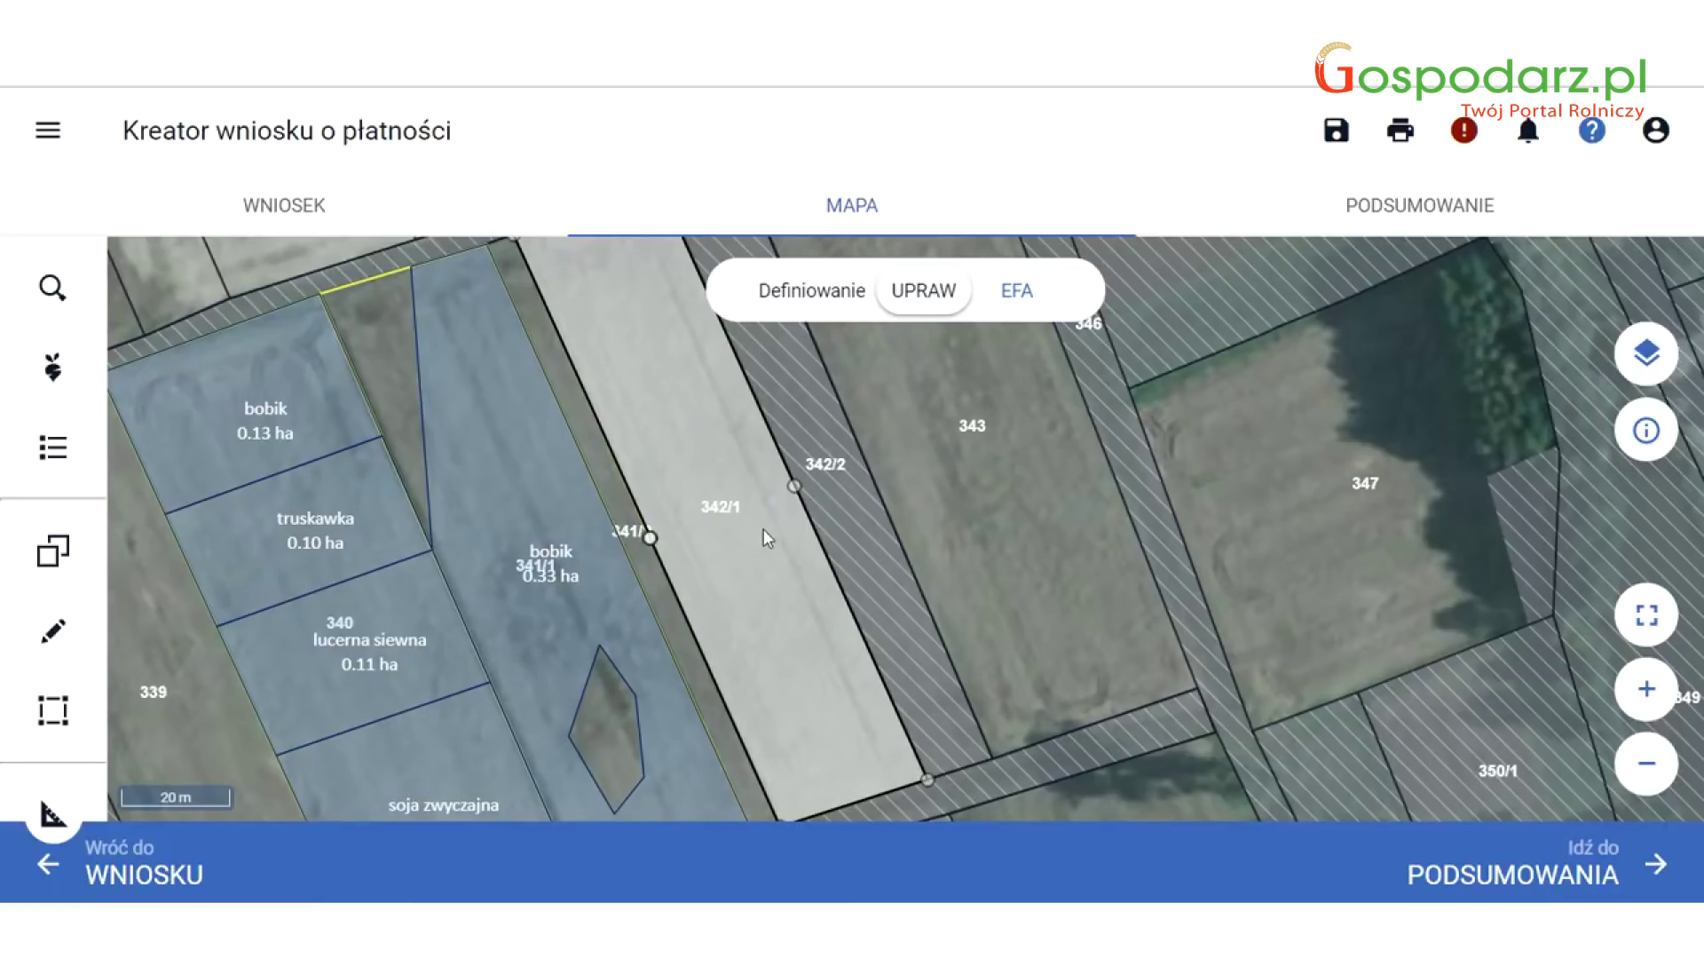
{"action": "left_click", "coordinate": [744, 525]}
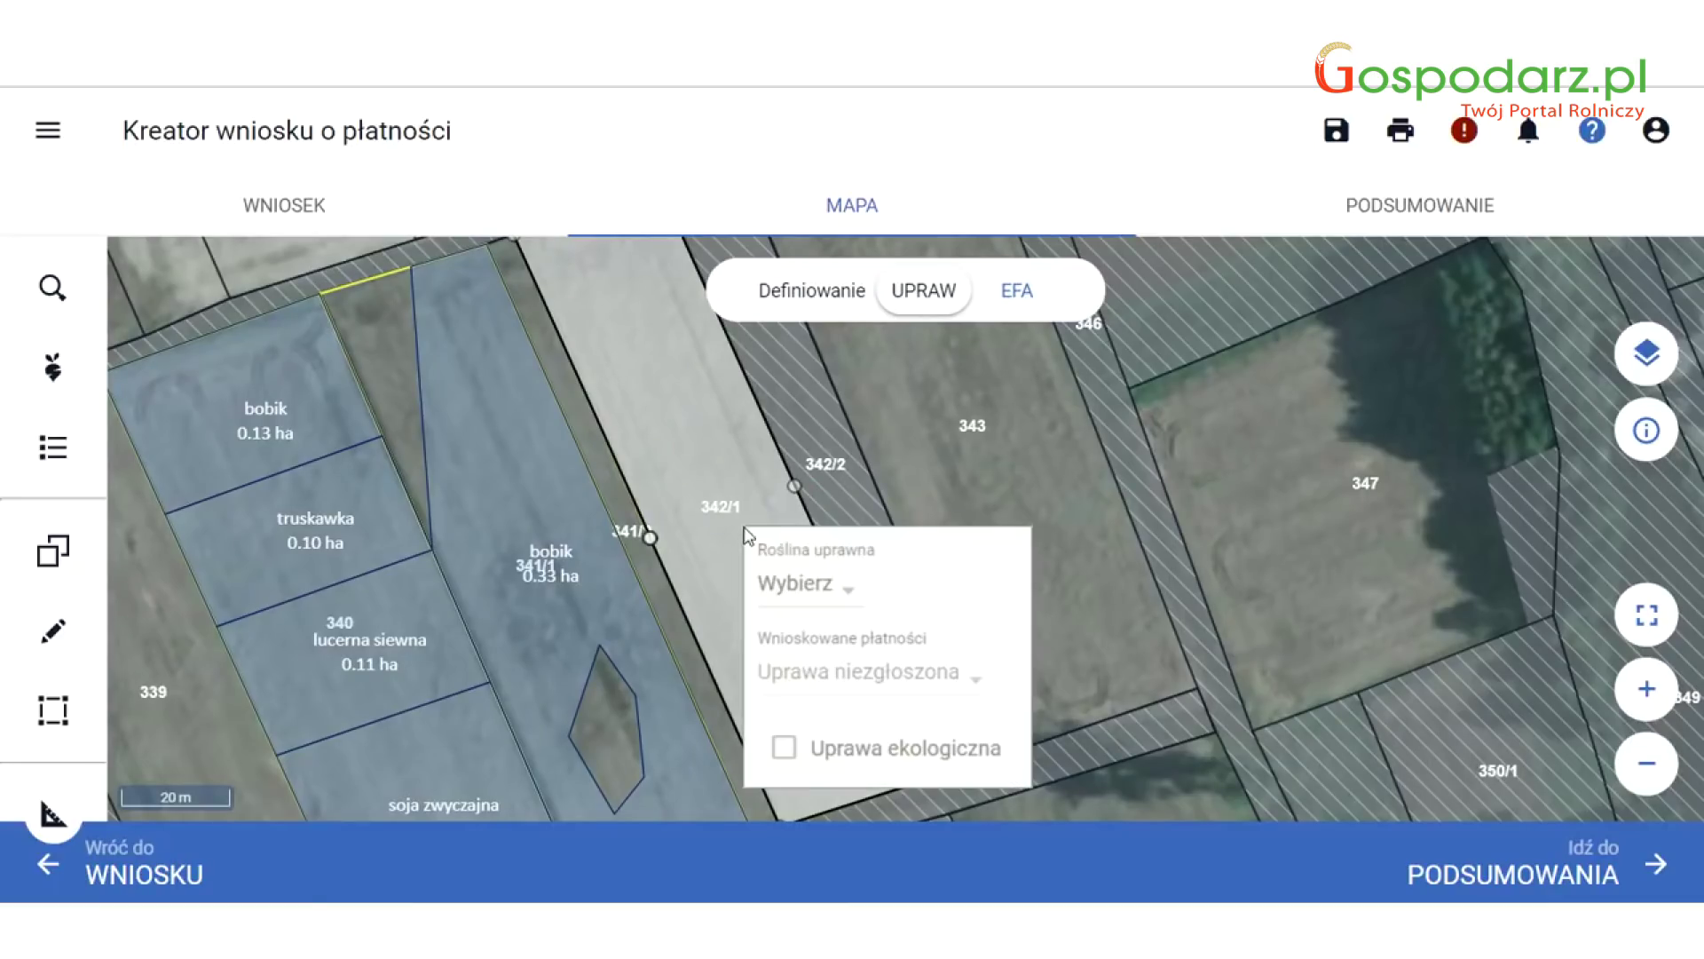
{"action": "left_click", "coordinate": [862, 606]}
{"action": "scroll", "coordinate": [875, 714], "scroll_direction": "down", "scroll_amount": 8}
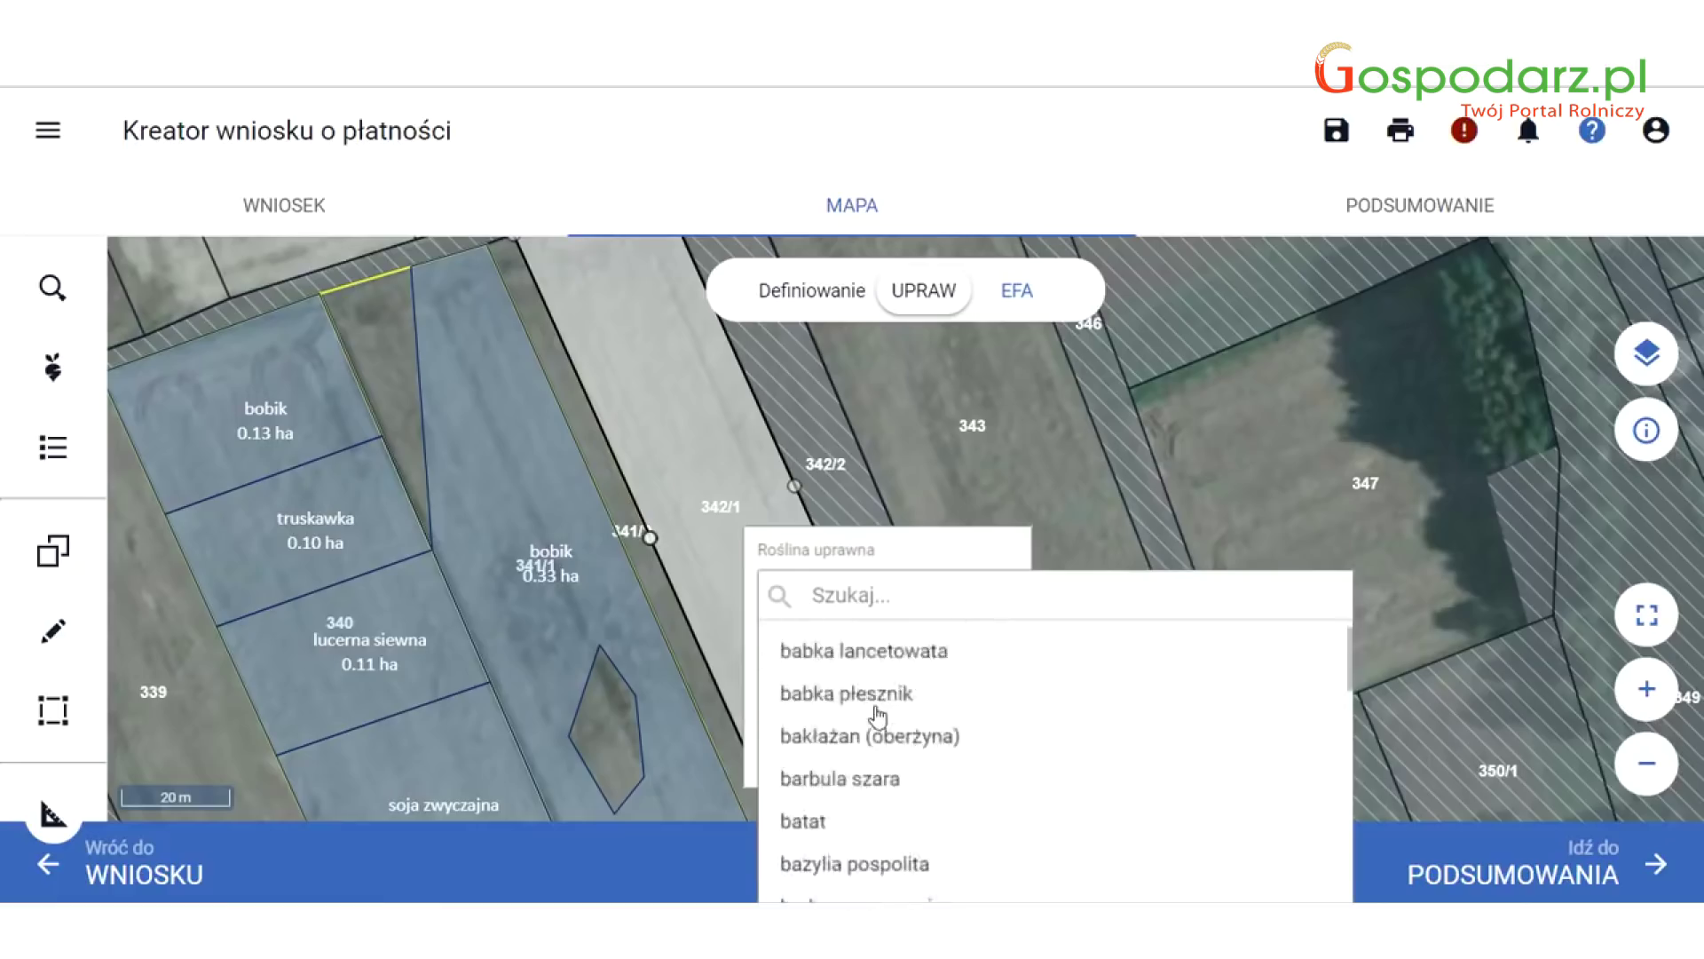
{"action": "scroll", "coordinate": [877, 716], "scroll_direction": "down", "scroll_amount": 2}
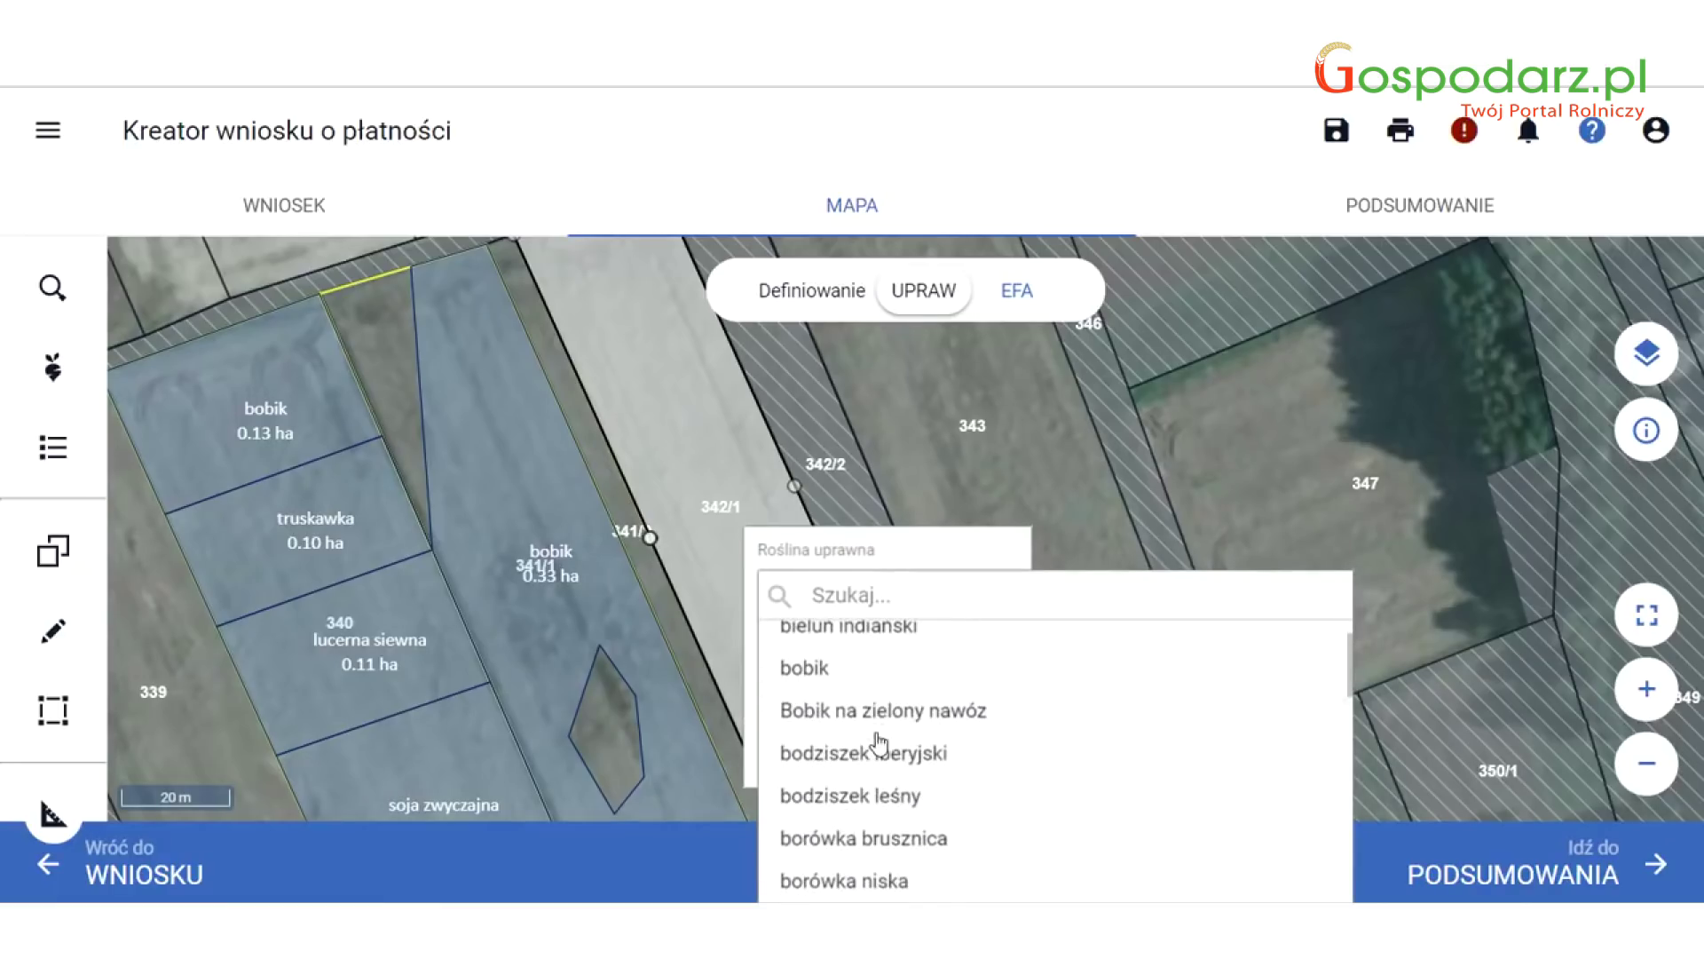
{"action": "left_click", "coordinate": [863, 681]}
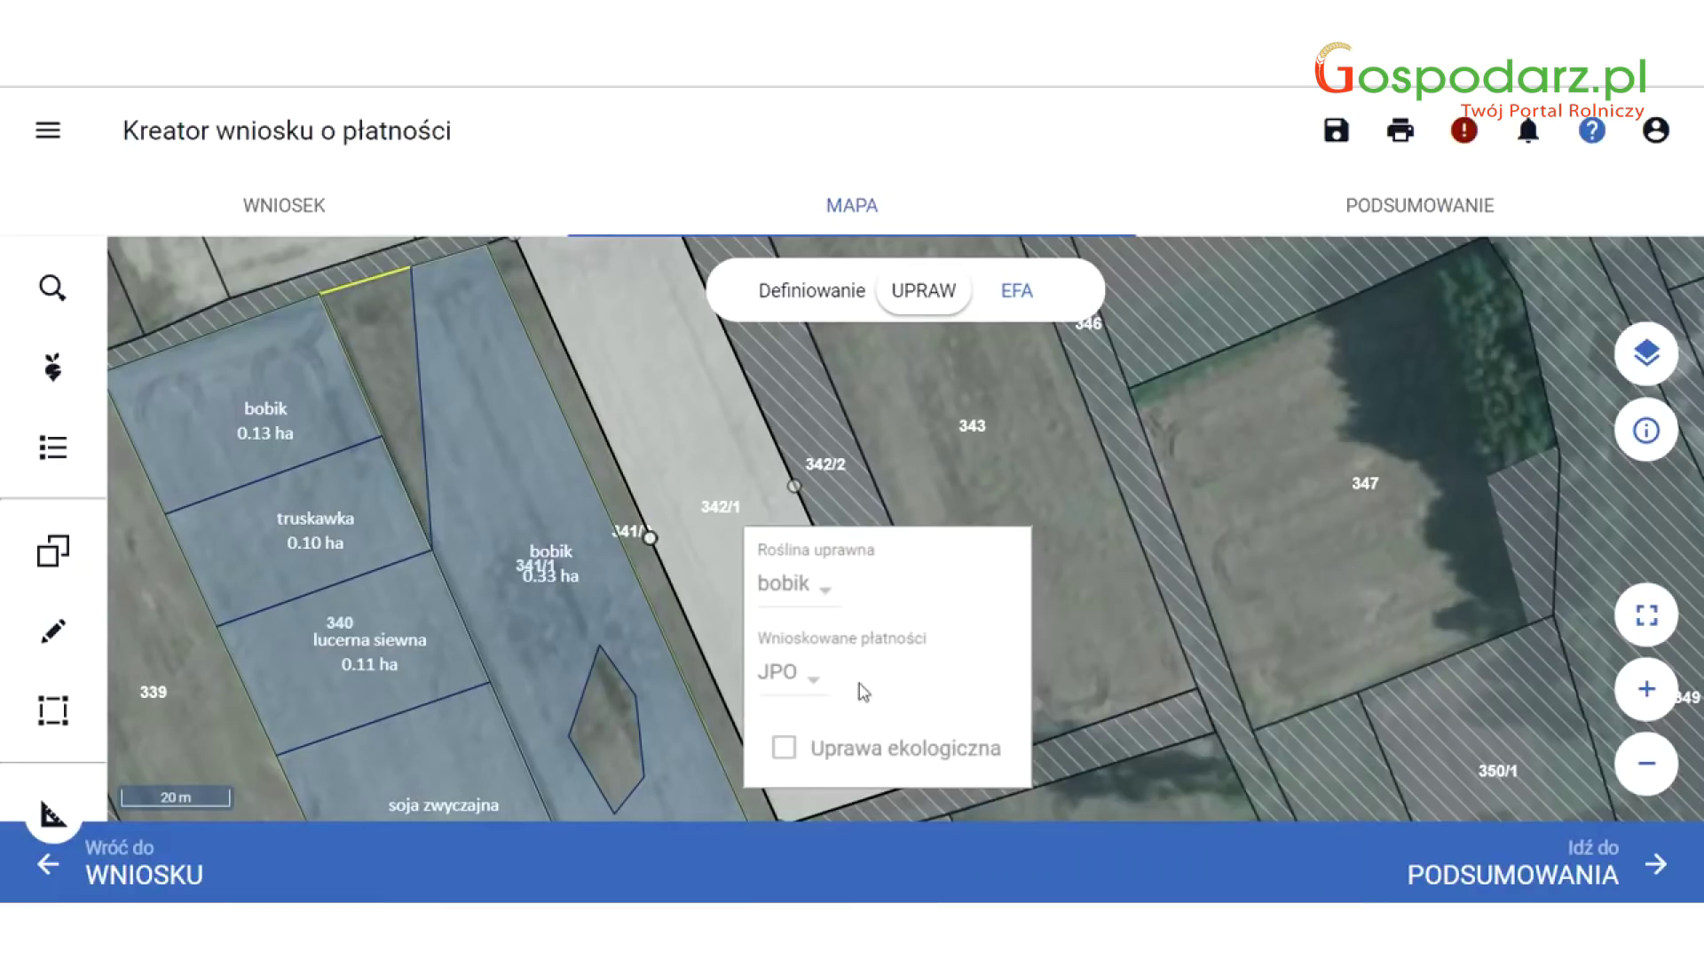
{"action": "left_click", "coordinate": [684, 459]}
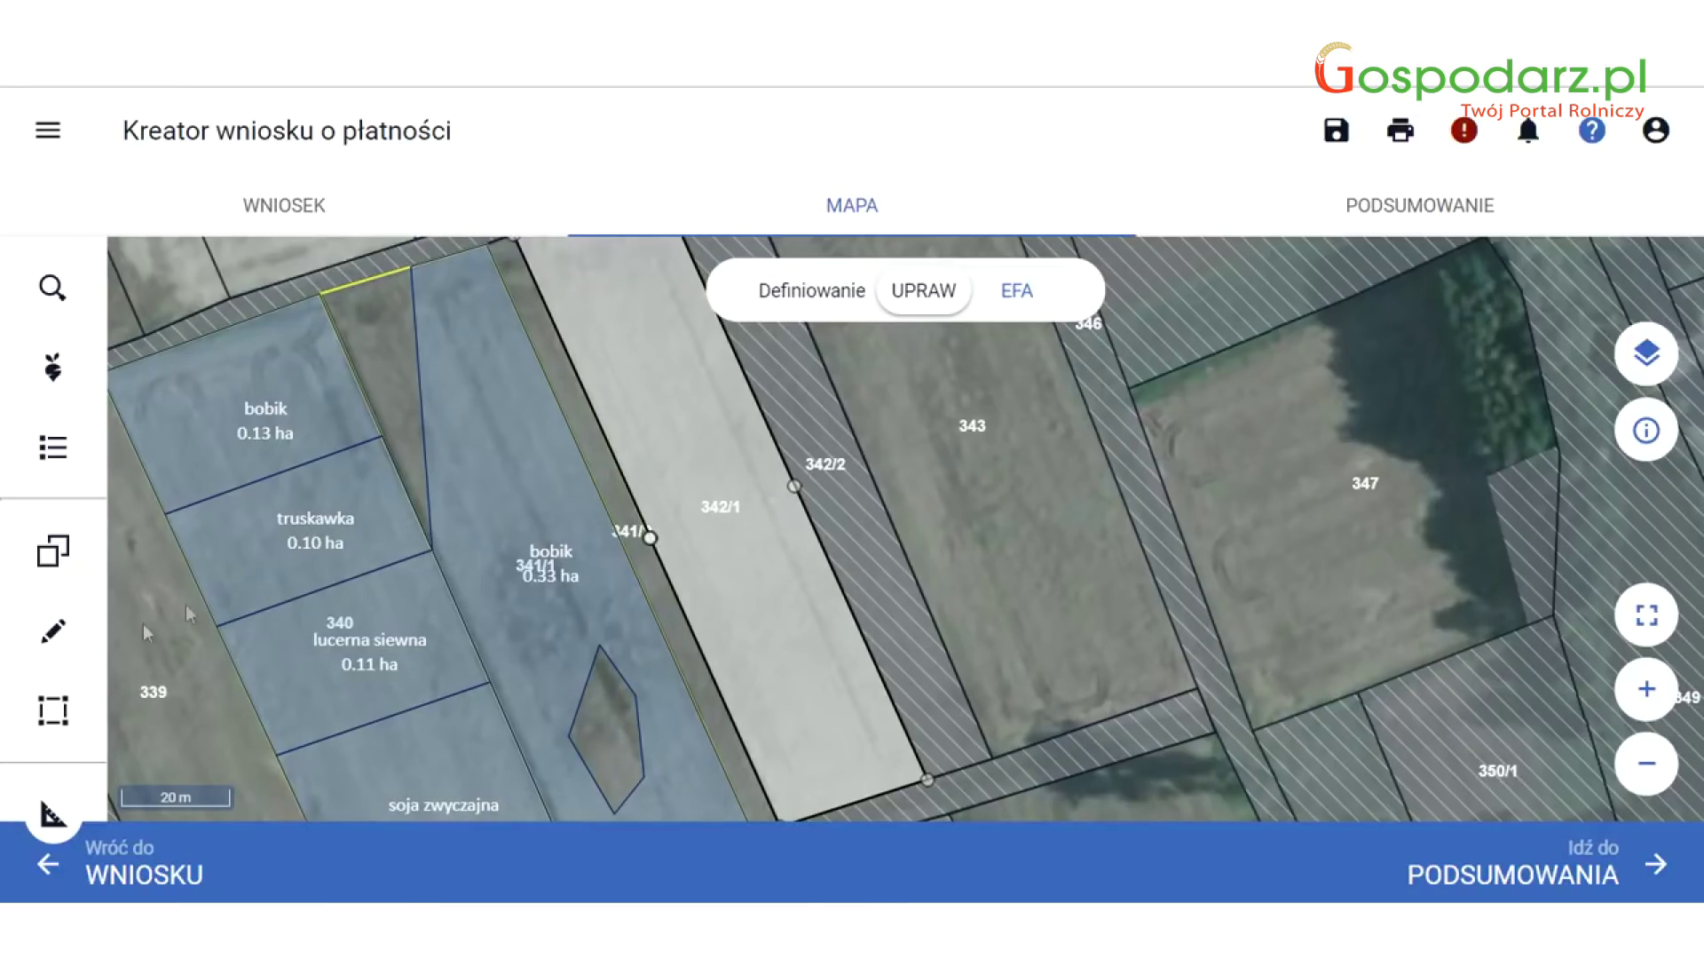
Delete the merged crop area on parcel 342/1 from the map with Usuń obiekt, confirming the removal.
{"action": "left_click", "coordinate": [55, 708]}
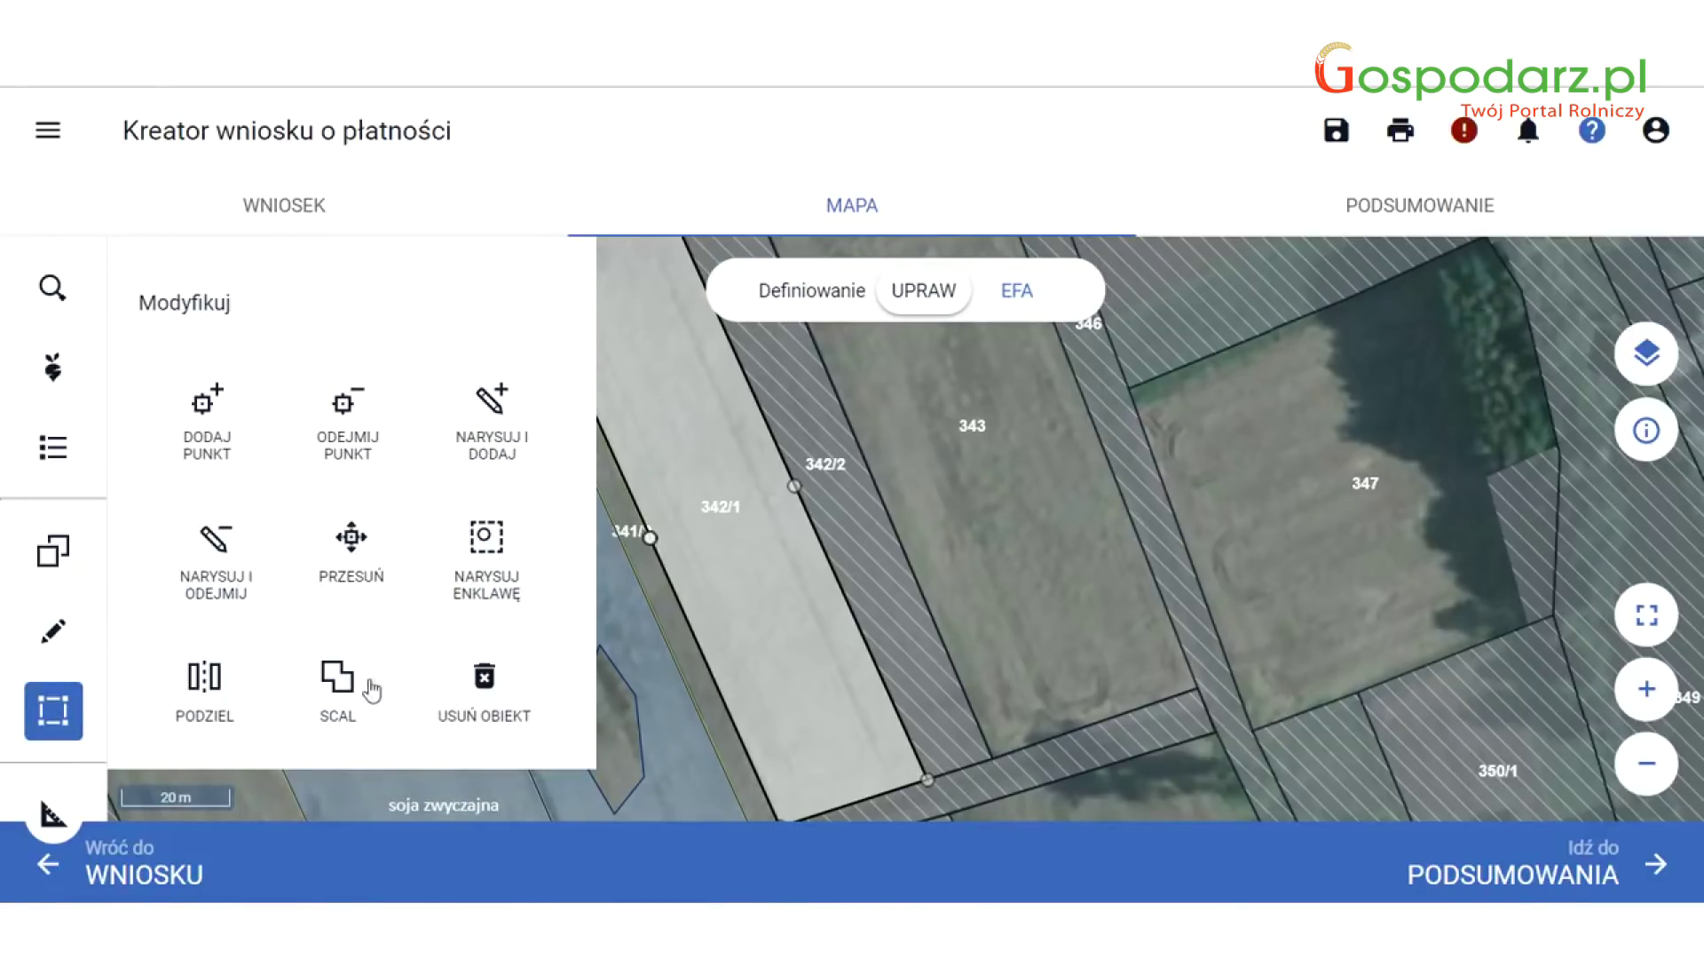
{"action": "left_click", "coordinate": [468, 683]}
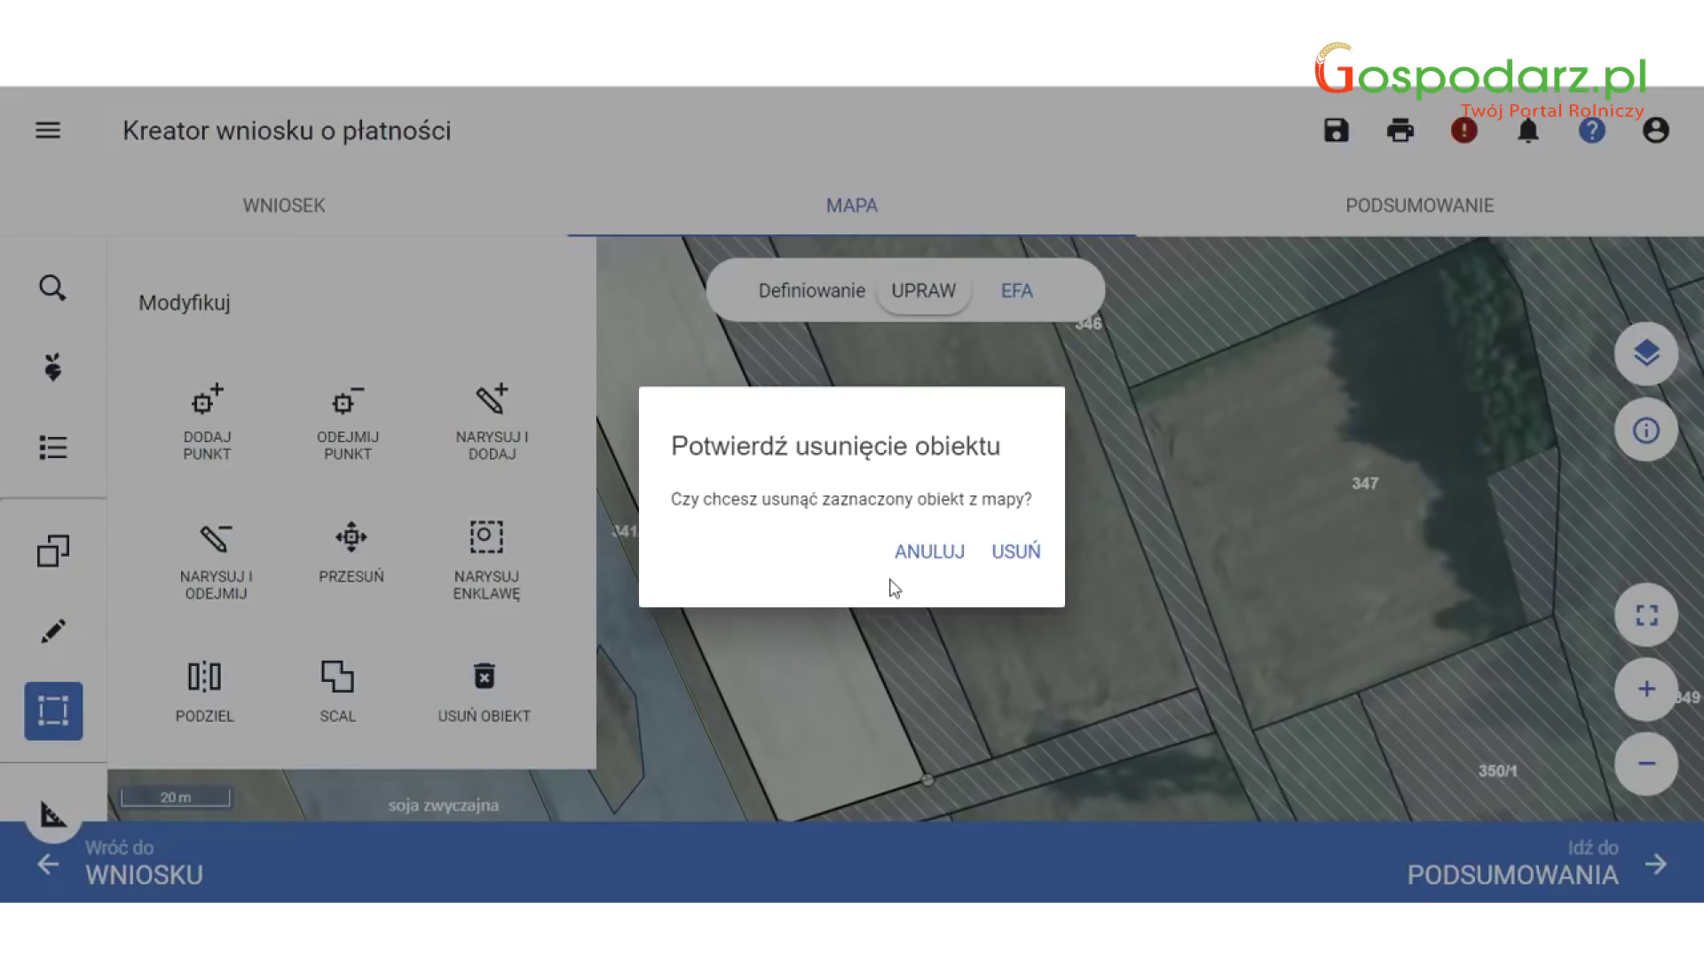
{"action": "left_click", "coordinate": [1019, 553]}
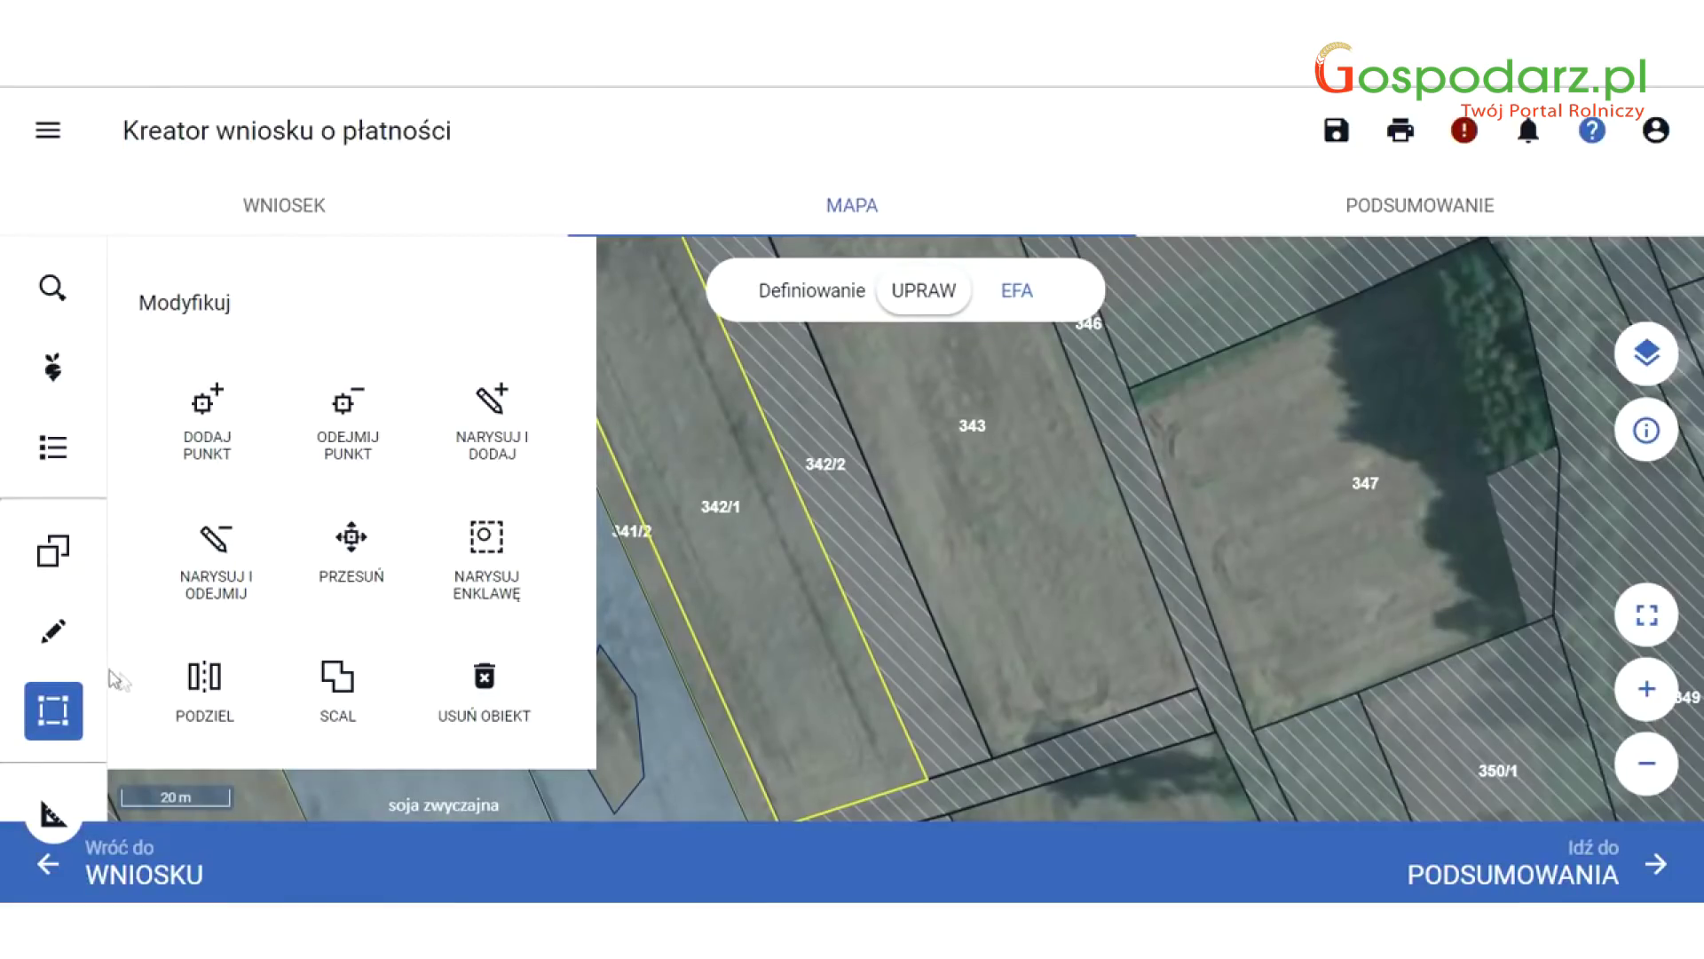
{"action": "left_click", "coordinate": [733, 607]}
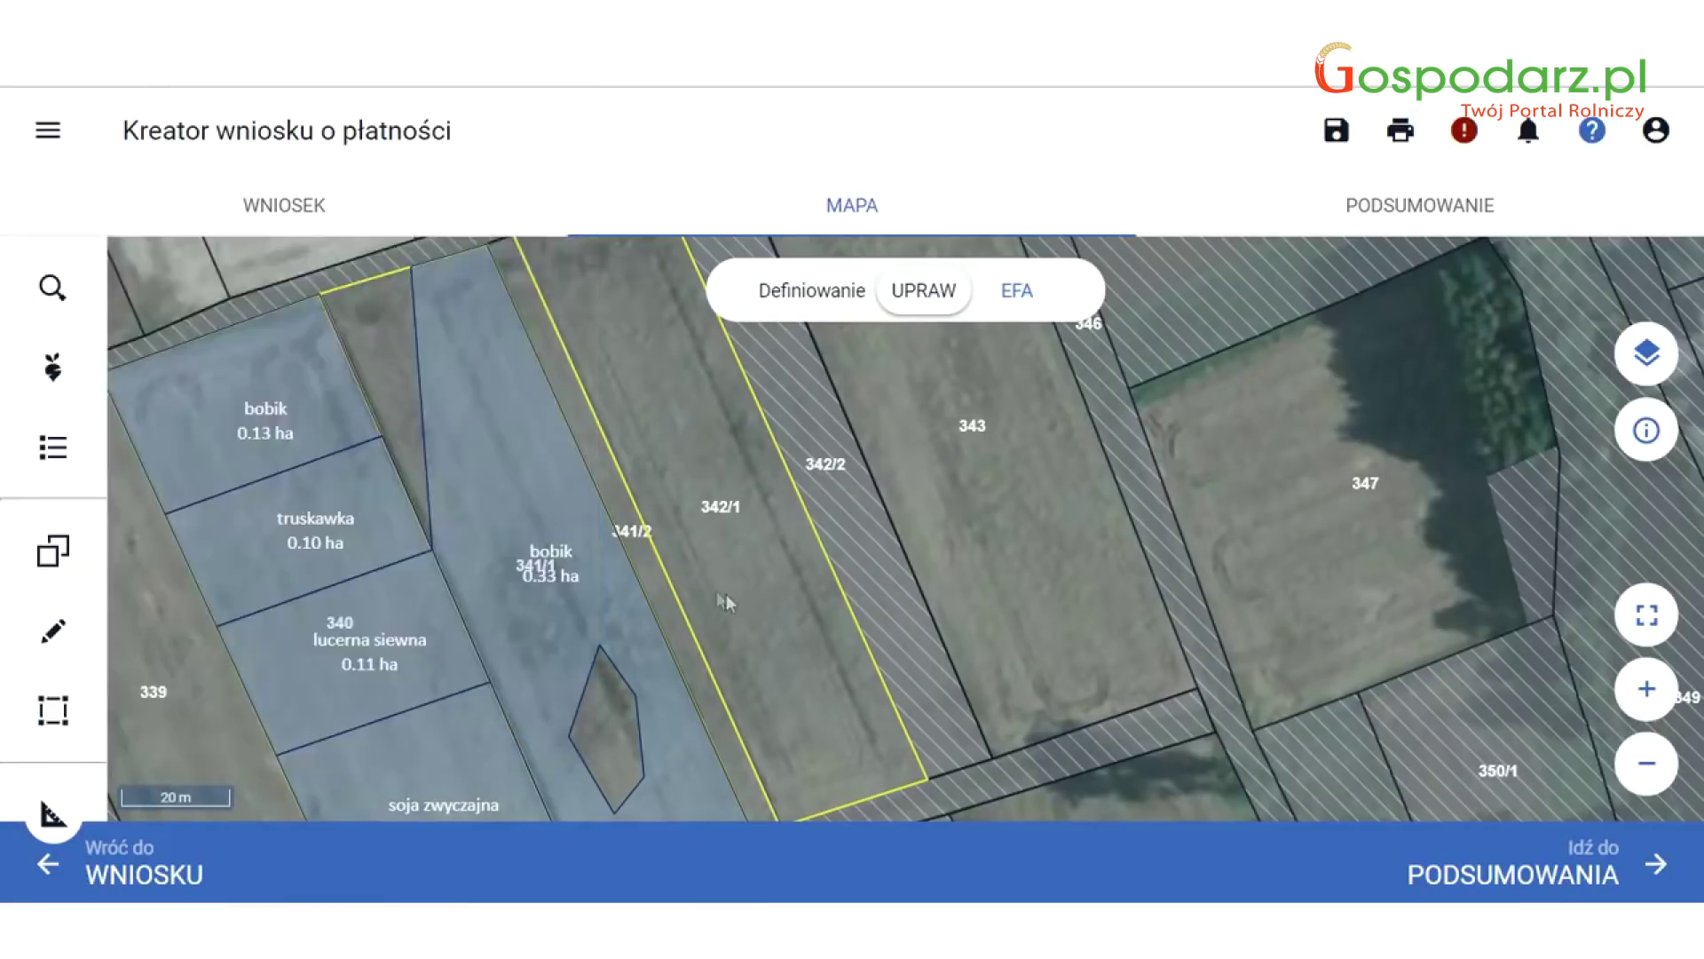
{"action": "left_click", "coordinate": [55, 449]}
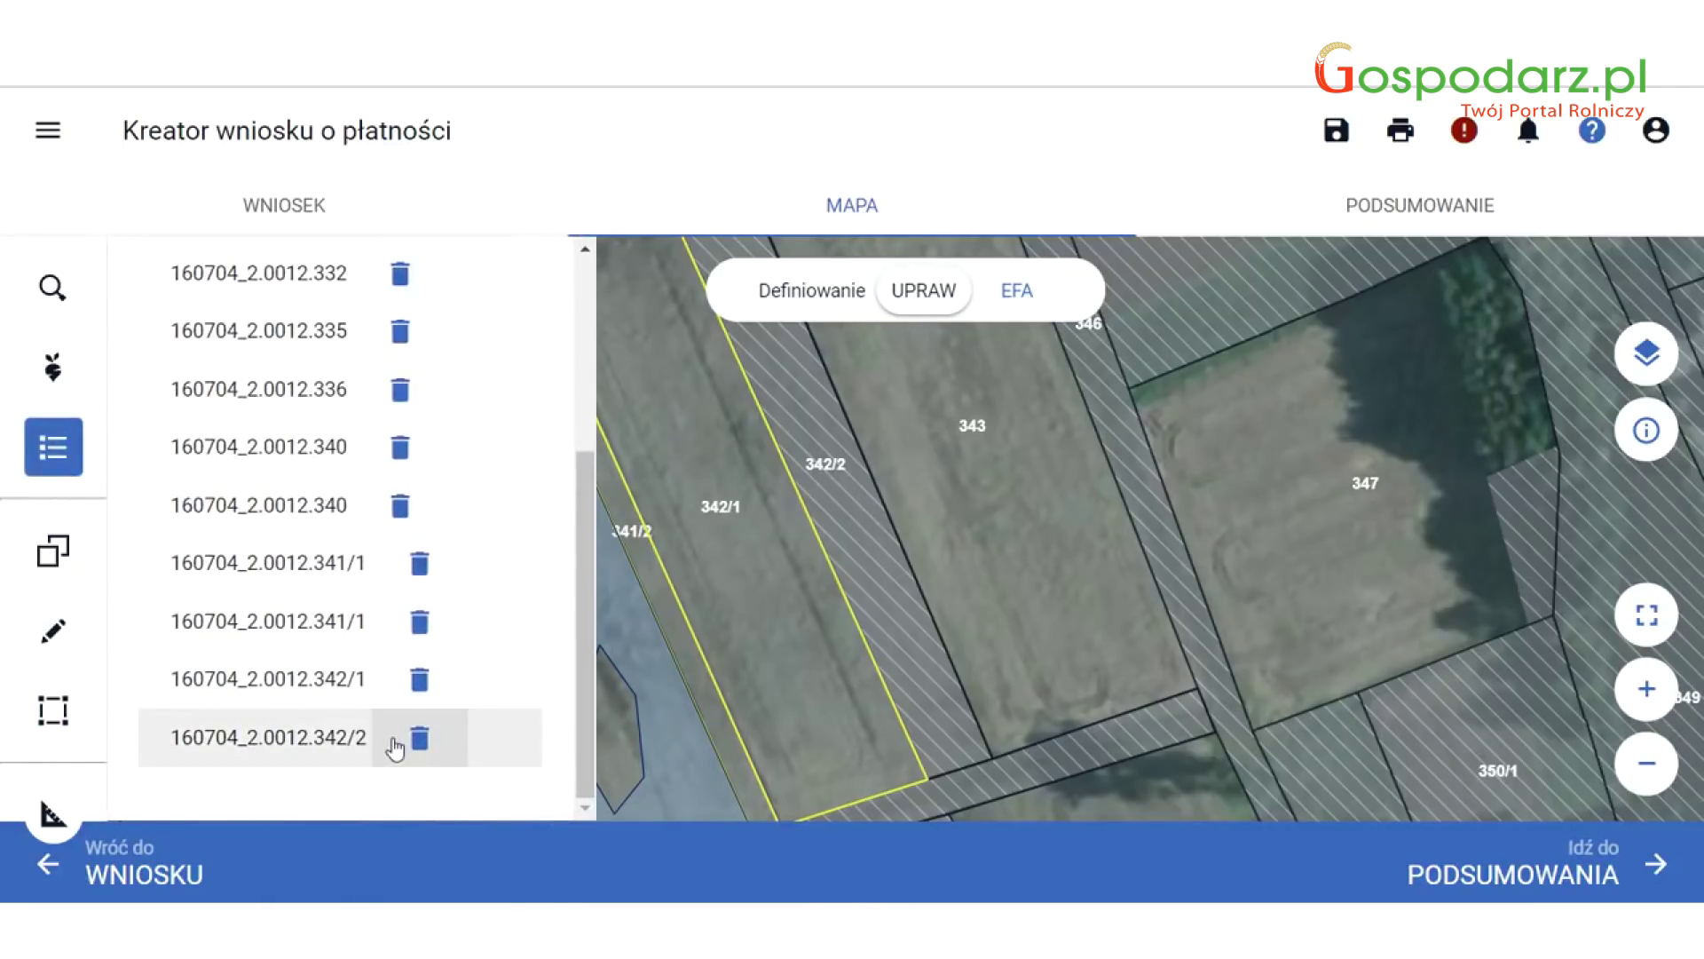
{"action": "left_click", "coordinate": [423, 679]}
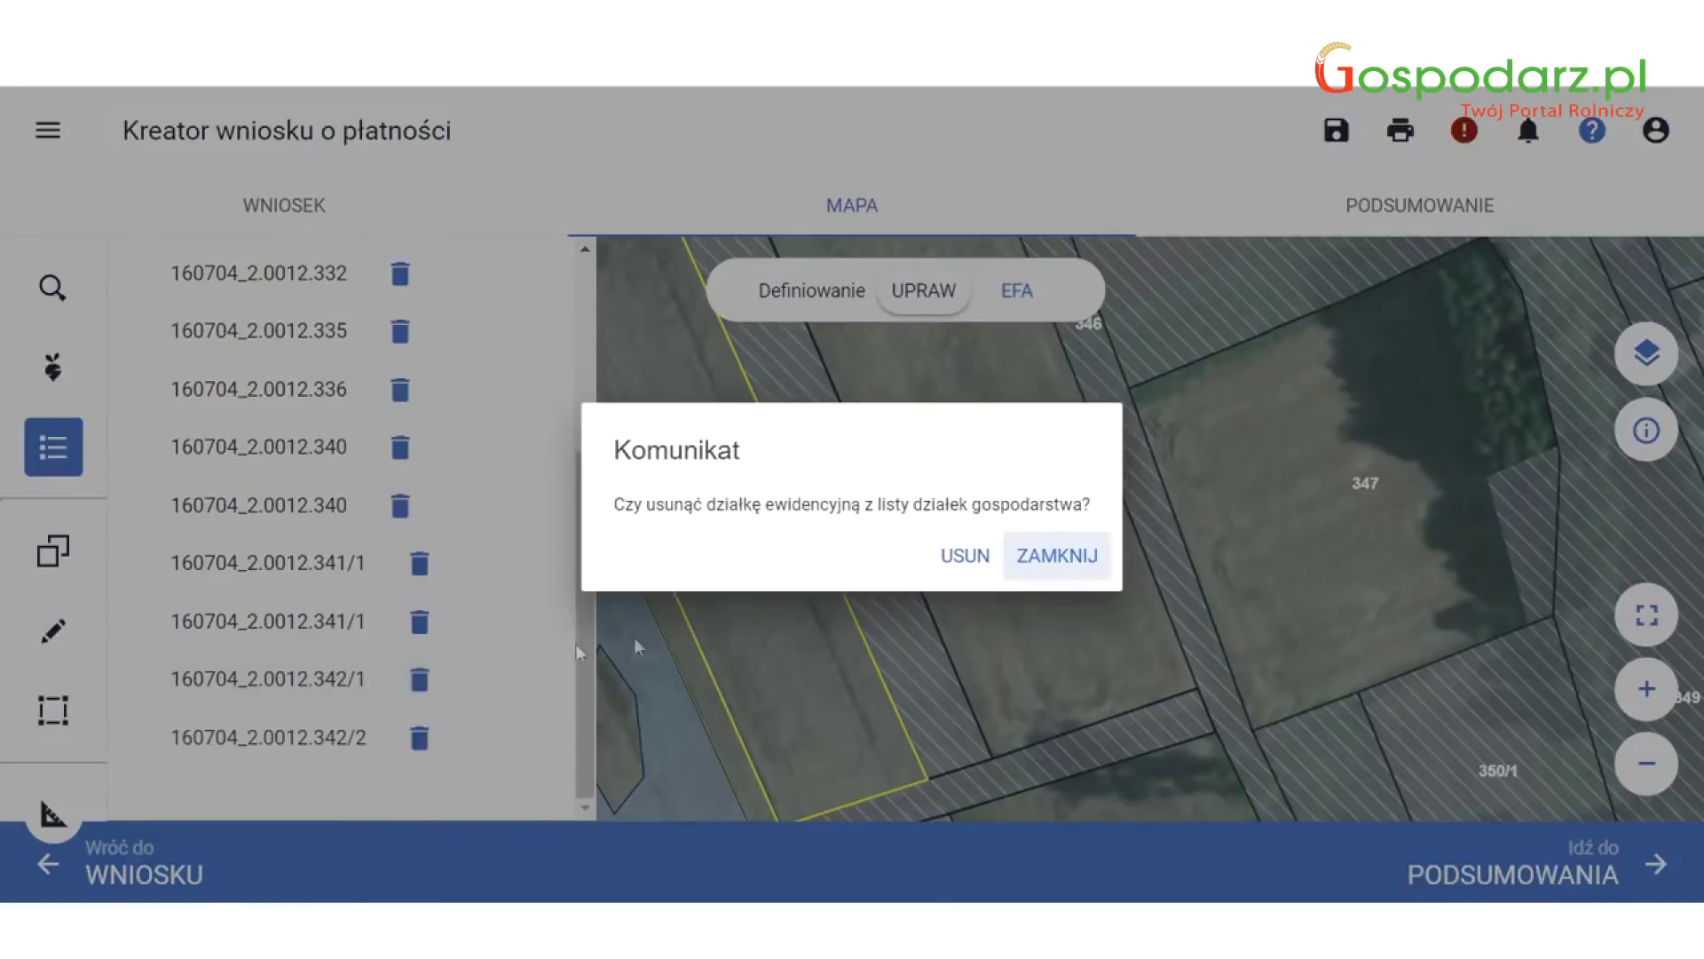
{"action": "left_click", "coordinate": [966, 560]}
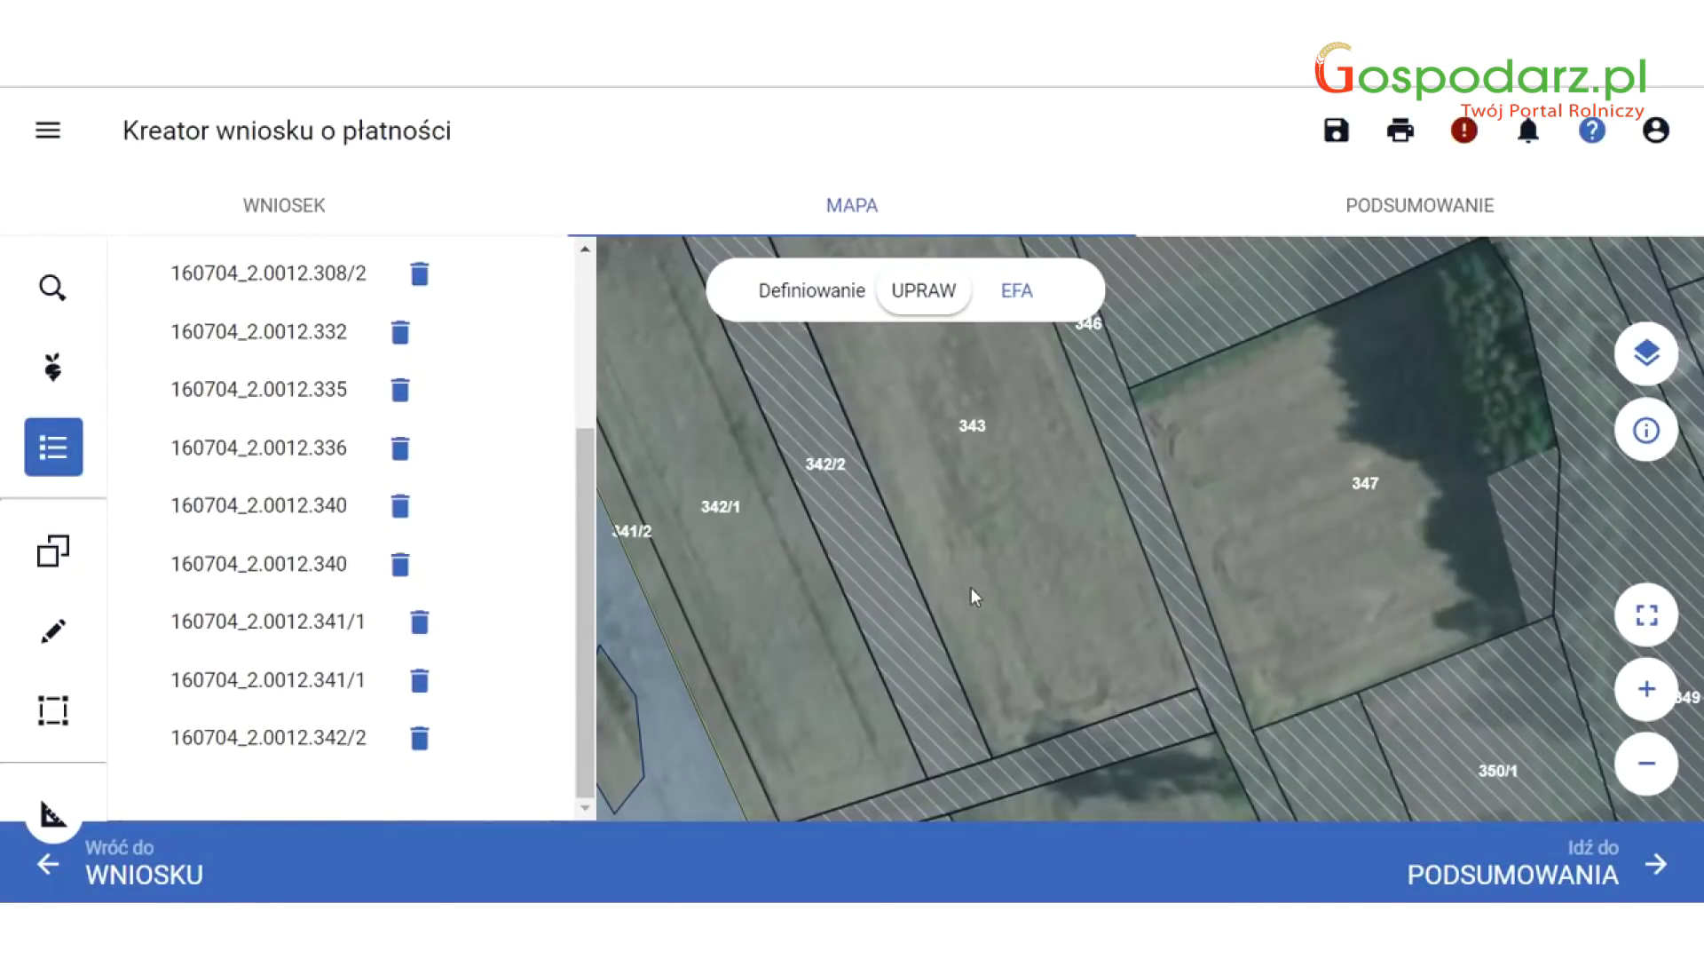
{"action": "left_click", "coordinate": [751, 588]}
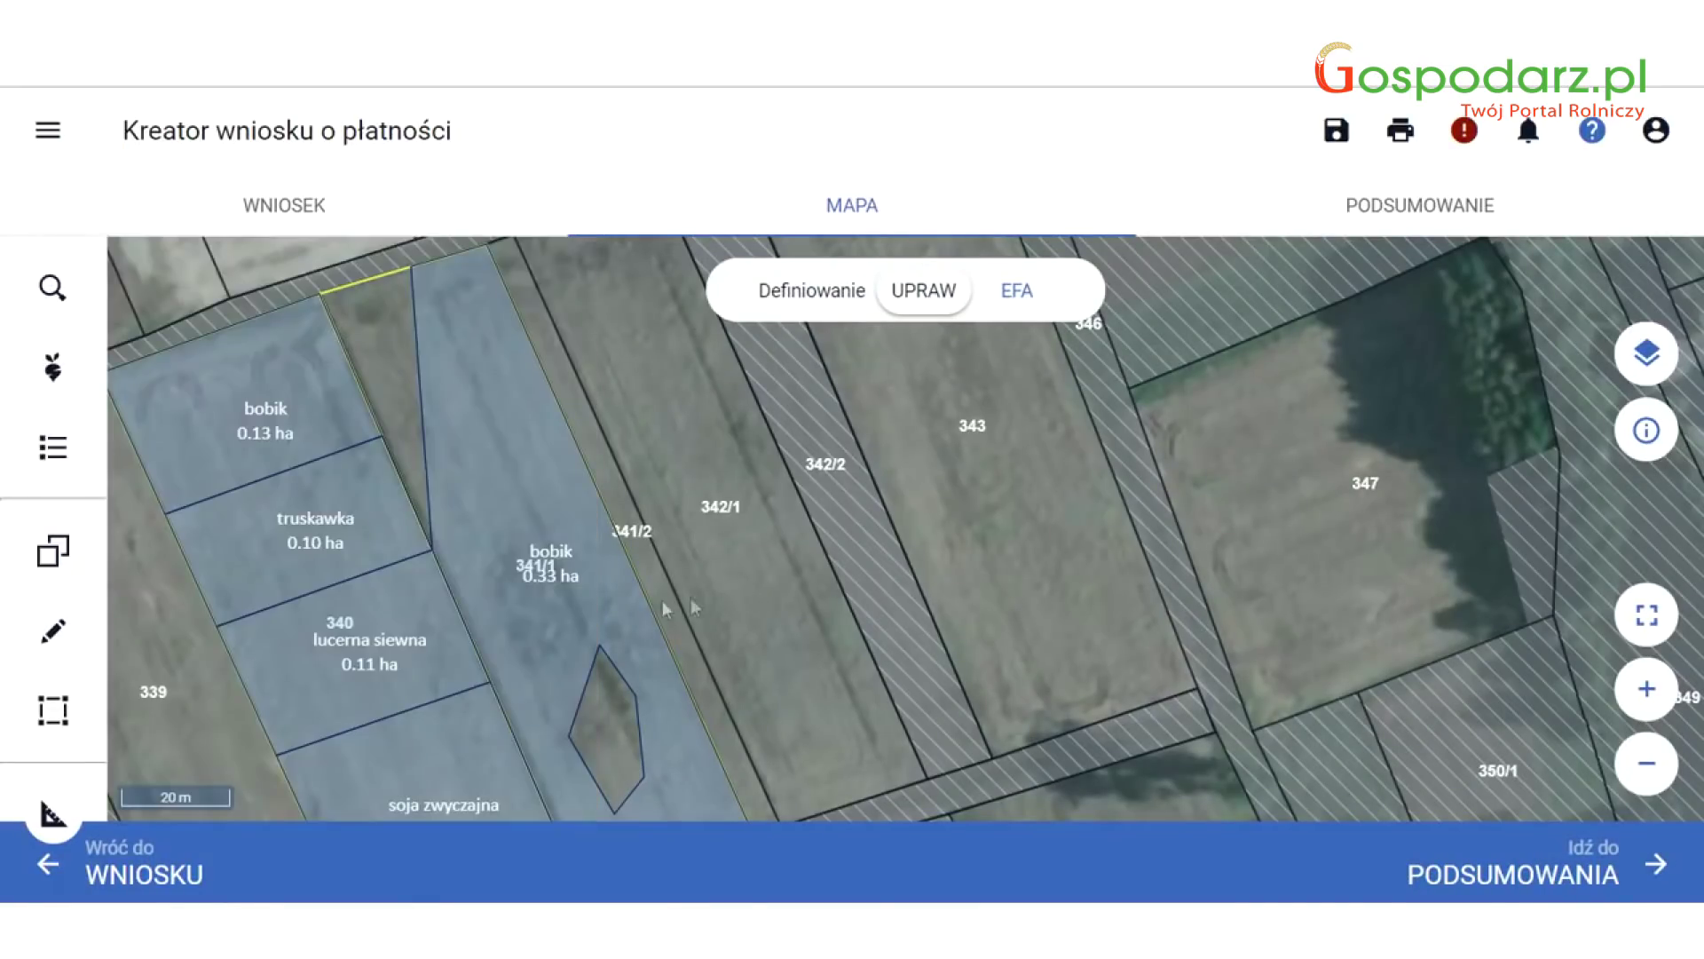
Switch the map from defining UPRAW to defining EFA for the declared parcels.
{"action": "scroll", "coordinate": [151, 612], "scroll_direction": "down", "scroll_amount": 2}
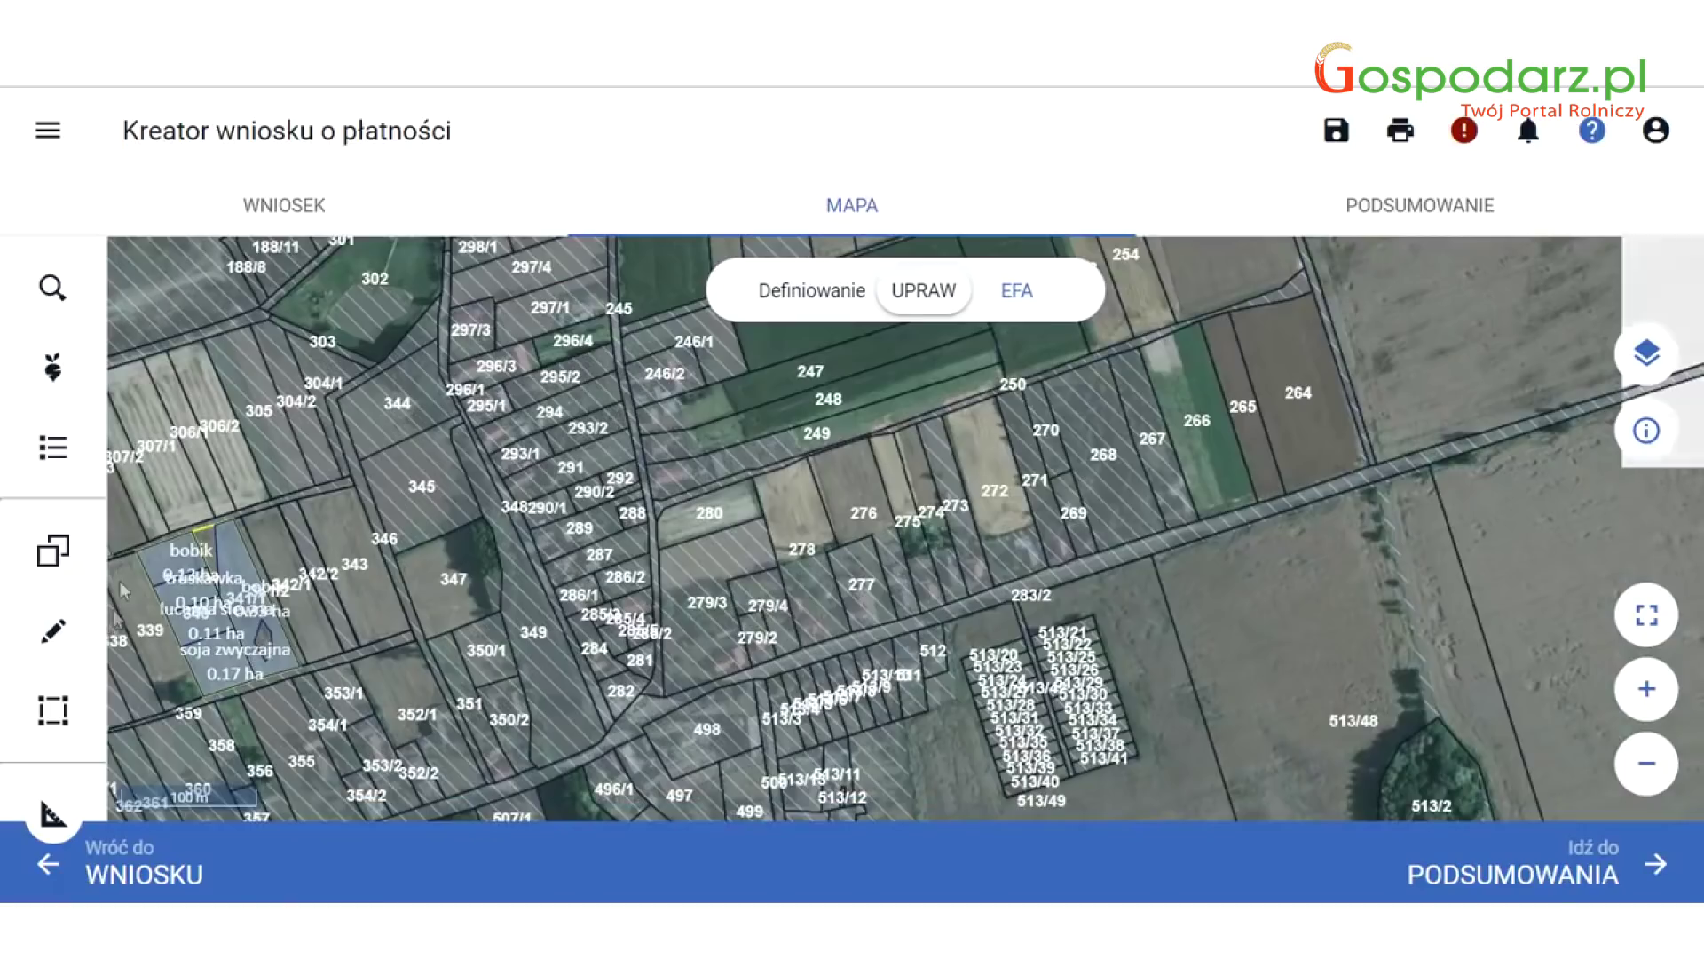
{"action": "scroll", "coordinate": [124, 591], "scroll_direction": "up", "scroll_amount": 1}
{"action": "left_click_drag", "start_coordinate": [388, 613], "coordinate": [770, 524]}
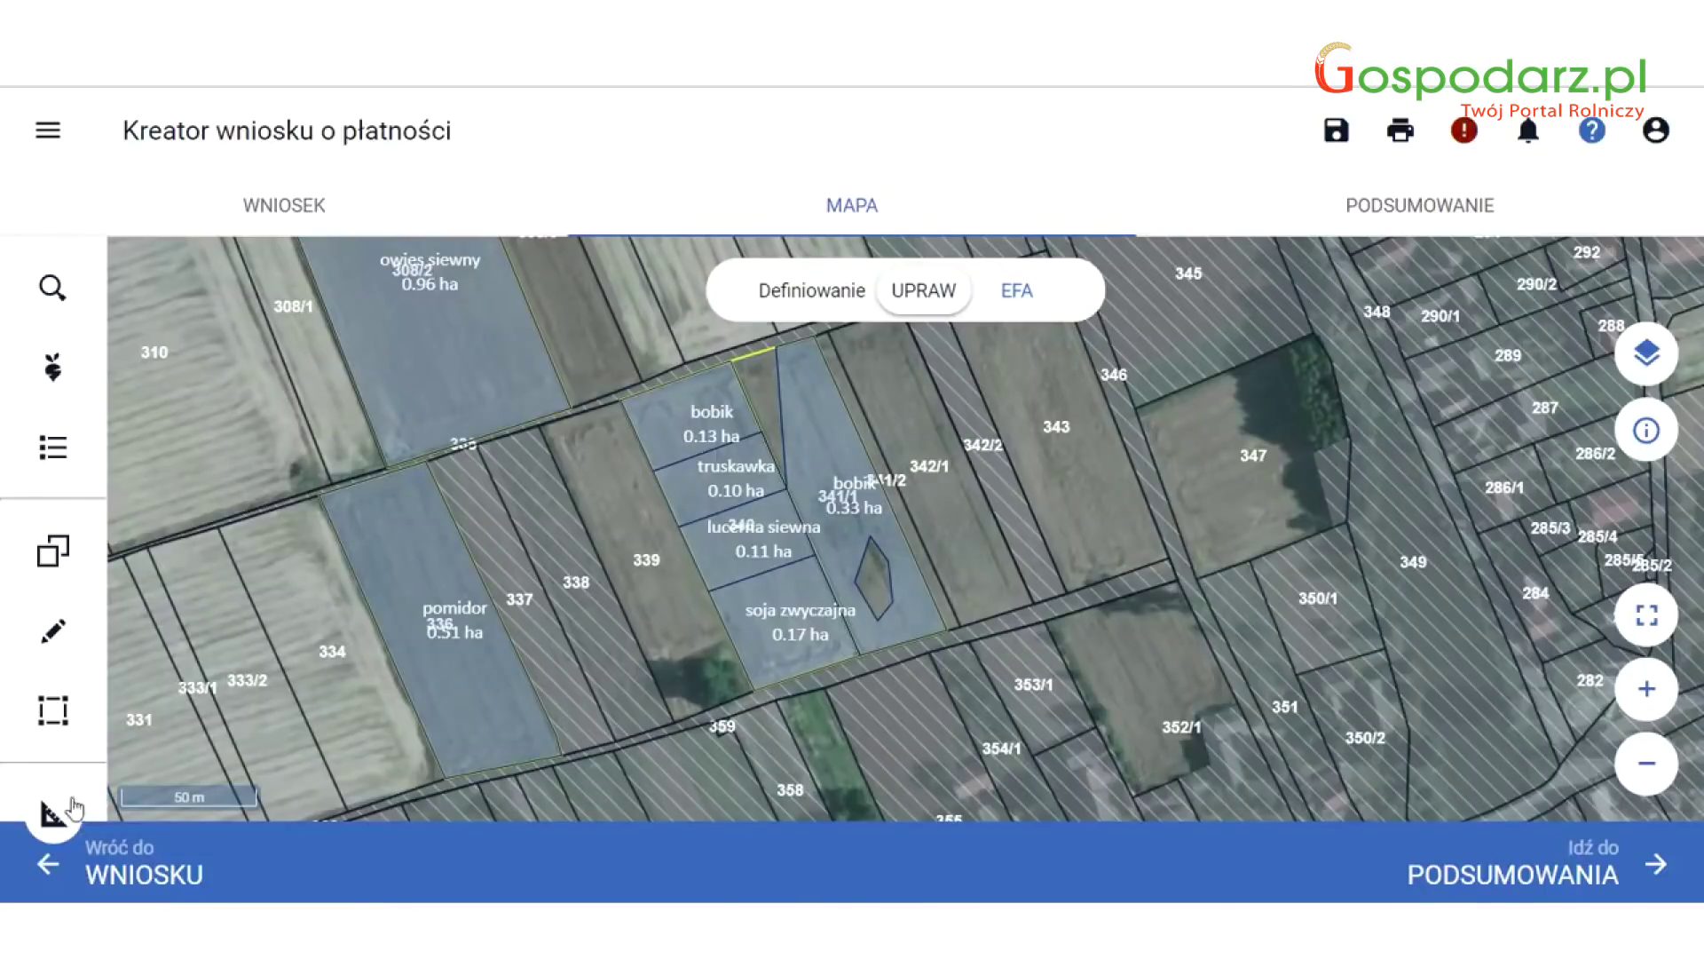
{"action": "left_click", "coordinate": [74, 808]}
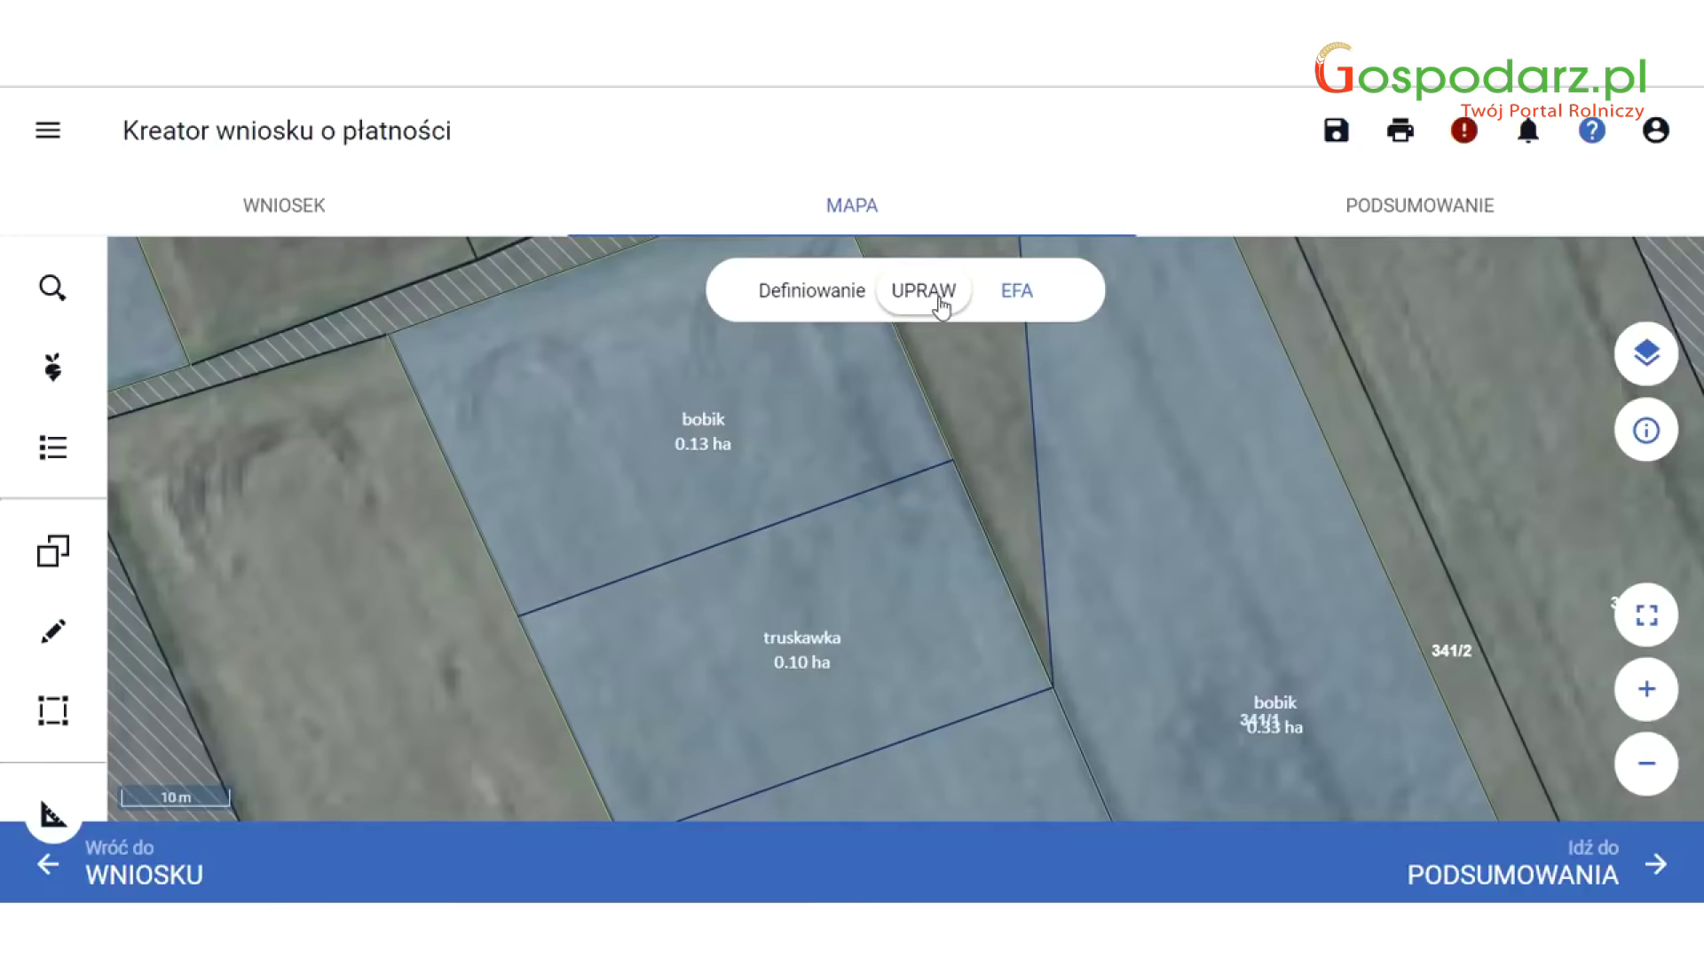
{"action": "scroll", "coordinate": [914, 376], "scroll_direction": "down", "scroll_amount": 2}
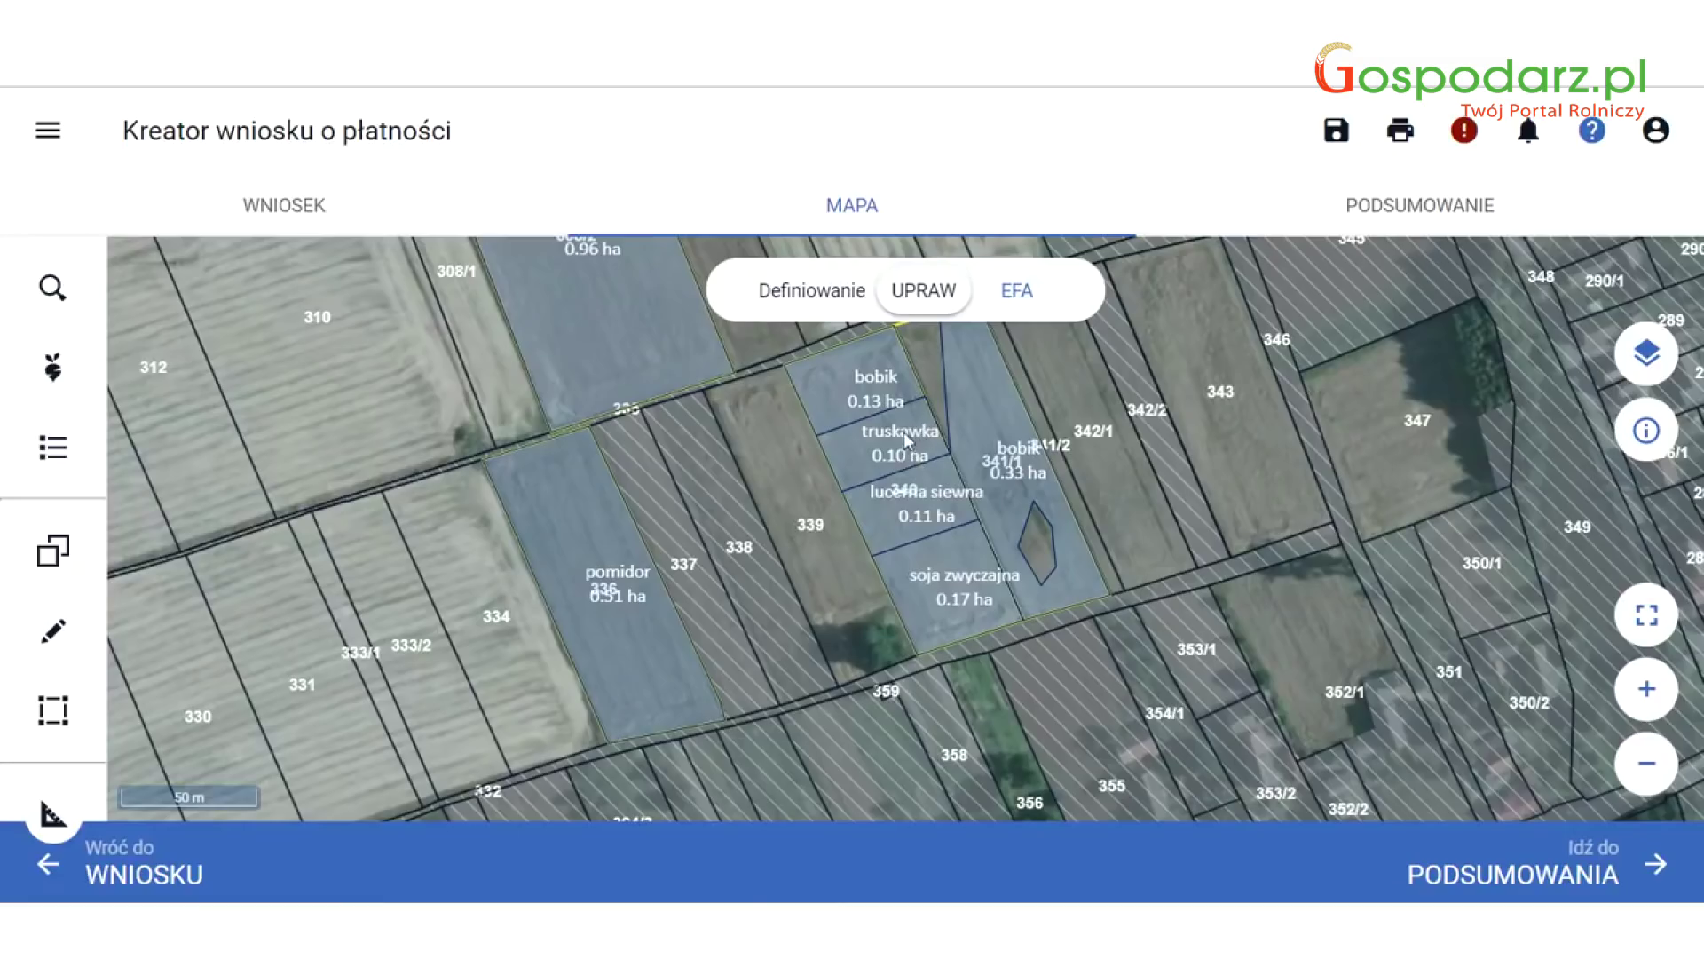
{"action": "left_click", "coordinate": [1019, 293]}
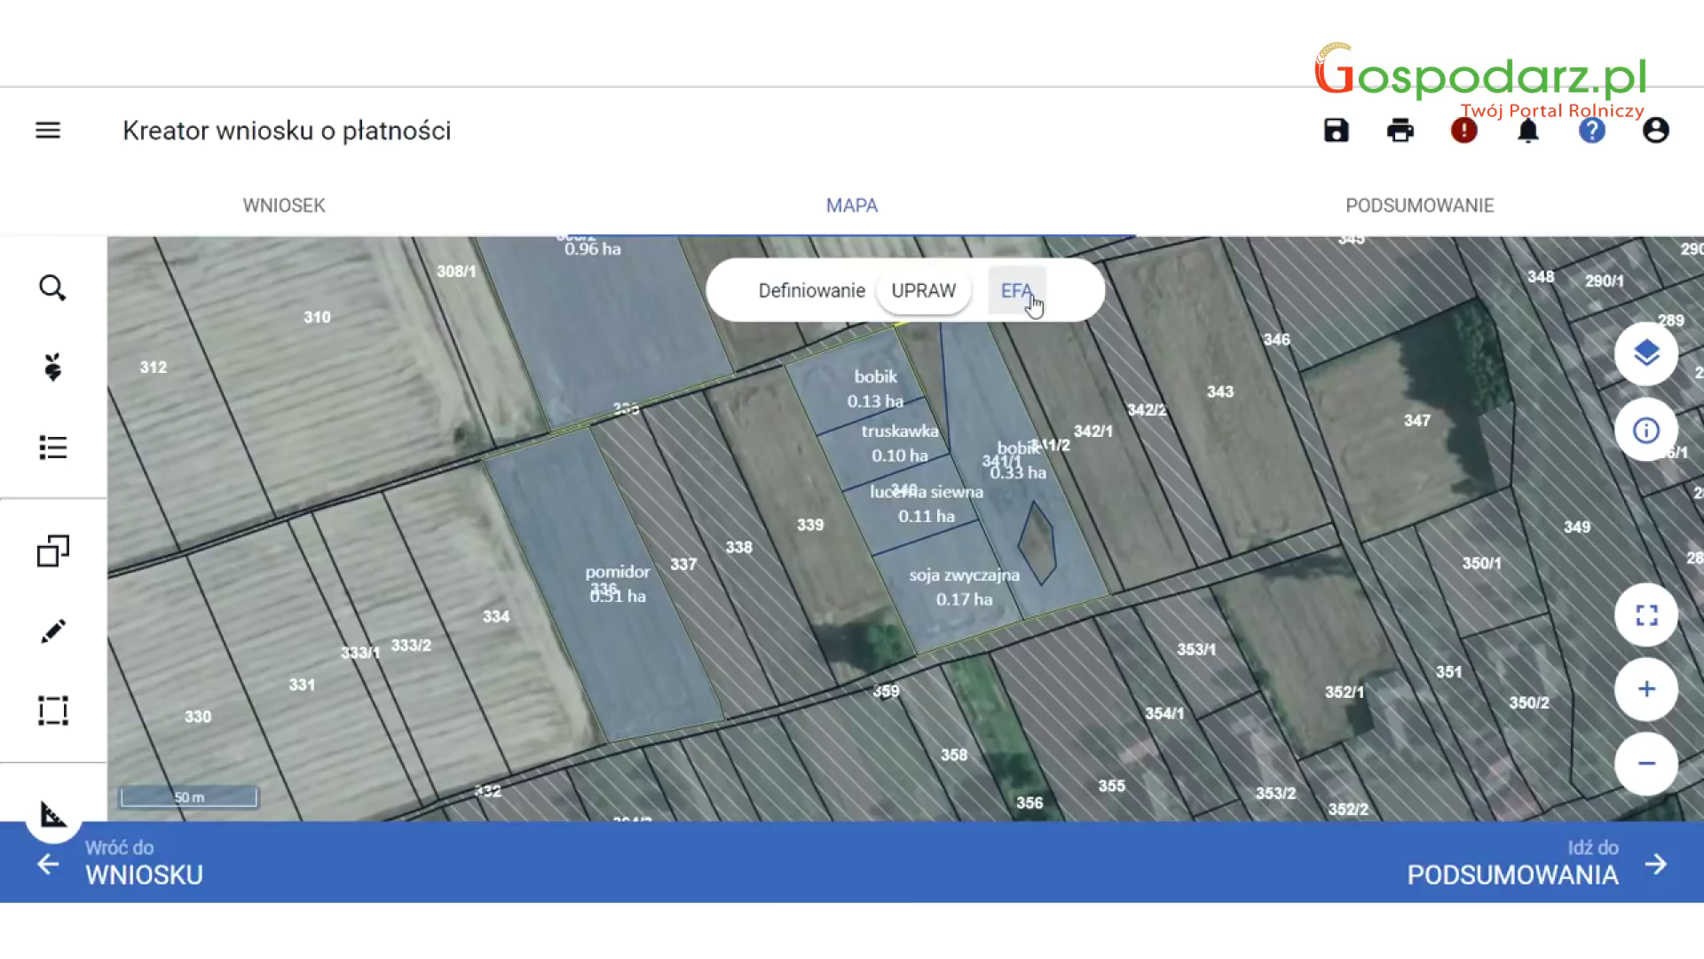
{"action": "left_click", "coordinate": [1028, 300]}
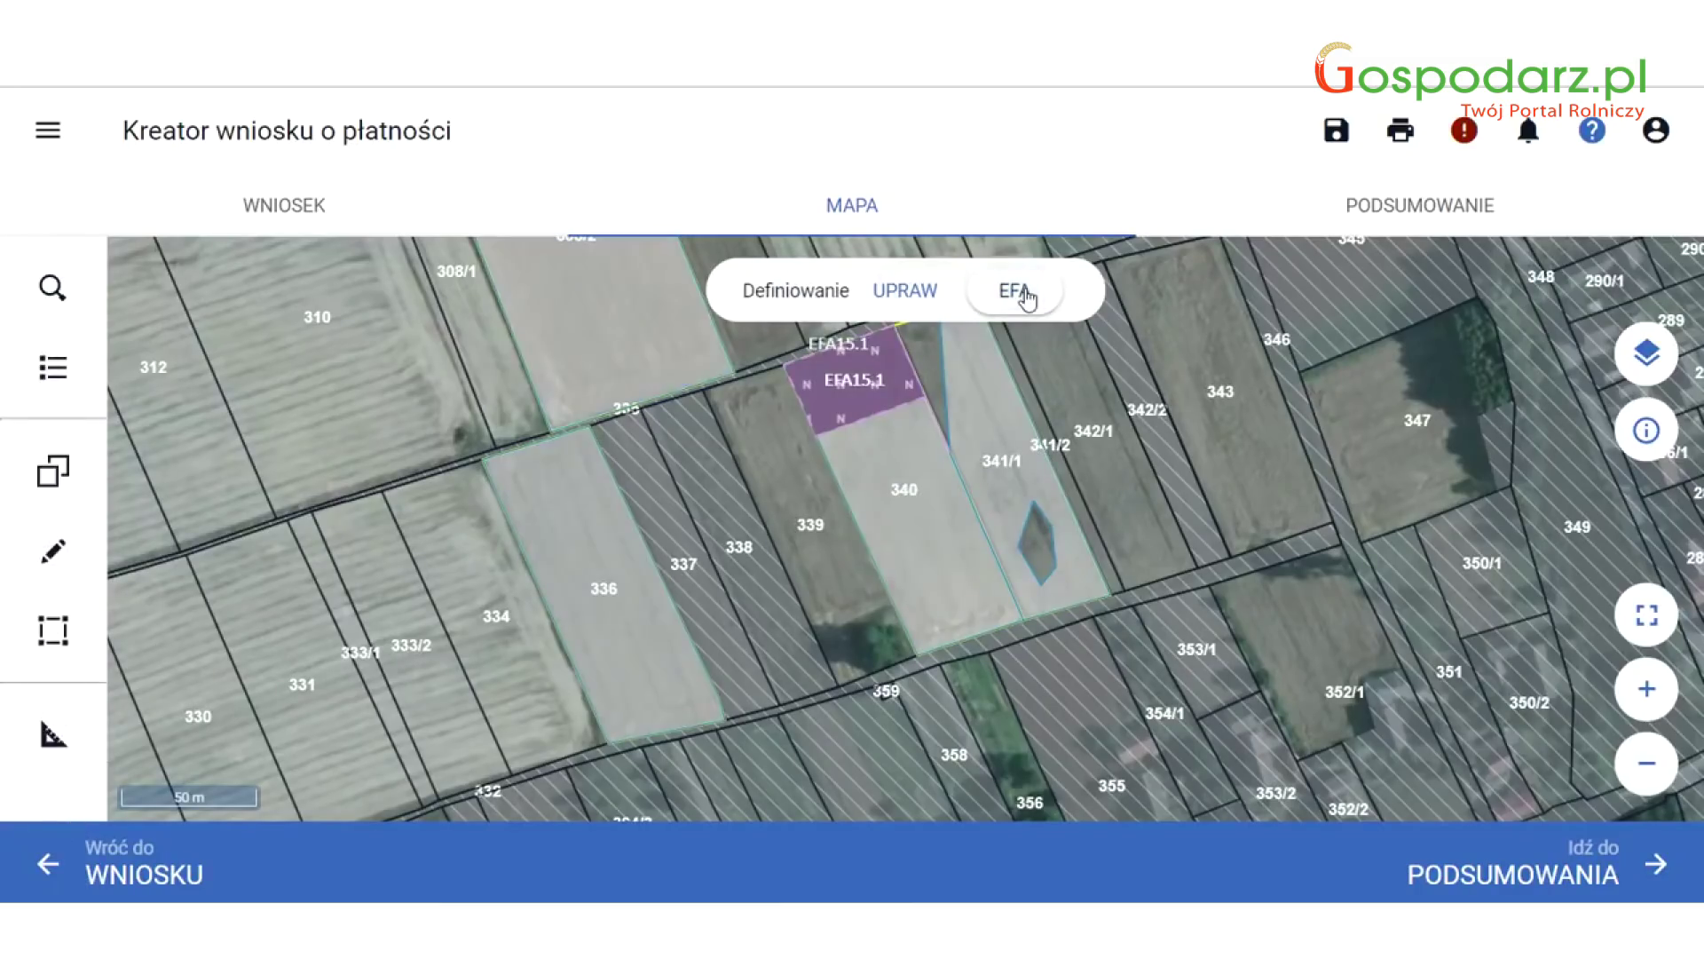
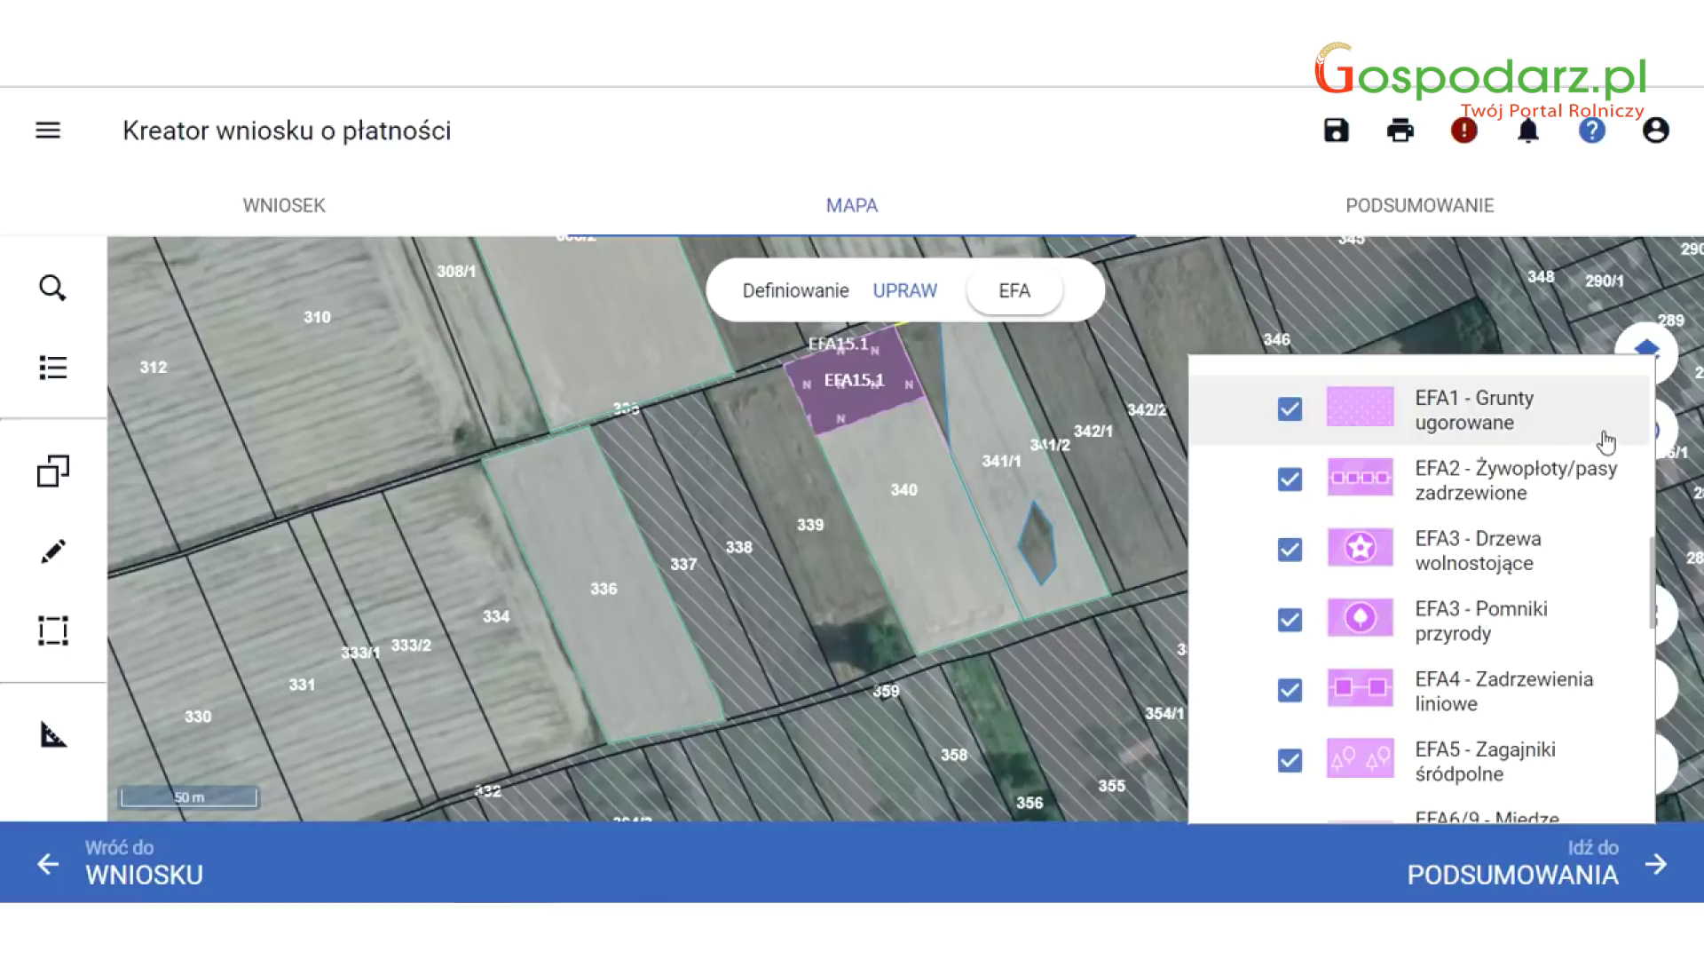
Examine the EFA categories in the Warstwy list, from EFA1 Grunty ugorowane through the remaining EFA types.
{"action": "scroll", "coordinate": [1614, 451], "scroll_direction": "down", "scroll_amount": 2}
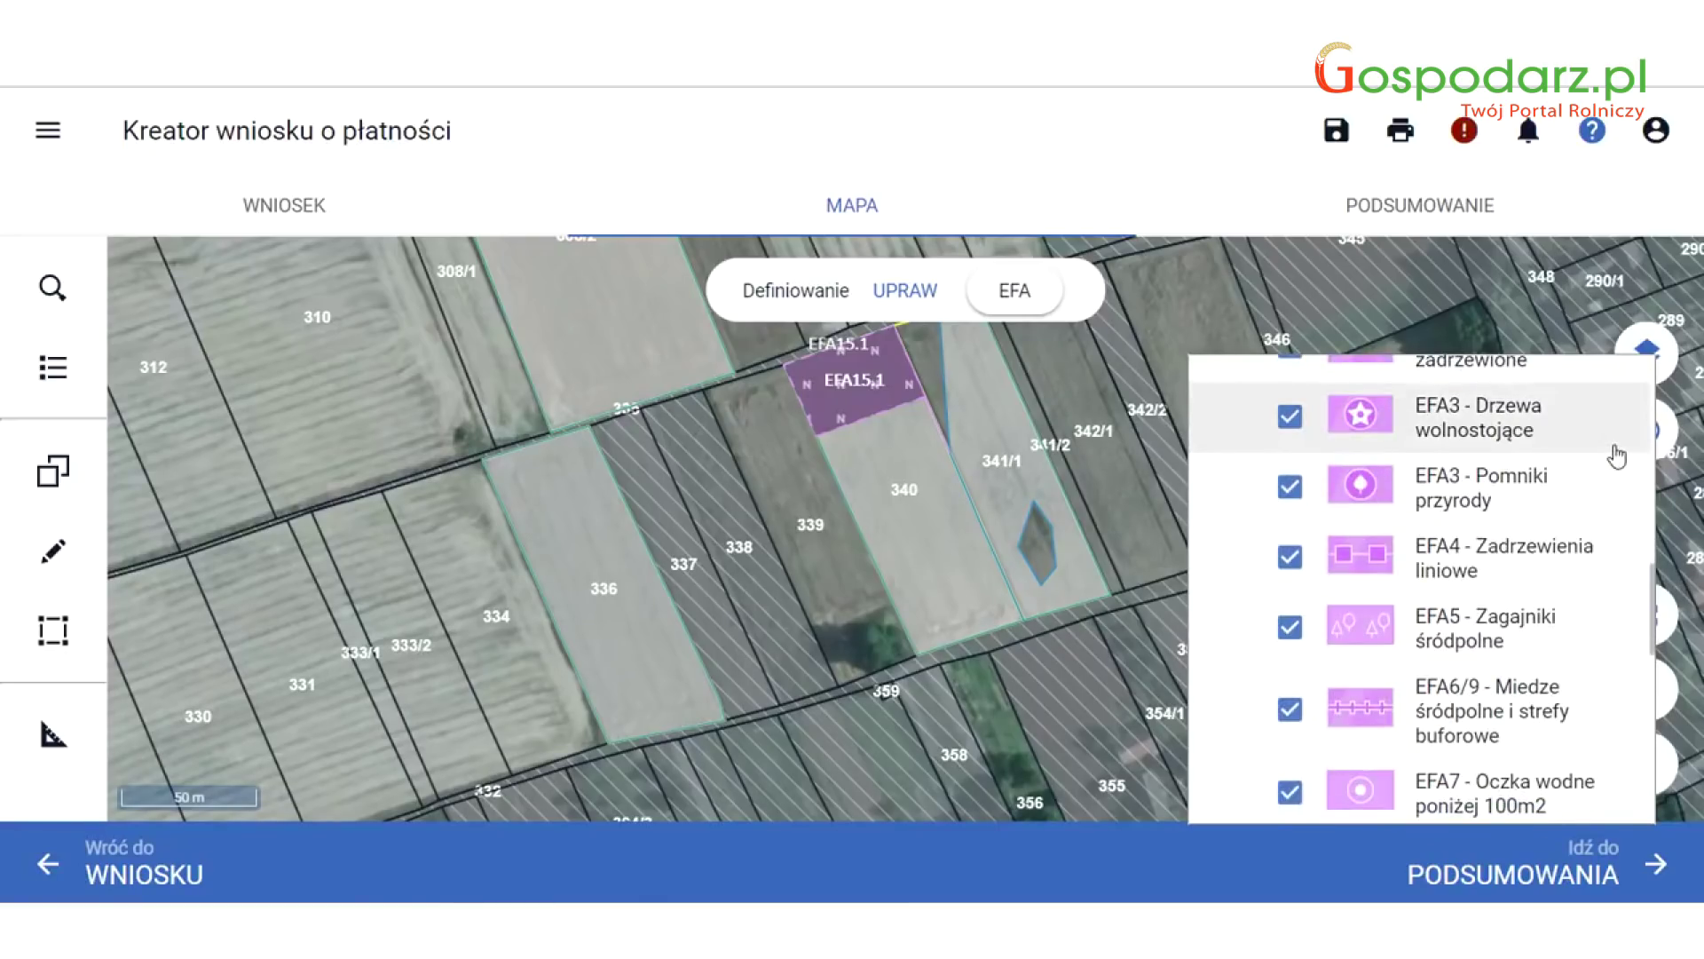
{"action": "scroll", "coordinate": [1617, 456], "scroll_direction": "down", "scroll_amount": 3}
{"action": "scroll", "coordinate": [1617, 458], "scroll_direction": "down", "scroll_amount": 3}
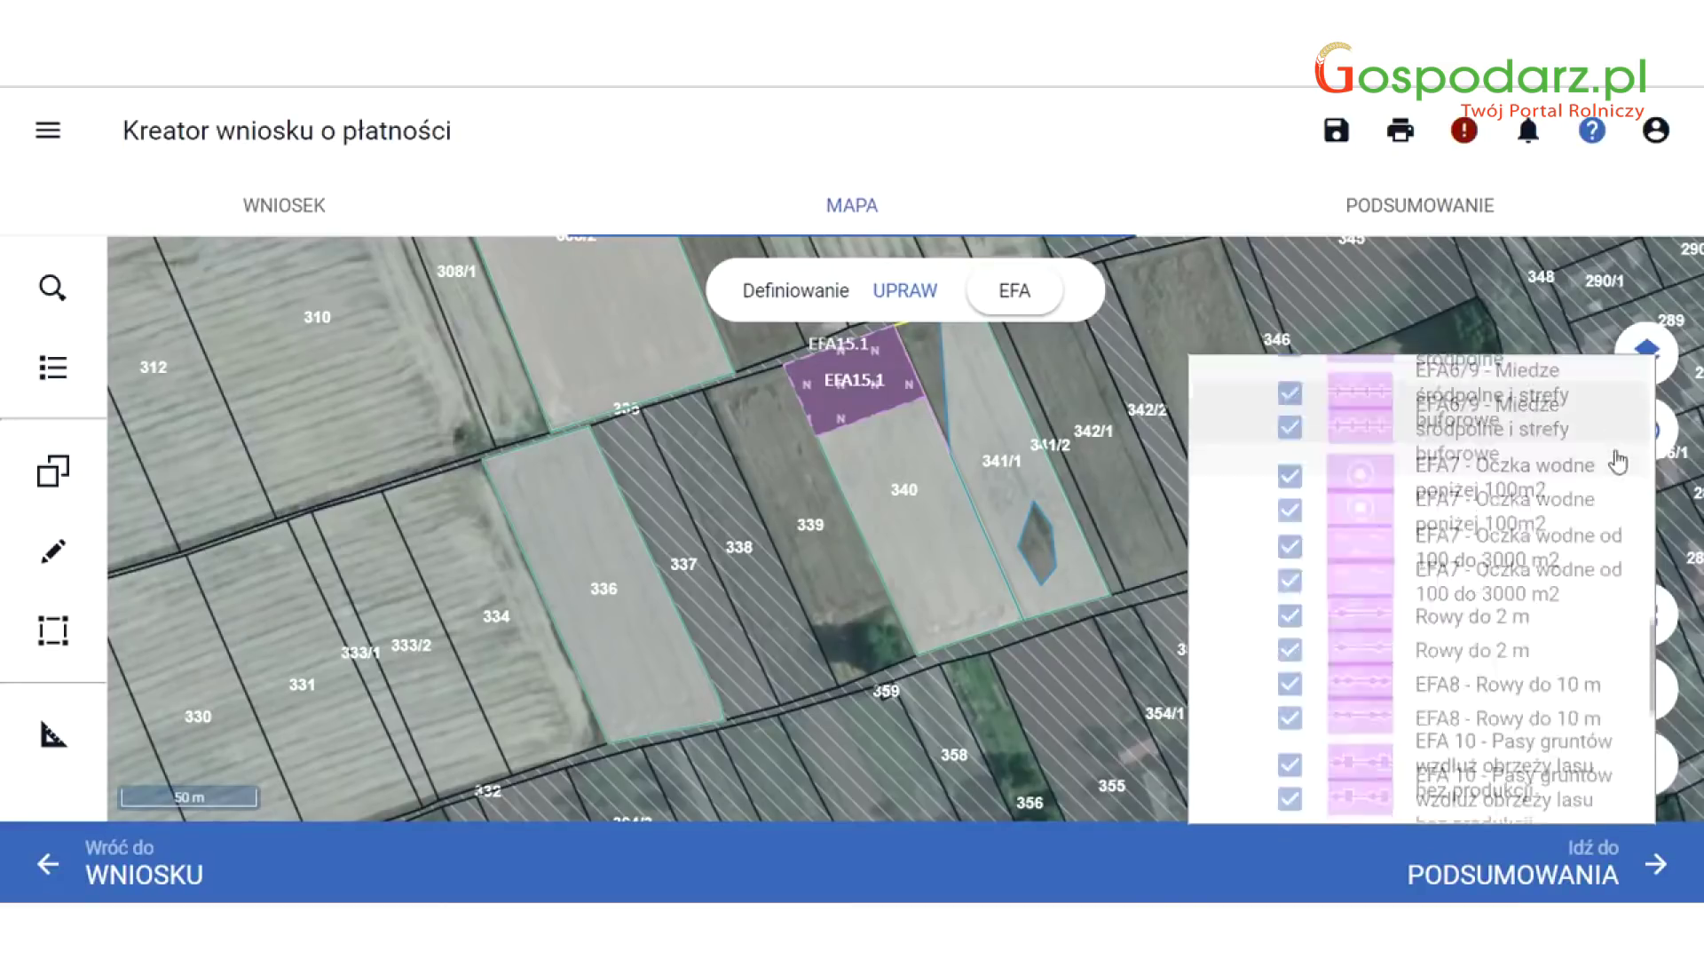
{"action": "scroll", "coordinate": [1617, 460], "scroll_direction": "down", "scroll_amount": 3}
{"action": "scroll", "coordinate": [1617, 460], "scroll_direction": "up", "scroll_amount": 15}
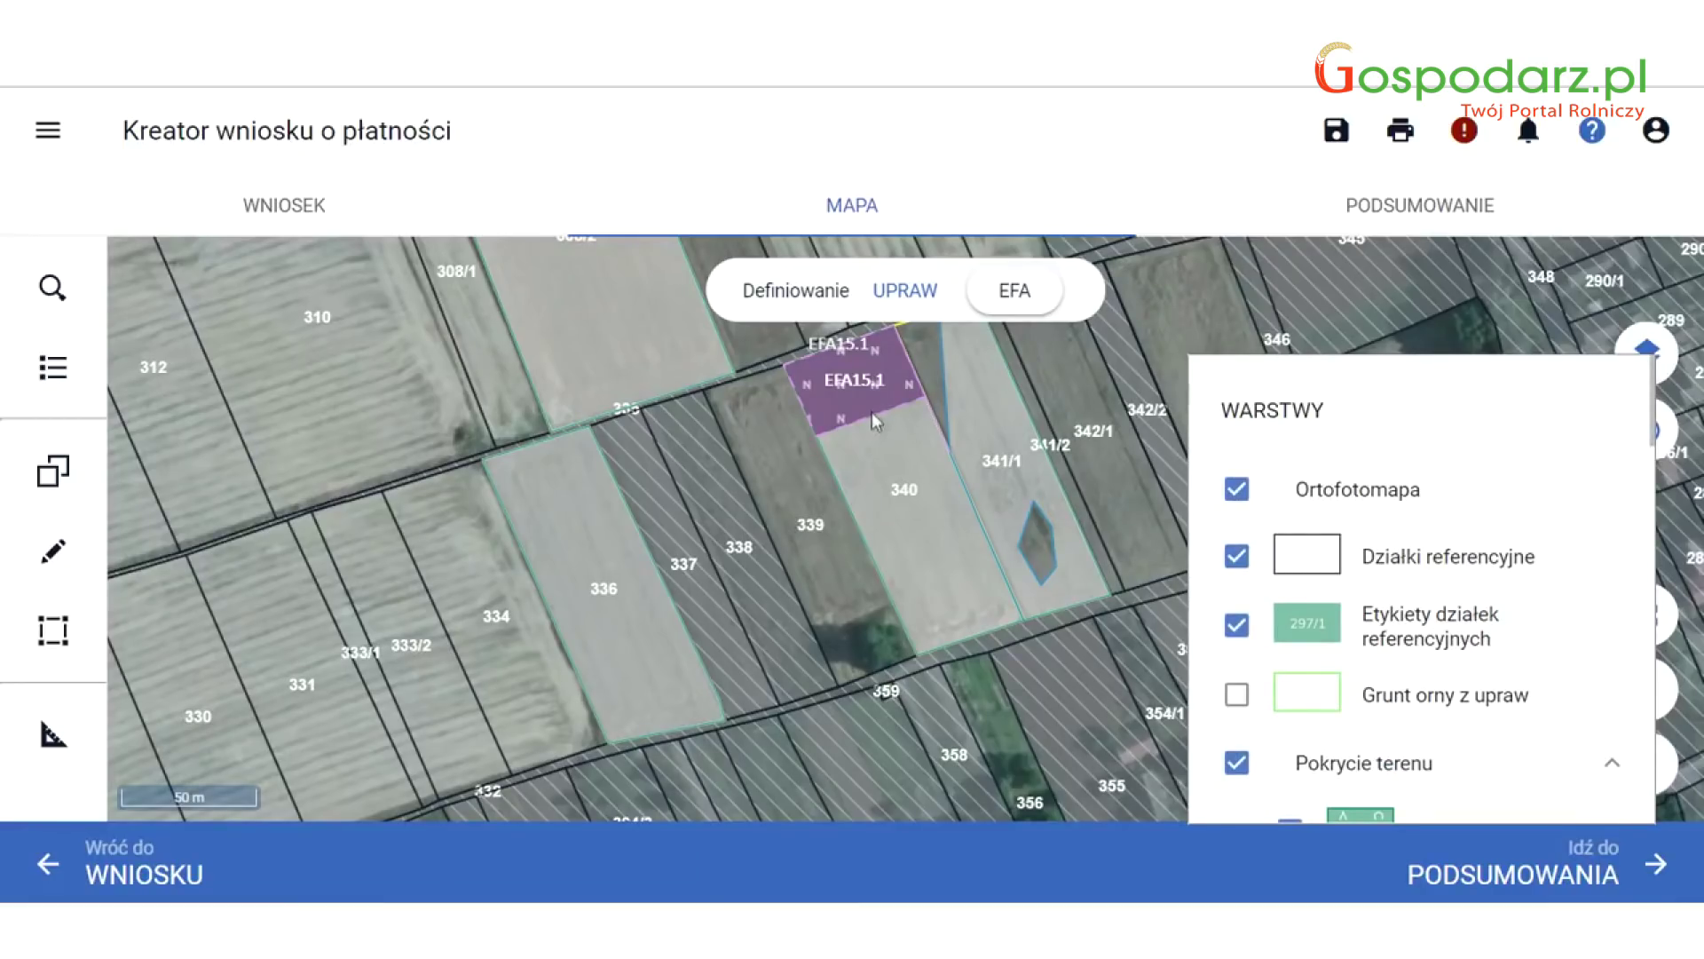
{"action": "scroll", "coordinate": [1287, 497], "scroll_direction": "down", "scroll_amount": 8}
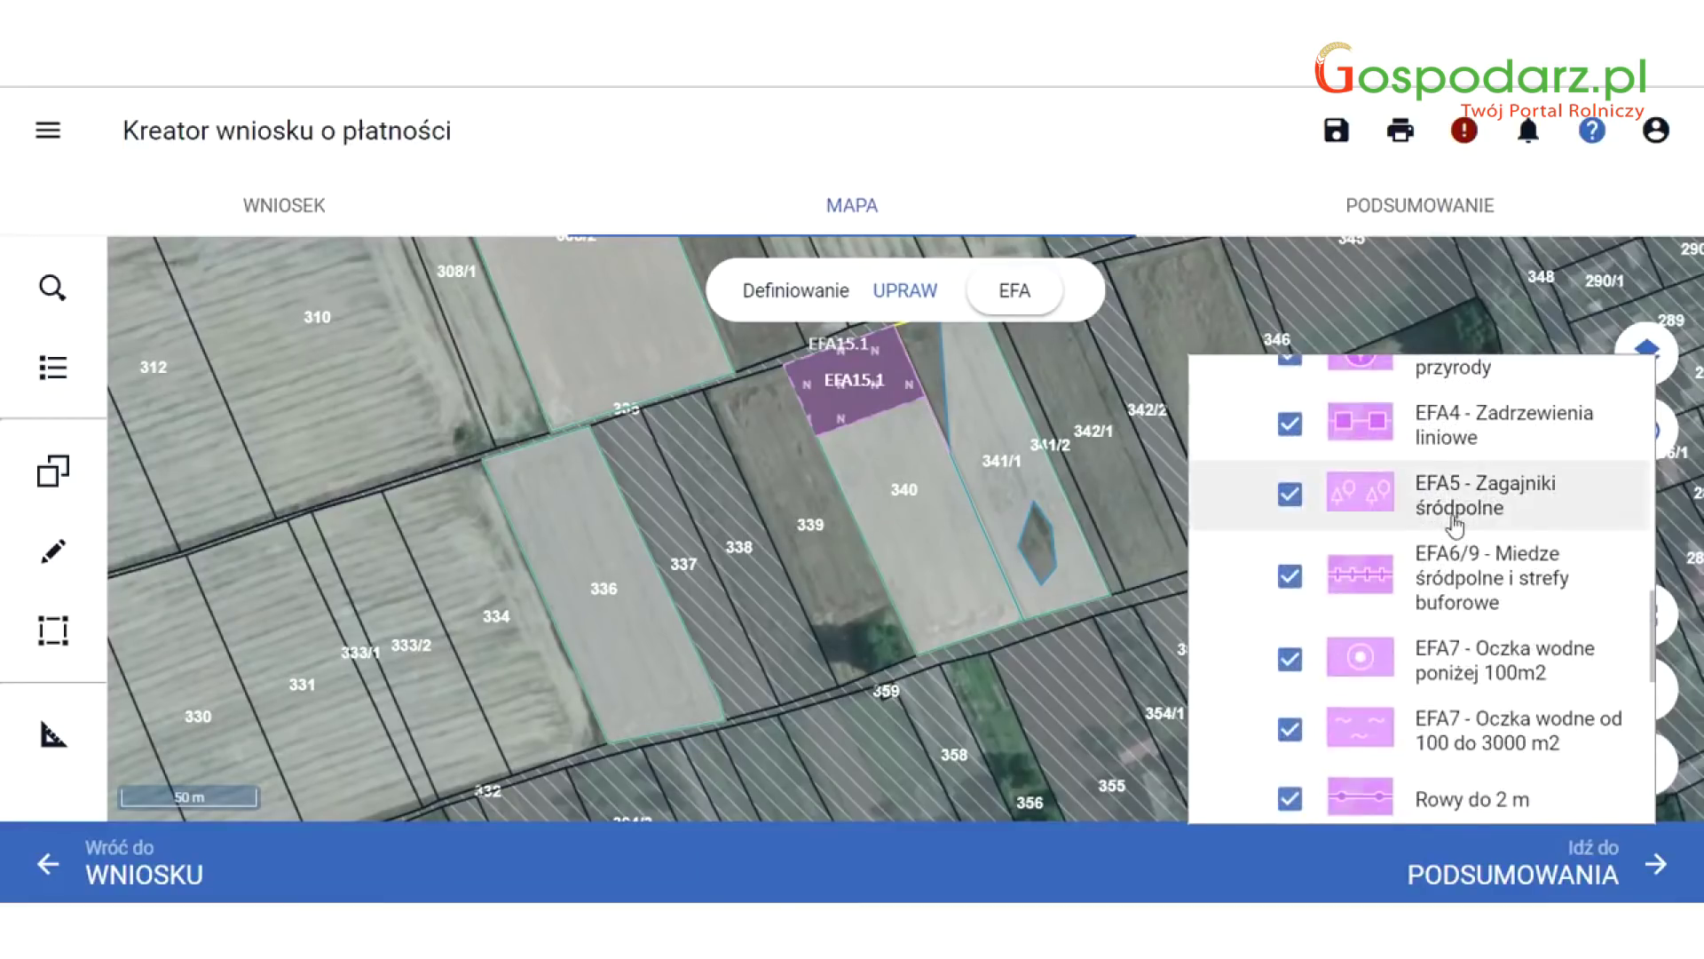
{"action": "scroll", "coordinate": [1454, 524], "scroll_direction": "down", "scroll_amount": 5}
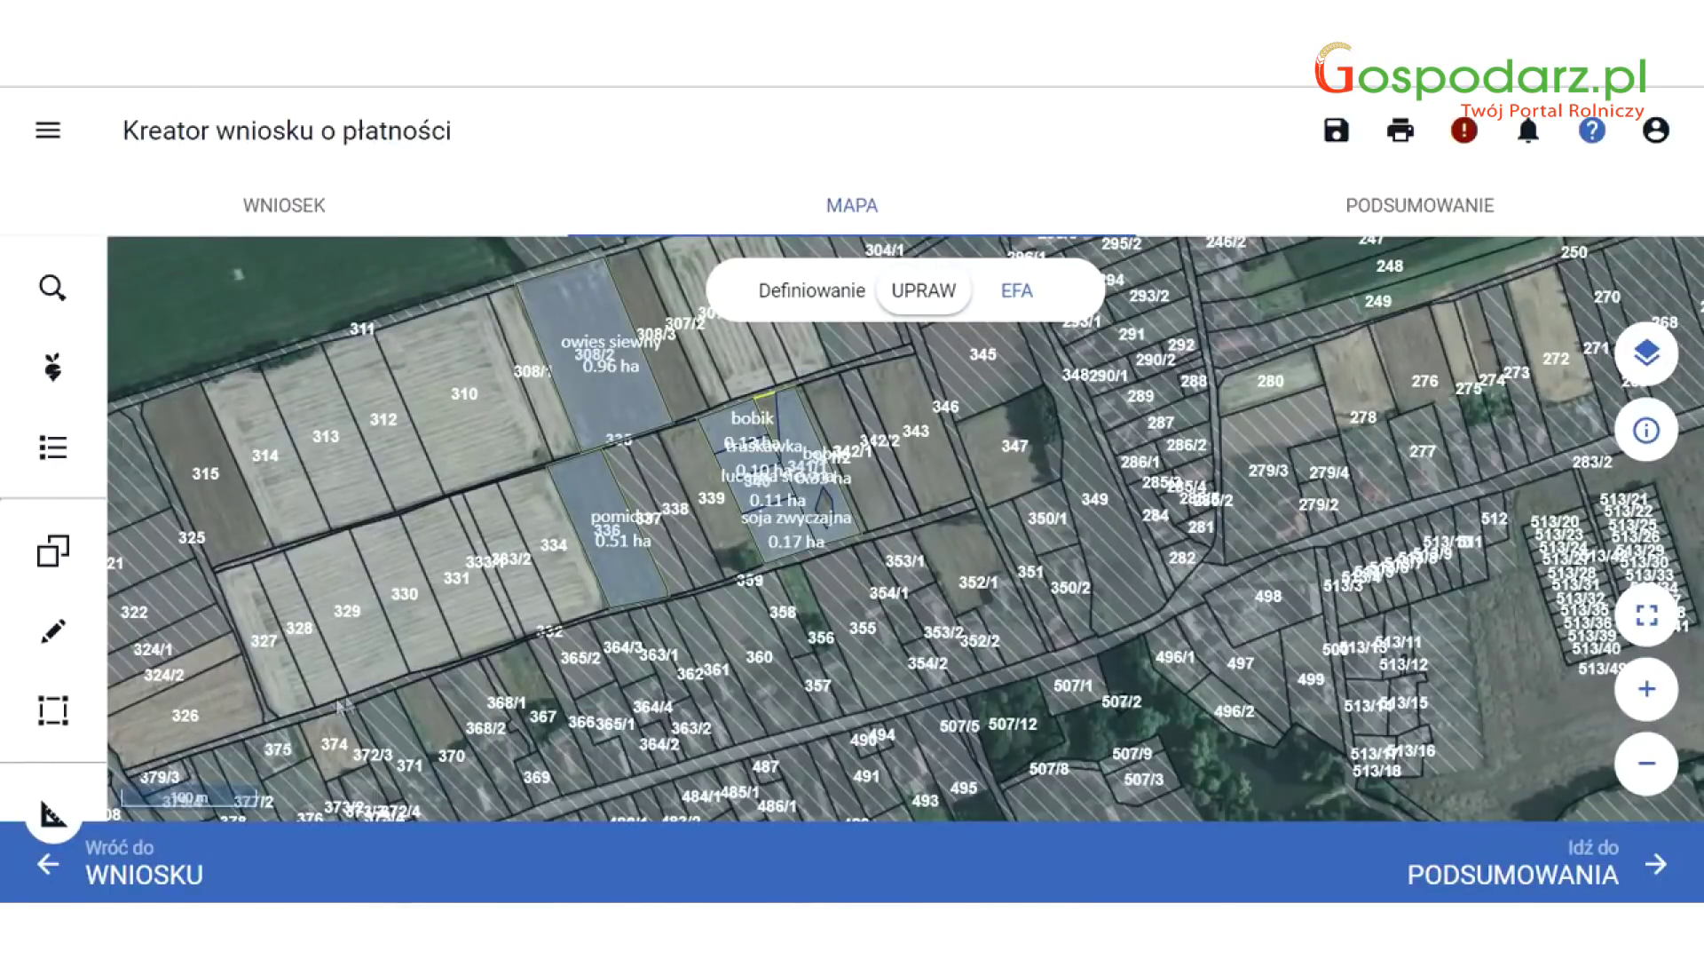
Return the map to EFA definition and bring the parcels around 336 and 340 into view.
{"action": "scroll", "coordinate": [463, 655], "scroll_direction": "up", "scroll_amount": 3}
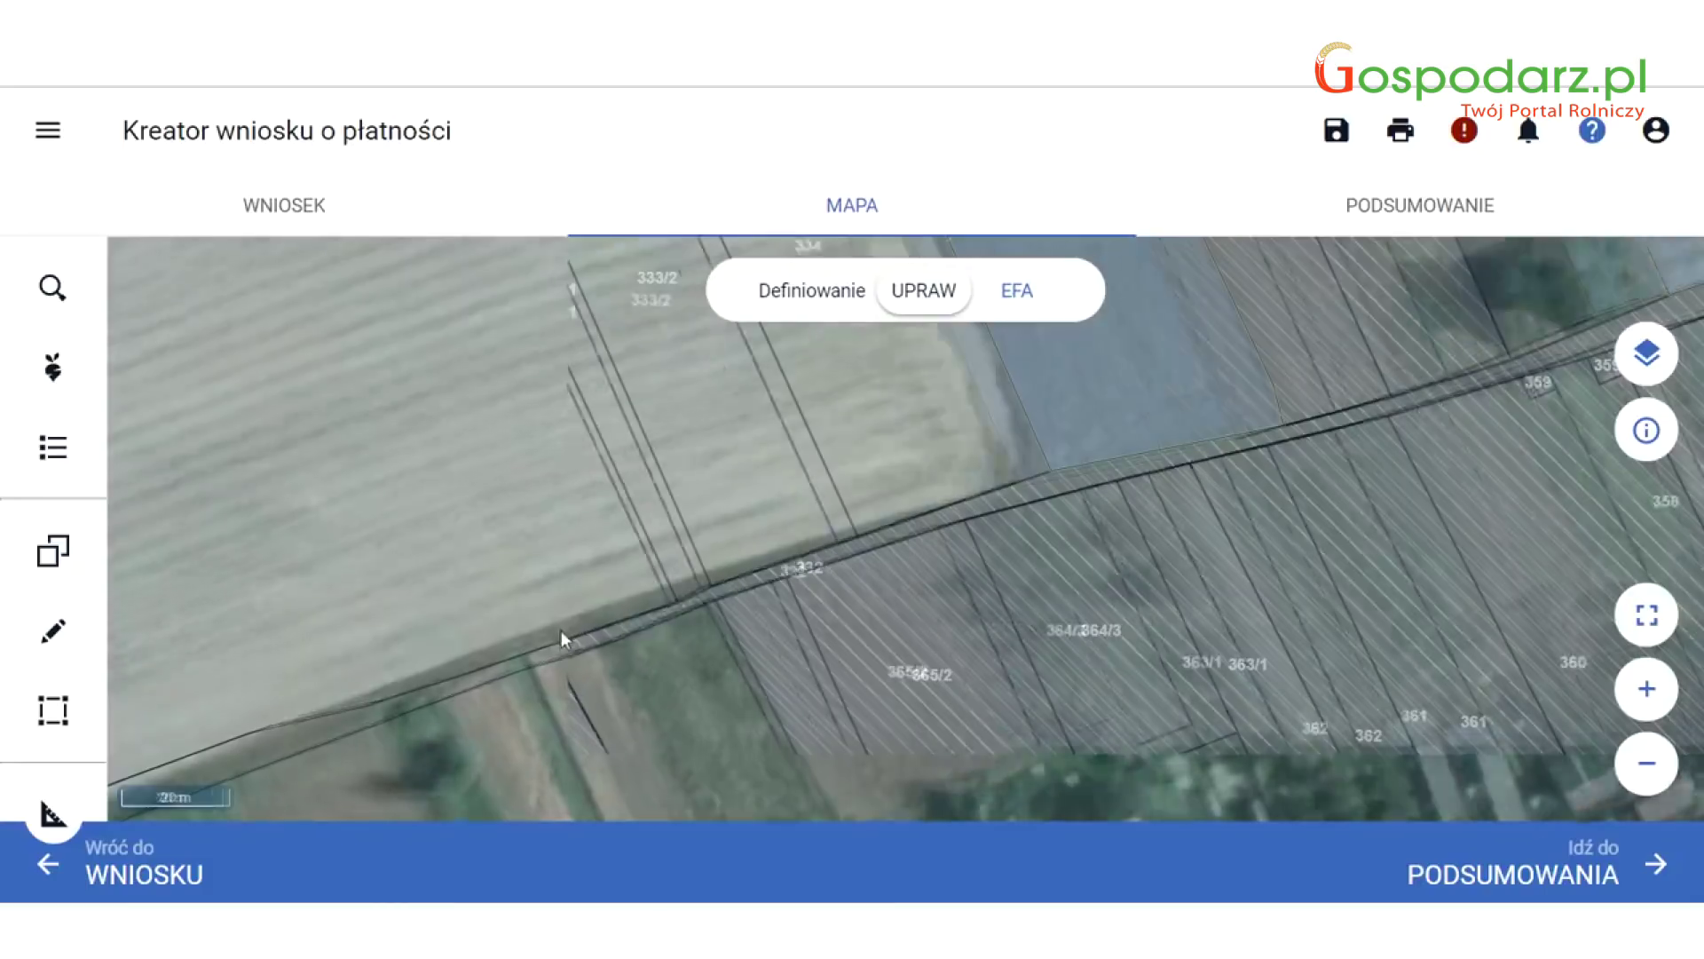
{"action": "scroll", "coordinate": [561, 630], "scroll_direction": "down", "scroll_amount": 2}
{"action": "left_click_drag", "start_coordinate": [770, 448], "coordinate": [764, 672]}
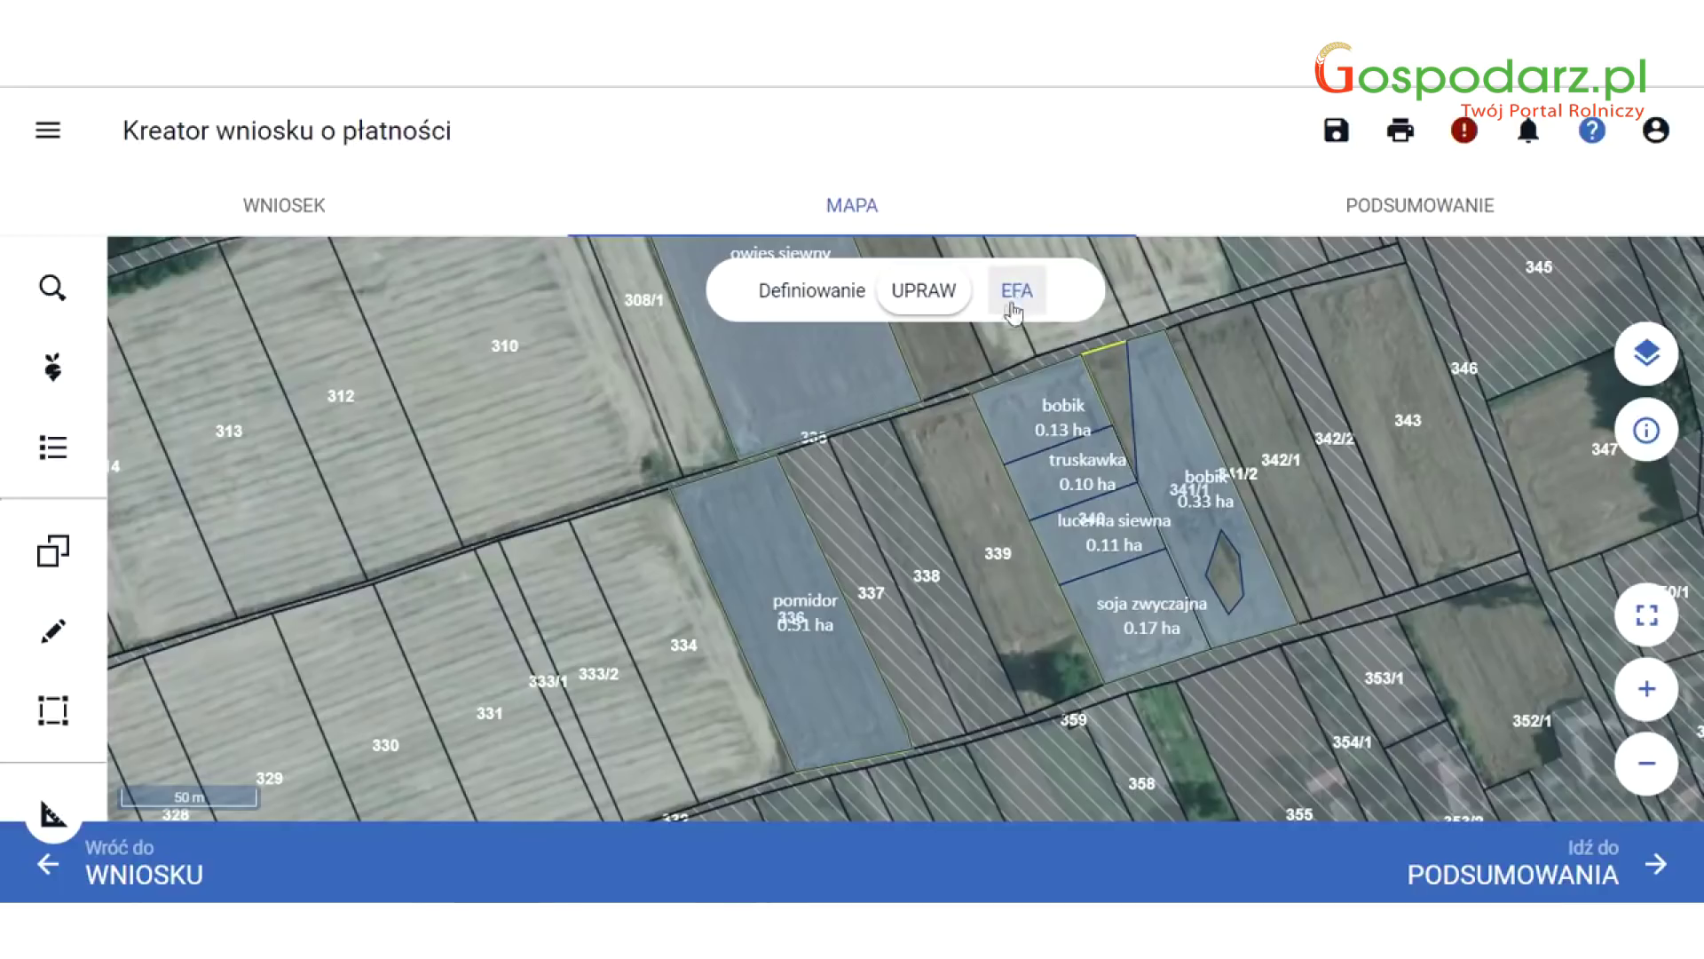
{"action": "left_click", "coordinate": [1016, 290]}
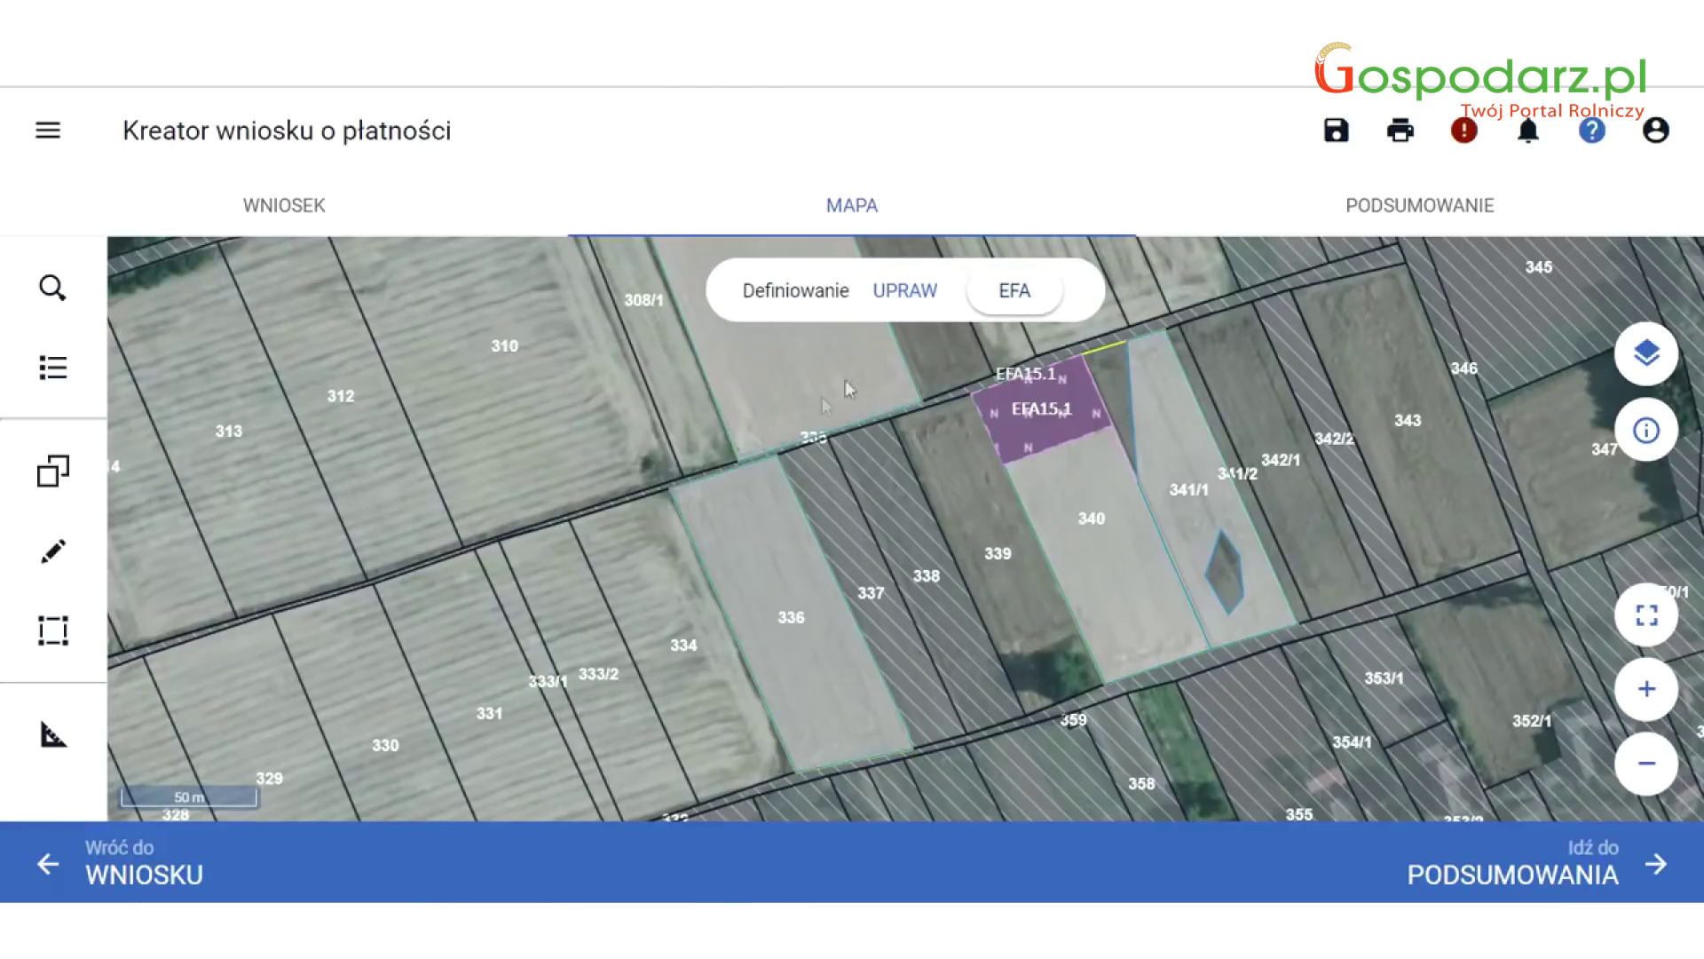
{"action": "scroll", "coordinate": [818, 557], "scroll_direction": "up", "scroll_amount": 3}
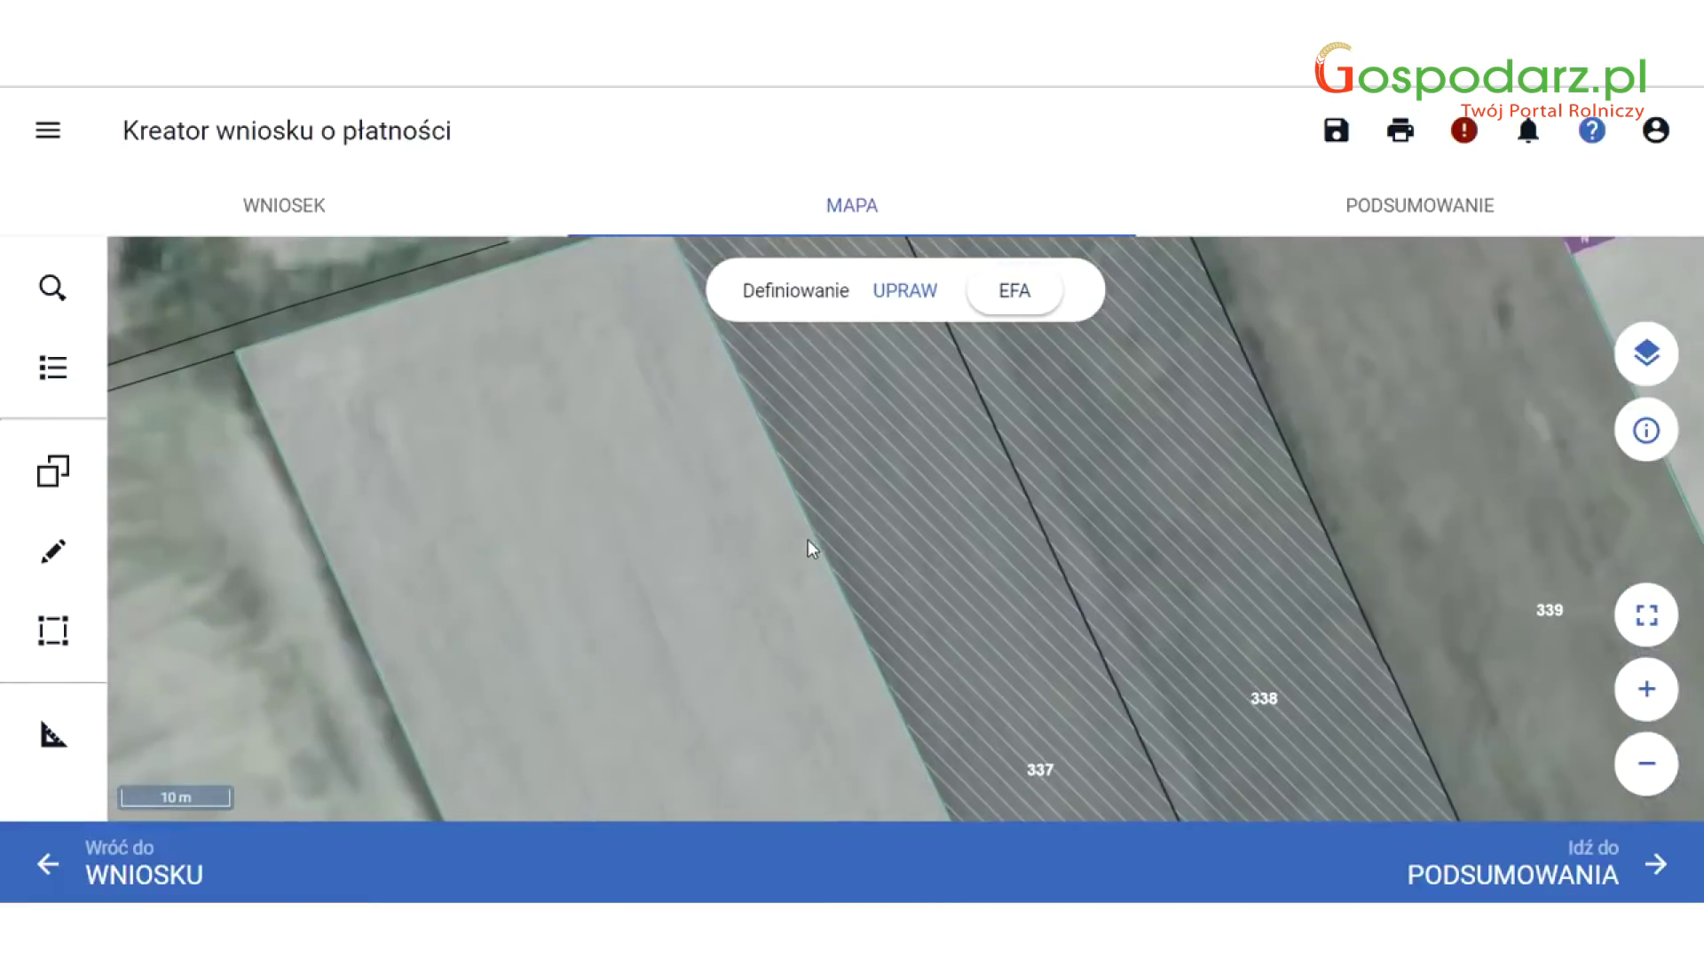
{"action": "scroll", "coordinate": [802, 545], "scroll_direction": "down", "scroll_amount": 1}
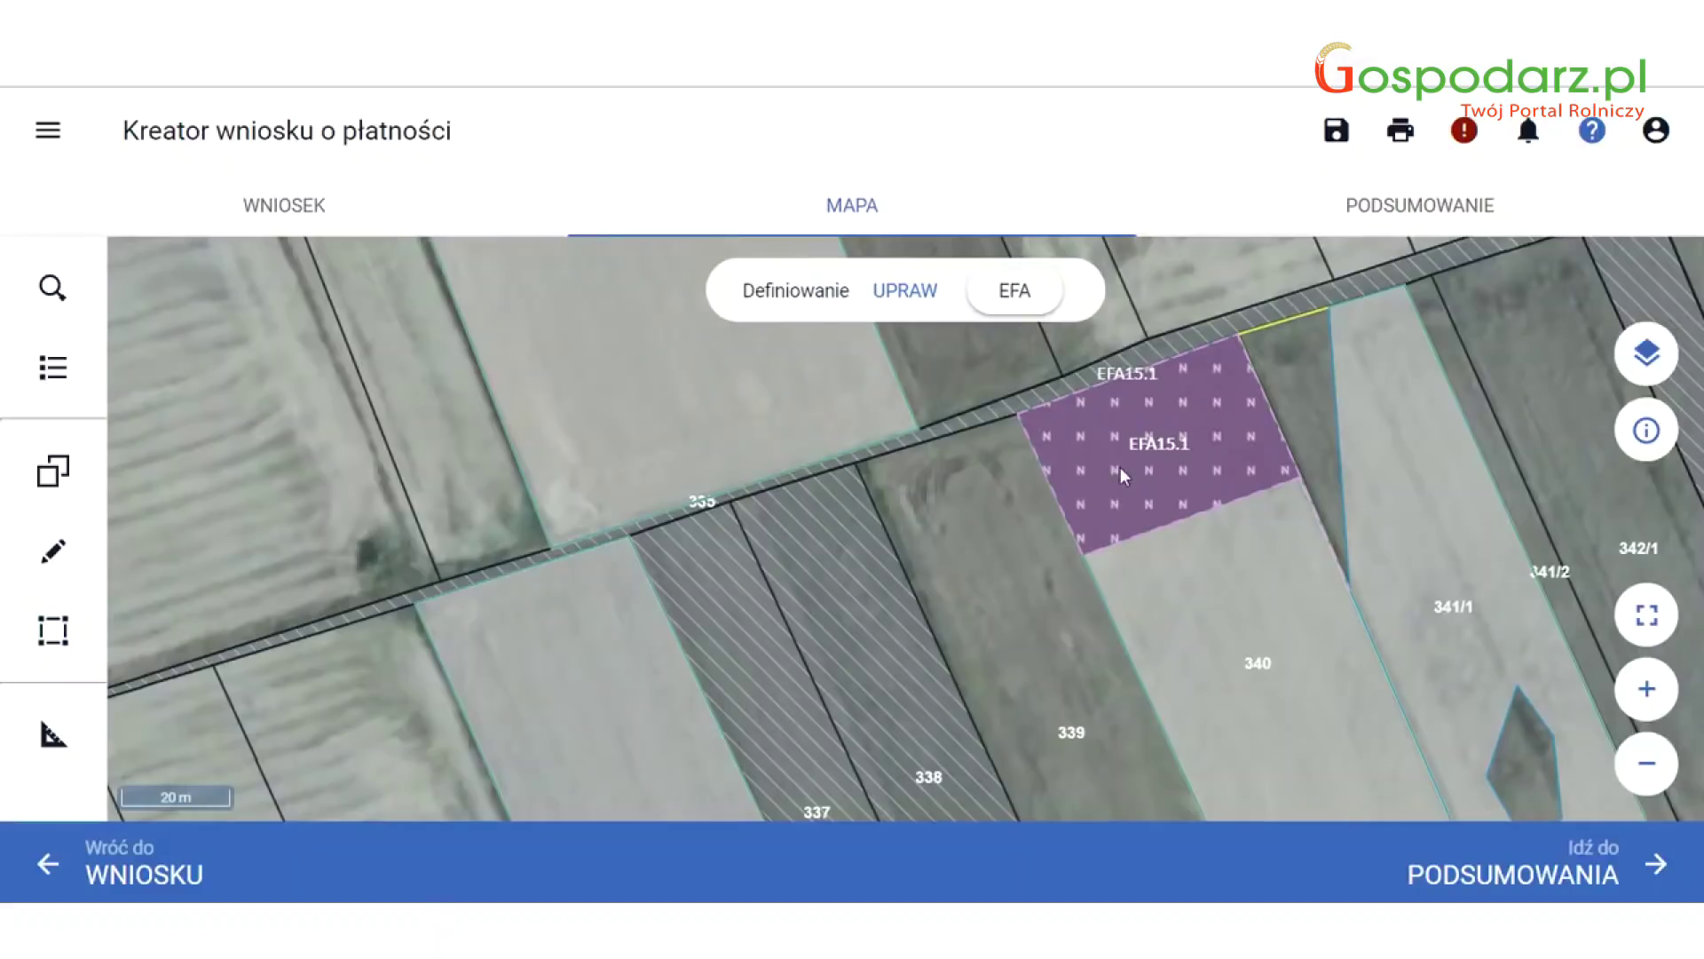
Select the EFA15.1 area on parcel 340 and shift its north-western corner slightly inward with Przesuń.
{"action": "left_click", "coordinate": [1120, 466]}
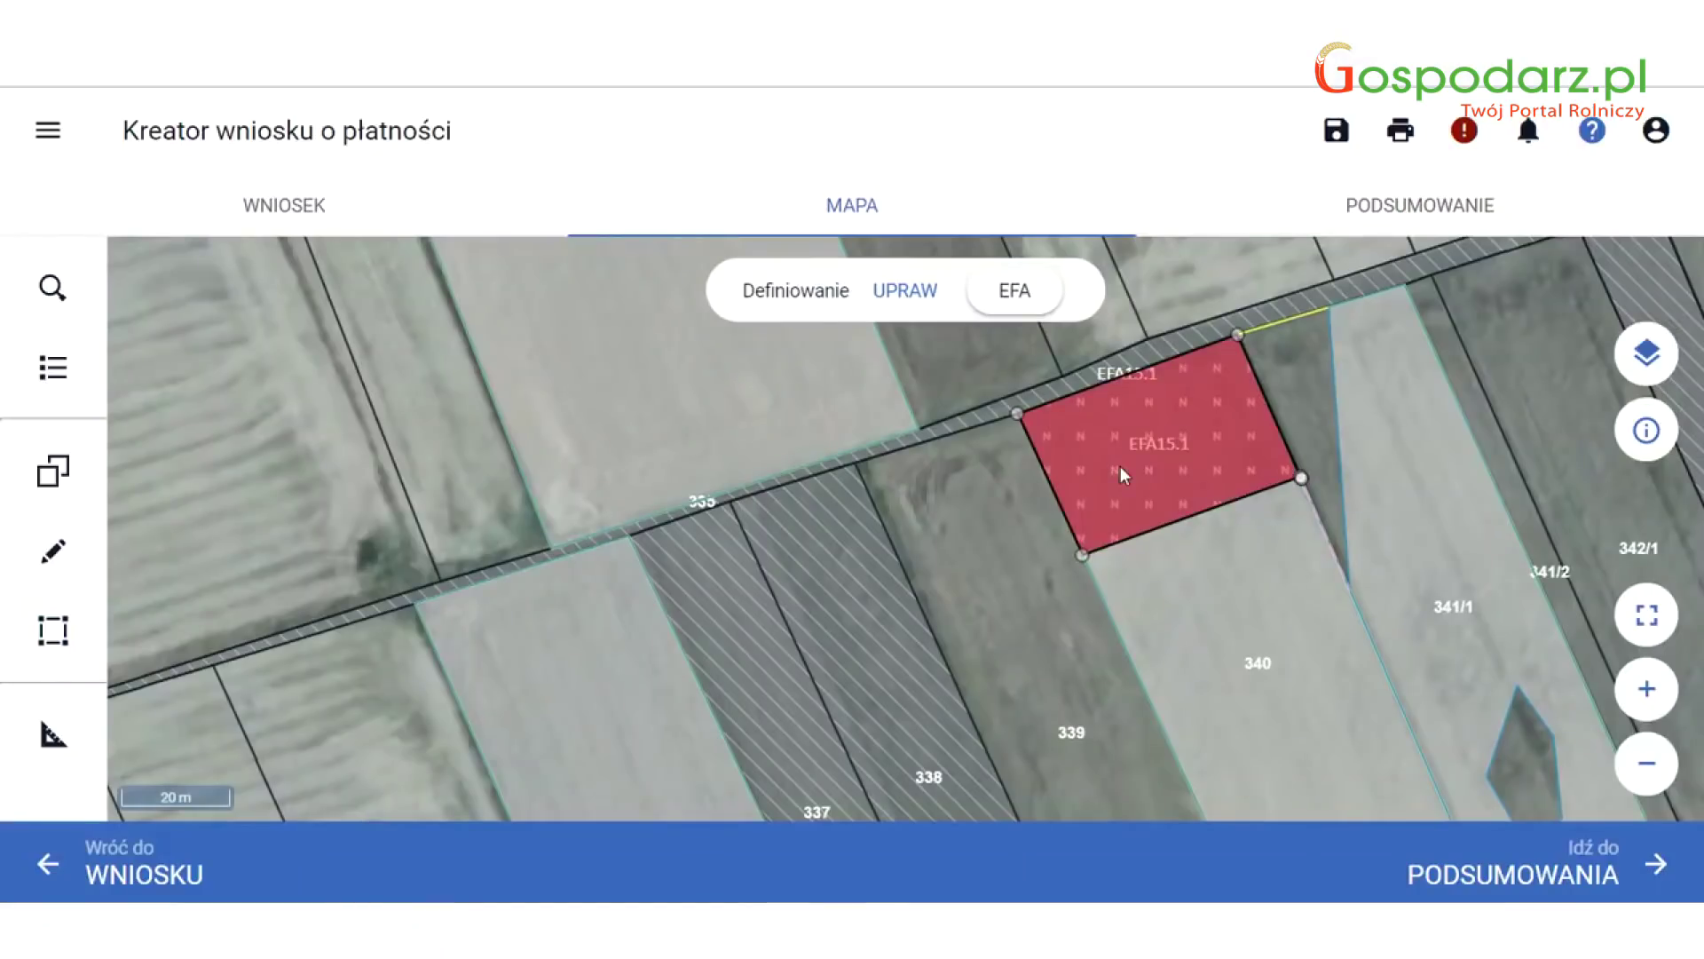
{"action": "left_click", "coordinate": [54, 630]}
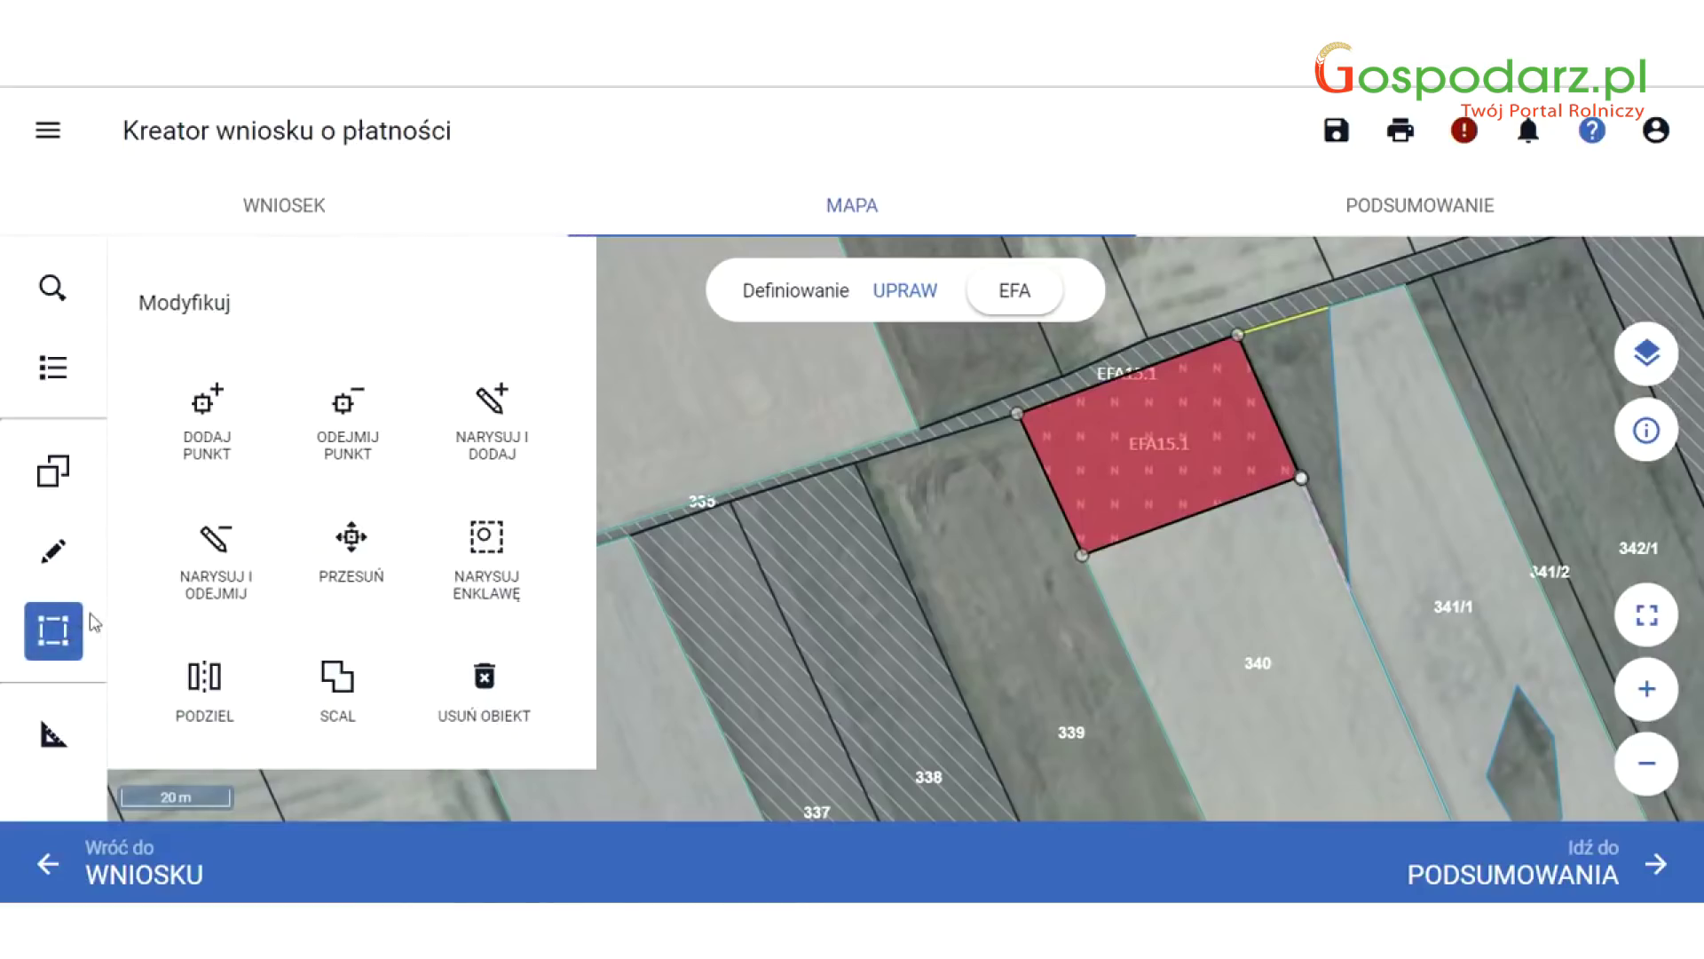
{"action": "left_click", "coordinate": [352, 537]}
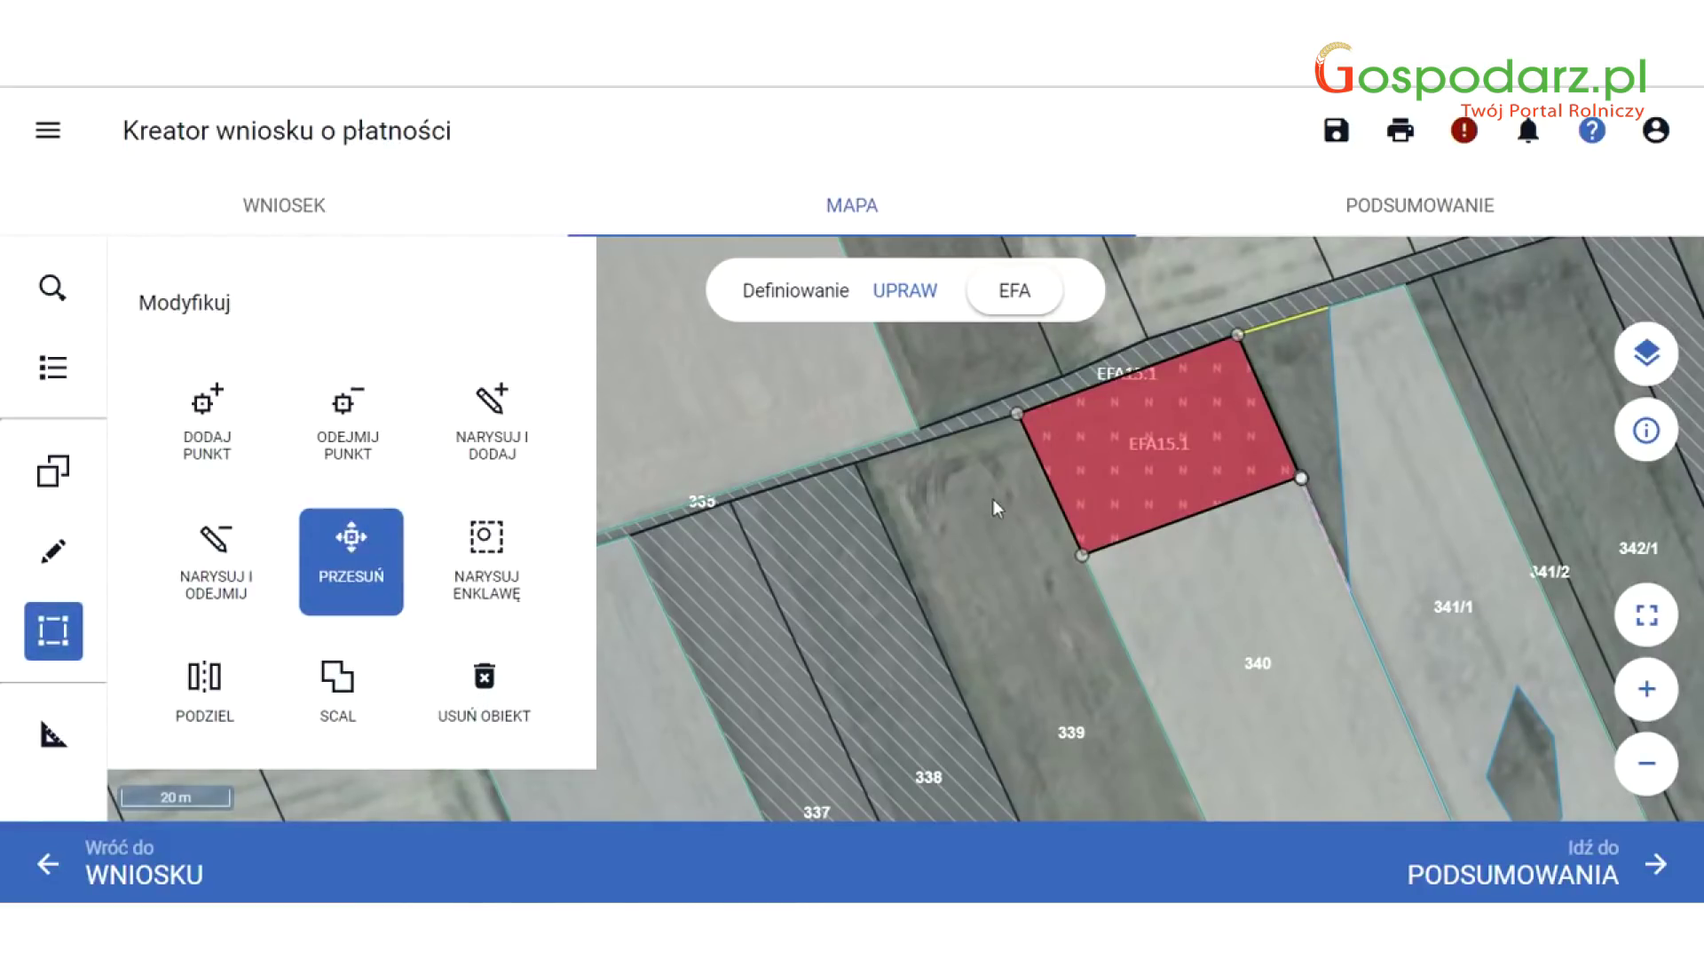
{"action": "left_click_drag", "start_coordinate": [1028, 415], "coordinate": [1046, 460]}
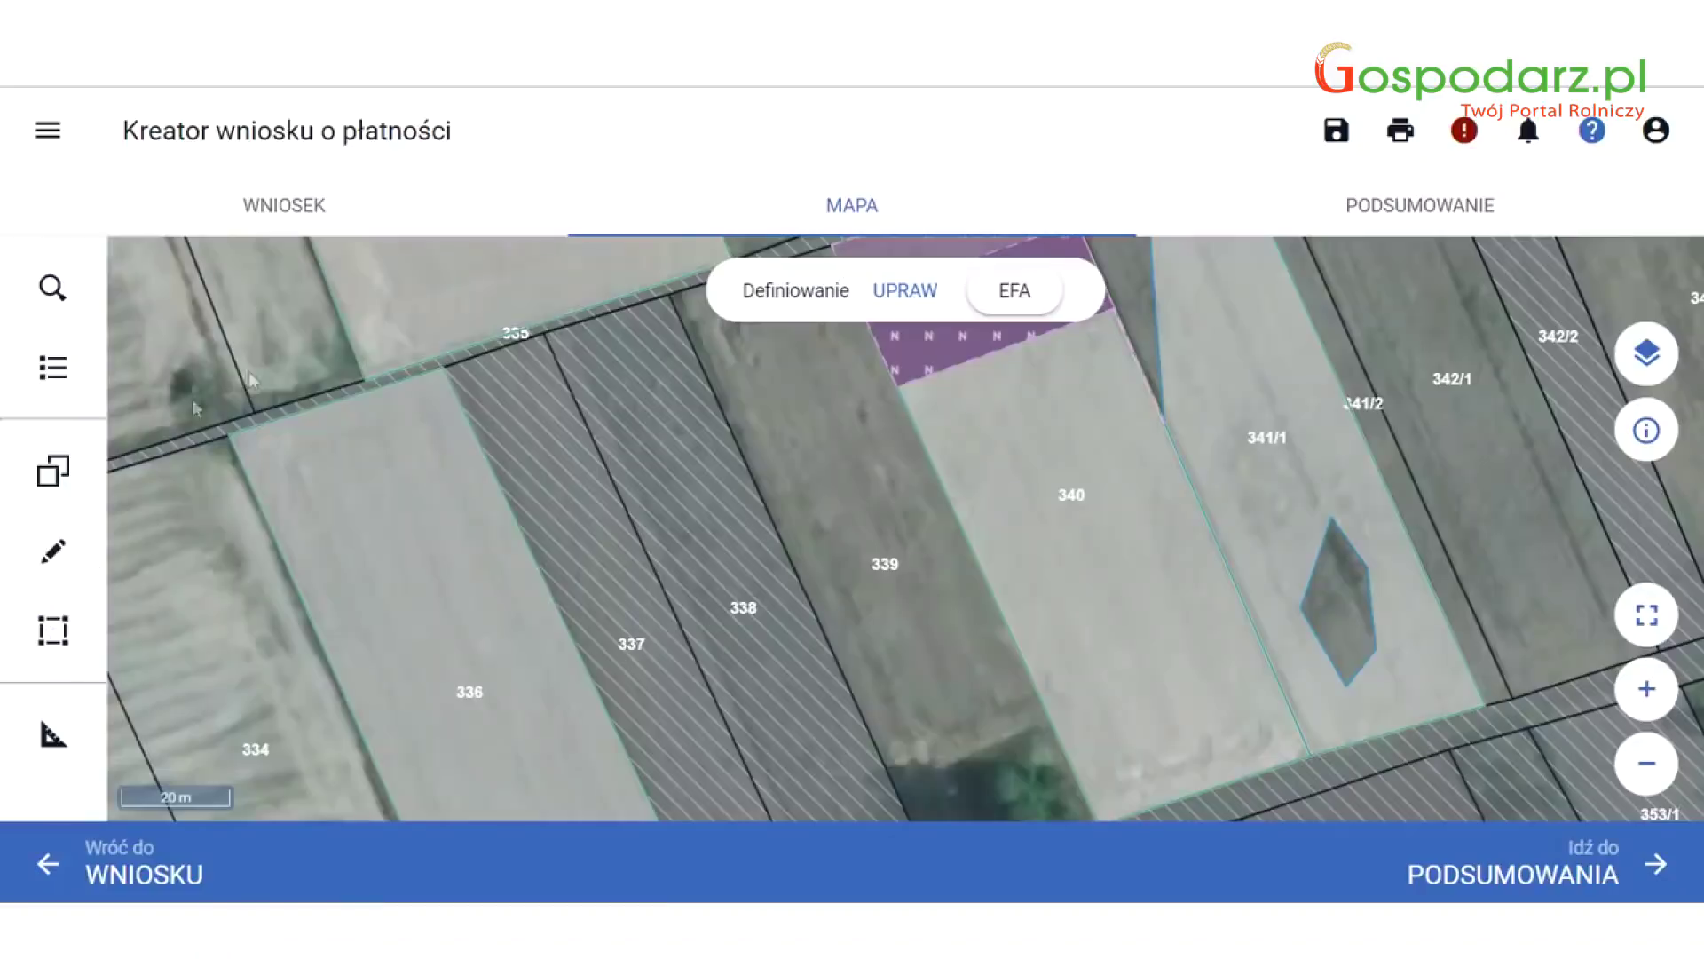
Review the Warstwy list available for EFA definition, from the EFA categories back to the base map layers.
{"action": "scroll", "coordinate": [759, 528], "scroll_direction": "down", "scroll_amount": 1}
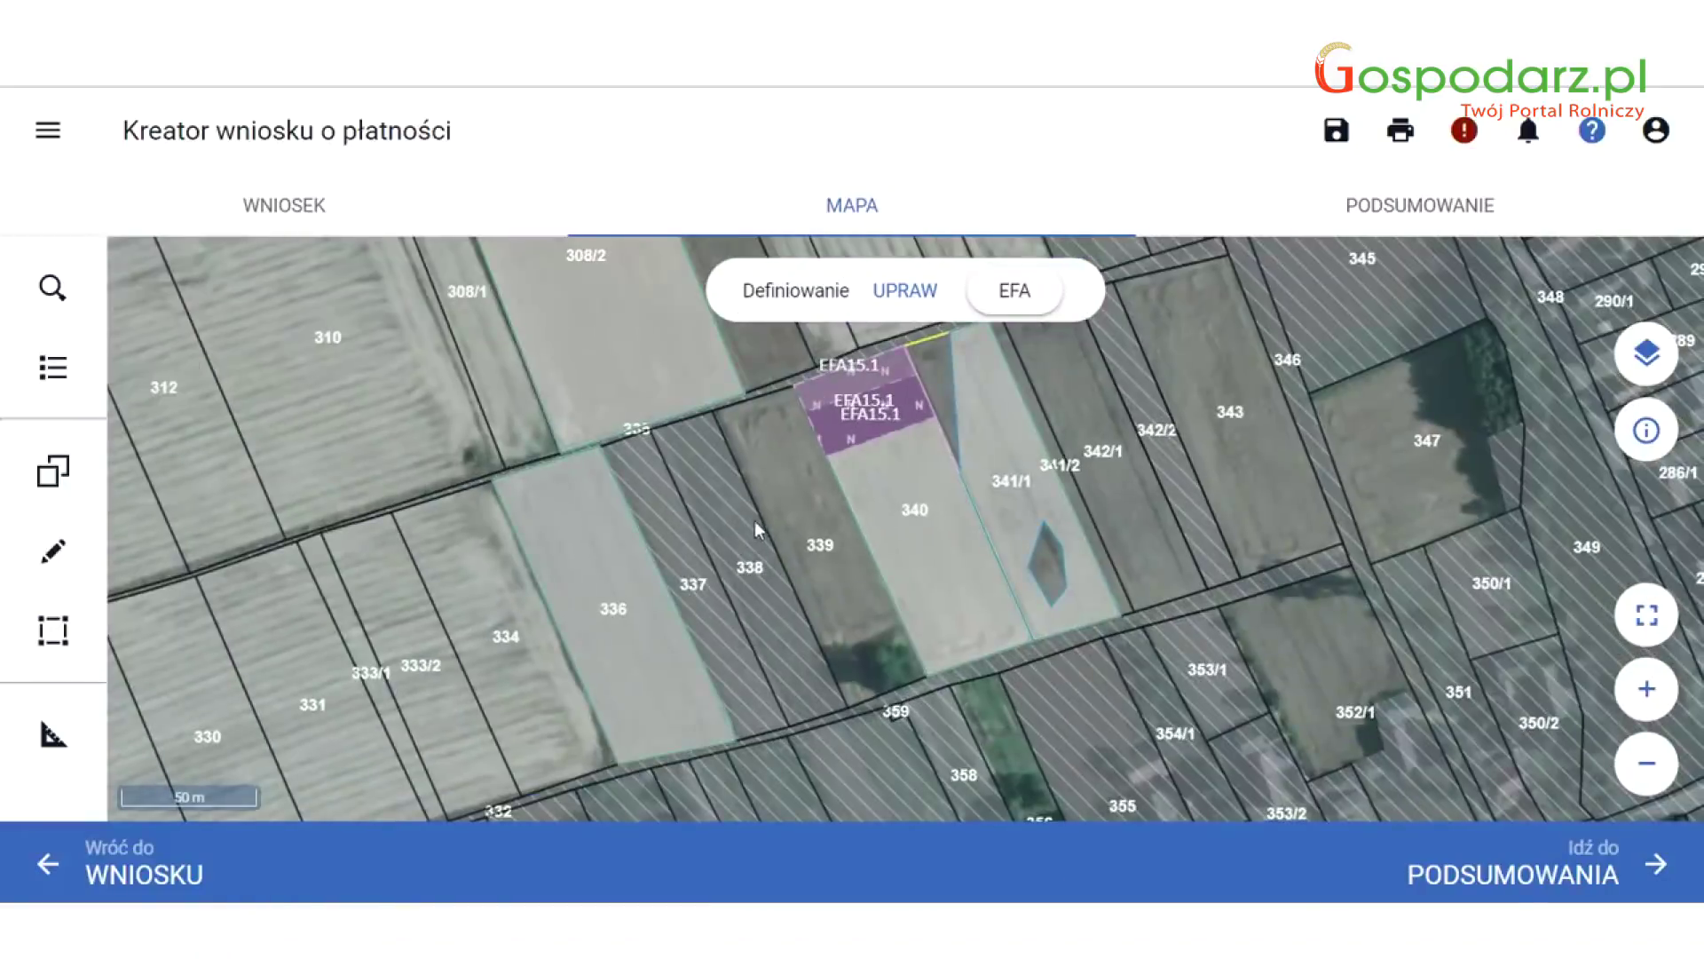
{"action": "scroll", "coordinate": [742, 508], "scroll_direction": "down", "scroll_amount": 1}
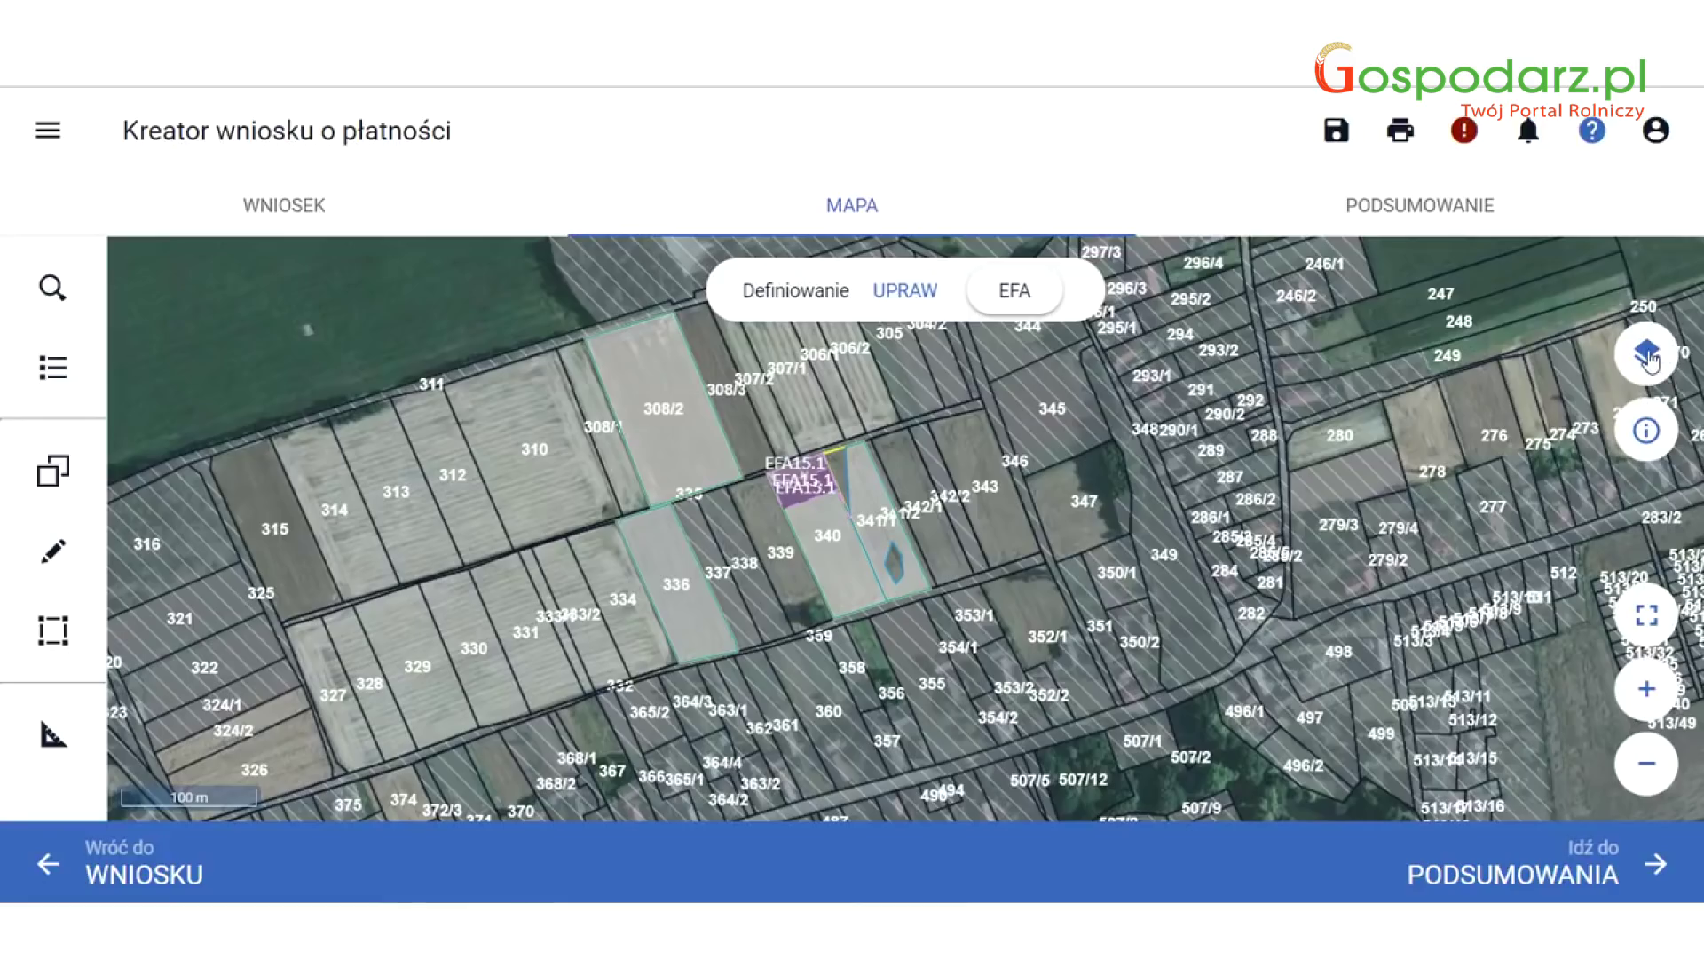
{"action": "left_click", "coordinate": [1647, 360]}
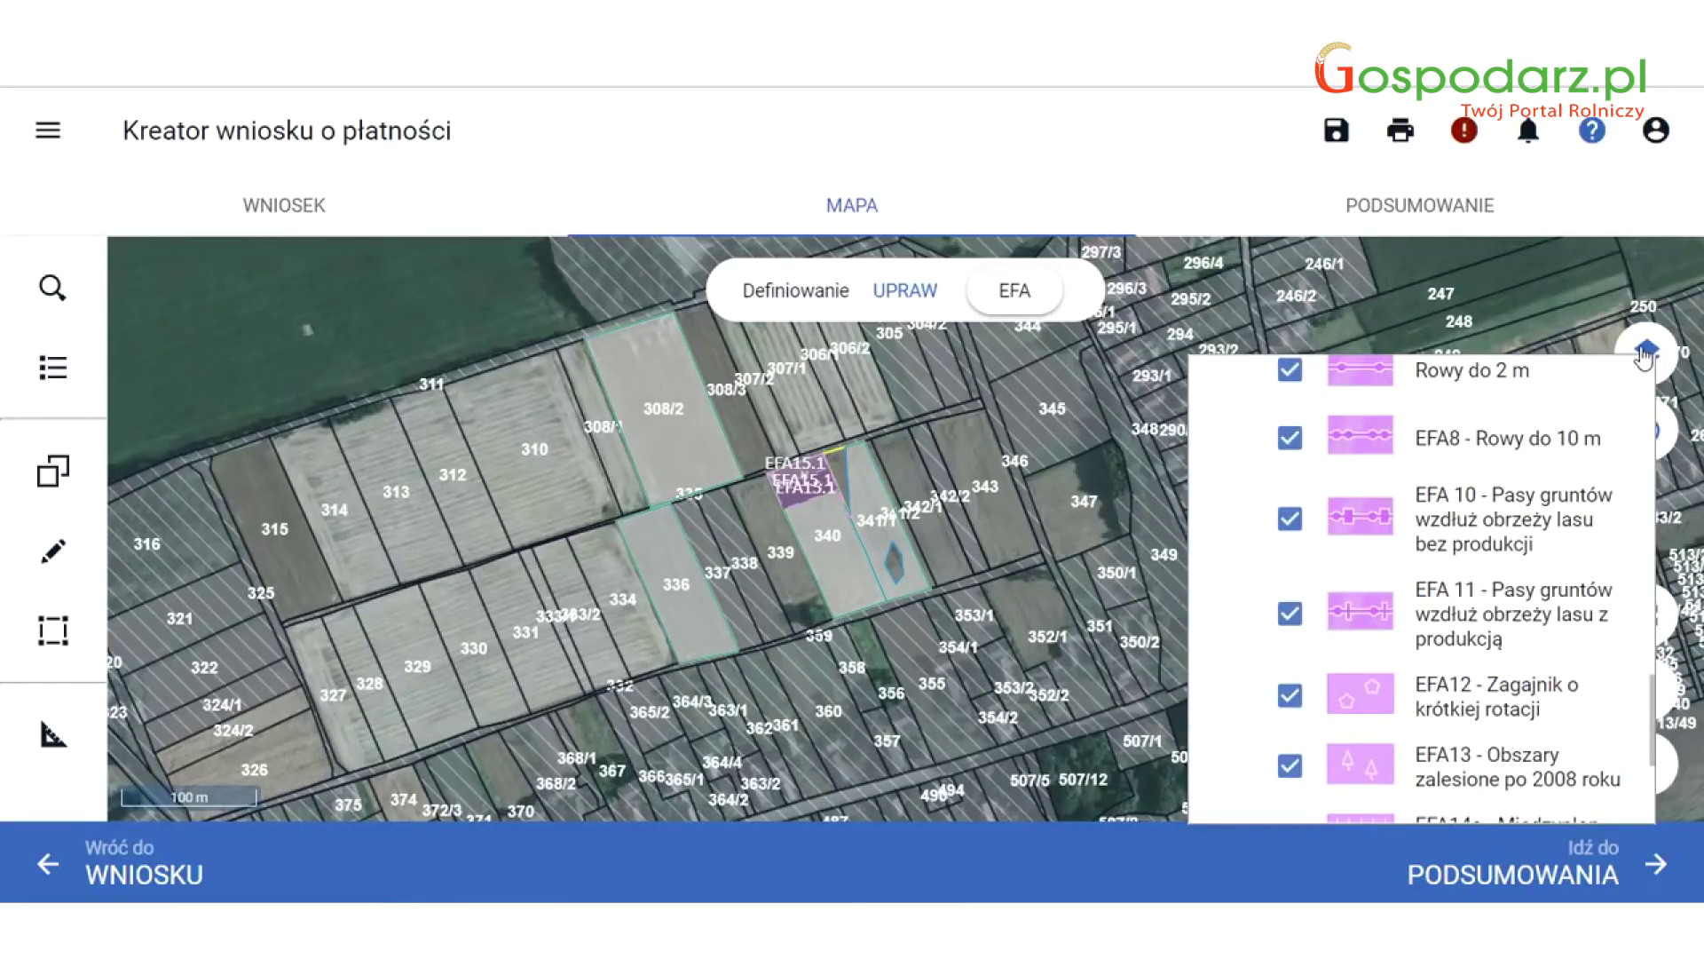
{"action": "scroll", "coordinate": [1456, 390], "scroll_direction": "up", "scroll_amount": 10}
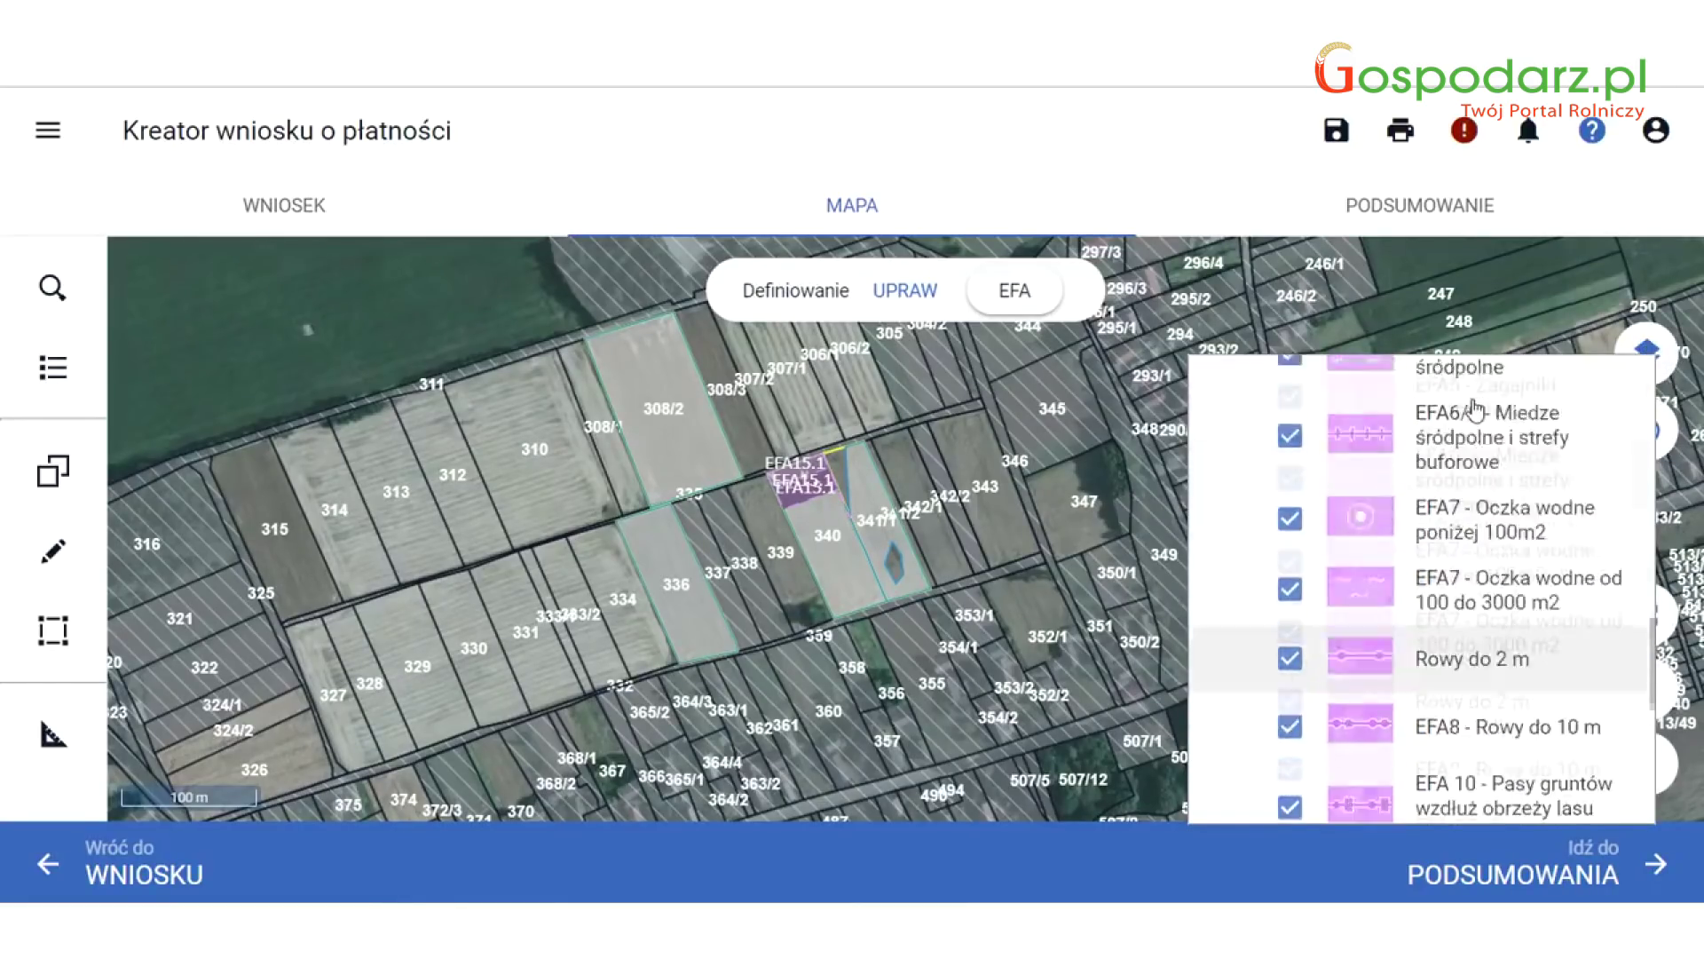
{"action": "scroll", "coordinate": [1456, 391], "scroll_direction": "up", "scroll_amount": 5}
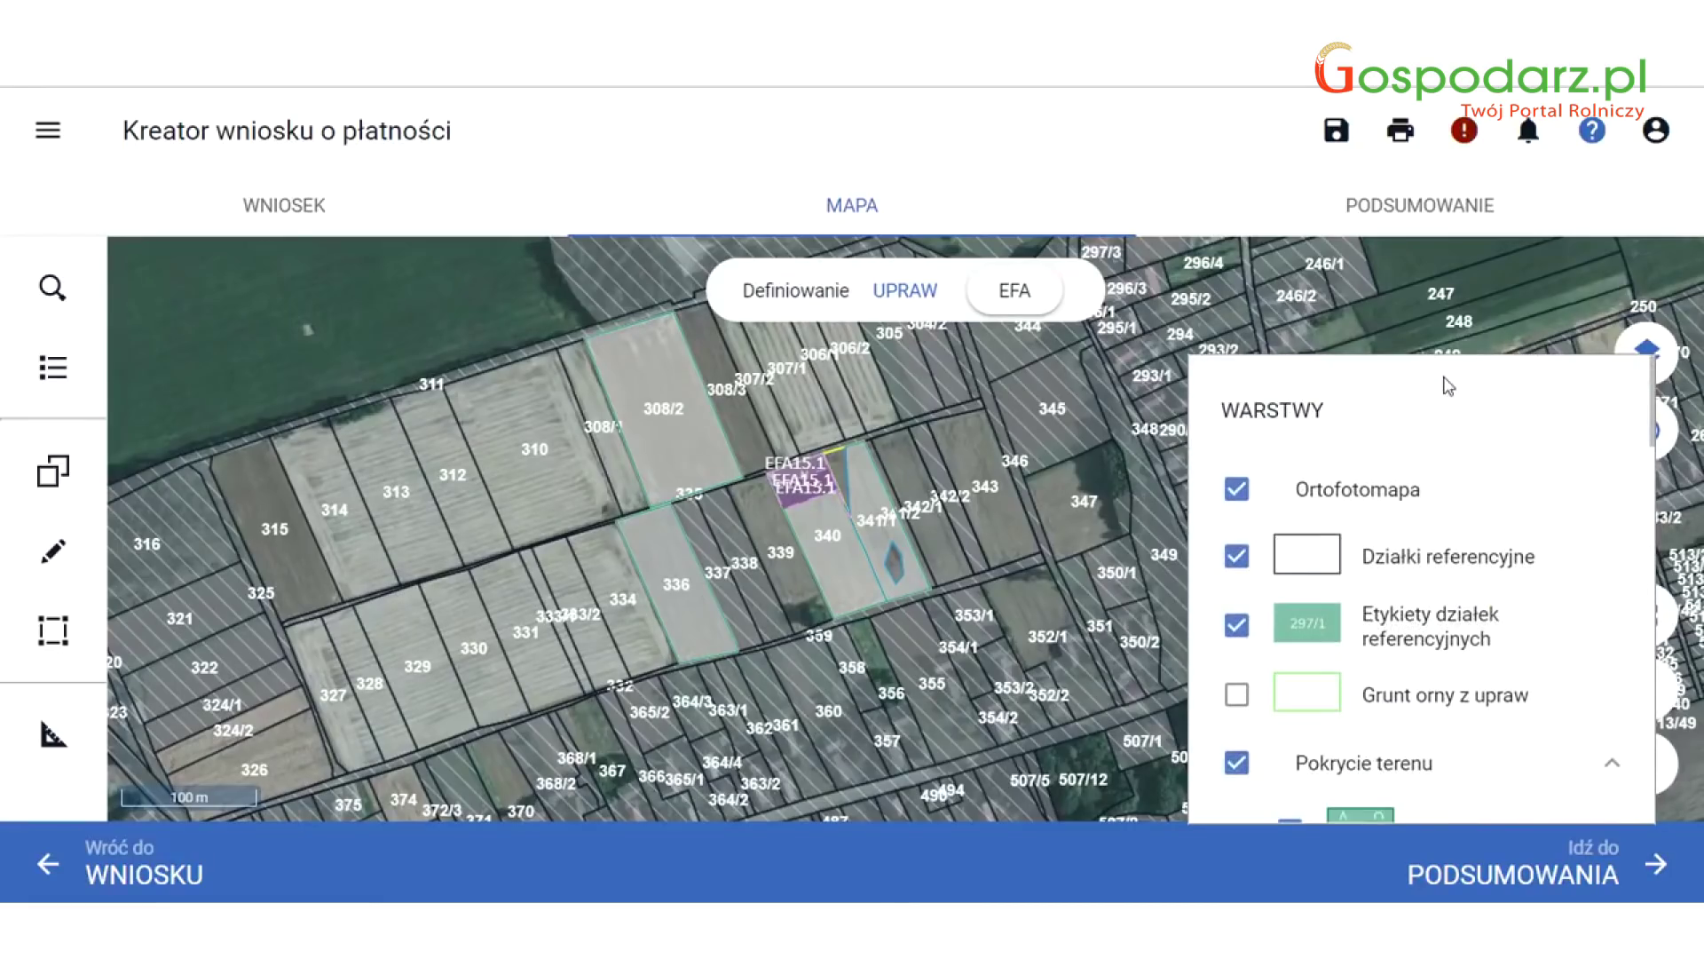
Switch to defining UPRAW and review its Warstwy list, including Obszary chronione, Obszary specjalne and Działki rolne.
{"action": "left_click", "coordinate": [929, 296]}
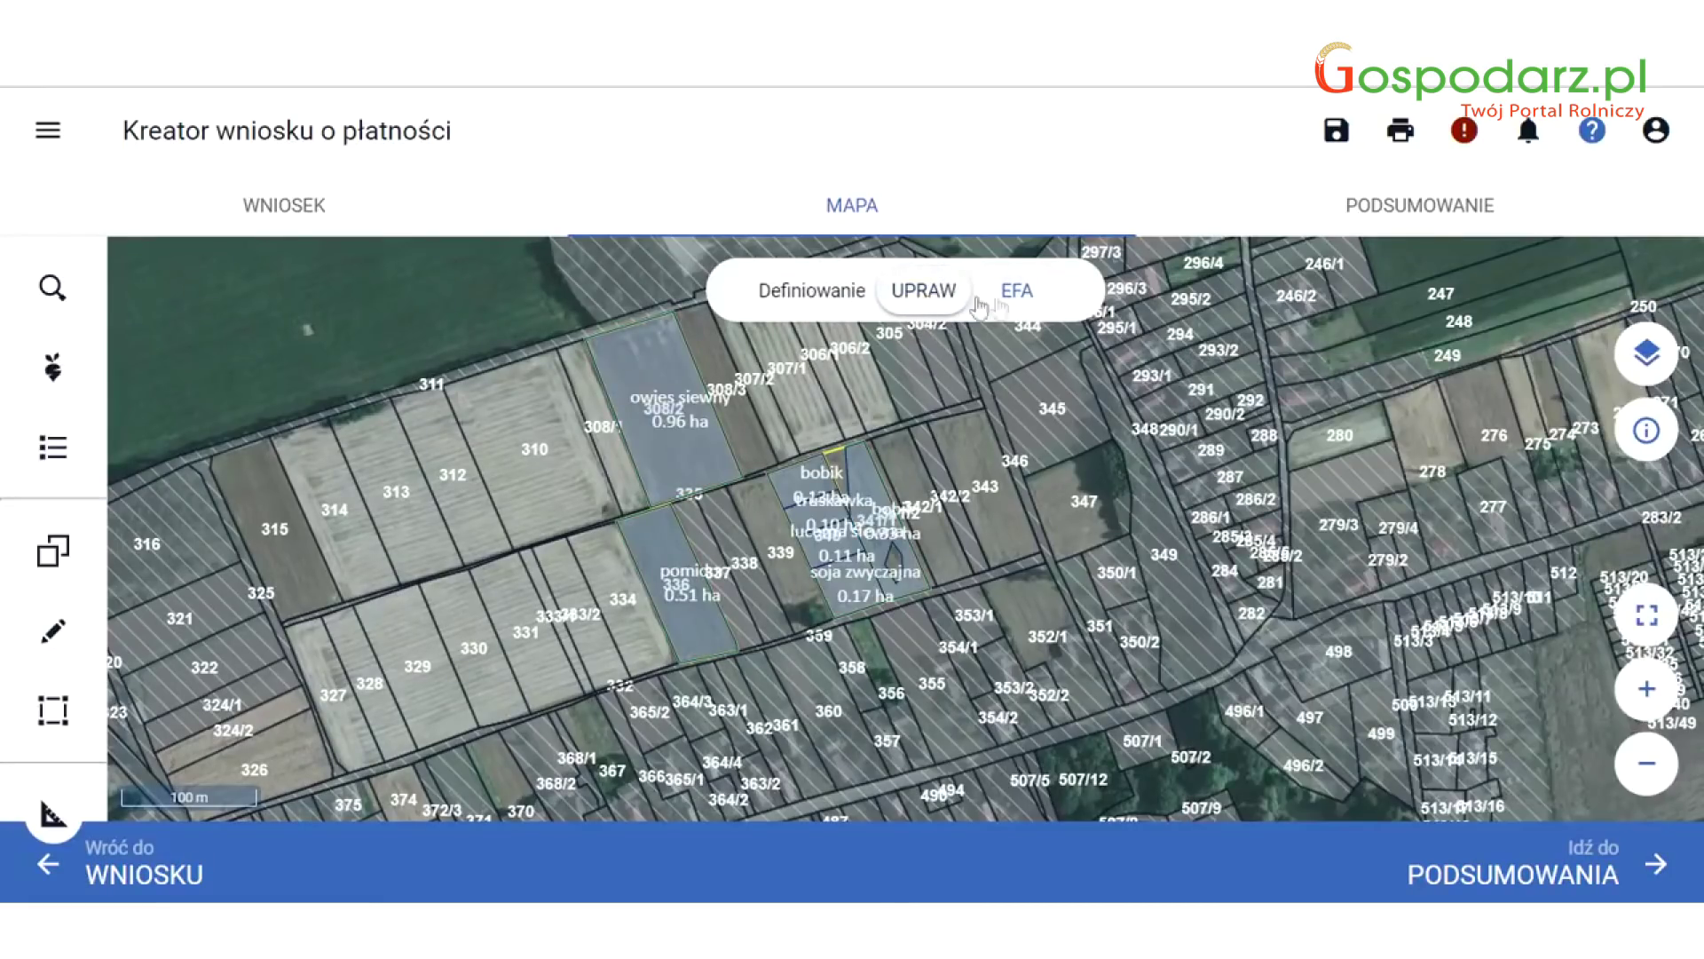
{"action": "left_click", "coordinate": [1634, 368]}
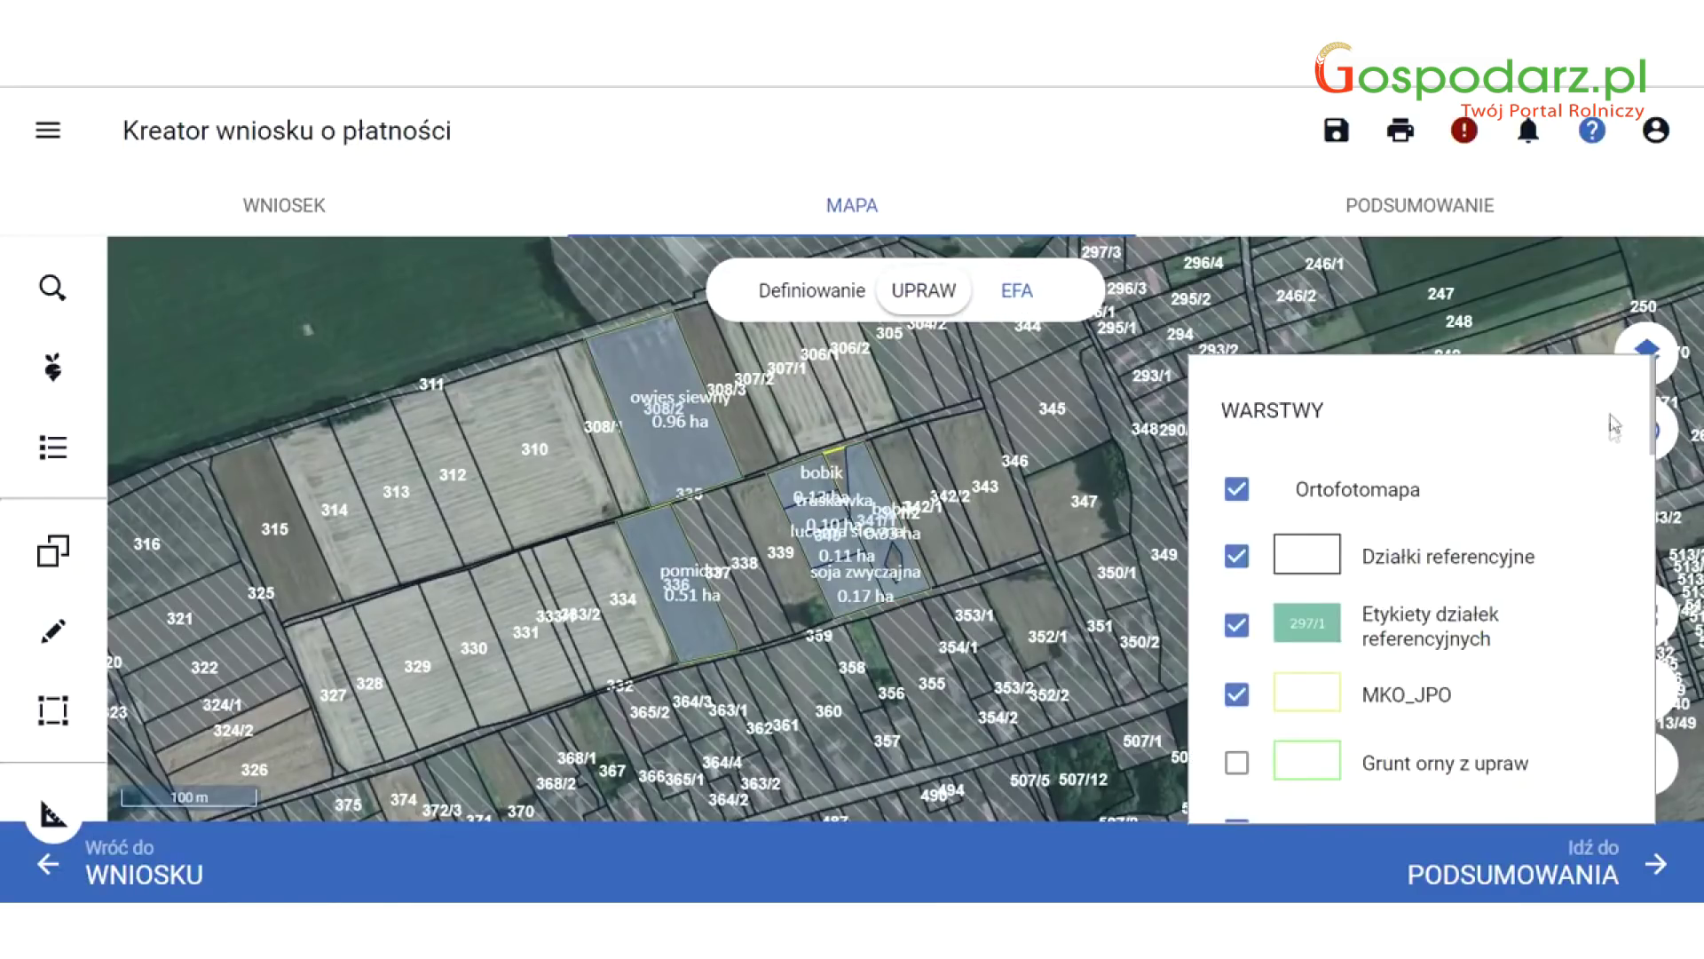
{"action": "scroll", "coordinate": [1613, 426], "scroll_direction": "down", "scroll_amount": 12}
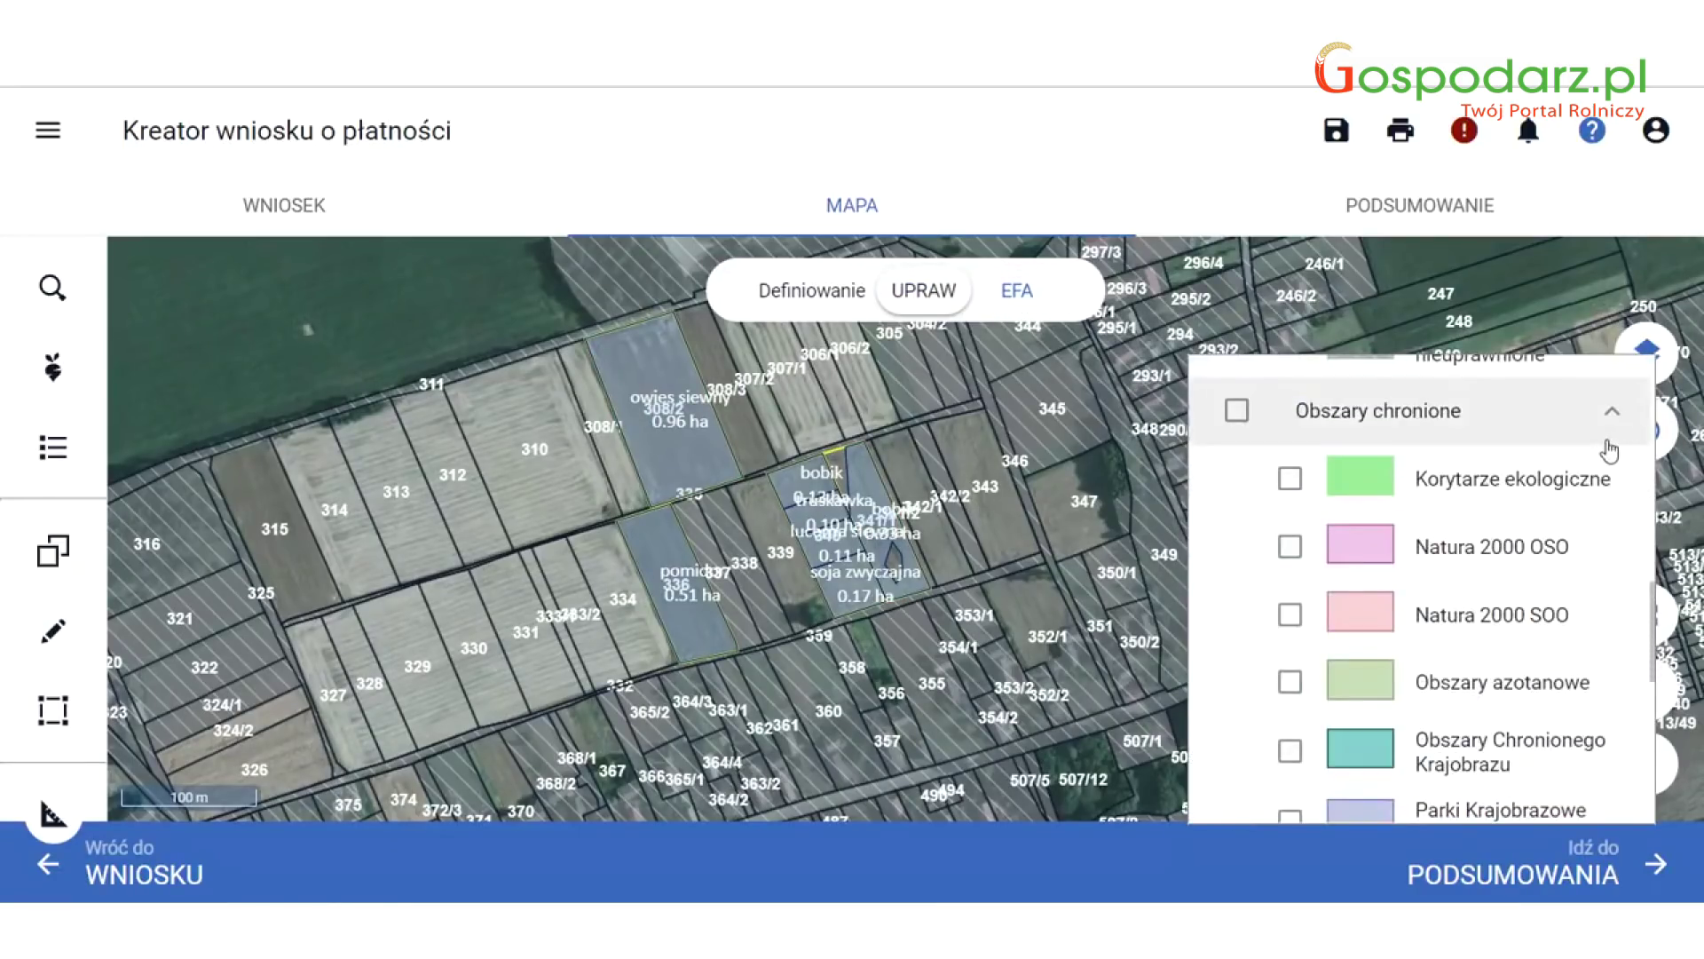
{"action": "scroll", "coordinate": [1610, 449], "scroll_direction": "down", "scroll_amount": 8}
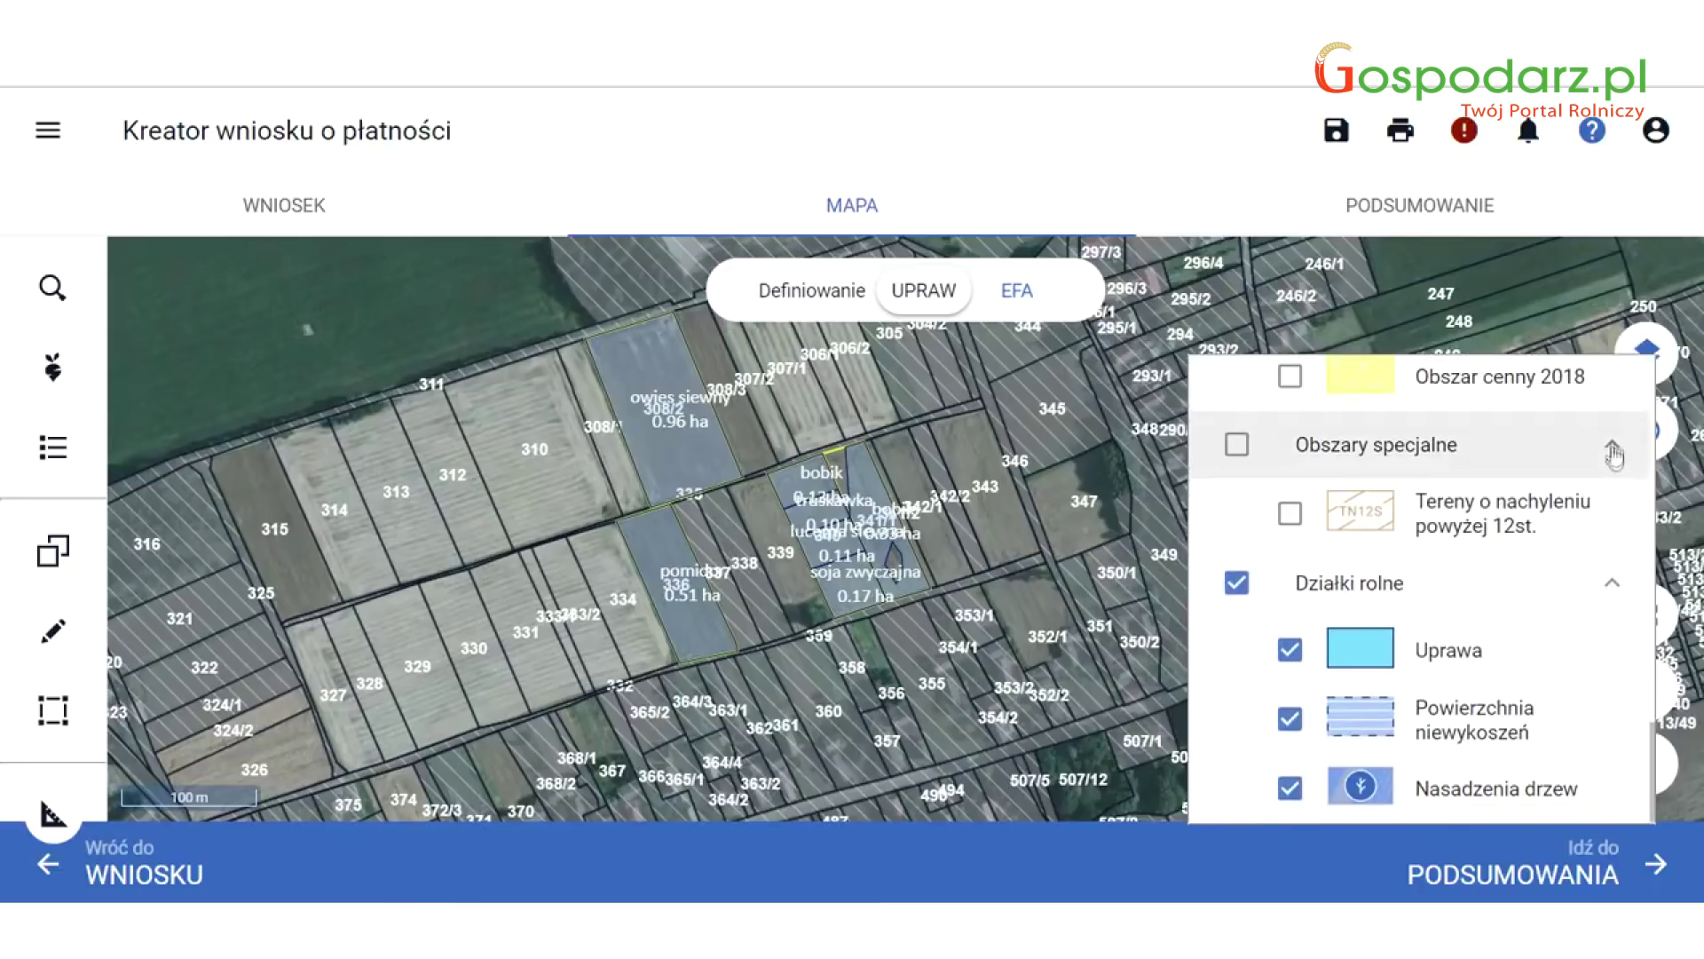
{"action": "left_click", "coordinate": [697, 436]}
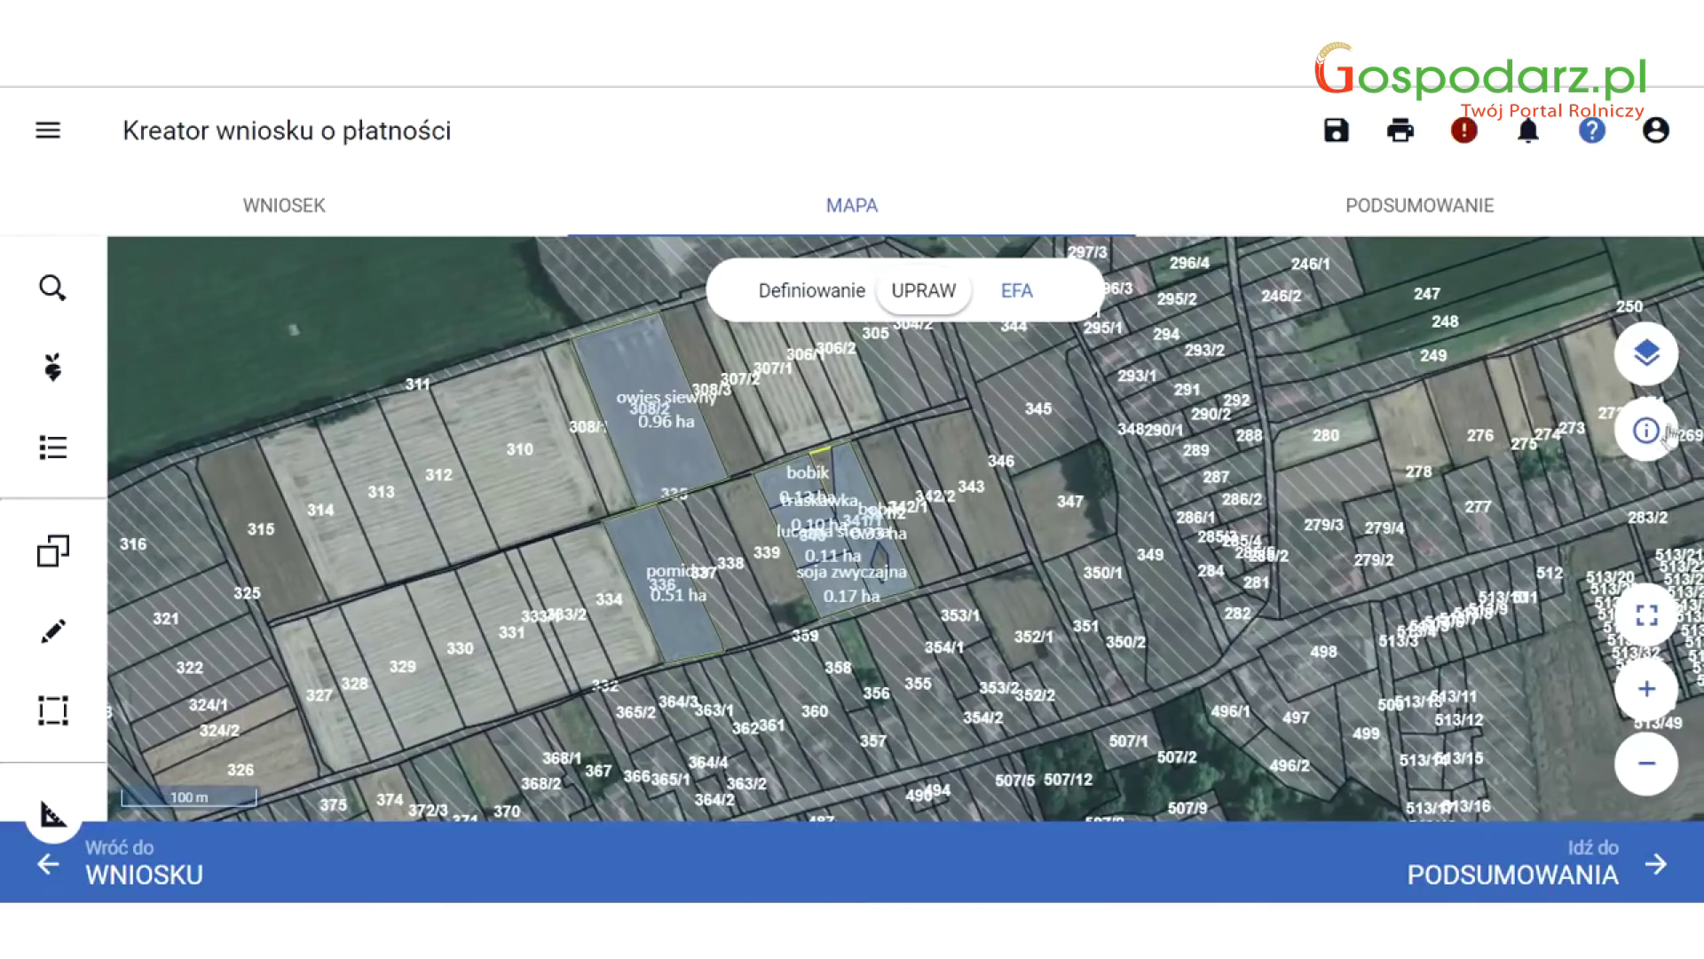
Read the GIS object information for parcel 341/1, close it, and turn the information tool off.
{"action": "left_click", "coordinate": [1645, 435]}
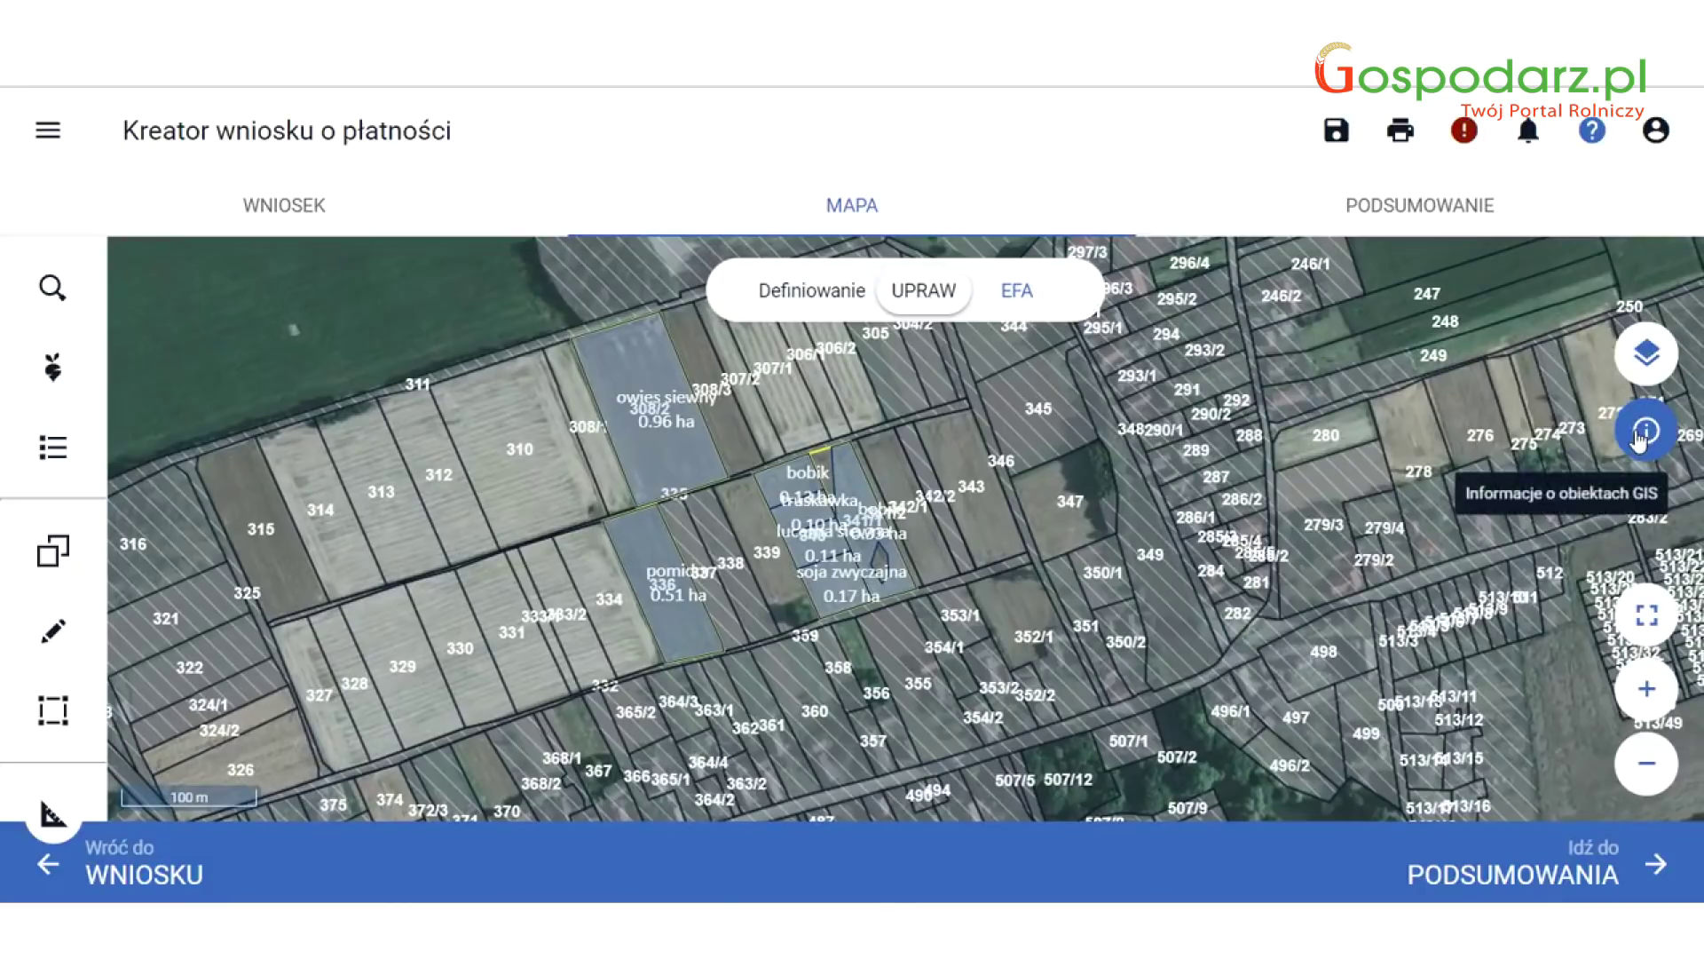
{"action": "scroll", "coordinate": [858, 469], "scroll_direction": "up", "scroll_amount": 1}
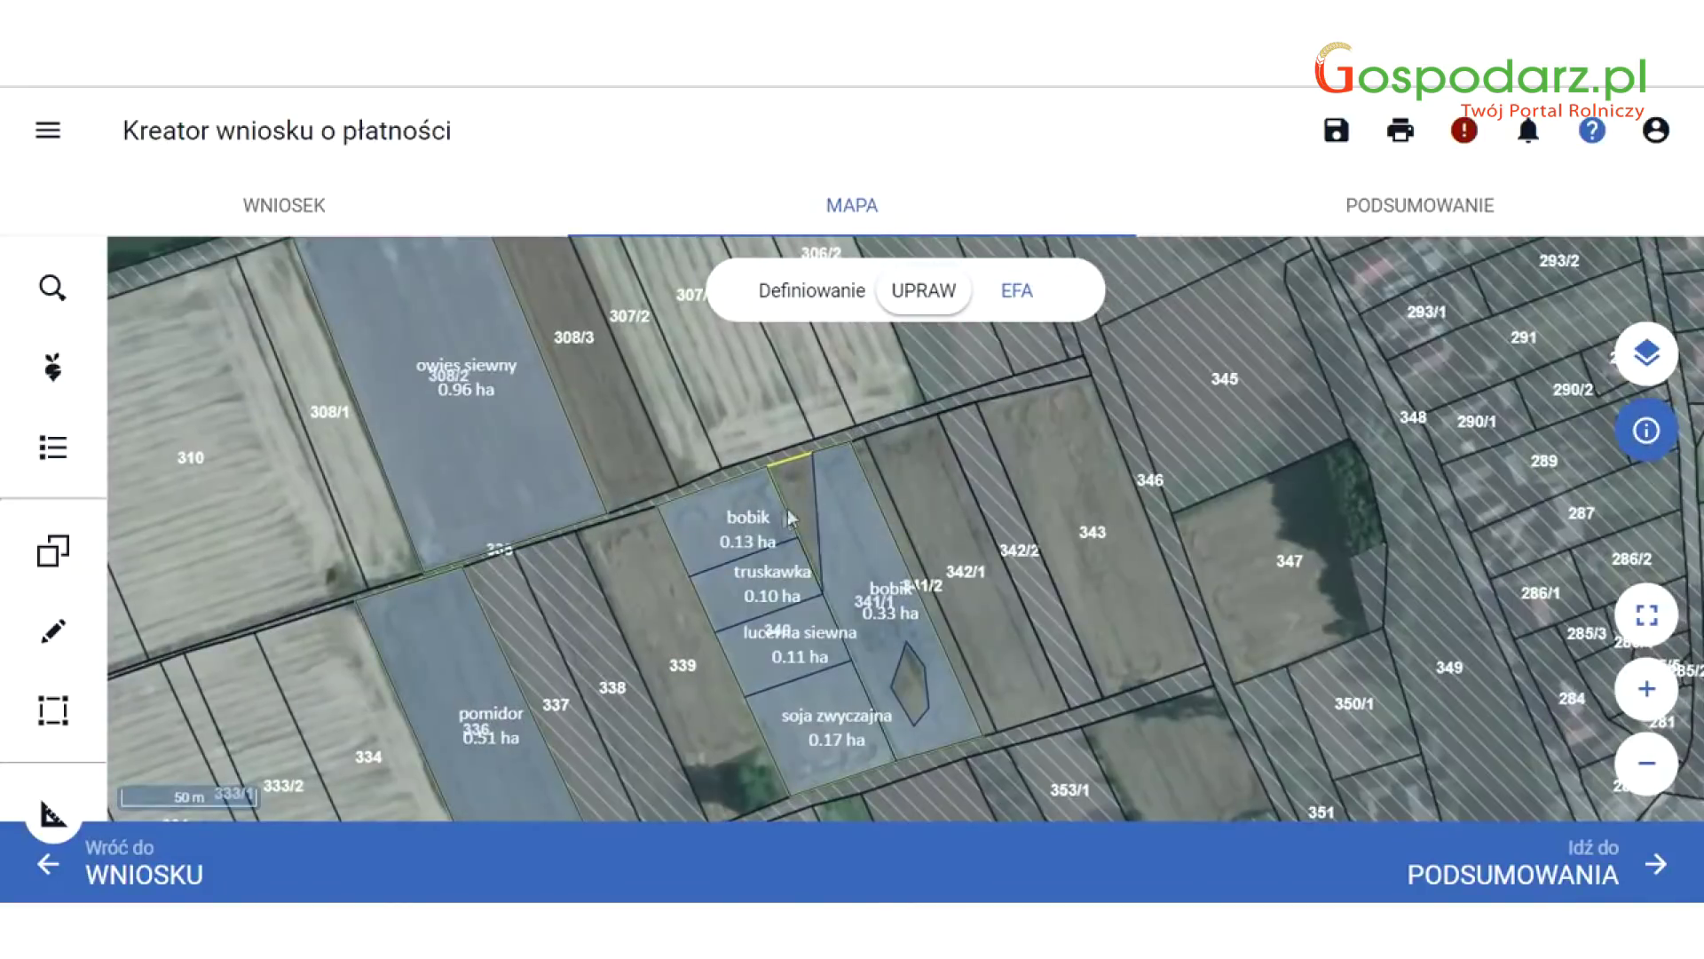
{"action": "left_click", "coordinate": [809, 505]}
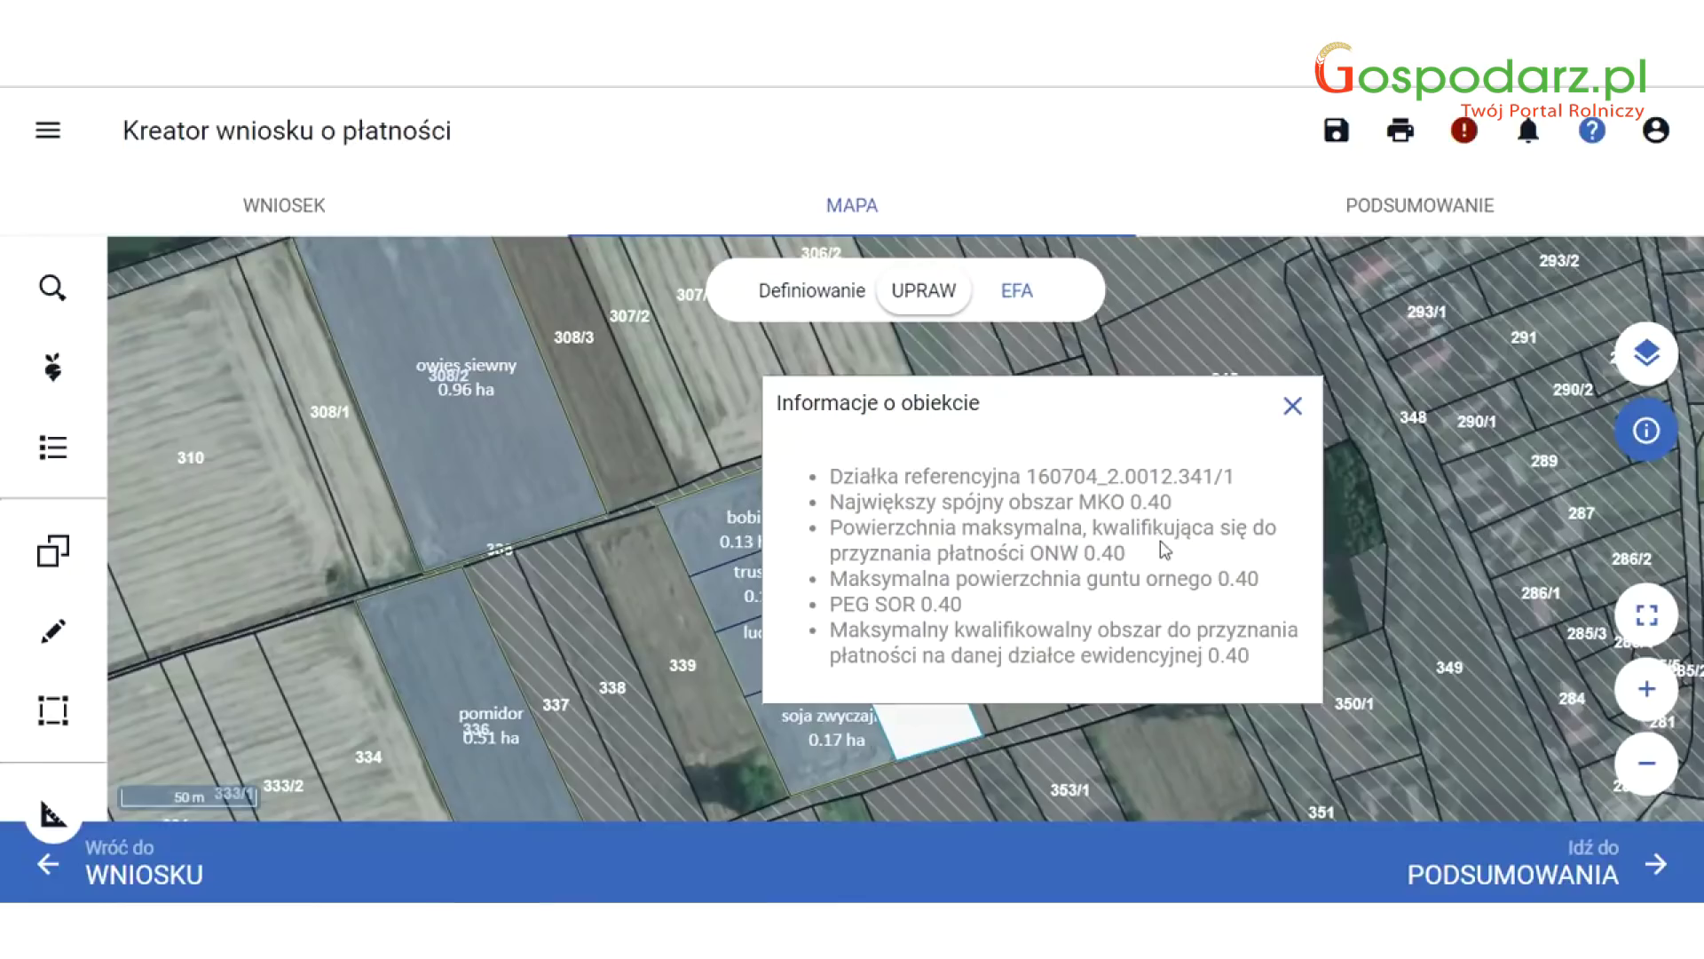
{"action": "left_click", "coordinate": [1292, 408]}
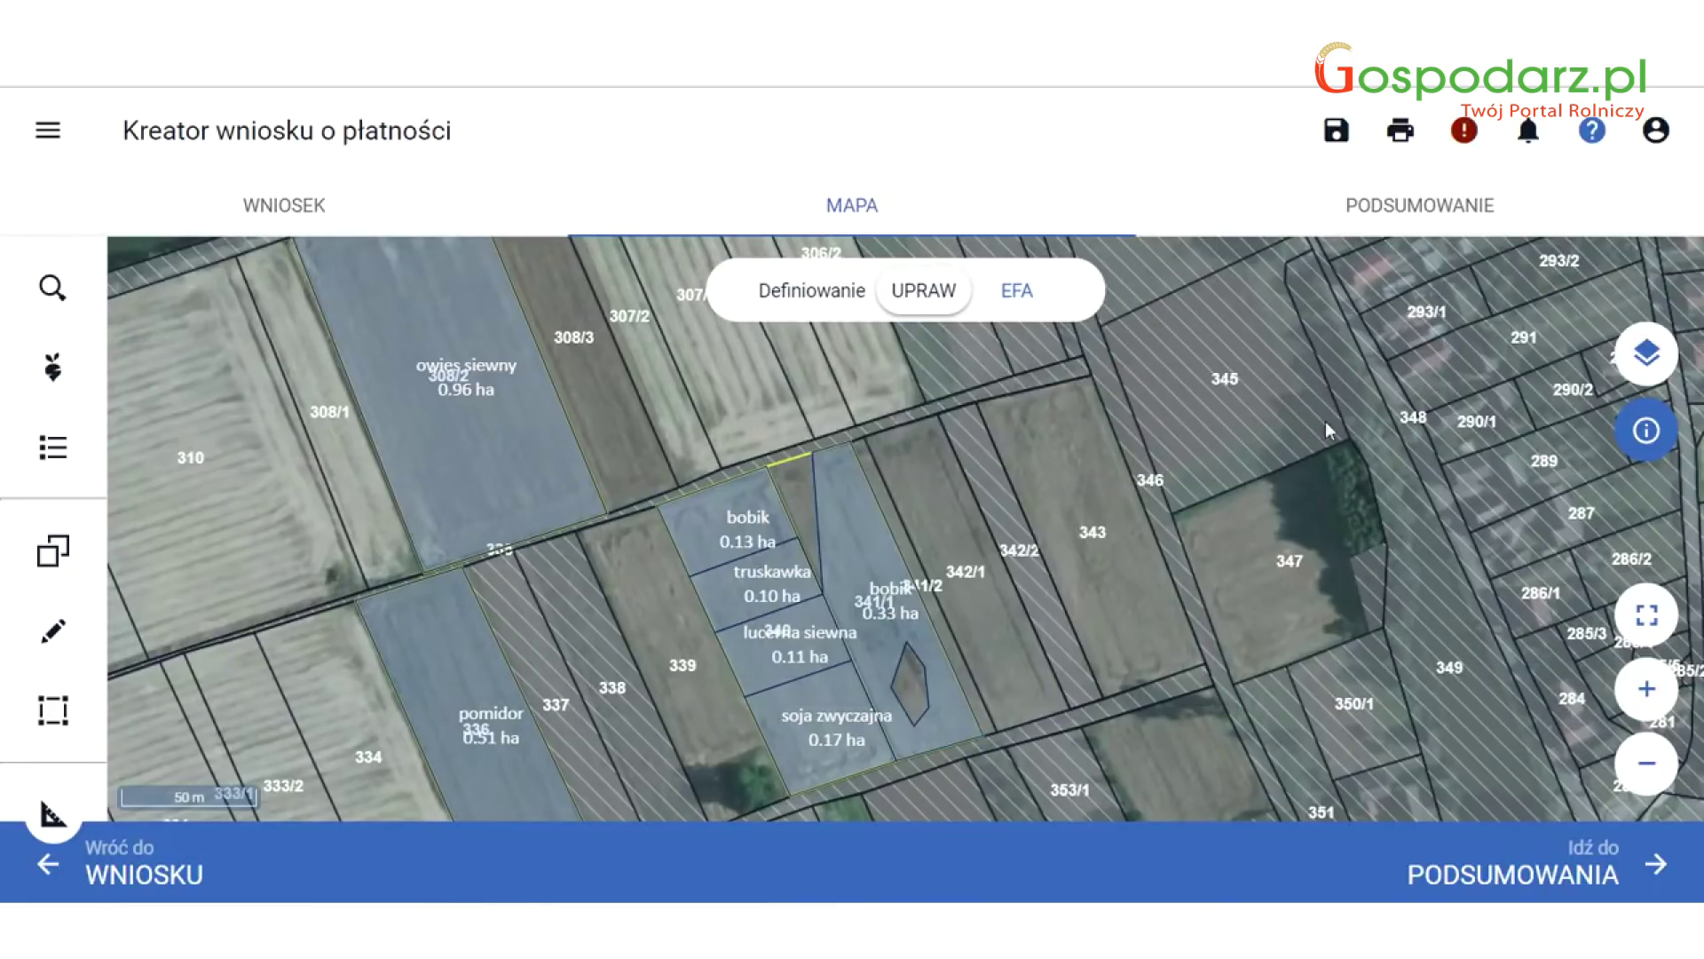
{"action": "left_click", "coordinate": [1643, 431]}
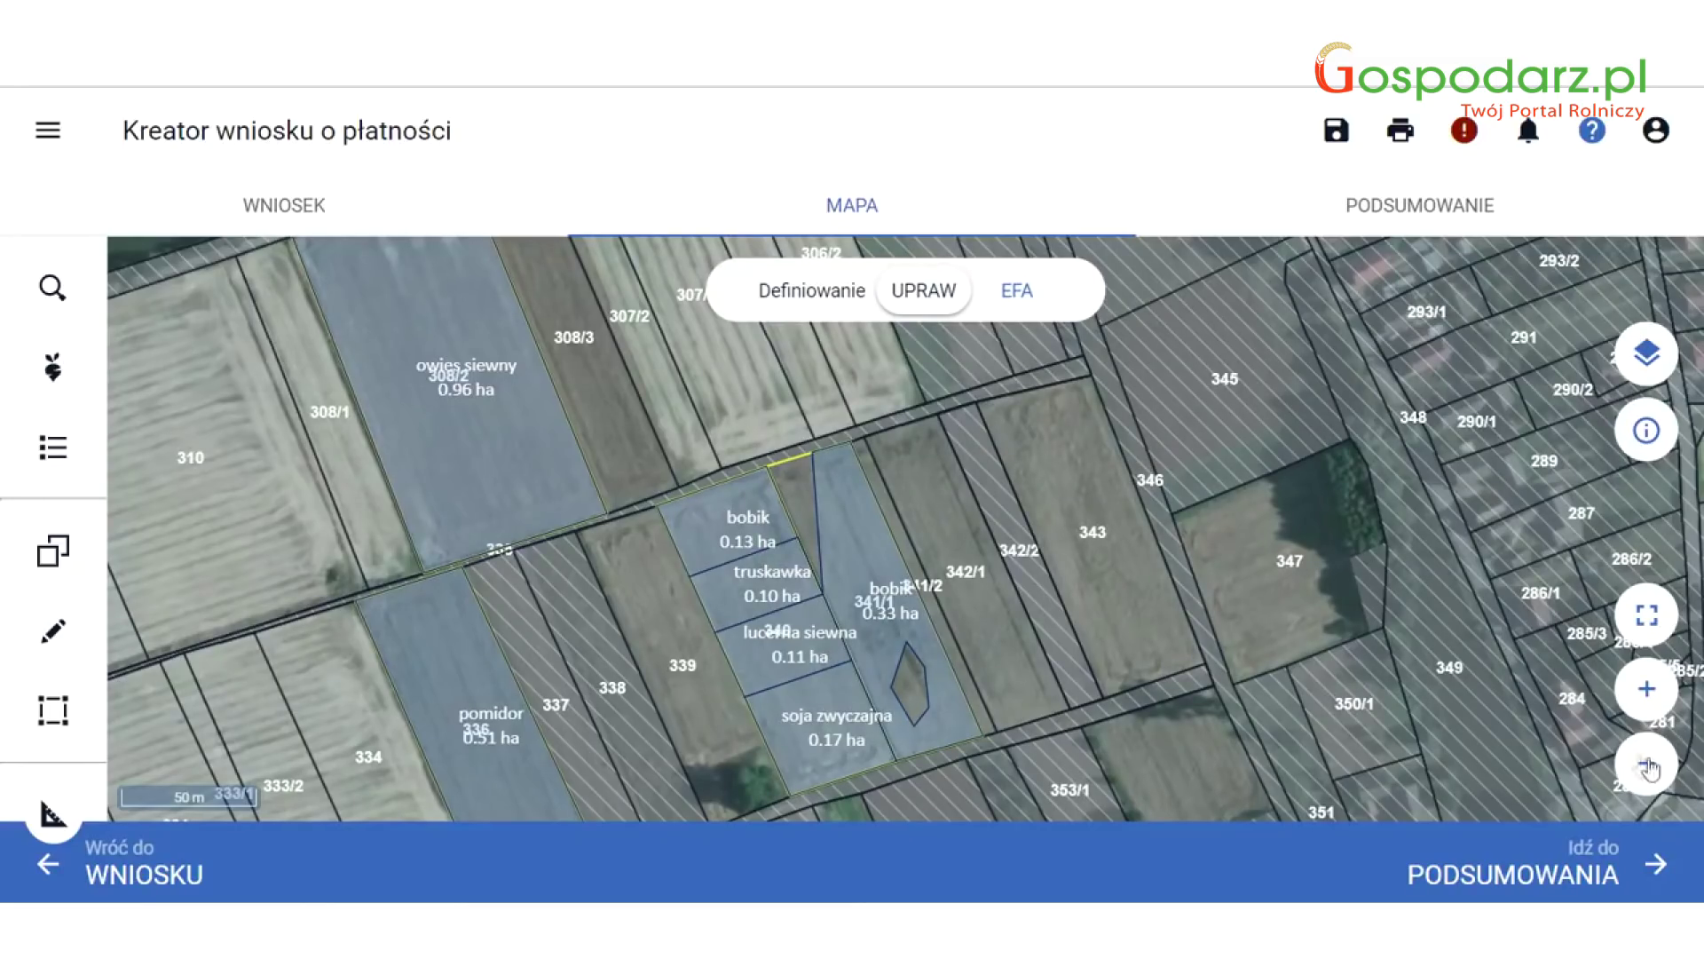
Zoom the map in and back out around parcel 350/1, and show the map in full screen before restoring the normal view.
{"action": "scroll", "coordinate": [1387, 709], "scroll_direction": "up", "scroll_amount": 3}
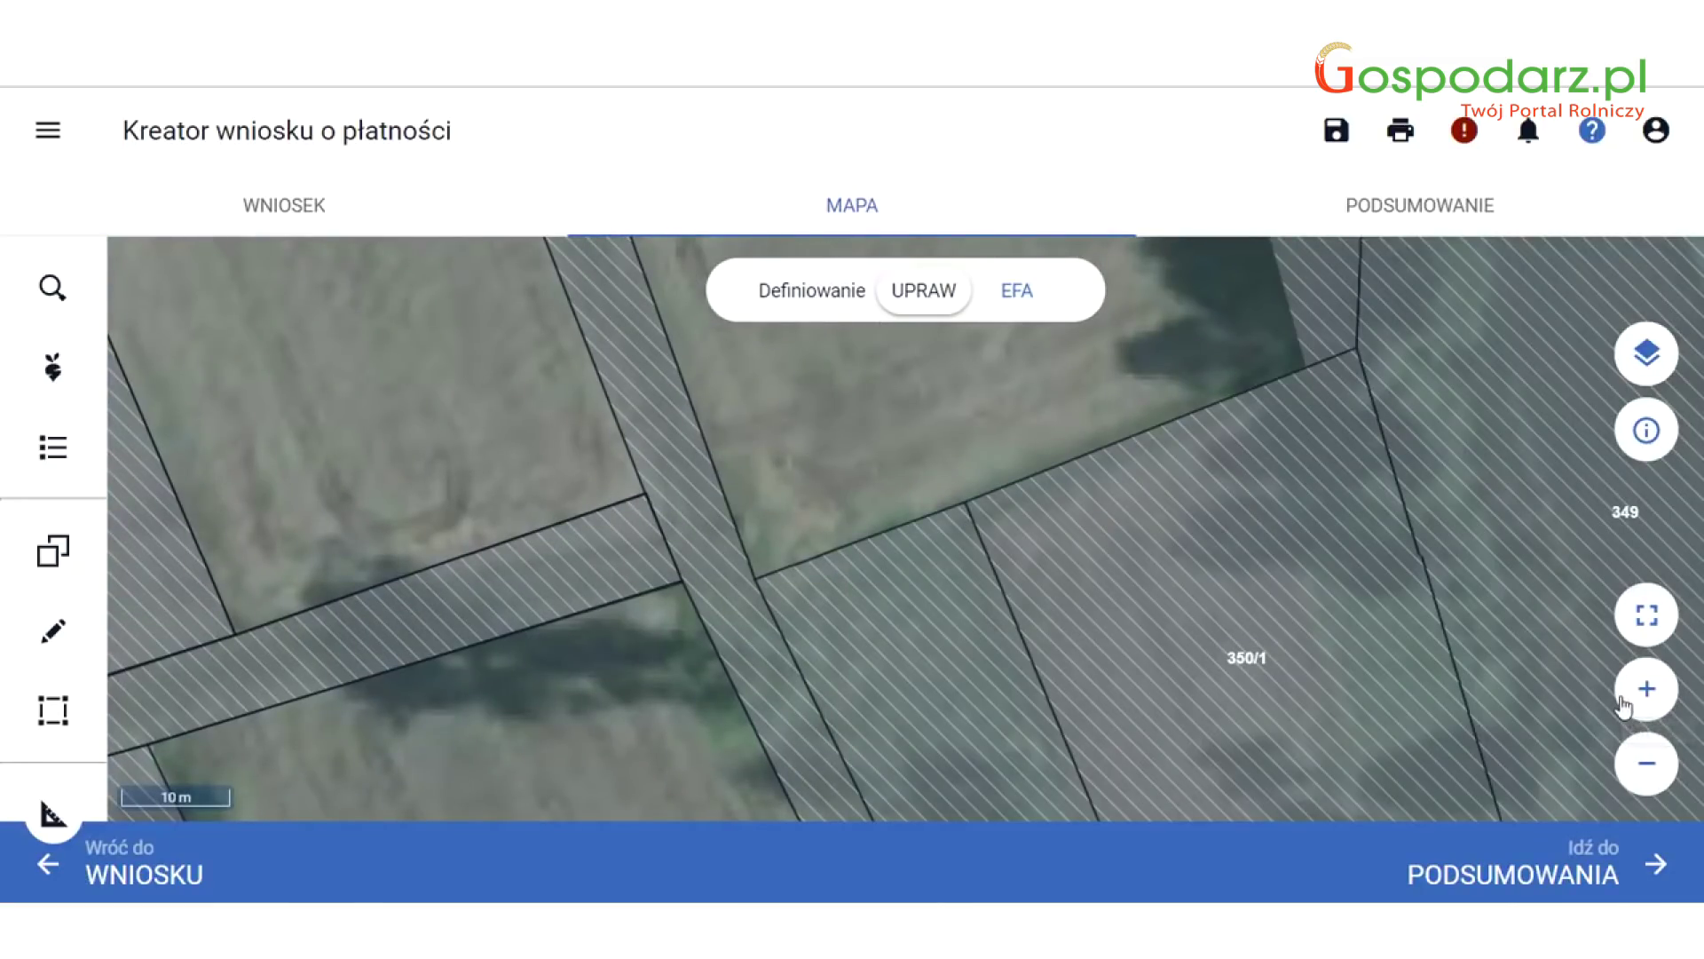
{"action": "scroll", "coordinate": [993, 527], "scroll_direction": "down", "scroll_amount": 3}
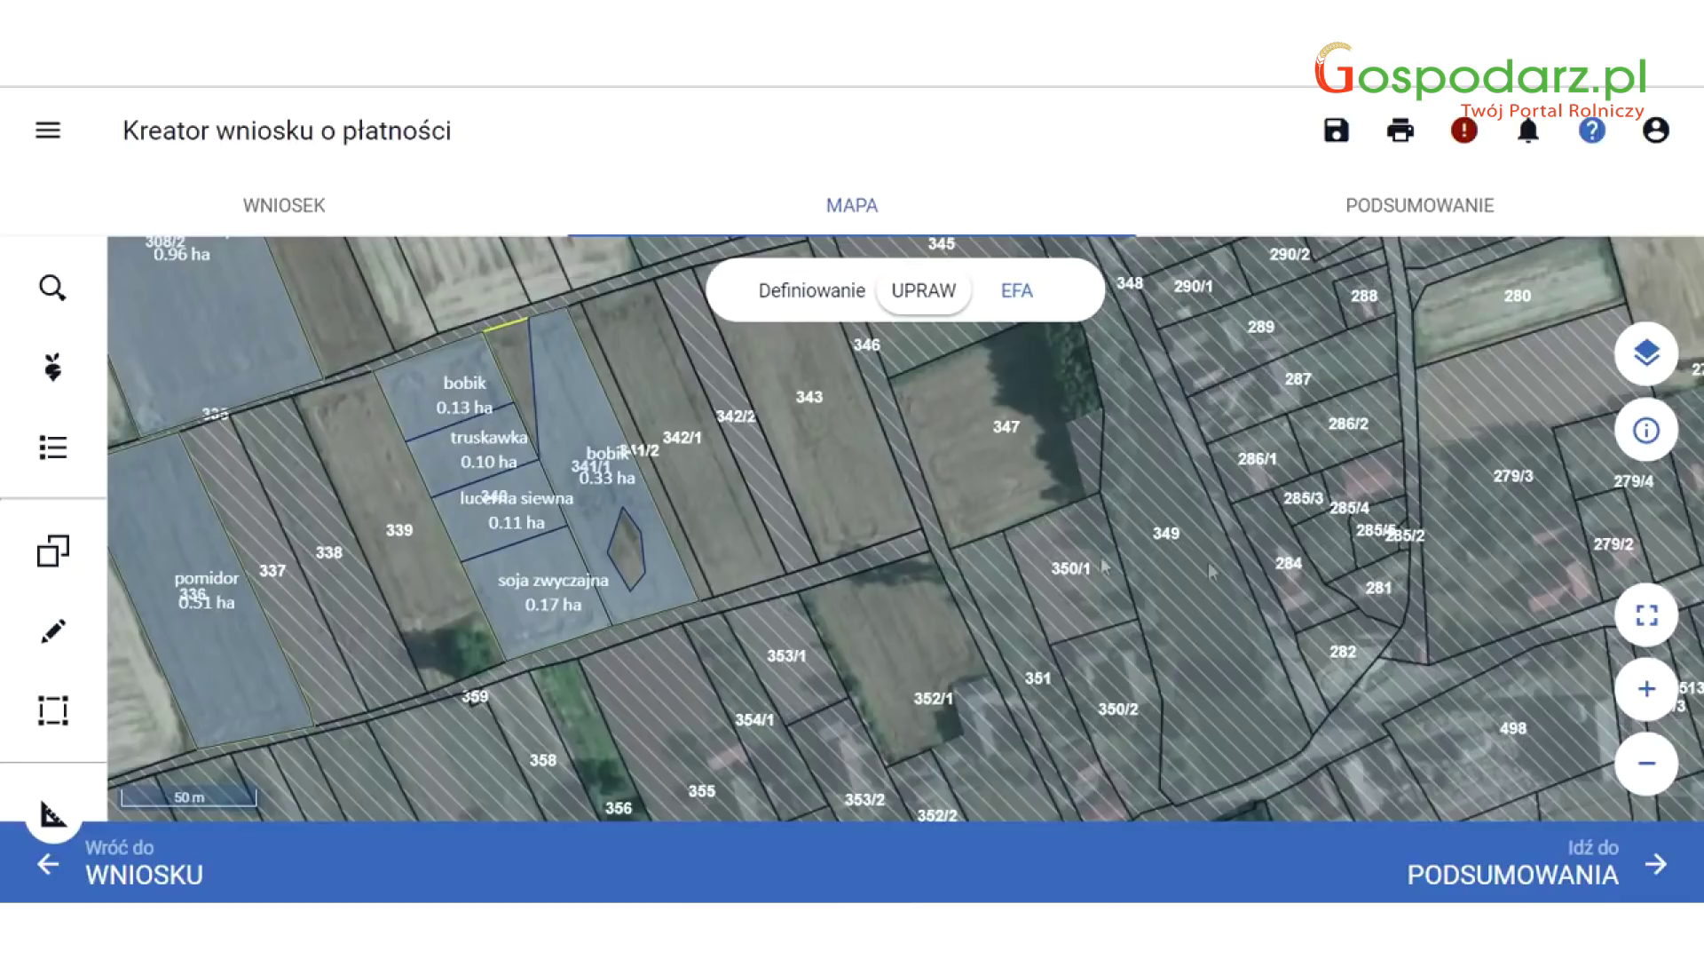
{"action": "left_click", "coordinate": [1641, 616]}
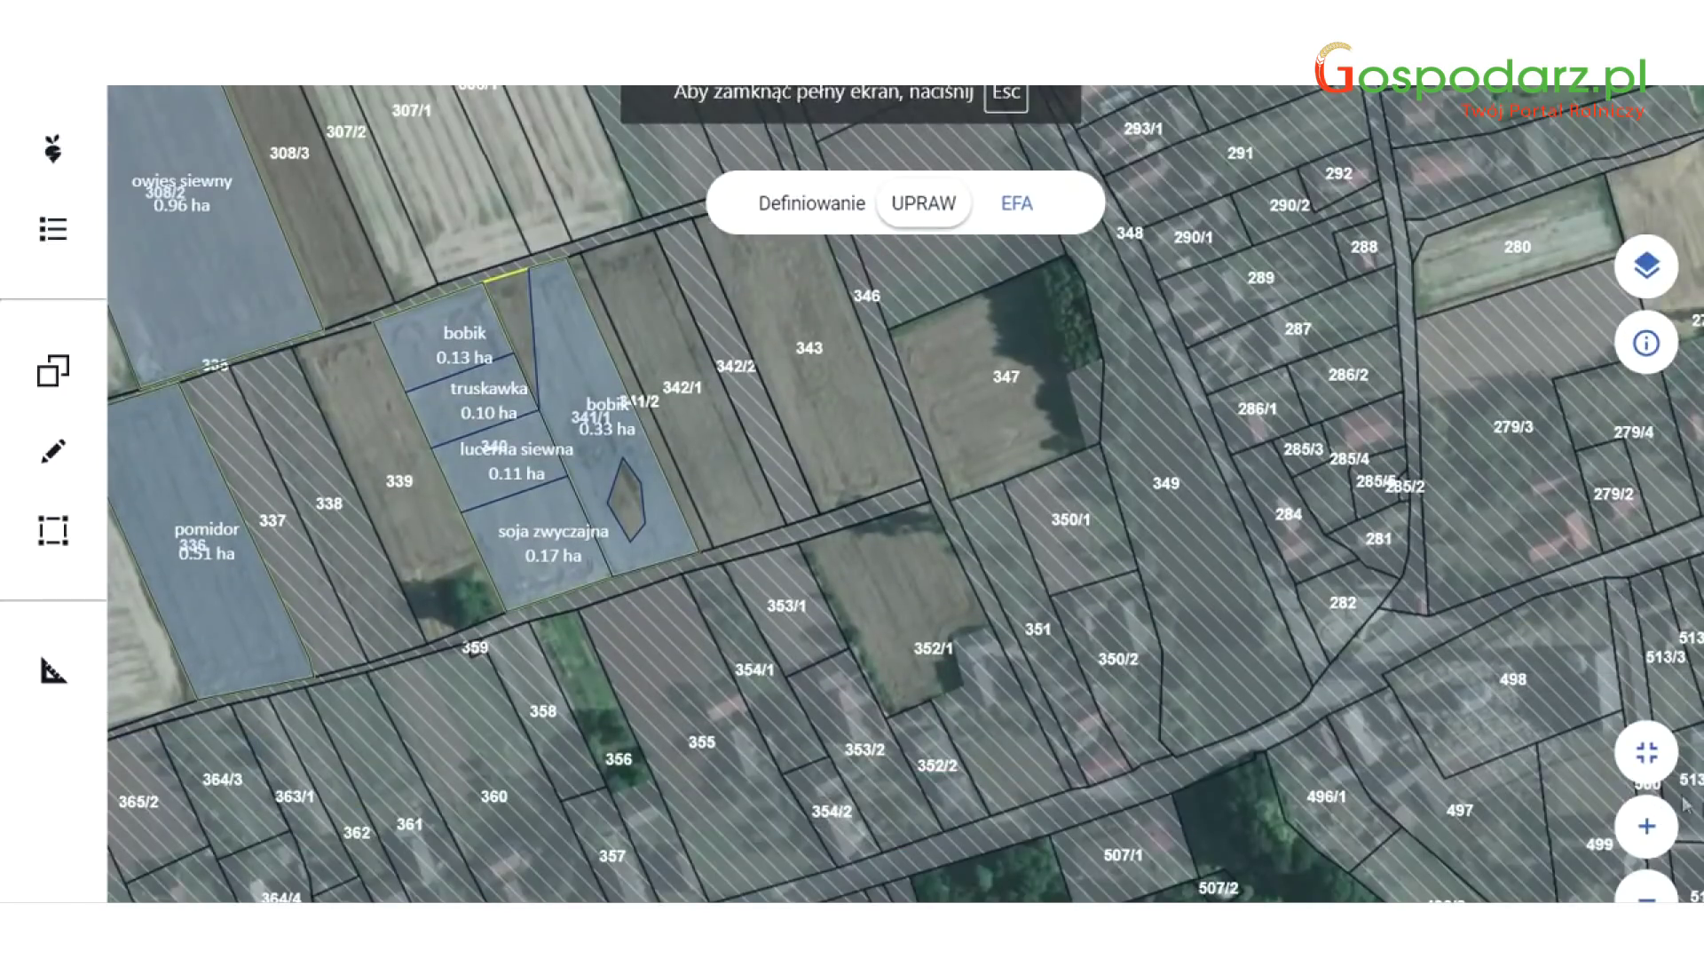
{"action": "left_click", "coordinate": [1642, 765]}
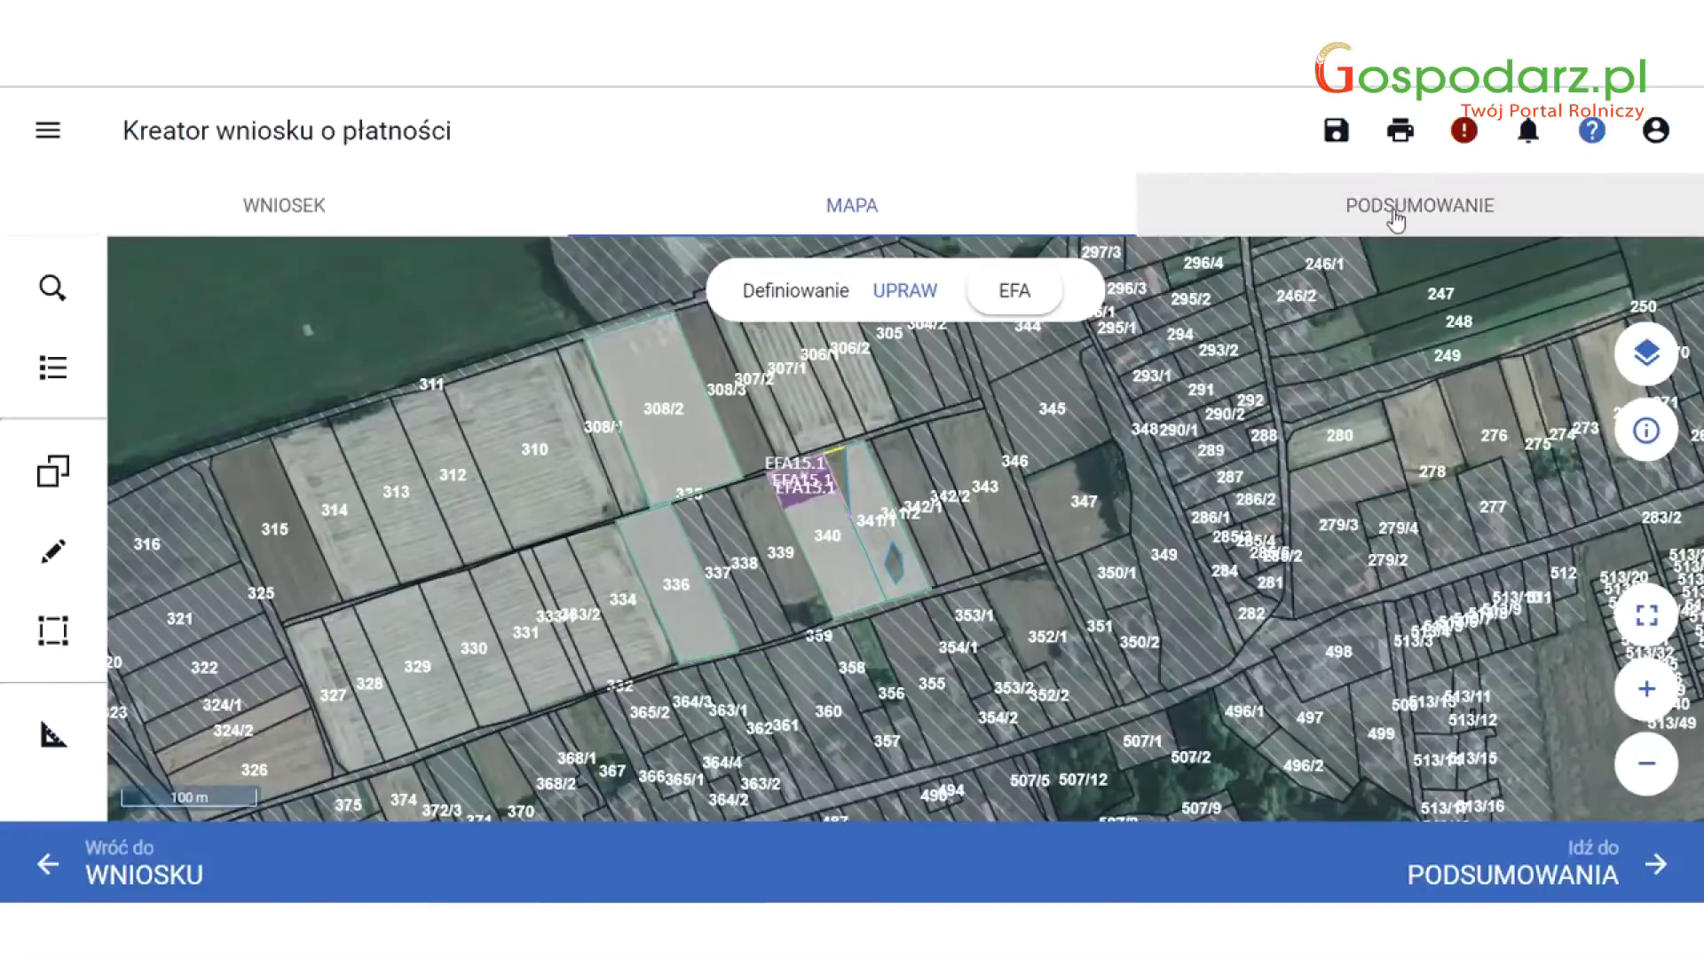
Look briefly at PODSUMOWANIE, return to WNIOSEK, and expand Płatności to review the payments available in the application.
{"action": "left_click", "coordinate": [1397, 213]}
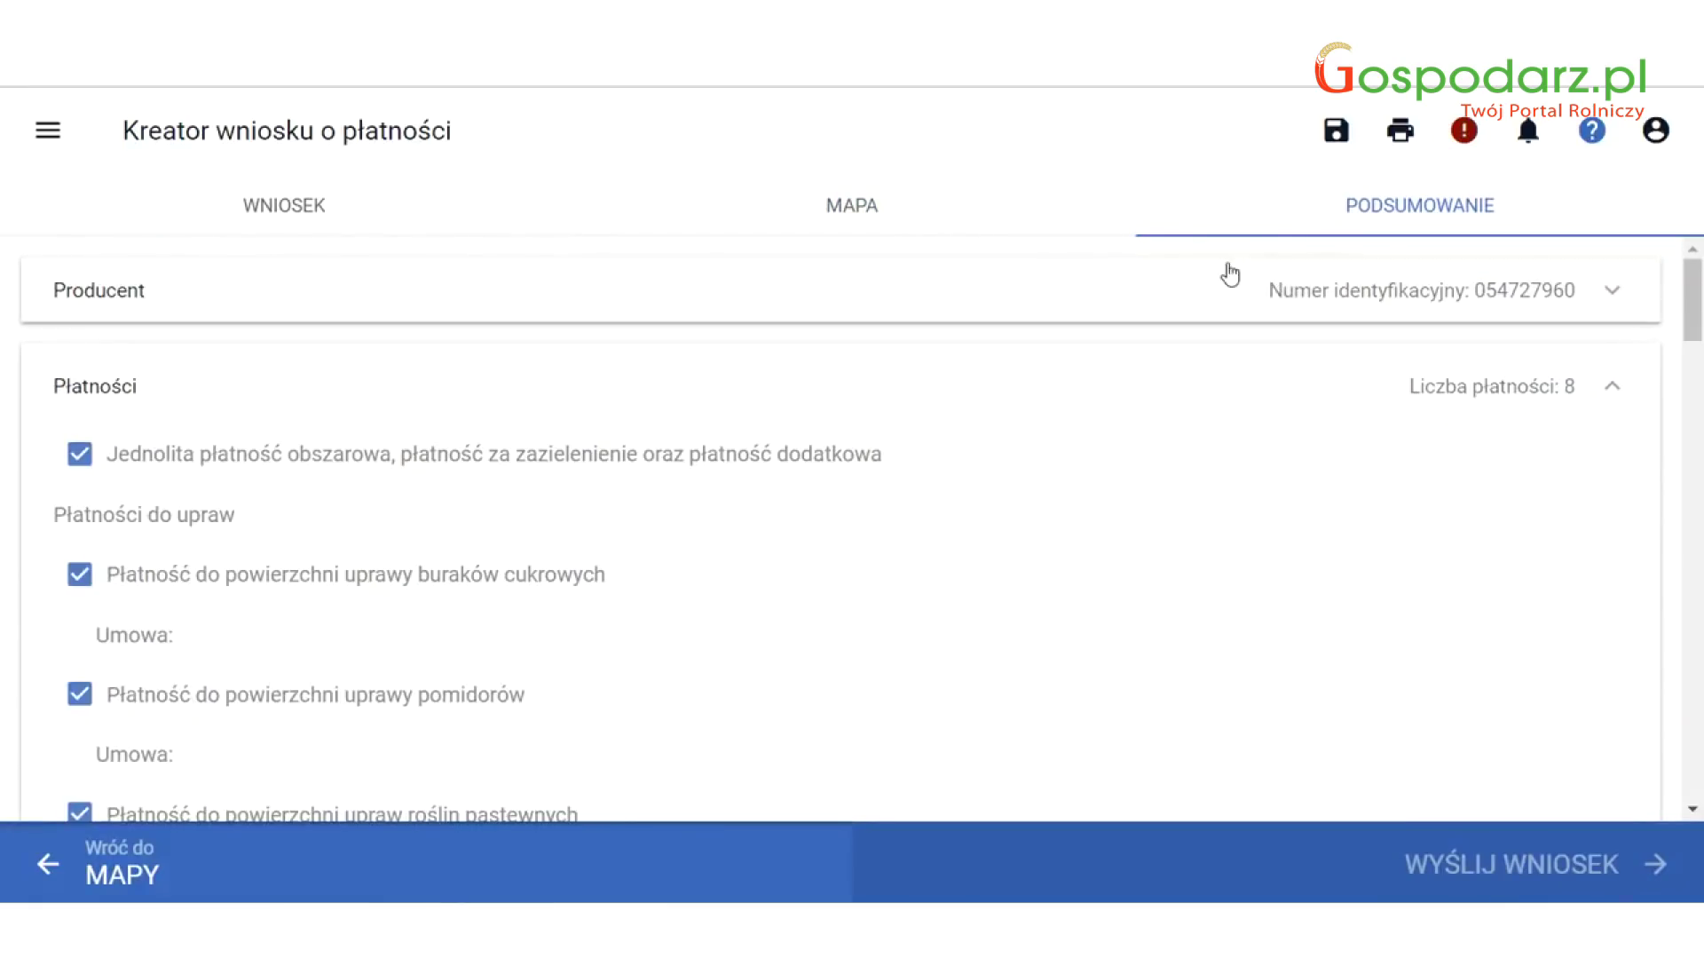
{"action": "left_click", "coordinate": [262, 231]}
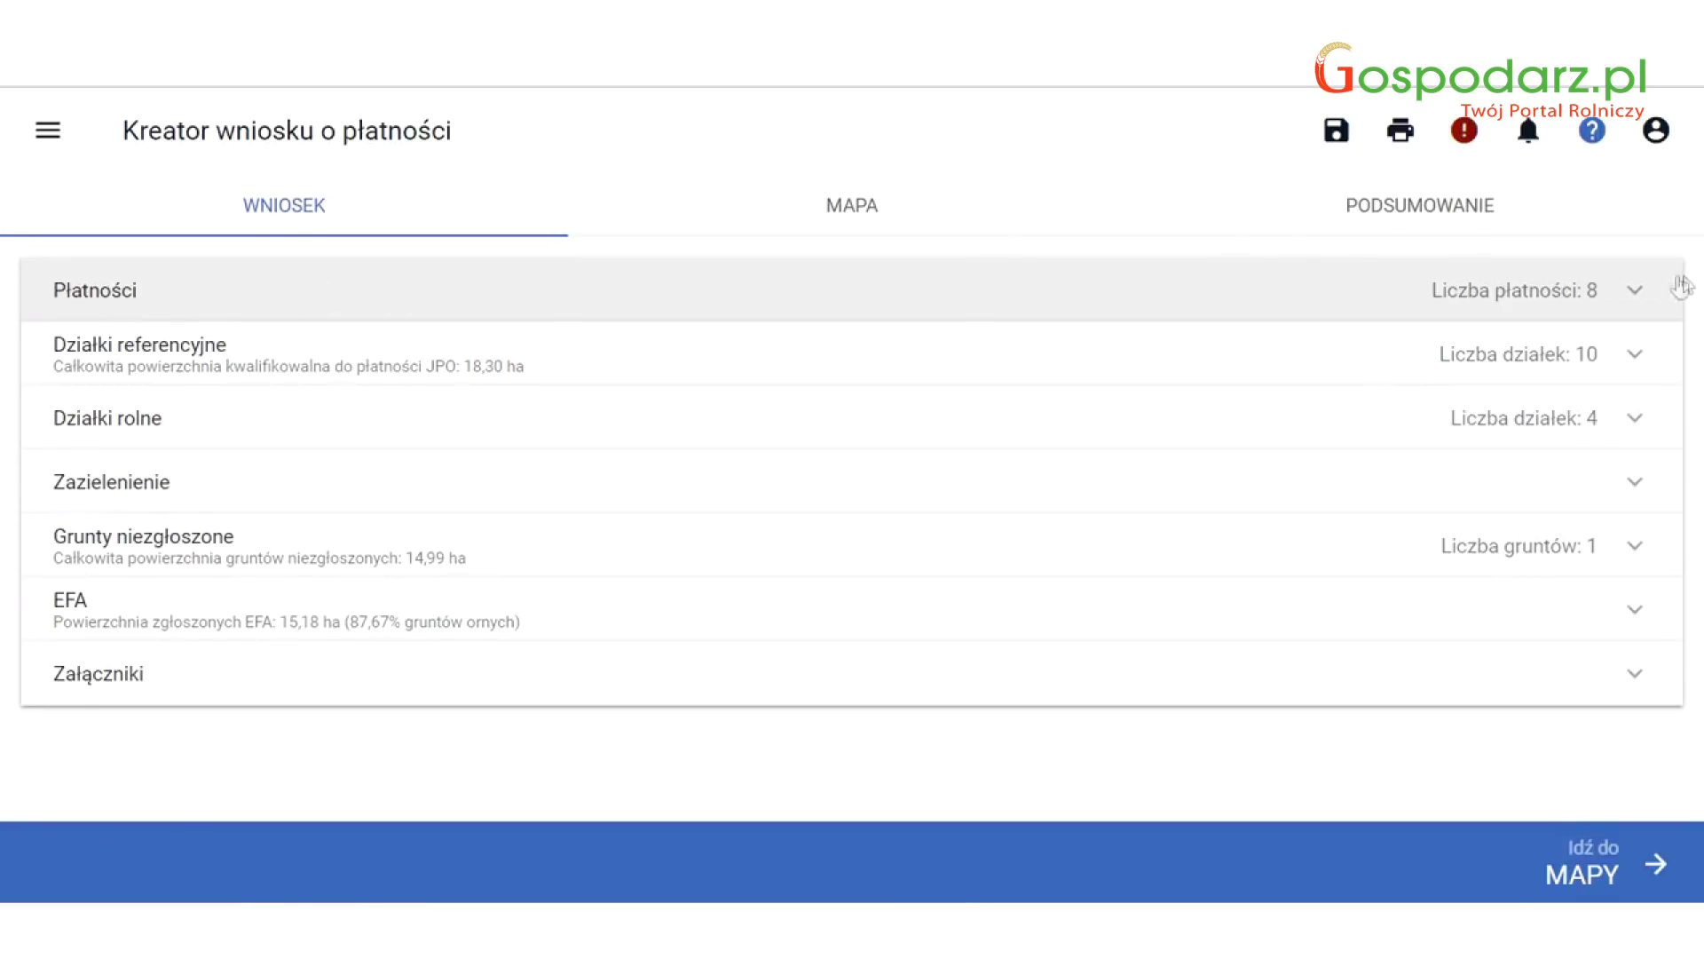
{"action": "left_click", "coordinate": [1647, 306]}
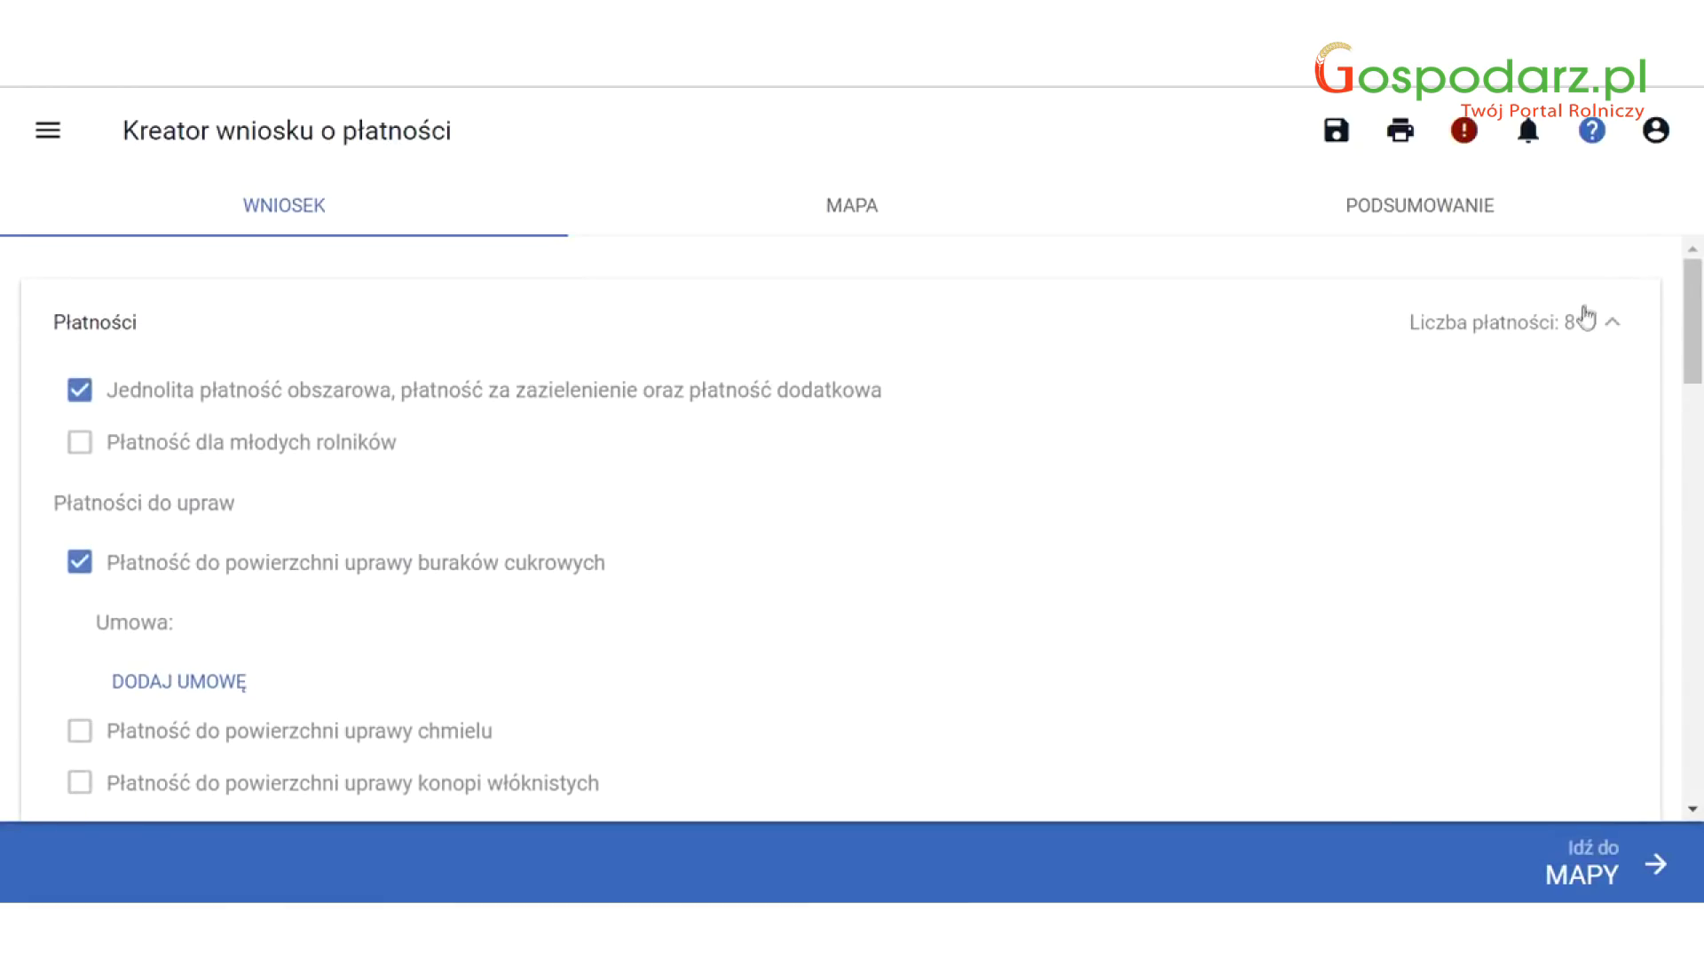
{"action": "scroll", "coordinate": [1575, 335], "scroll_direction": "down", "scroll_amount": 3}
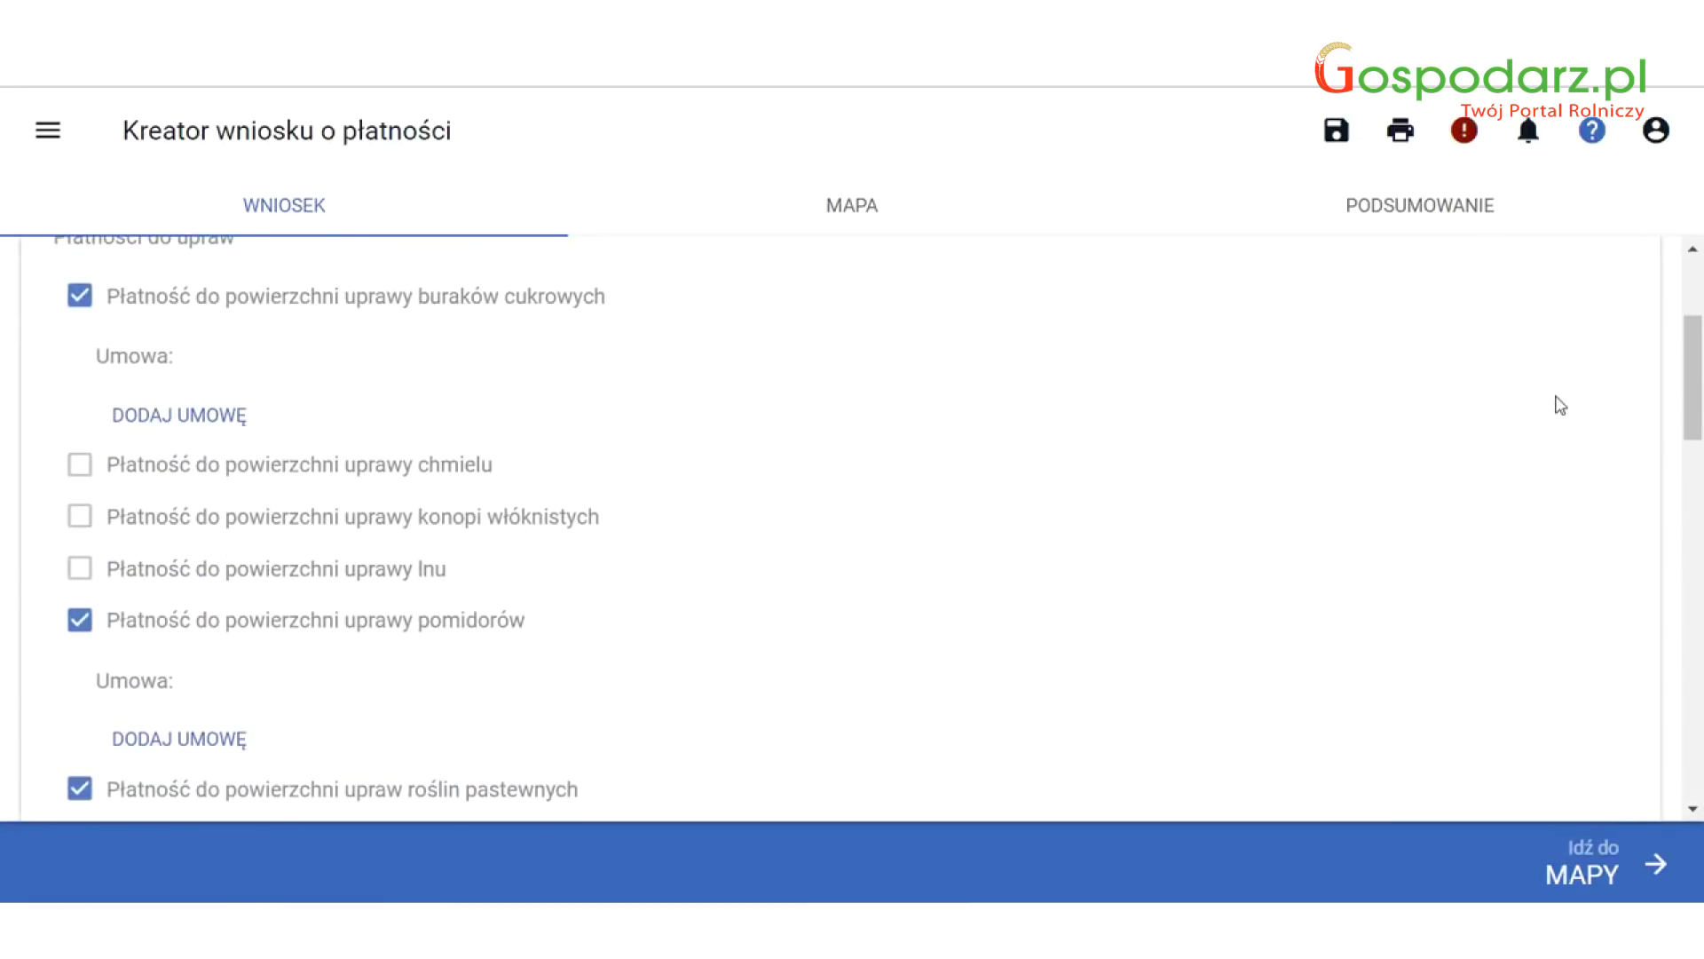
{"action": "scroll", "coordinate": [1562, 377], "scroll_direction": "down", "scroll_amount": 15}
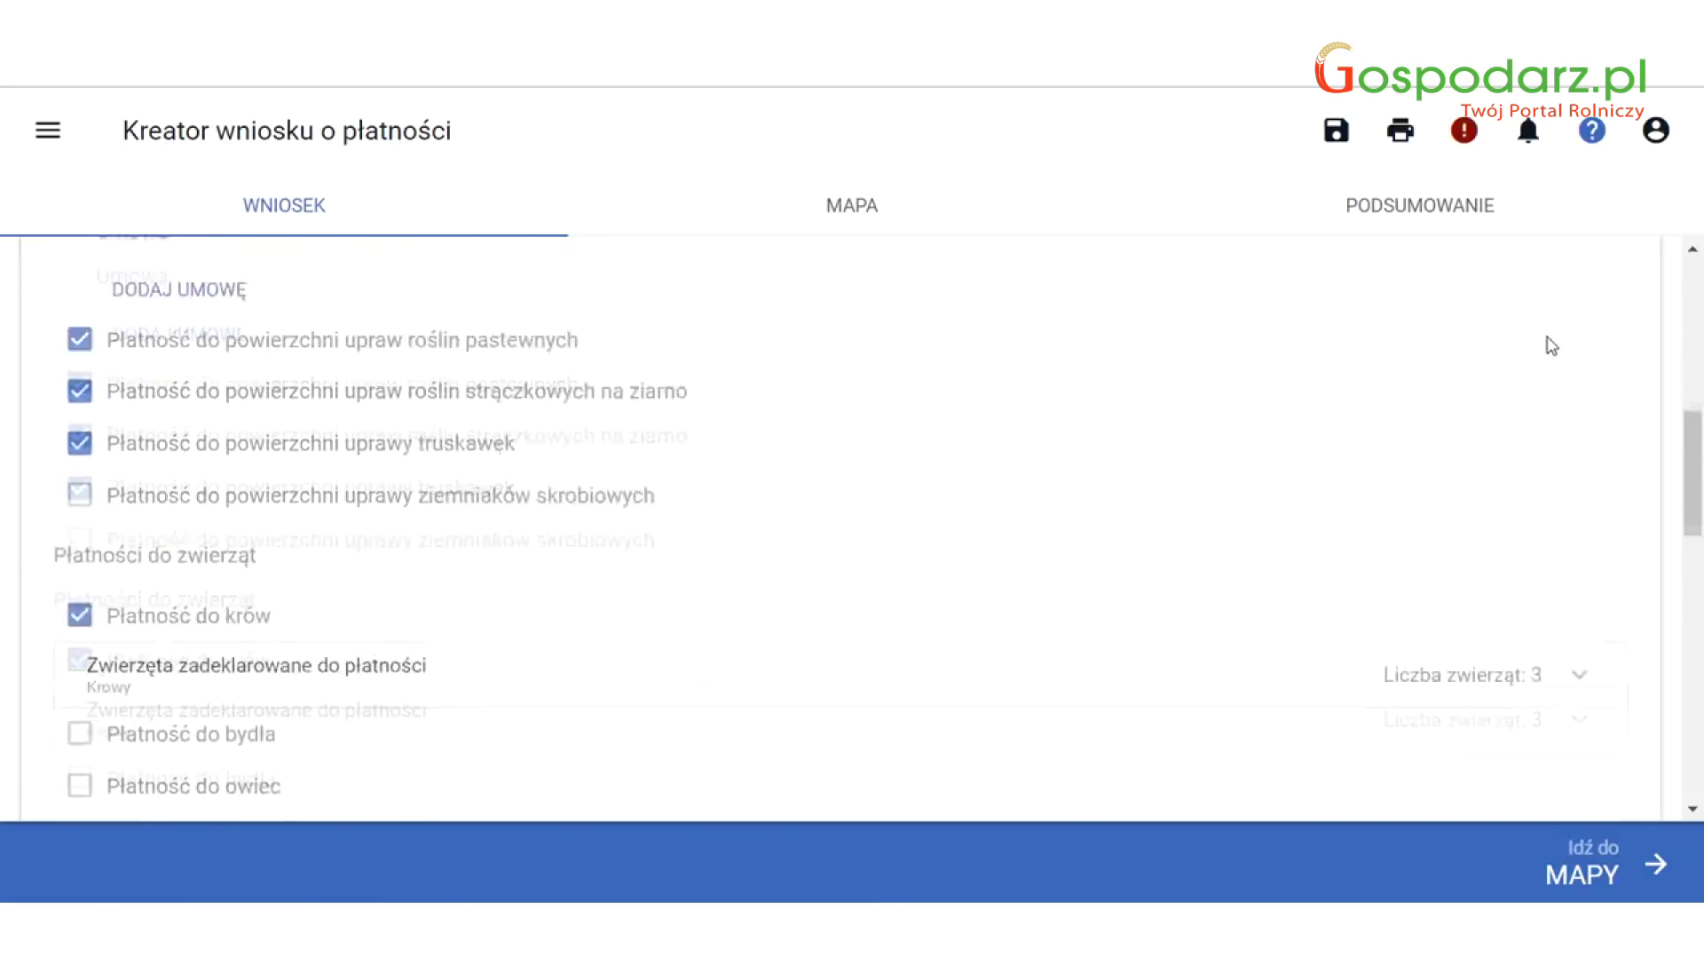
{"action": "scroll", "coordinate": [1547, 338], "scroll_direction": "up", "scroll_amount": 5}
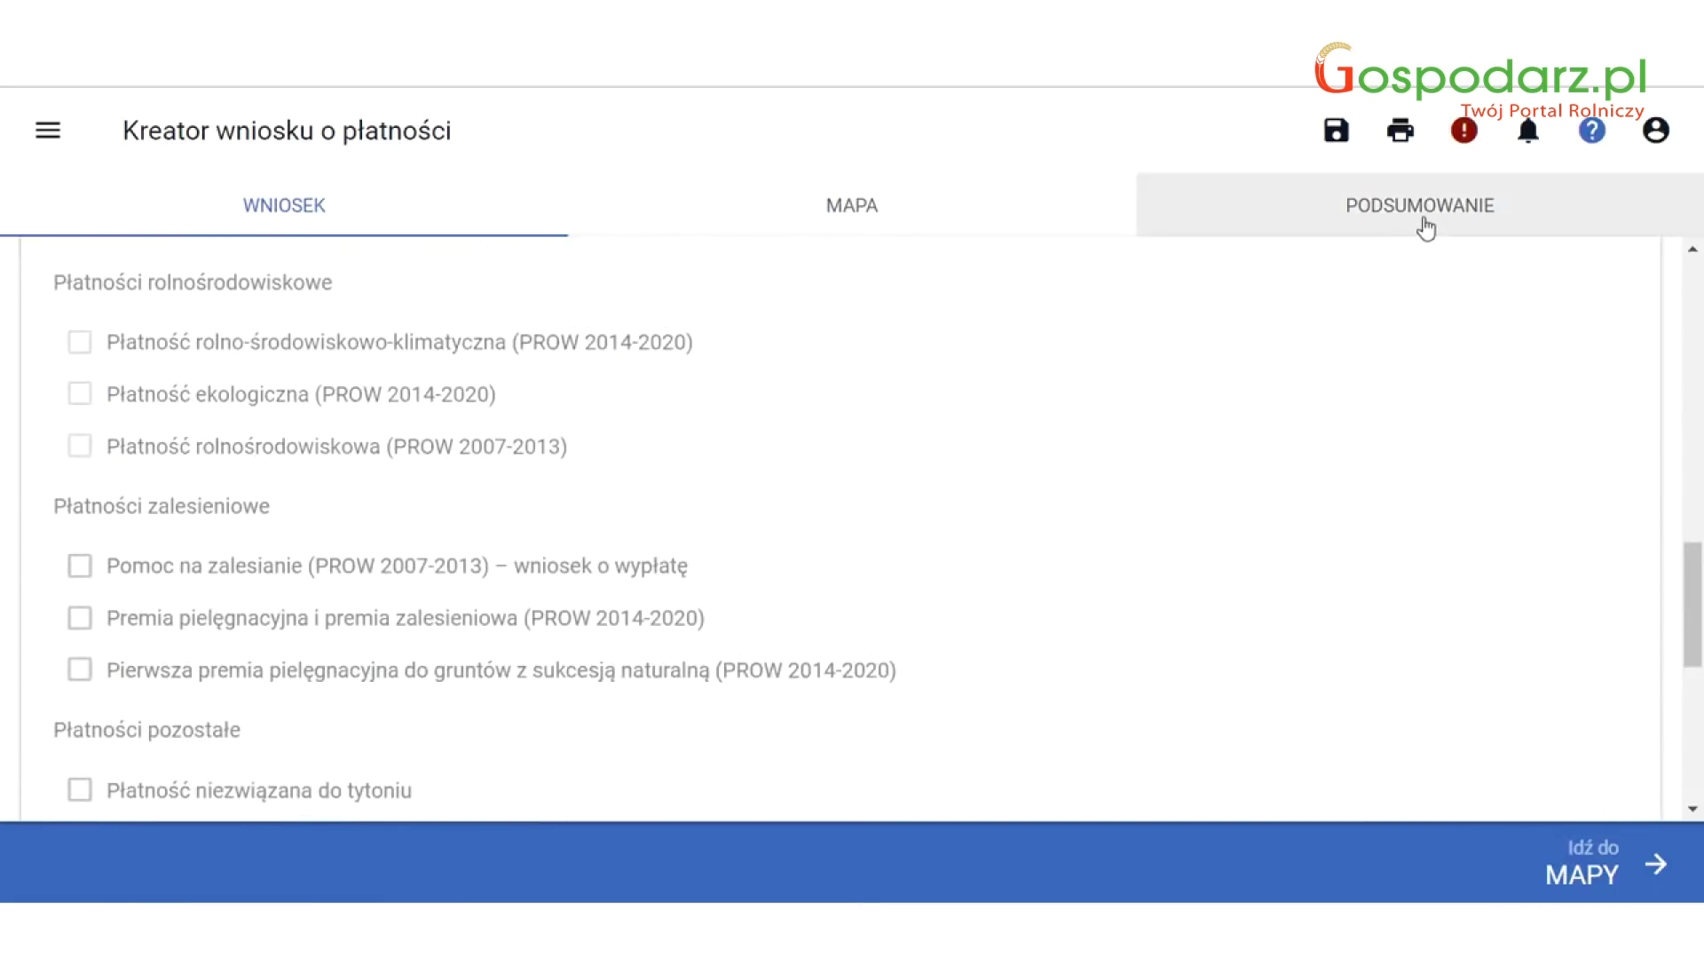
Review the PODSUMOWANIE of the application from Płatności through Działki referencyjne to Działki rolne.
{"action": "left_click", "coordinate": [1418, 208]}
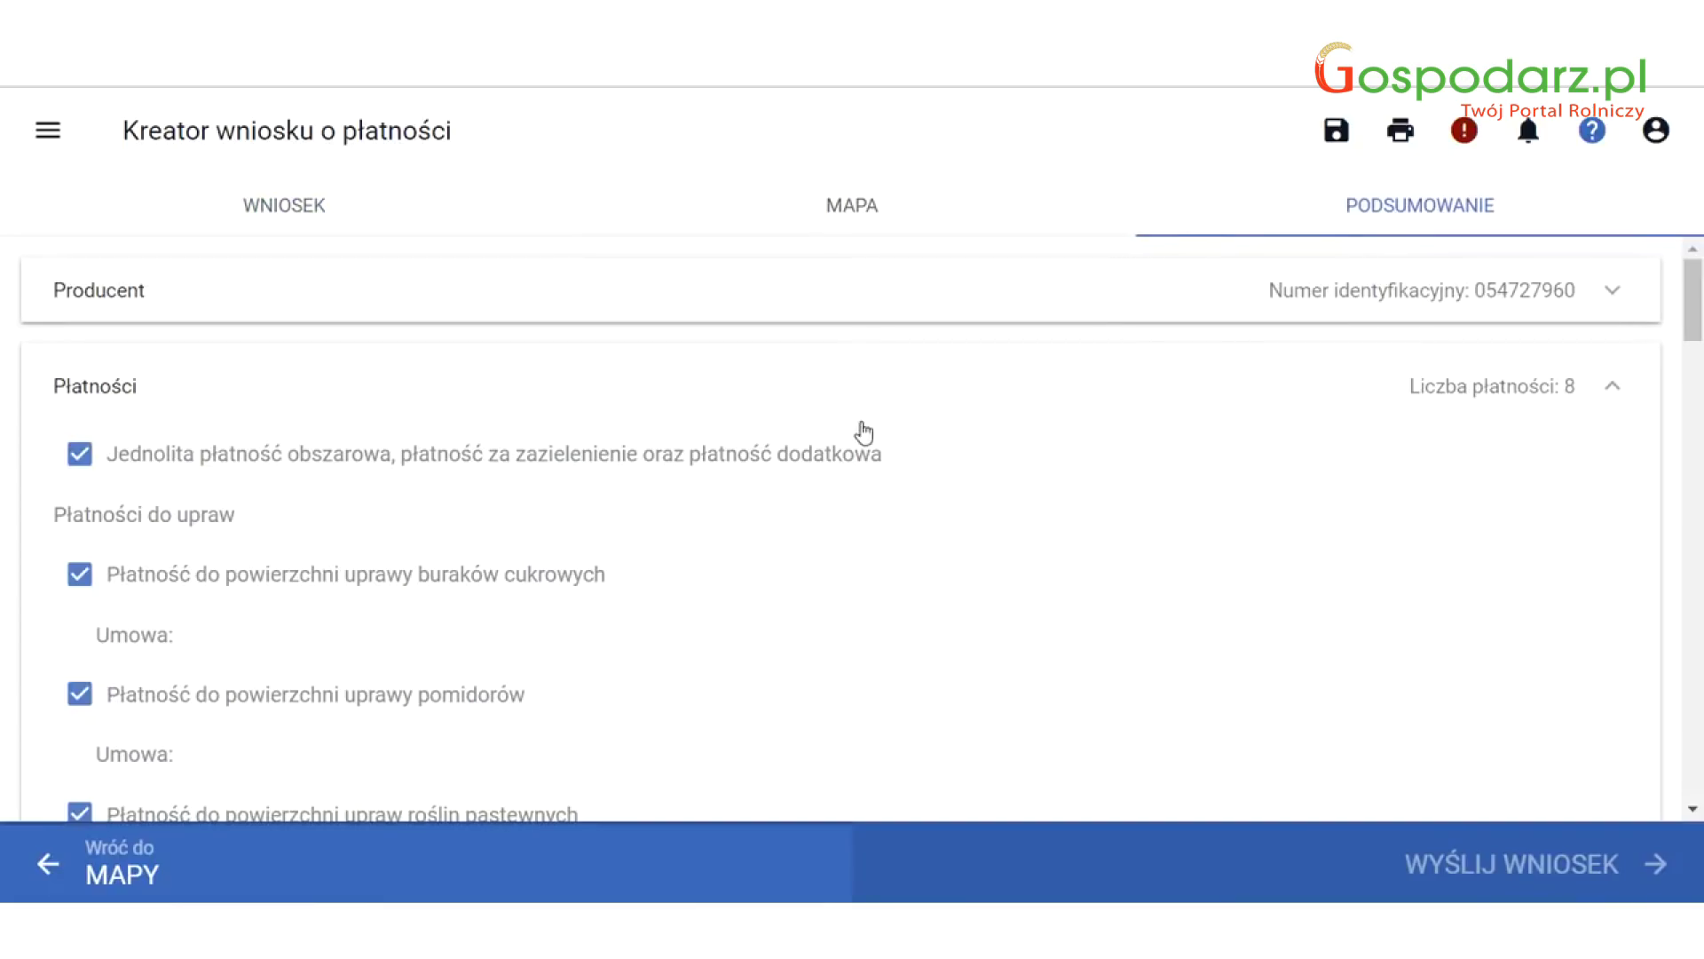
{"action": "scroll", "coordinate": [840, 410], "scroll_direction": "down", "scroll_amount": 5}
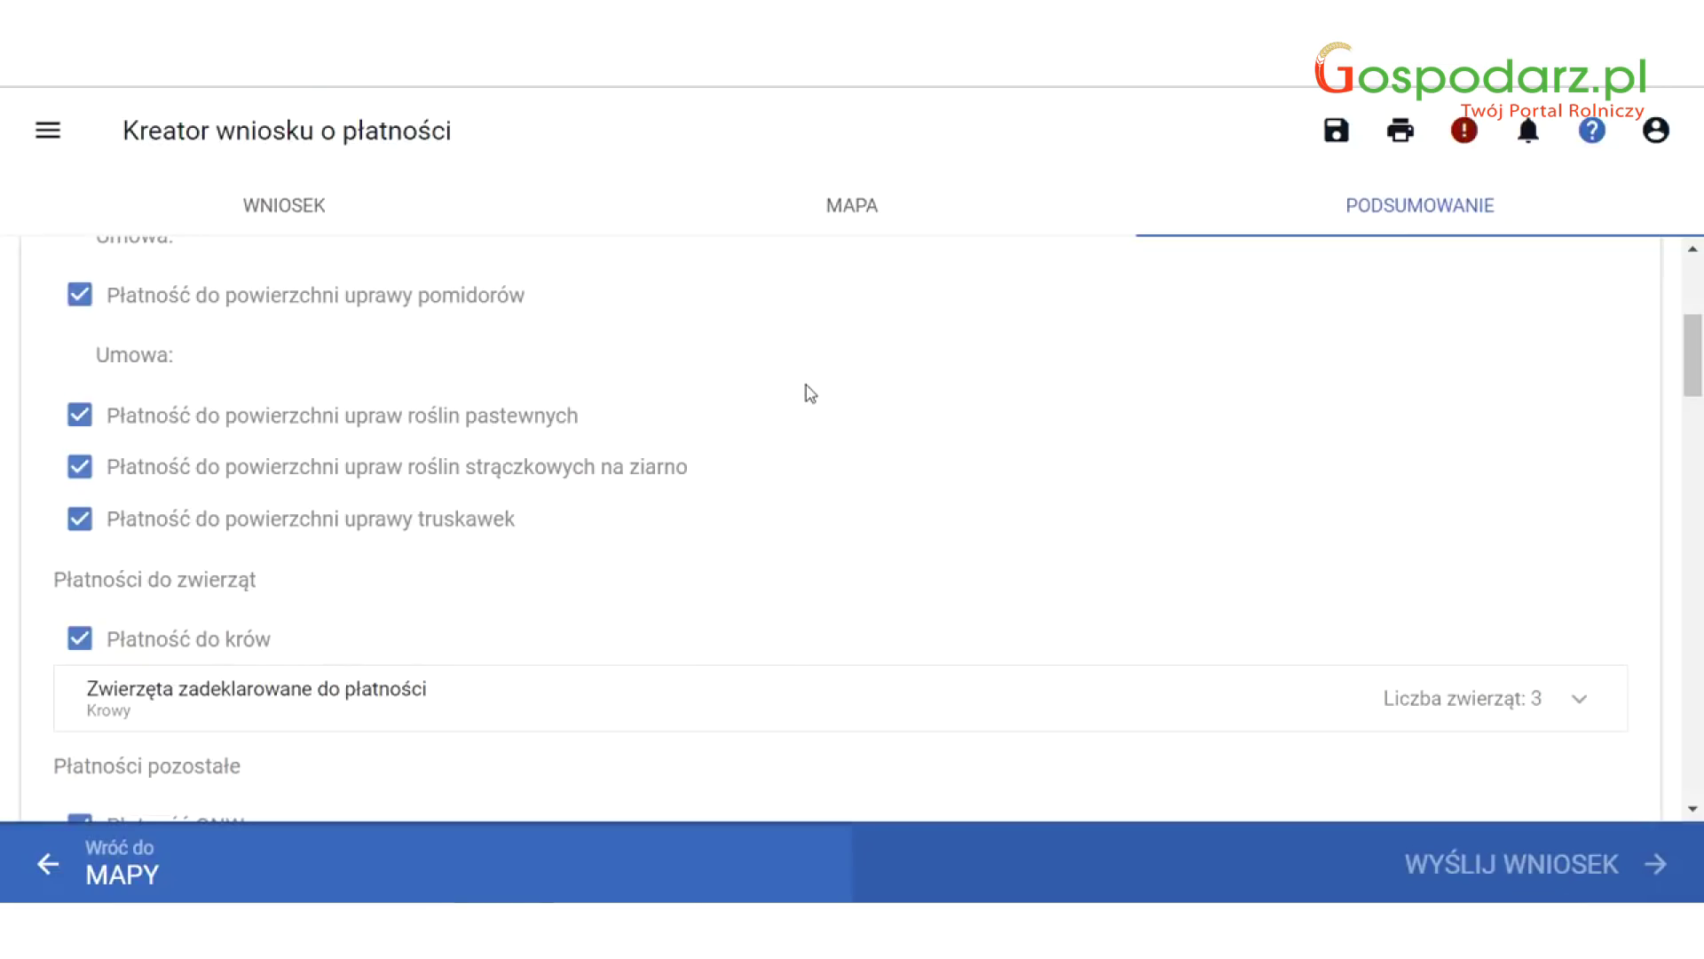
{"action": "scroll", "coordinate": [807, 392], "scroll_direction": "down", "scroll_amount": 10}
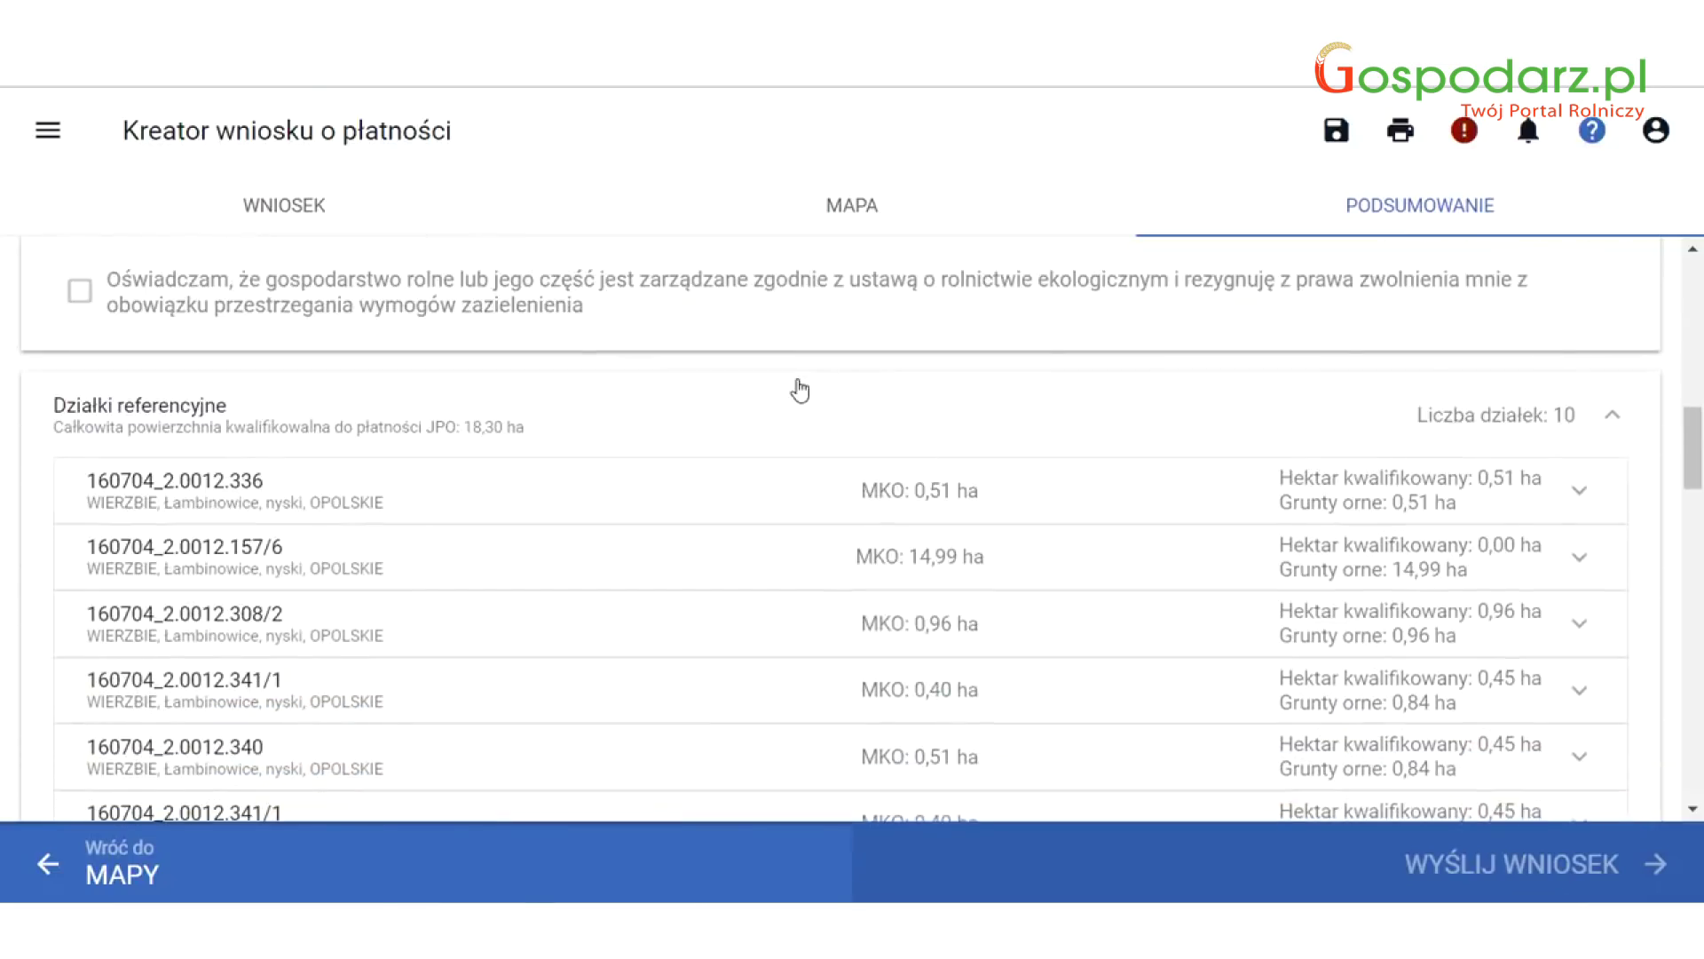
{"action": "scroll", "coordinate": [794, 388], "scroll_direction": "down", "scroll_amount": 10}
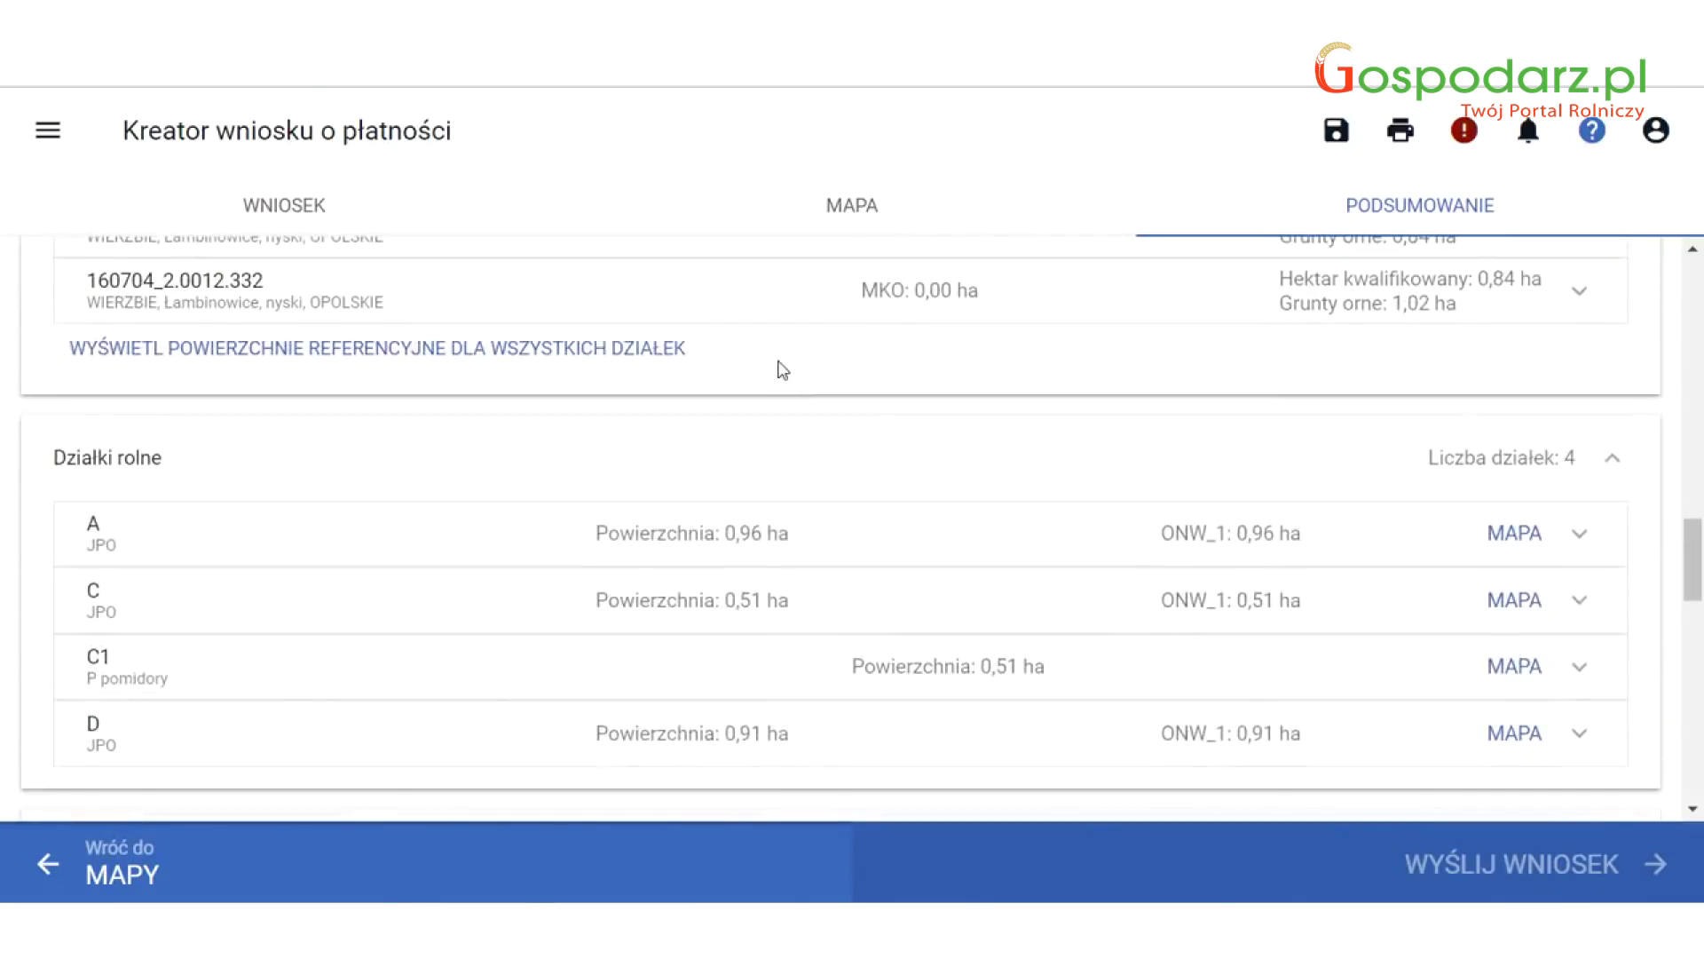
{"action": "scroll", "coordinate": [1411, 435], "scroll_direction": "up", "scroll_amount": 5}
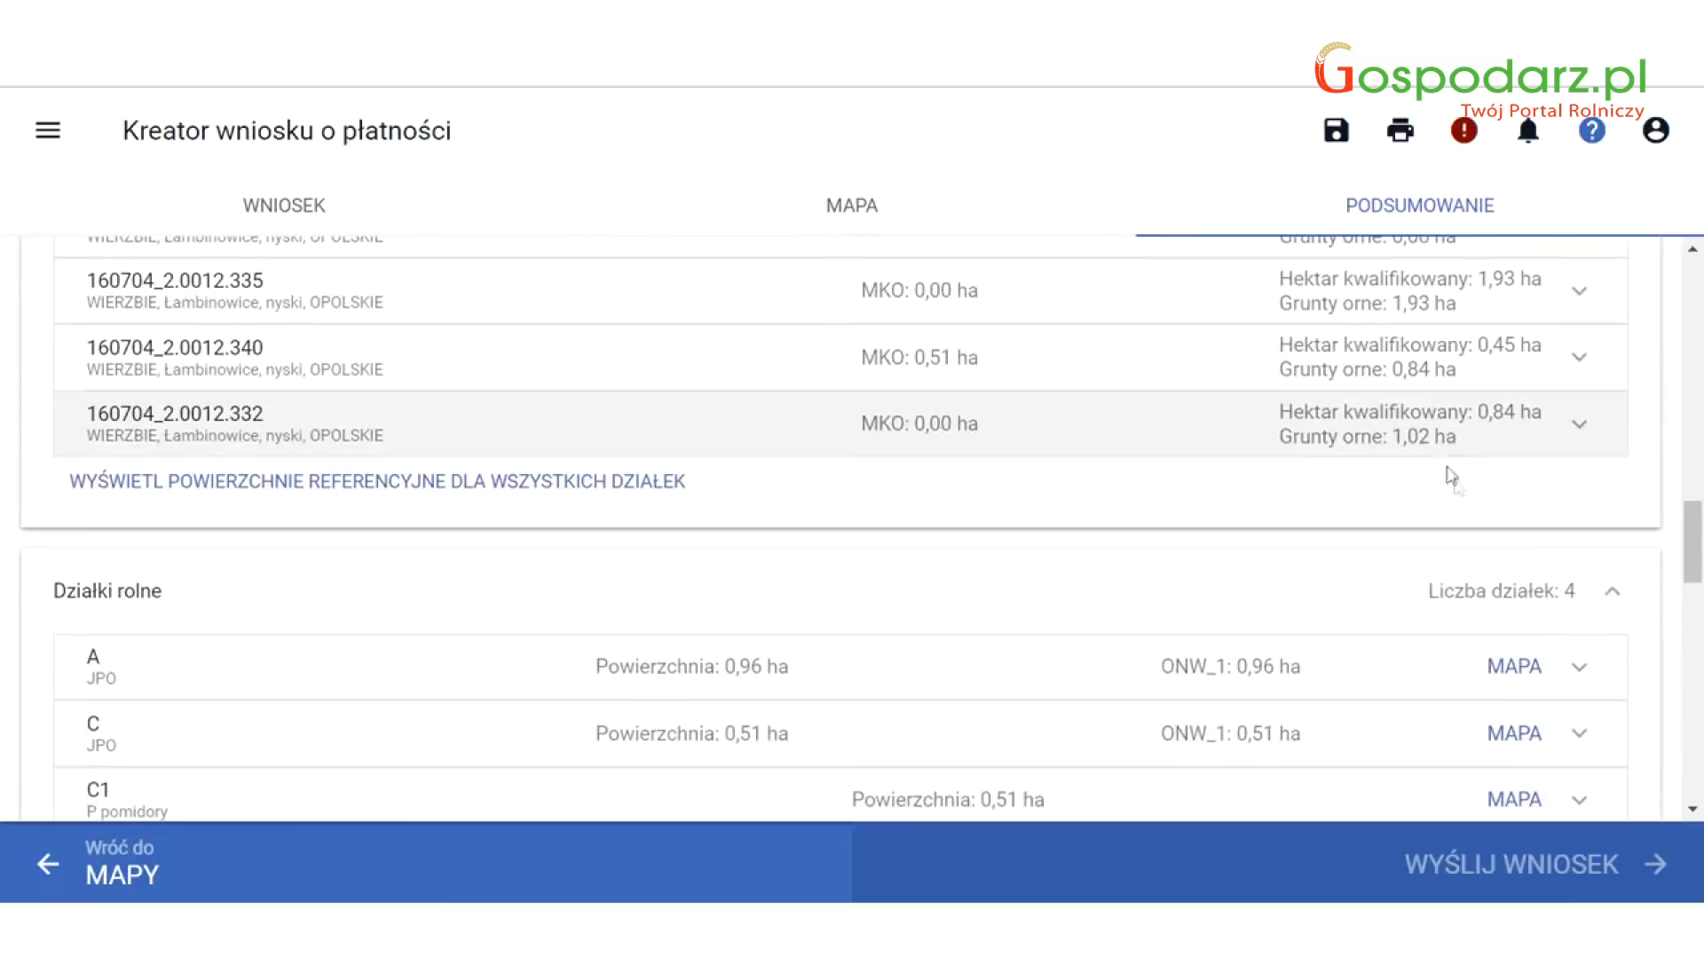
Collapse Działki rolne and Działki referencyjne in the summary and look over Zazielenienie and Płatności.
{"action": "left_click", "coordinate": [1617, 592]}
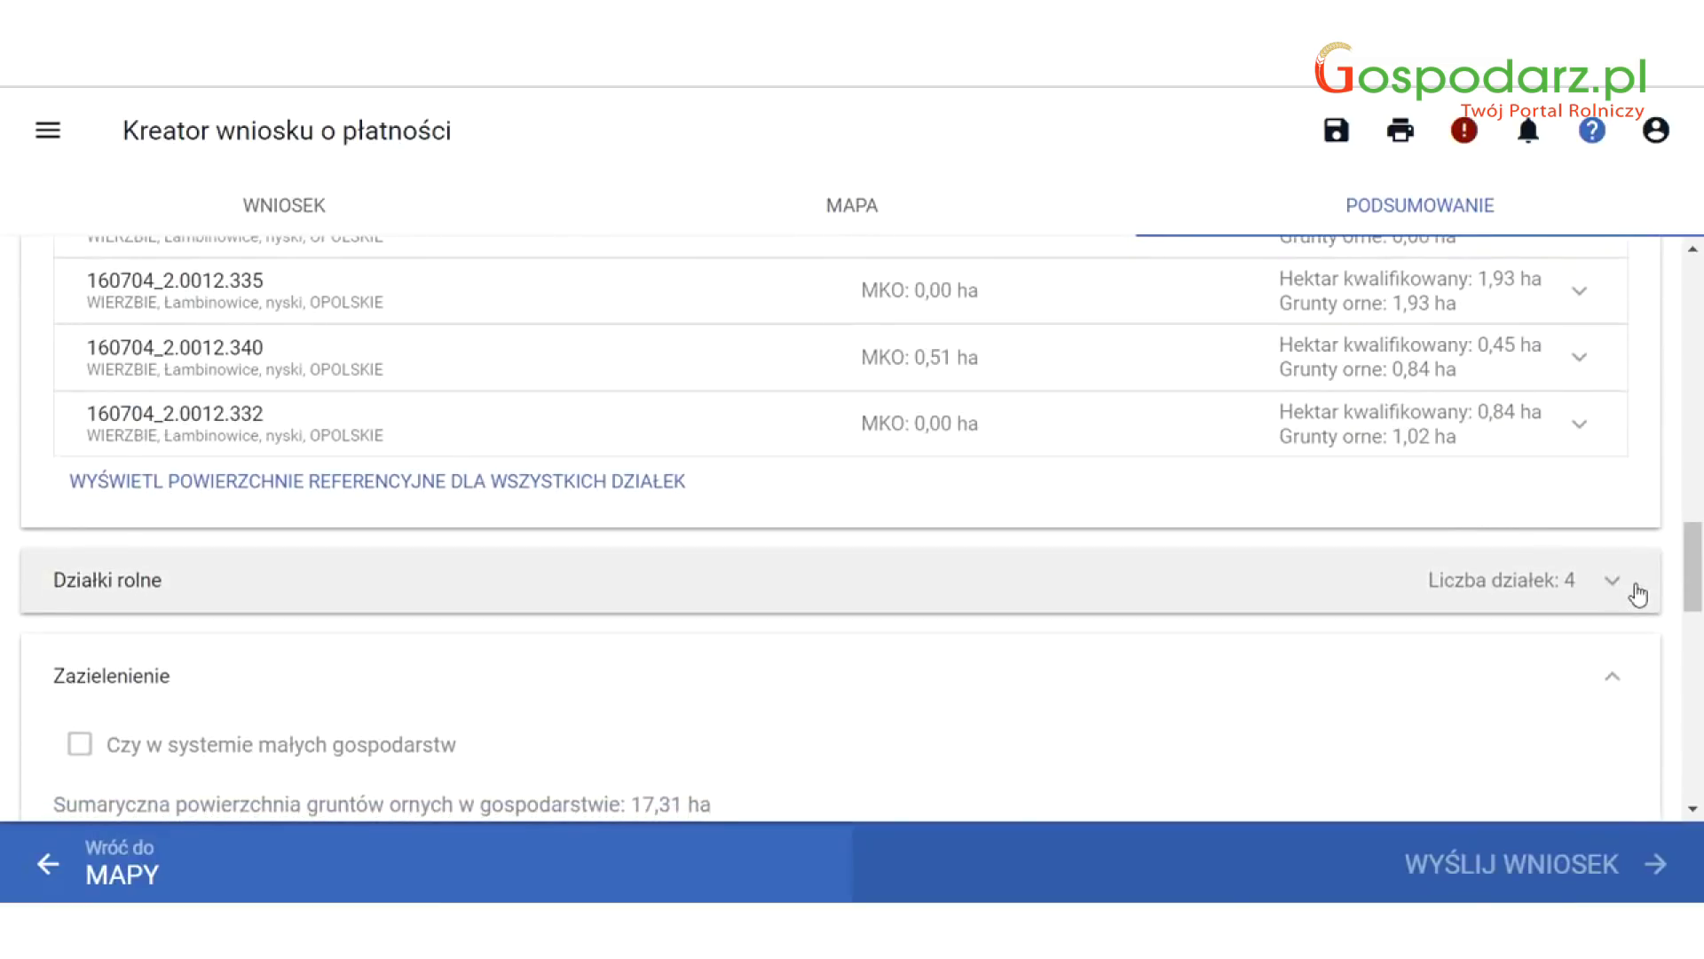
{"action": "scroll", "coordinate": [1628, 533], "scroll_direction": "up", "scroll_amount": 9}
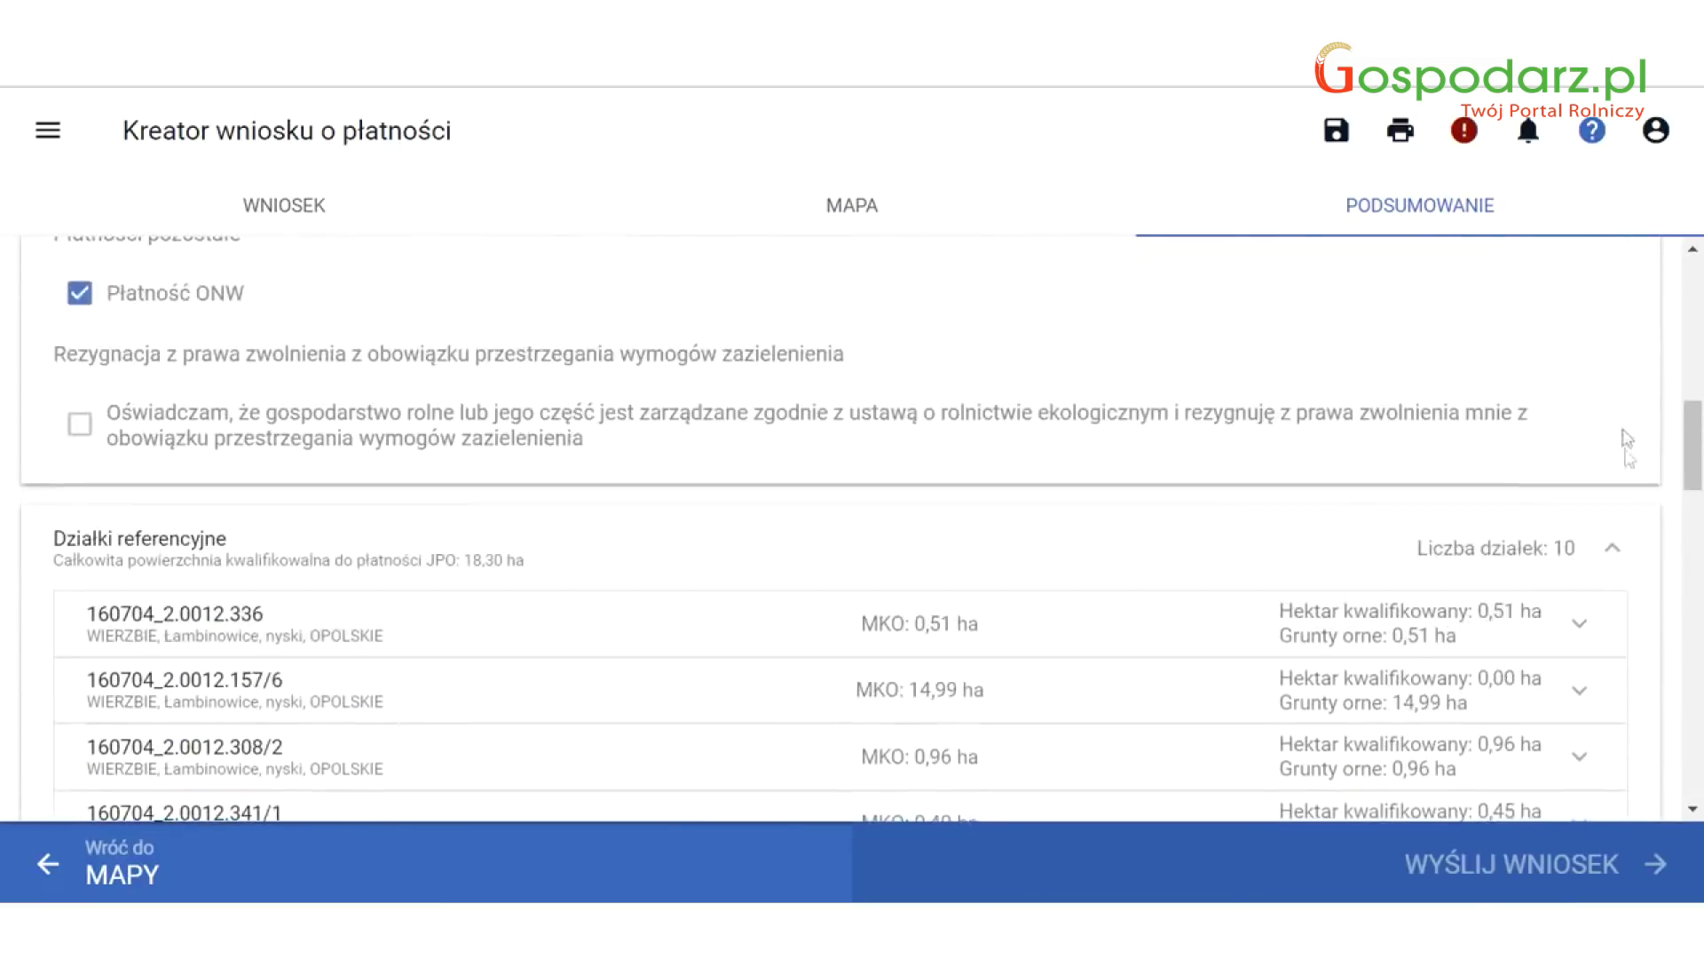
{"action": "left_click", "coordinate": [1614, 545]}
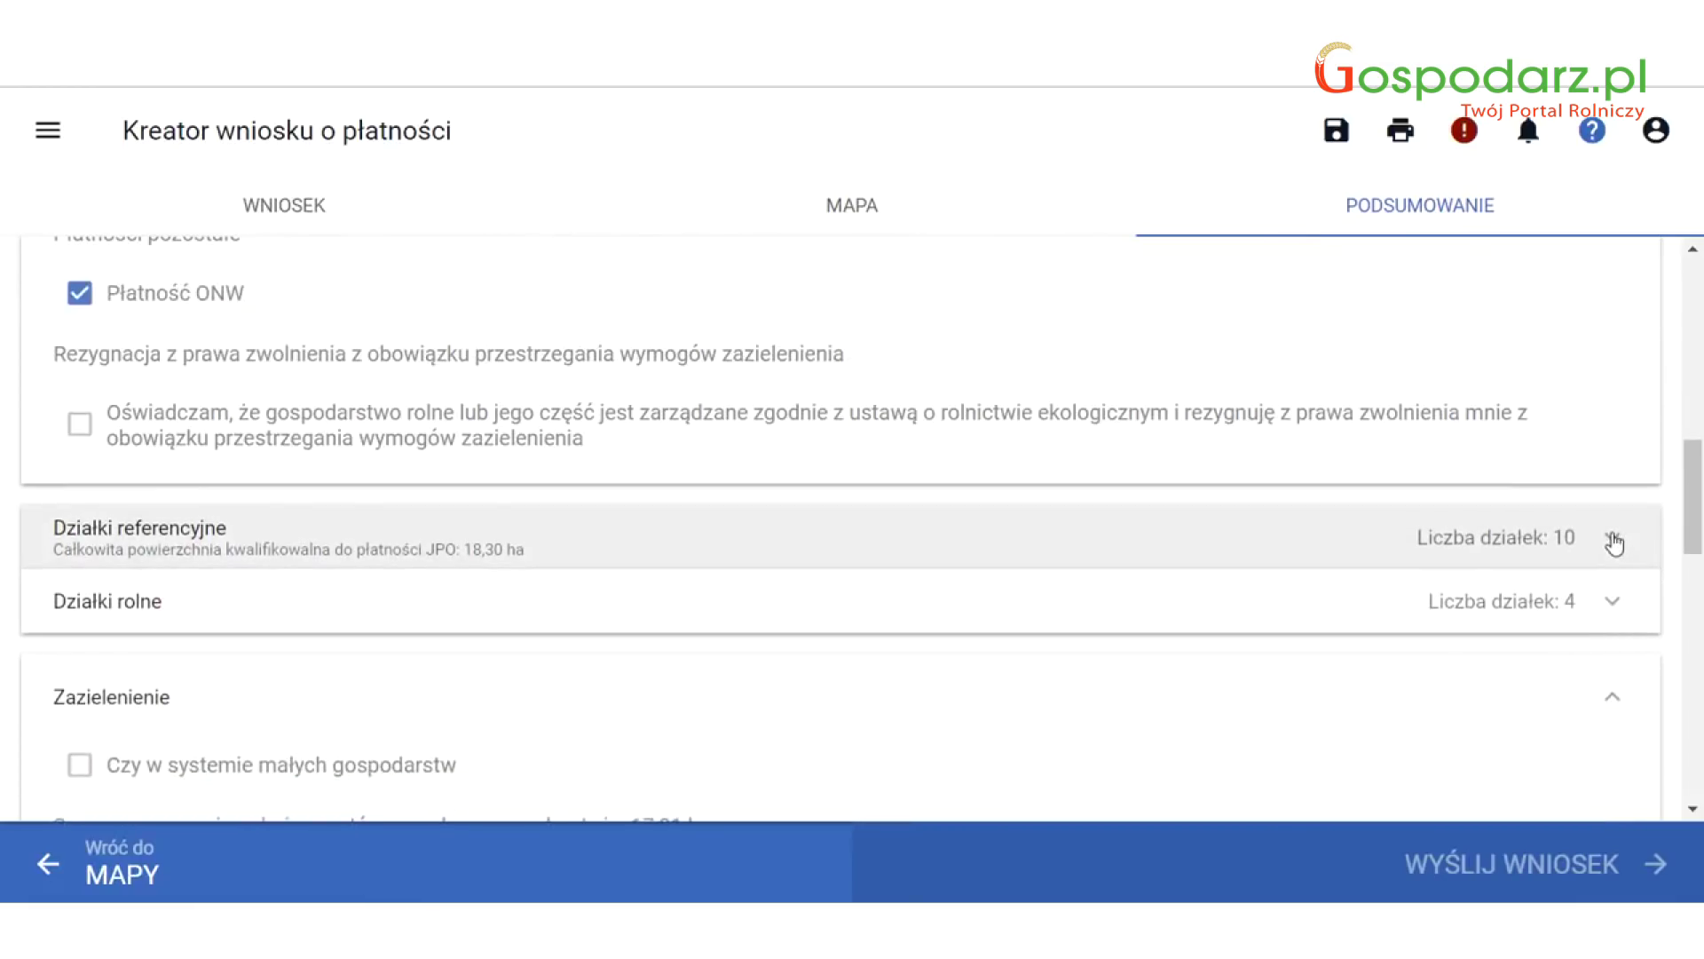
{"action": "scroll", "coordinate": [1617, 550], "scroll_direction": "down", "scroll_amount": 3}
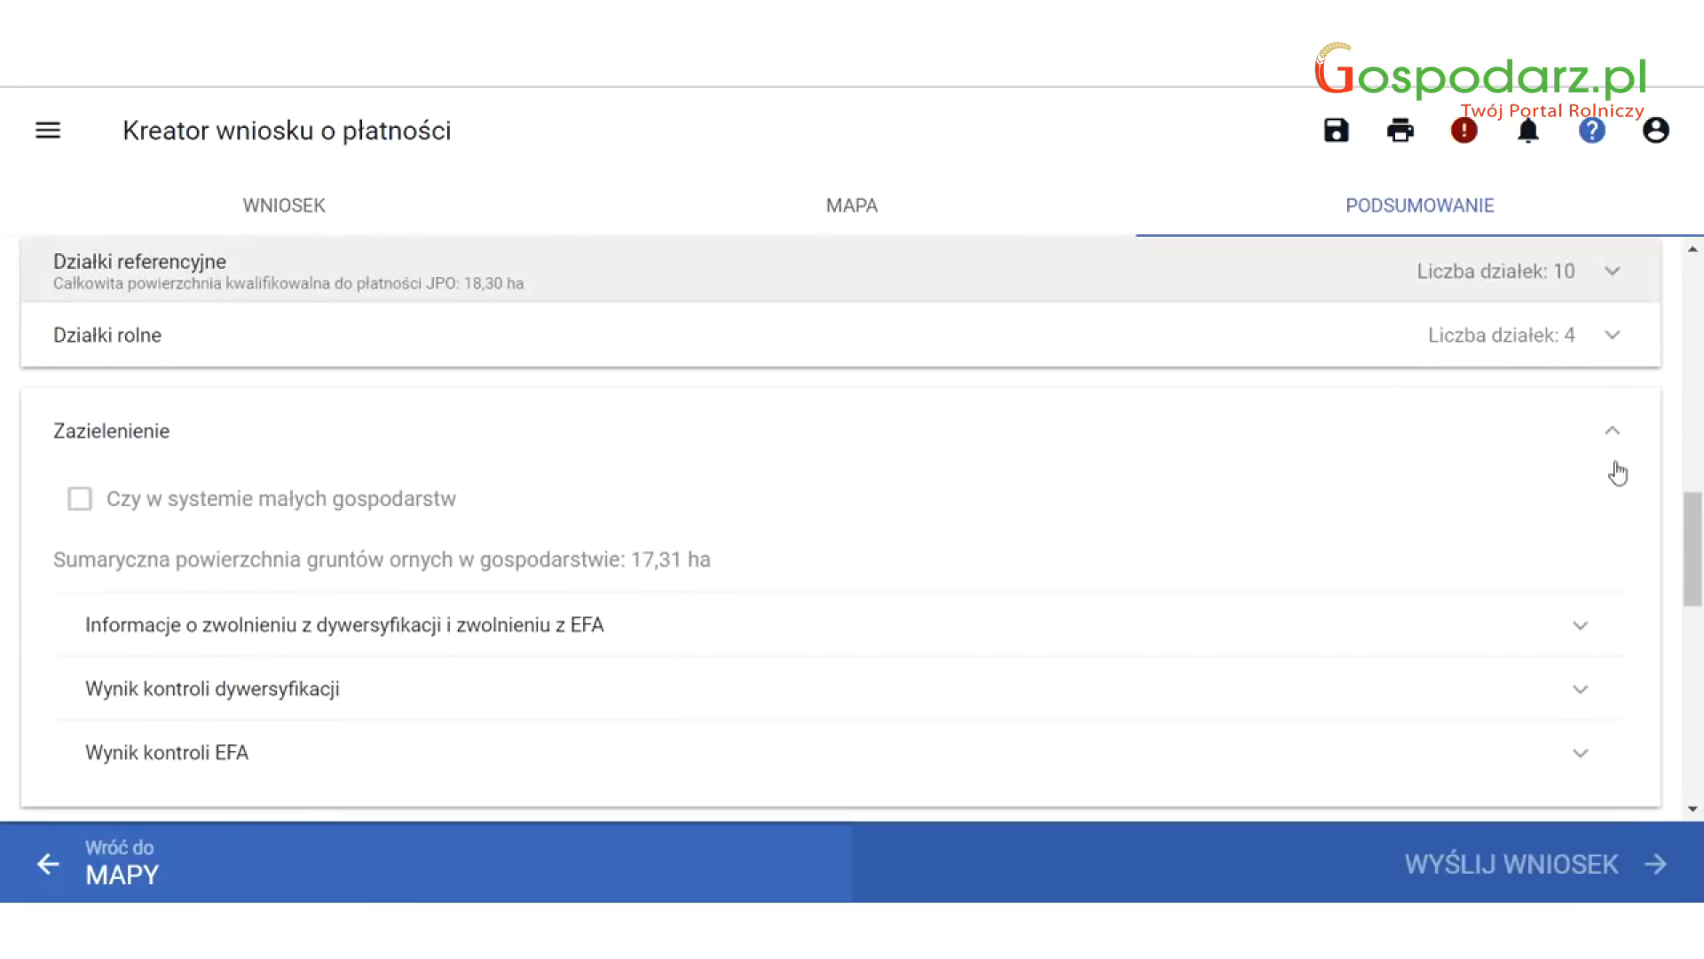
{"action": "scroll", "coordinate": [856, 304], "scroll_direction": "up", "scroll_amount": 8}
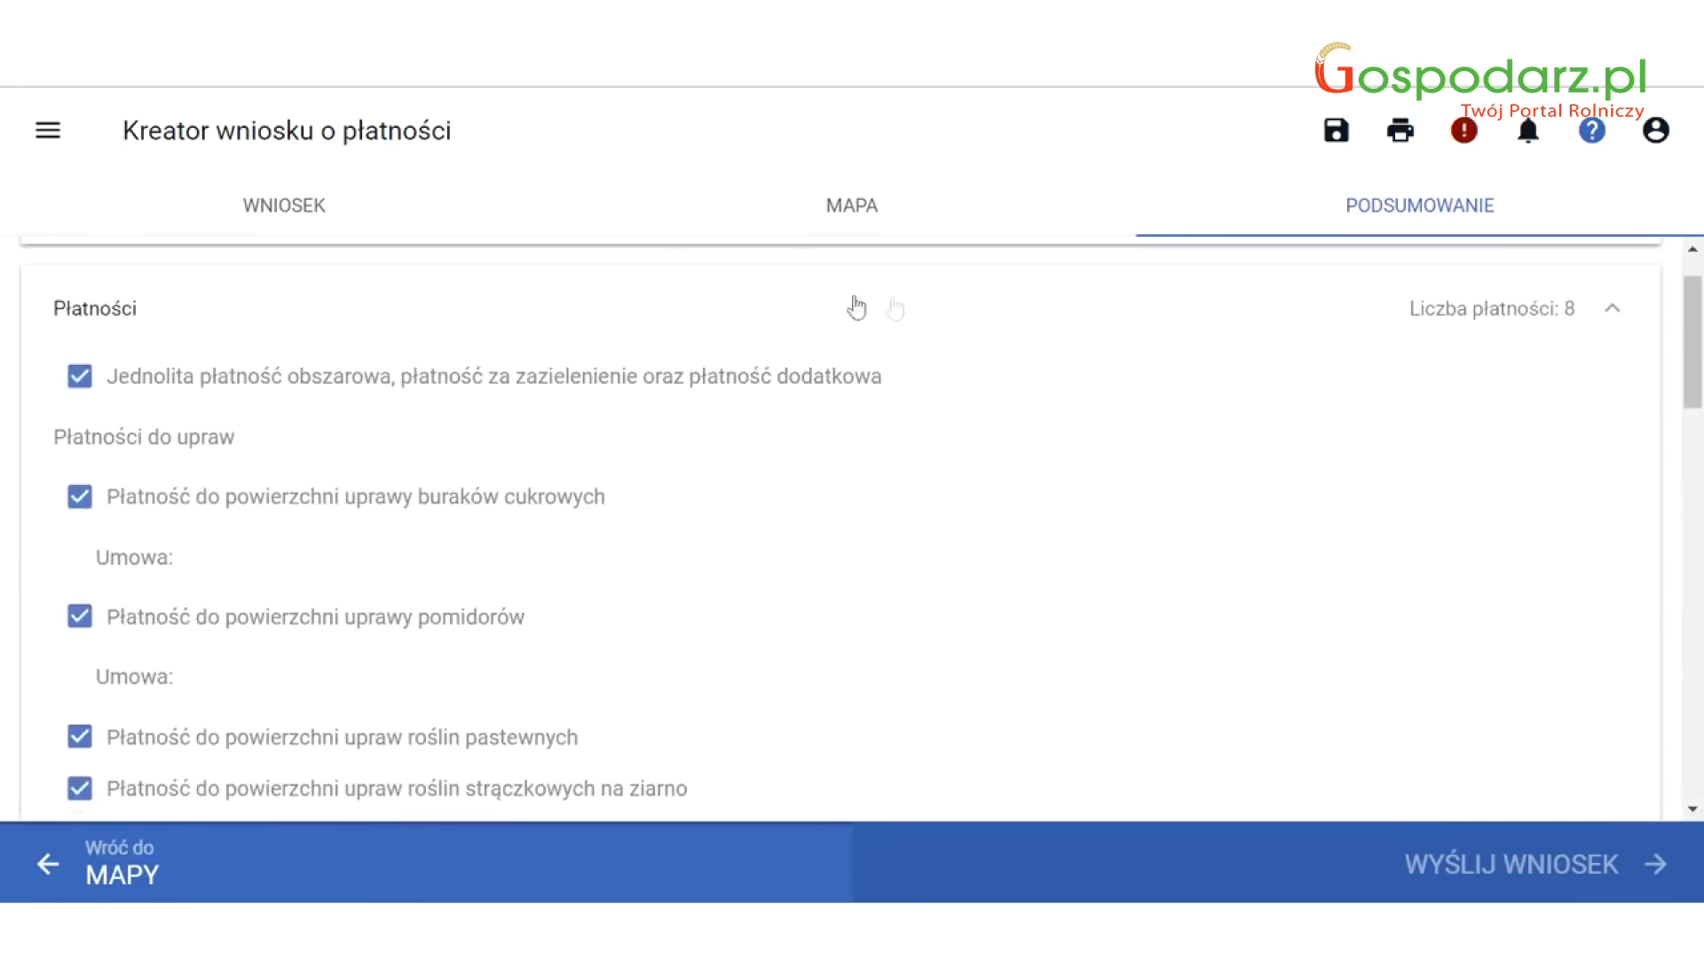
Return to the map in EFA definition and review its Warstwy list from the EFA categories up to the base layers.
{"action": "left_click", "coordinate": [856, 213]}
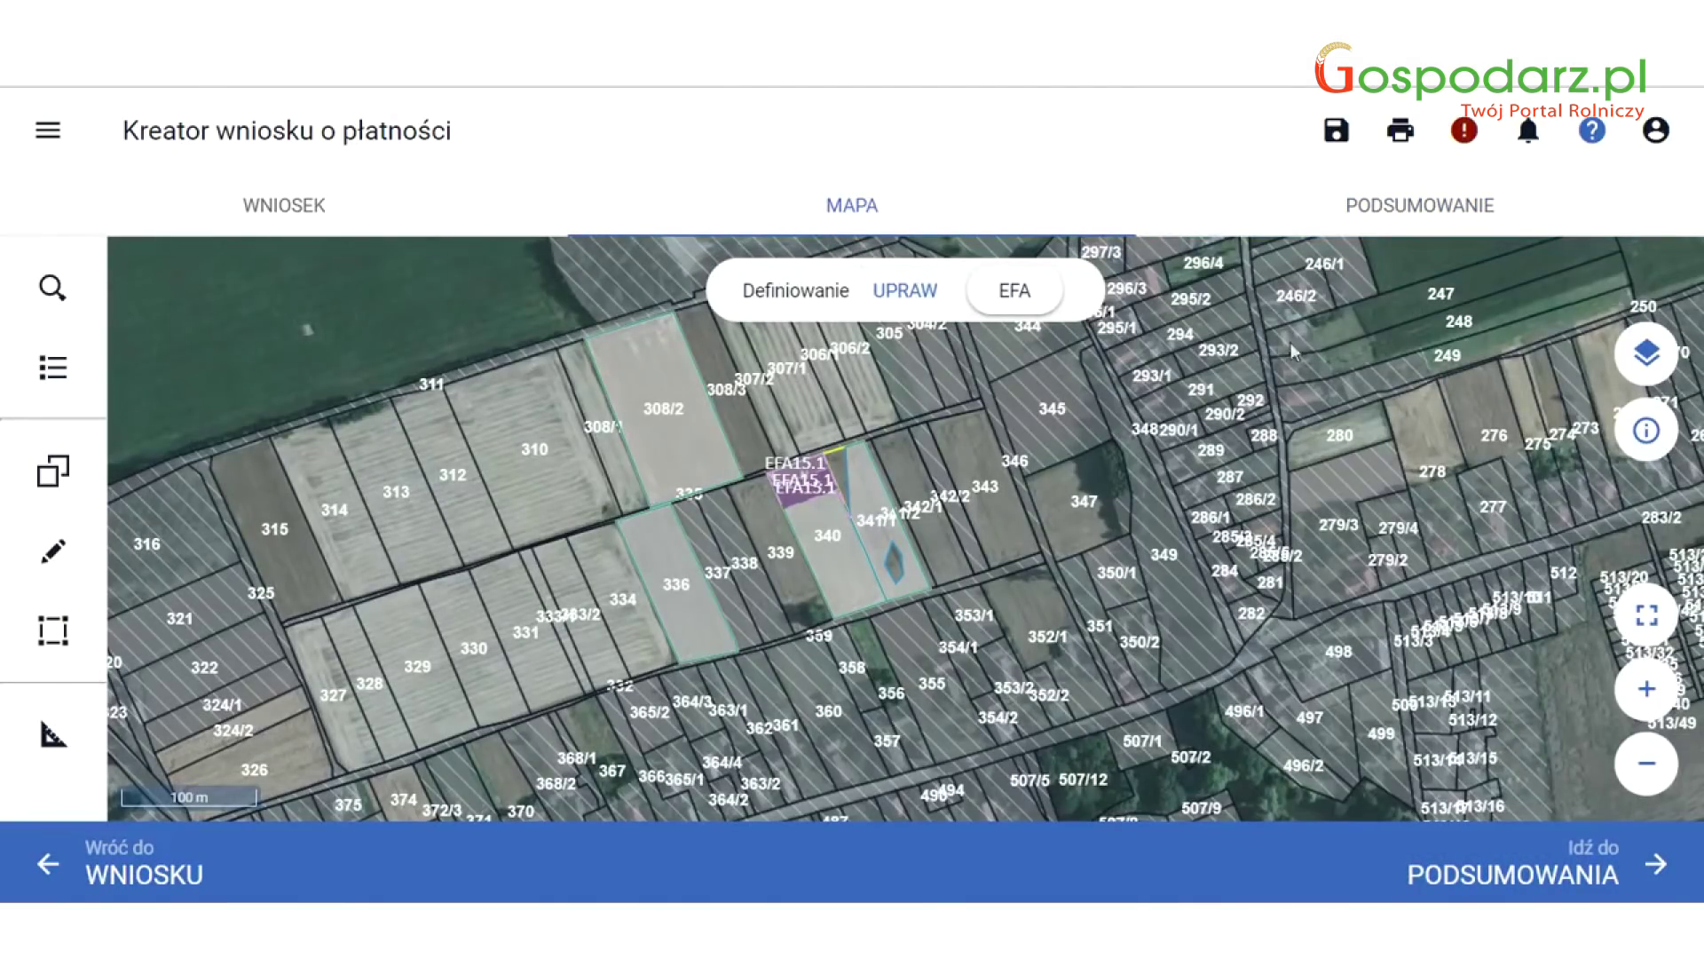
{"action": "left_click", "coordinate": [1648, 355]}
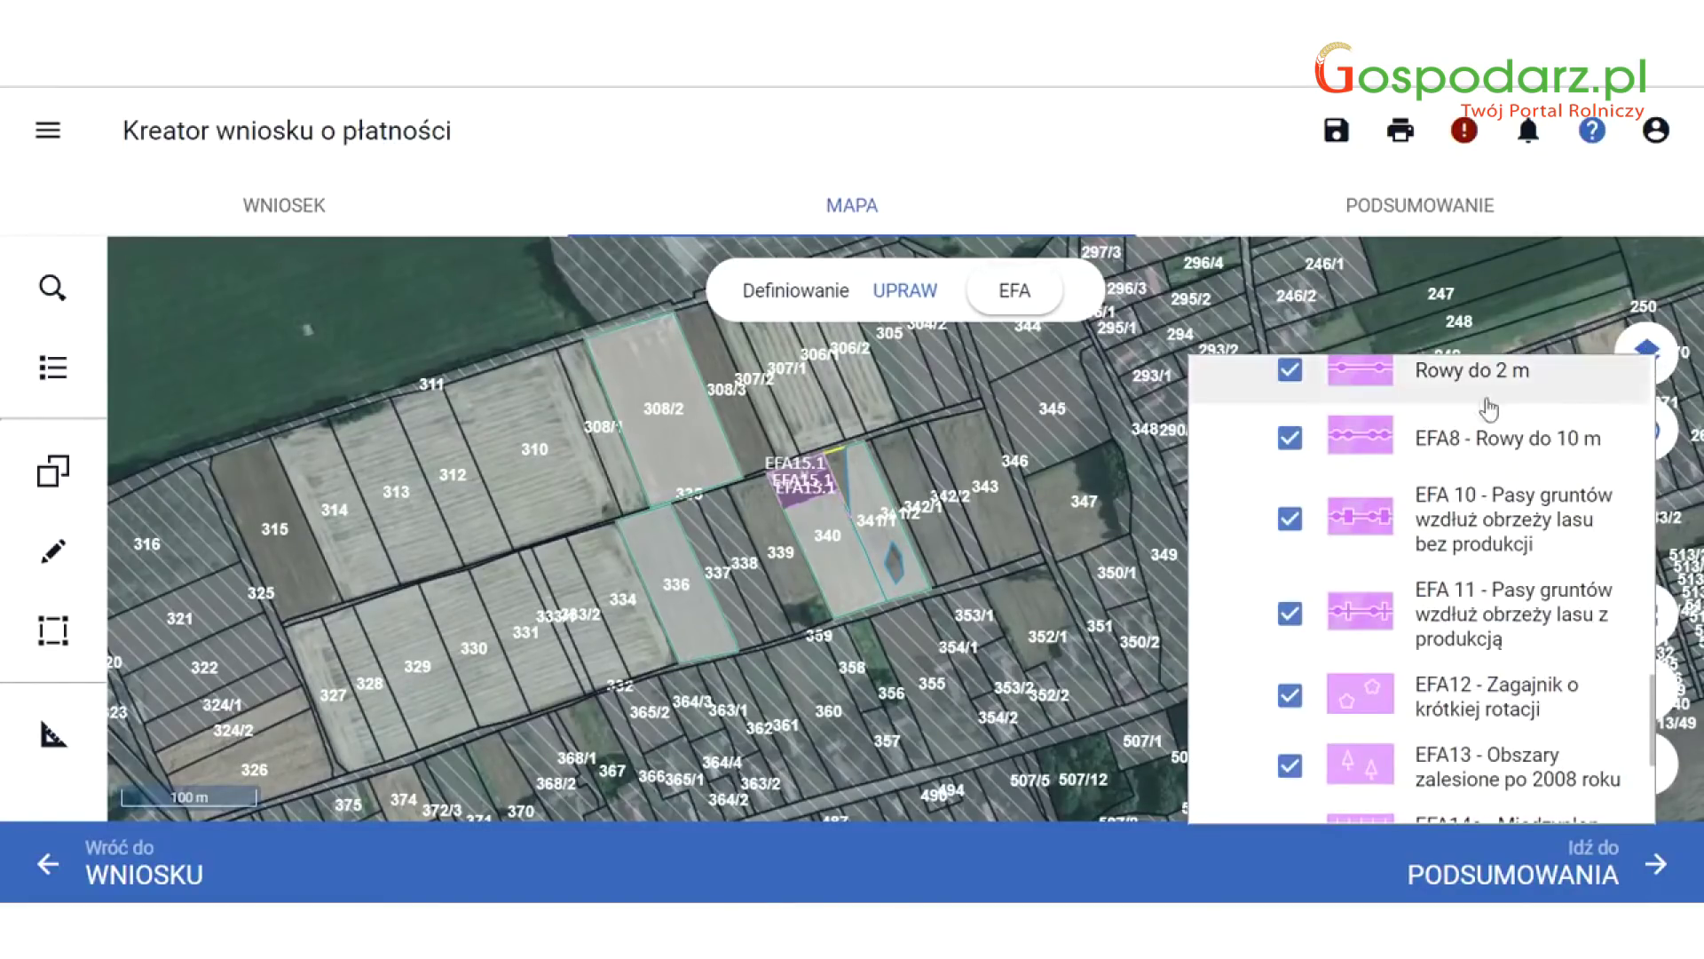
{"action": "scroll", "coordinate": [1455, 399], "scroll_direction": "up", "scroll_amount": 5}
{"action": "scroll", "coordinate": [1452, 383], "scroll_direction": "up", "scroll_amount": 5}
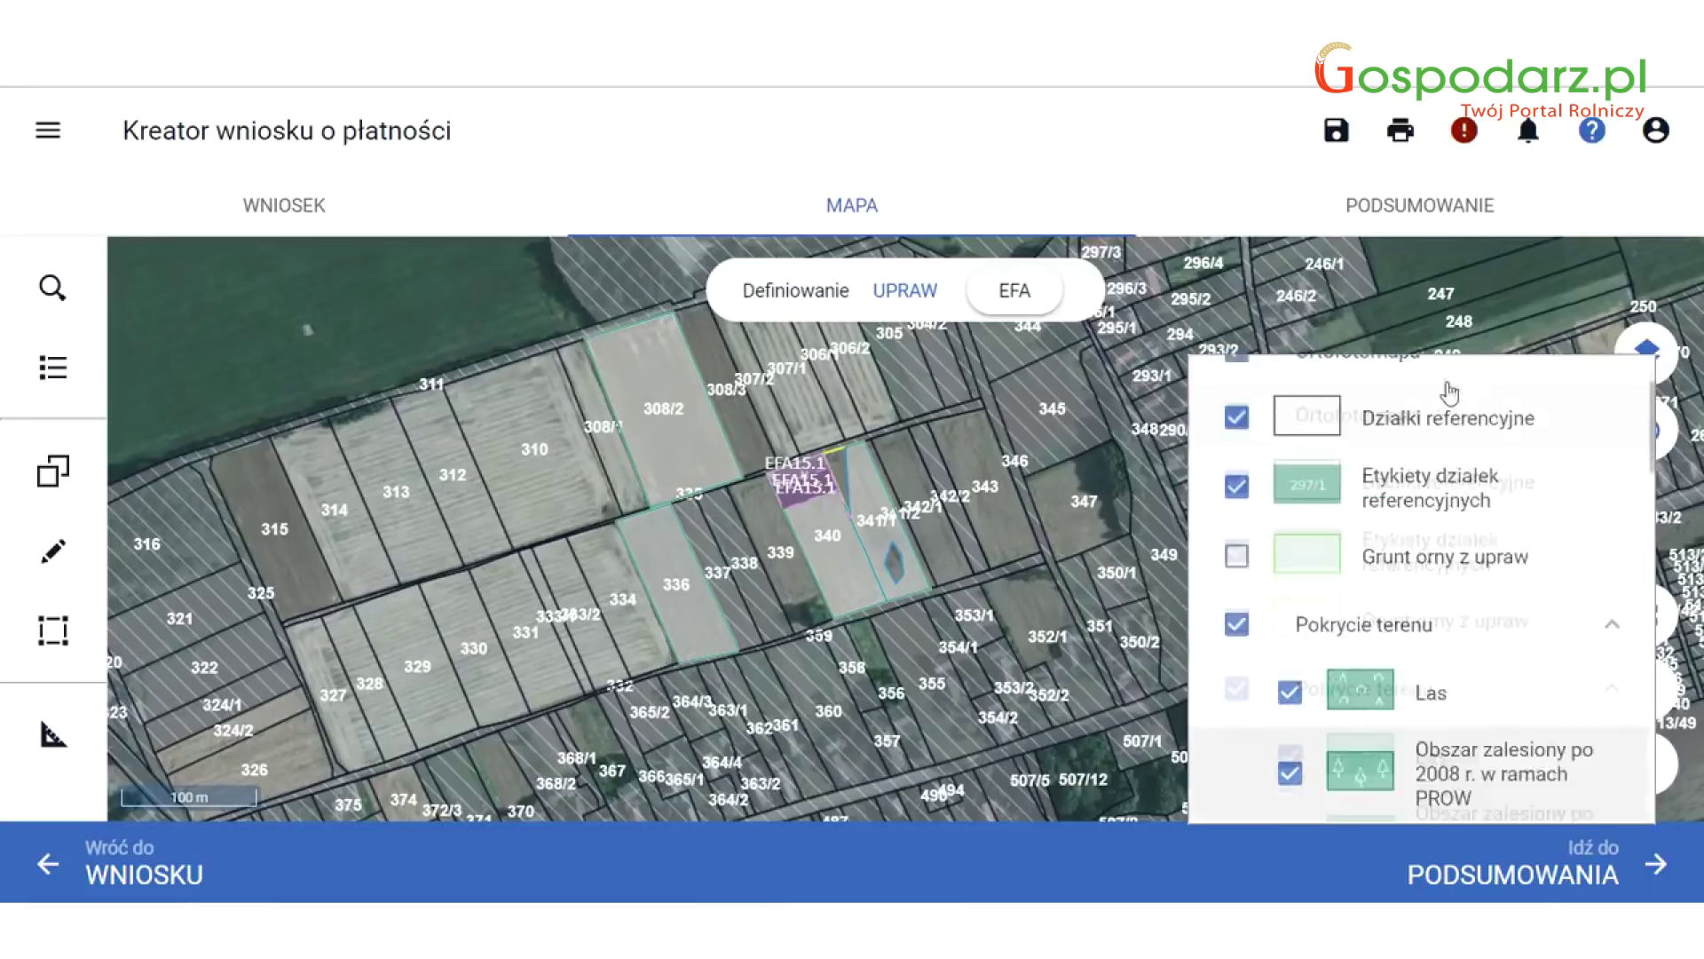
Switch the map to defining UPRAW, review its Warstwy list down to Działki rolne, and close the list.
{"action": "left_click", "coordinate": [922, 293]}
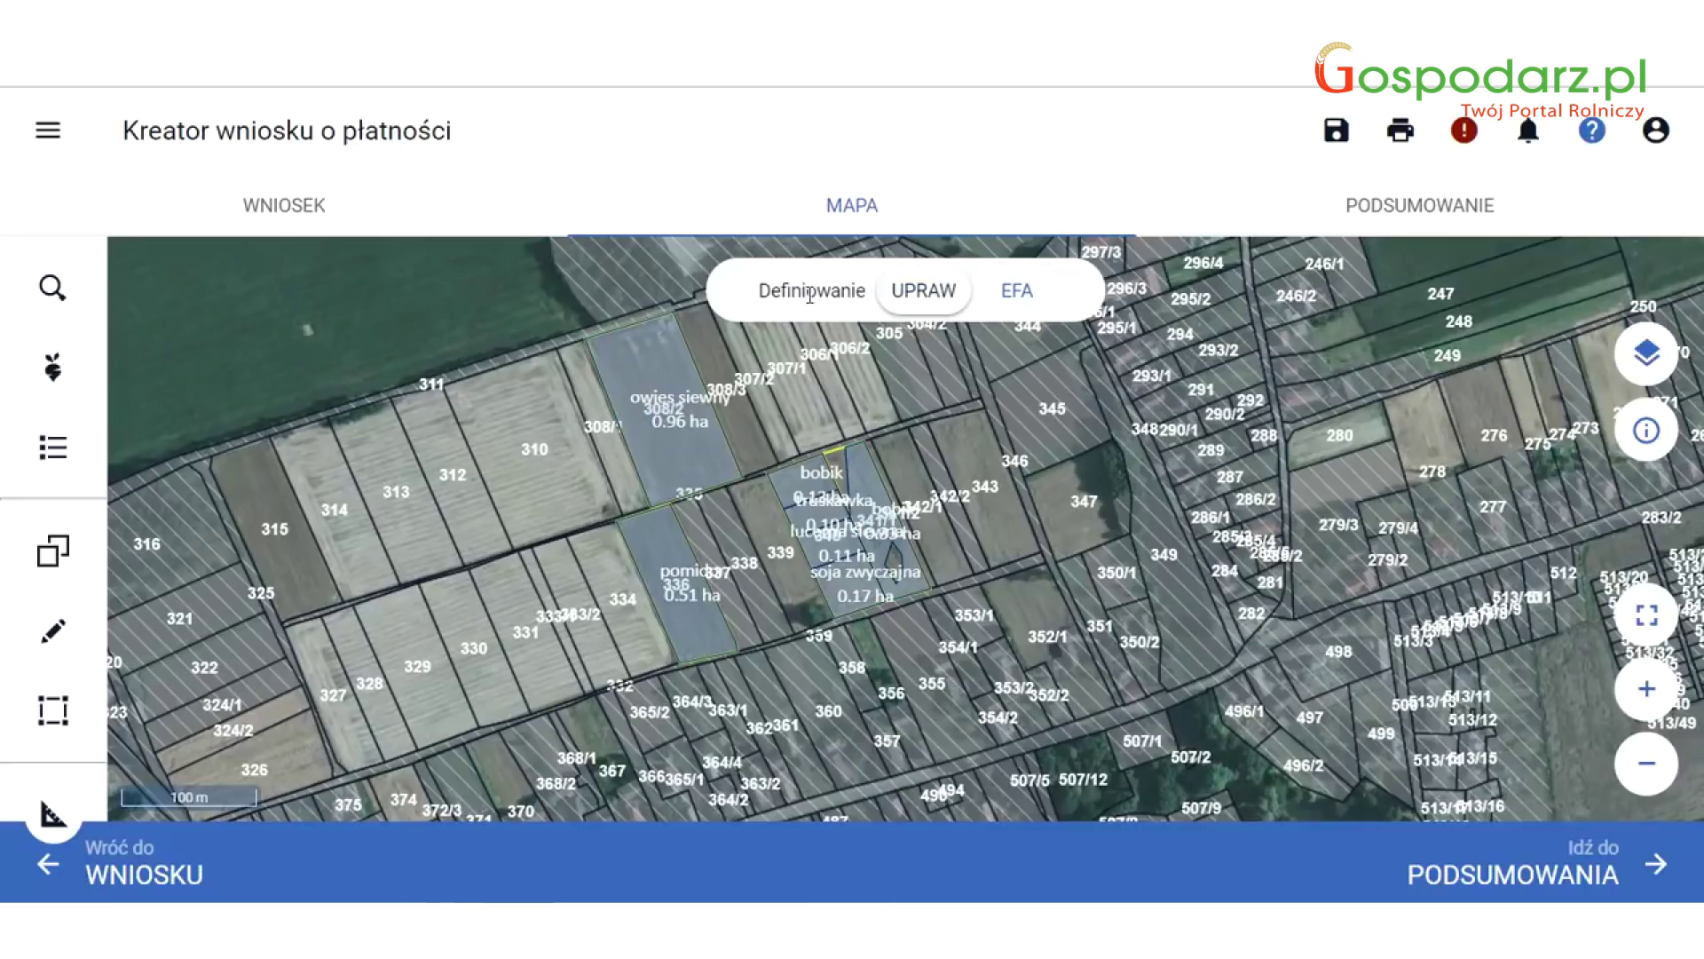
{"action": "left_click", "coordinate": [1647, 353]}
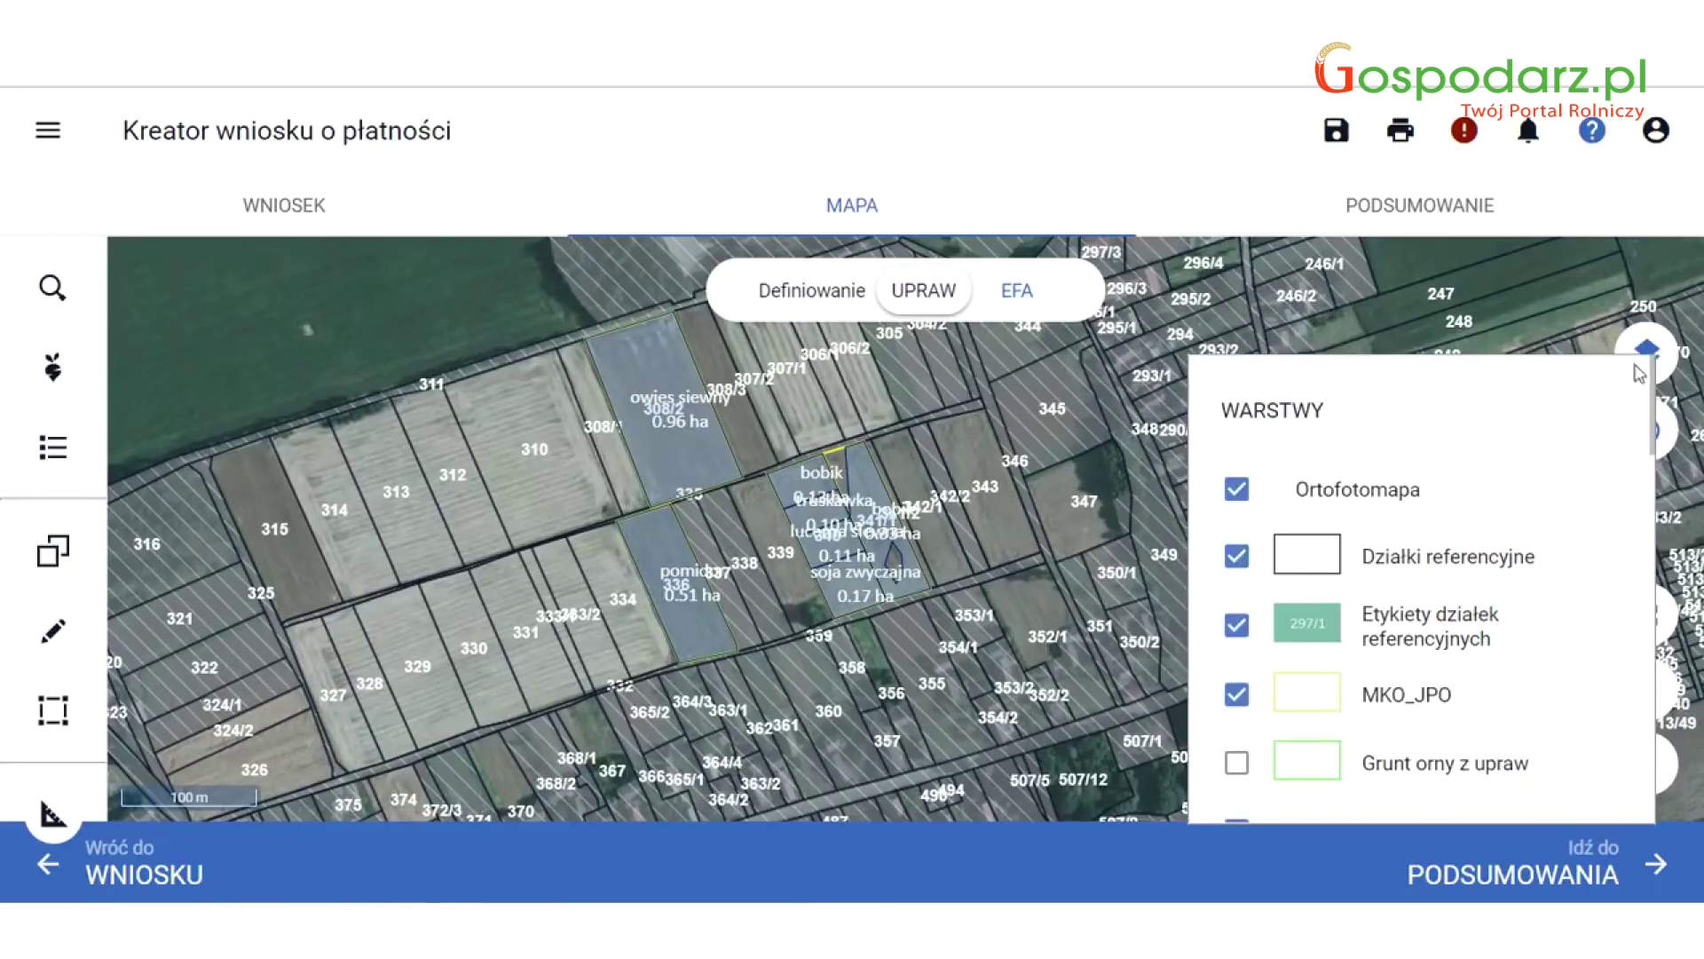
{"action": "scroll", "coordinate": [1611, 453], "scroll_direction": "down", "scroll_amount": 10}
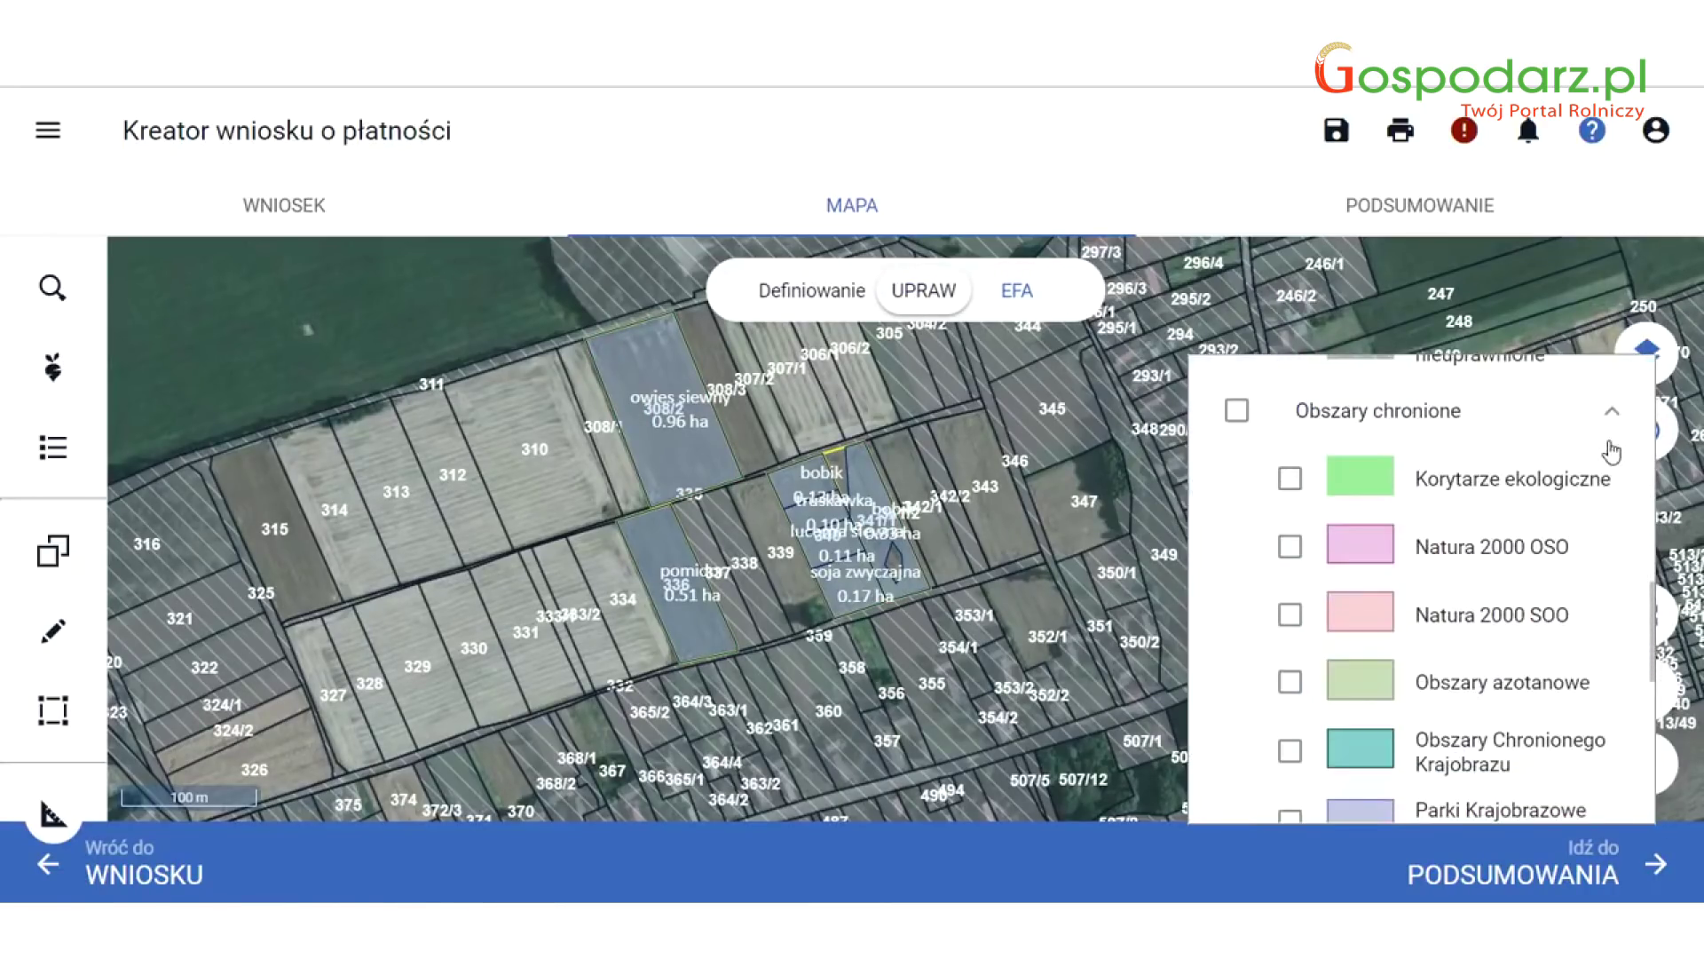
{"action": "scroll", "coordinate": [1611, 453], "scroll_direction": "down", "scroll_amount": 6}
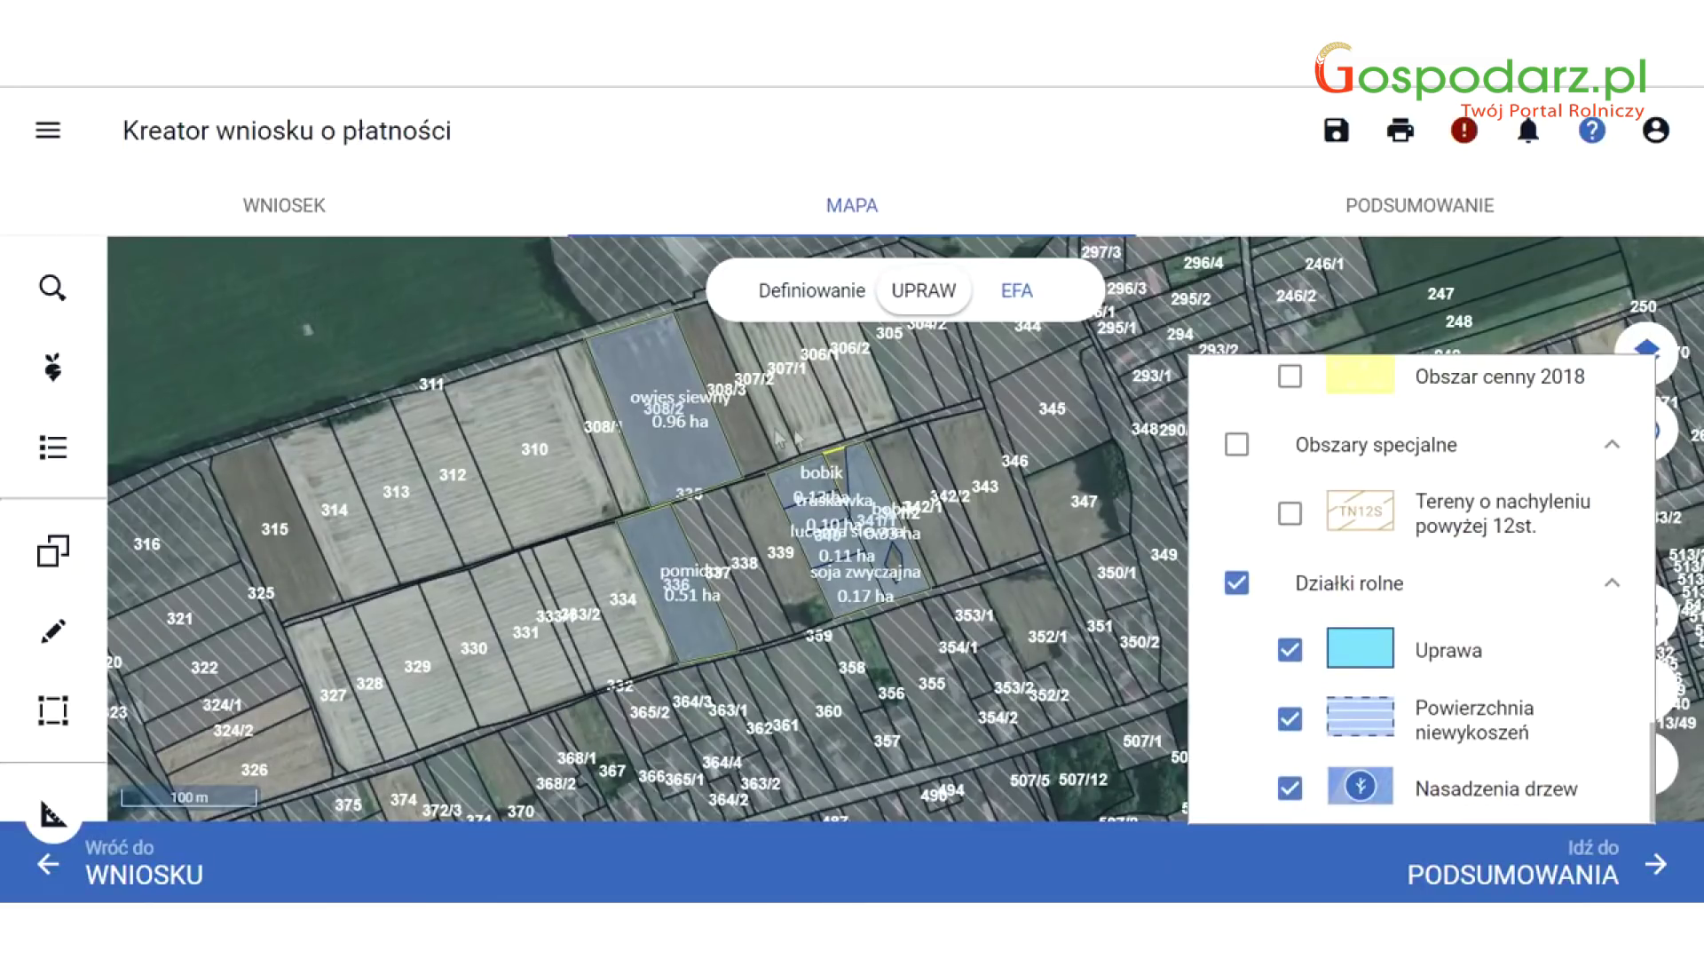
{"action": "left_click", "coordinate": [677, 434]}
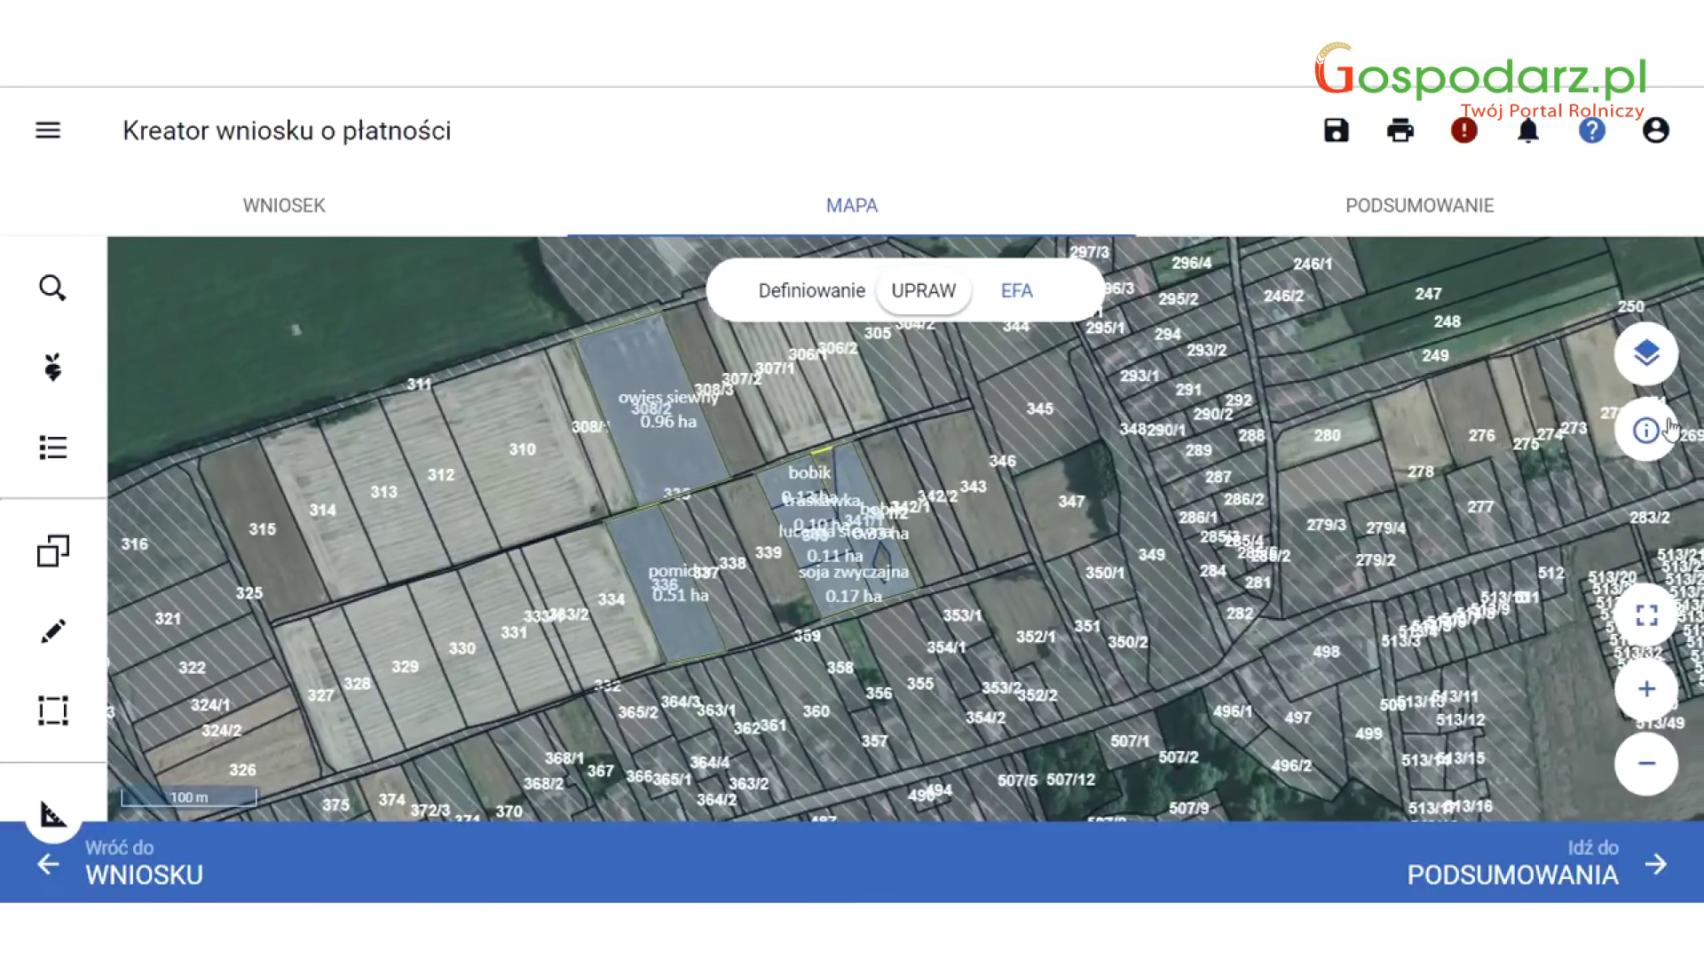
View the GIS object information for reference parcel 341/1, close it, and turn the information tool off.
{"action": "left_click", "coordinate": [1642, 434]}
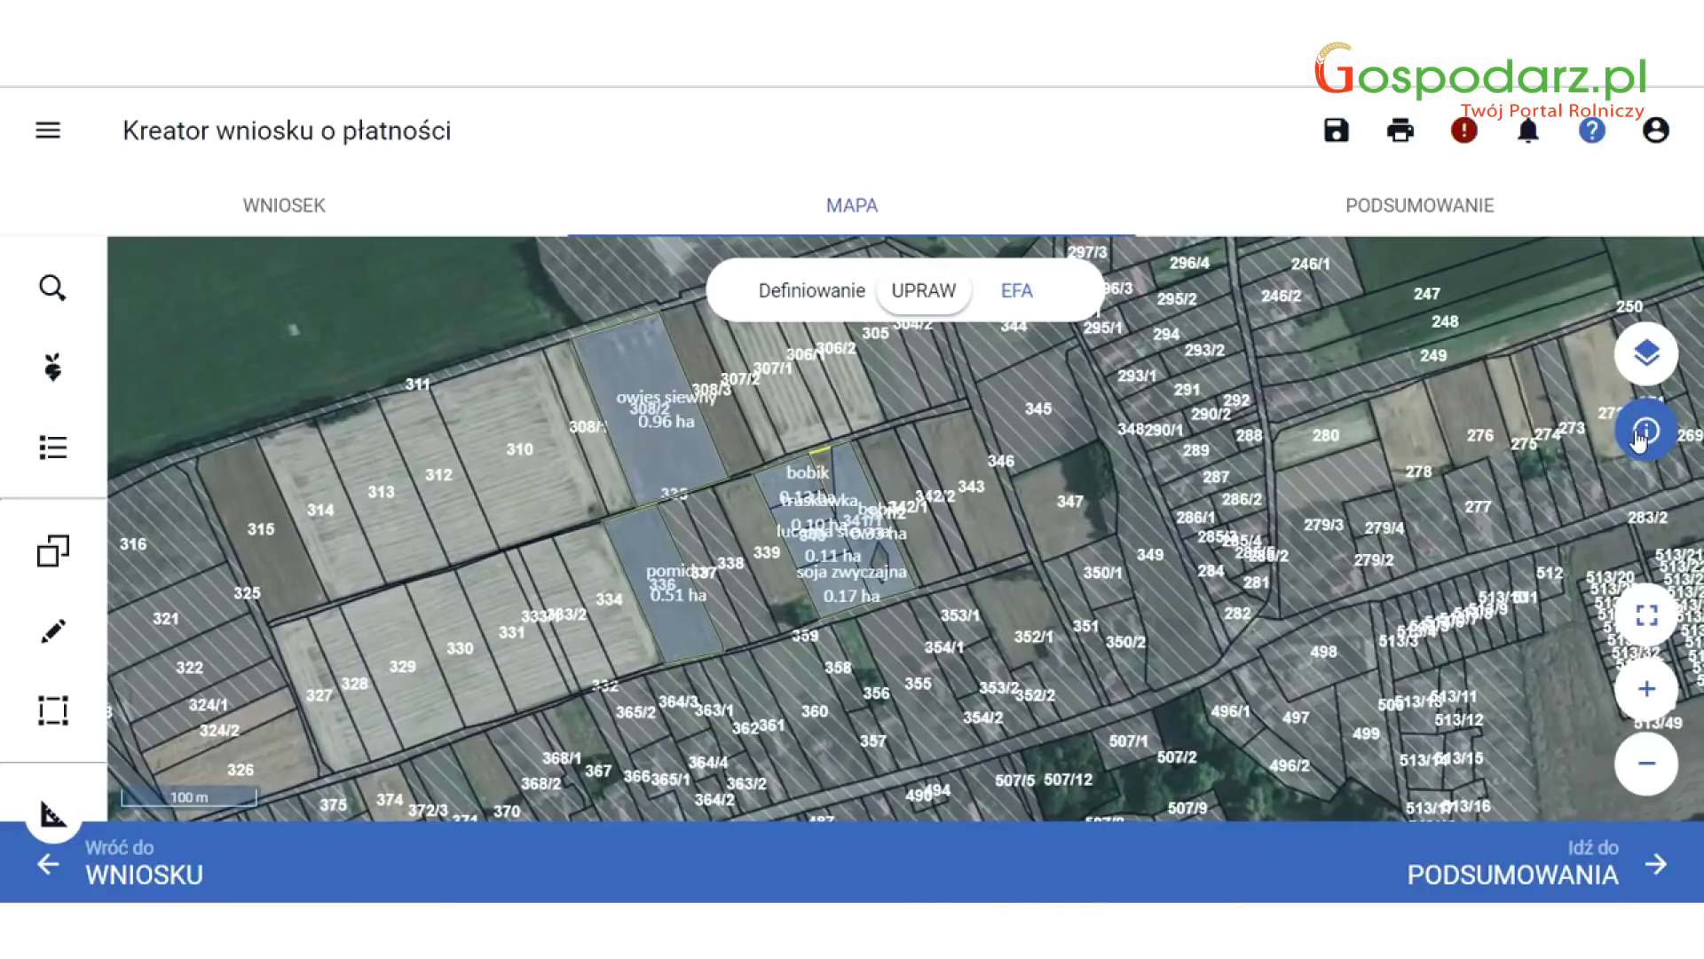
{"action": "scroll", "coordinate": [865, 475], "scroll_direction": "up", "scroll_amount": 1}
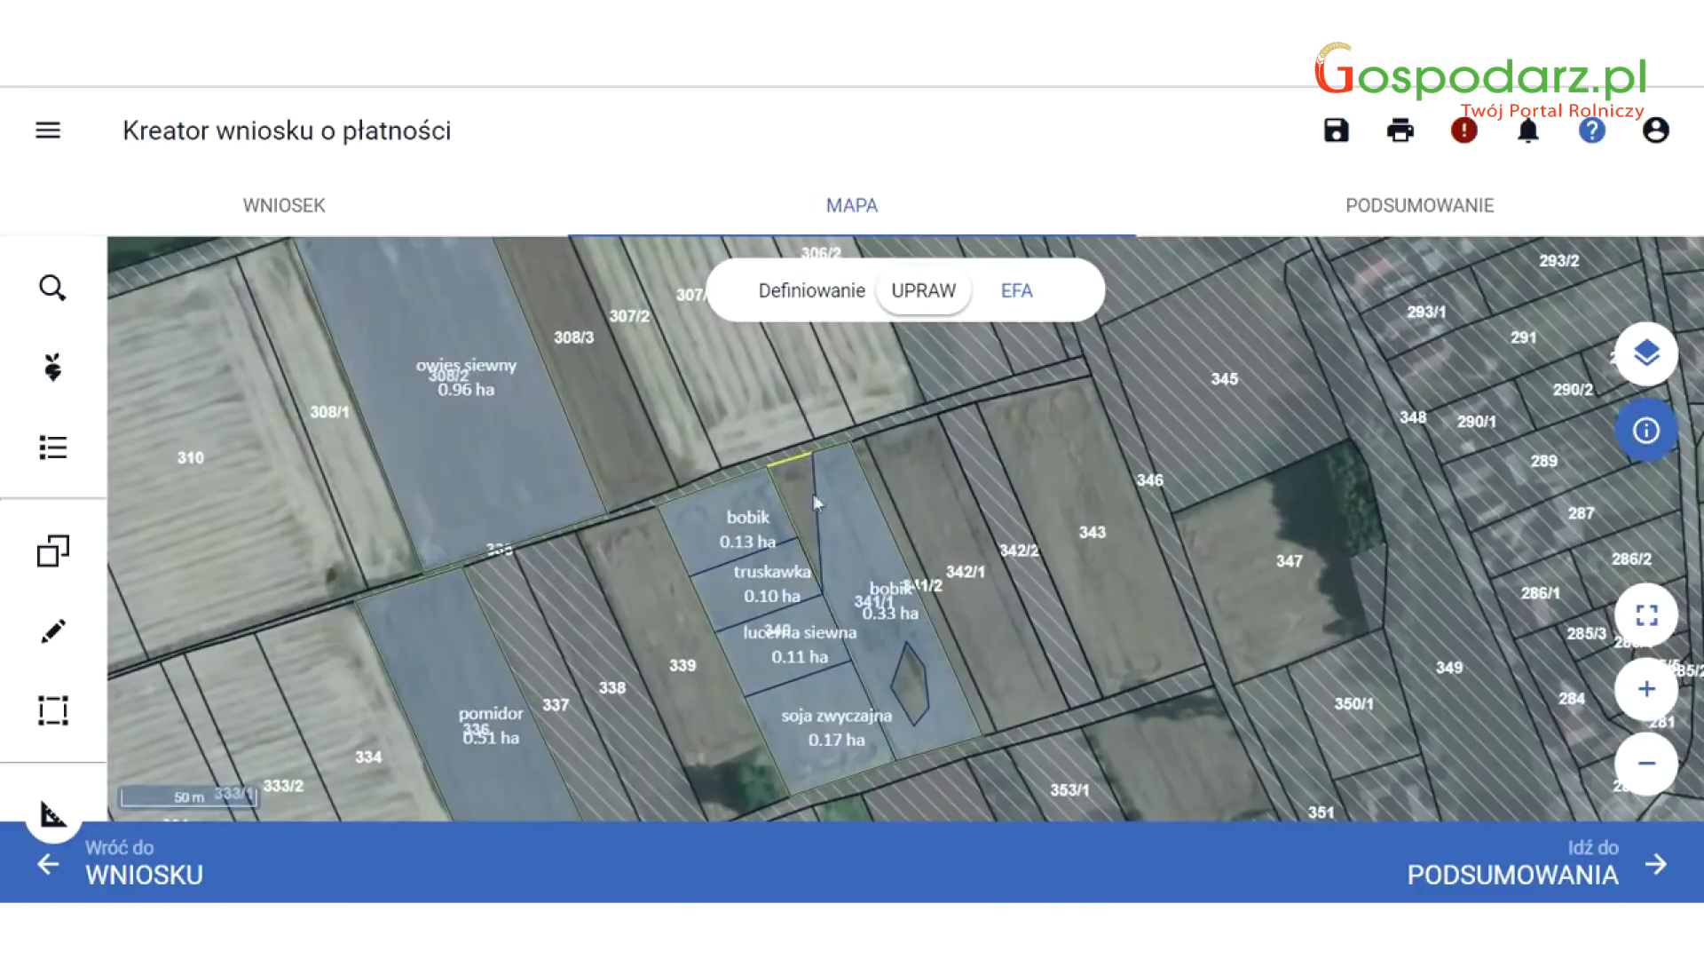
{"action": "left_click", "coordinate": [811, 504]}
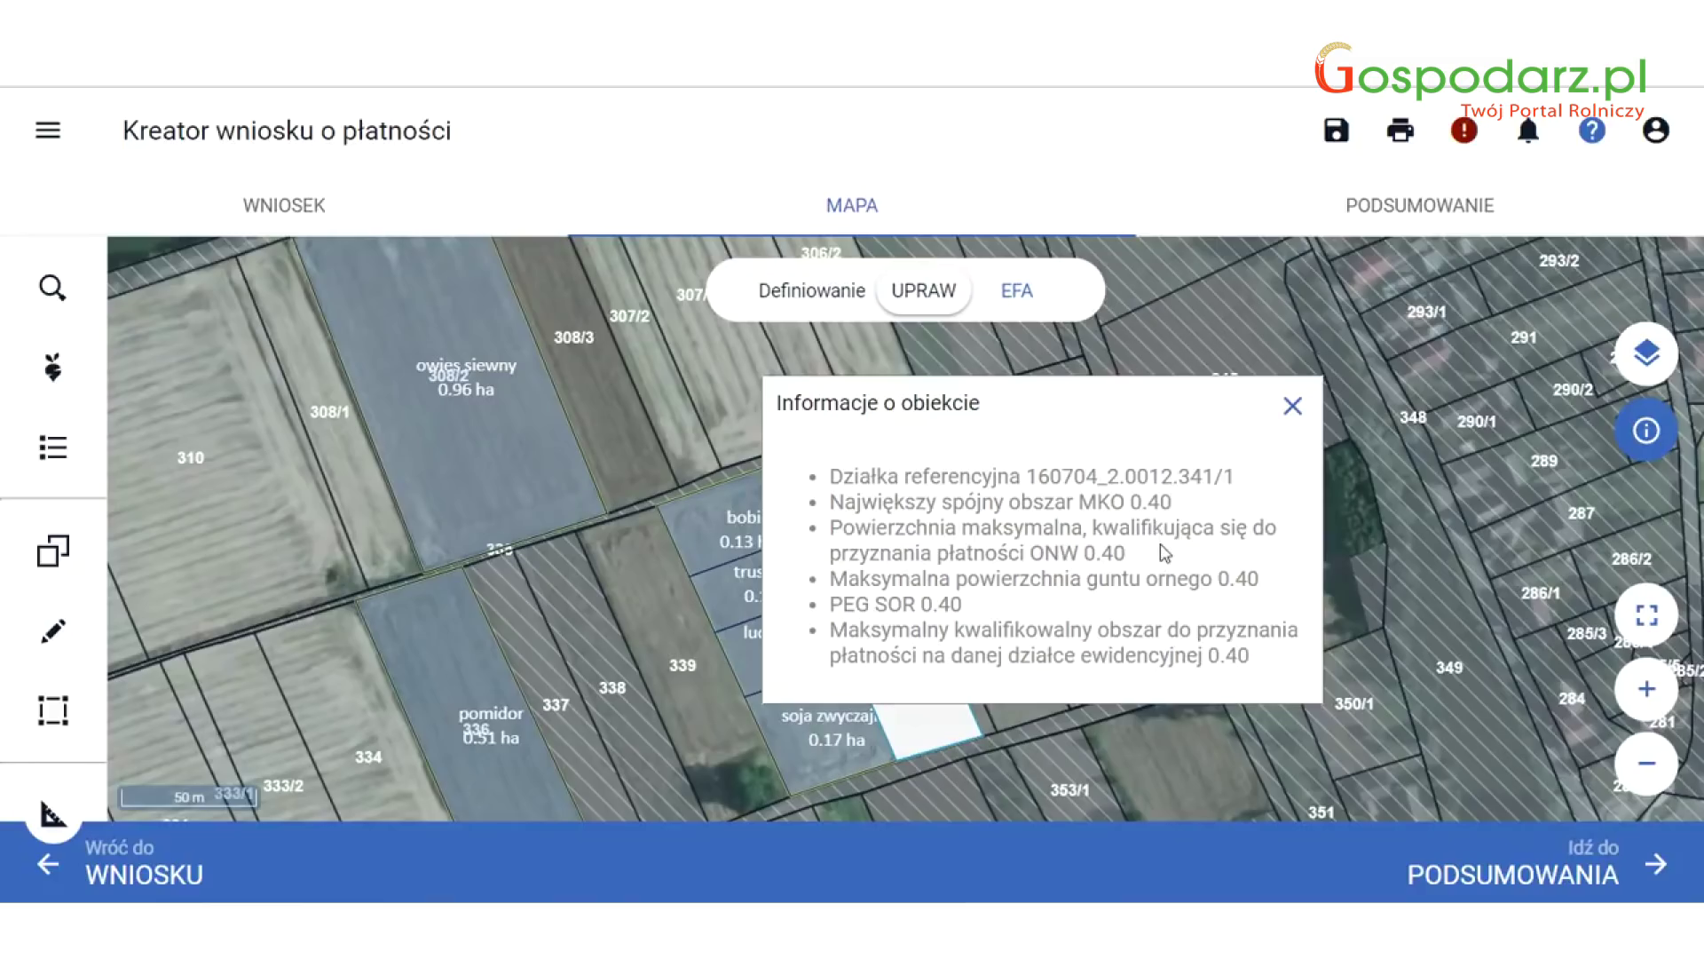
{"action": "left_click", "coordinate": [1292, 406]}
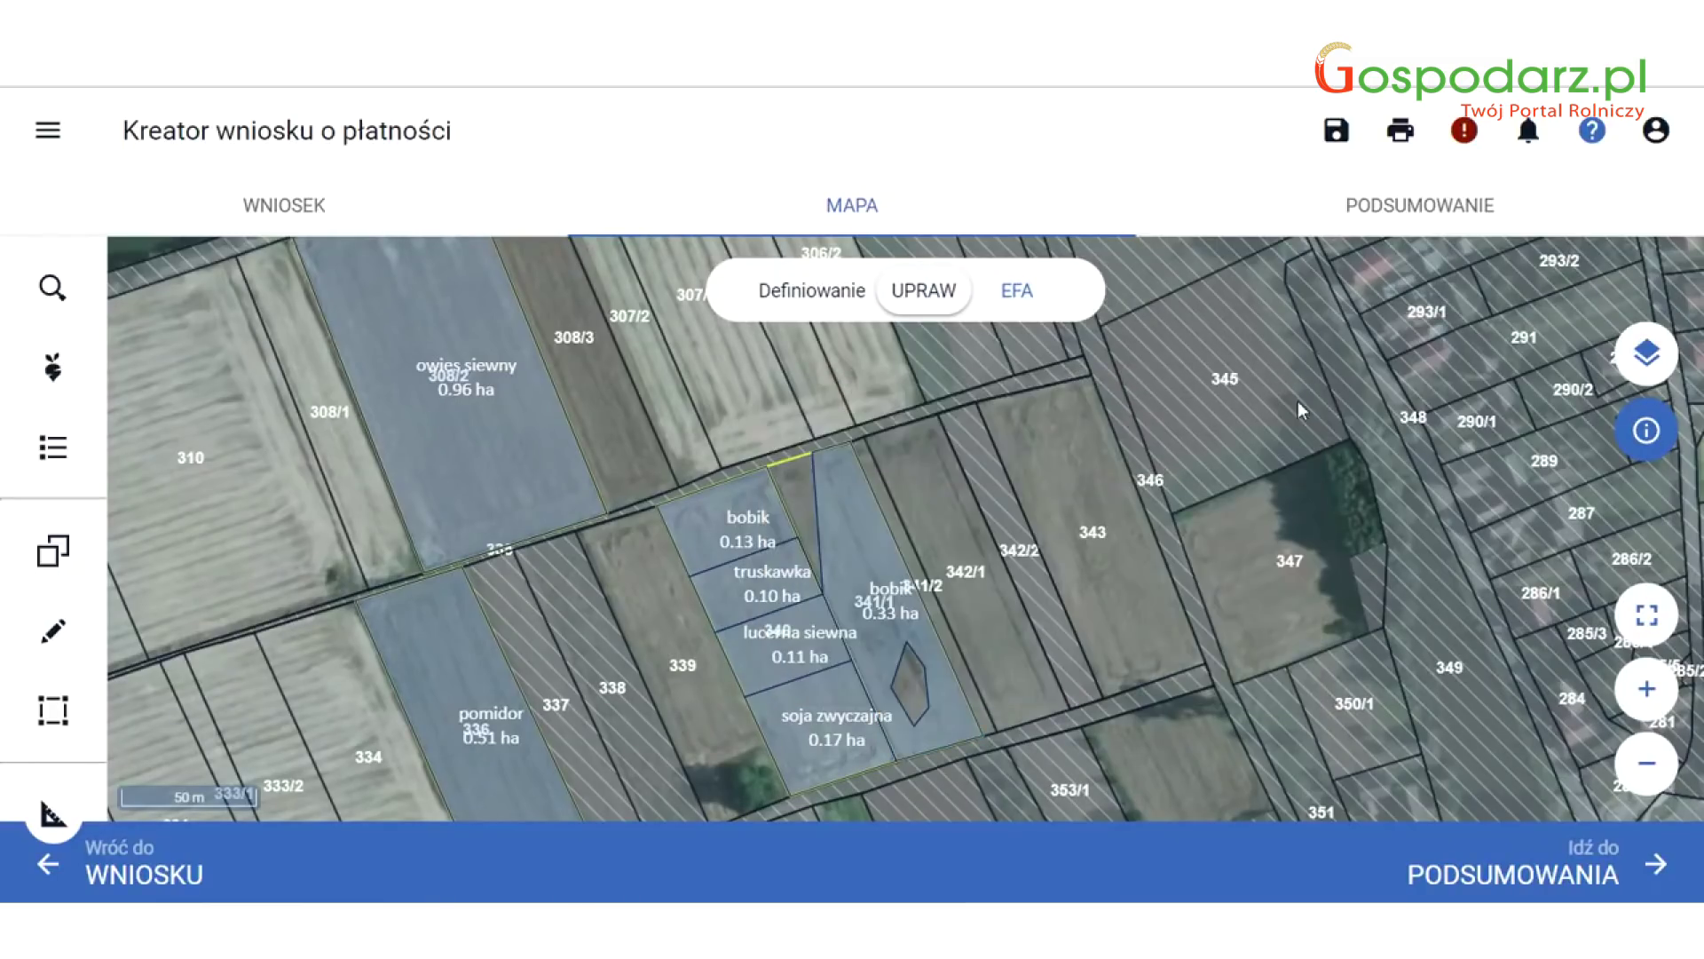
{"action": "left_click", "coordinate": [1643, 431]}
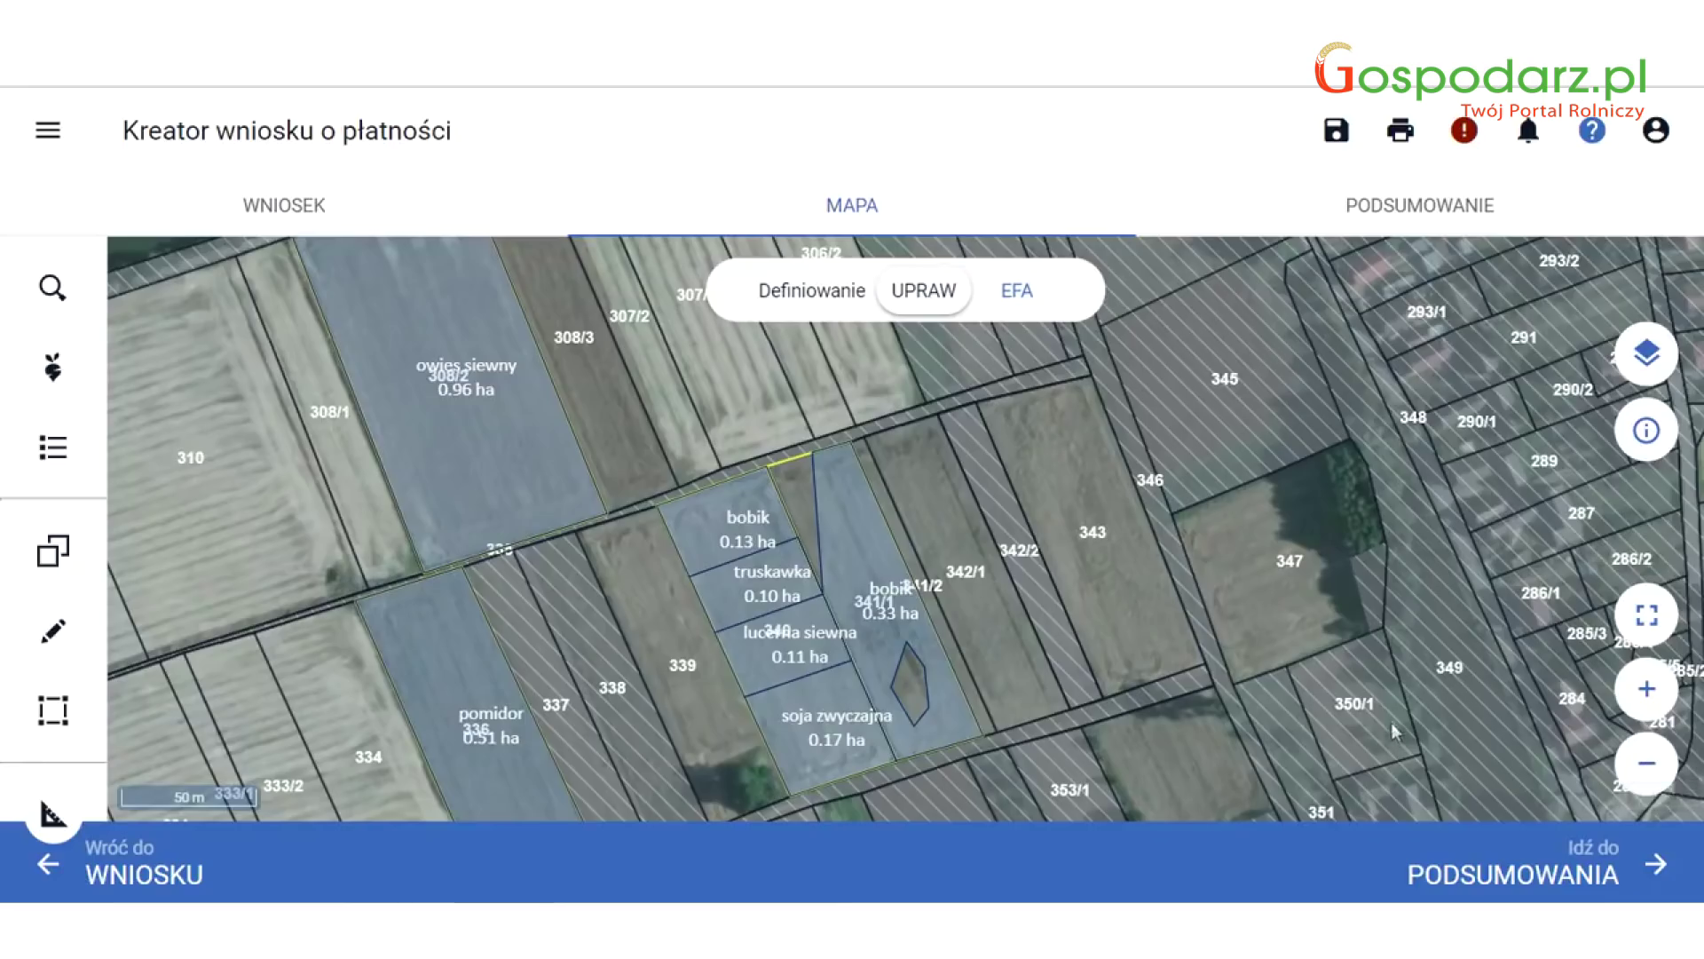
Demonstrate zooming the map in and out and switching the full-screen mode on and off.
{"action": "scroll", "coordinate": [1389, 715], "scroll_direction": "up", "scroll_amount": 3}
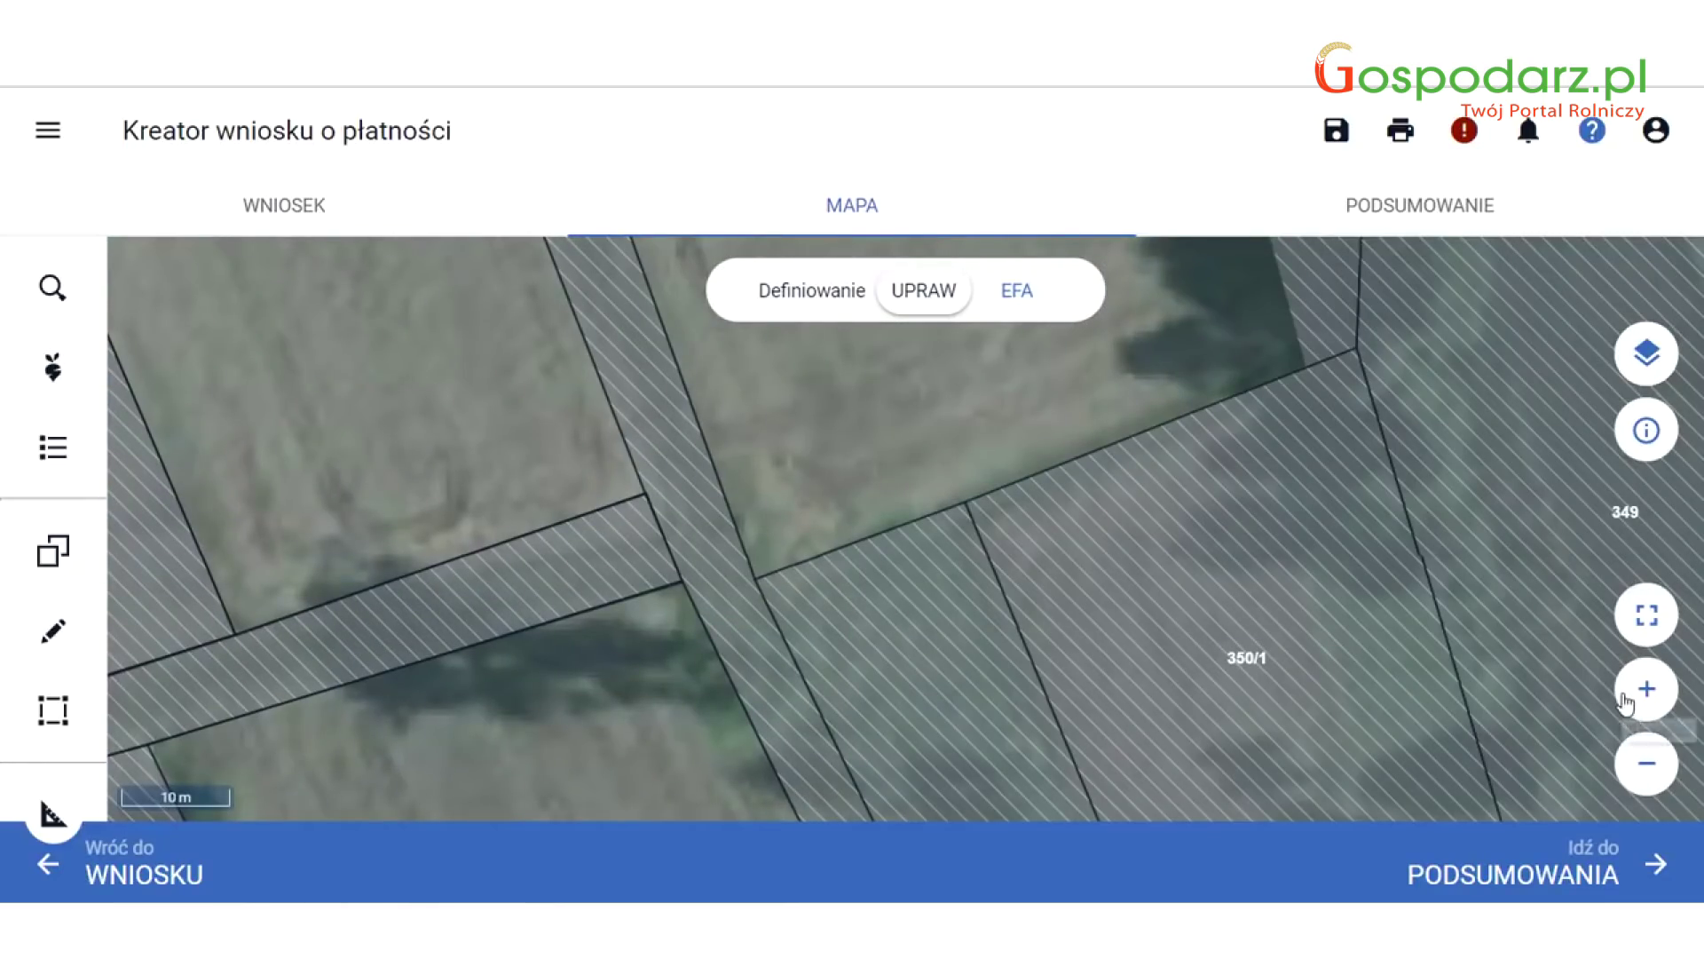
{"action": "scroll", "coordinate": [994, 530], "scroll_direction": "down", "scroll_amount": 2}
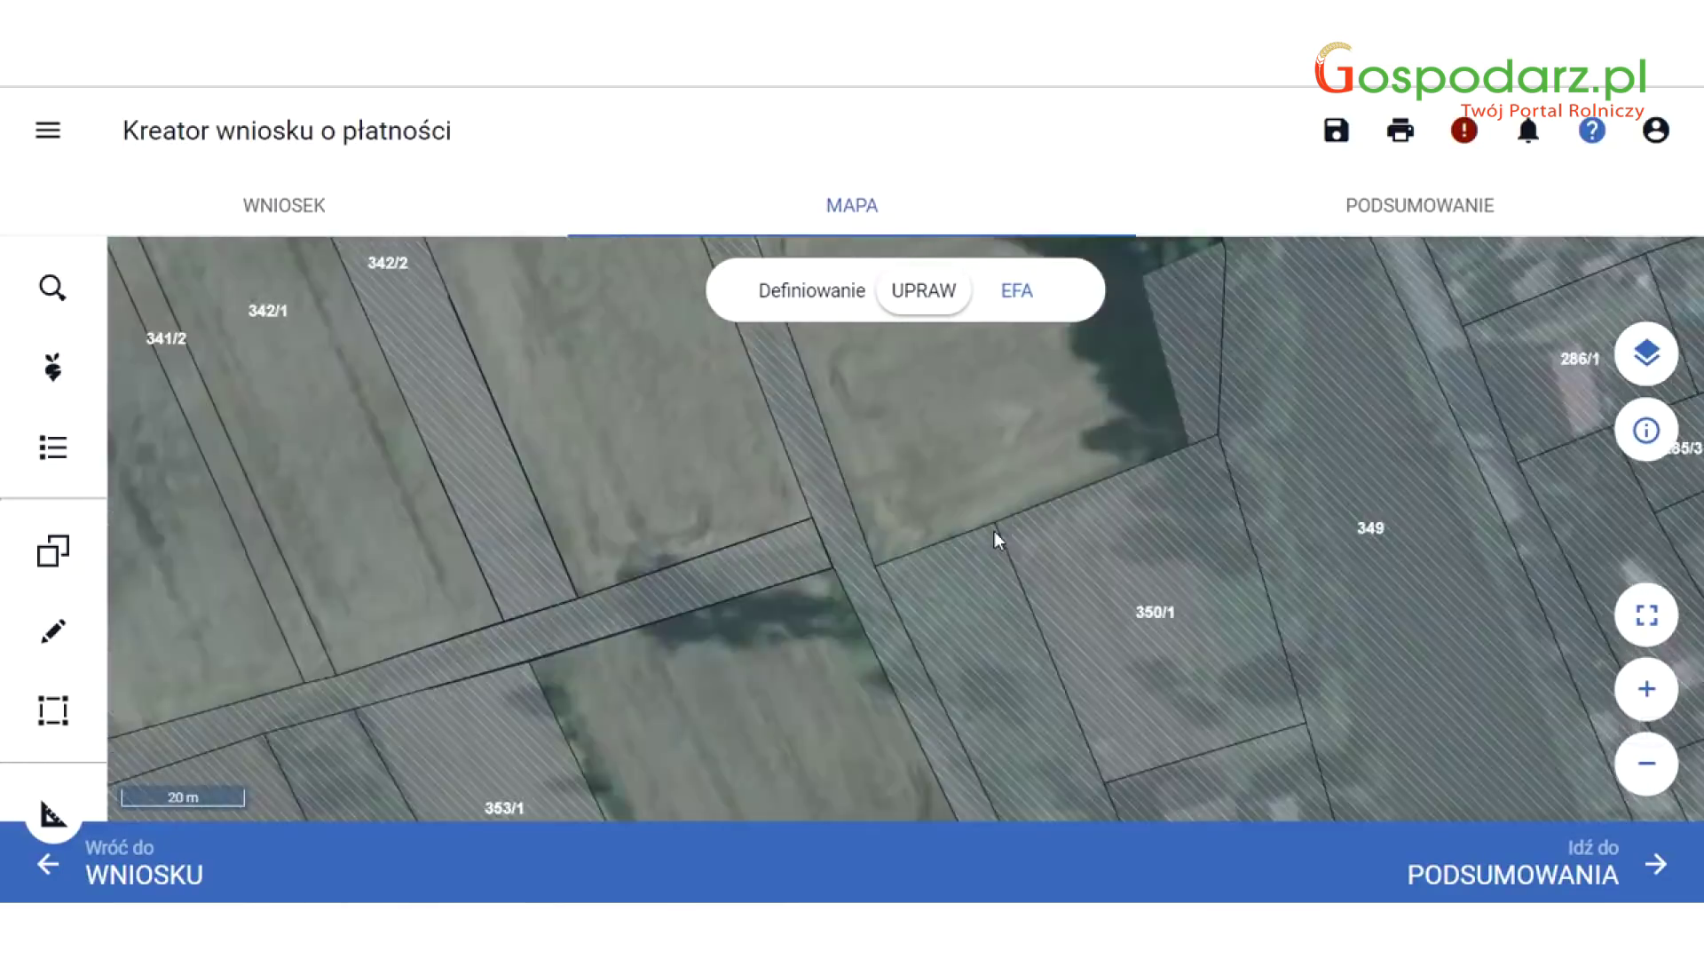
{"action": "scroll", "coordinate": [993, 528], "scroll_direction": "down", "scroll_amount": 2}
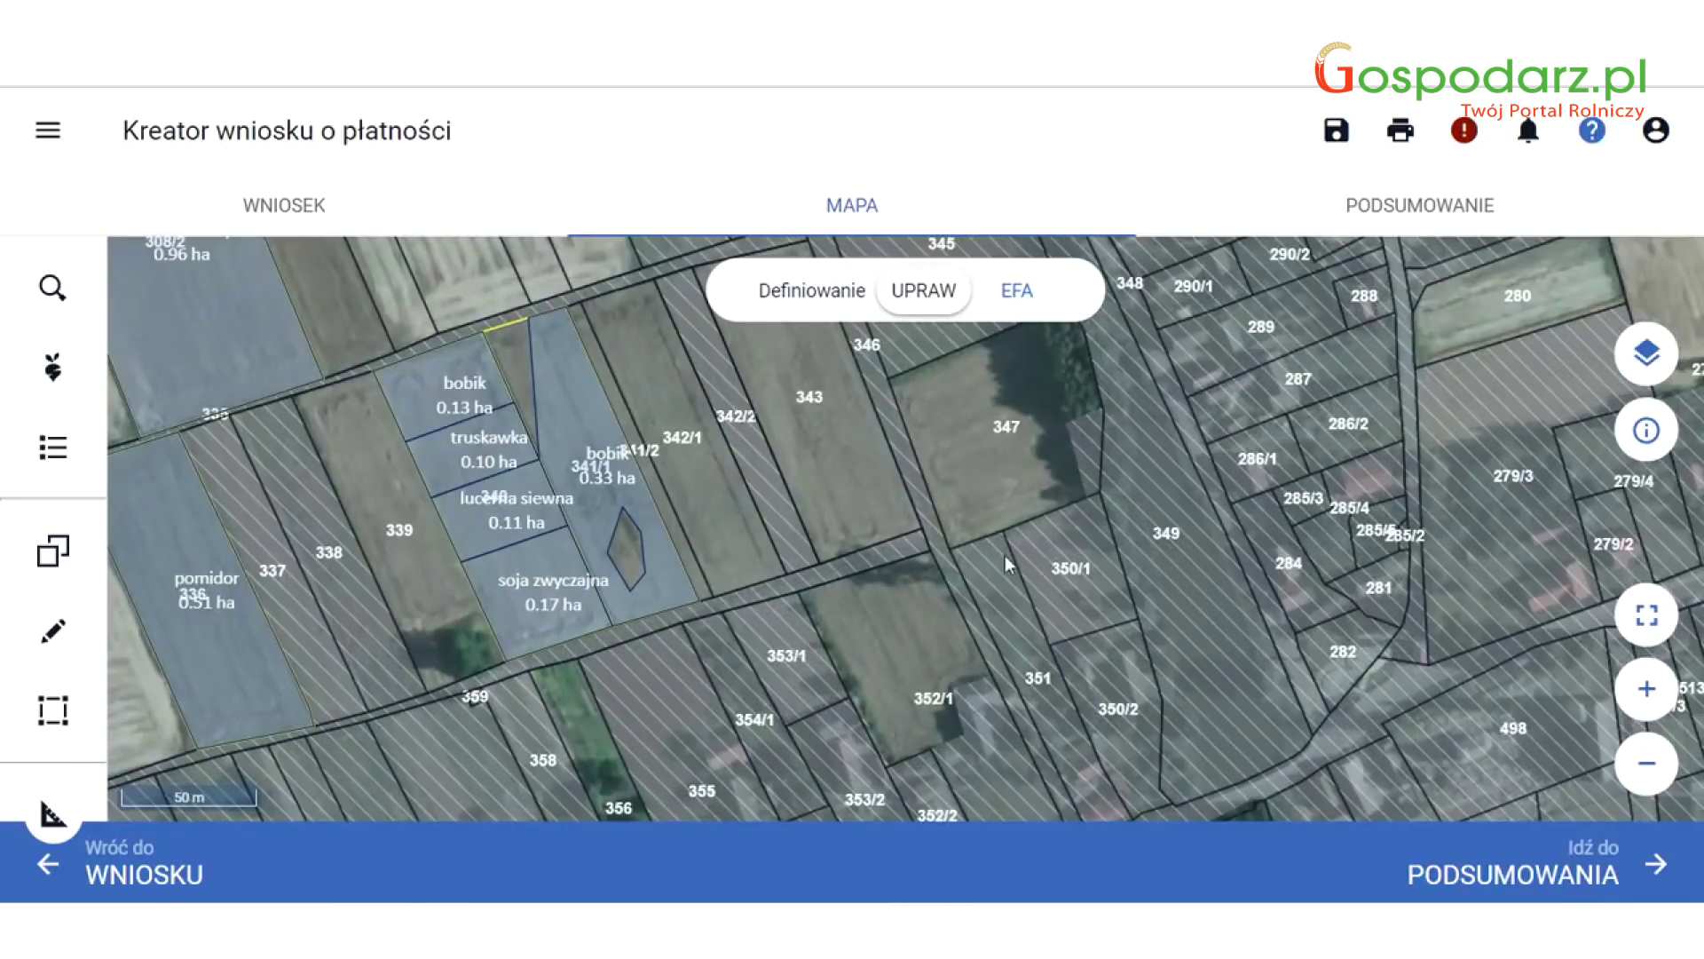
{"action": "left_click", "coordinate": [1646, 614]}
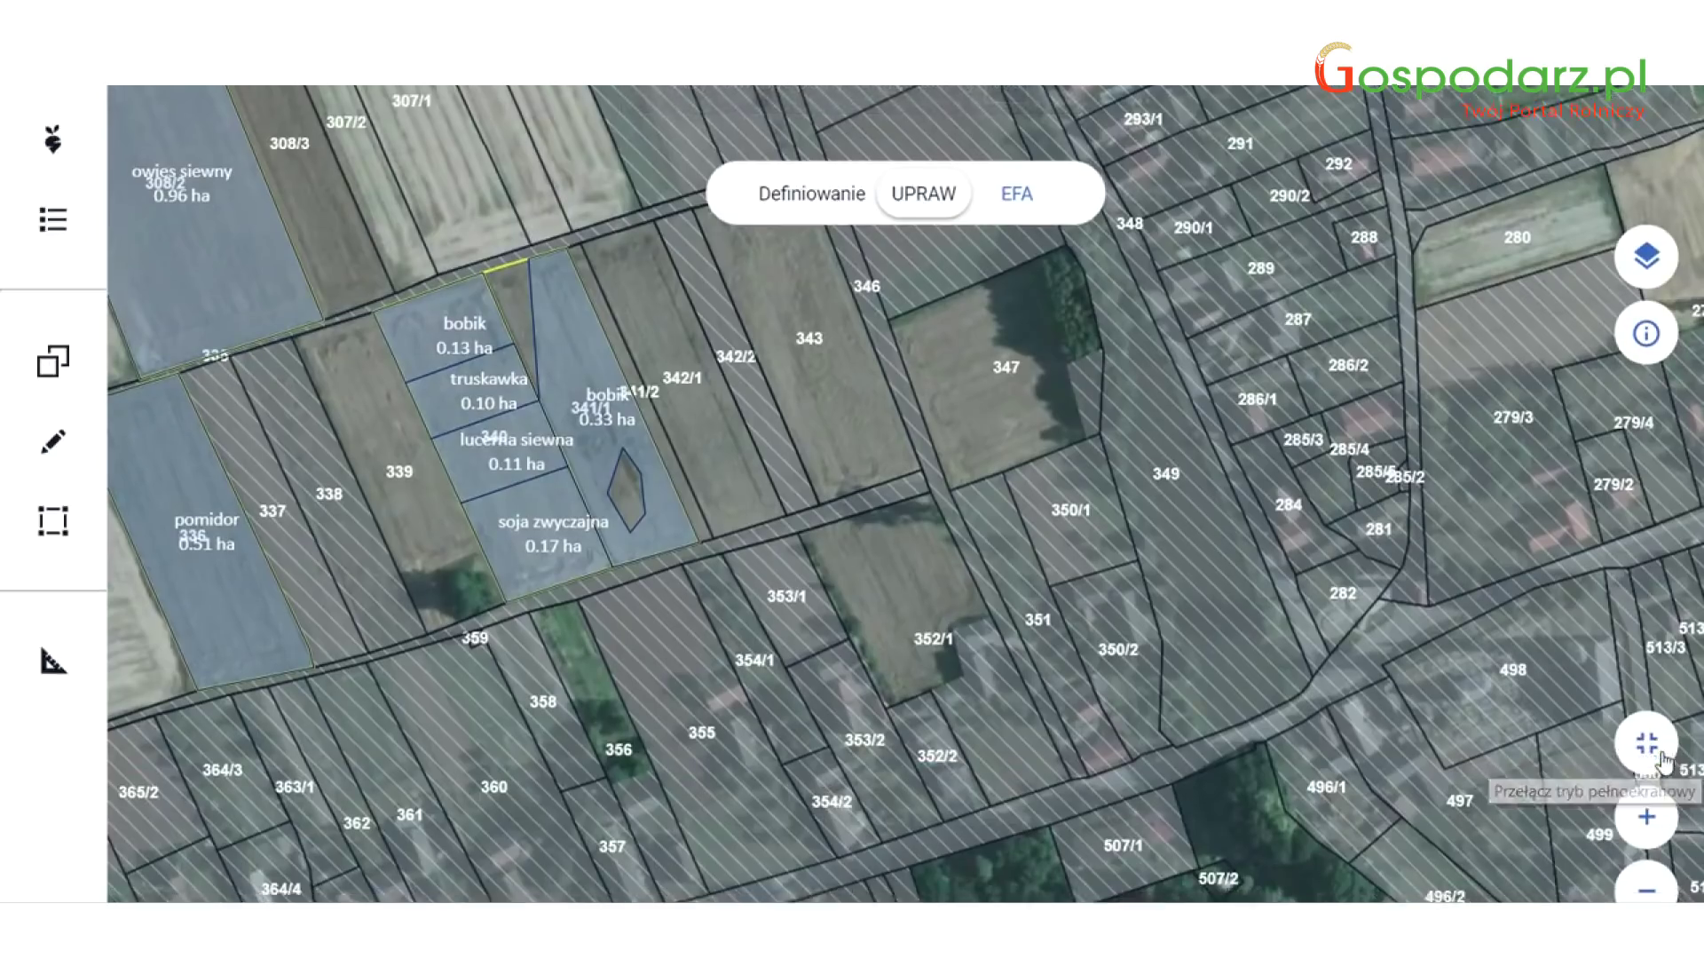
{"action": "left_click", "coordinate": [1663, 760]}
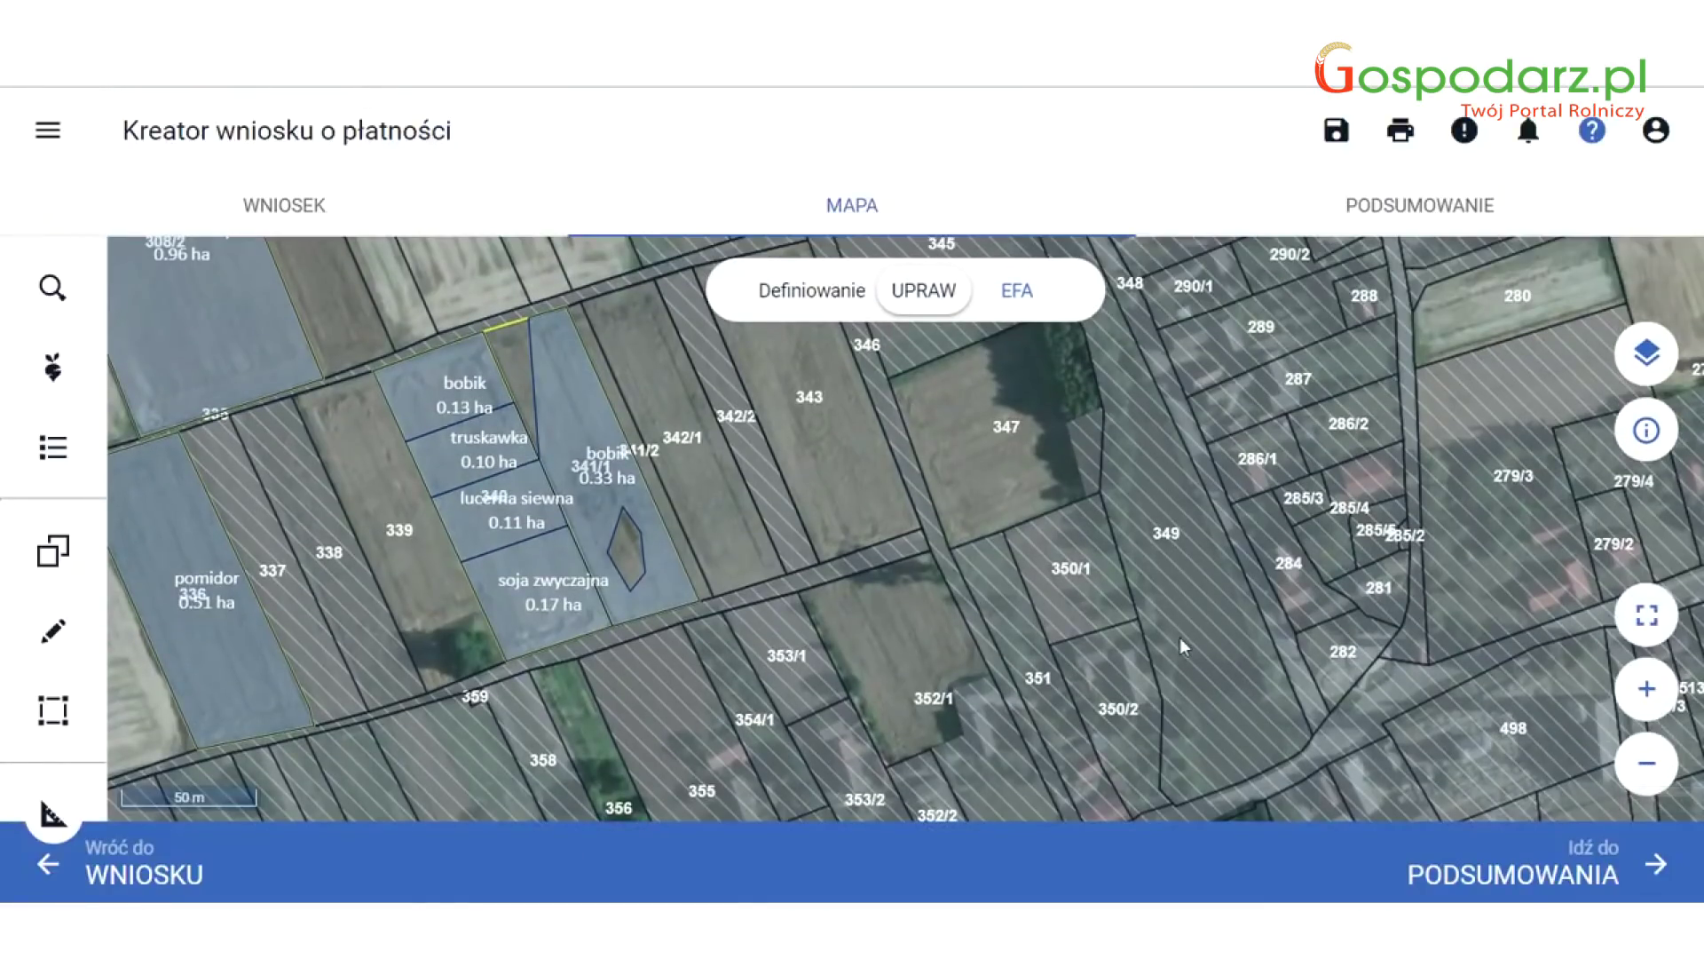
{"action": "scroll", "coordinate": [1189, 554], "scroll_direction": "down", "scroll_amount": 2}
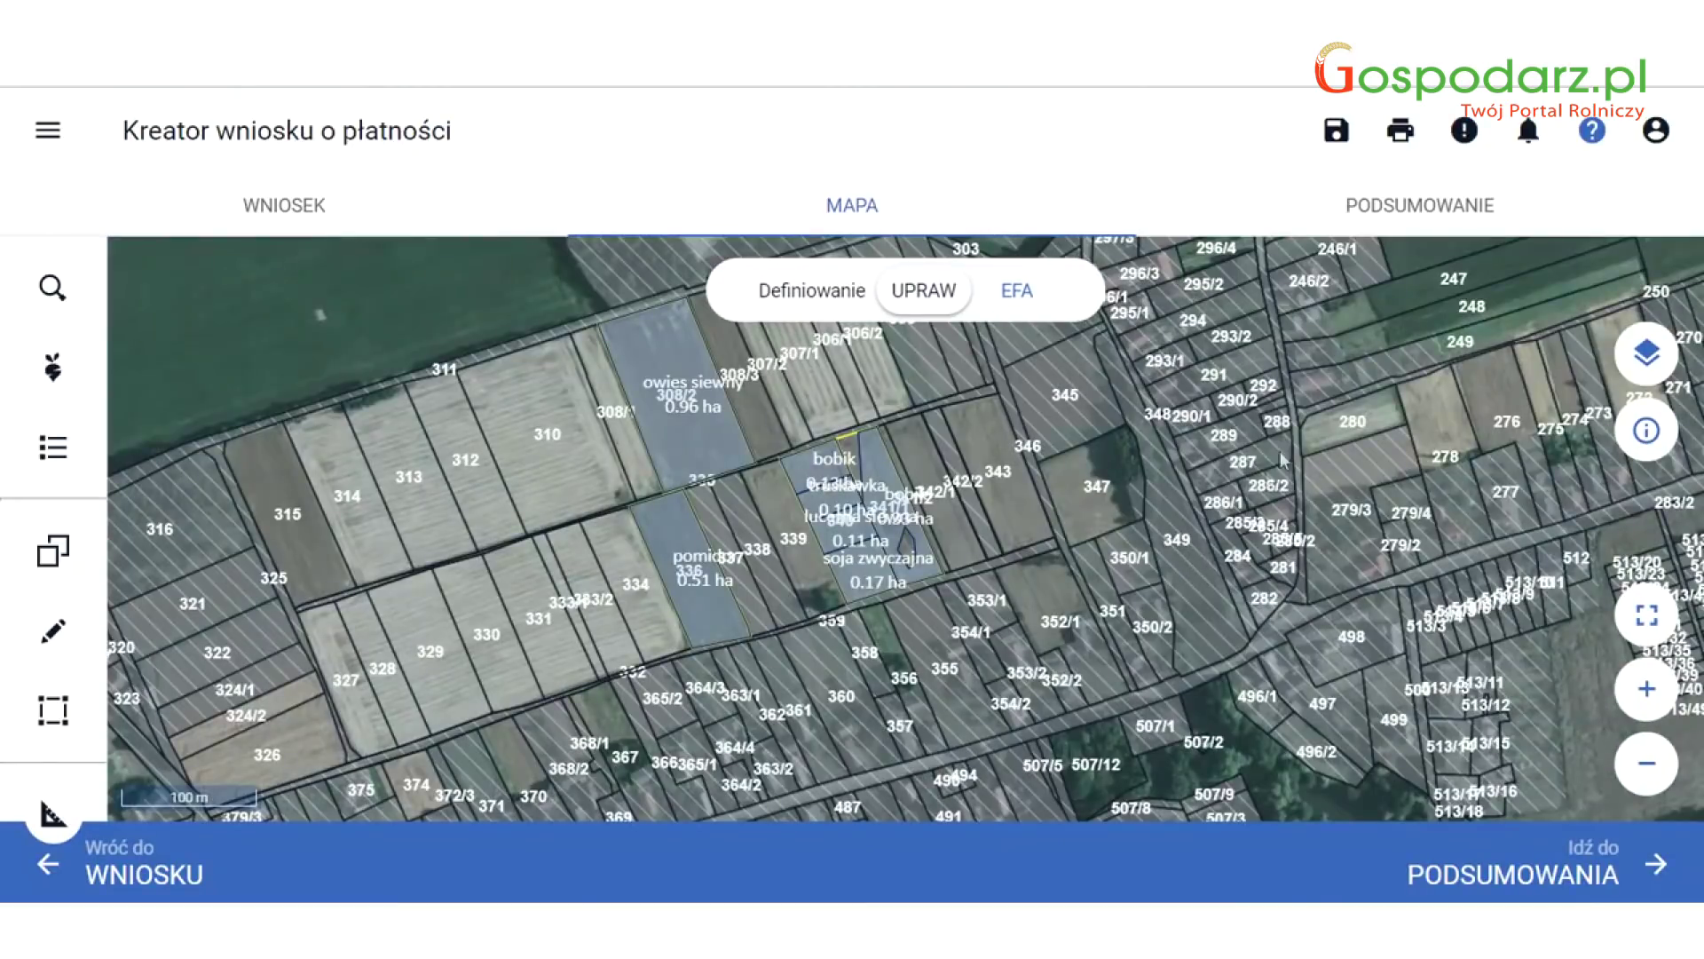
Save the application from its PODSUMOWANIE, and view and close the list of Błędy.
{"action": "left_click", "coordinate": [1442, 197]}
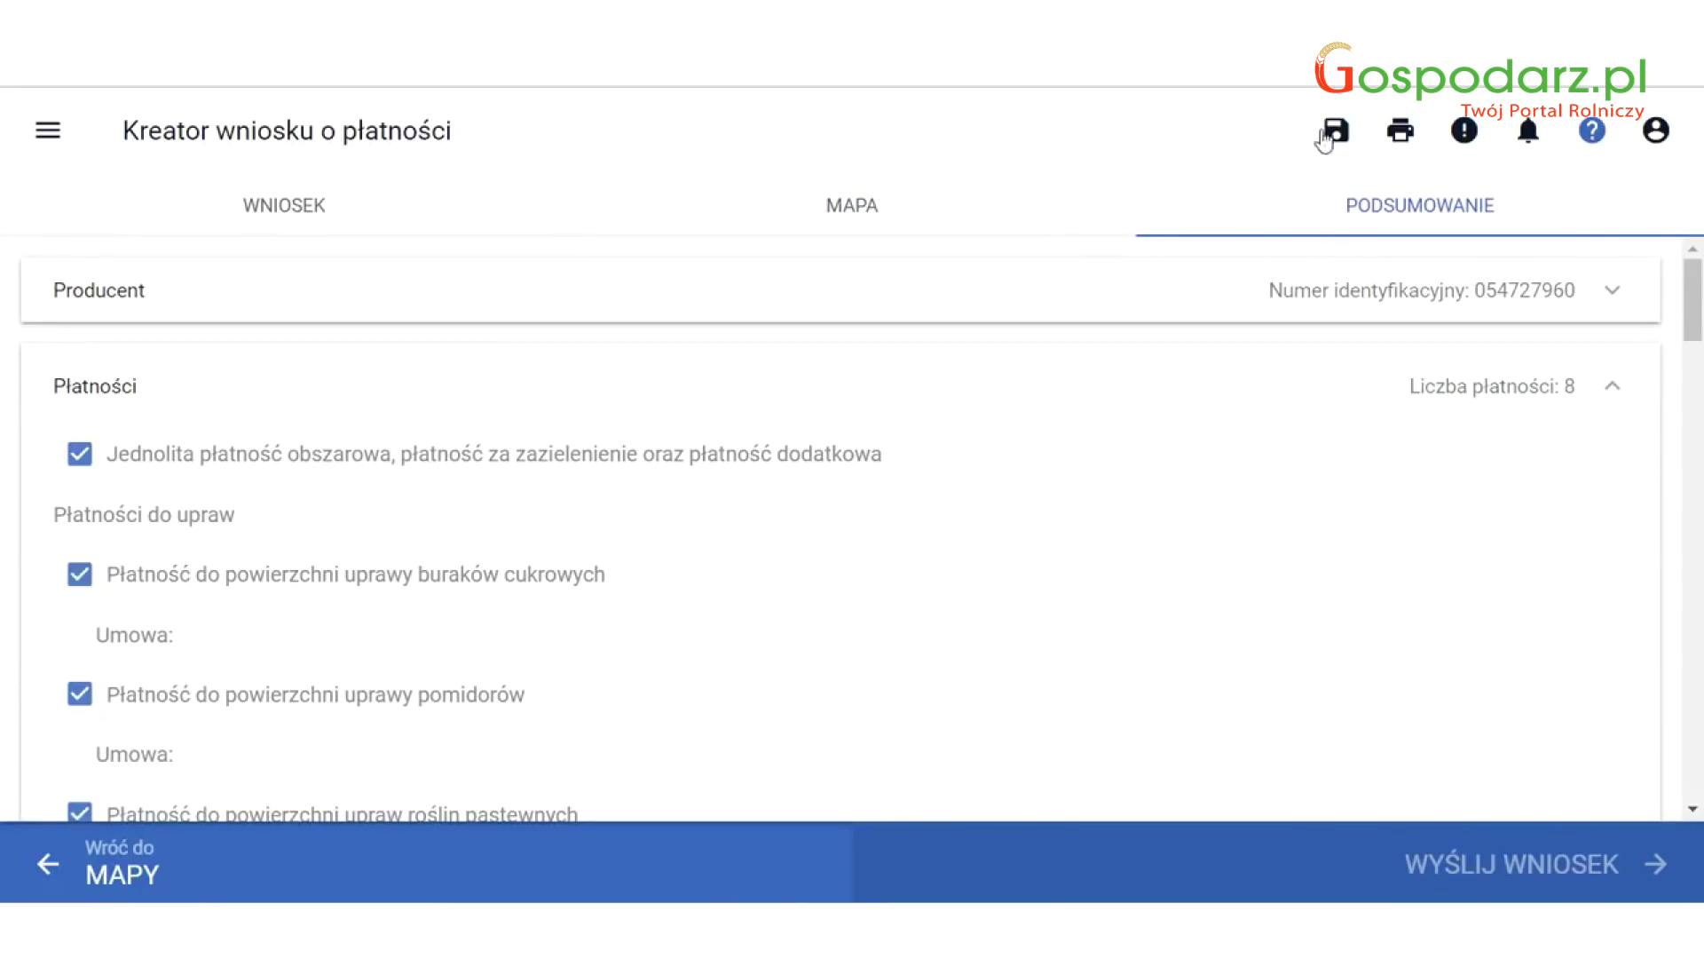
{"action": "left_click", "coordinate": [1336, 138]}
{"action": "left_click", "coordinate": [1462, 135]}
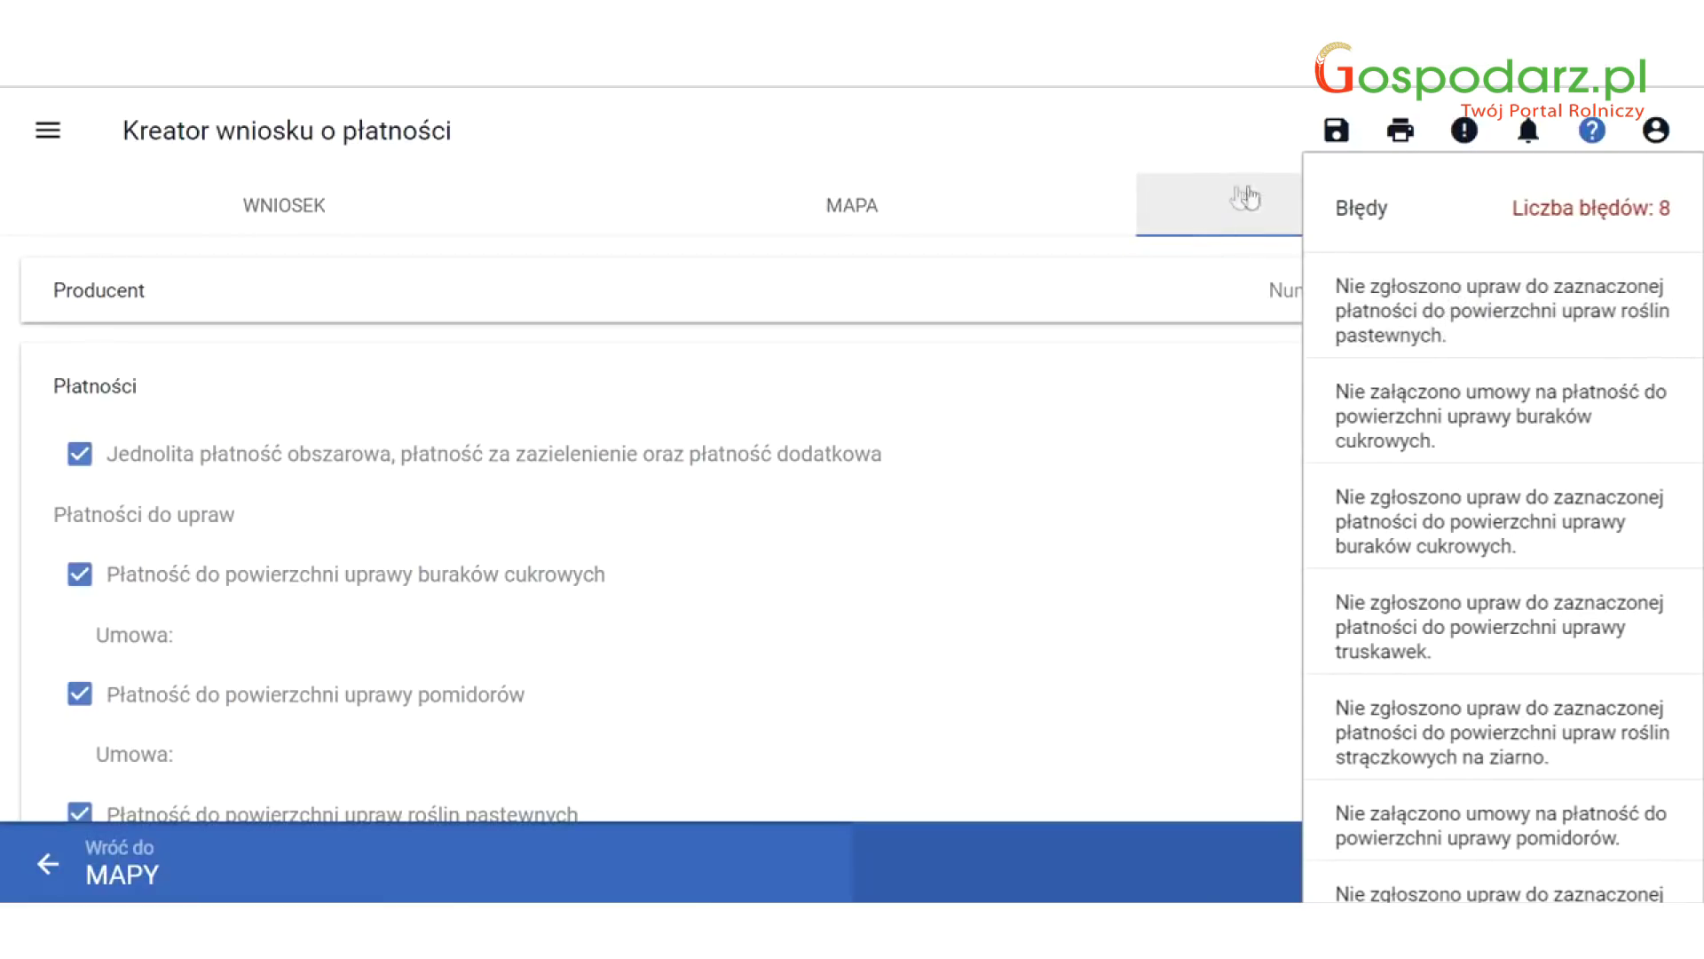
{"action": "left_click", "coordinate": [1266, 191]}
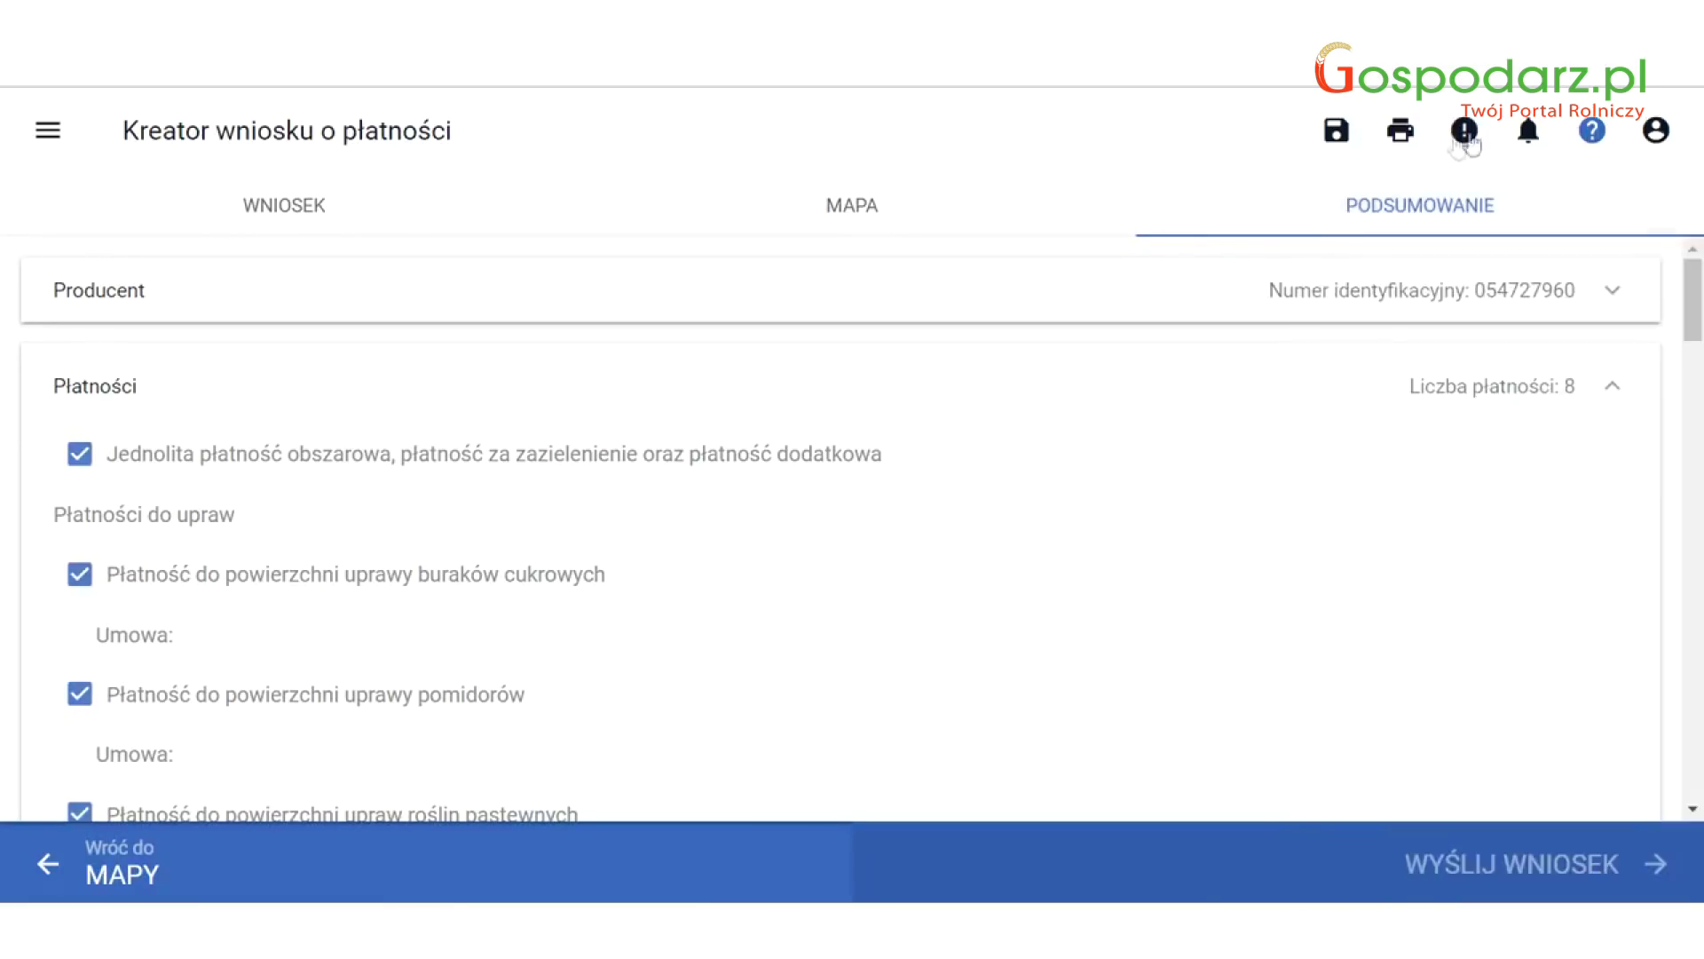
View the POWIADOMIENIA and the logged-in account details, closing each of them.
{"action": "left_click", "coordinate": [1527, 133]}
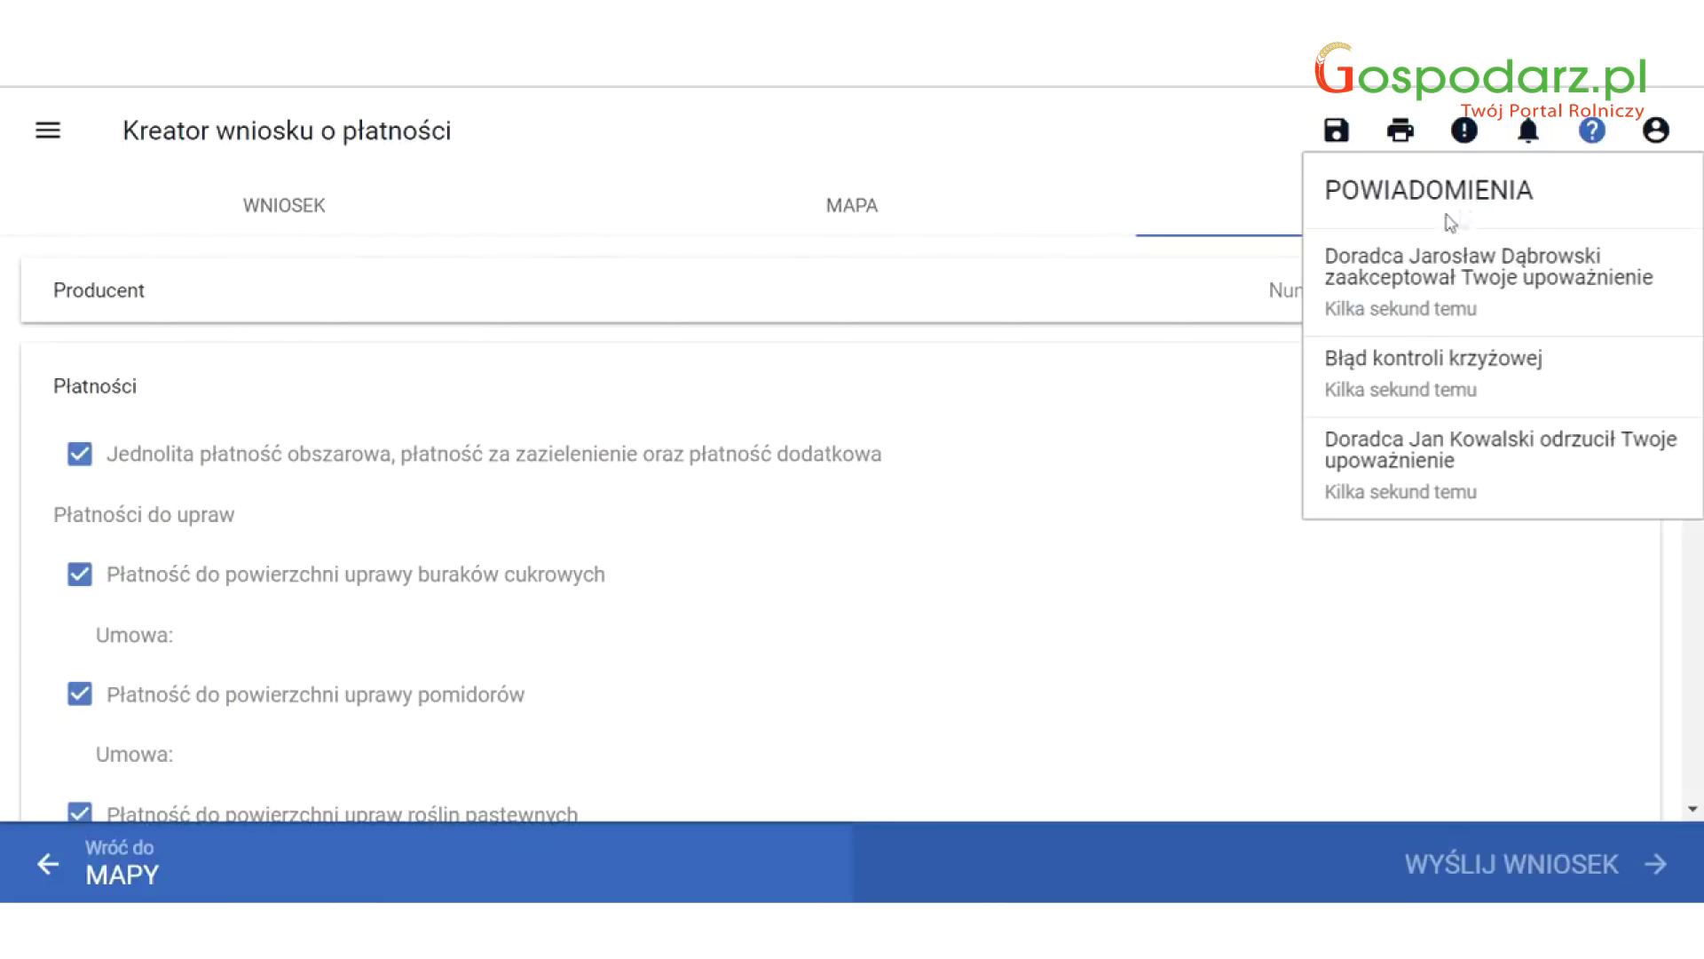
{"action": "left_click", "coordinate": [1195, 148]}
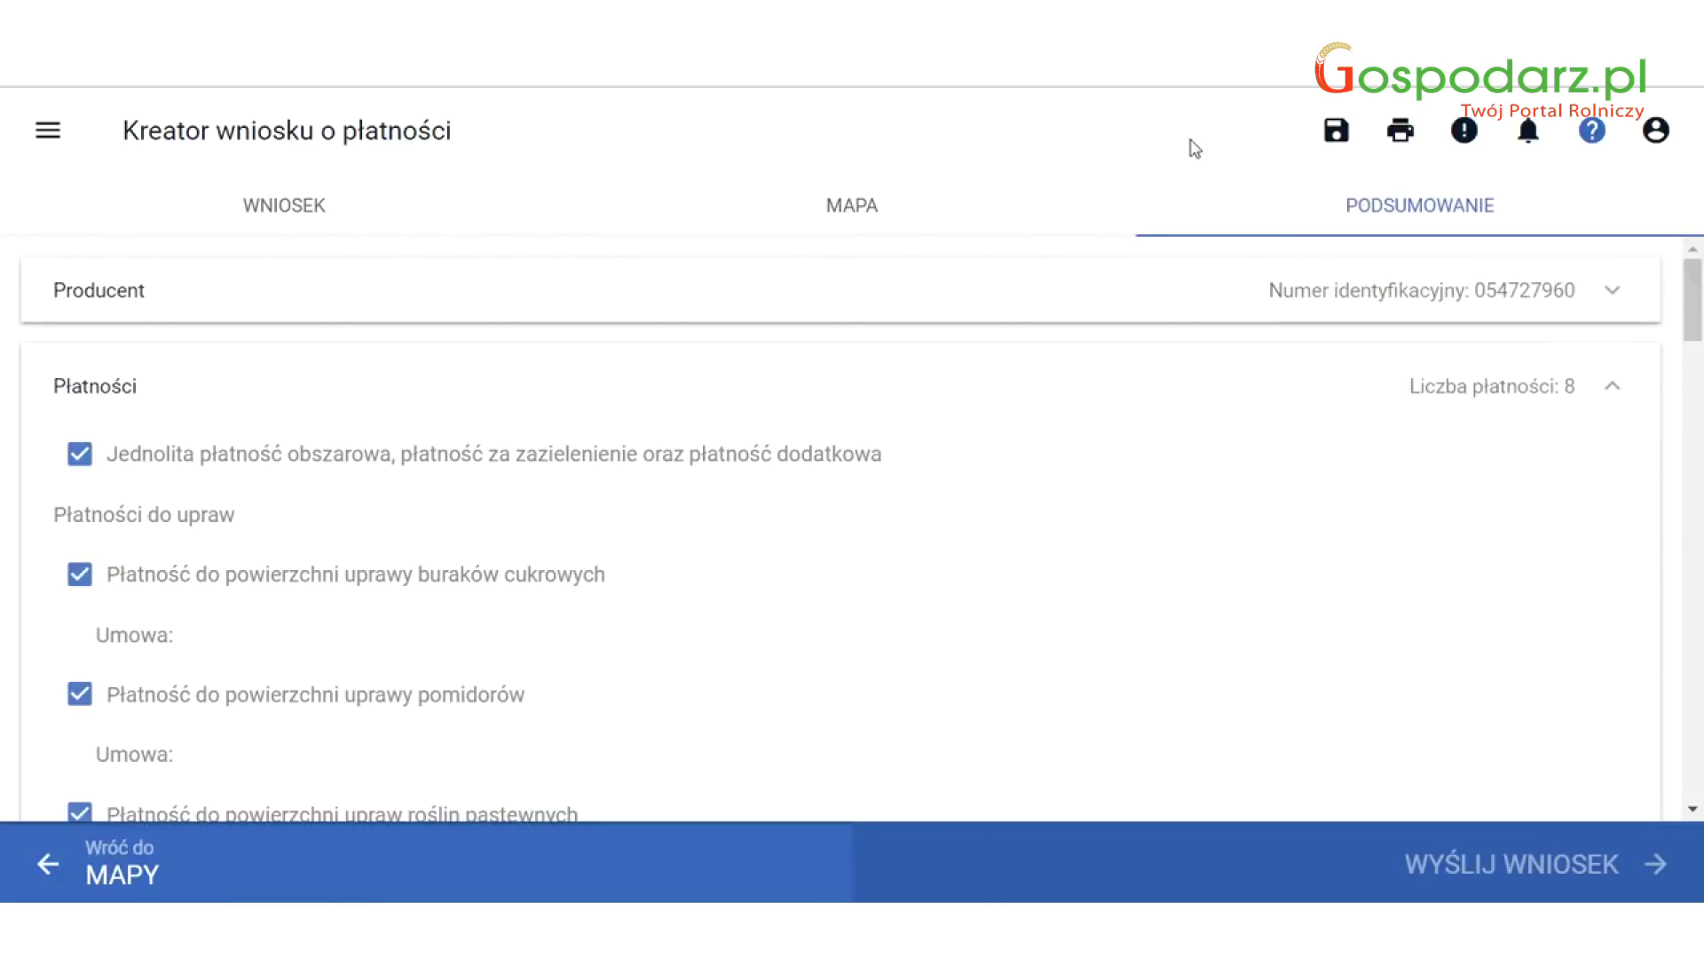
{"action": "left_click", "coordinate": [1655, 131]}
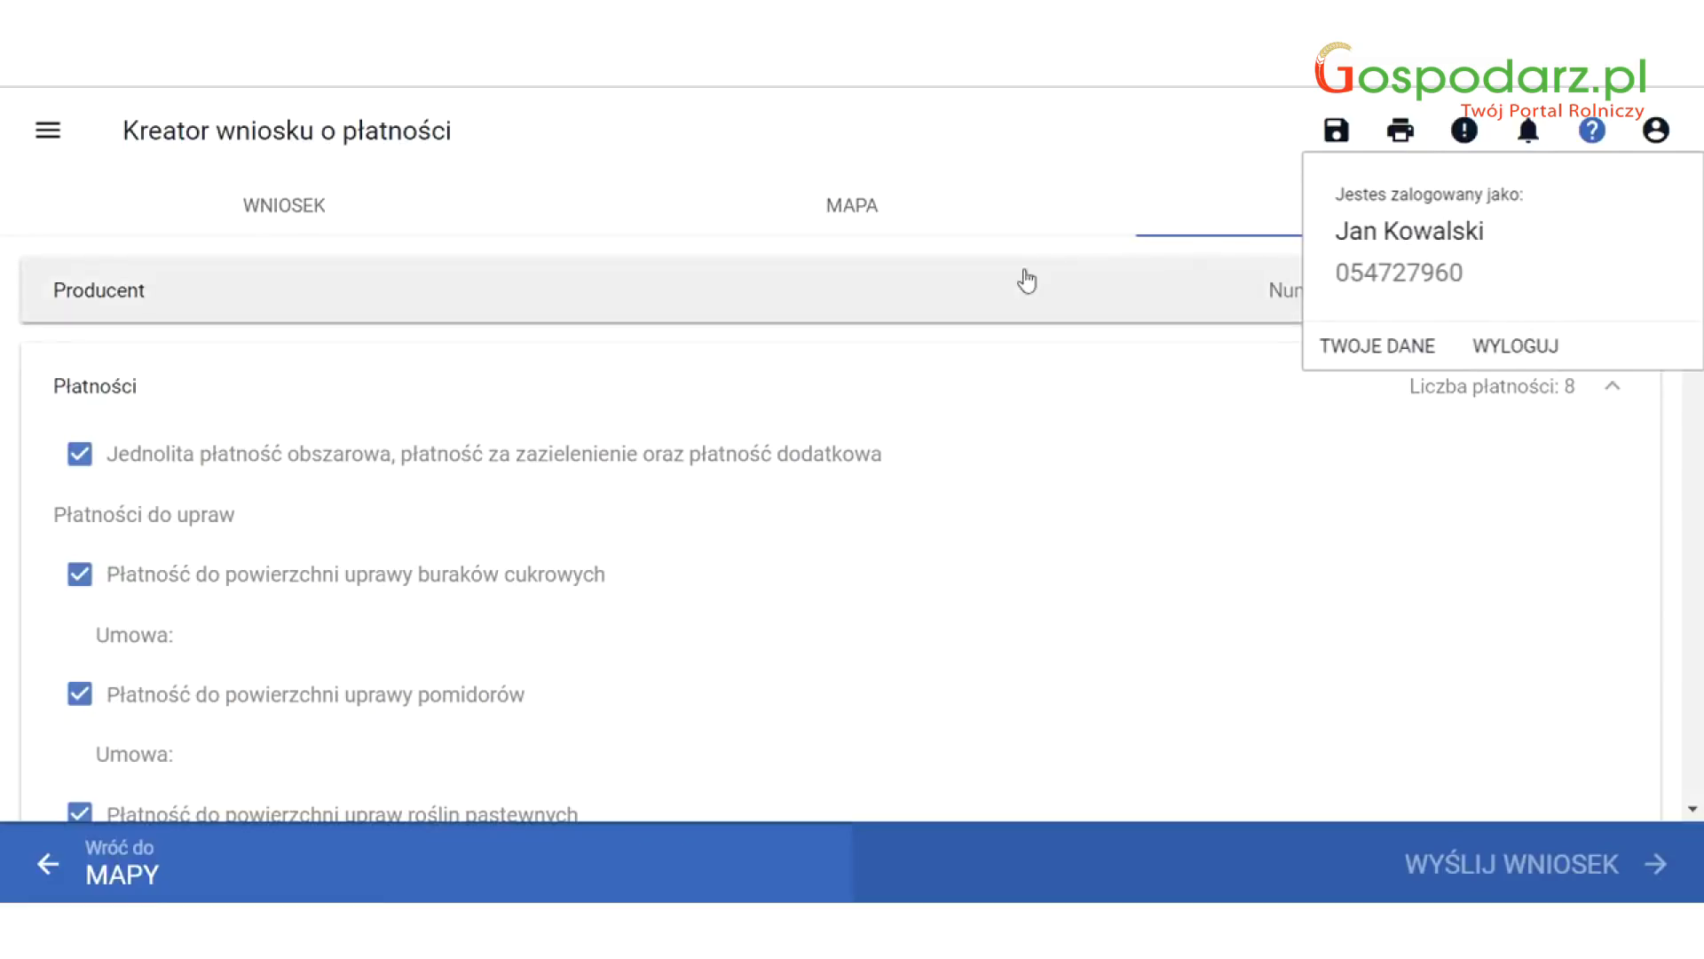
{"action": "left_click", "coordinate": [1057, 213]}
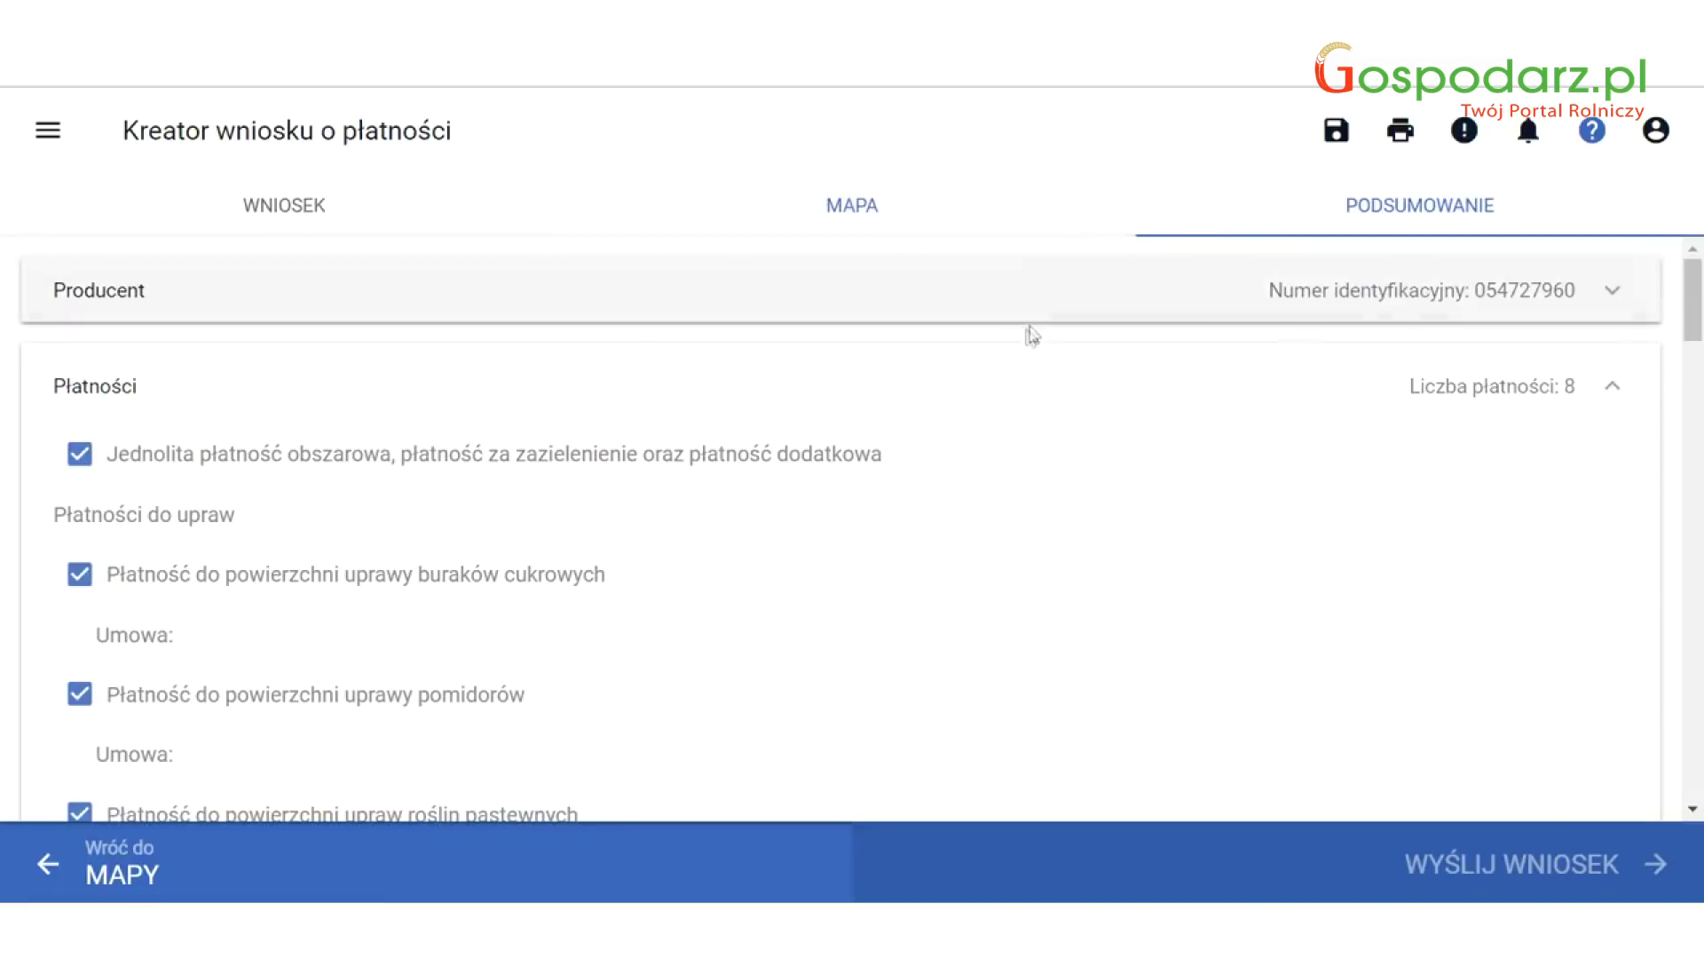
Go through the summary to its end and enable Potwierdzam poprawność danych.
{"action": "scroll", "coordinate": [1021, 369], "scroll_direction": "down", "scroll_amount": 5}
{"action": "scroll", "coordinate": [1021, 364], "scroll_direction": "down", "scroll_amount": 20}
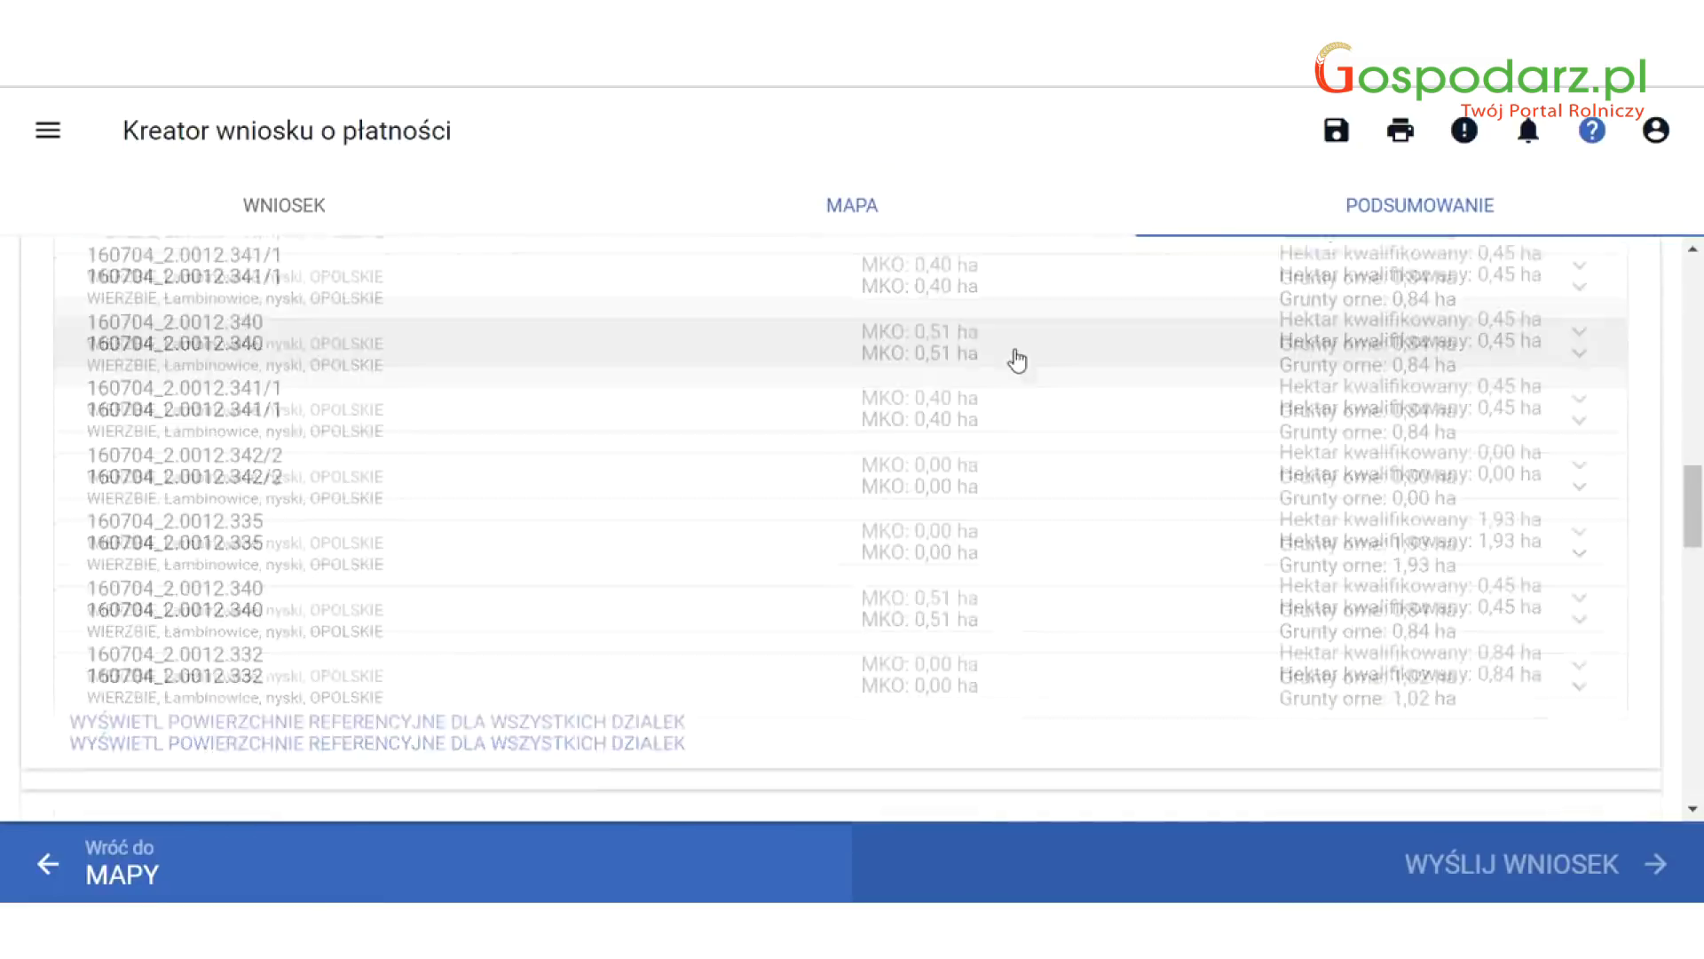
{"action": "scroll", "coordinate": [1003, 338], "scroll_direction": "down", "scroll_amount": 6}
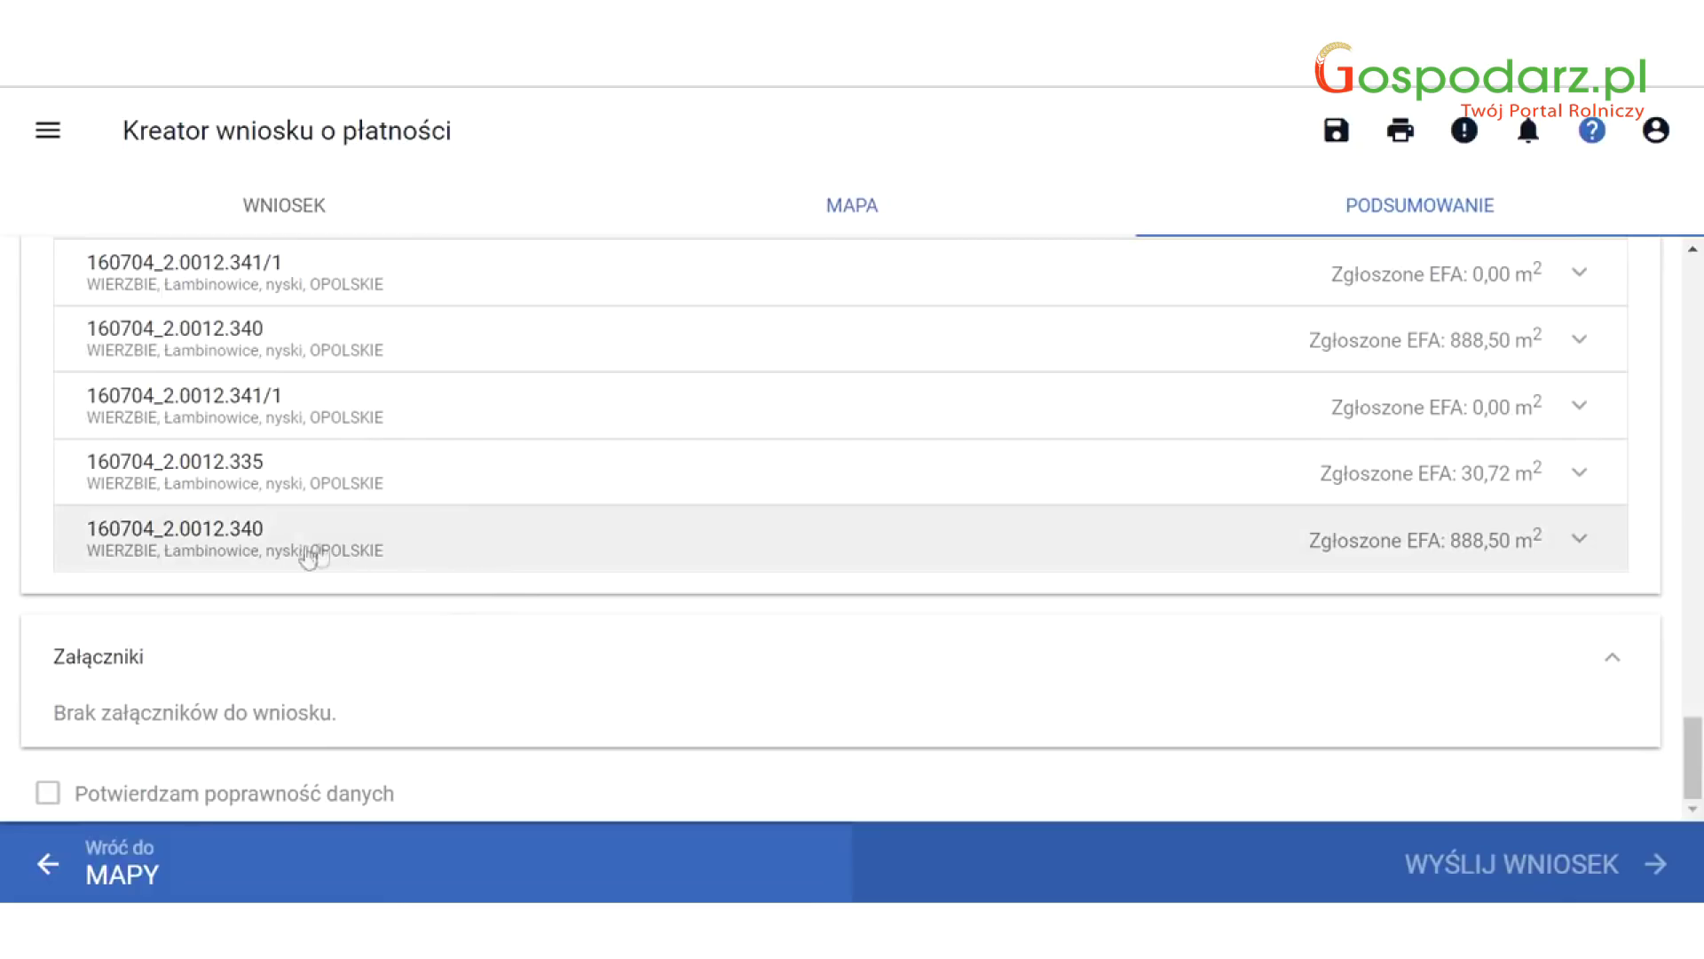
{"action": "left_click", "coordinate": [55, 799]}
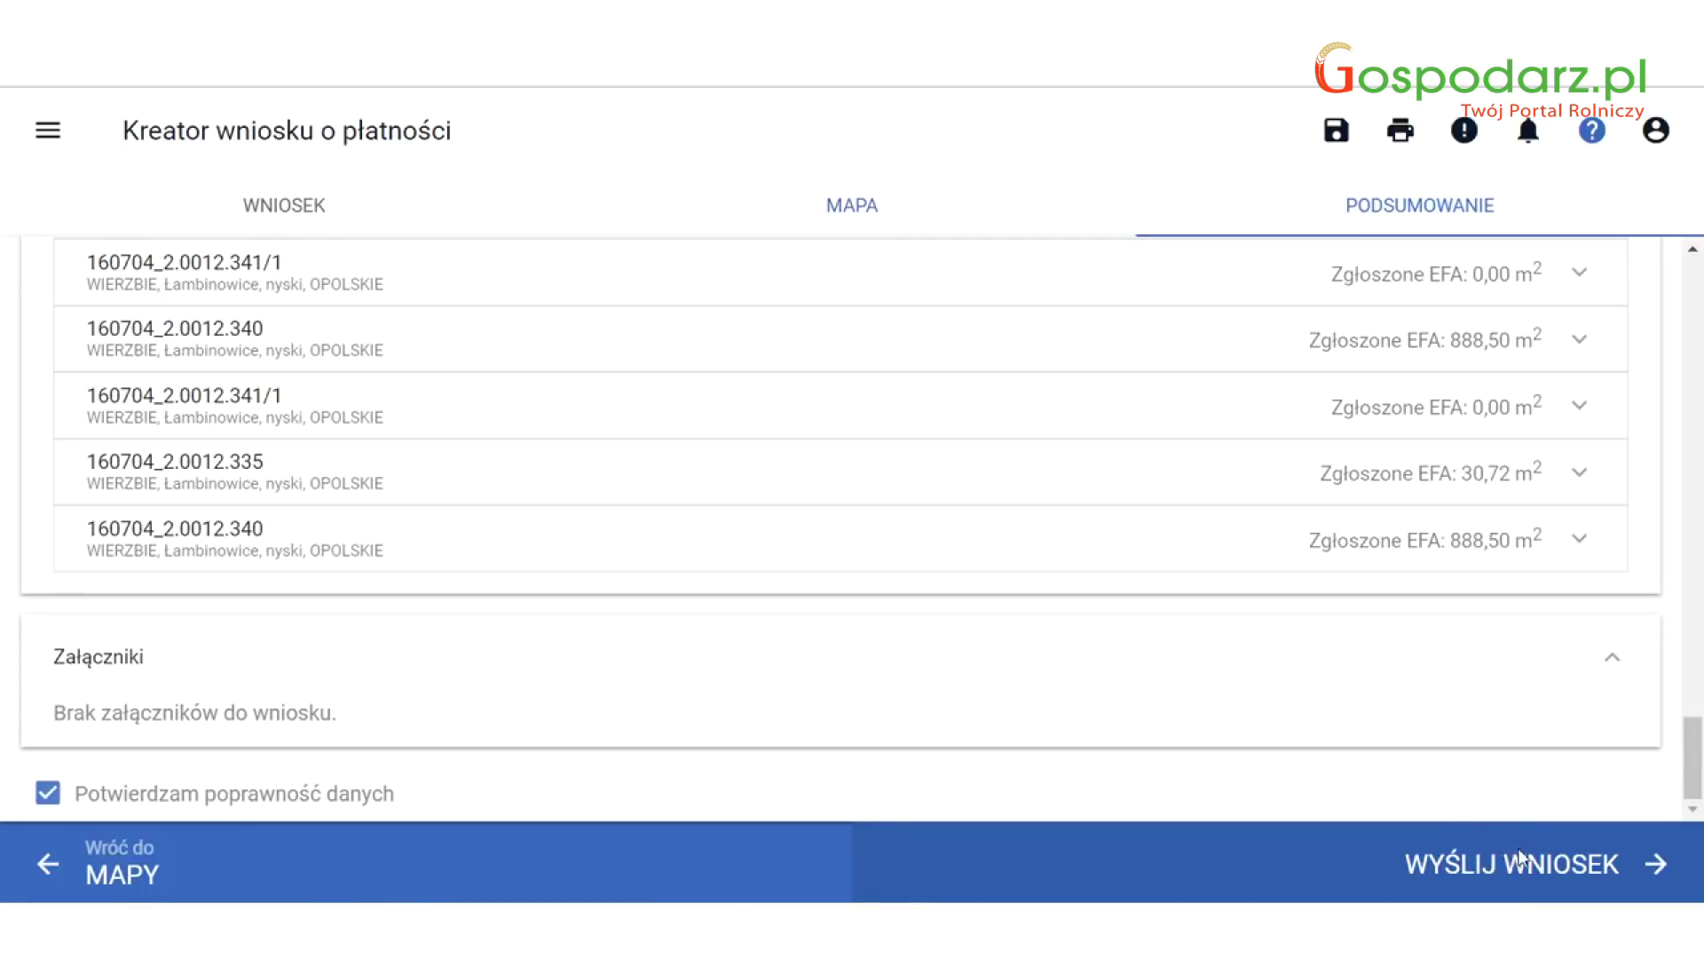
{"action": "left_click", "coordinate": [58, 799]}
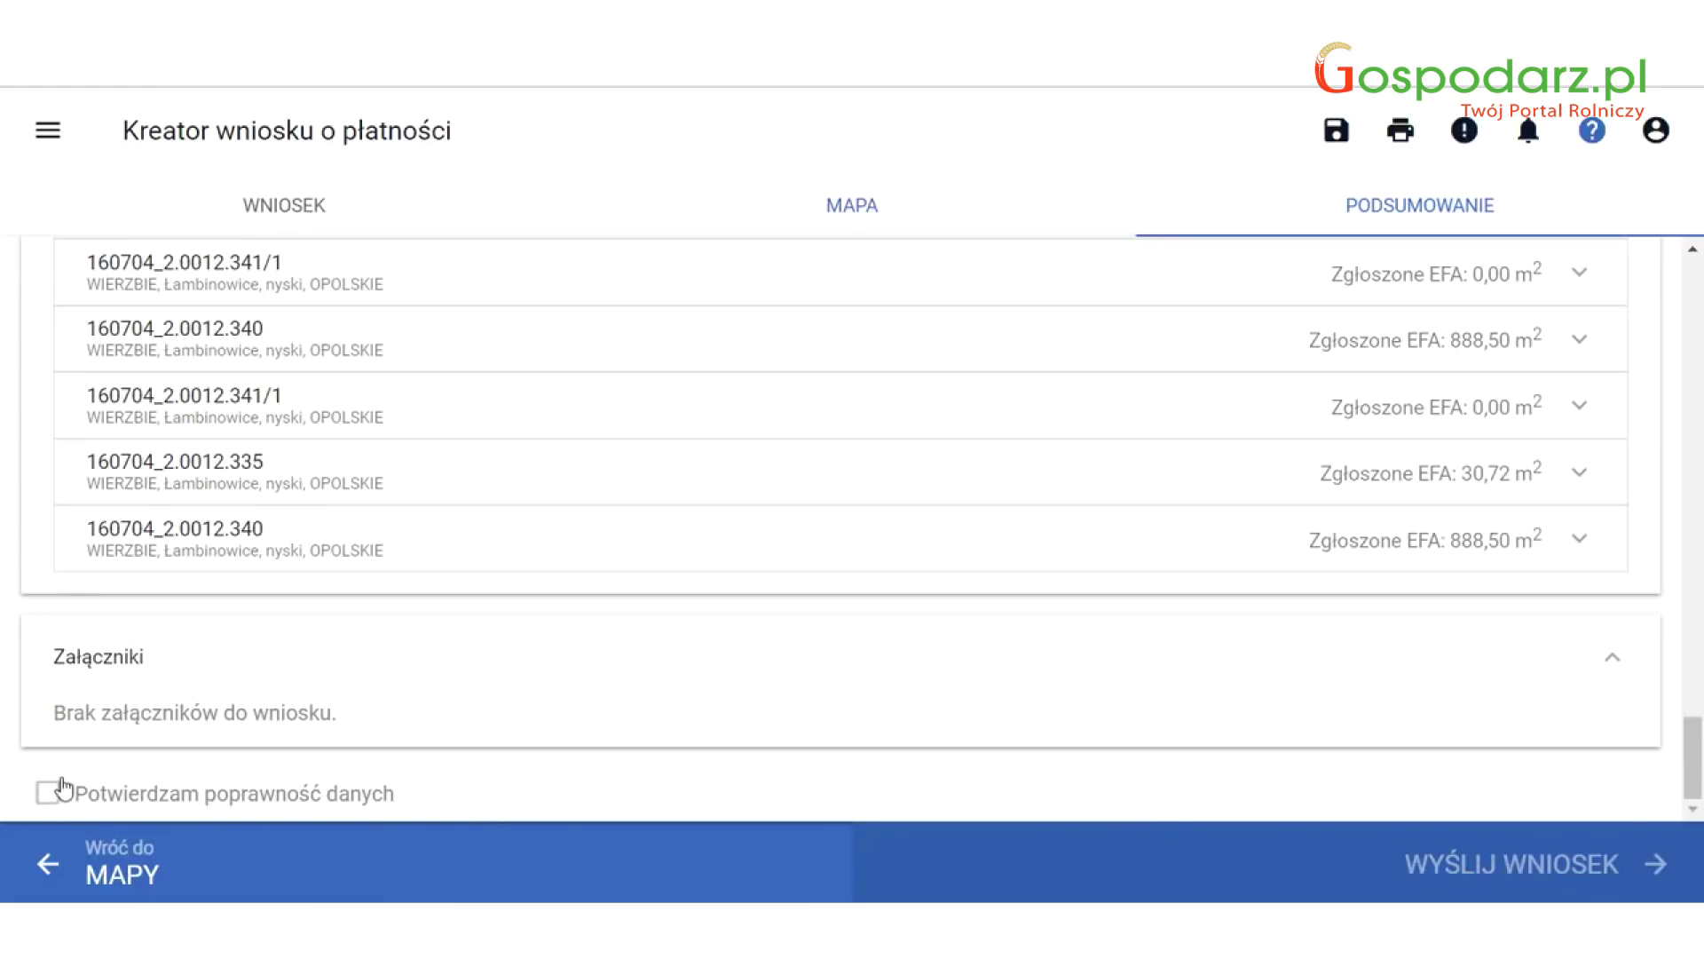
{"action": "left_click", "coordinate": [111, 803]}
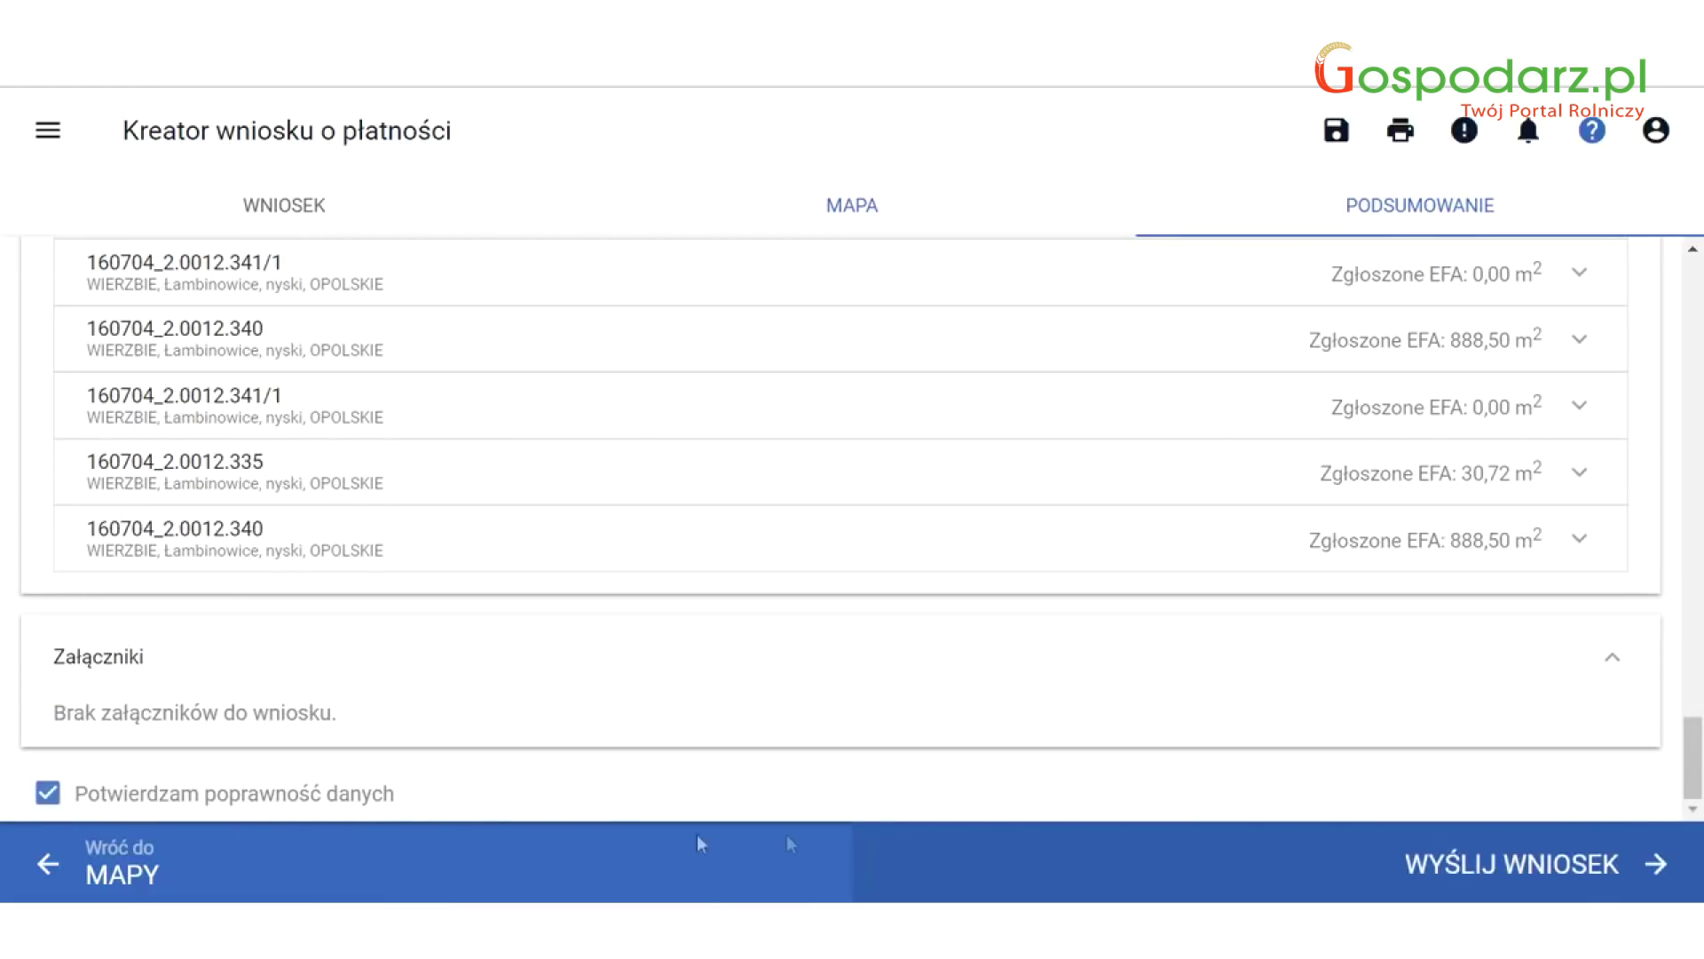
Submit the application, reading through and accepting the OŚWIADCZENIA I ZOBOWIĄZANIA.
{"action": "left_click", "coordinate": [1499, 868]}
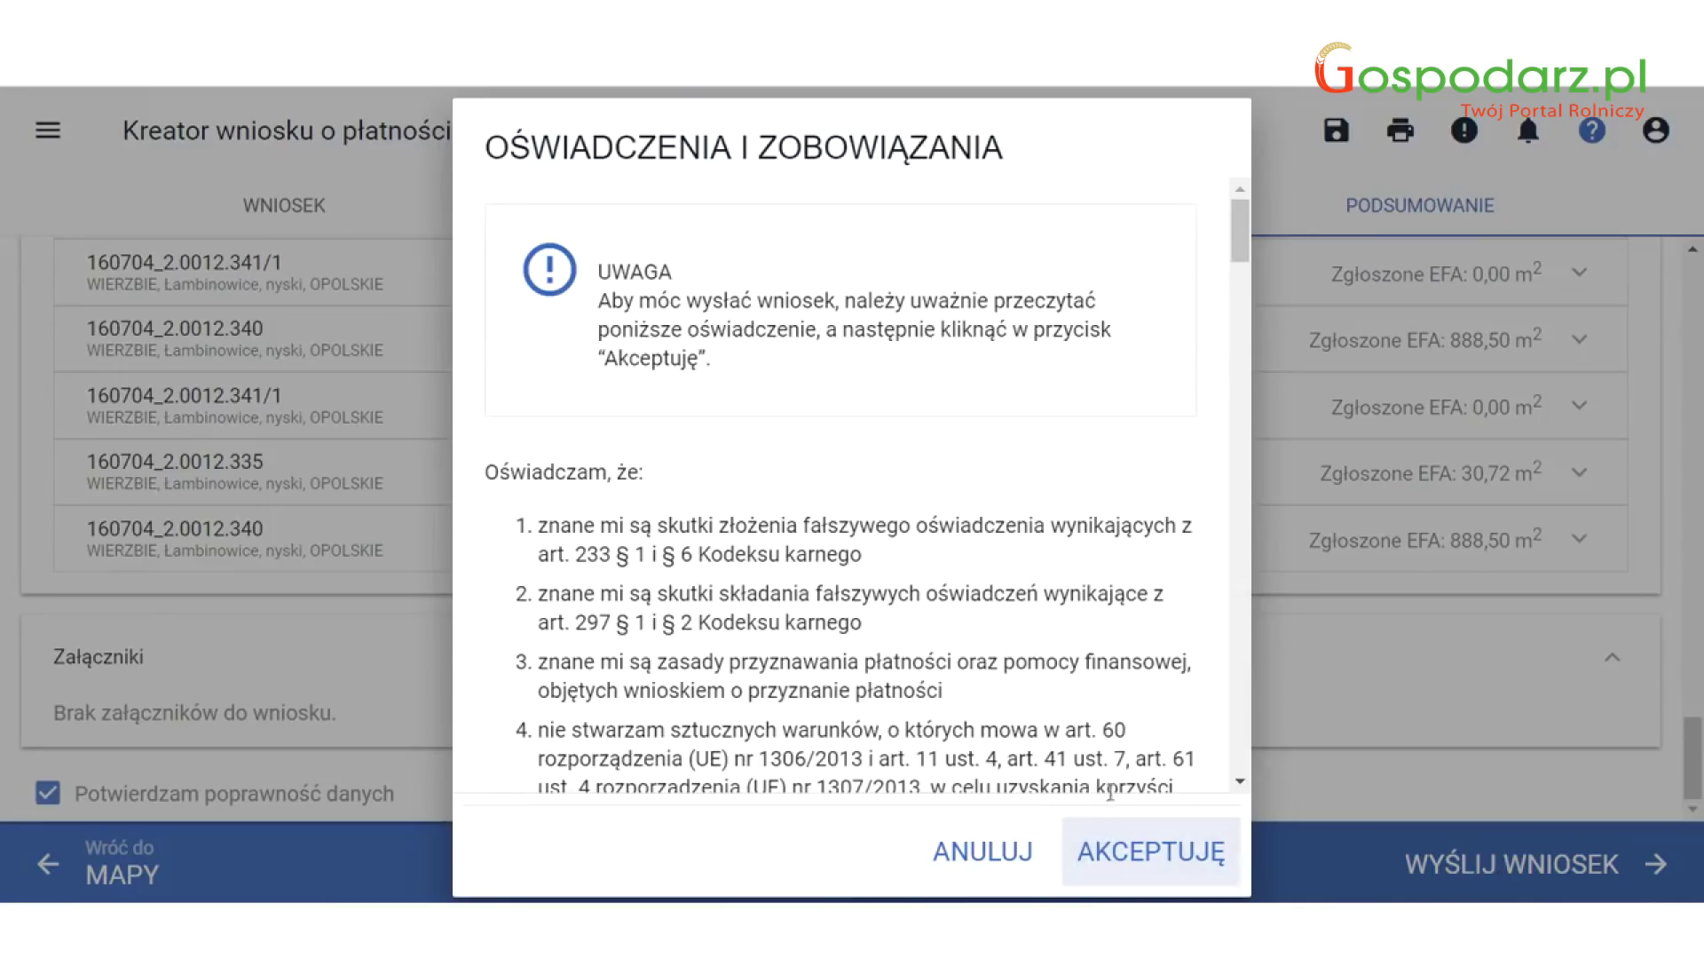
{"action": "scroll", "coordinate": [1129, 777], "scroll_direction": "down", "scroll_amount": 2}
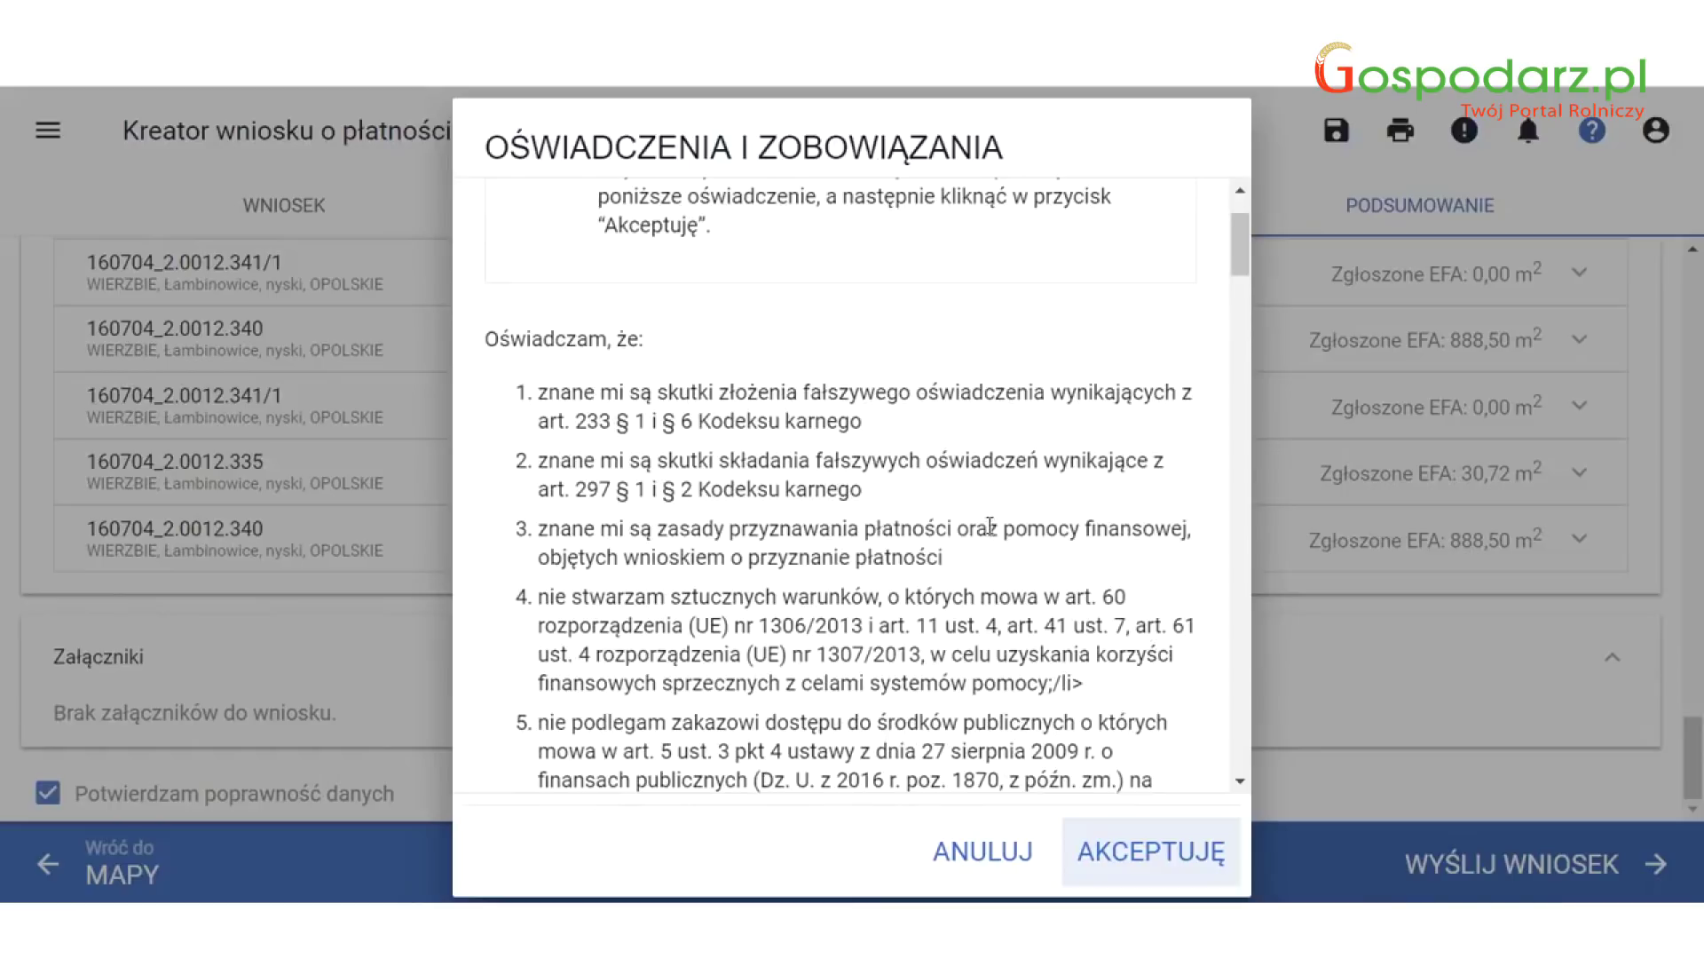
{"action": "scroll", "coordinate": [993, 521], "scroll_direction": "down", "scroll_amount": 10}
{"action": "scroll", "coordinate": [990, 571], "scroll_direction": "down", "scroll_amount": 10}
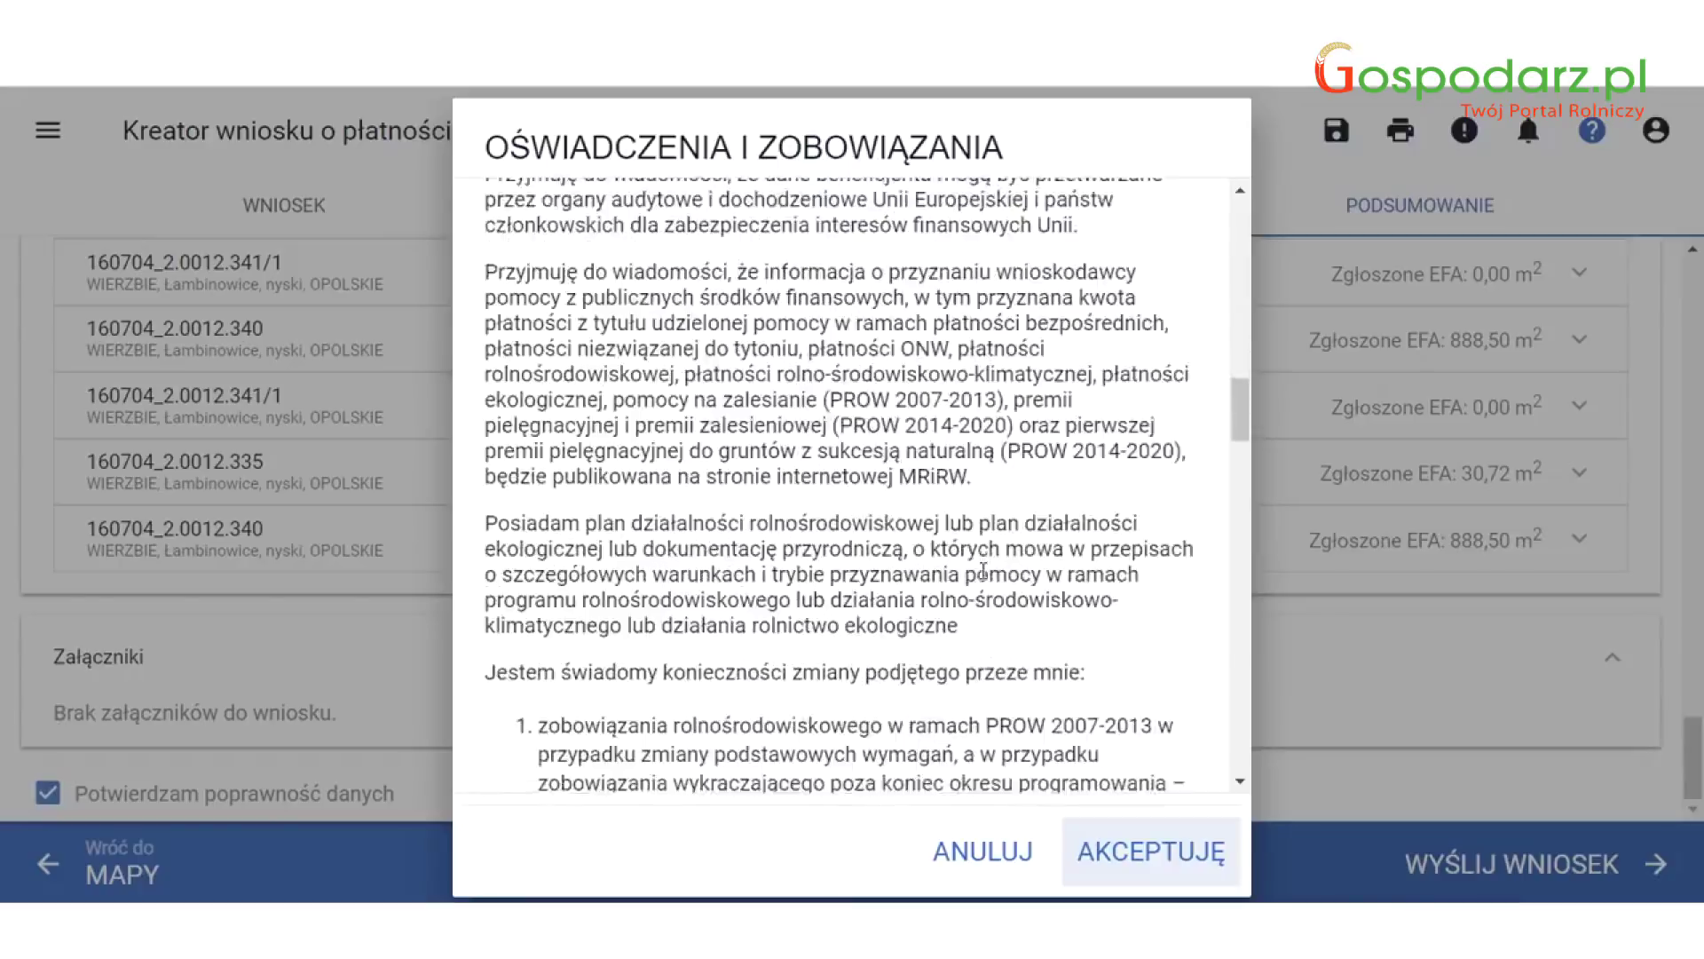
{"action": "scroll", "coordinate": [984, 571], "scroll_direction": "down", "scroll_amount": 10}
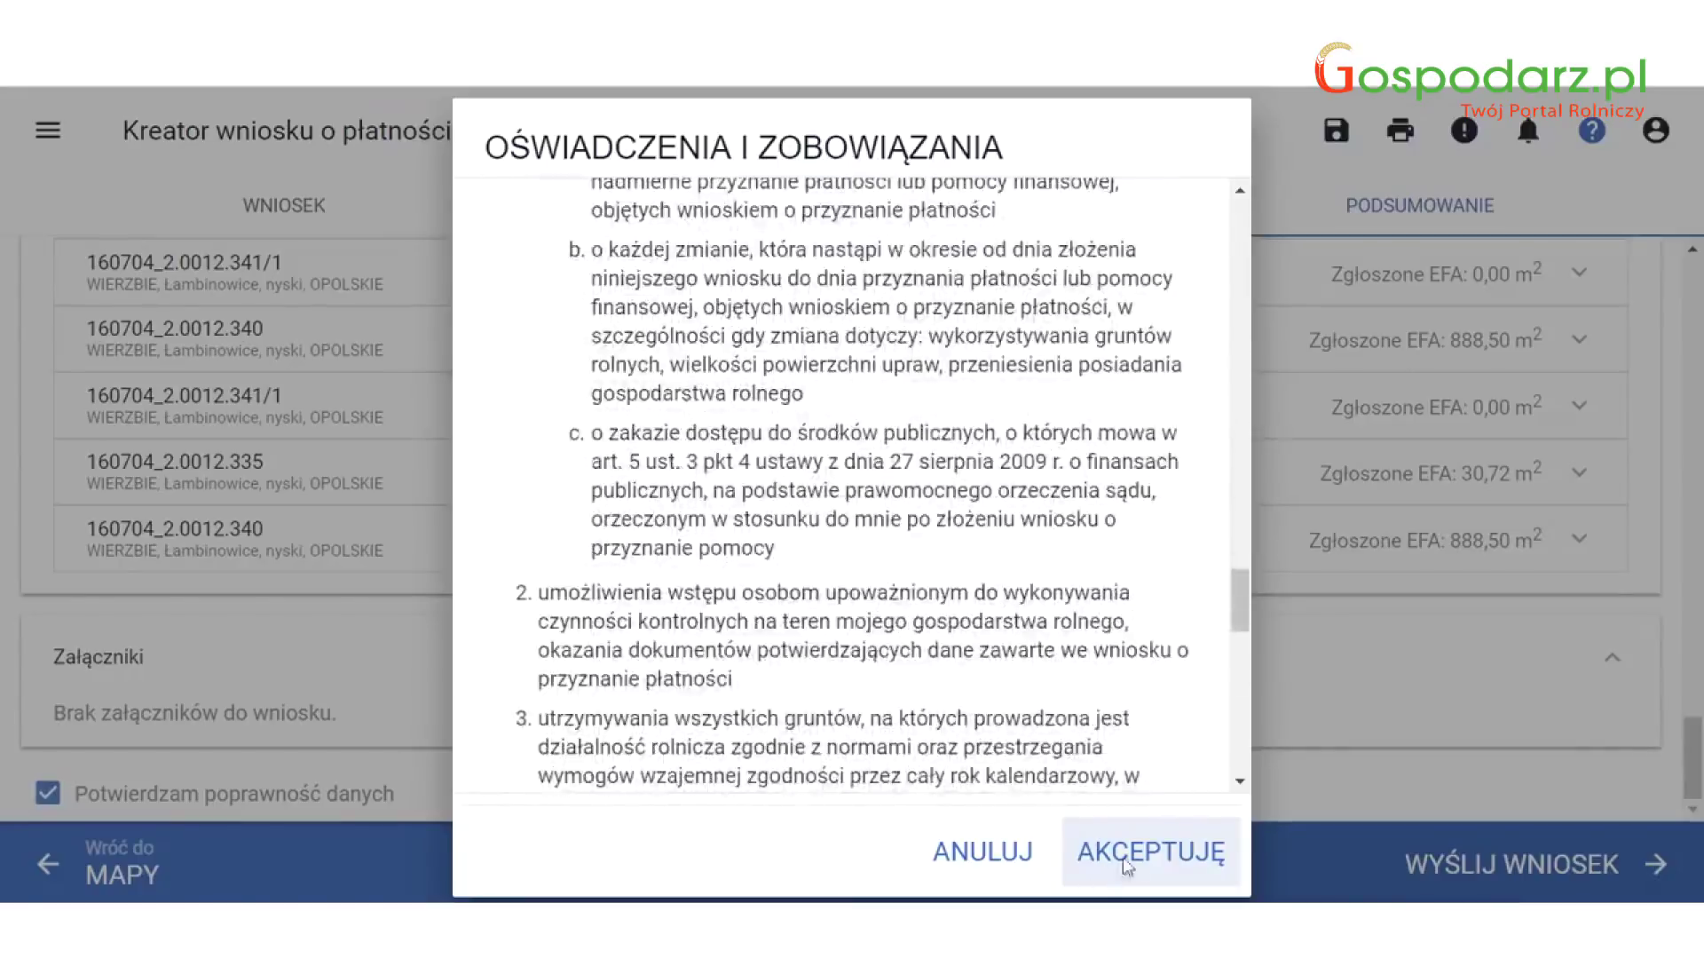
{"action": "left_click", "coordinate": [1152, 859]}
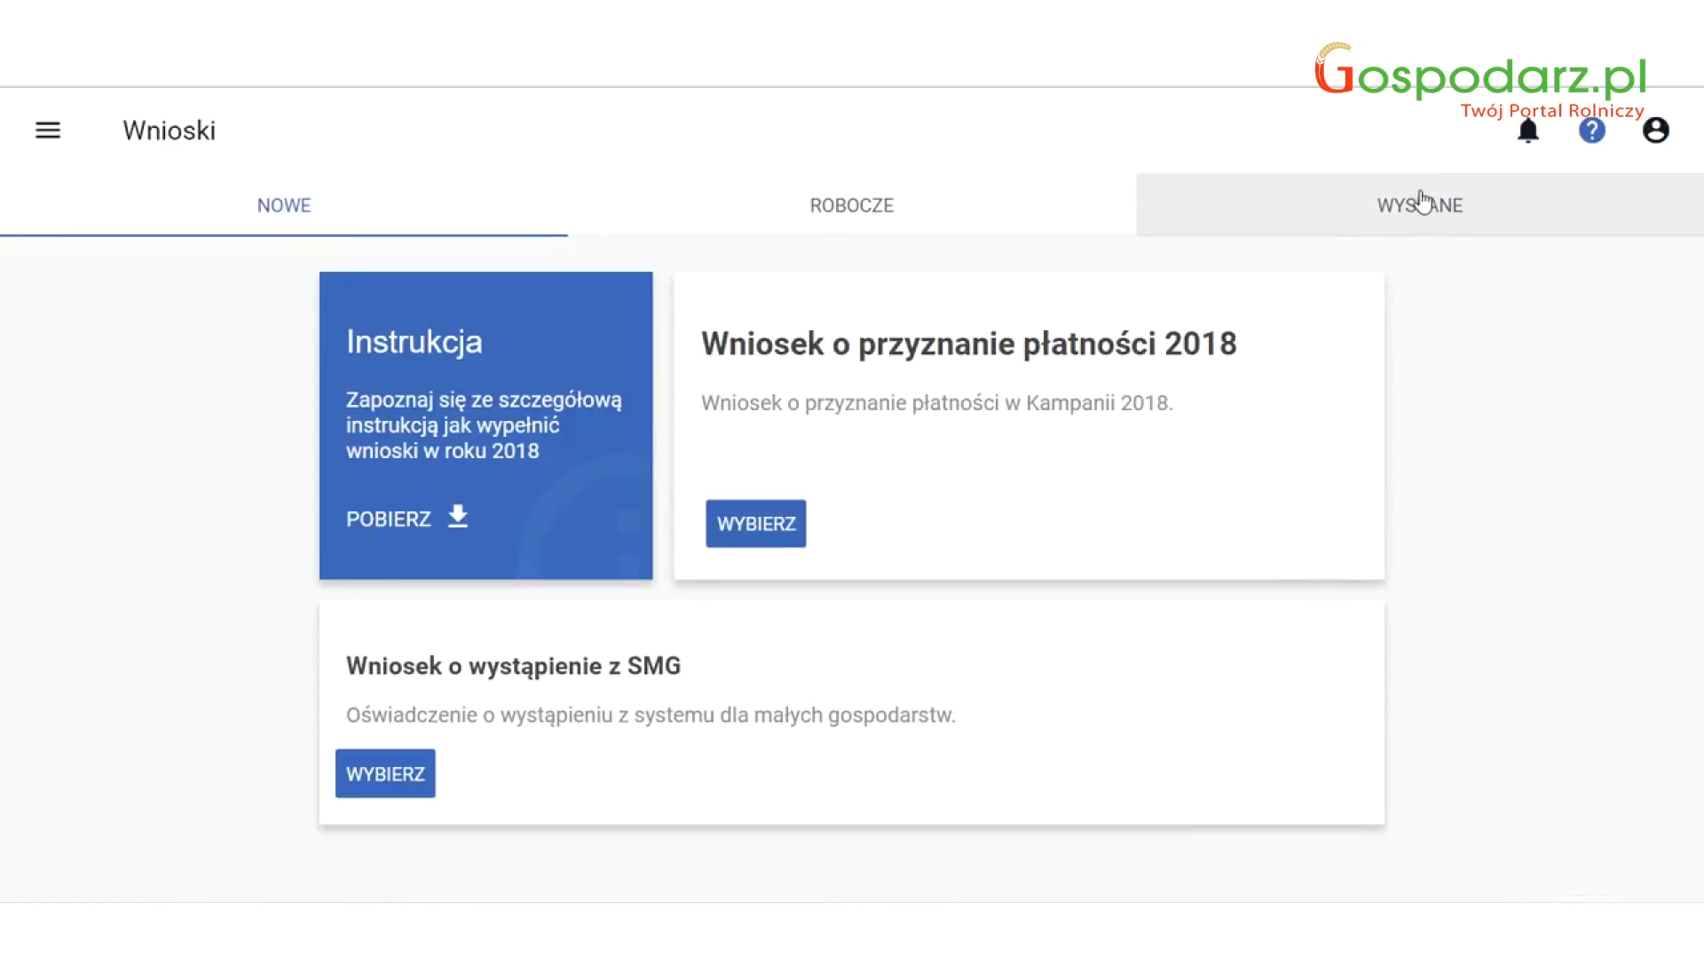
Go to the WYSŁANE applications and open the POTWIERDZENIE of the submitted payment application.
{"action": "left_click", "coordinate": [1423, 197]}
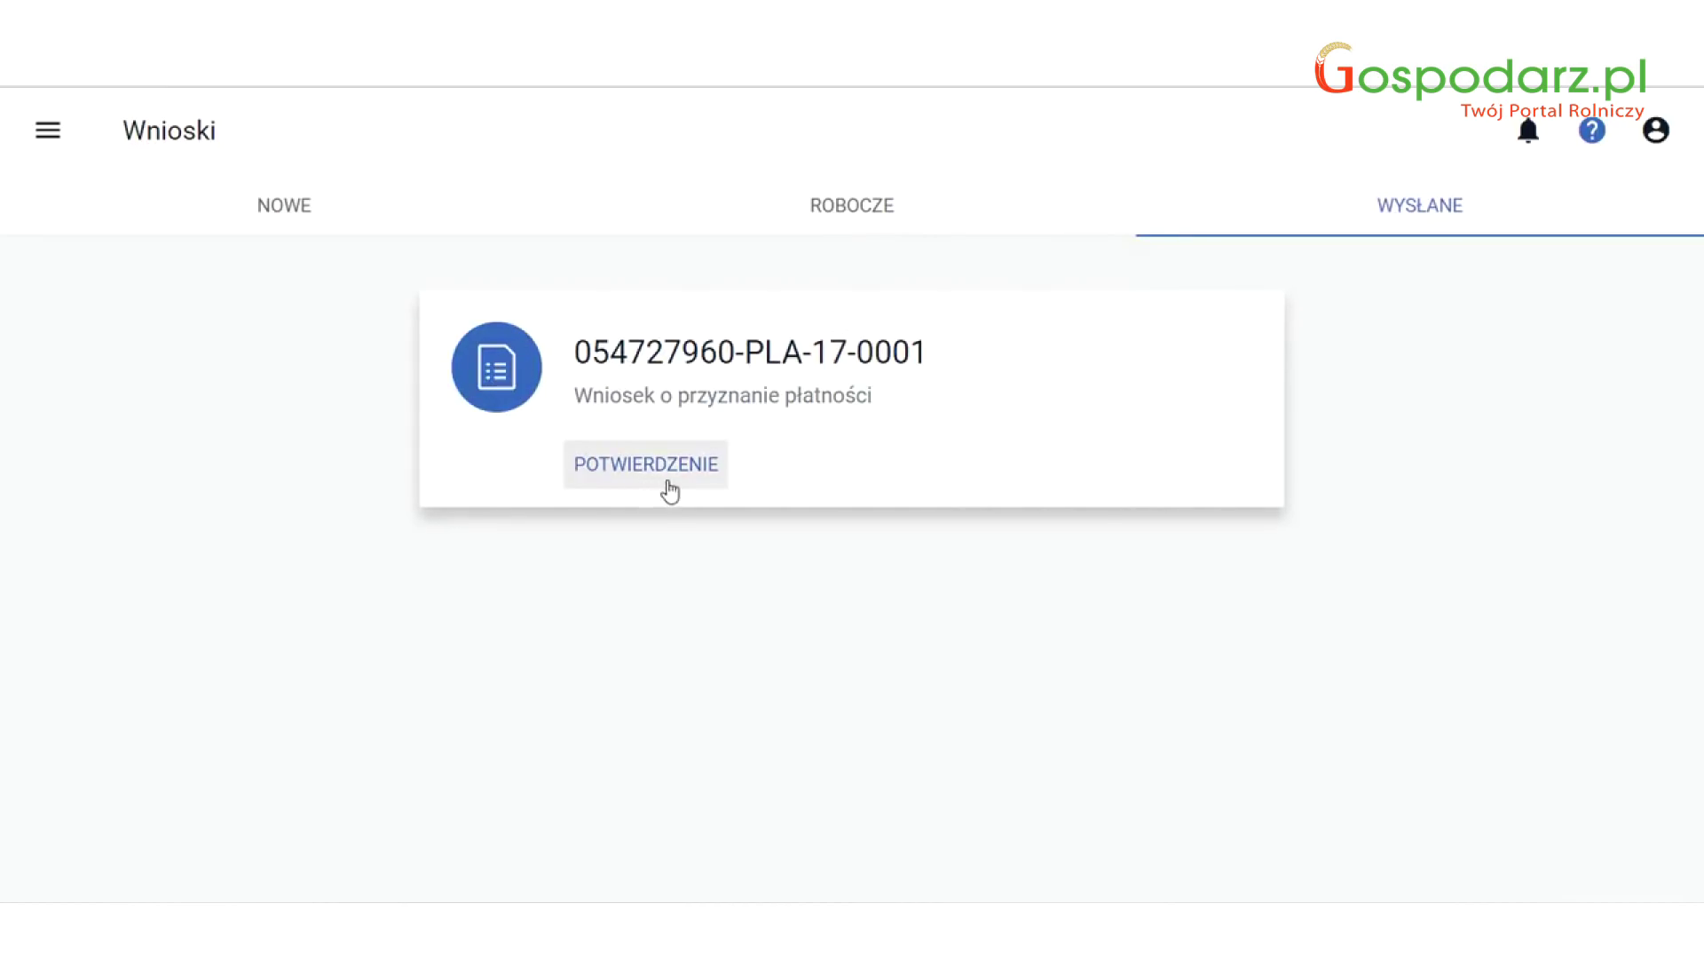
{"action": "left_click", "coordinate": [632, 469]}
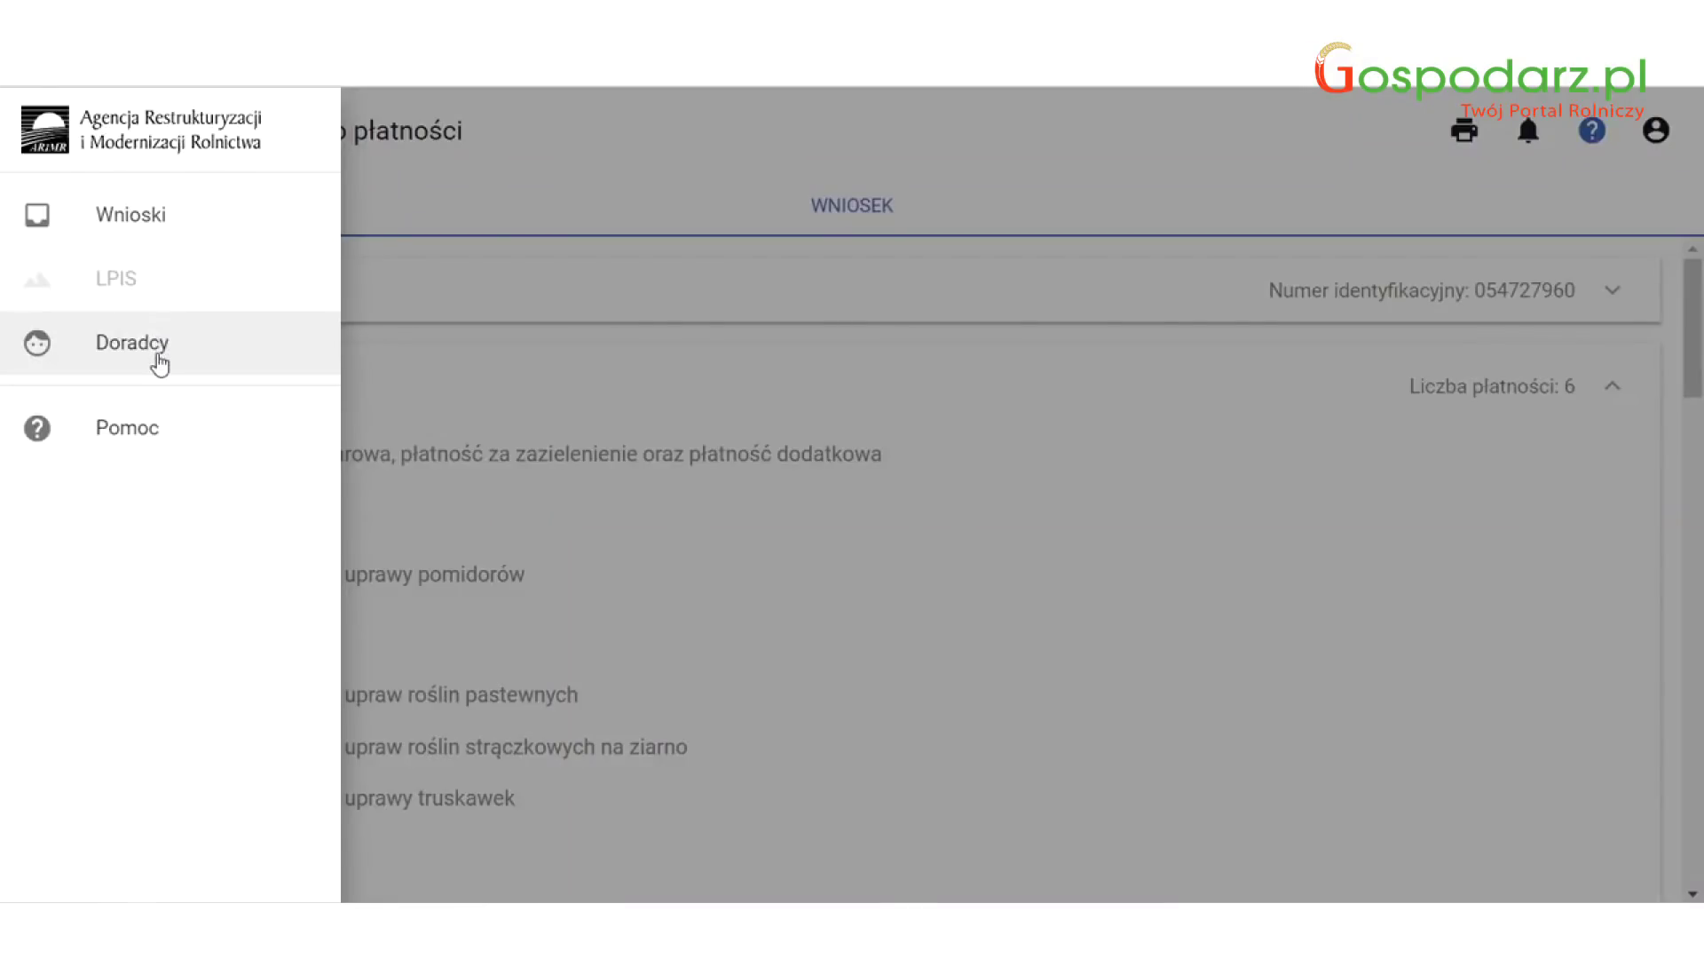
Visit the Doradcy section and return to the Wnioski overview.
{"action": "left_click", "coordinate": [160, 361]}
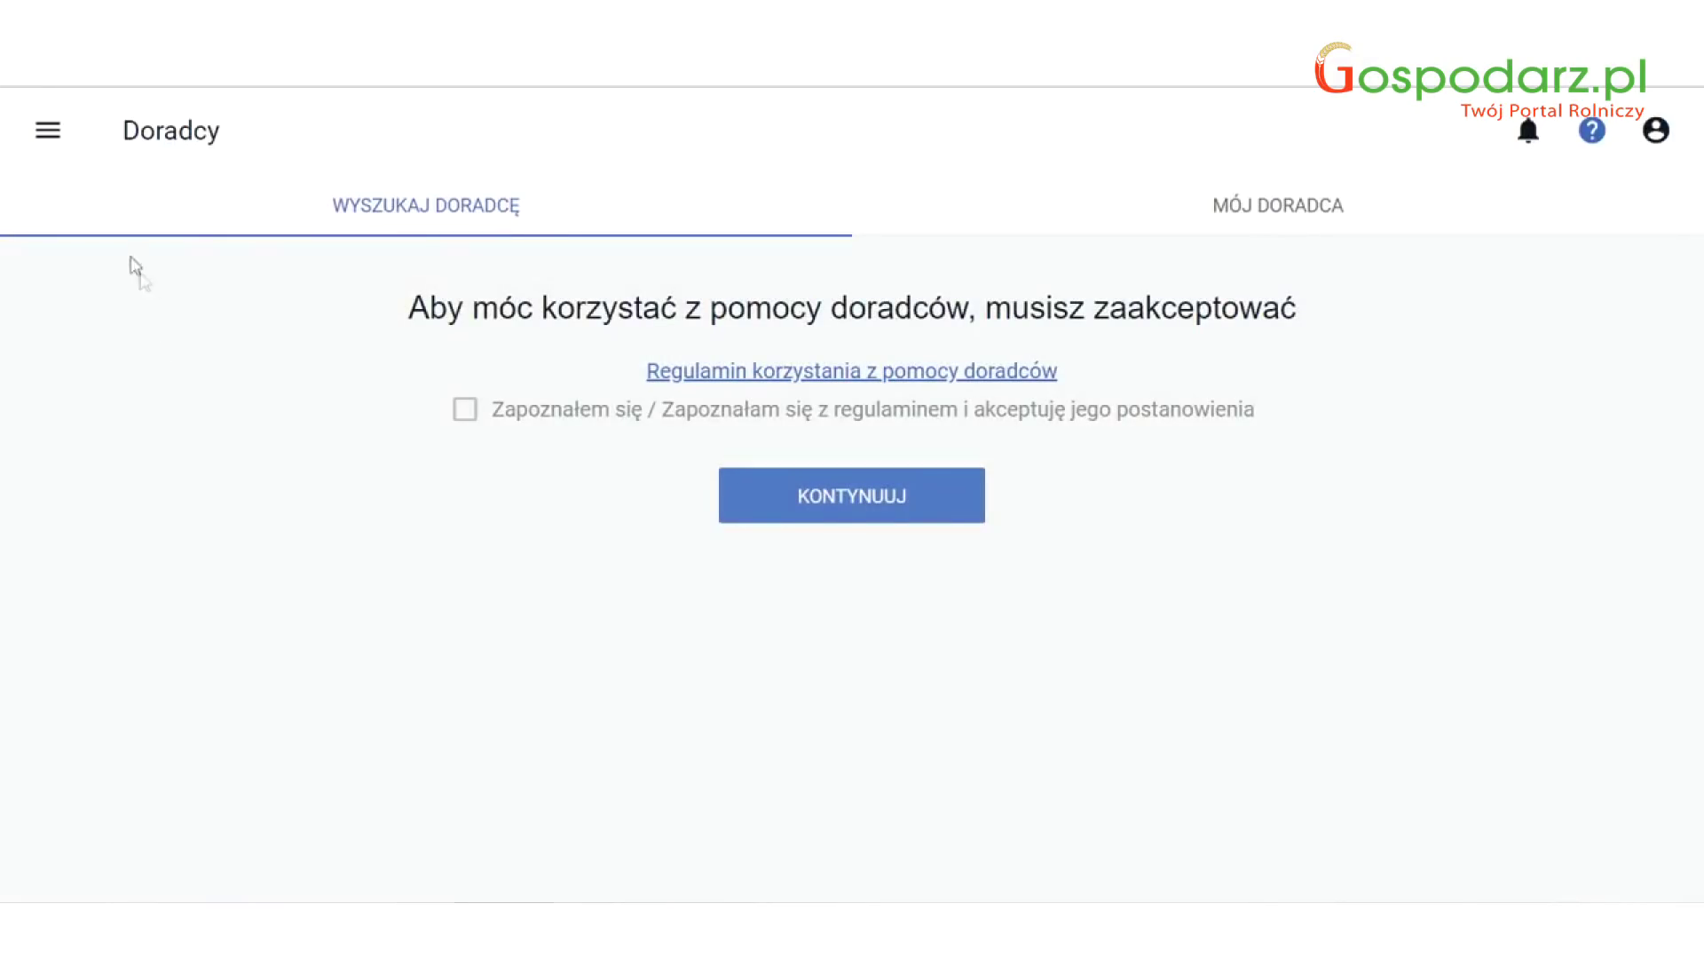
{"action": "left_click", "coordinate": [48, 129]}
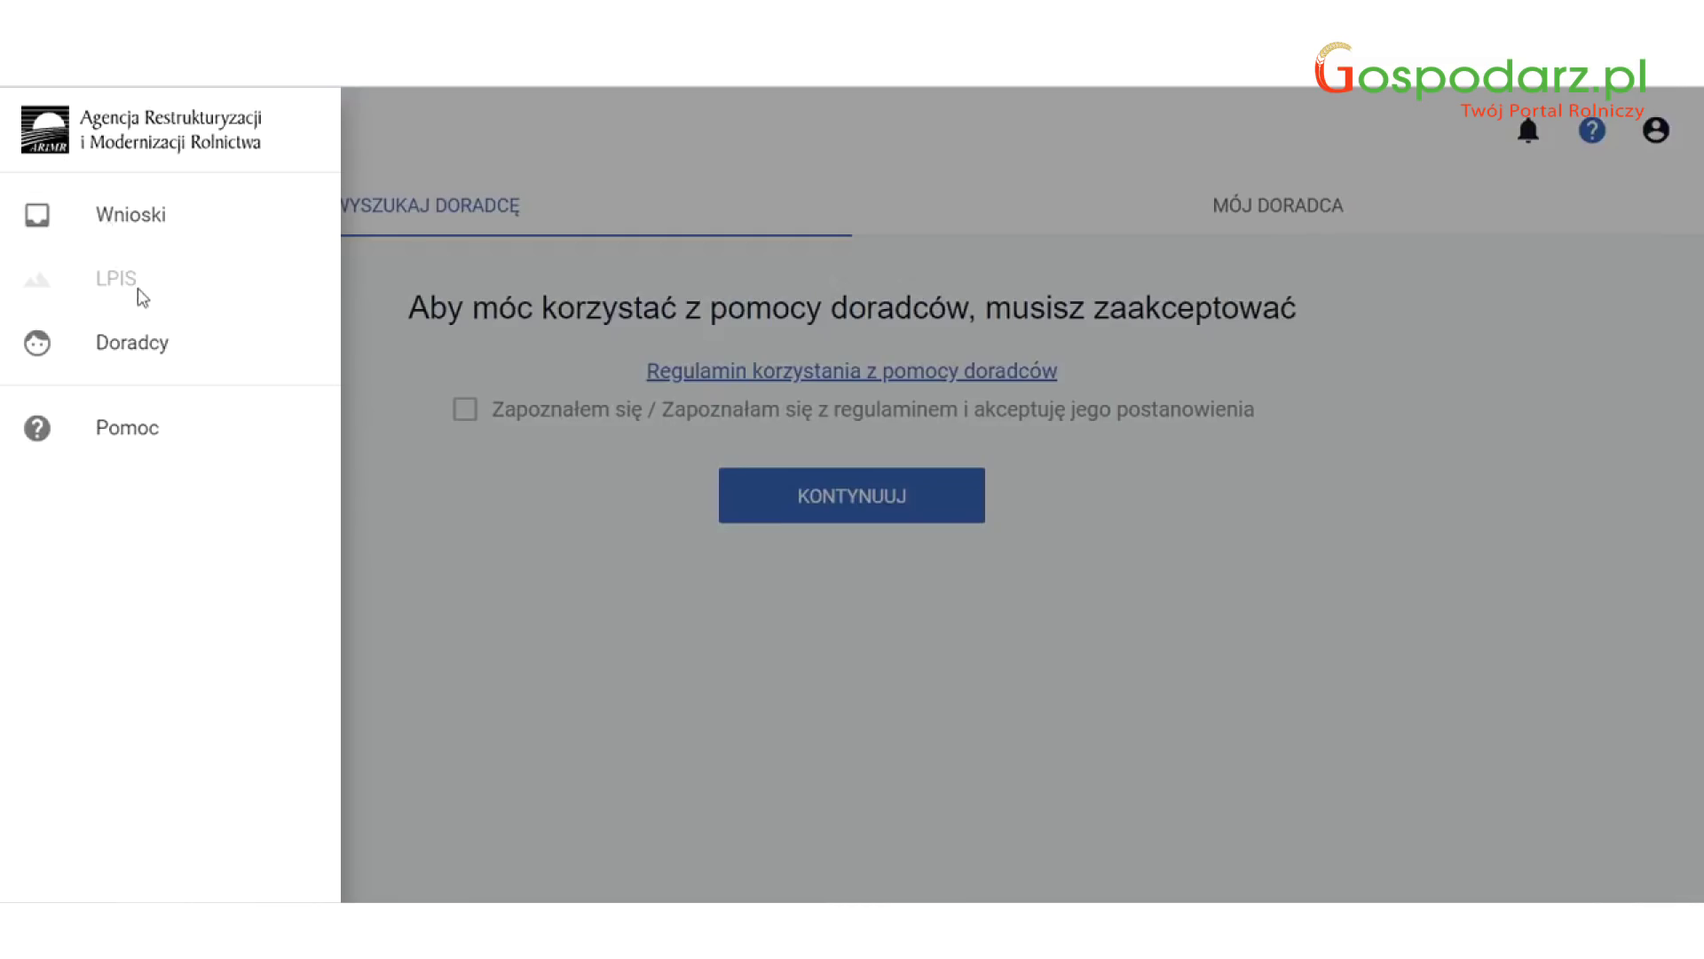
{"action": "left_click", "coordinate": [107, 217]}
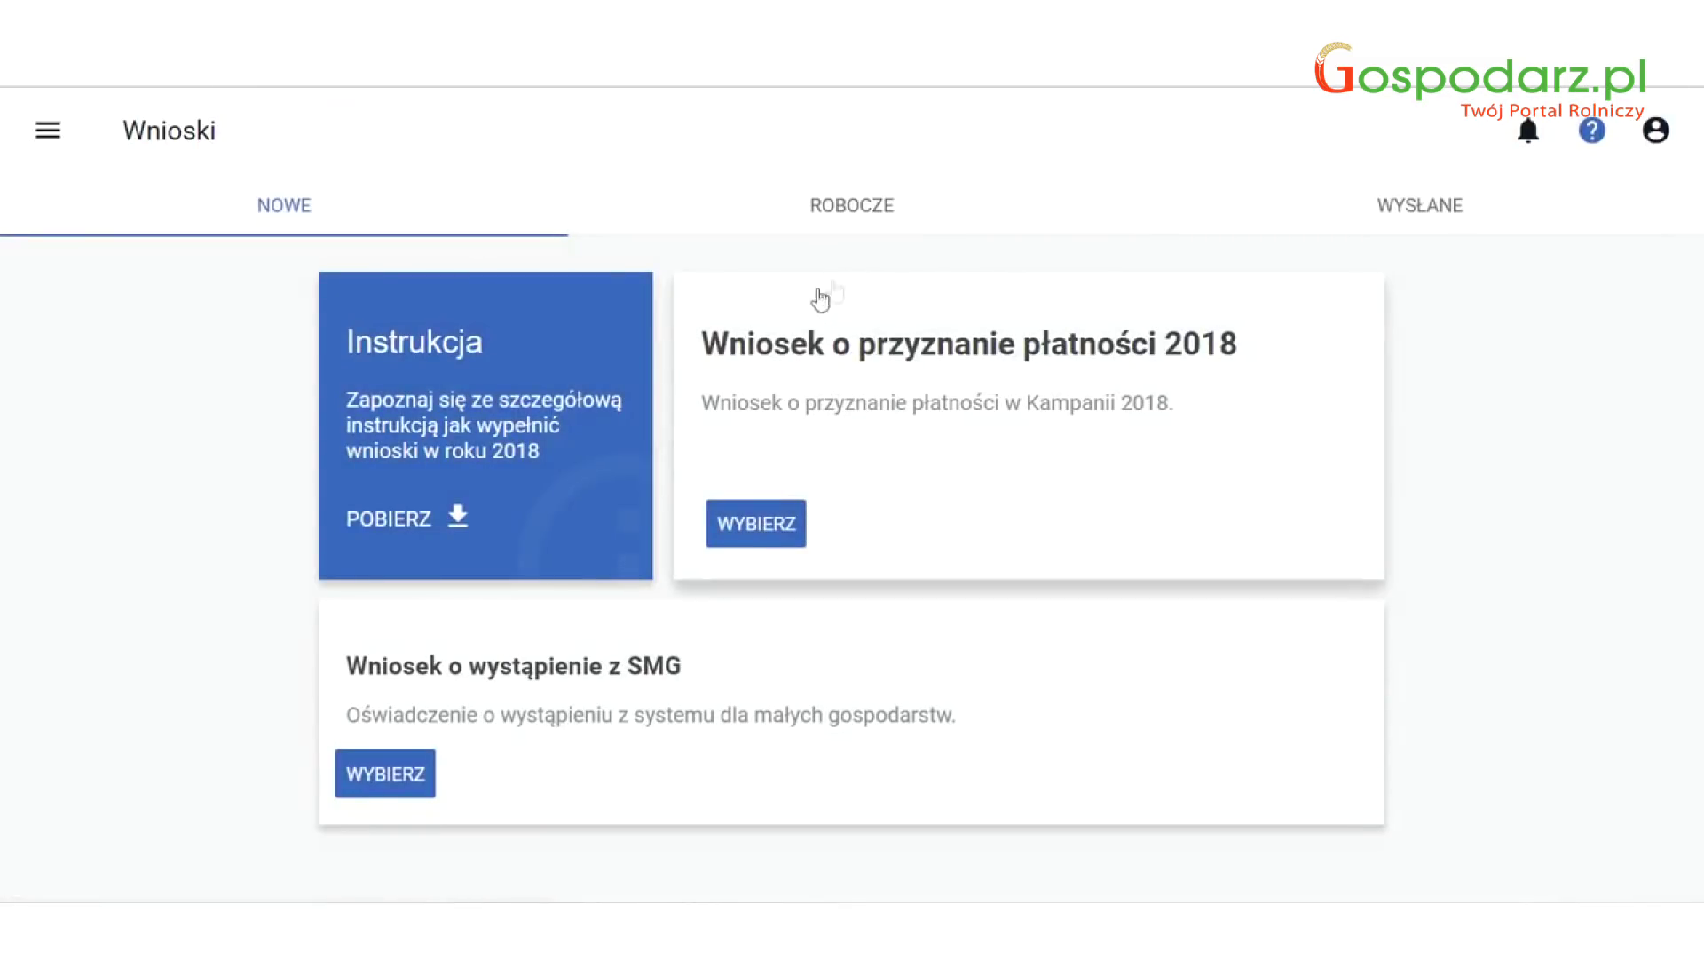